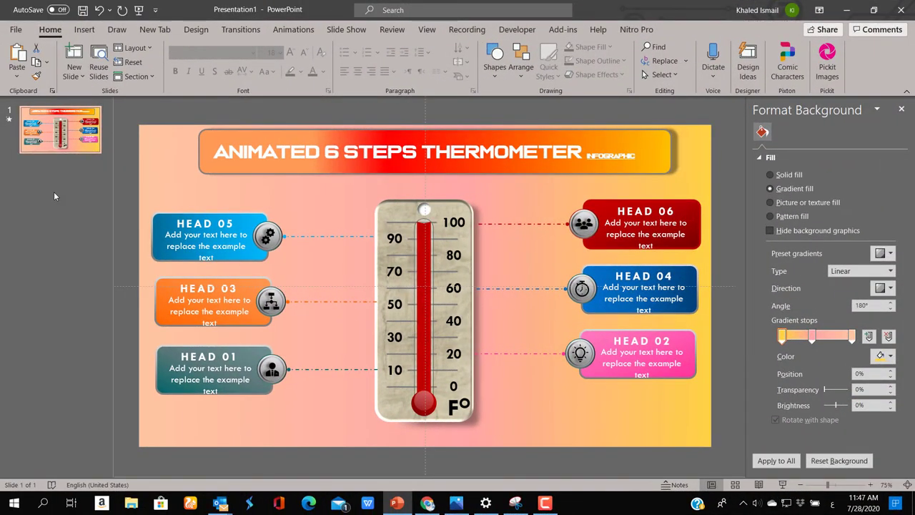
# - Add a new slide after the thermometer slide and delete its title and content placeholders
pyautogui.rightClick(49, 179)
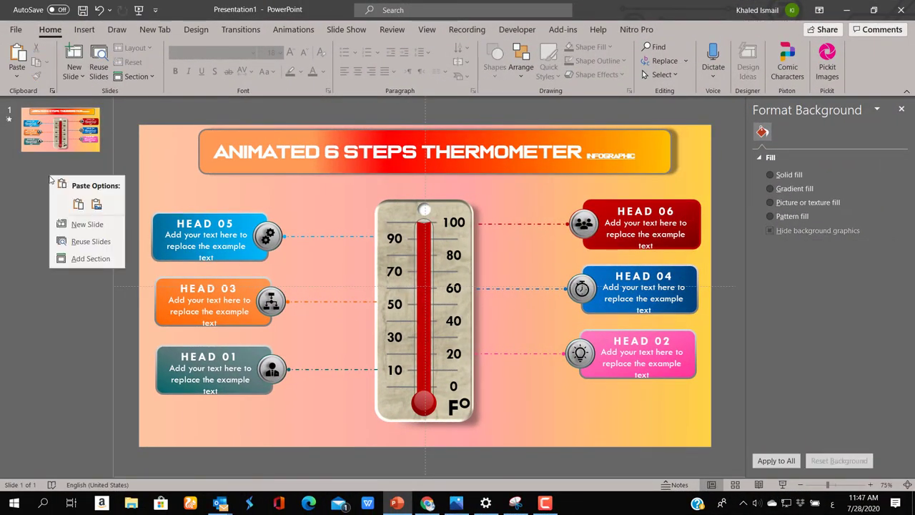
pyautogui.click(86, 224)
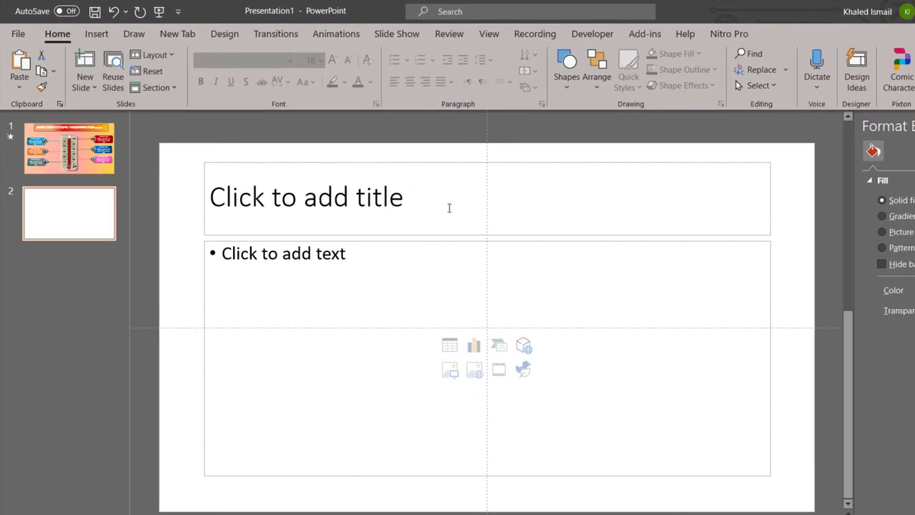
pyautogui.click(448, 208)
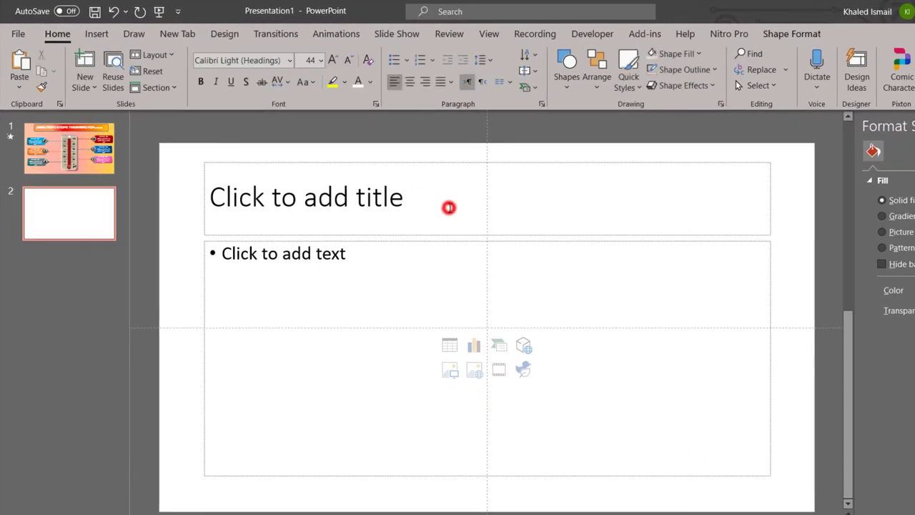
pyautogui.click(639, 453)
pyautogui.click(646, 484)
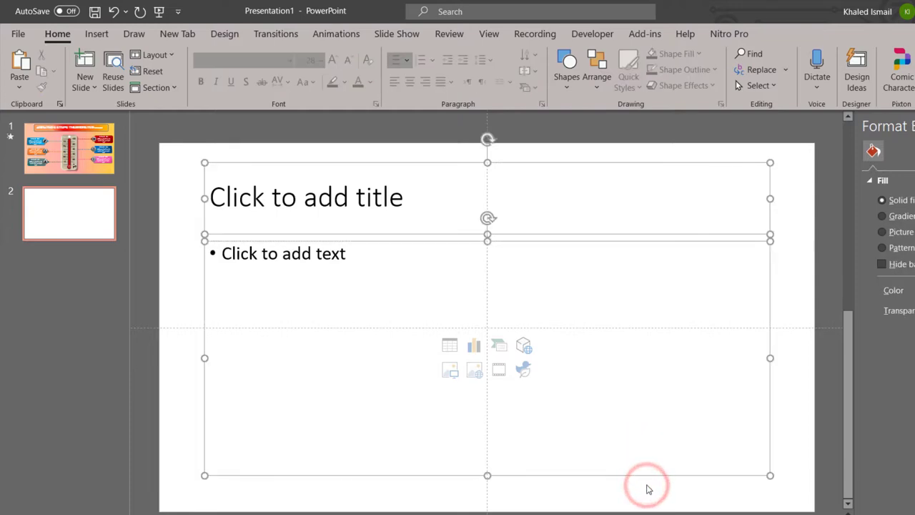
pyautogui.press('Delete')
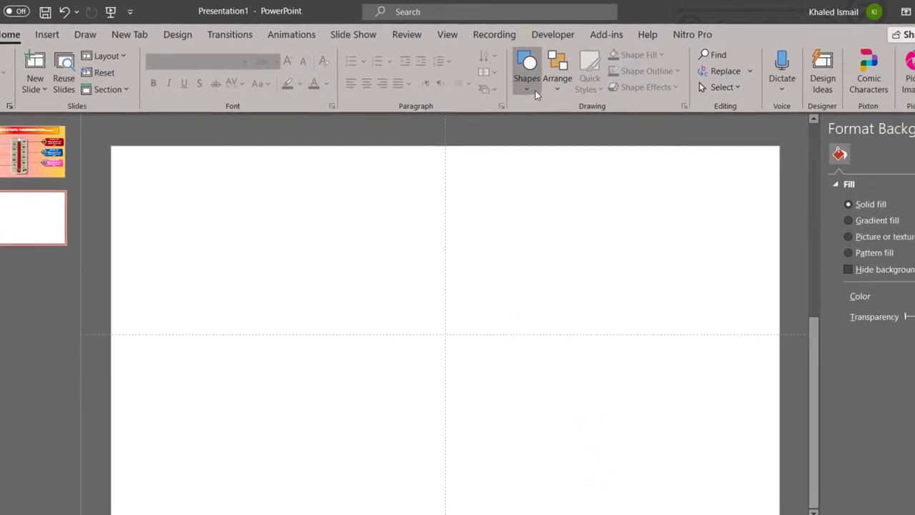
# - Draw a tall rounded rectangle, tighten its corners slightly, and size it to 5.6 by 2.51 inches
pyautogui.click(575, 91)
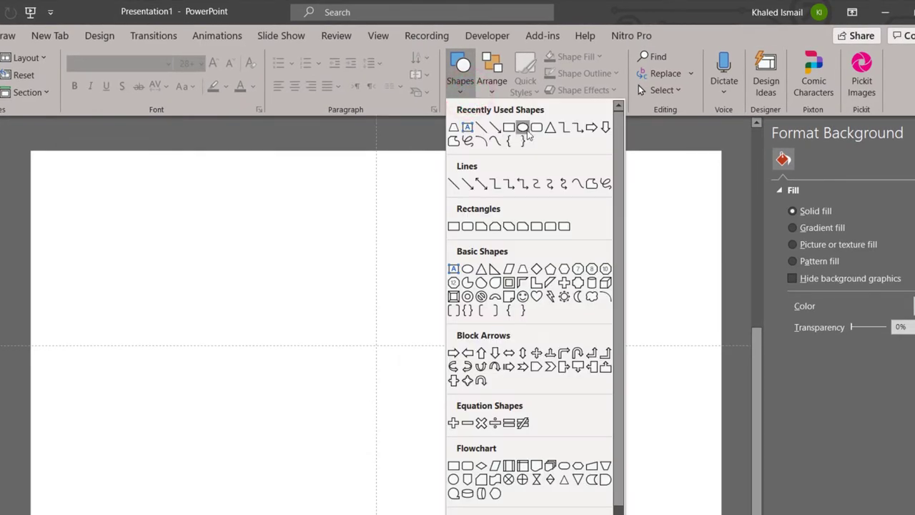
pyautogui.click(532, 132)
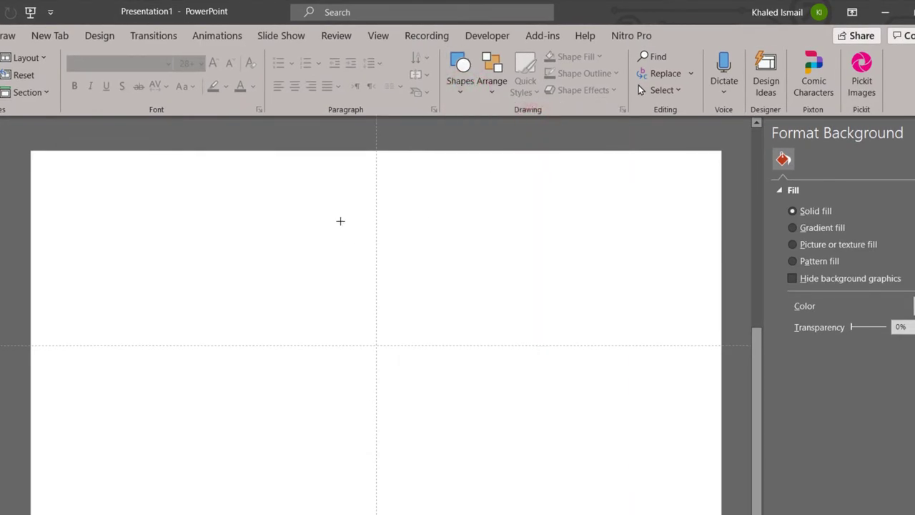
pyautogui.moveTo(339, 221)
pyautogui.mouseDown()
pyautogui.moveTo(452, 497)
pyautogui.moveTo(466, 501)
pyautogui.mouseUp()
pyautogui.moveTo(425, 429); pyautogui.dragTo(402, 429)
pyautogui.moveTo(339, 221); pyautogui.dragTo(334, 221)
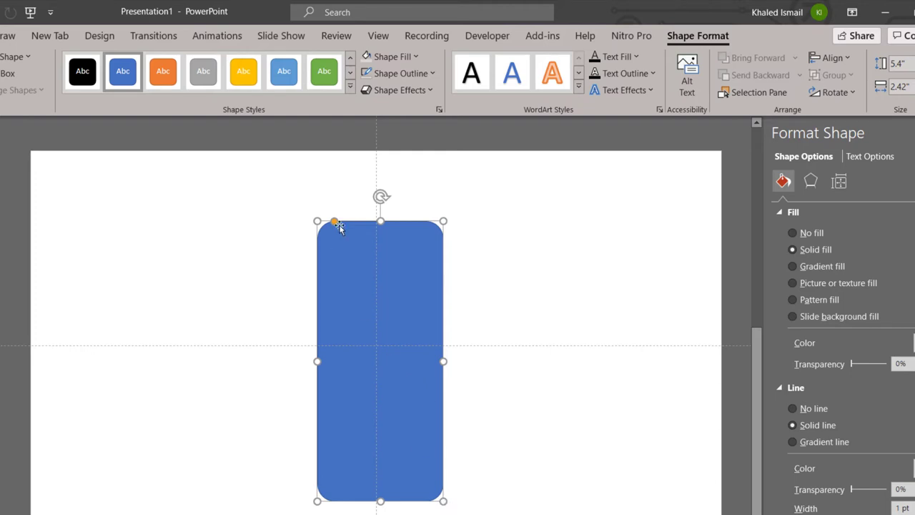
pyautogui.moveTo(335, 223); pyautogui.dragTo(333, 222)
pyautogui.moveTo(444, 503); pyautogui.dragTo(447, 505)
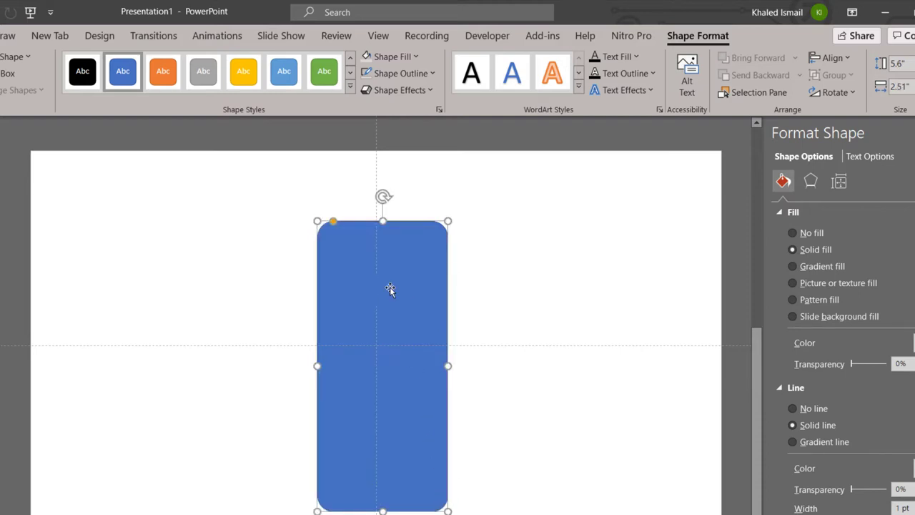
# - Set the rectangle's outline weight to 3 pt and its colour to light grey
pyautogui.click(415, 74)
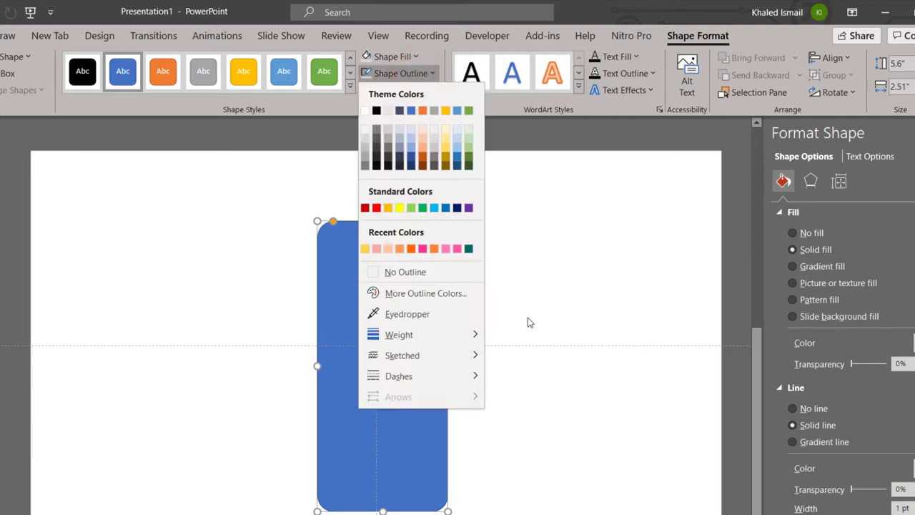
pyautogui.moveTo(445, 336)
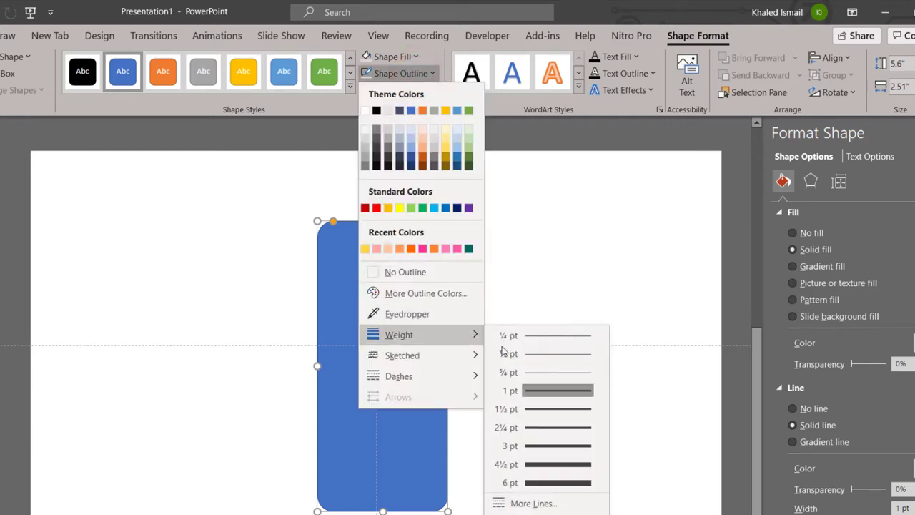
pyautogui.click(560, 445)
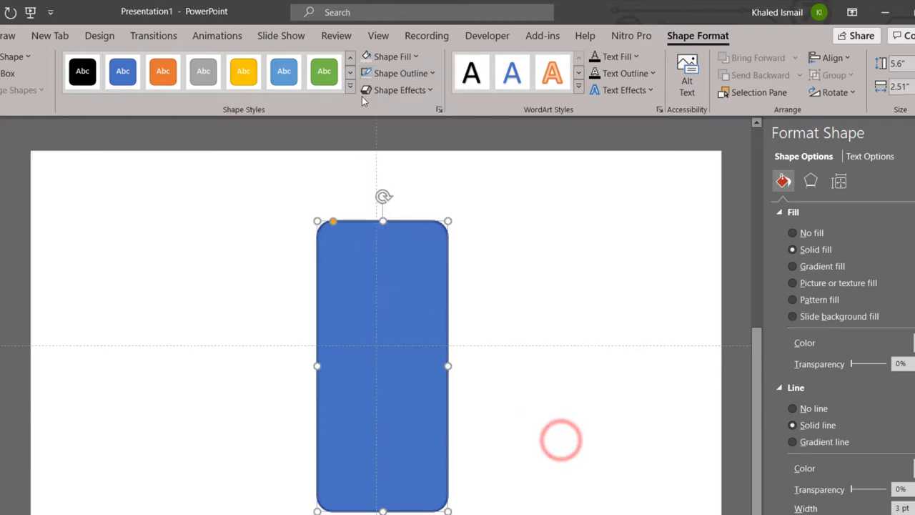
pyautogui.click(387, 73)
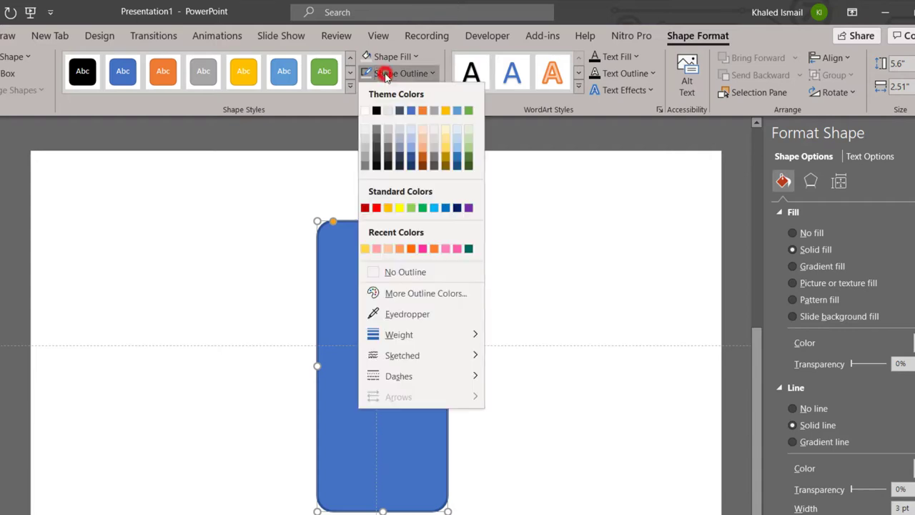
pyautogui.click(364, 135)
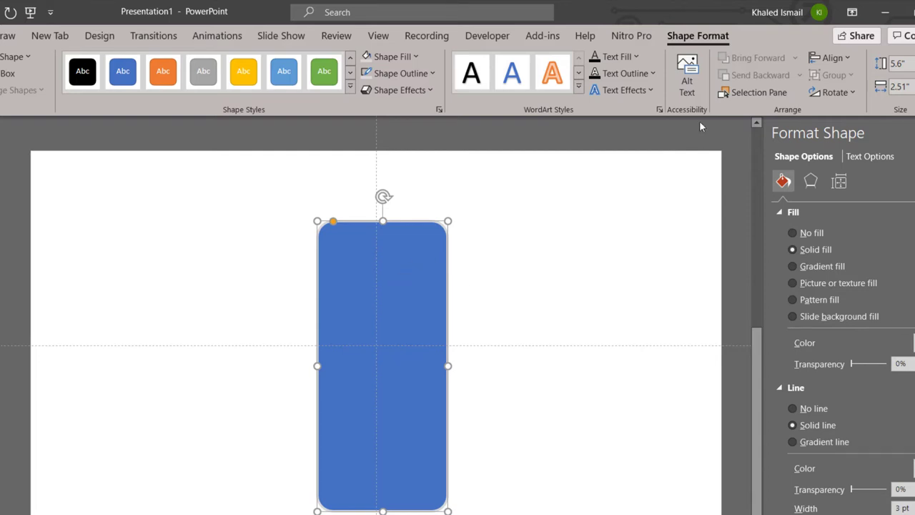
# - Align the rectangle to the slide's centre and middle
pyautogui.click(831, 58)
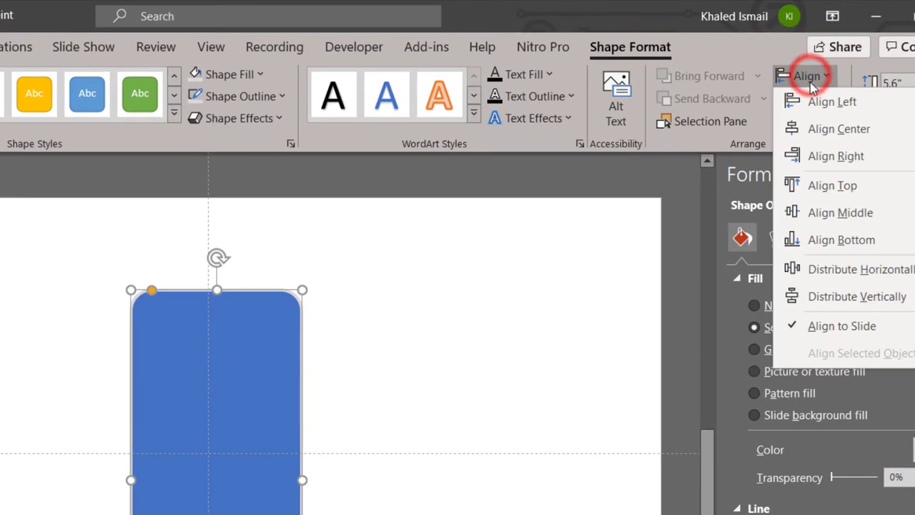
pyautogui.click(823, 133)
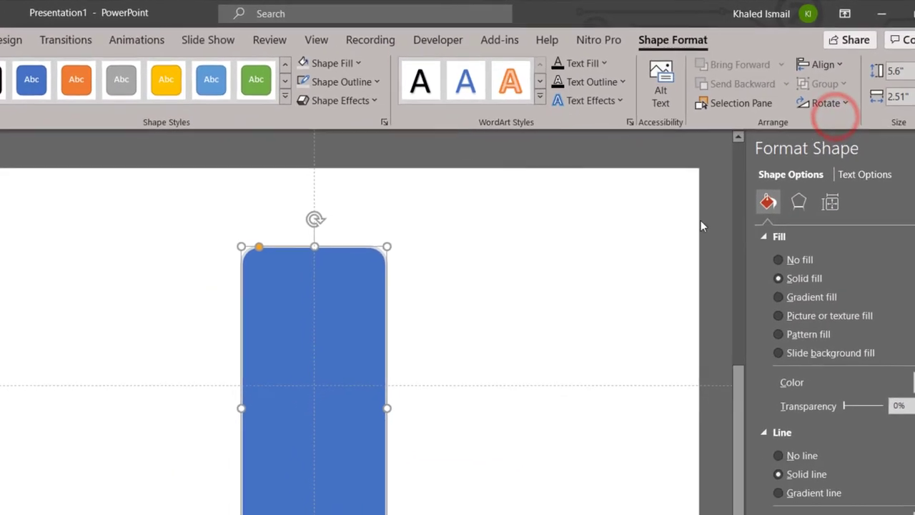
pyautogui.click(824, 64)
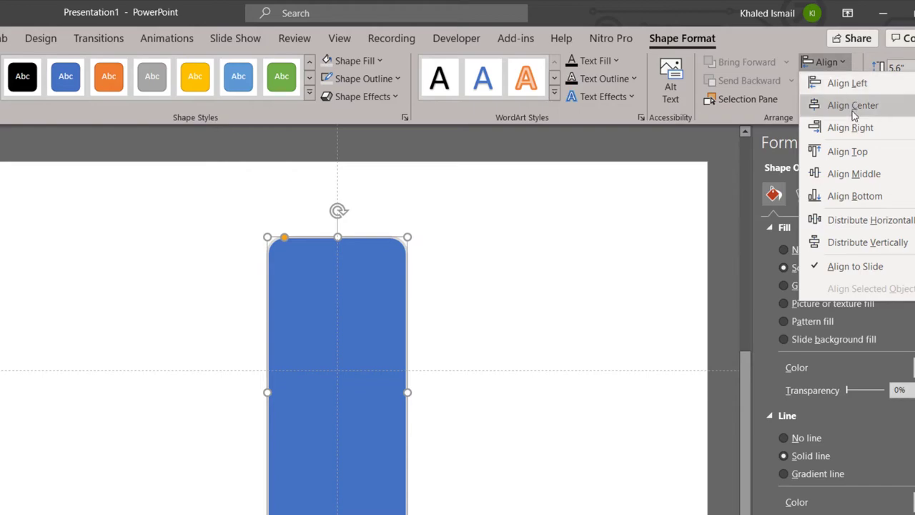
pyautogui.click(852, 176)
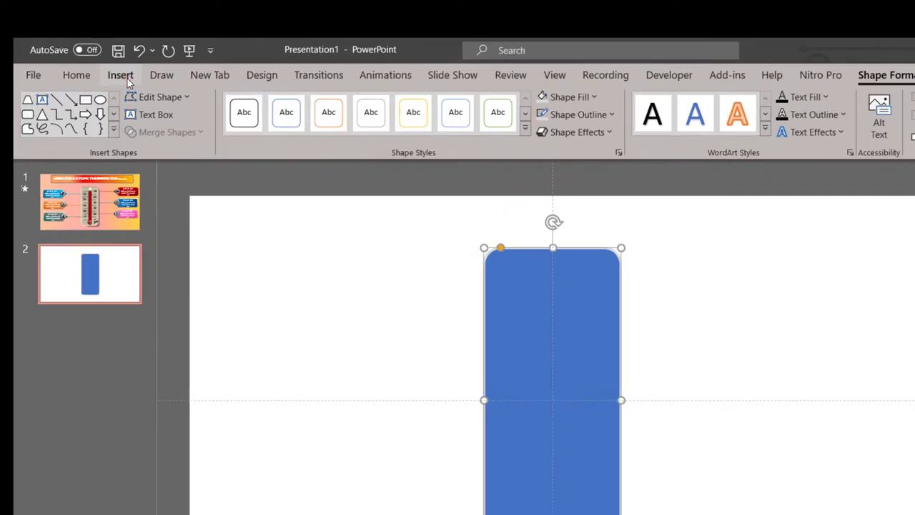
pyautogui.click(123, 77)
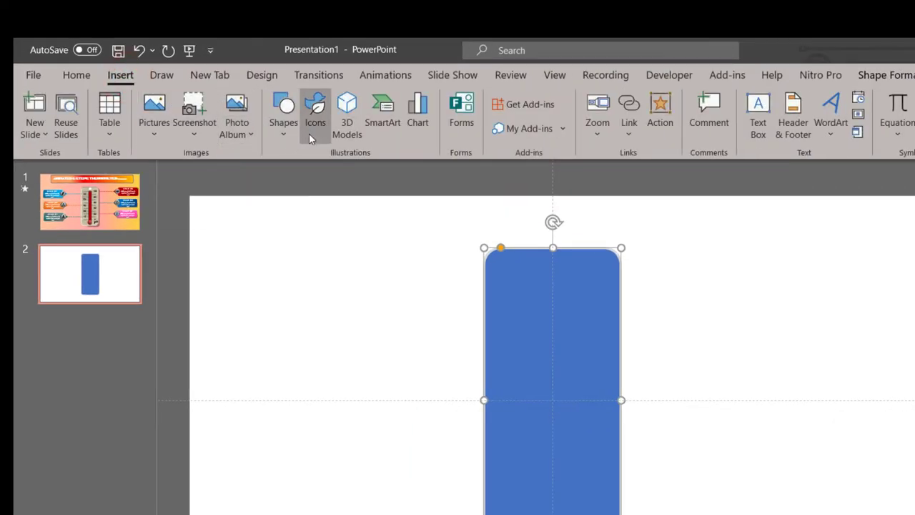
# - Insert the wooden-wall picture from this device, drag it aside, and cut it to the clipboard
pyautogui.click(164, 129)
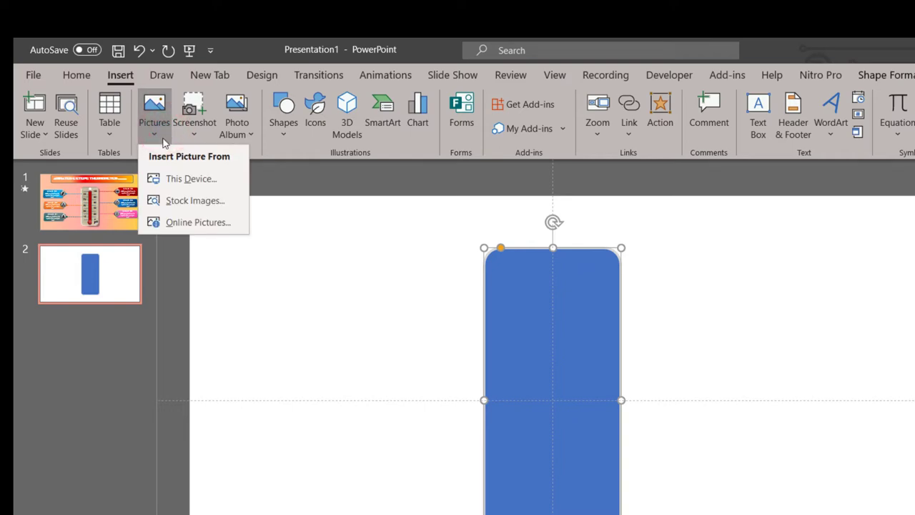
pyautogui.click(189, 179)
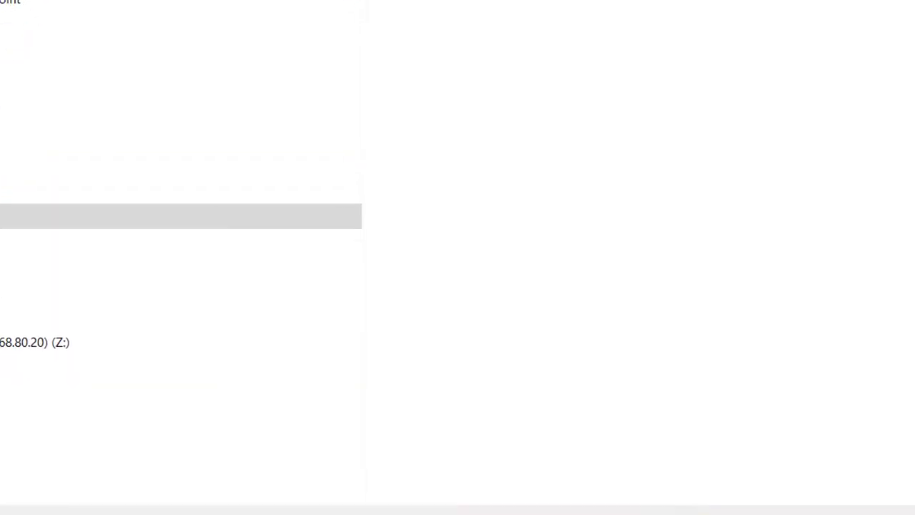
pyautogui.doubleClick(462, 419)
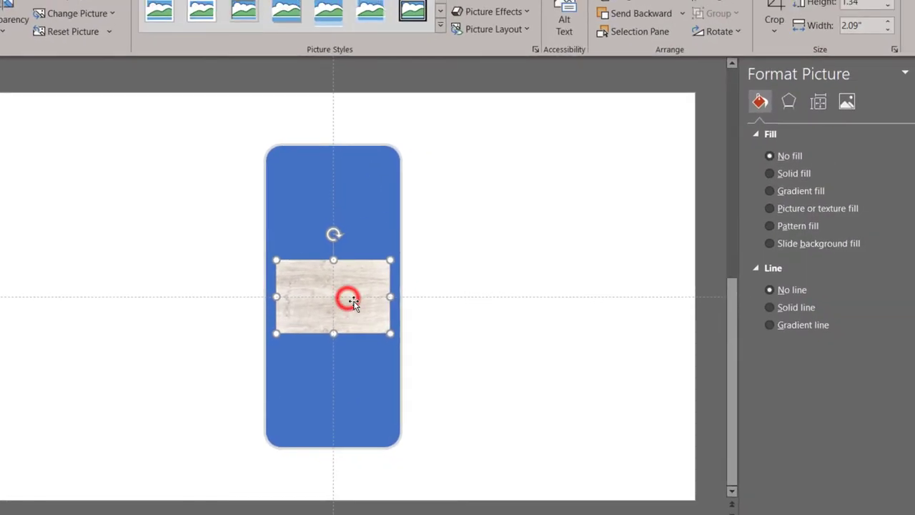
pyautogui.moveTo(353, 299)
pyautogui.mouseDown()
pyautogui.moveTo(91, 204)
pyautogui.moveTo(102, 198)
pyautogui.mouseUp()
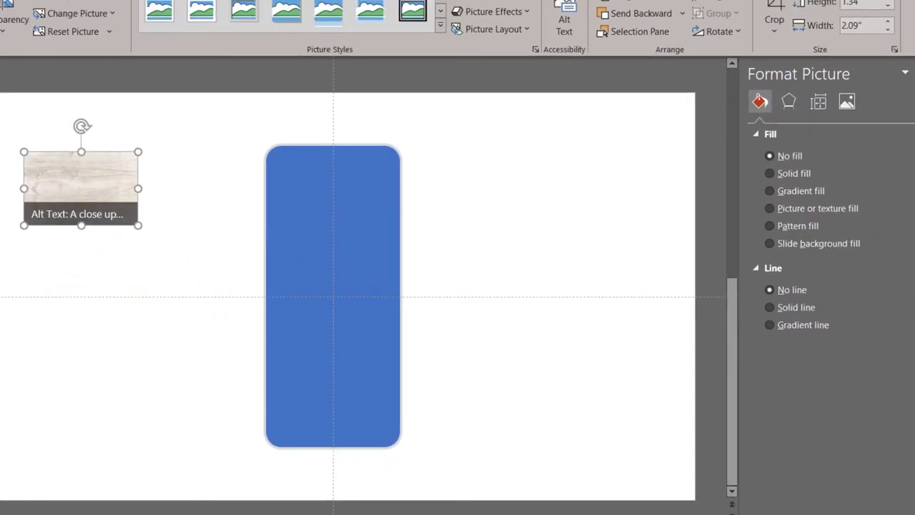
pyautogui.hotkey('ctrl', 'x')
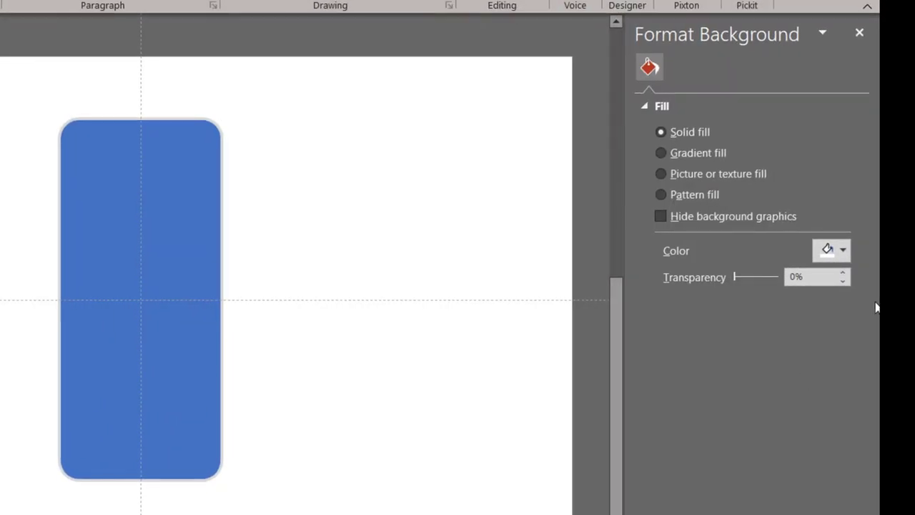
# - Use the clipboard wood picture as the rounded rectangle's fill, keeping the background white
pyautogui.click(715, 177)
pyautogui.click(159, 249)
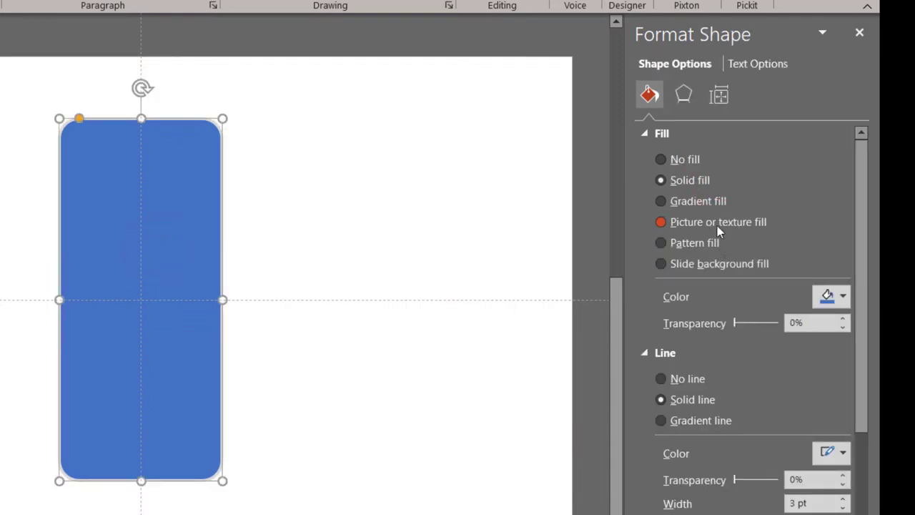
pyautogui.click(729, 223)
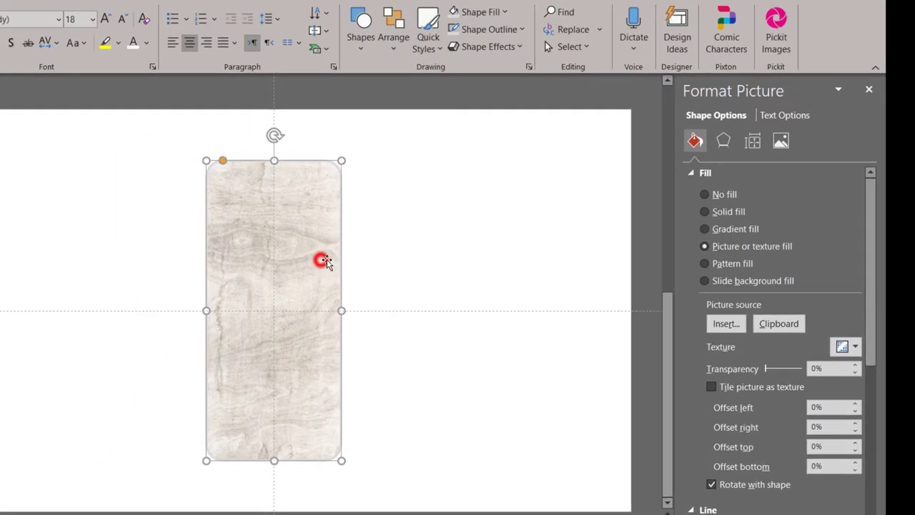
pyautogui.click(320, 230)
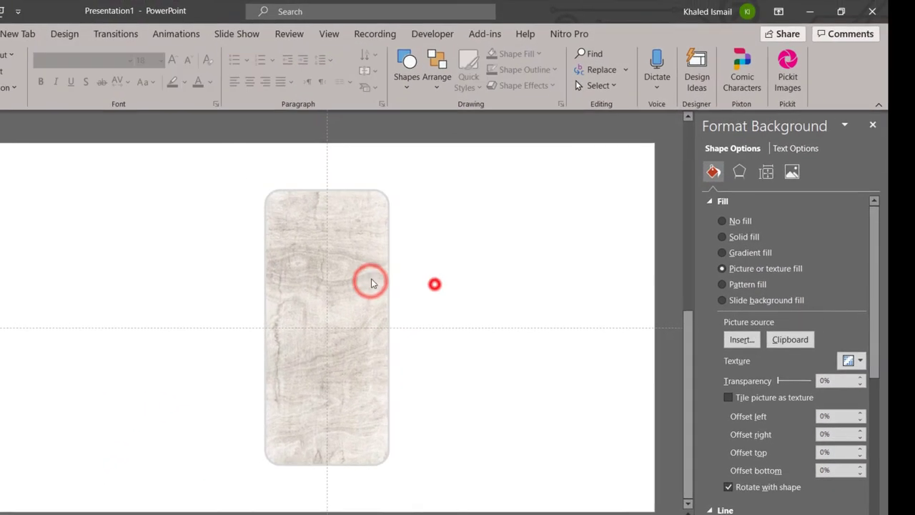
pyautogui.click(333, 265)
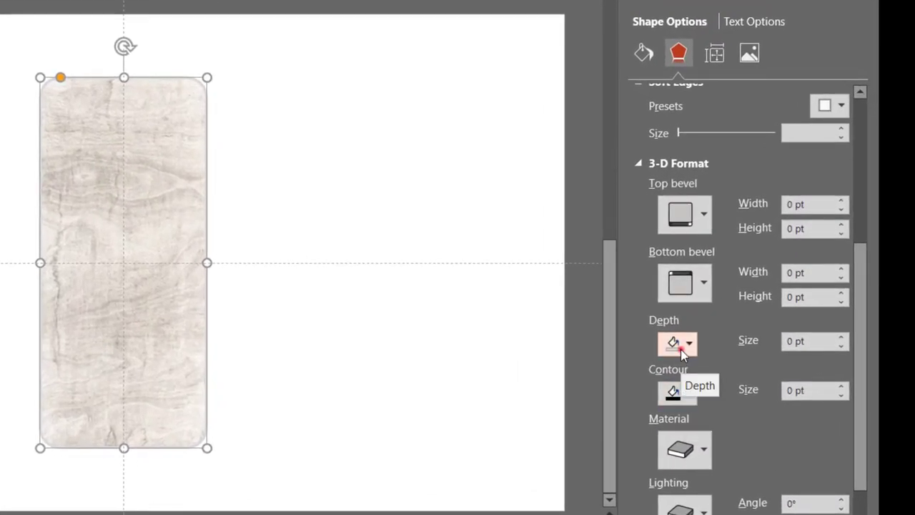
# - Raise the board's 3-D depth size to 4.5 pt
pyautogui.click(736, 385)
pyautogui.click(841, 337)
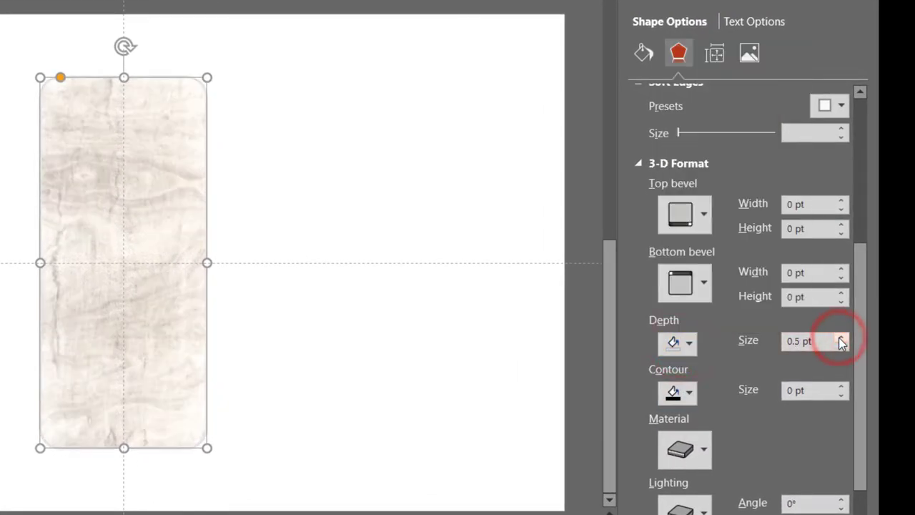
pyautogui.click(841, 337)
pyautogui.click(841, 337)
pyautogui.click(841, 338)
pyautogui.click(841, 338)
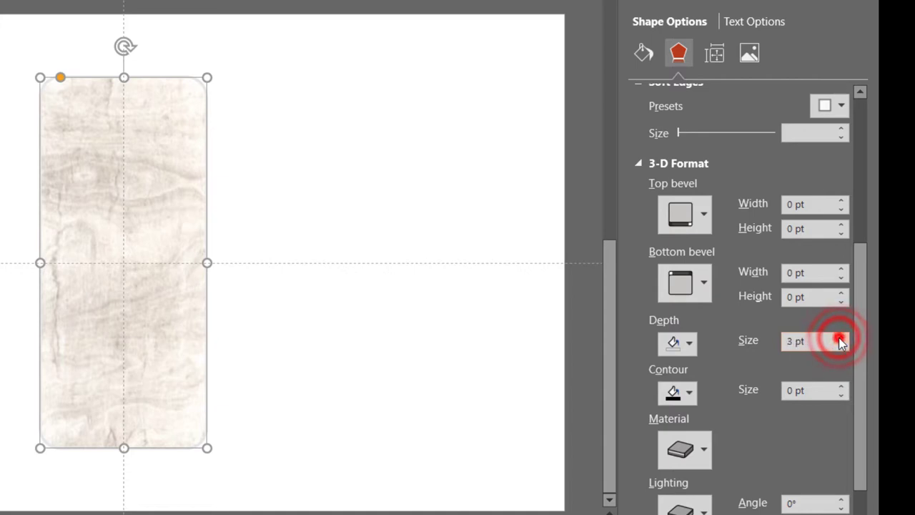
pyautogui.click(841, 338)
pyautogui.click(841, 337)
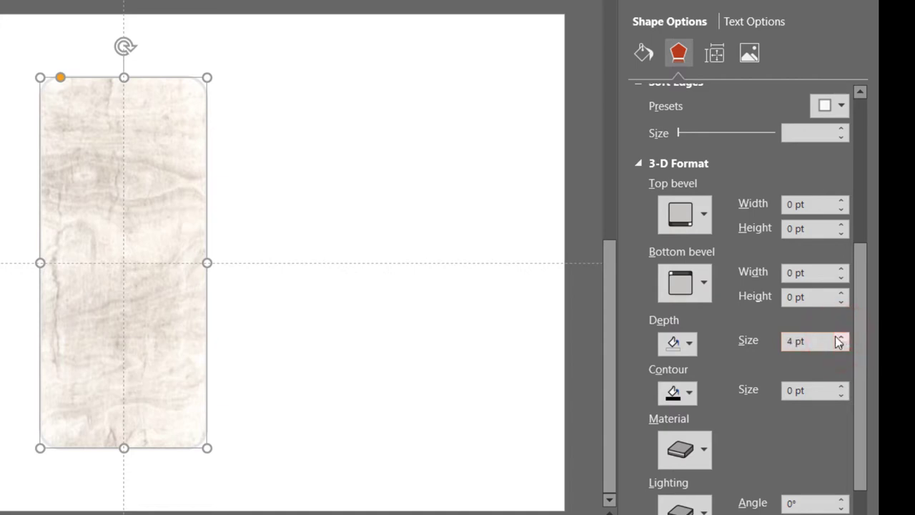
pyautogui.scroll(-1, 713, 442)
# - Give the board a standard 3-D material and a warm tan lighting preset
pyautogui.click(685, 470)
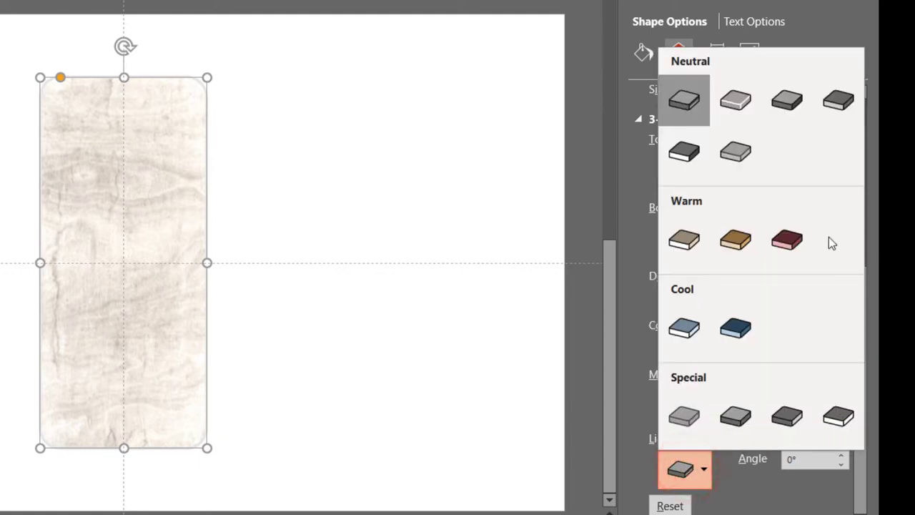
pyautogui.click(845, 123)
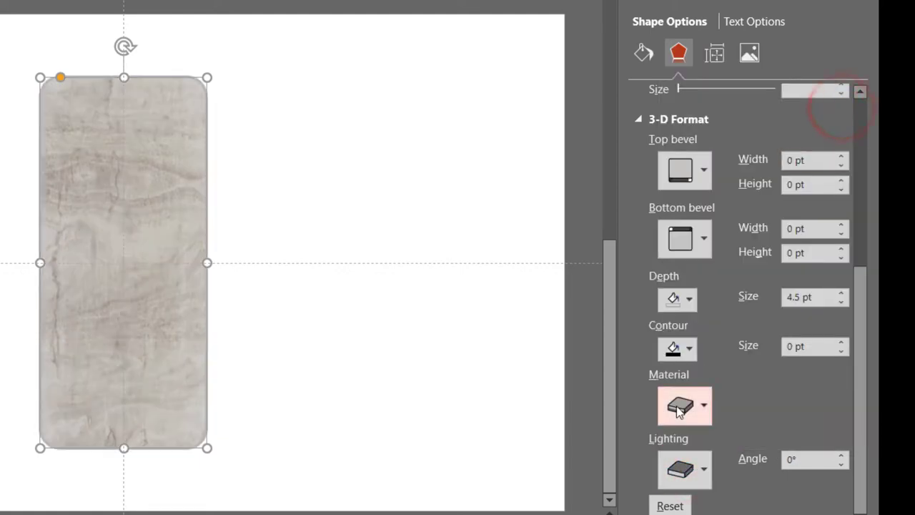
pyautogui.click(685, 409)
pyautogui.click(841, 176)
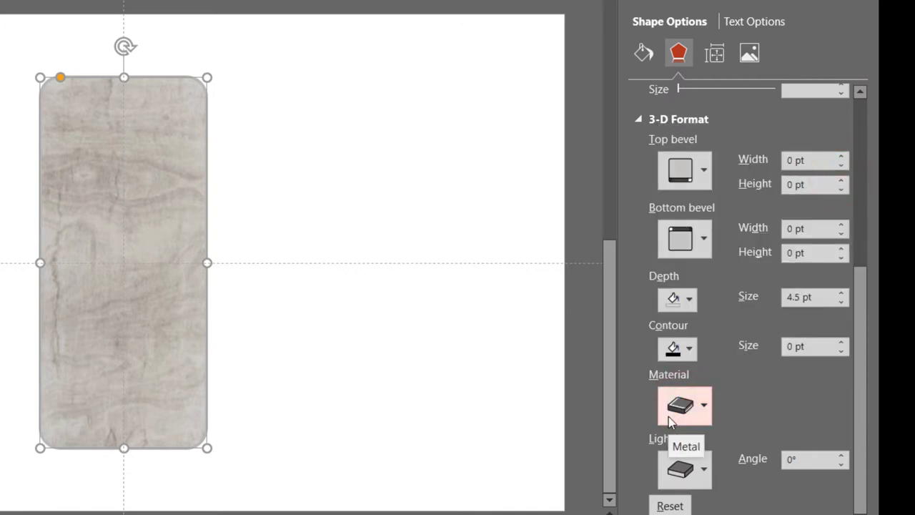
pyautogui.click(691, 481)
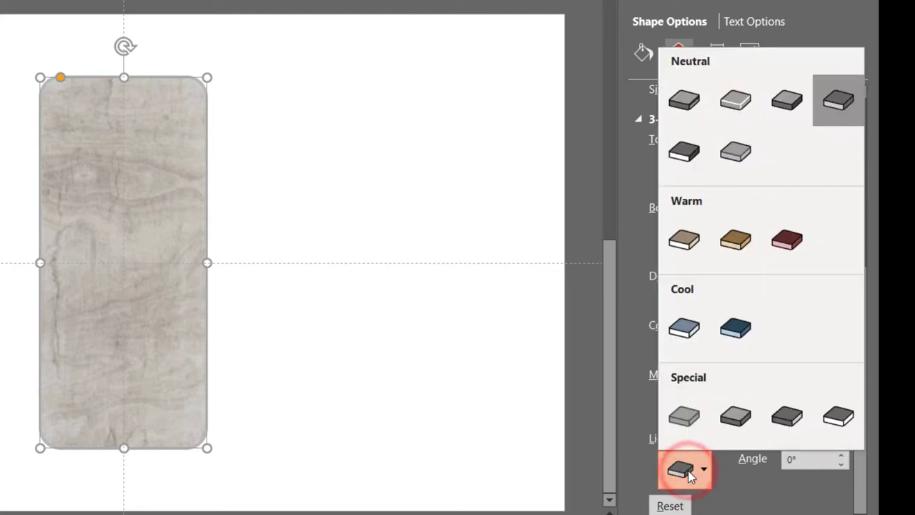
pyautogui.click(735, 247)
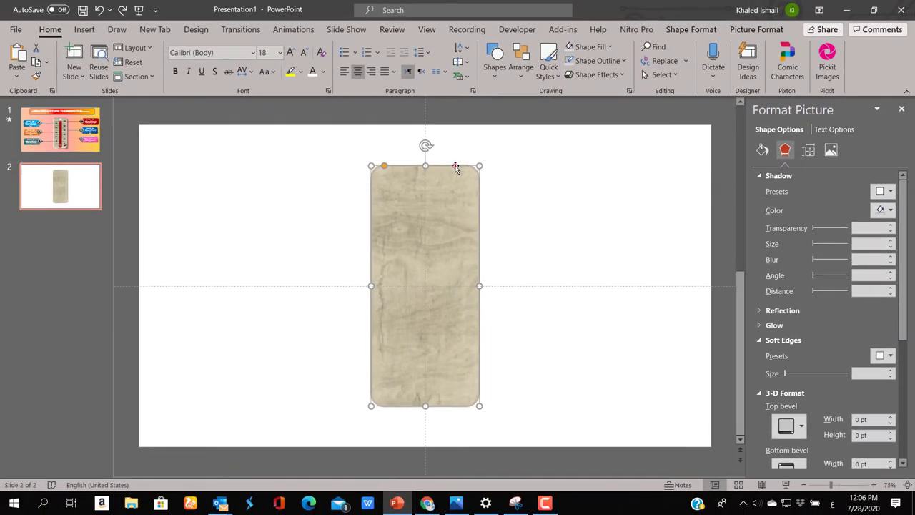
# - Change the board's outline to a light colour
pyautogui.click(456, 167)
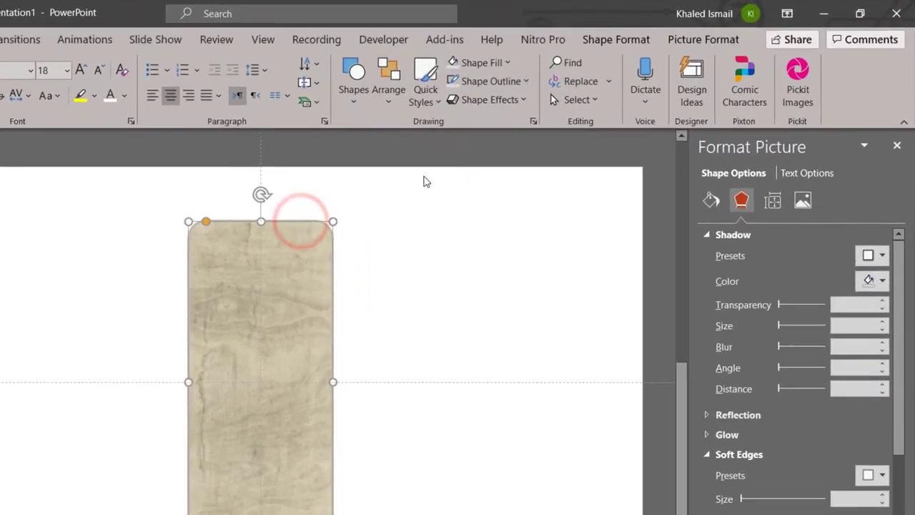
pyautogui.click(588, 61)
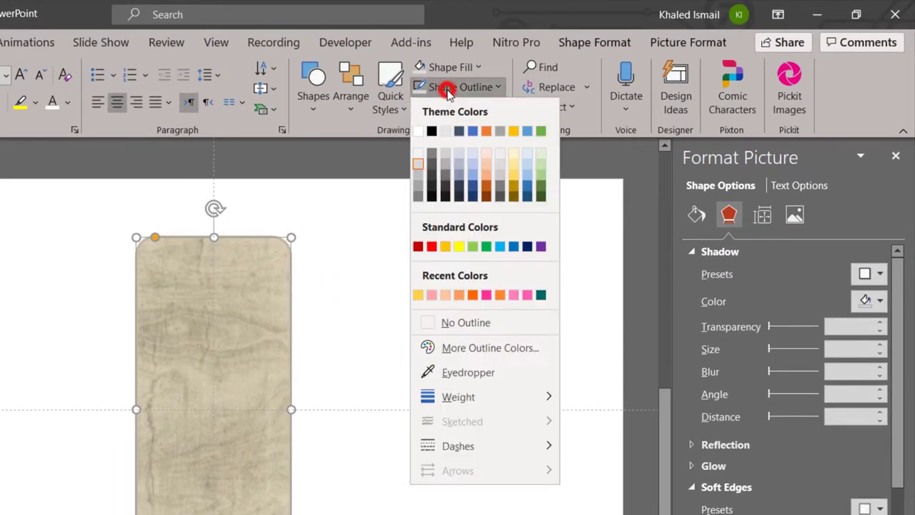
pyautogui.click(419, 155)
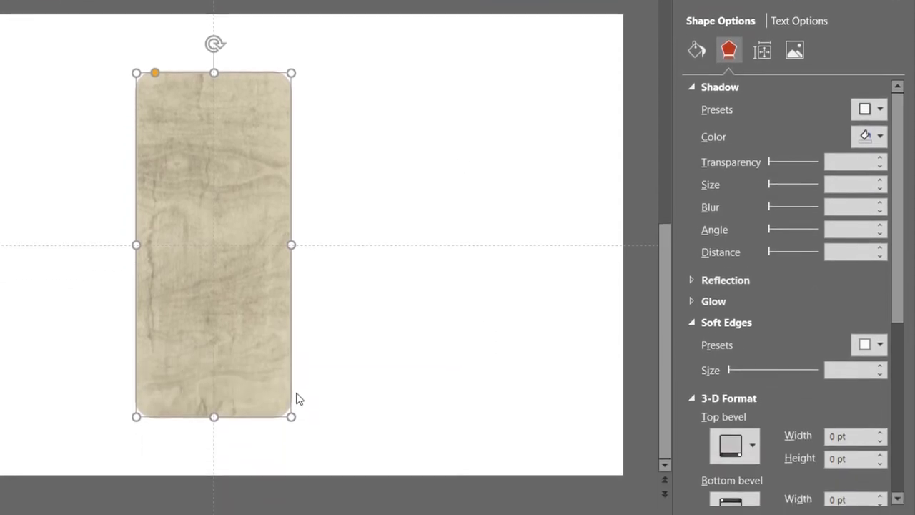
pyautogui.scroll(-3, 776, 289)
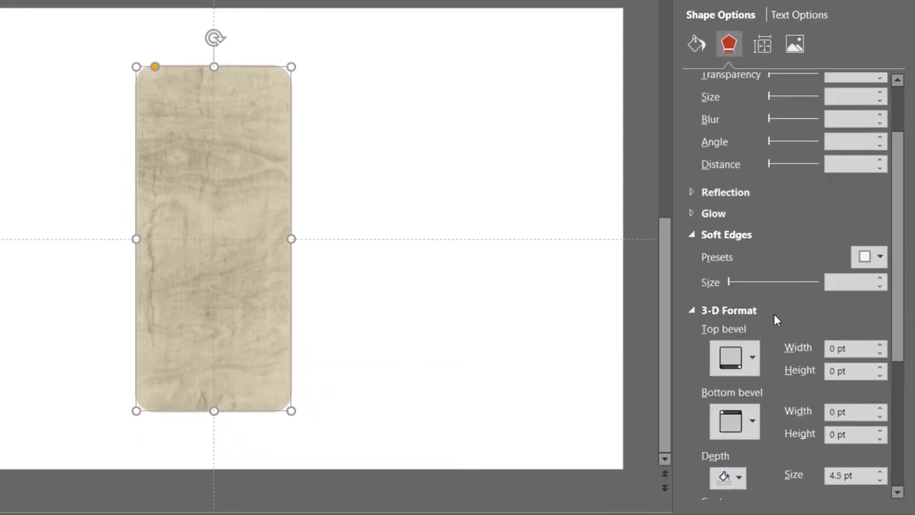
# - Apply the first top bevel preset (6 pt), the fourth Standard material, and a Warm lighting preset
pyautogui.click(748, 369)
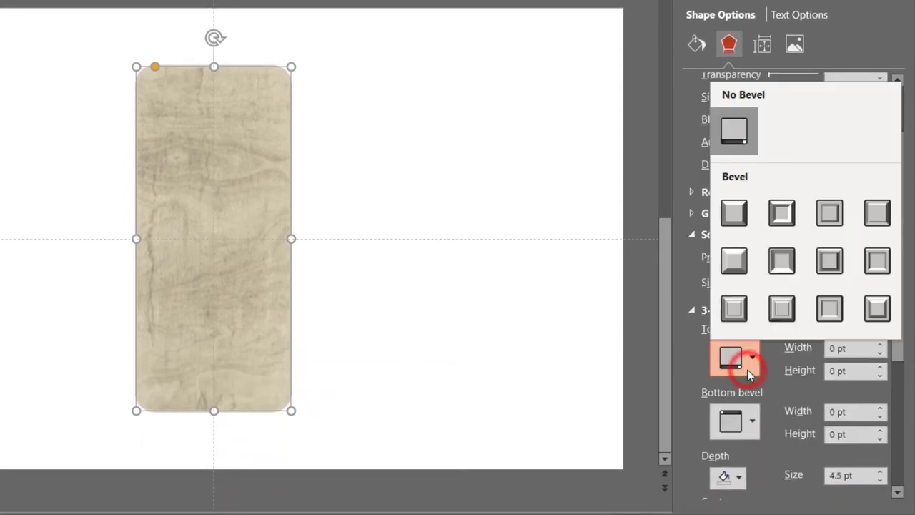
pyautogui.click(742, 216)
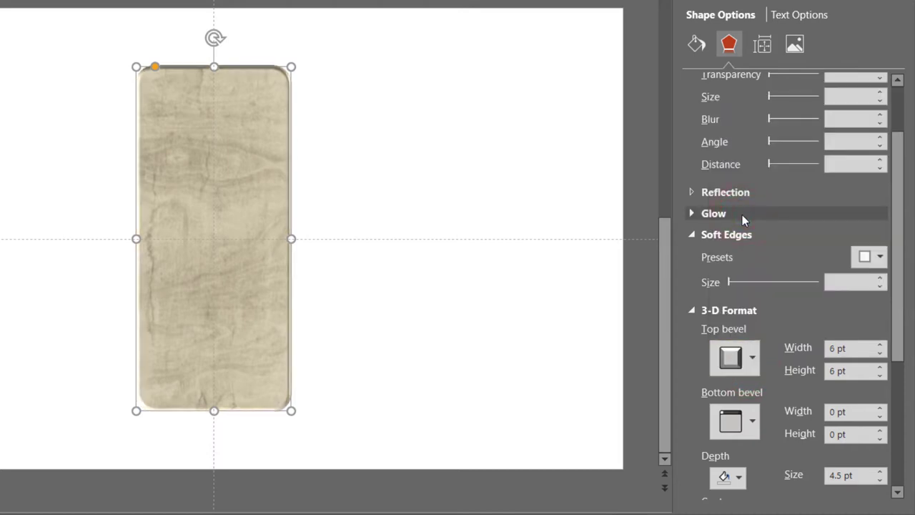
pyautogui.scroll(-6, 735, 355)
pyautogui.scroll(-2, 735, 356)
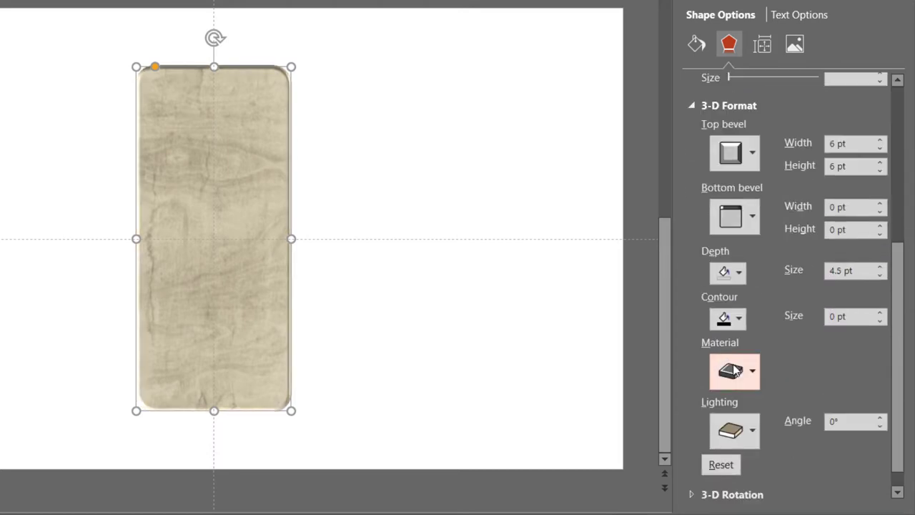
pyautogui.click(733, 369)
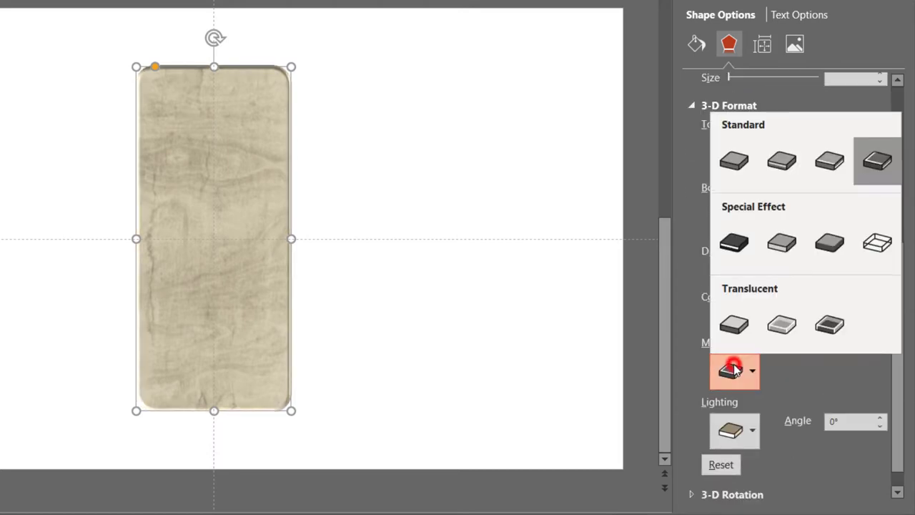
pyautogui.click(878, 159)
pyautogui.click(732, 433)
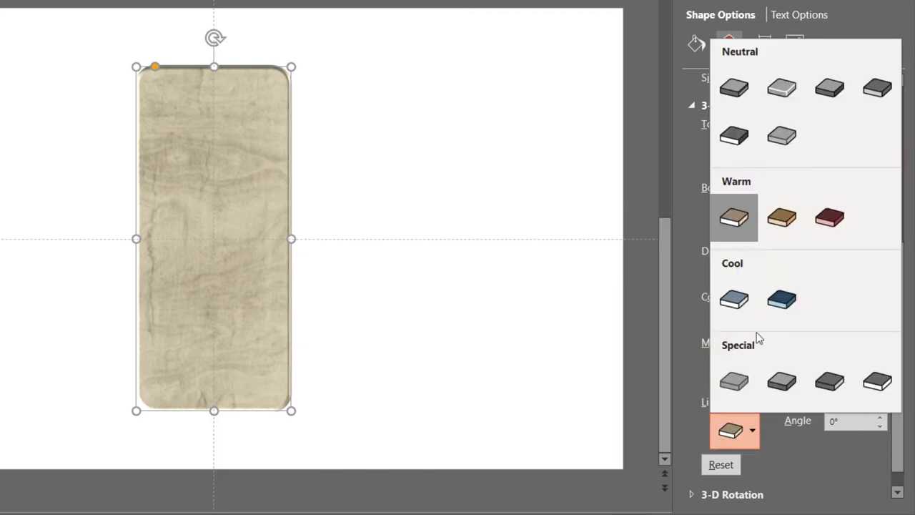
pyautogui.click(748, 224)
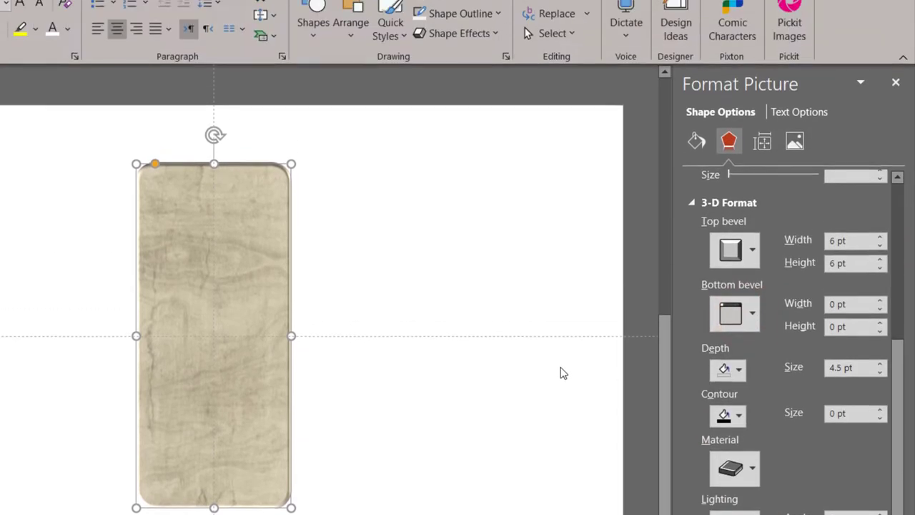
pyautogui.click(335, 295)
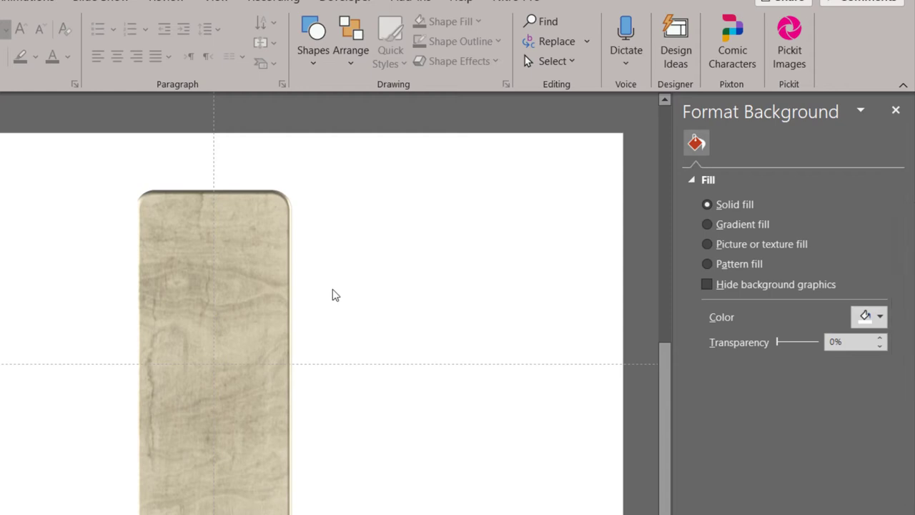
# - Draw a 5.51 by 2.66 inch rounded rectangle flush against the board's right edge
pyautogui.click(311, 59)
pyautogui.click(403, 107)
pyautogui.moveTo(319, 177); pyautogui.dragTo(482, 496)
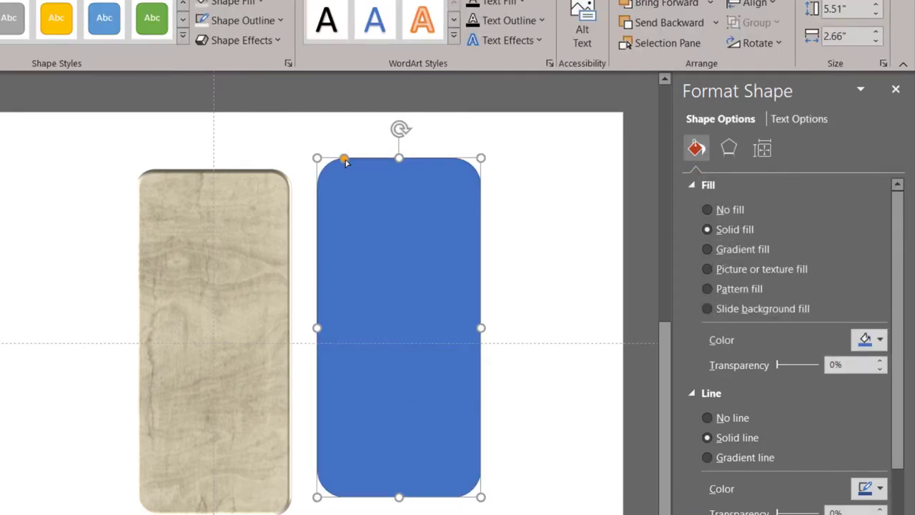
pyautogui.moveTo(342, 158); pyautogui.dragTo(318, 203)
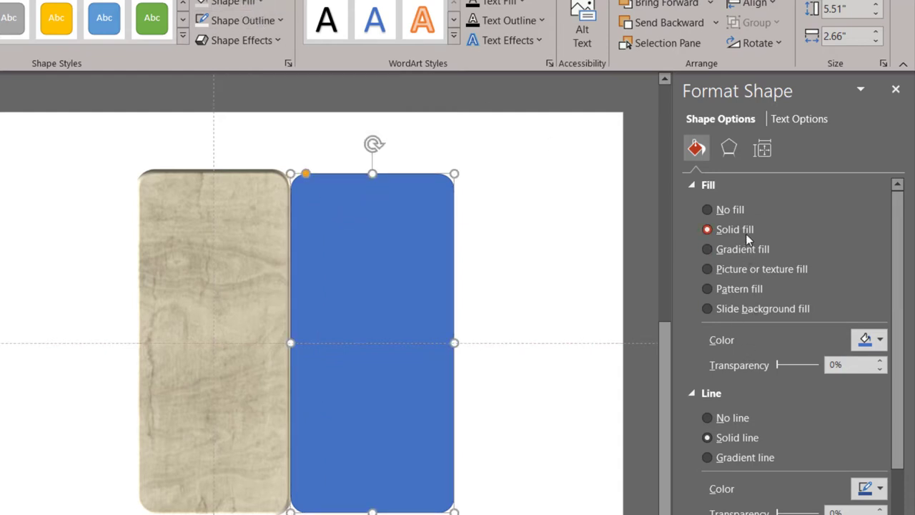
# - Remove the rectangle's outline and give it a reversed two-stop gradient ending in black
pyautogui.click(261, 21)
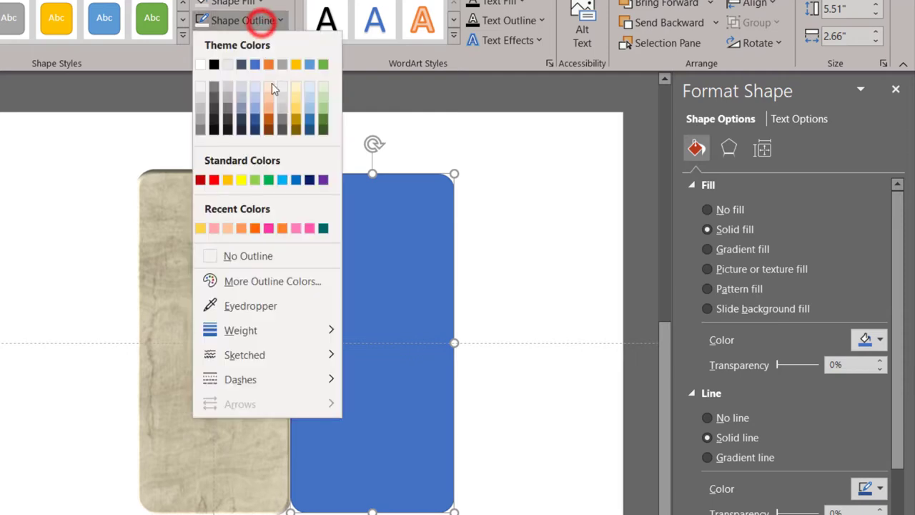
pyautogui.click(272, 251)
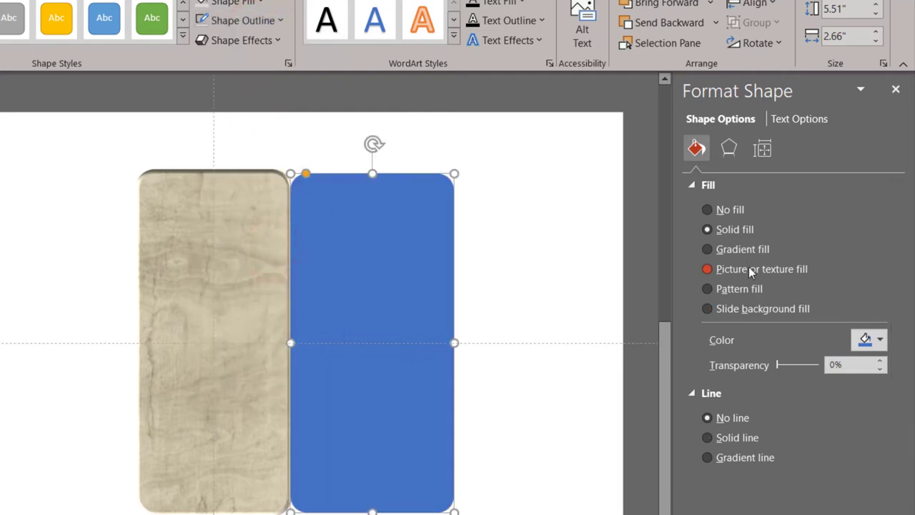
pyautogui.click(750, 252)
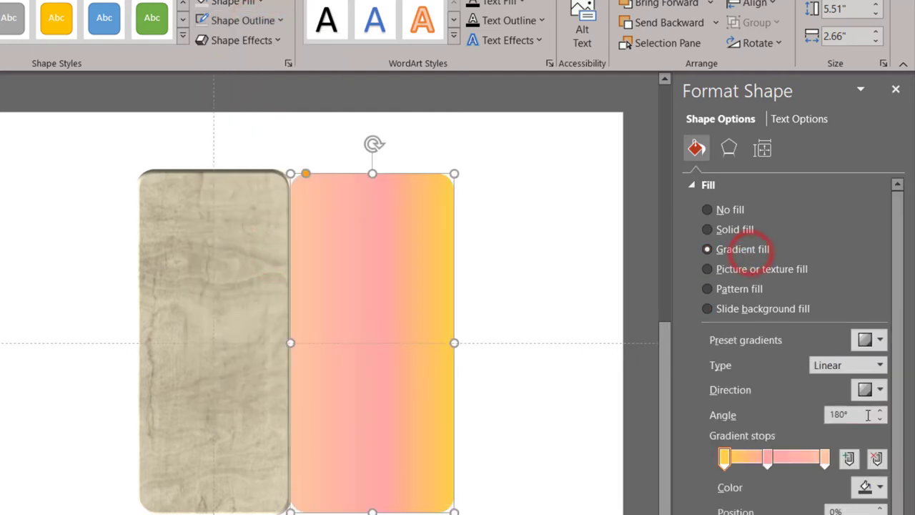
pyautogui.click(877, 459)
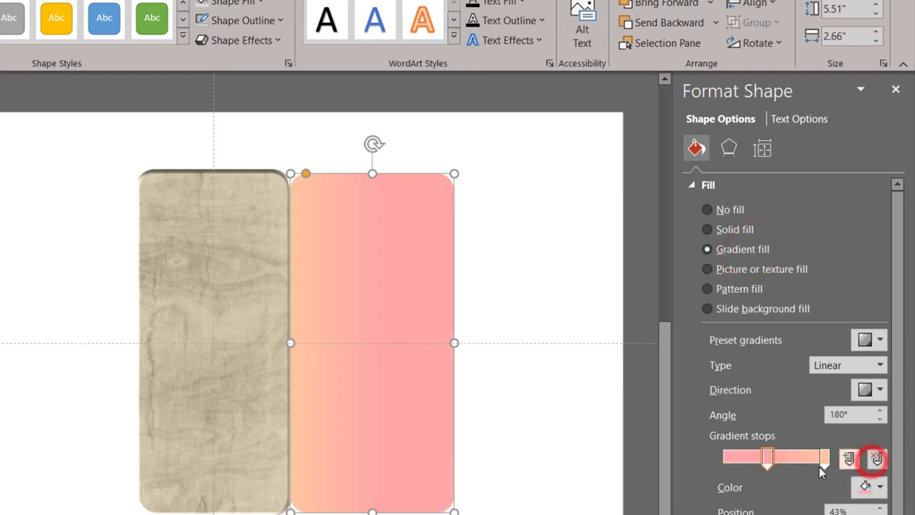
pyautogui.moveTo(771, 460); pyautogui.dragTo(772, 481)
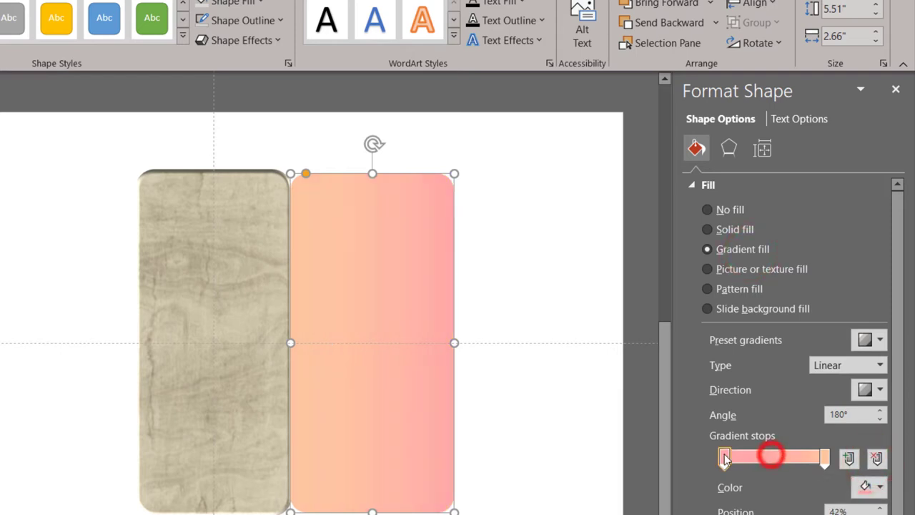
pyautogui.click(824, 458)
pyautogui.click(869, 487)
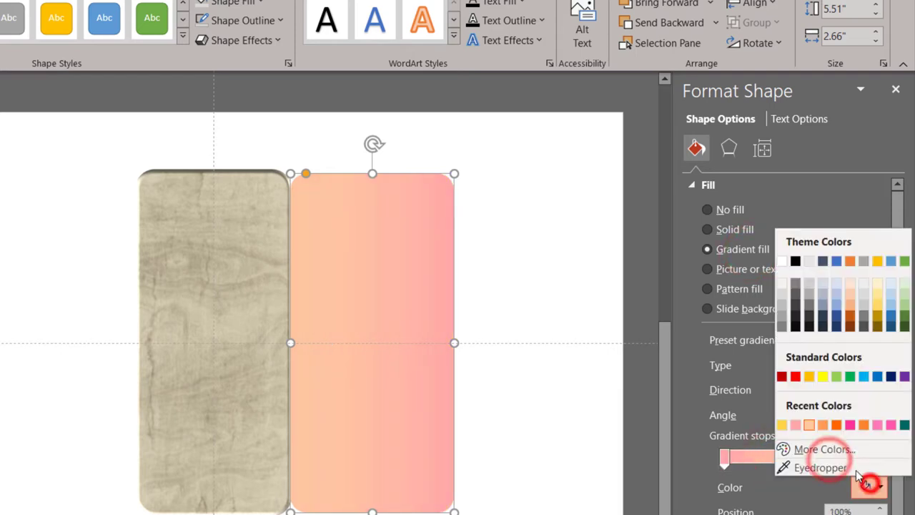
pyautogui.click(796, 326)
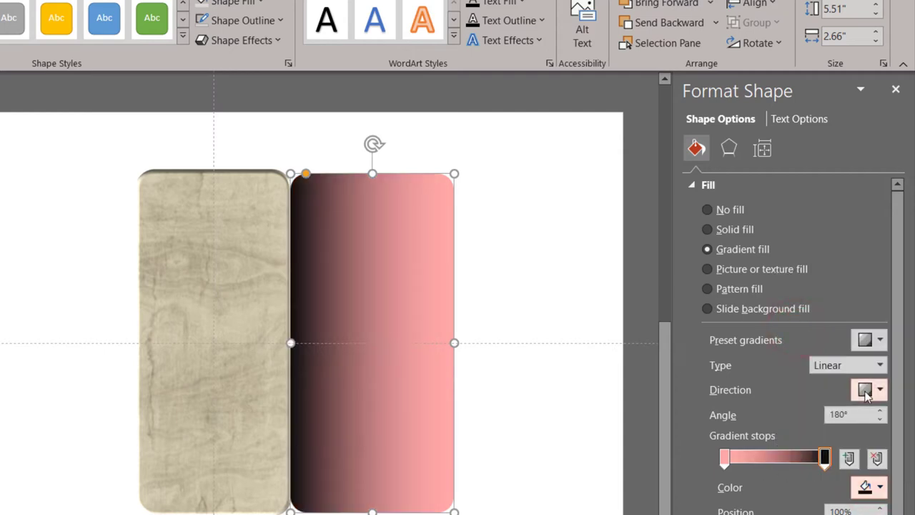
pyautogui.click(869, 390)
pyautogui.click(869, 427)
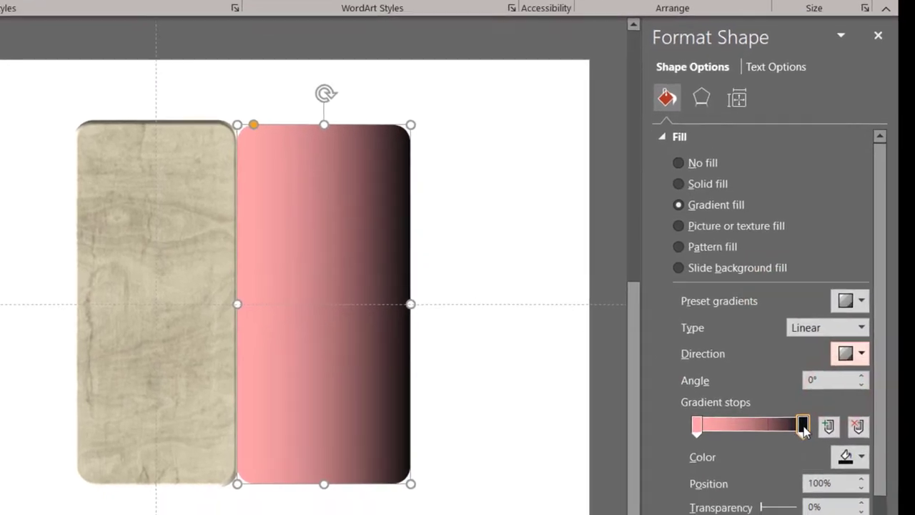
# - Move the dark stop to 47%, set white at 38% transparency, and make the dark stop 63% transparent
pyautogui.moveTo(825, 458); pyautogui.dragTo(781, 459)
pyautogui.moveTo(725, 394)
pyautogui.mouseDown()
pyautogui.moveTo(700, 398)
pyautogui.moveTo(716, 399)
pyautogui.mouseUp()
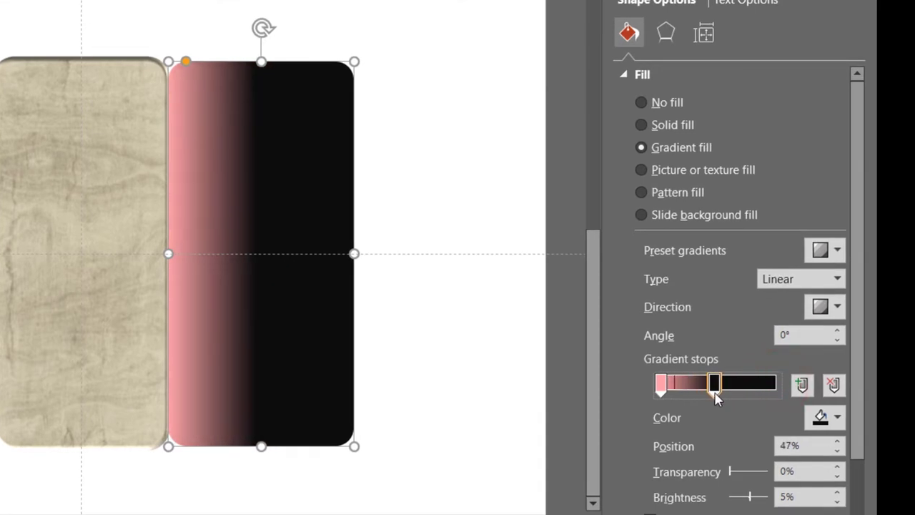
pyautogui.click(663, 386)
pyautogui.click(826, 417)
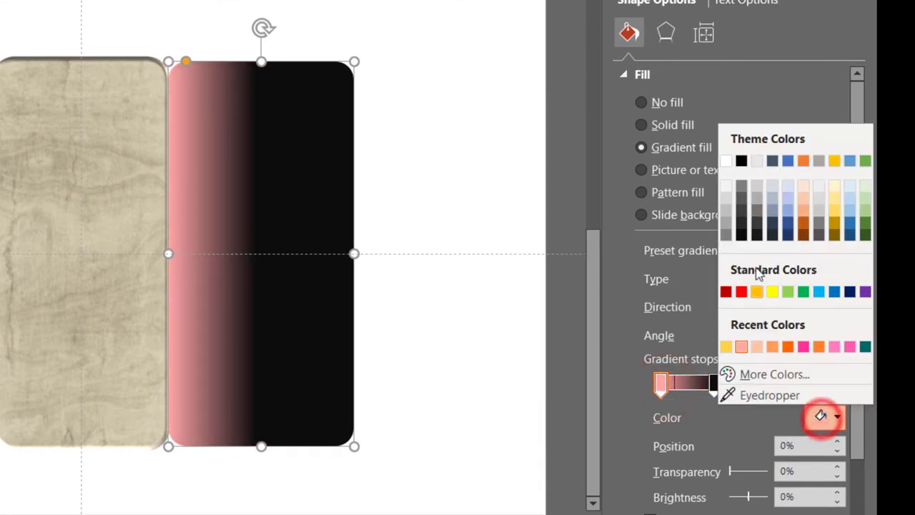
pyautogui.click(726, 160)
pyautogui.click(662, 385)
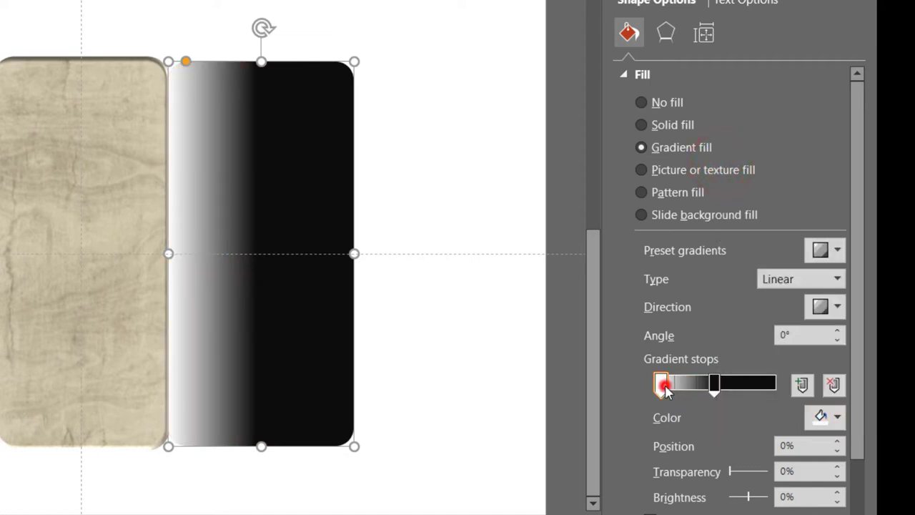
pyautogui.moveTo(730, 471); pyautogui.dragTo(745, 476)
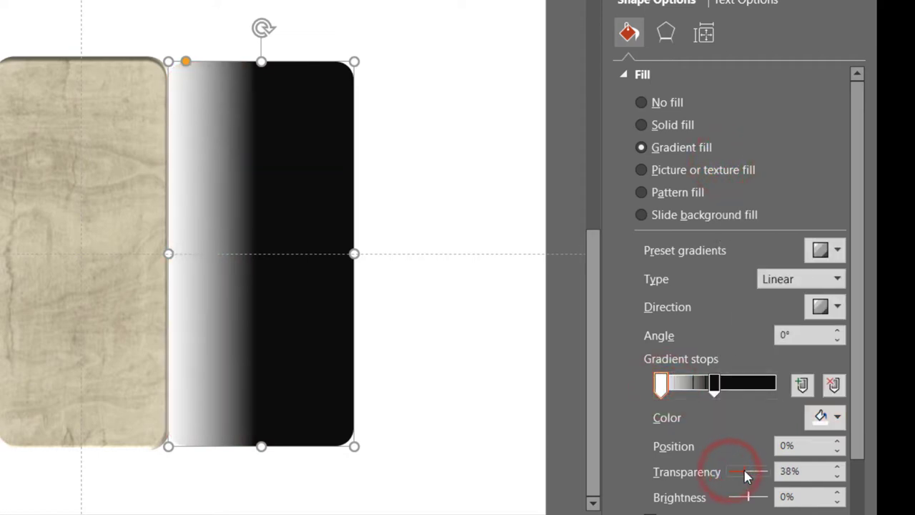
pyautogui.click(715, 387)
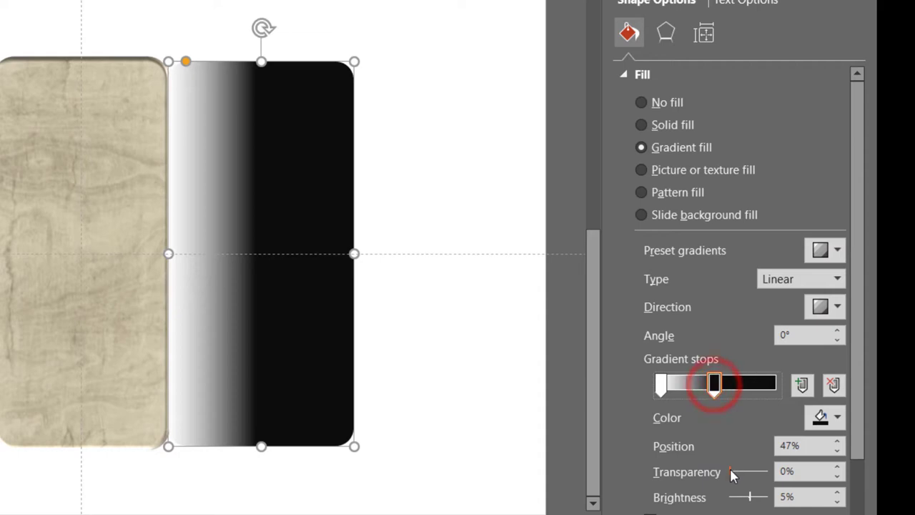
pyautogui.moveTo(730, 471); pyautogui.dragTo(756, 472)
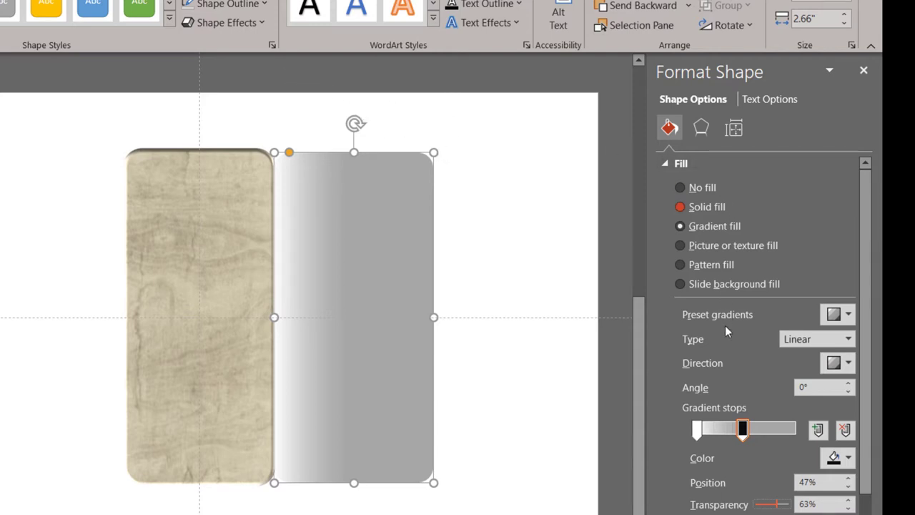
# - Give the grey gradient rectangle 18 pt soft edges and shift it slightly left
pyautogui.click(703, 131)
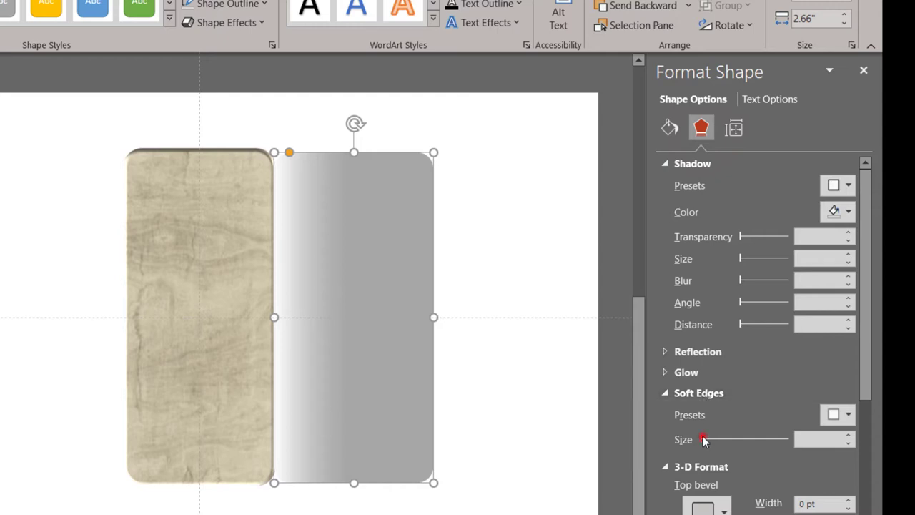
pyautogui.moveTo(704, 439); pyautogui.dragTo(719, 439)
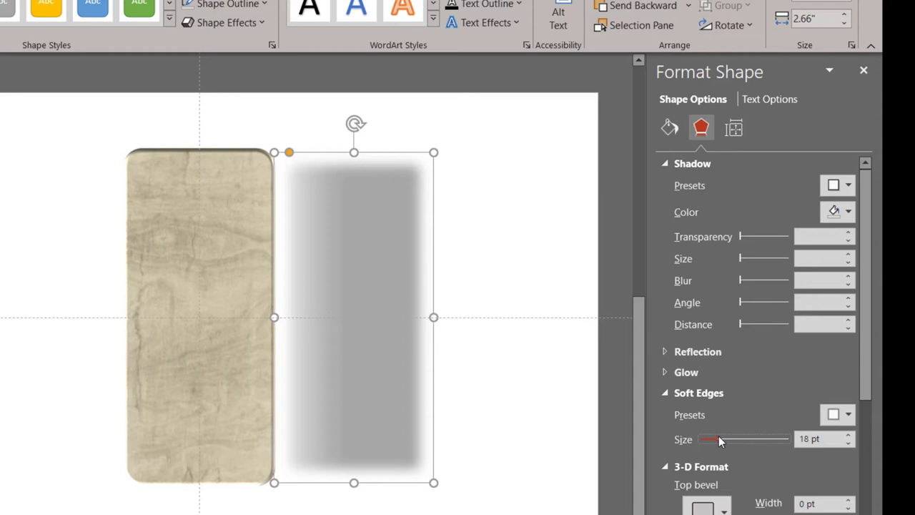
pyautogui.click(669, 128)
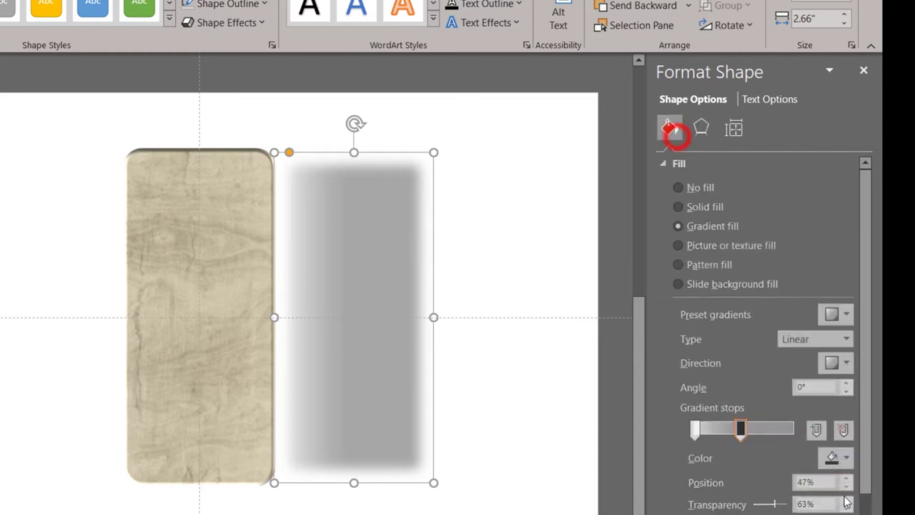
pyautogui.moveTo(388, 327); pyautogui.dragTo(241, 307)
pyautogui.rightClick(364, 327)
# - Send the grey shape behind the wood board and resize it as a 2.51"-wide shadow
pyautogui.click(453, 333)
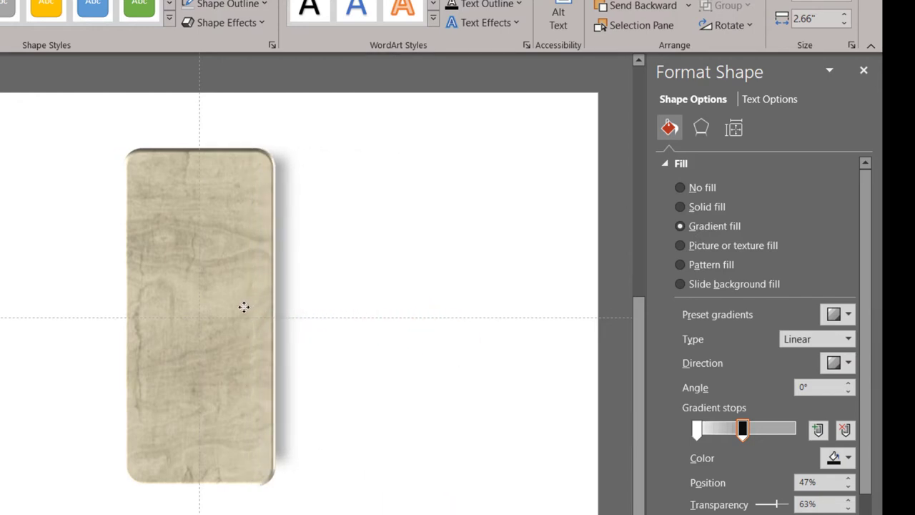
pyautogui.moveTo(219, 474); pyautogui.dragTo(219, 492)
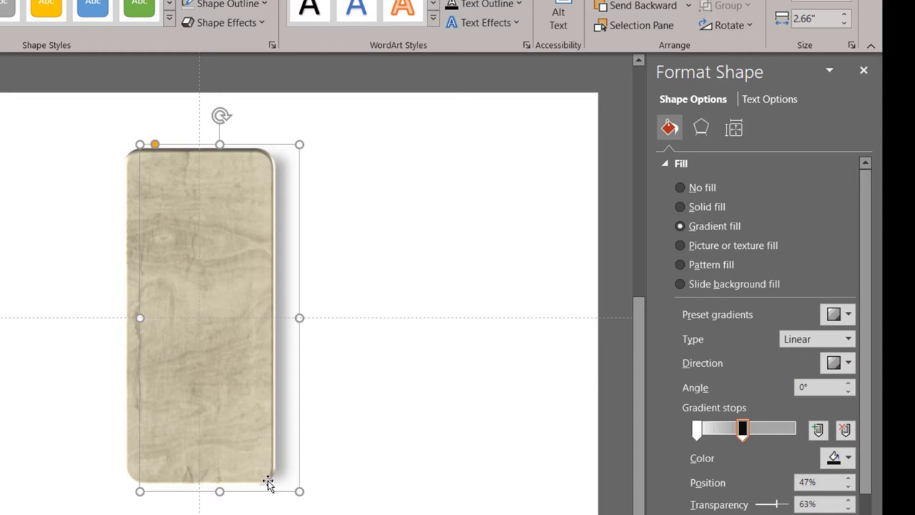
pyautogui.moveTo(288, 381); pyautogui.dragTo(290, 382)
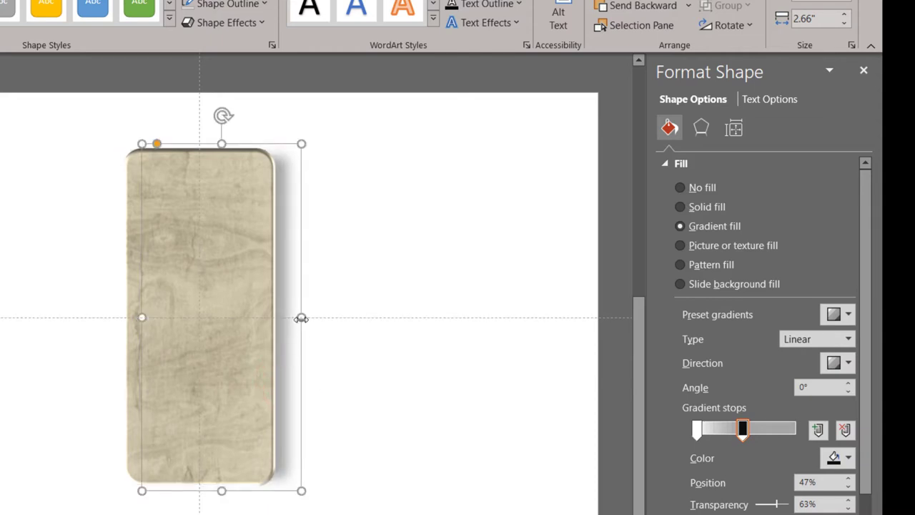
pyautogui.moveTo(301, 318); pyautogui.dragTo(294, 317)
pyautogui.click(327, 345)
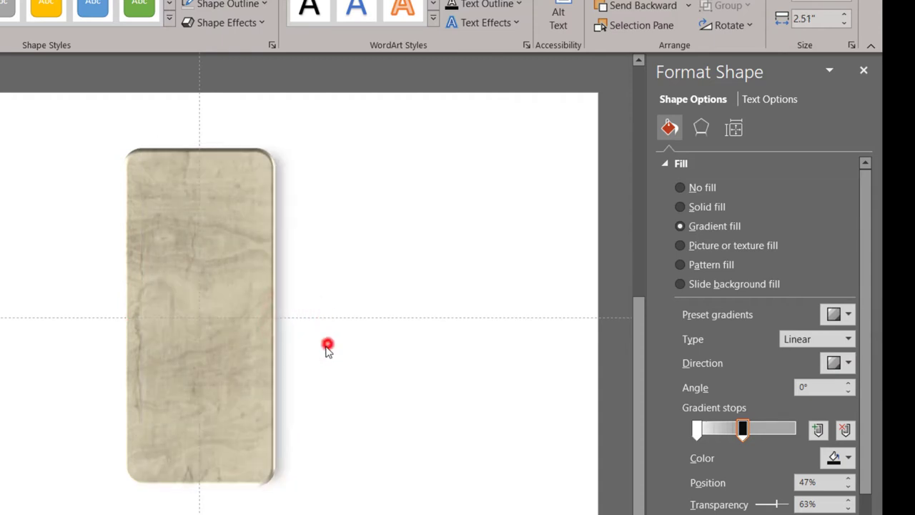
pyautogui.click(282, 371)
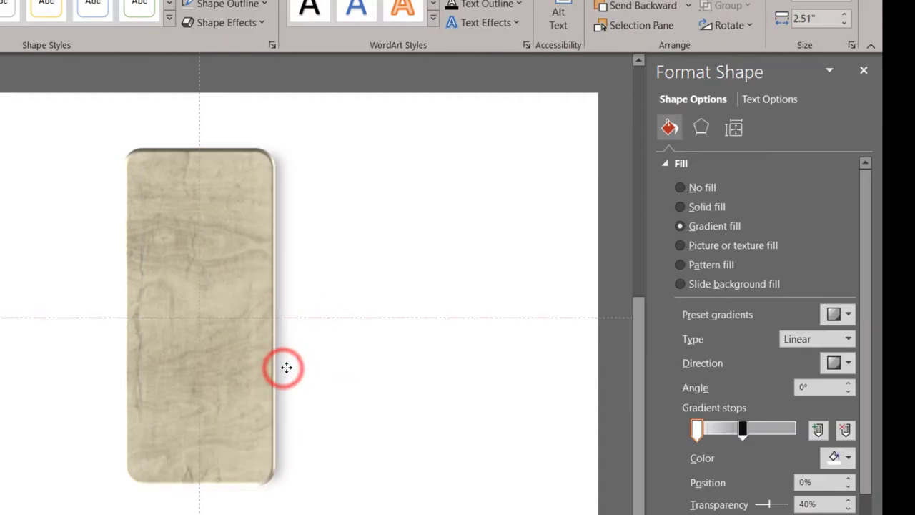
pyautogui.moveTo(288, 368); pyautogui.dragTo(288, 372)
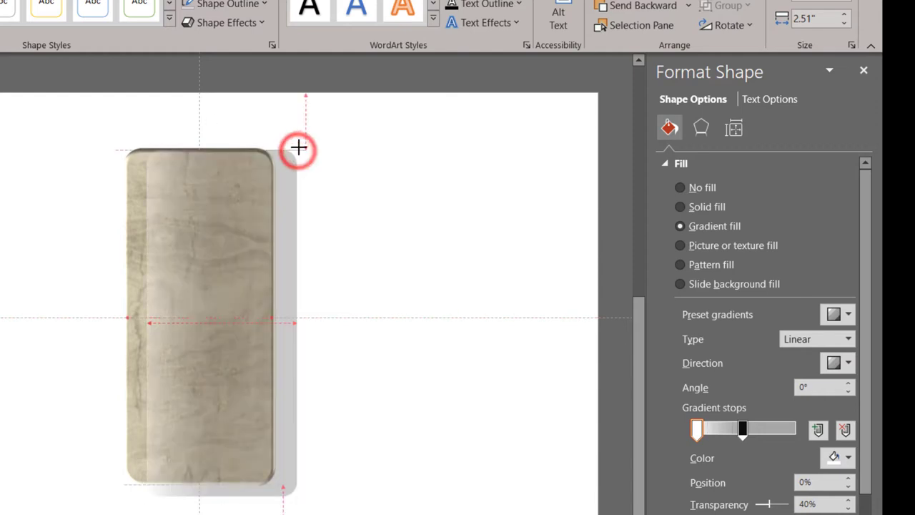
pyautogui.moveTo(298, 151); pyautogui.dragTo(301, 147)
pyautogui.click(349, 416)
pyautogui.click(286, 323)
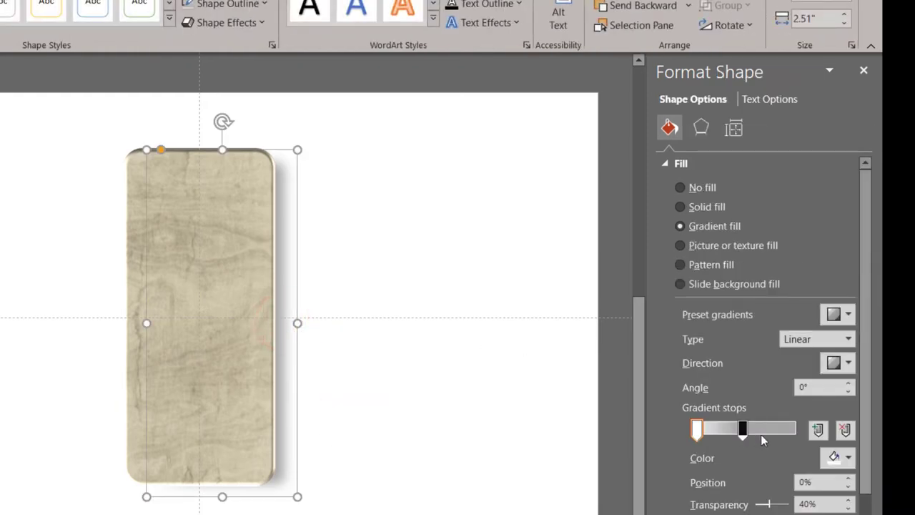
# - Move the shadow's dark gradient stop to 68% with 64% transparency
pyautogui.moveTo(746, 433); pyautogui.dragTo(766, 438)
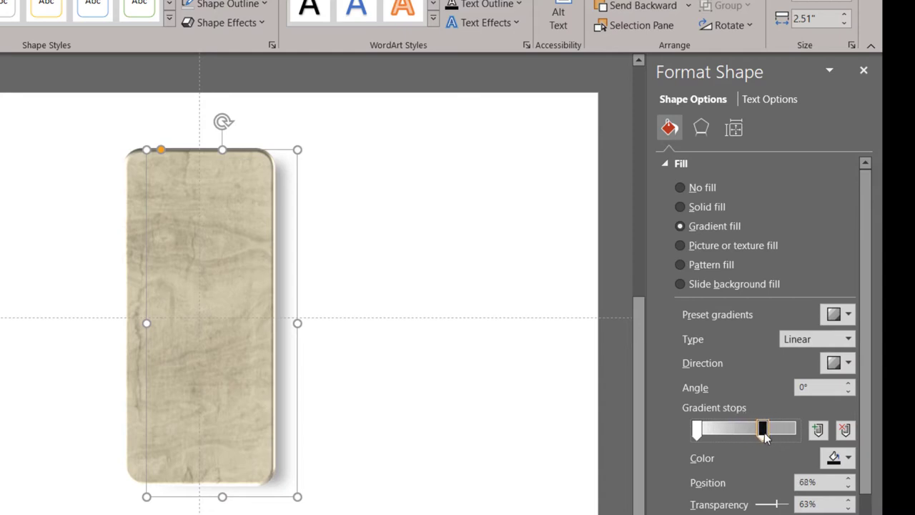
pyautogui.click(847, 508)
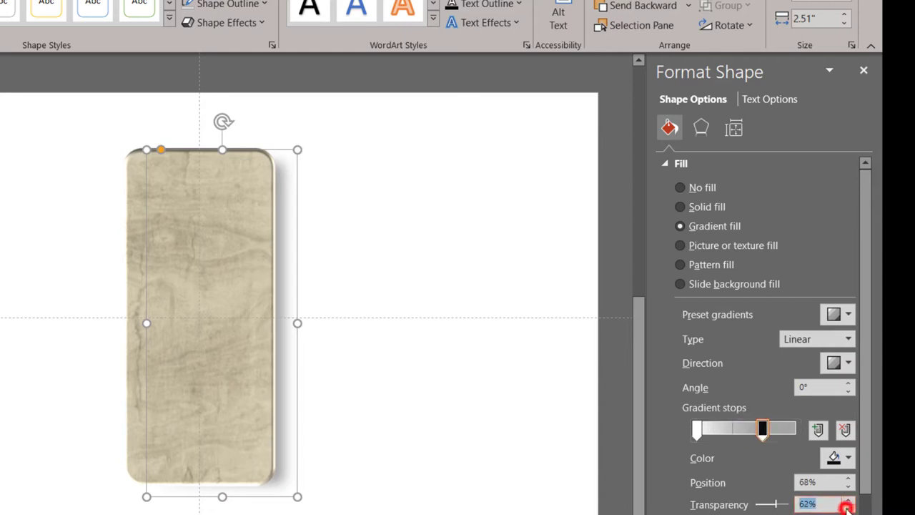
pyautogui.click(847, 509)
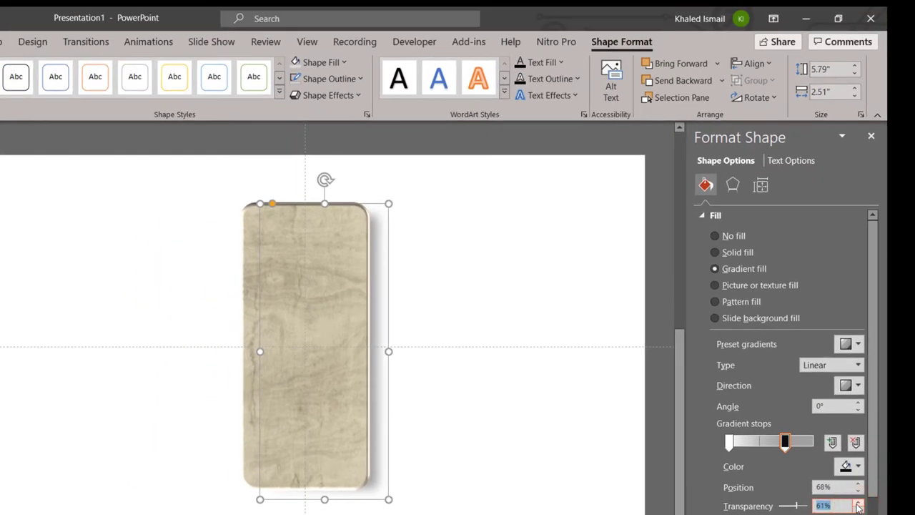
pyautogui.click(857, 504)
pyautogui.click(857, 504)
pyautogui.click(858, 504)
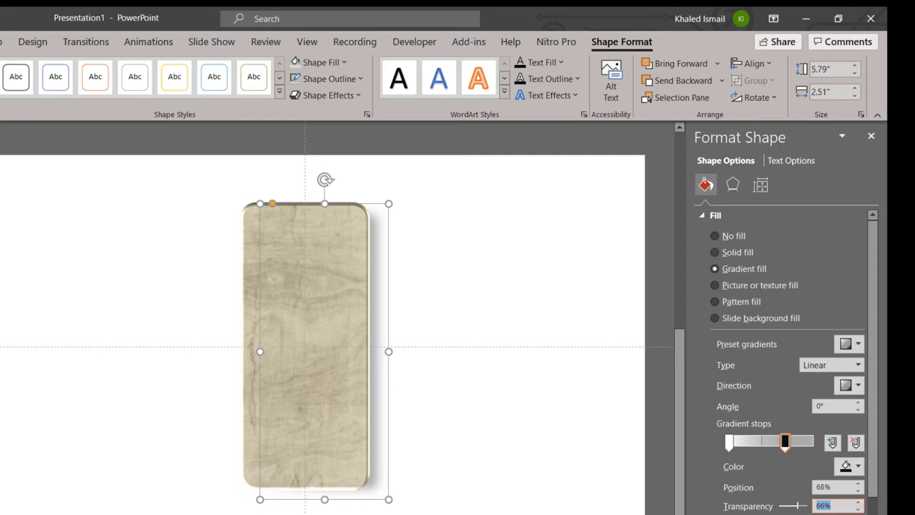
# - Group the wood board and its shadow together
pyautogui.click(579, 484)
pyautogui.moveTo(186, 174); pyautogui.dragTo(436, 481)
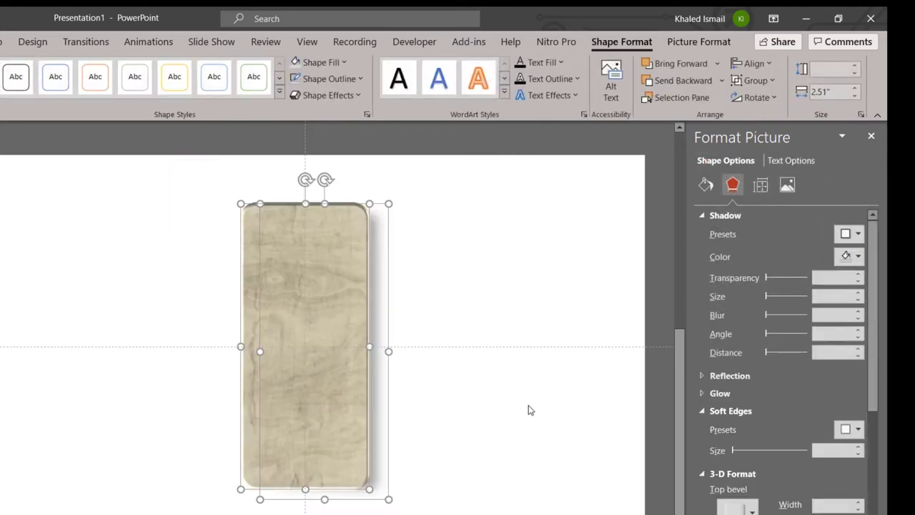
pyautogui.hotkey('ctrl', 'g')
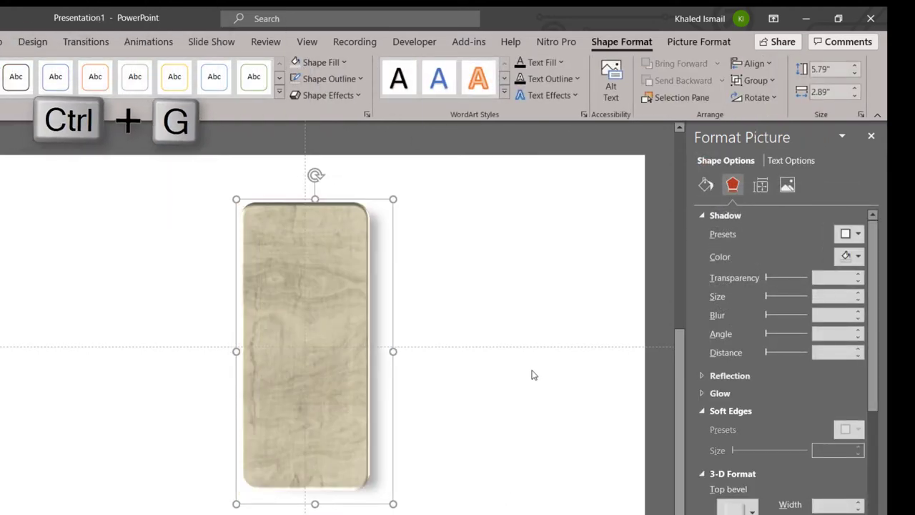
pyautogui.click(532, 374)
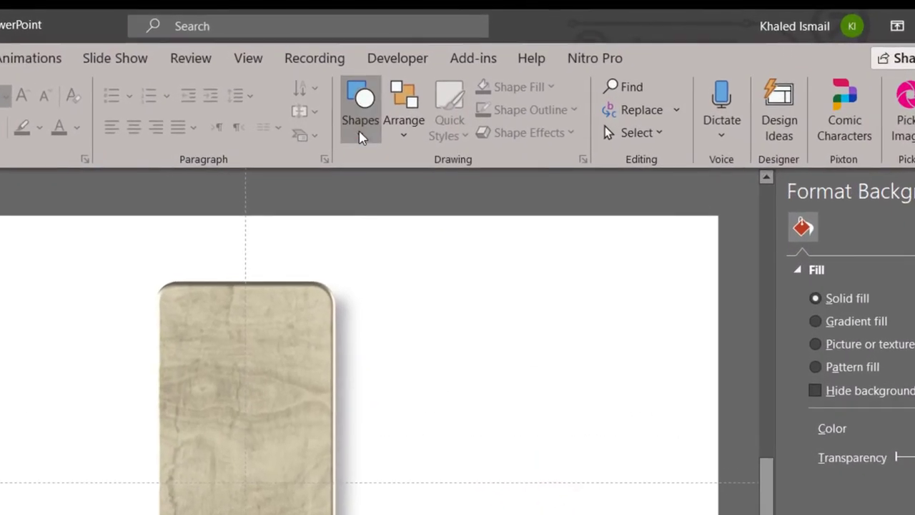
# - Draw a small 0.42-inch oval near the top of the wood board
pyautogui.click(384, 82)
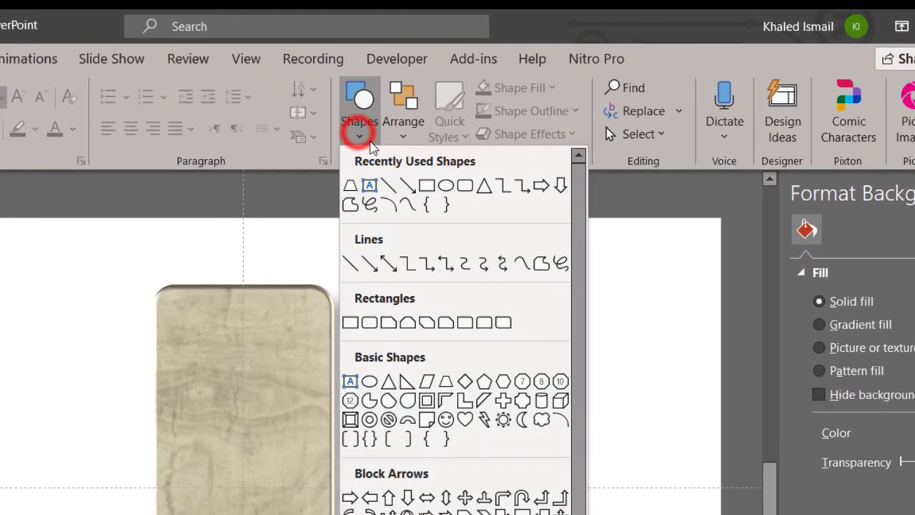
pyautogui.click(444, 188)
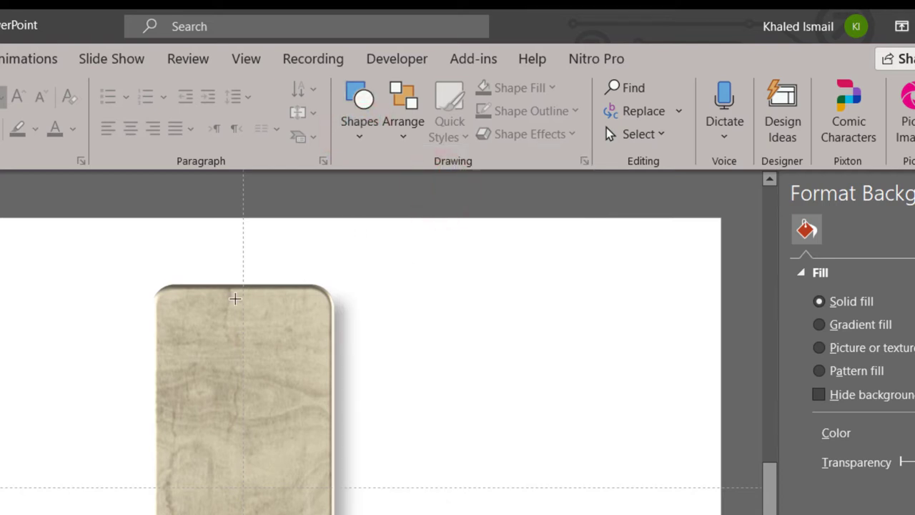
pyautogui.moveTo(234, 297); pyautogui.dragTo(265, 329)
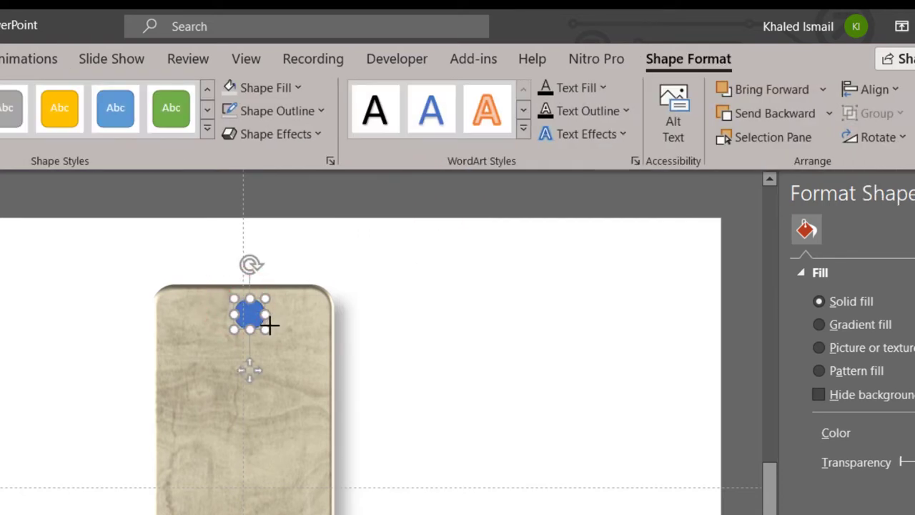
pyautogui.click(262, 327)
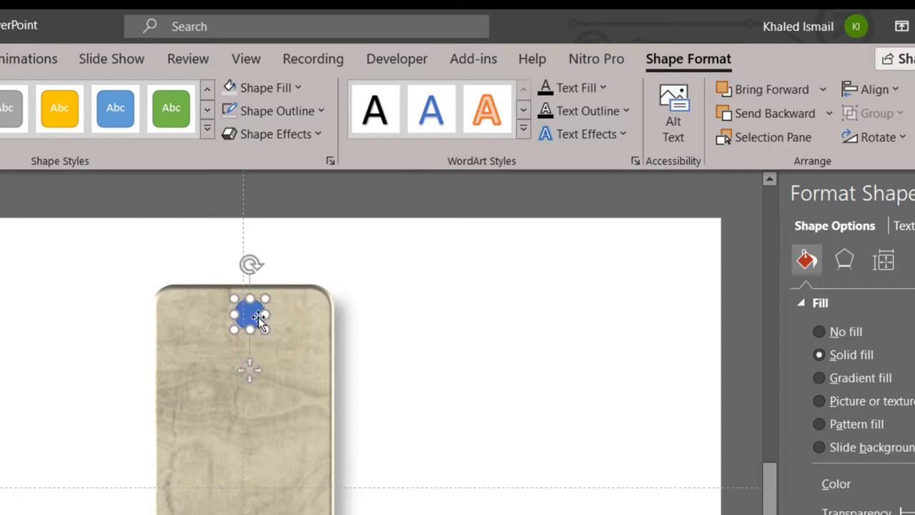
pyautogui.moveTo(256, 314); pyautogui.dragTo(249, 308)
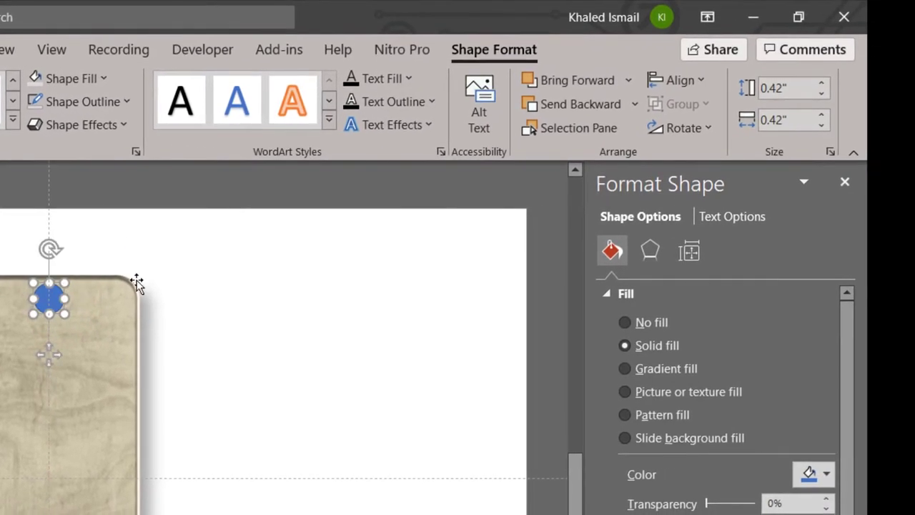
# - Align the small circle to the middle of the slide
pyautogui.click(680, 80)
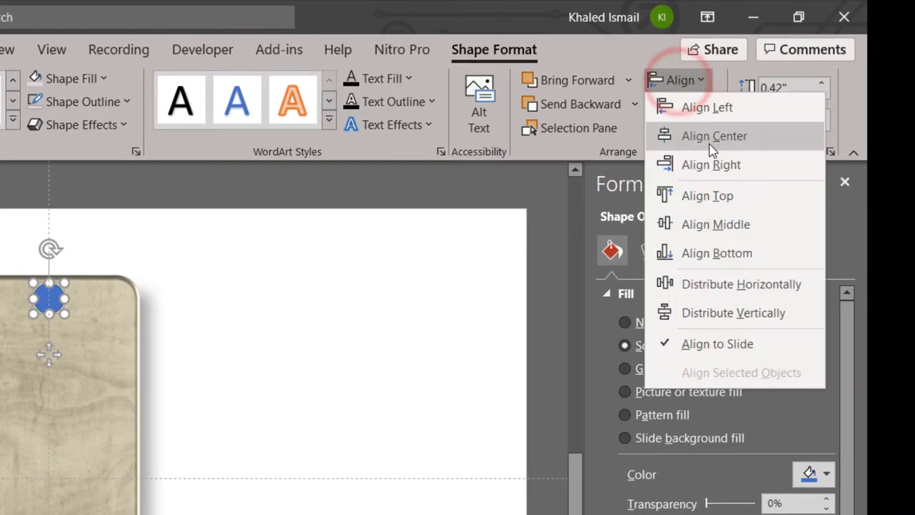
pyautogui.click(723, 226)
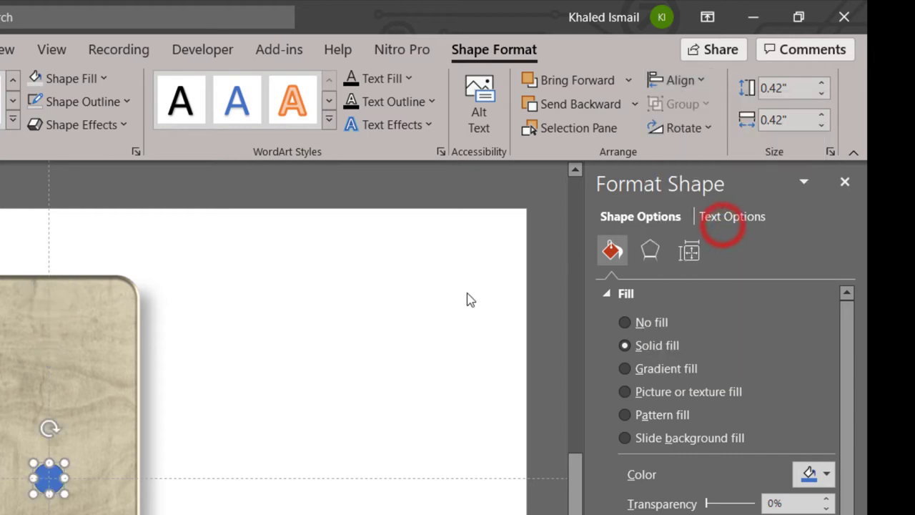
pyautogui.click(691, 80)
# - Center the small circle horizontally on the slide at the board's top
pyautogui.click(711, 135)
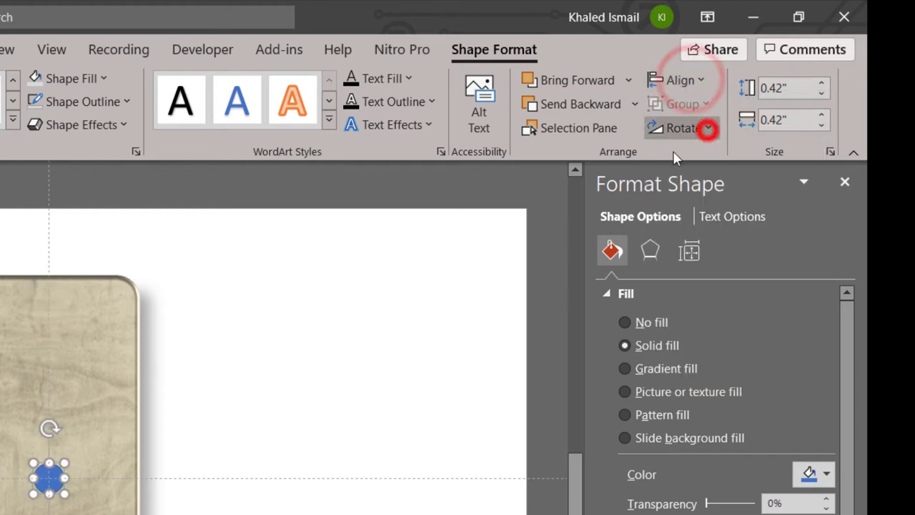
pyautogui.hotkey('ctrl', 'z')
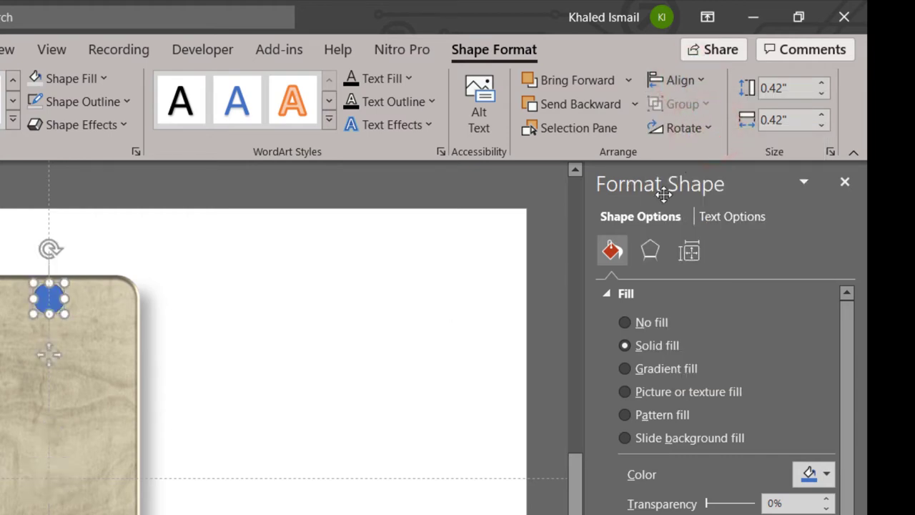
pyautogui.click(691, 80)
pyautogui.click(713, 134)
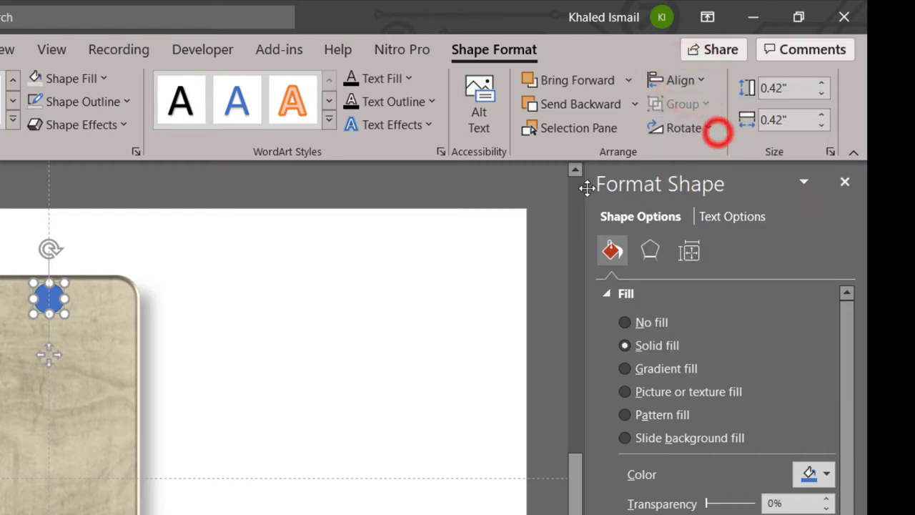
# - Remove the circle's outline and fill it white
pyautogui.click(106, 102)
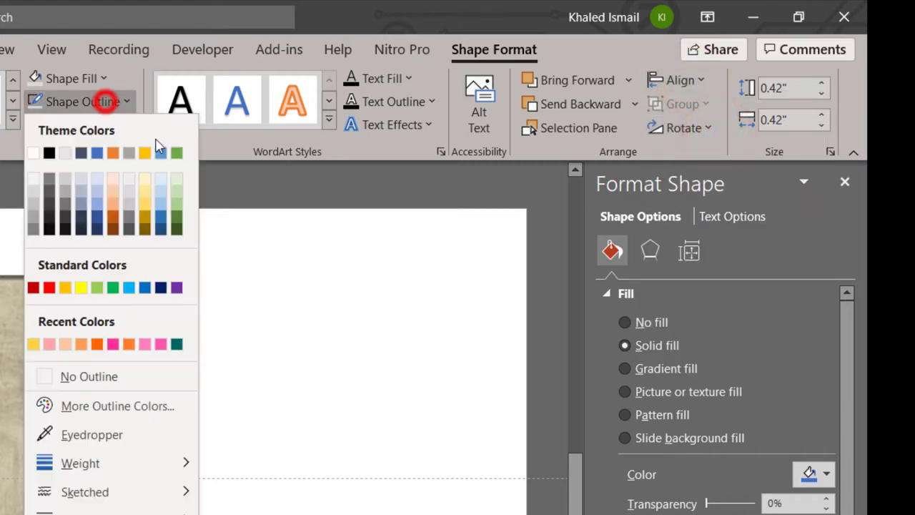
pyautogui.click(157, 386)
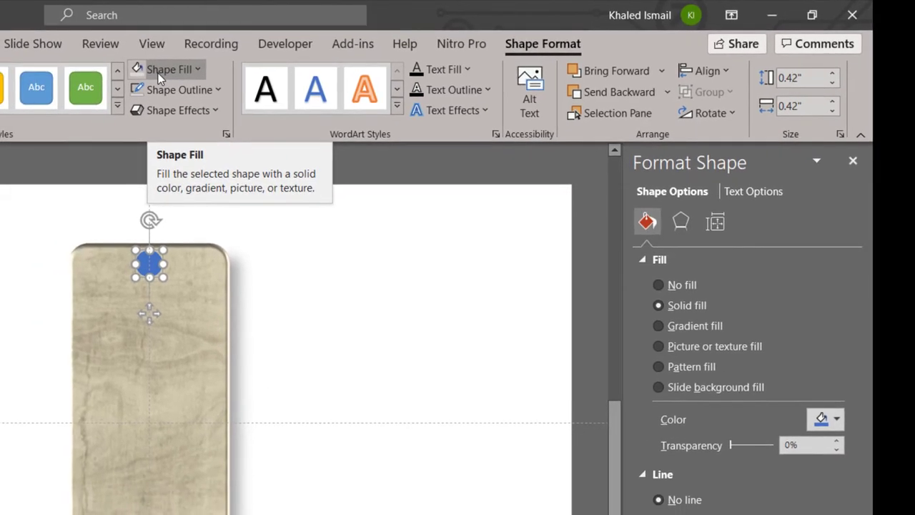
pyautogui.click(158, 73)
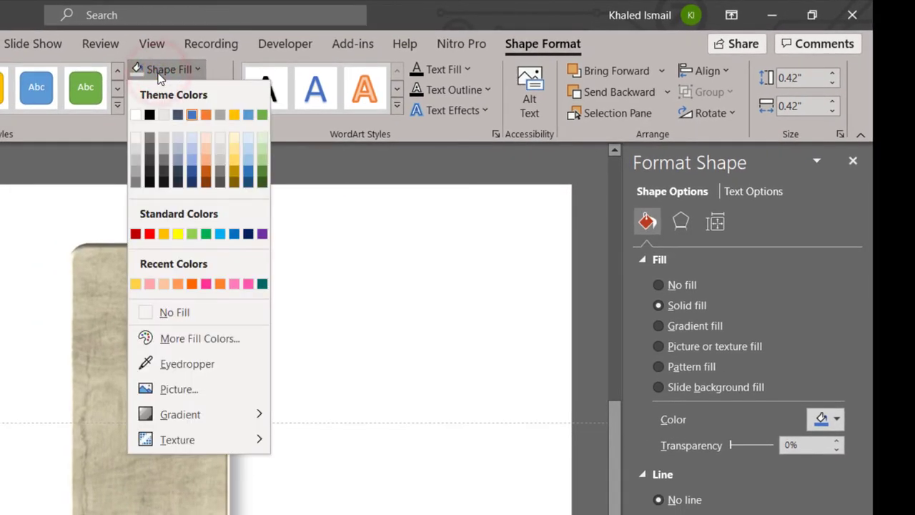
pyautogui.click(136, 116)
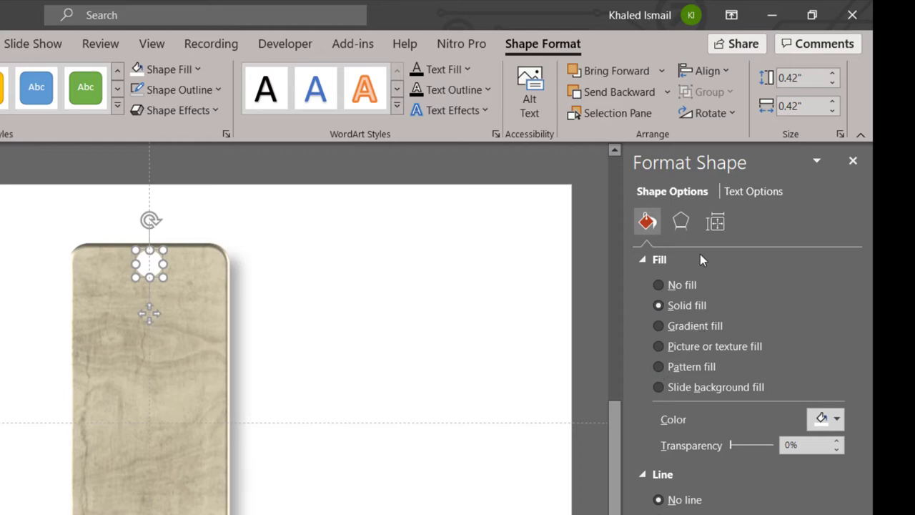
# - Give the white circle an inner shadow with higher blur and lower transparency
pyautogui.click(684, 230)
pyautogui.click(821, 282)
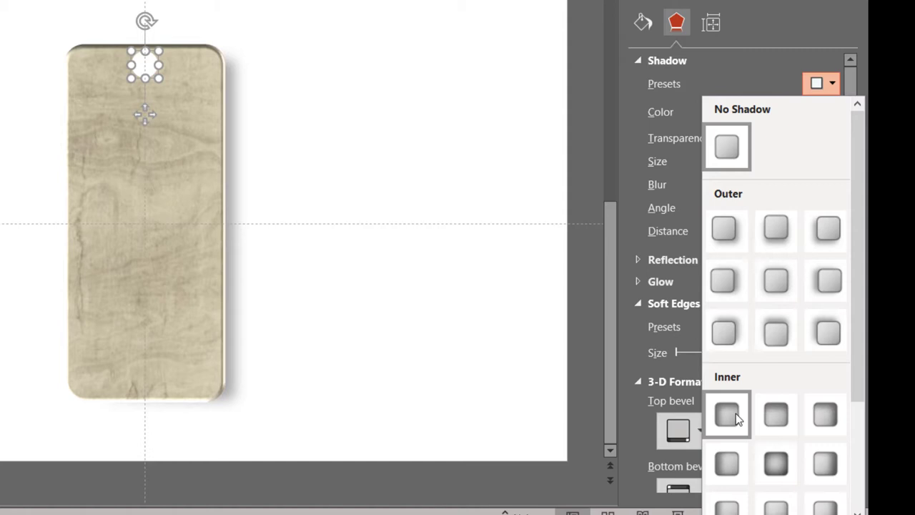
pyautogui.click(736, 415)
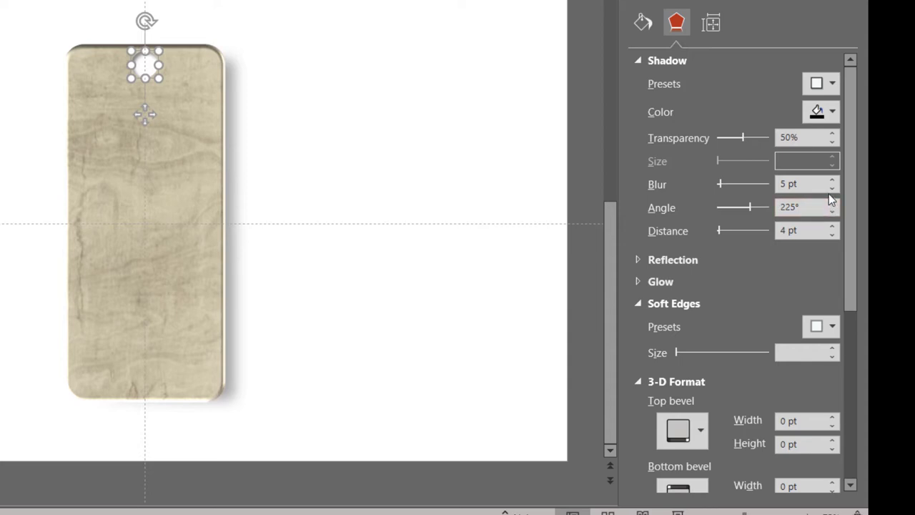
pyautogui.click(829, 181)
pyautogui.click(829, 181)
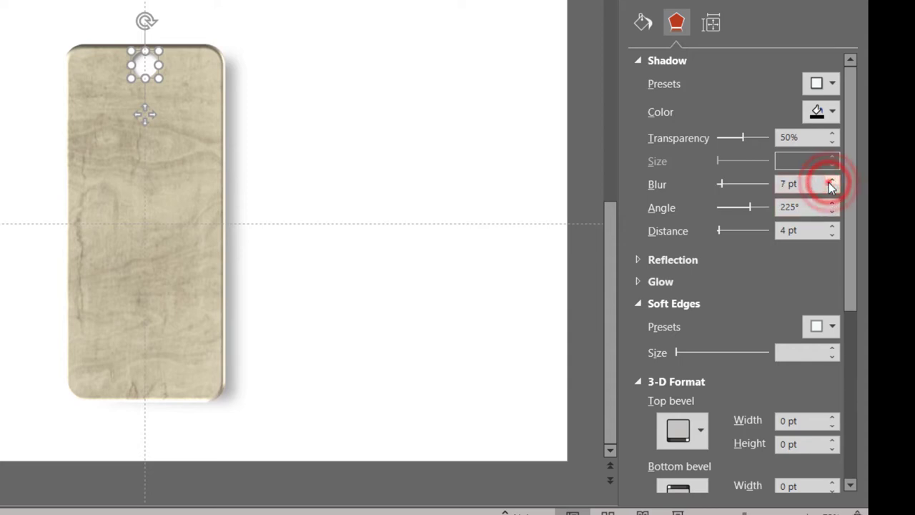
pyautogui.click(830, 181)
pyautogui.click(829, 181)
pyautogui.click(829, 181)
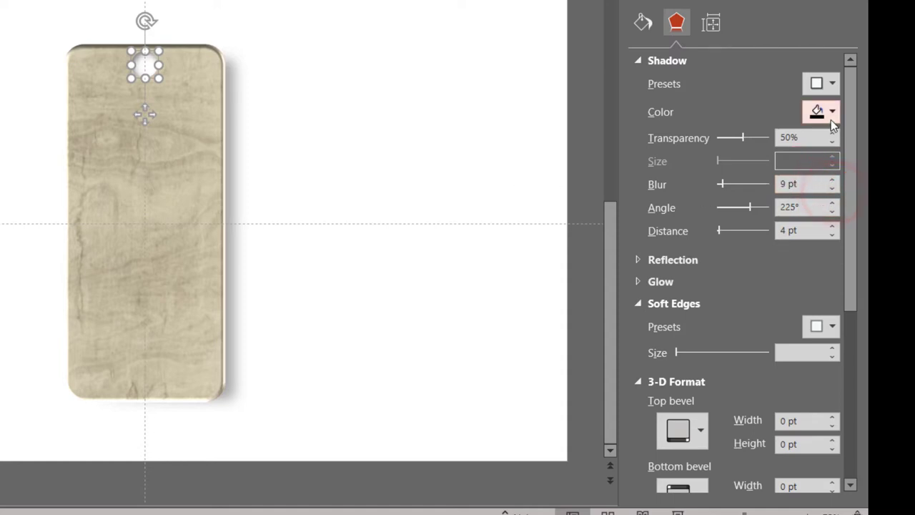
pyautogui.moveTo(746, 139); pyautogui.dragTo(734, 140)
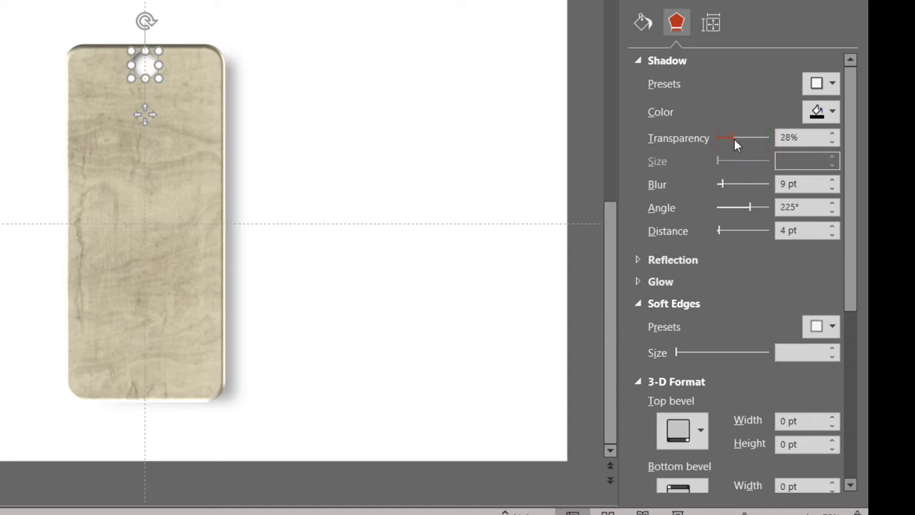
# - Group the hole circle with the wood board and its shadow
pyautogui.click(496, 138)
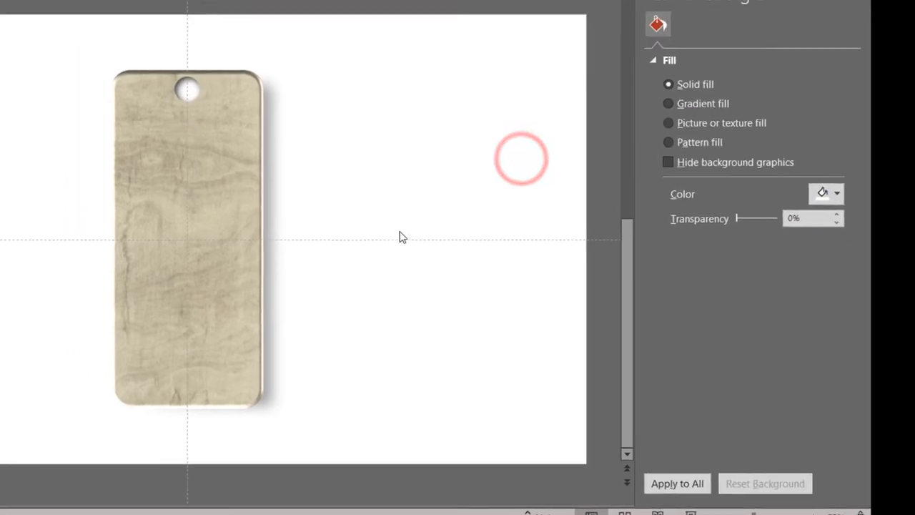
pyautogui.click(279, 148)
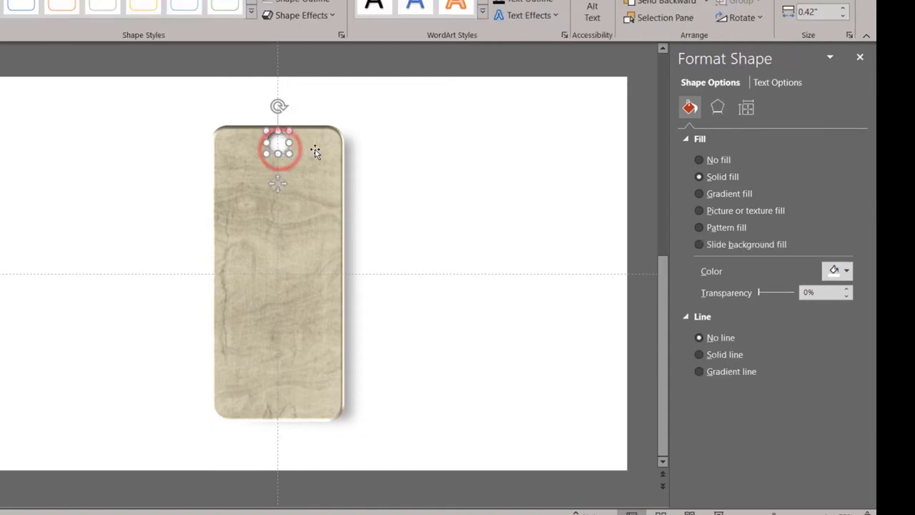
pyautogui.keyDown('shift'); pyautogui.click(315, 149); pyautogui.keyUp('shift')
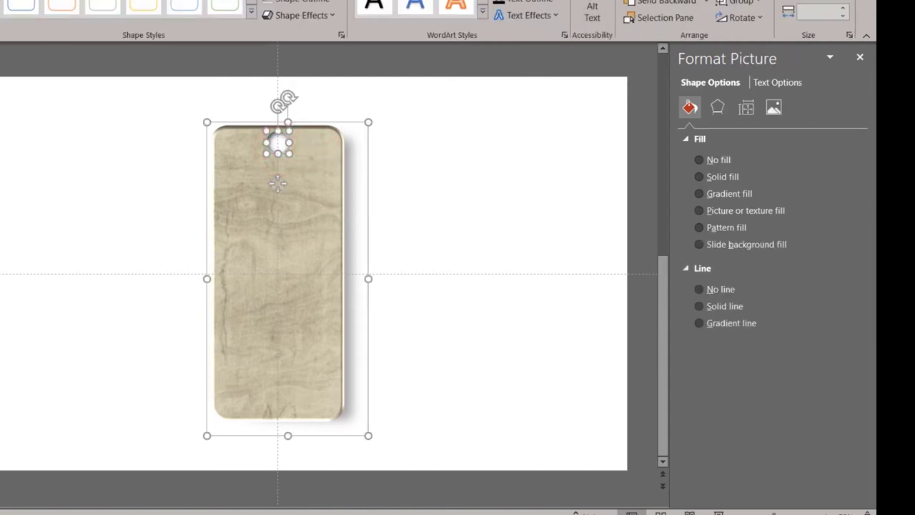
pyautogui.keyDown('shift'); pyautogui.click(279, 143); pyautogui.keyUp('shift')
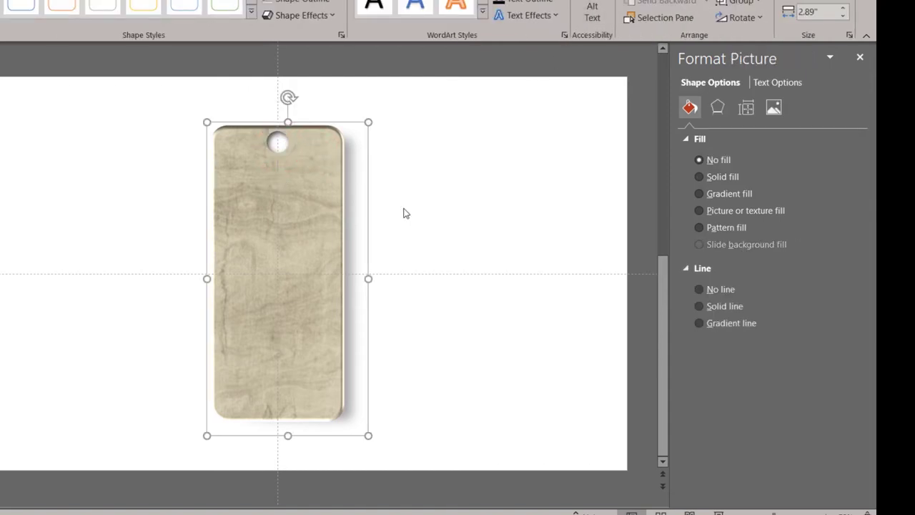
pyautogui.click(404, 213)
pyautogui.hotkey('ctrl', 'g')
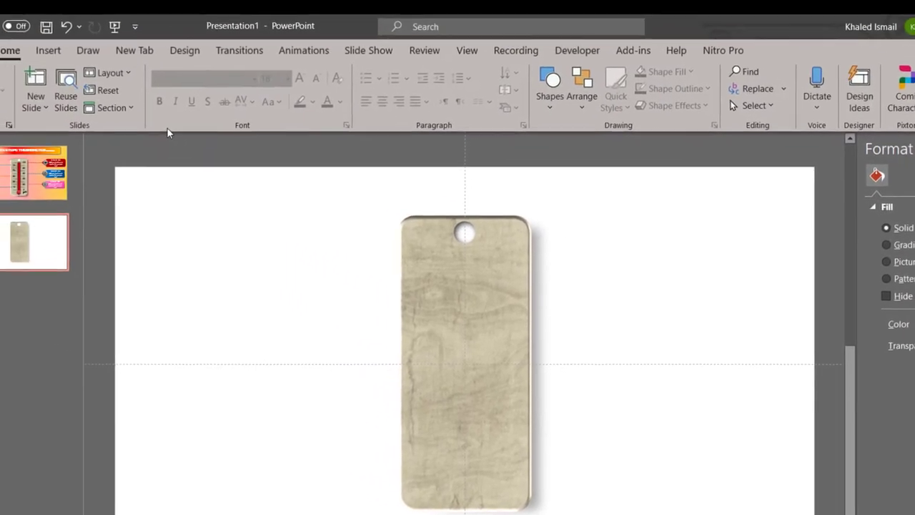
pyautogui.click(48, 50)
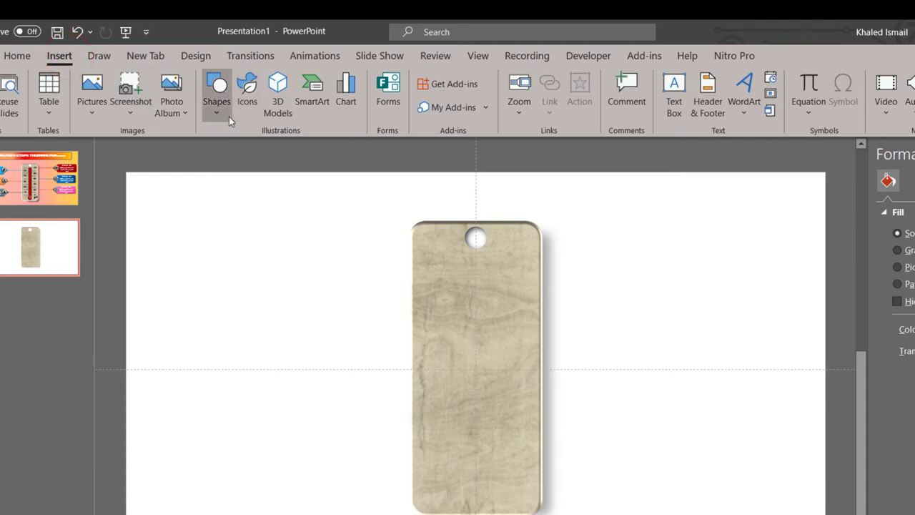
# - Draw a short horizontal line near the bottom of the wood board
pyautogui.click(218, 100)
pyautogui.click(240, 152)
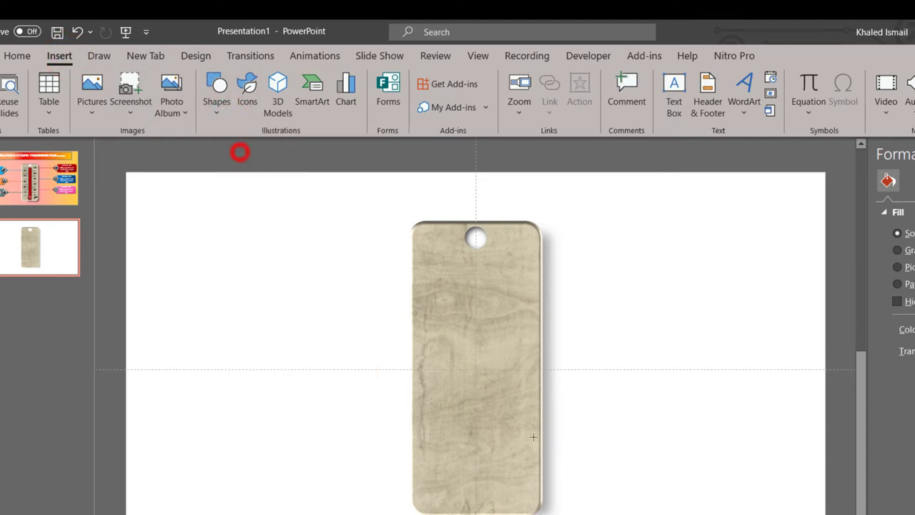
pyautogui.moveTo(534, 437); pyautogui.dragTo(434, 479)
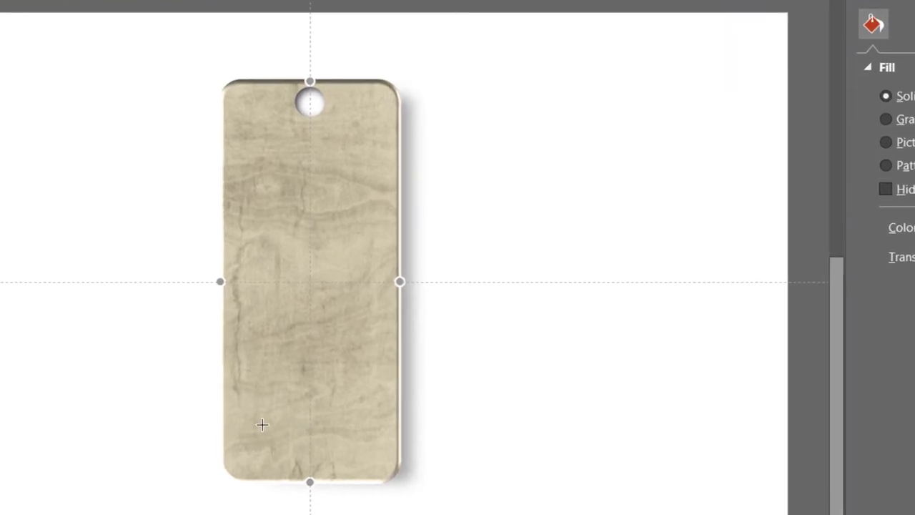
pyautogui.moveTo(261, 425); pyautogui.dragTo(357, 424)
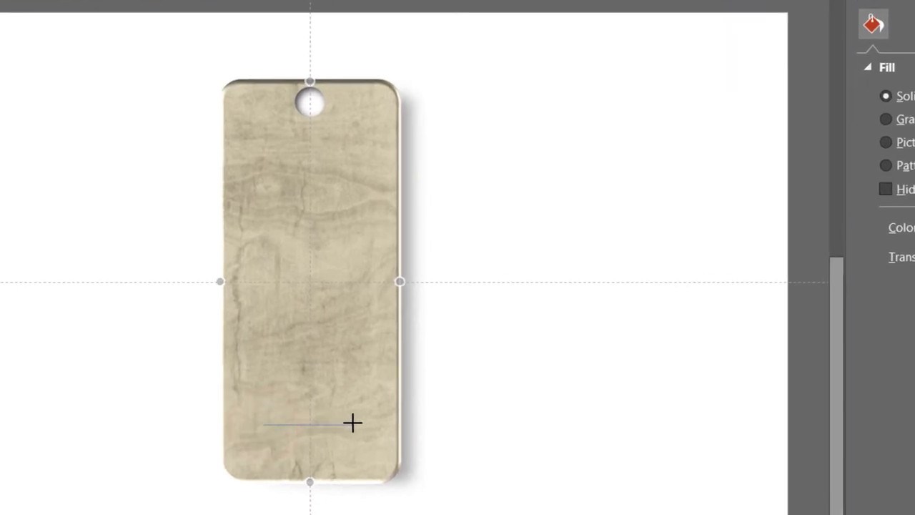
pyautogui.moveTo(352, 423); pyautogui.dragTo(354, 423)
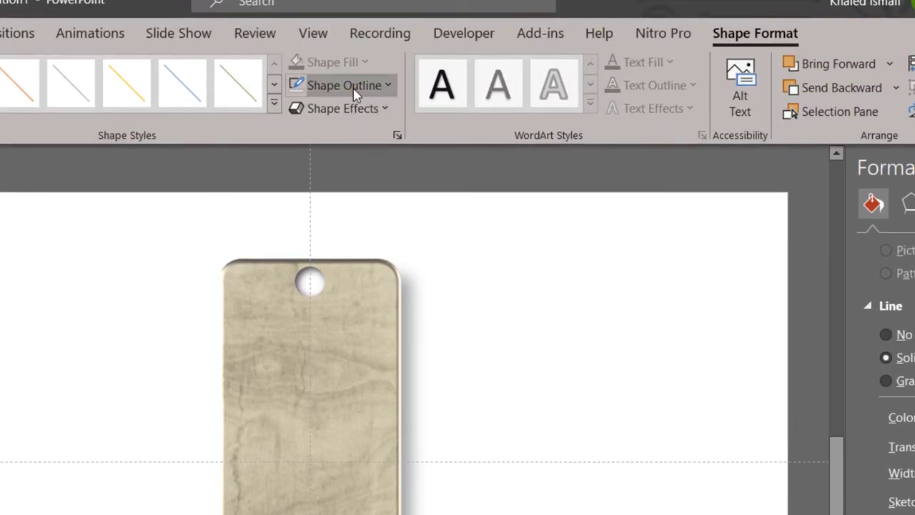
# - Make the line dark grey and thicker, then shift it slightly left
pyautogui.click(355, 95)
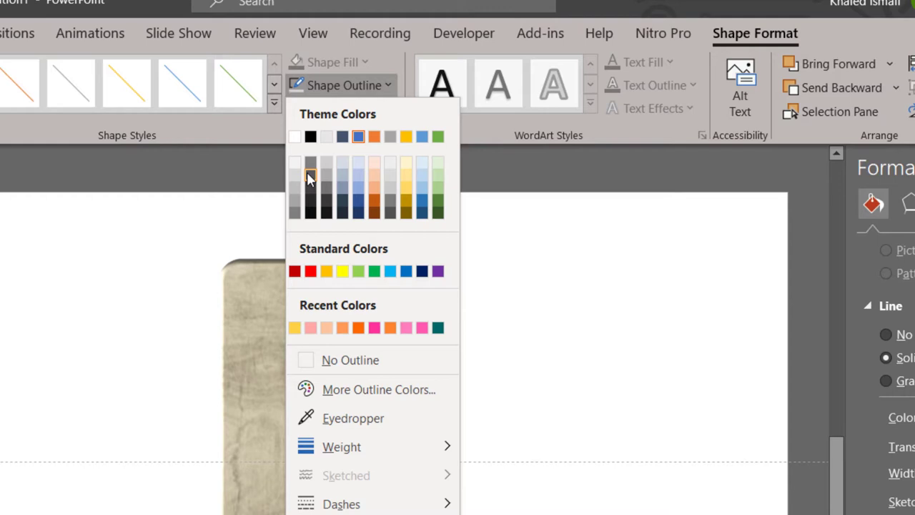
pyautogui.click(309, 176)
pyautogui.click(333, 85)
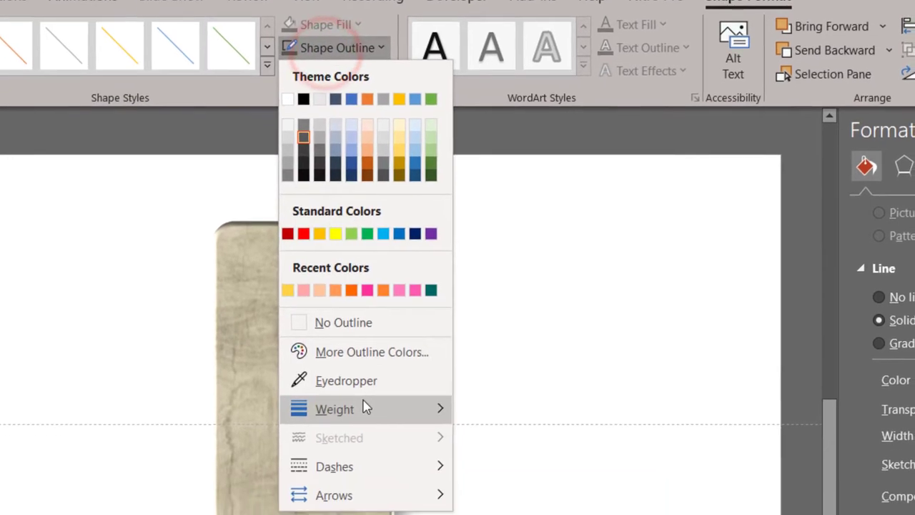
pyautogui.moveTo(372, 446)
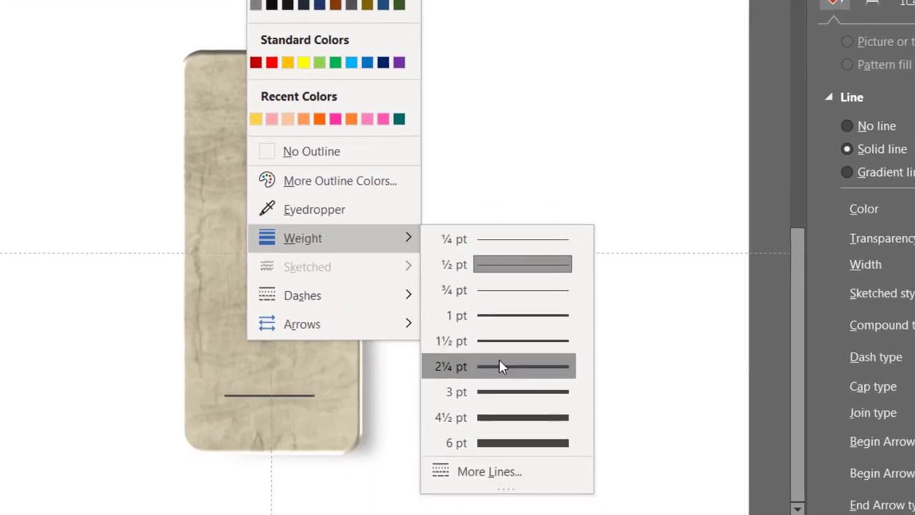
pyautogui.click(500, 348)
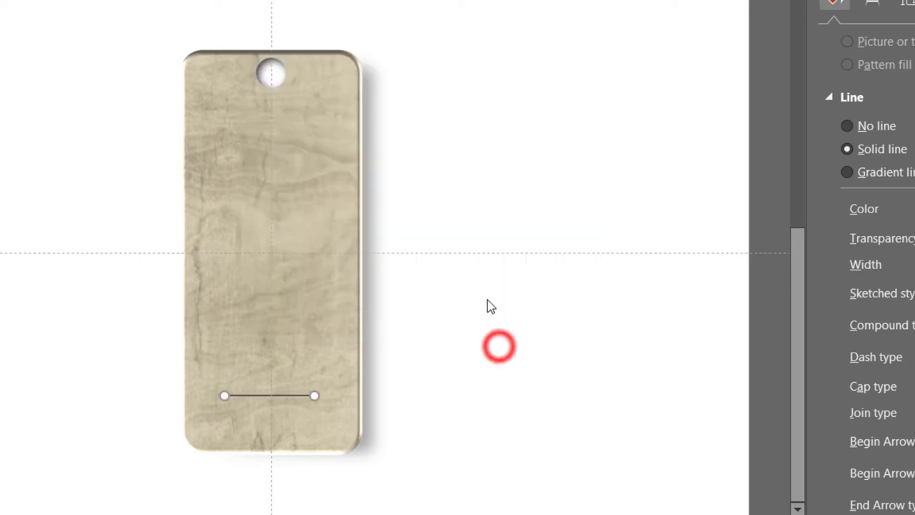
pyautogui.click(290, 395)
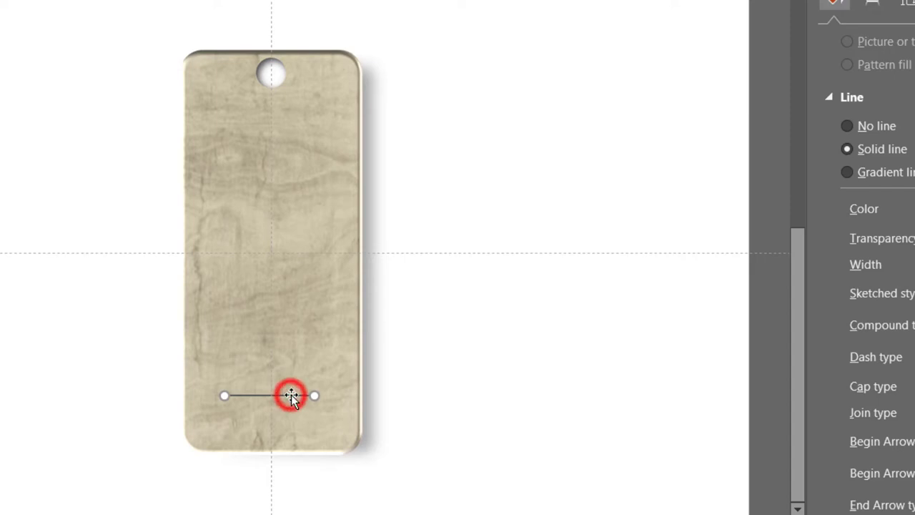
pyautogui.moveTo(289, 395); pyautogui.dragTo(288, 394)
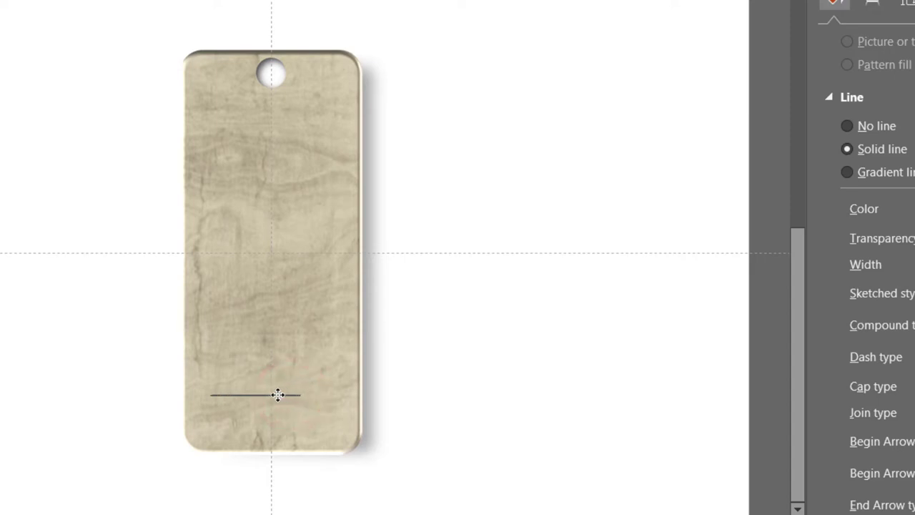
pyautogui.click(279, 395)
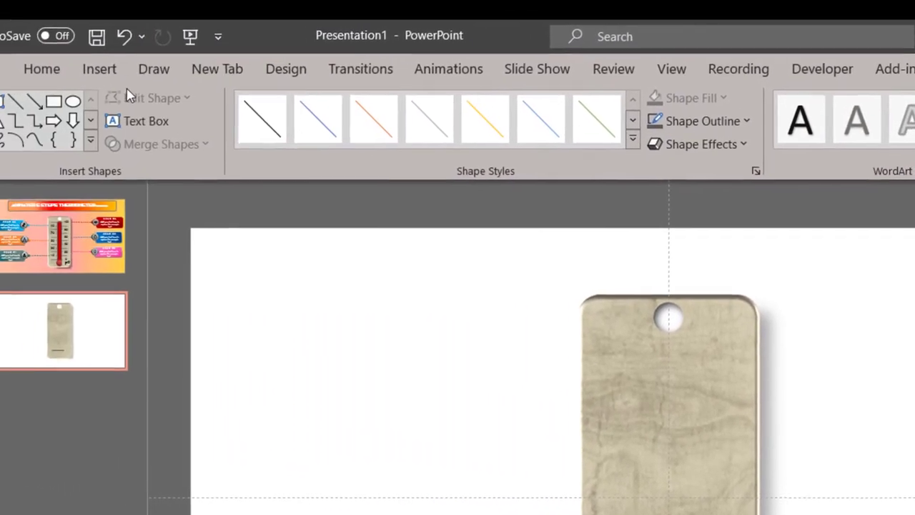
# - Add a 0 text box at the tick line's right end
pyautogui.click(123, 76)
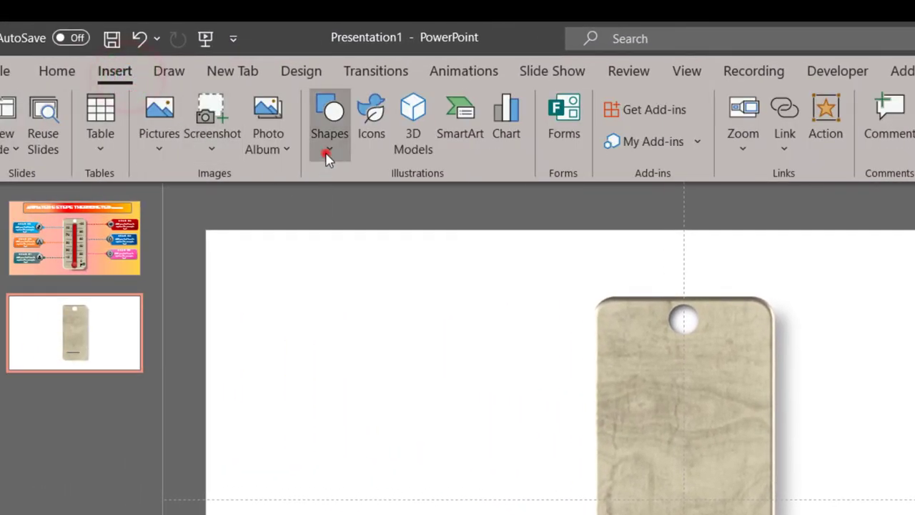
pyautogui.click(326, 151)
pyautogui.click(337, 201)
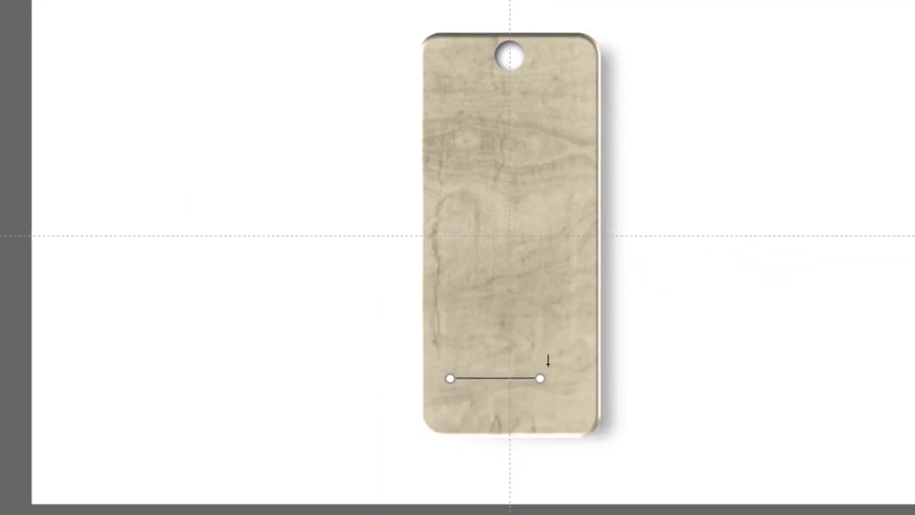
pyautogui.moveTo(548, 369); pyautogui.dragTo(588, 397)
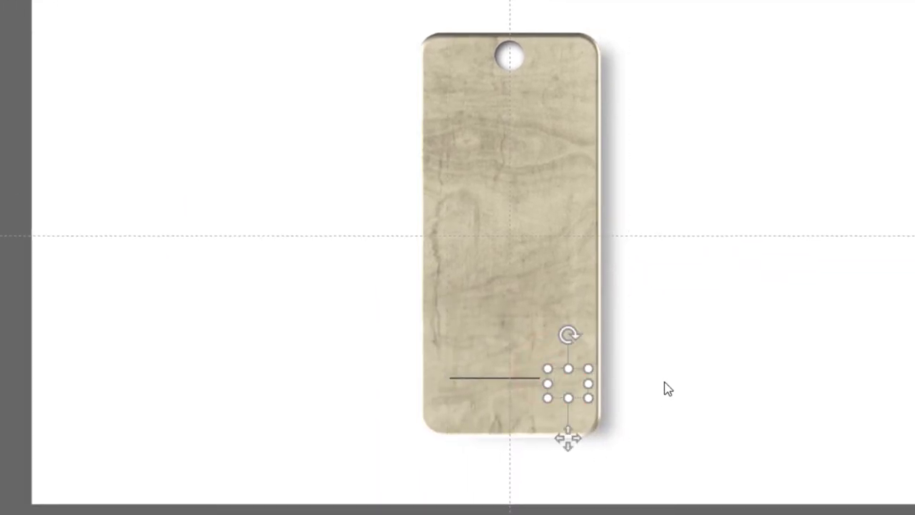
pyautogui.write('0')
pyautogui.click(746, 397)
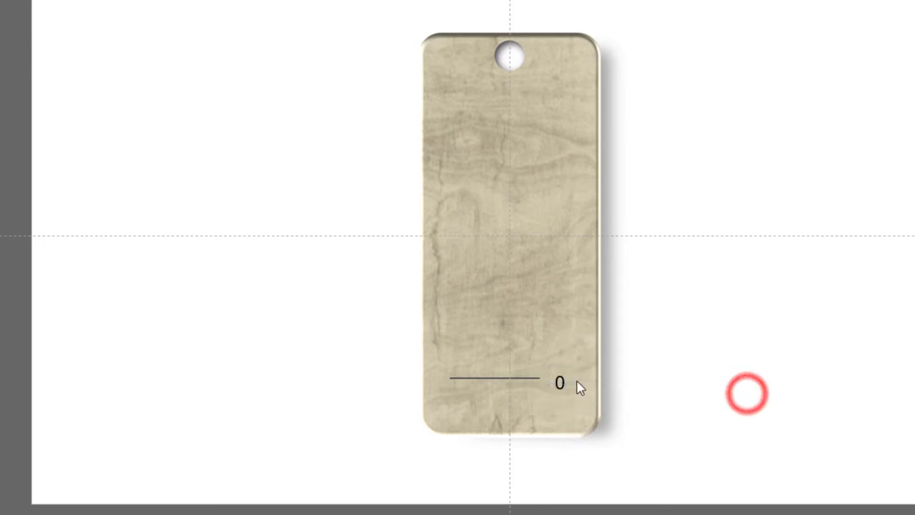
pyautogui.click(560, 379)
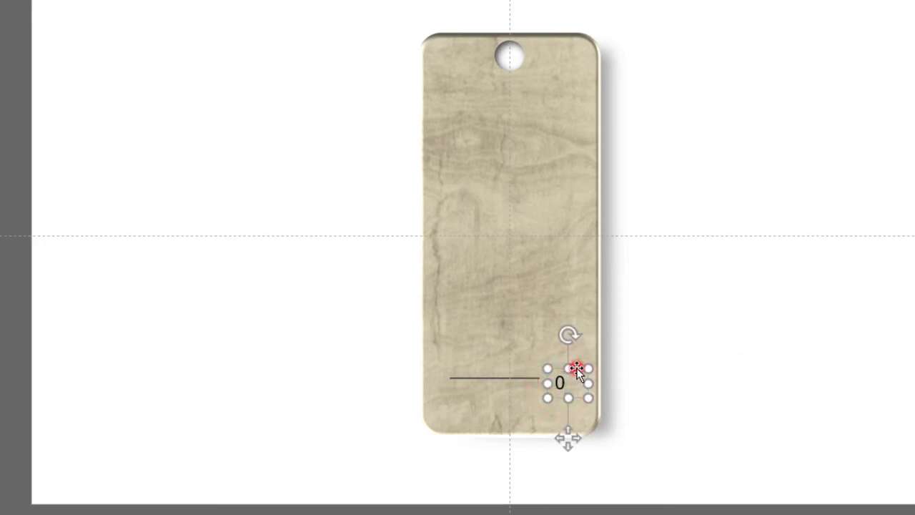
pyautogui.click(576, 370)
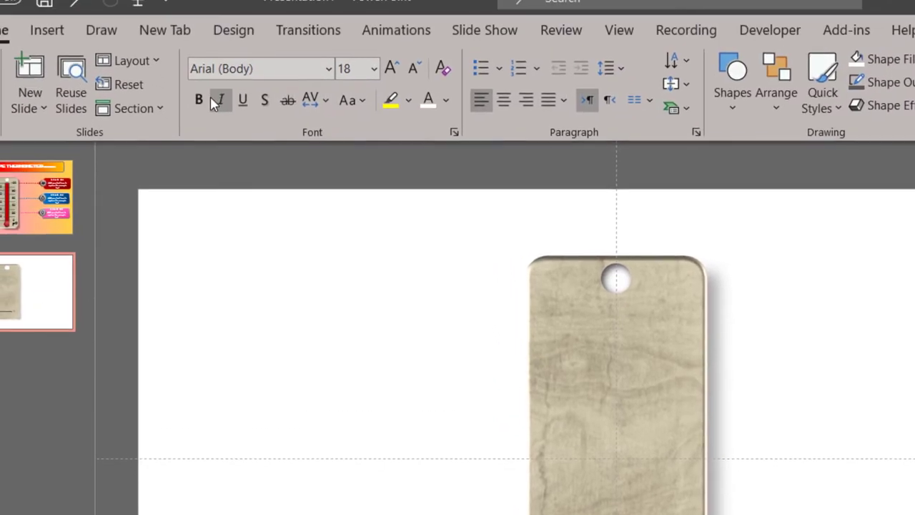
# - Format the 0 label bold, Times New Roman, size 28, centred
pyautogui.click(199, 100)
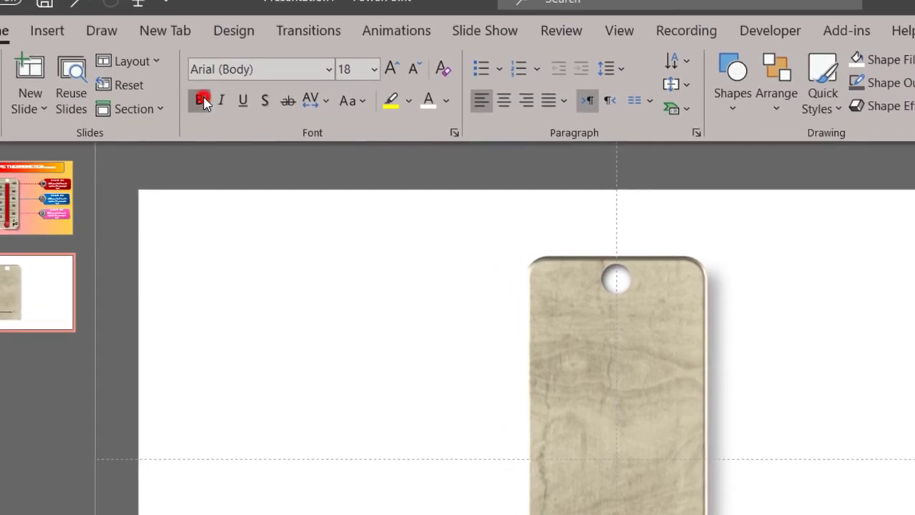
pyautogui.click(267, 68)
pyautogui.write('فص')
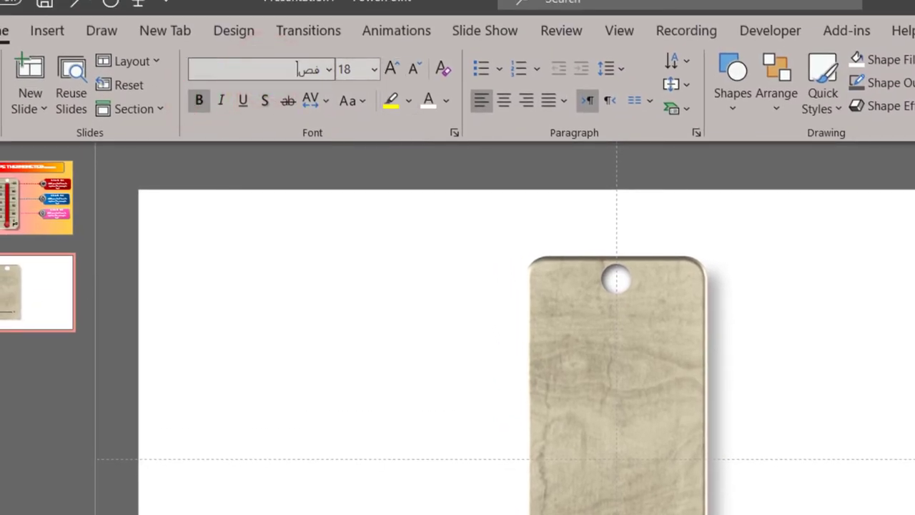
pyautogui.write('Times New Roman')
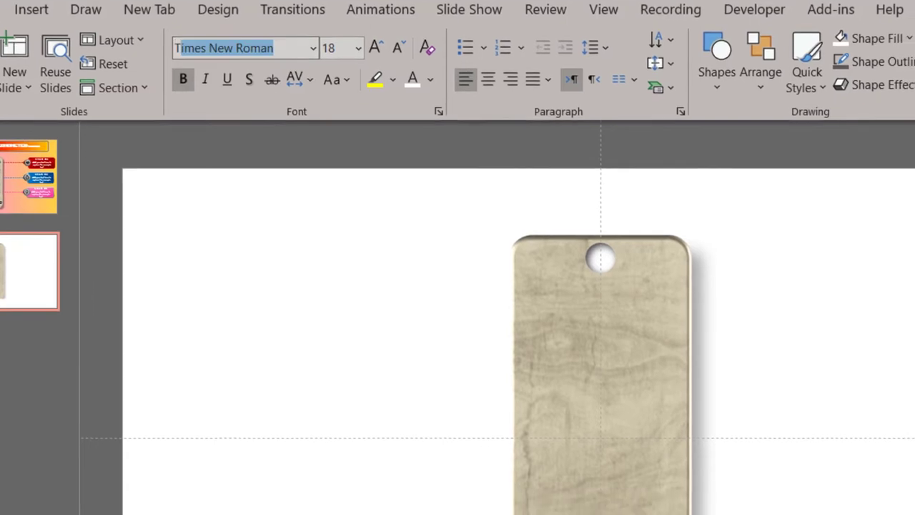
pyautogui.press('Return')
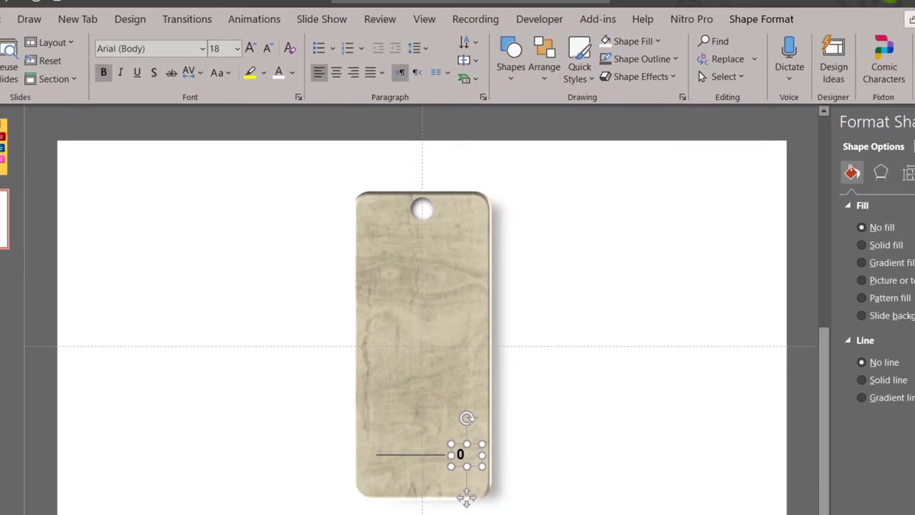
pyautogui.click(250, 48)
pyautogui.click(249, 48)
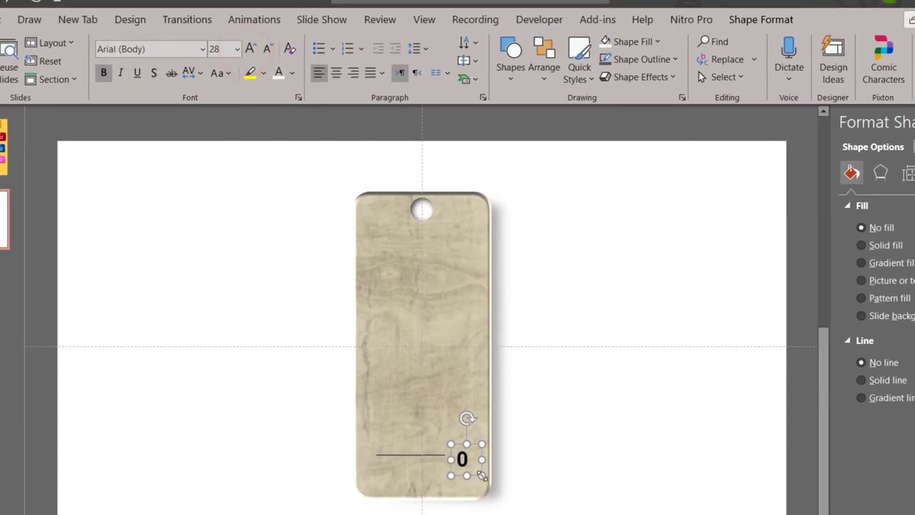
pyautogui.moveTo(473, 478); pyautogui.dragTo(475, 474)
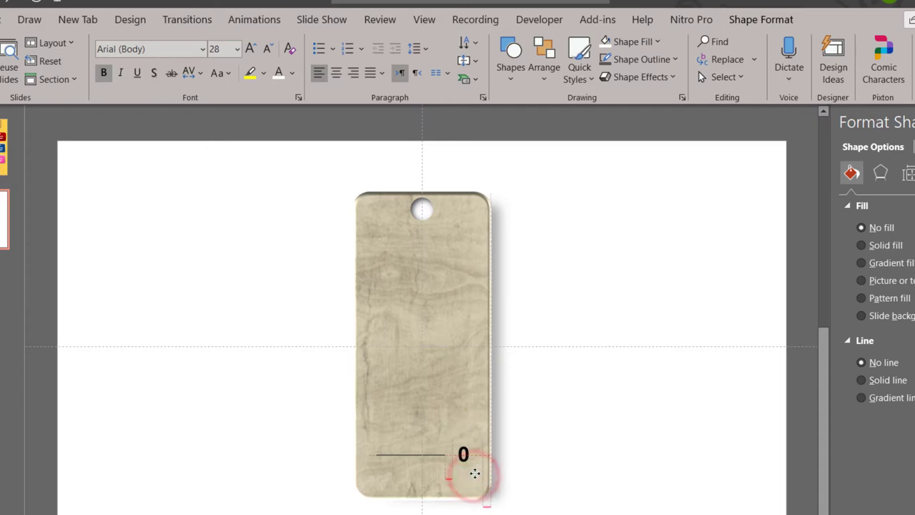
pyautogui.click(335, 74)
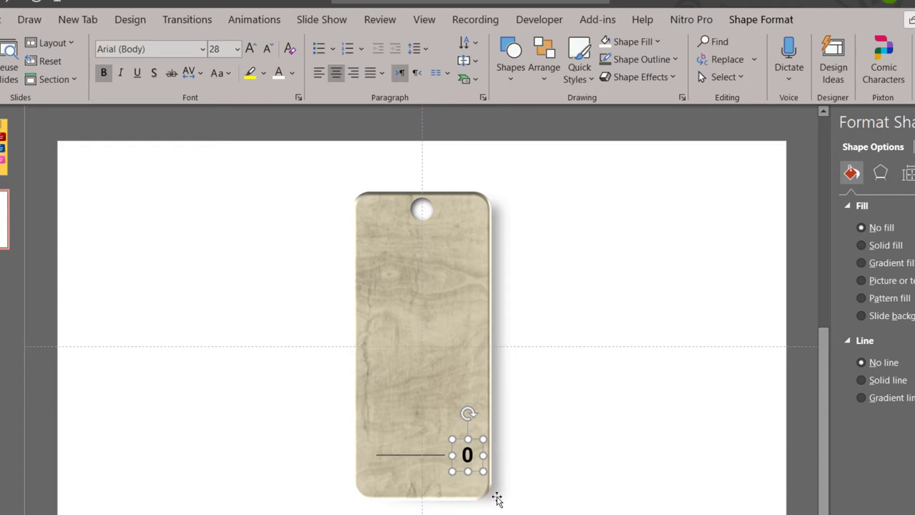
# - Group the tick line with its 0 label
pyautogui.click(425, 456)
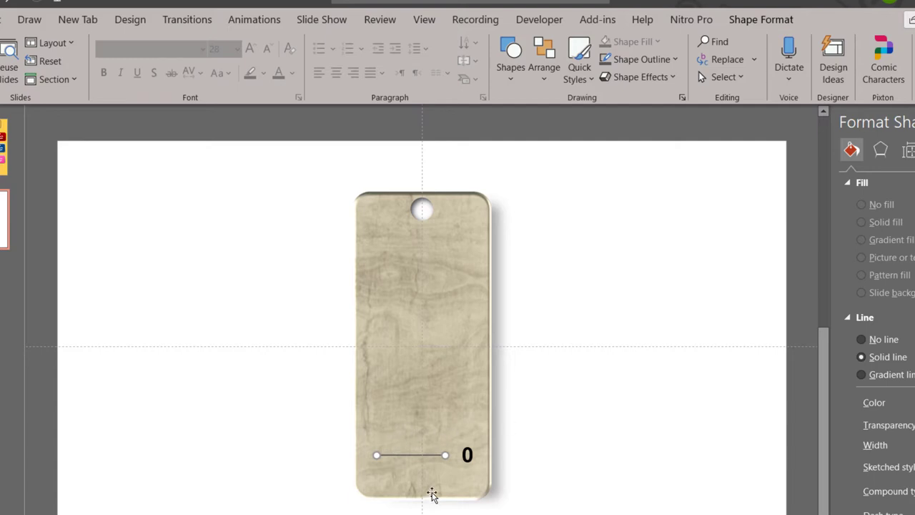
pyautogui.click(469, 458)
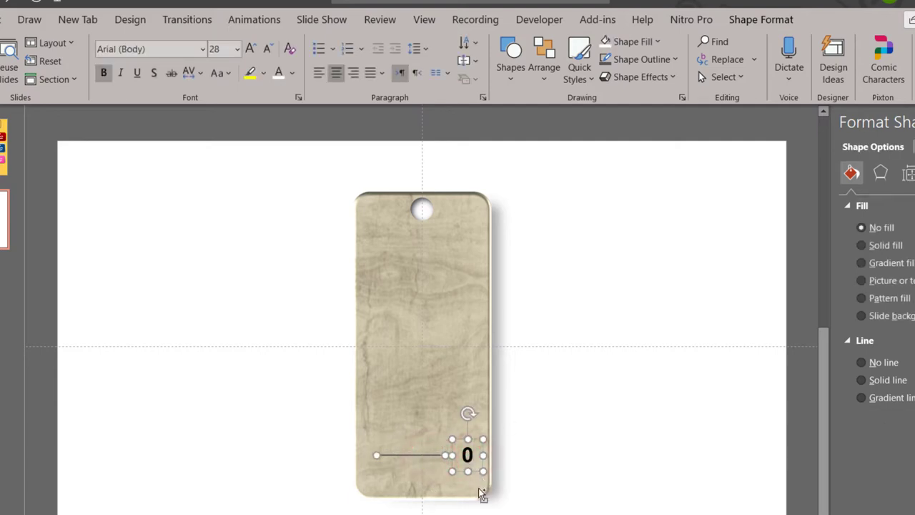
pyautogui.hotkey('ctrl', 'g')
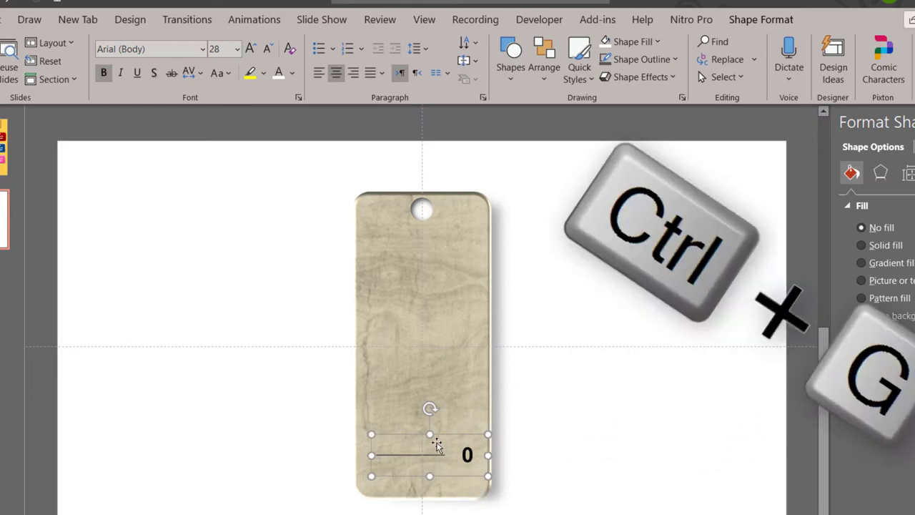
# - Duplicate the tick-and-0 group just above the original and ungroup the copy
pyautogui.hotkey('ctrl', 'd')
pyautogui.moveTo(445, 444)
pyautogui.mouseDown()
pyautogui.moveTo(441, 400)
pyautogui.moveTo(442, 411)
pyautogui.moveTo(479, 413)
pyautogui.mouseUp()
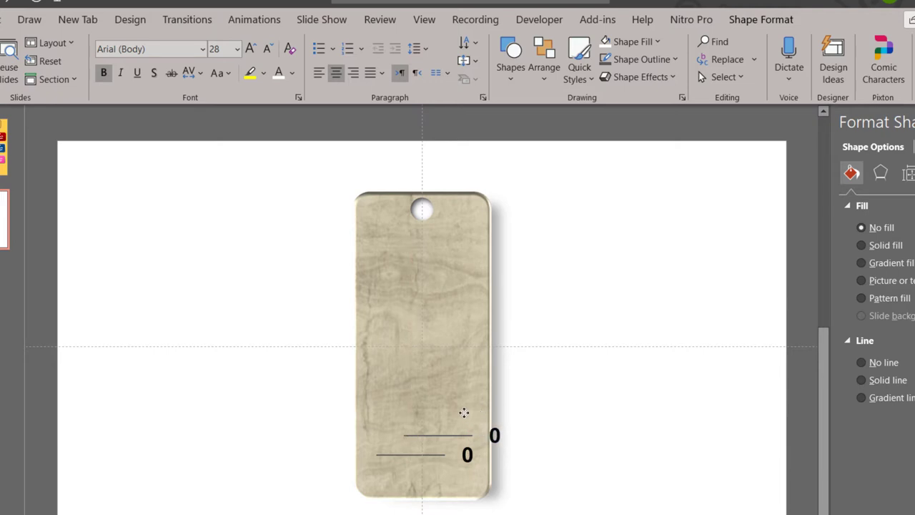
pyautogui.moveTo(464, 413); pyautogui.dragTo(465, 413)
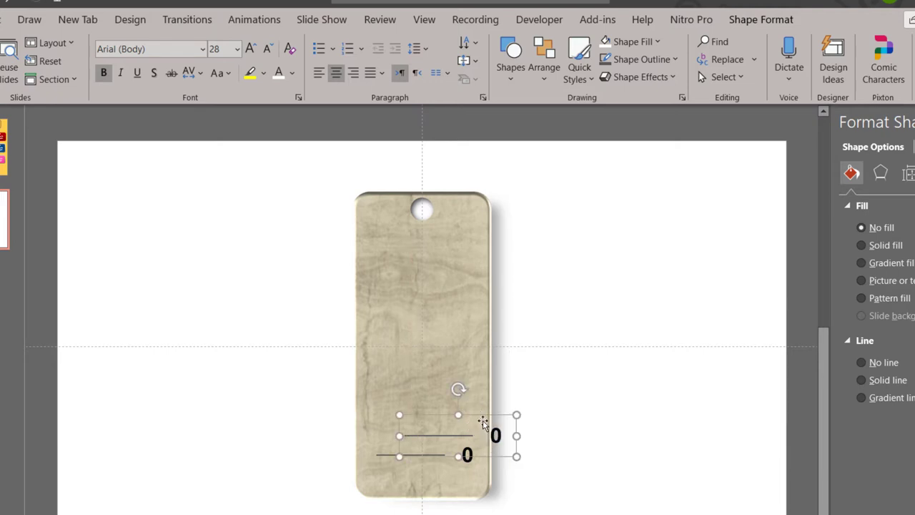
pyautogui.rightClick(483, 415)
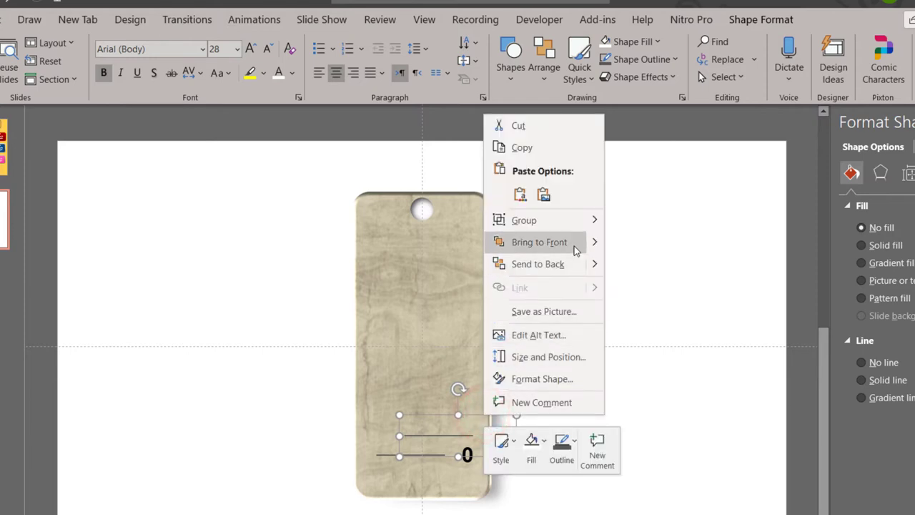
pyautogui.moveTo(557, 221)
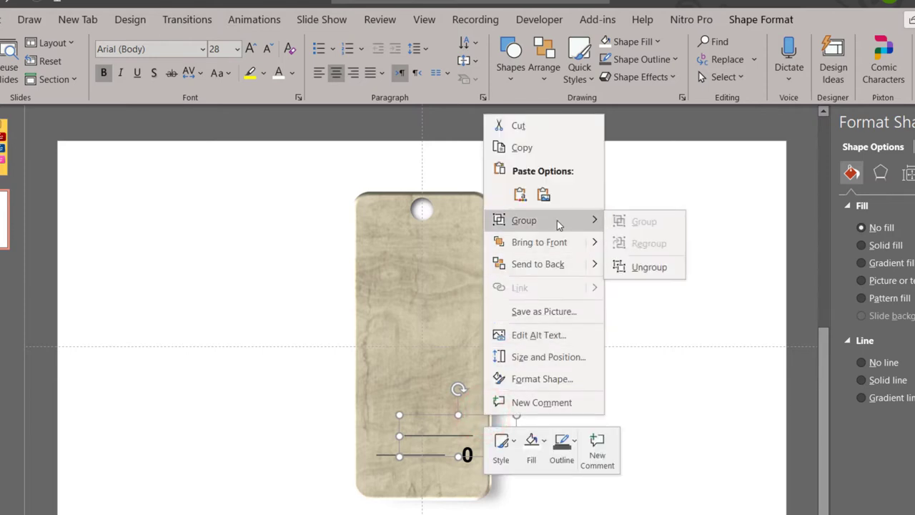
pyautogui.click(646, 266)
# - Move the upper 0 to the line's left end, regroup, then group both ticks
pyautogui.click(601, 449)
pyautogui.click(506, 450)
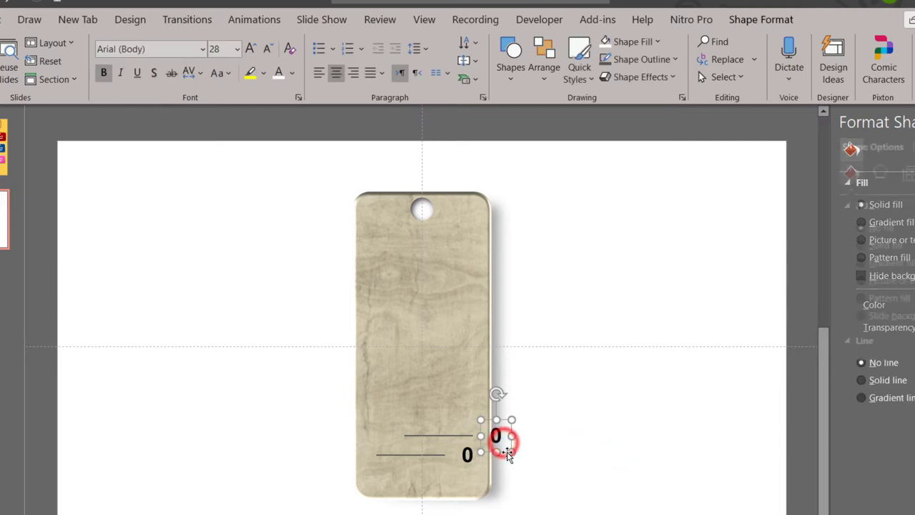
pyautogui.moveTo(507, 452); pyautogui.dragTo(394, 448)
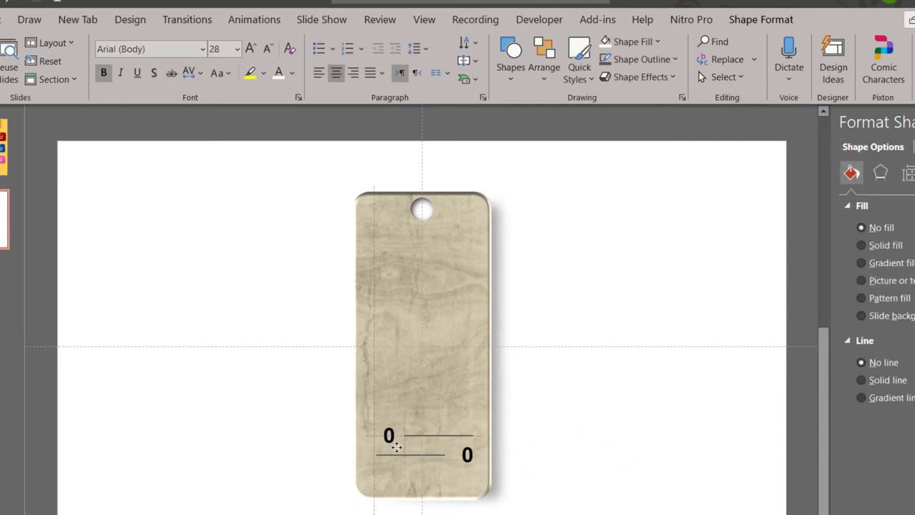
pyautogui.moveTo(394, 447); pyautogui.dragTo(394, 447)
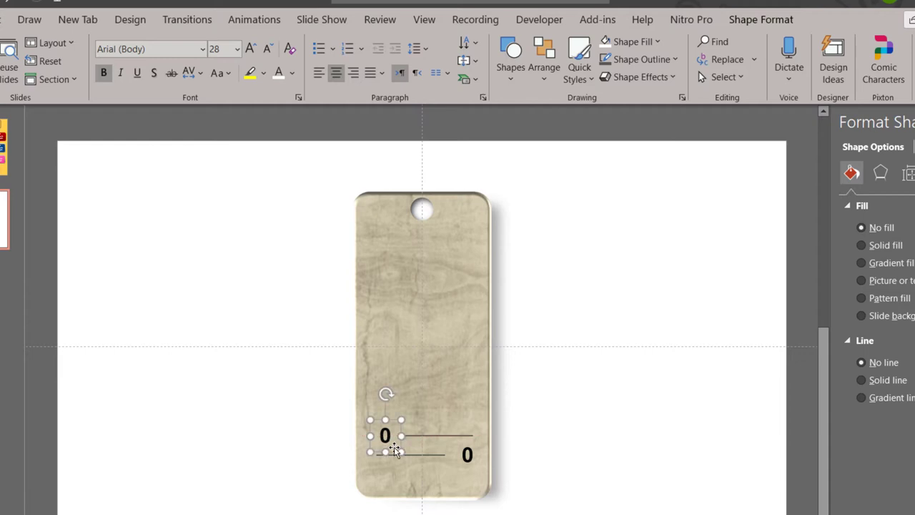
pyautogui.click(456, 436)
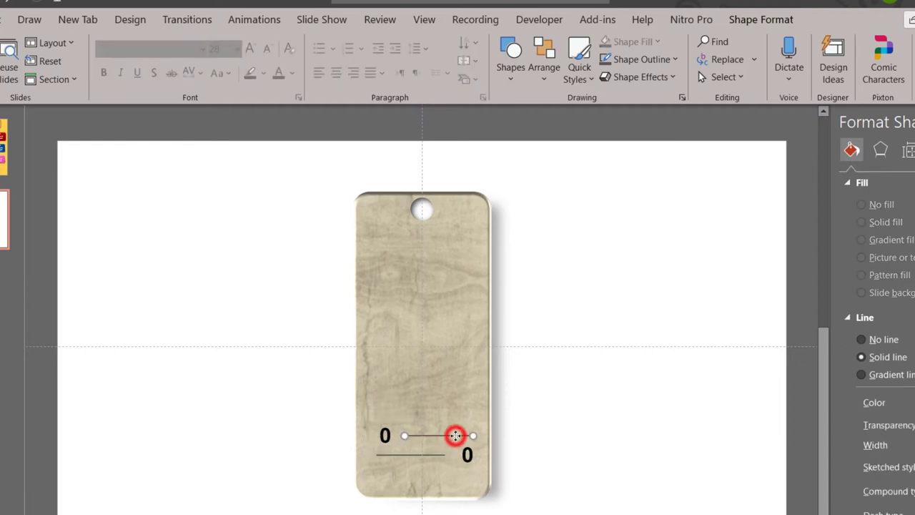
pyautogui.keyDown('shift'); pyautogui.click(385, 436); pyautogui.keyUp('shift')
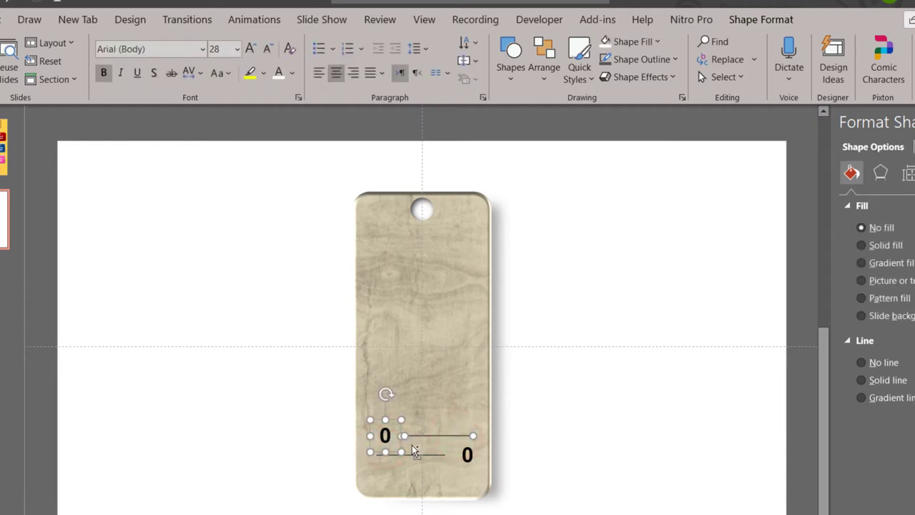
pyautogui.hotkey('ctrl', 'g')
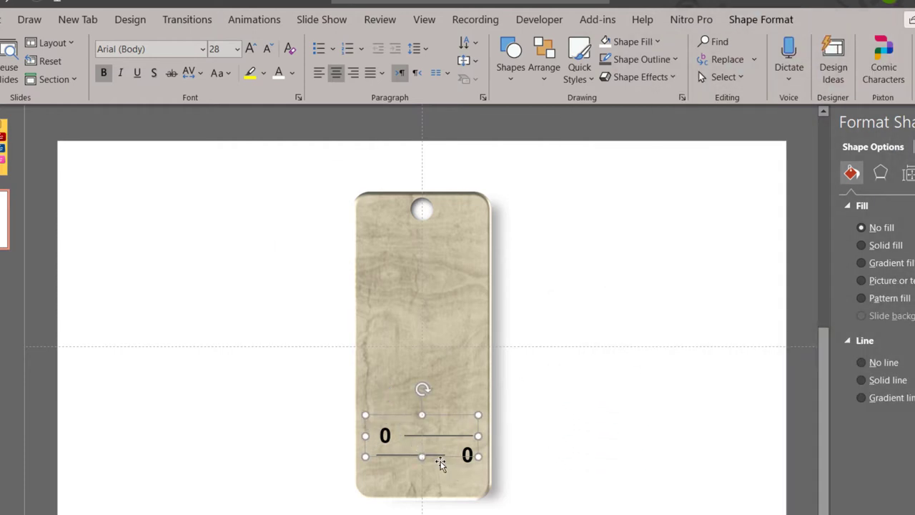
pyautogui.moveTo(441, 464); pyautogui.dragTo(497, 485)
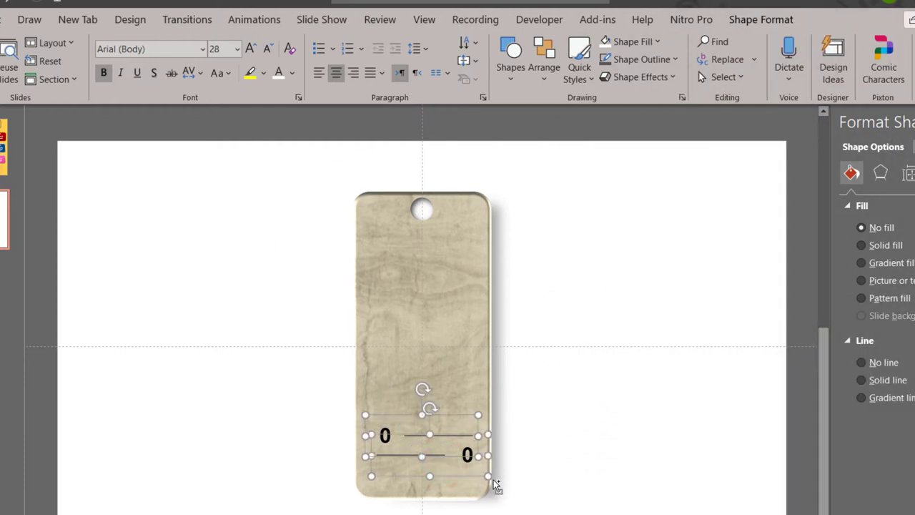
pyautogui.hotkey('ctrl', 'g')
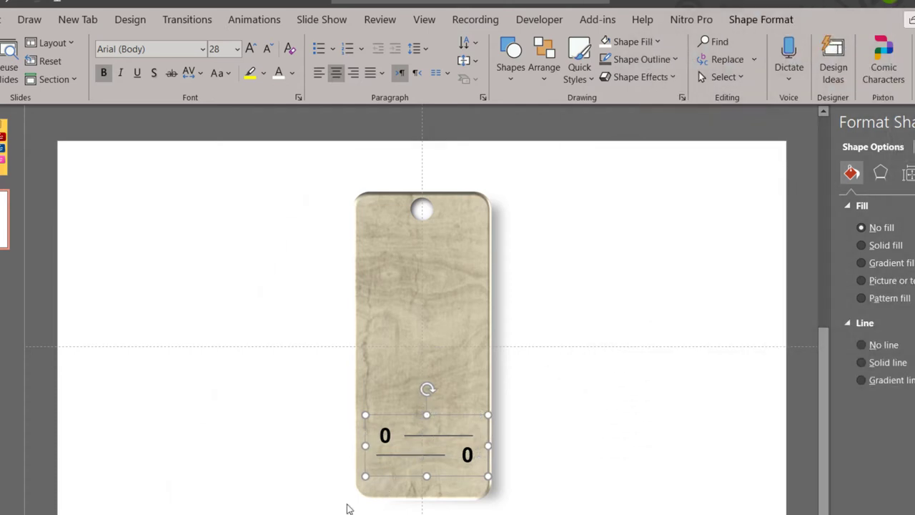
# - Duplicate the two-tick group upward repeatedly, stacking copies up the wood tag
pyautogui.hotkey('ctrl', 'd')
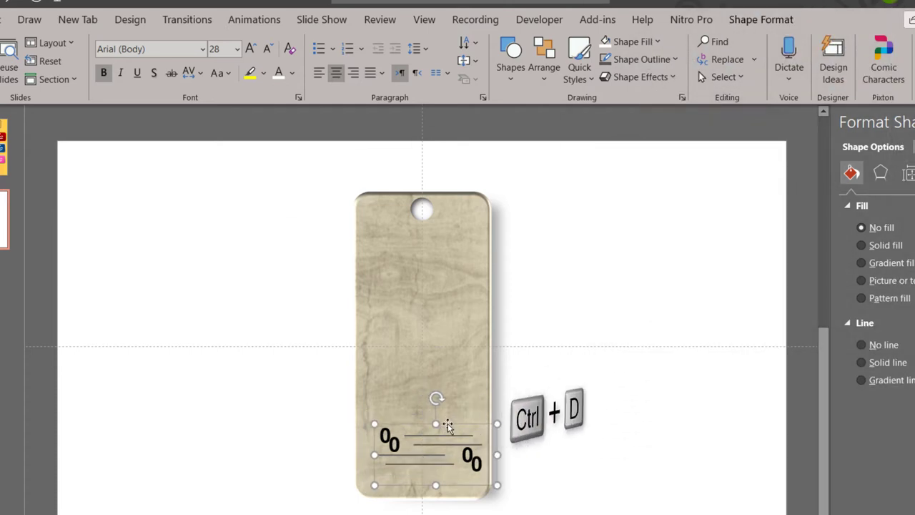
pyautogui.moveTo(449, 426)
pyautogui.mouseDown()
pyautogui.moveTo(440, 365)
pyautogui.moveTo(442, 374)
pyautogui.mouseUp()
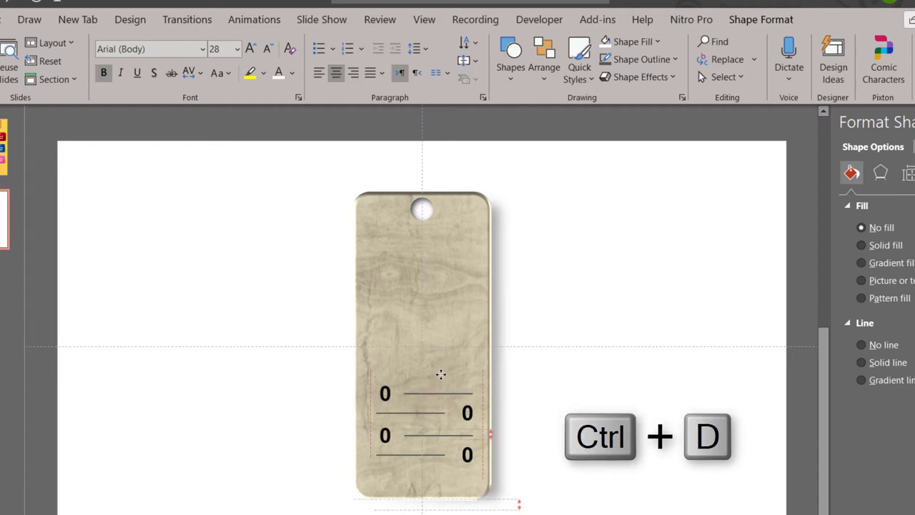
pyautogui.moveTo(441, 374); pyautogui.dragTo(442, 377)
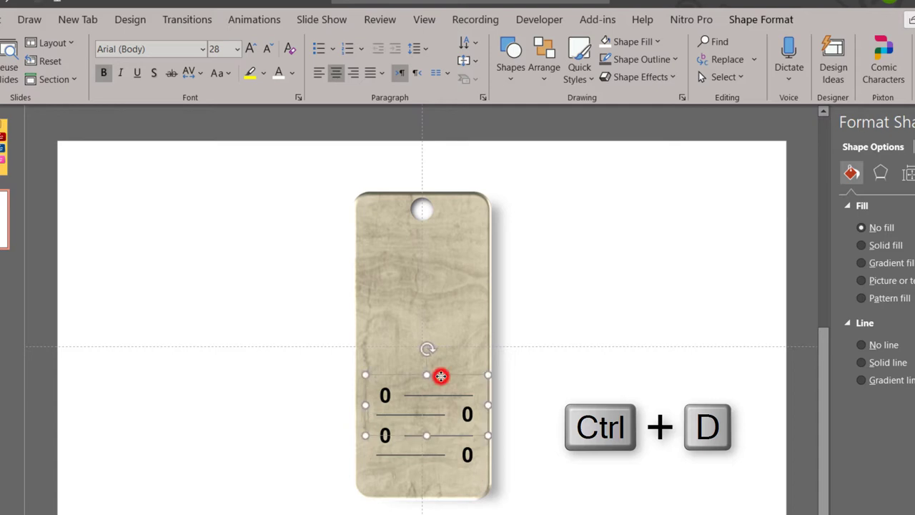
pyautogui.hotkey('ctrl', 'd')
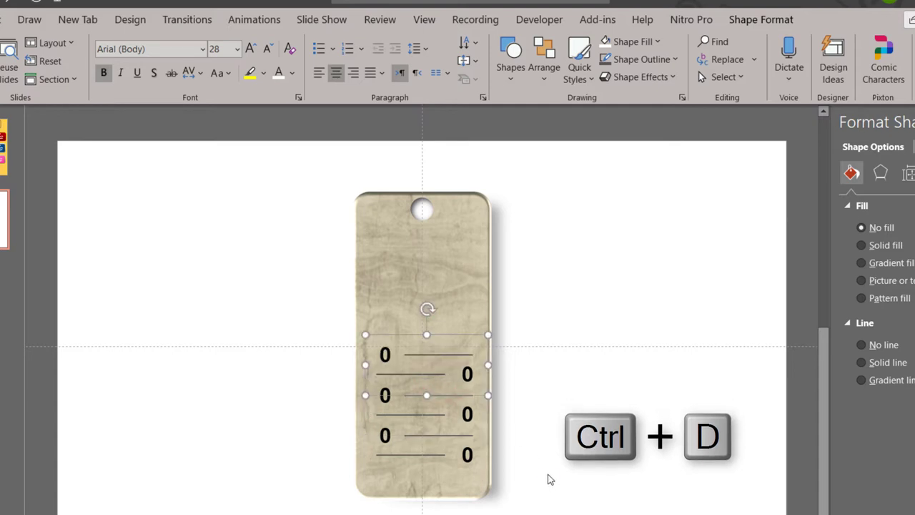
pyautogui.hotkey('ctrl', 'd')
pyautogui.hotkey('ctrl', 'd')
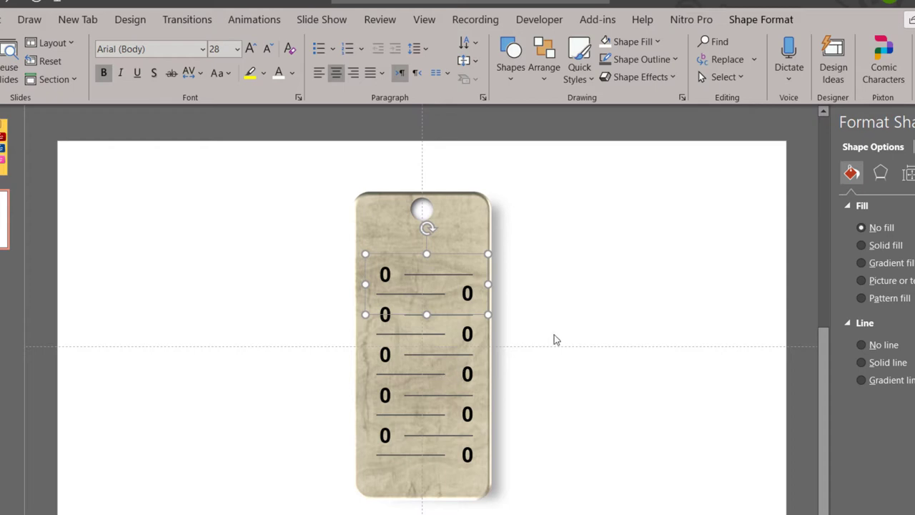
# - Change the lowest left-hand 0 to 10 and widen its box to one line
pyautogui.click(567, 477)
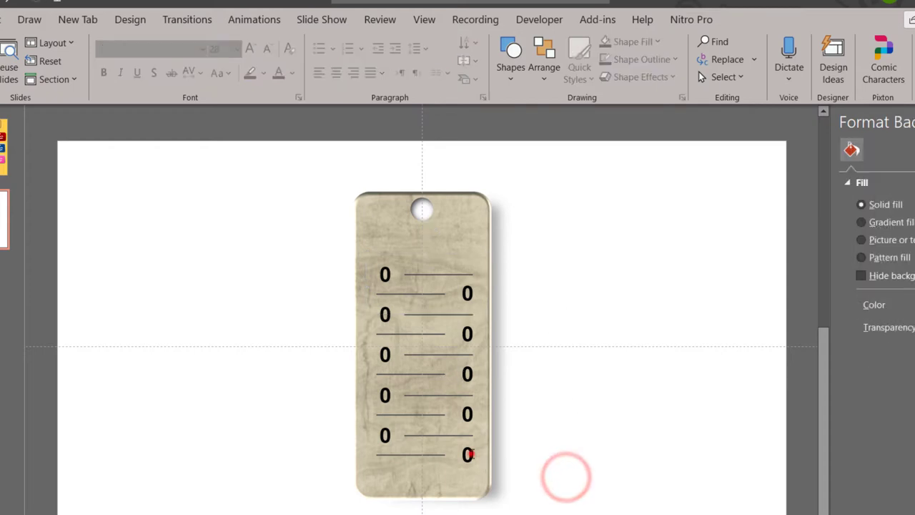
pyautogui.click(468, 452)
pyautogui.click(385, 436)
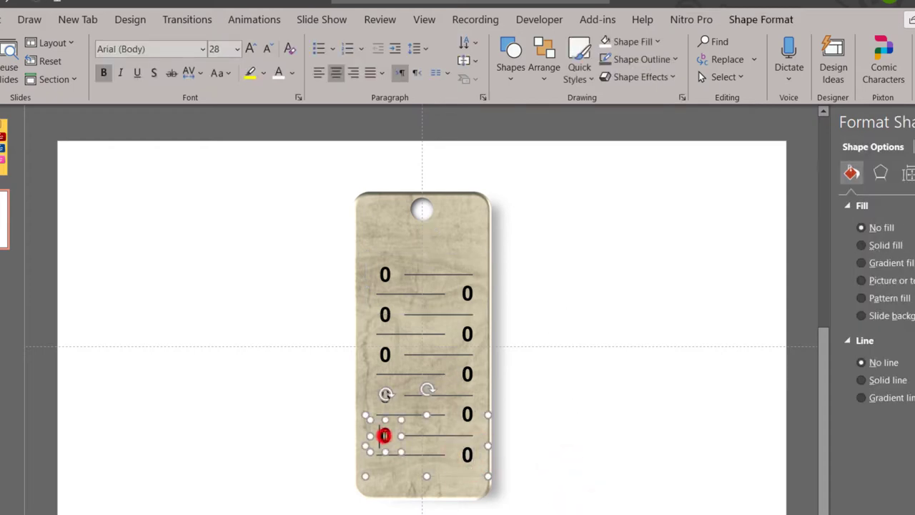
pyautogui.write('1')
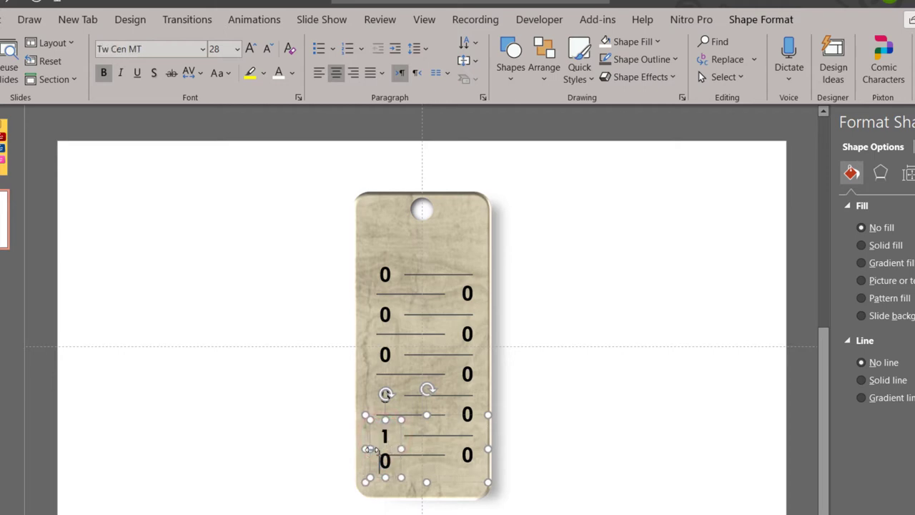
pyautogui.moveTo(371, 449); pyautogui.dragTo(371, 449)
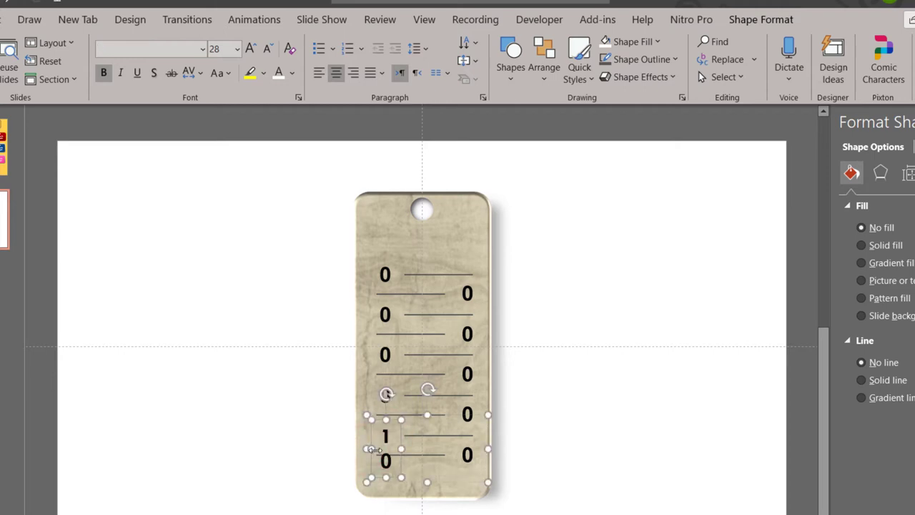
pyautogui.click(267, 49)
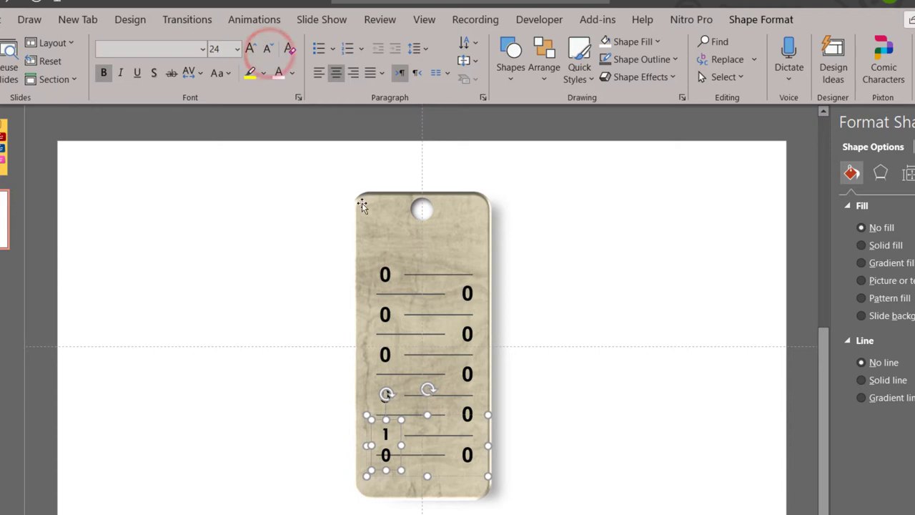
pyautogui.click(454, 511)
pyautogui.click(379, 439)
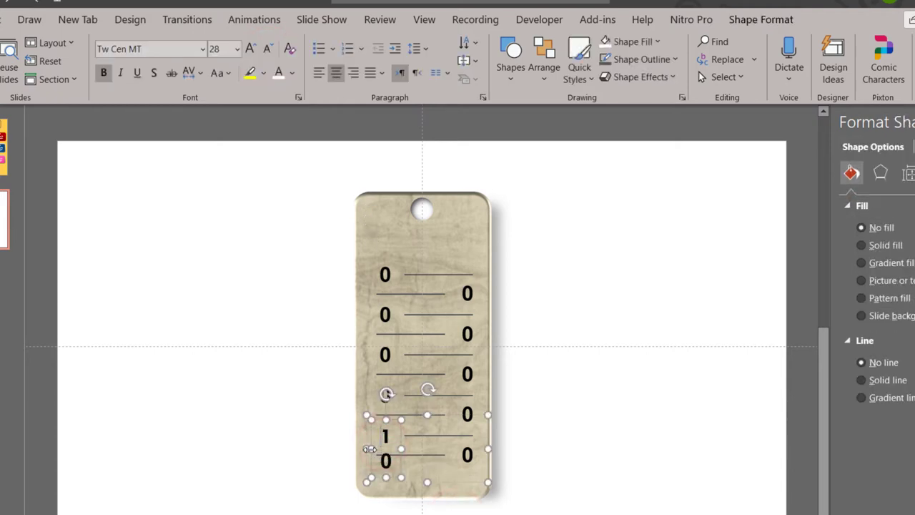
pyautogui.moveTo(369, 449); pyautogui.dragTo(360, 448)
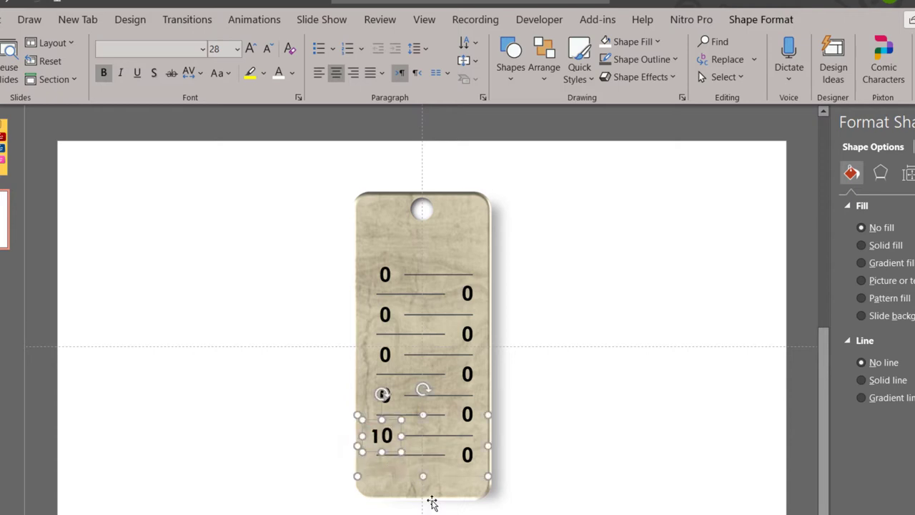
pyautogui.click(467, 507)
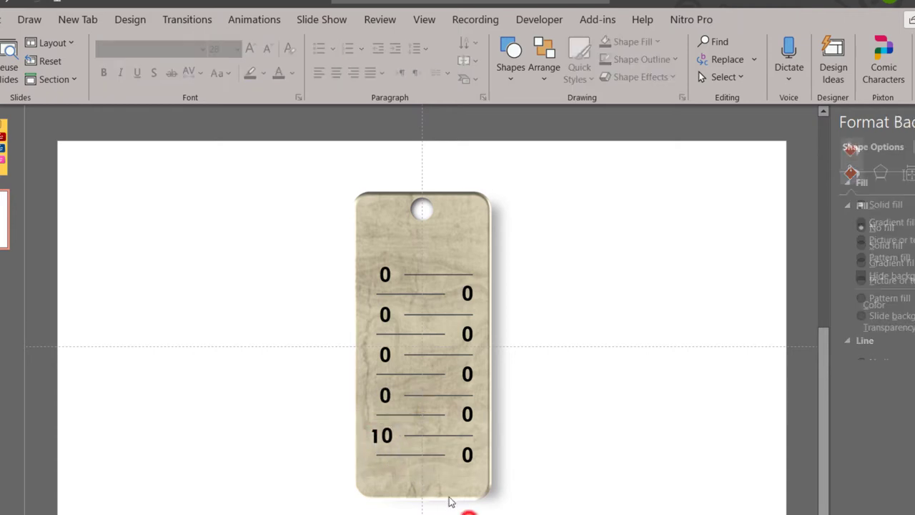
# - Replace the right-hand 0 above it with 20 and widen its box
pyautogui.click(467, 413)
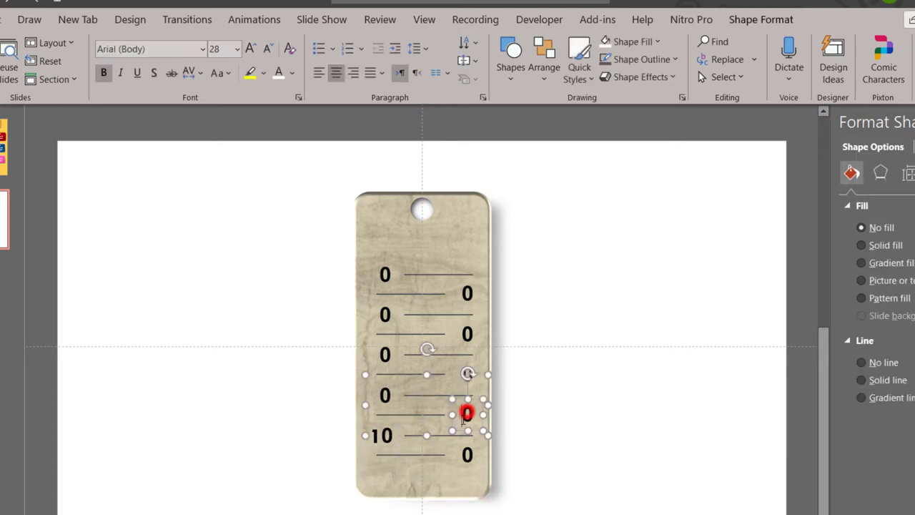
pyautogui.click(444, 457)
pyautogui.click(462, 414)
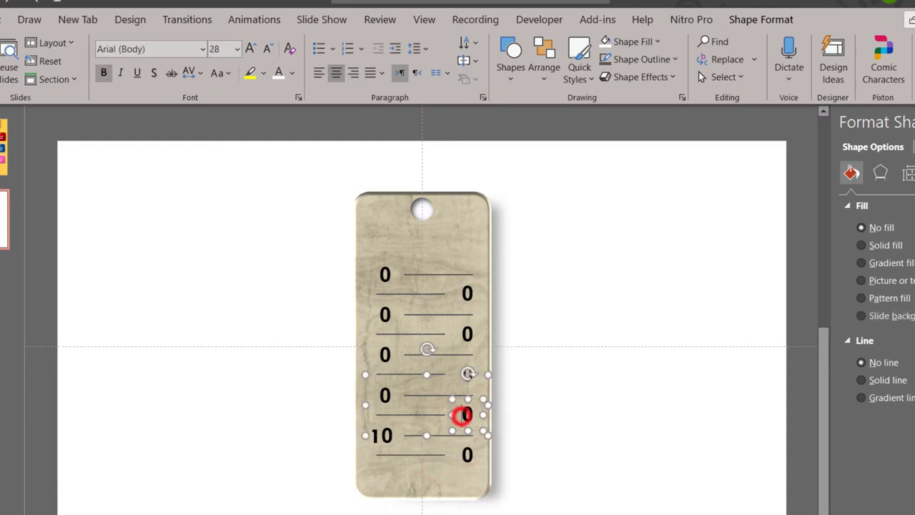
pyautogui.doubleClick(467, 413)
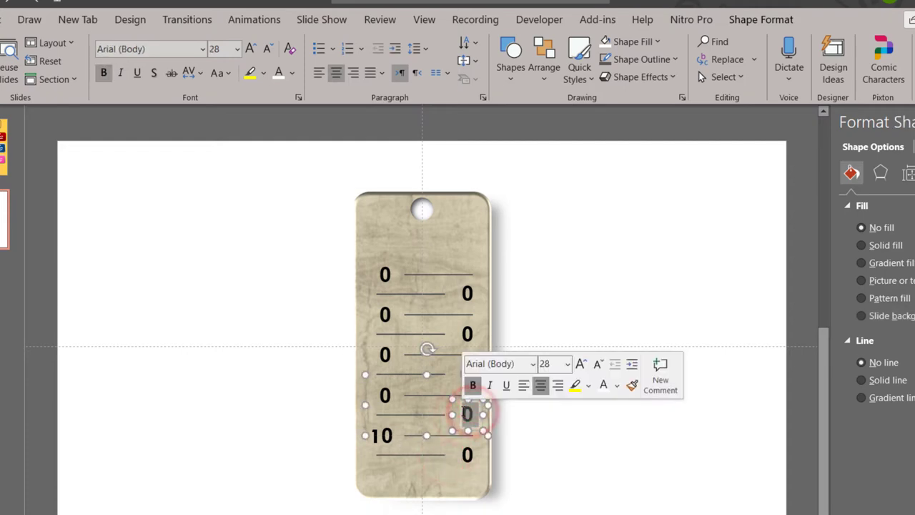
pyautogui.write('20')
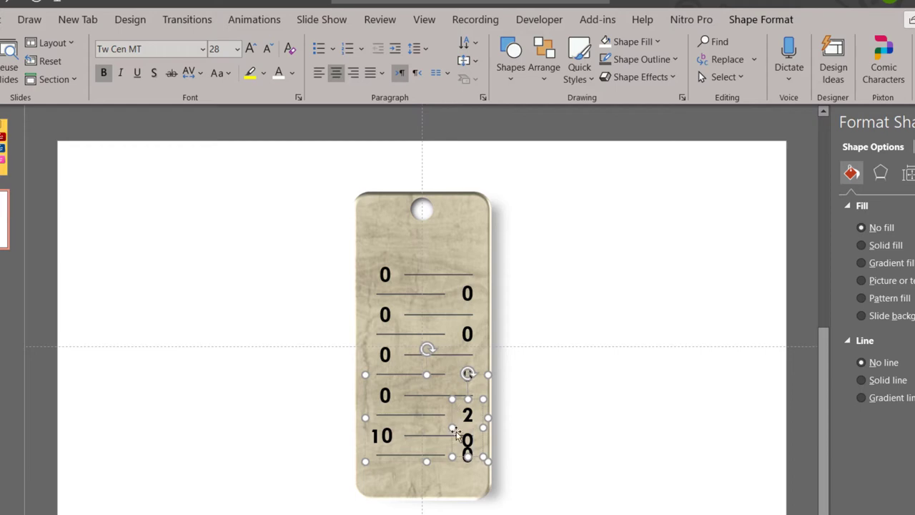
pyautogui.moveTo(453, 428); pyautogui.dragTo(448, 427)
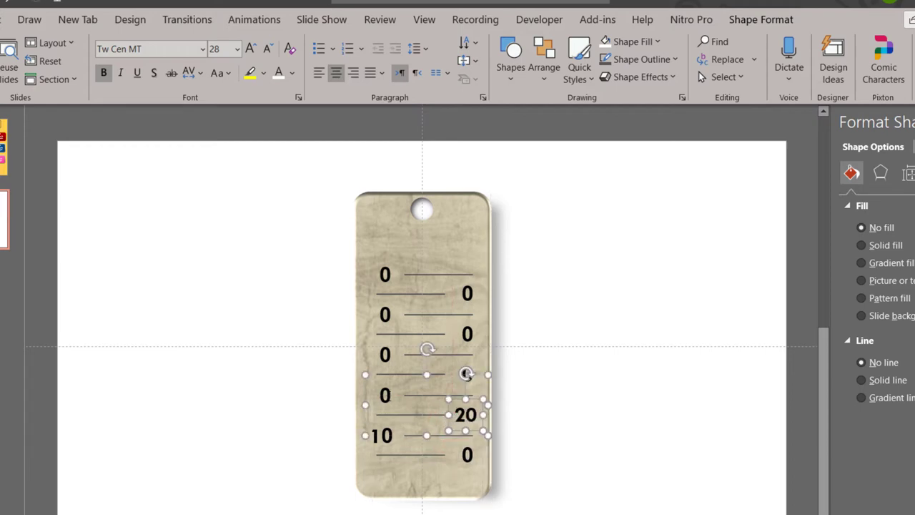
# - Make the next left-hand 0 read 30 and widen its box
pyautogui.click(385, 395)
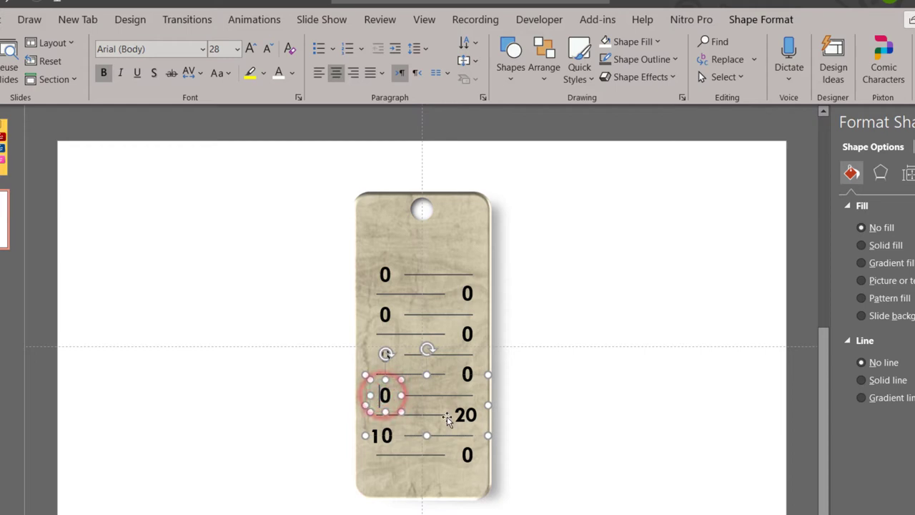
pyautogui.write('3')
pyautogui.press('Return')
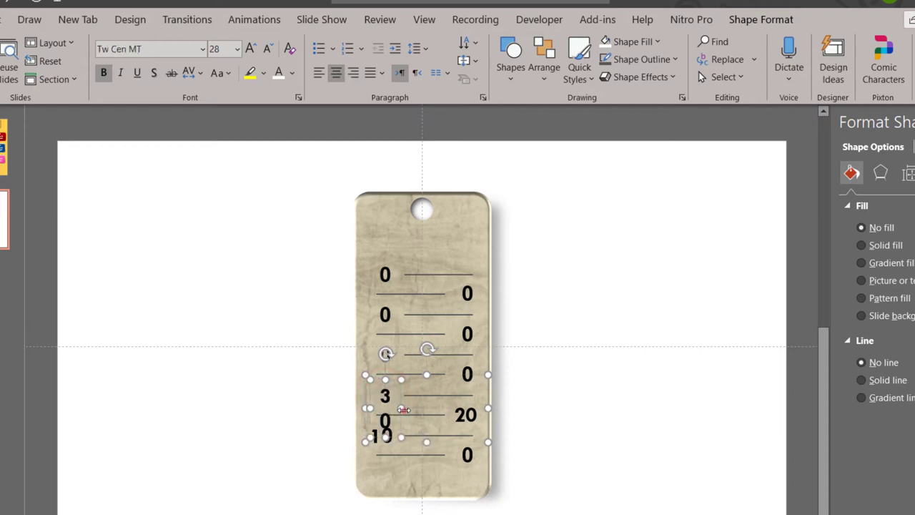
pyautogui.moveTo(403, 409); pyautogui.dragTo(405, 410)
pyautogui.click(541, 434)
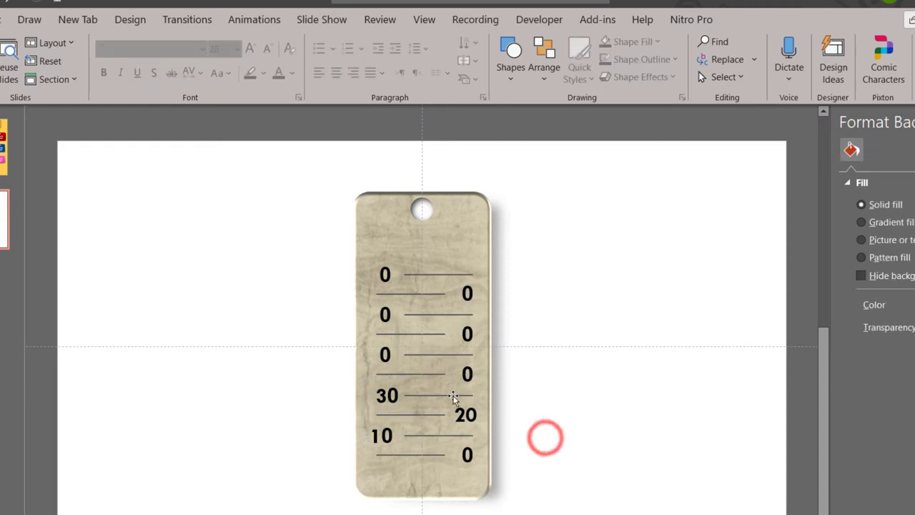
# - Widen the 40, 50 and 60 label boxes so each number fits on one line
pyautogui.click(466, 373)
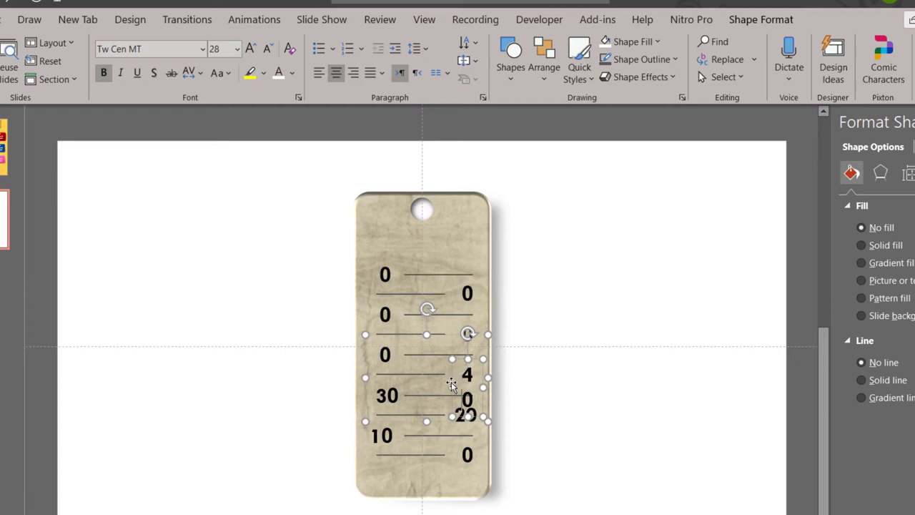
pyautogui.moveTo(451, 384); pyautogui.dragTo(449, 382)
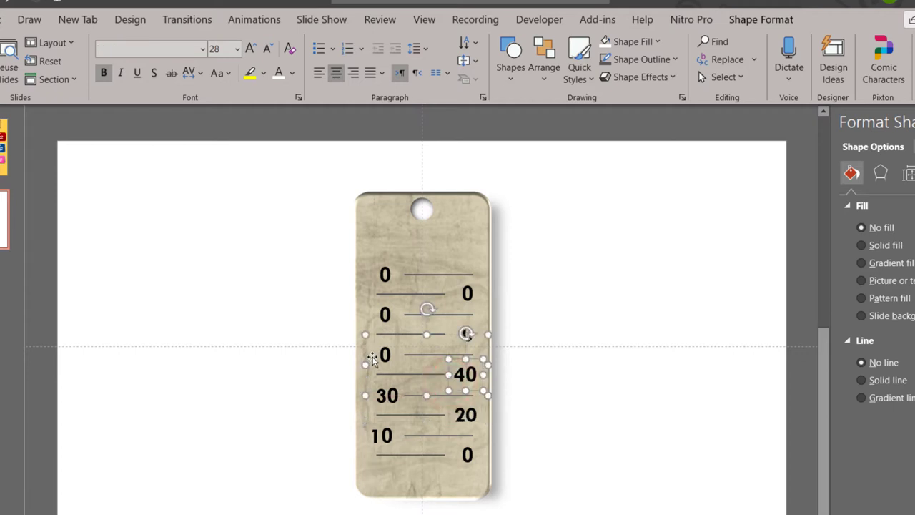
pyautogui.moveTo(371, 359); pyautogui.dragTo(379, 390)
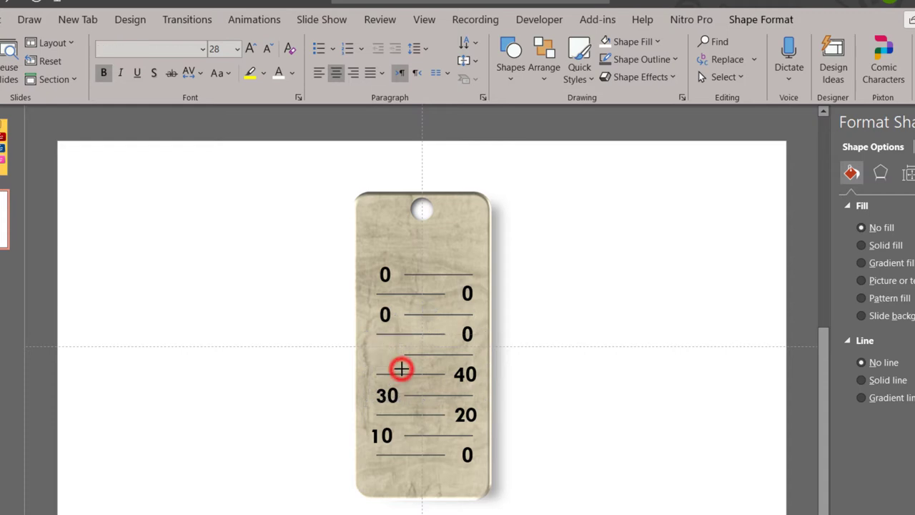
pyautogui.moveTo(402, 368); pyautogui.dragTo(406, 368)
pyautogui.write('50')
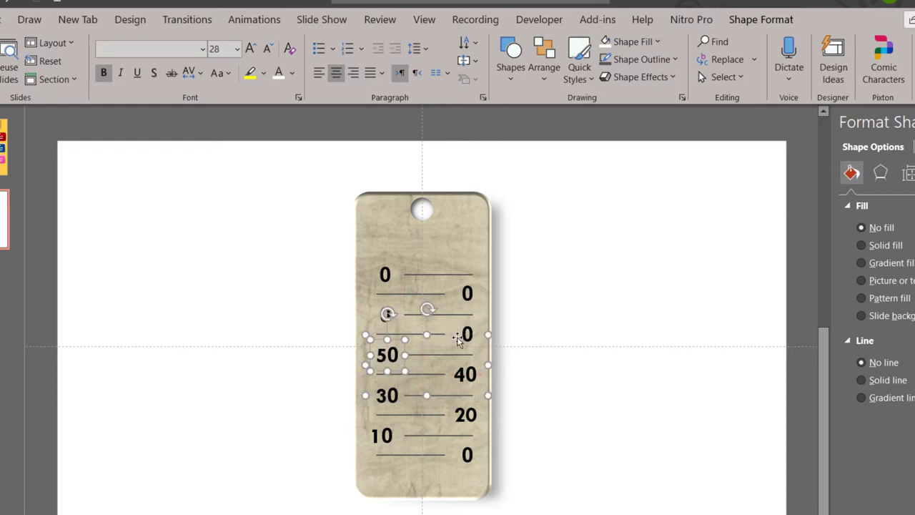
pyautogui.click(463, 333)
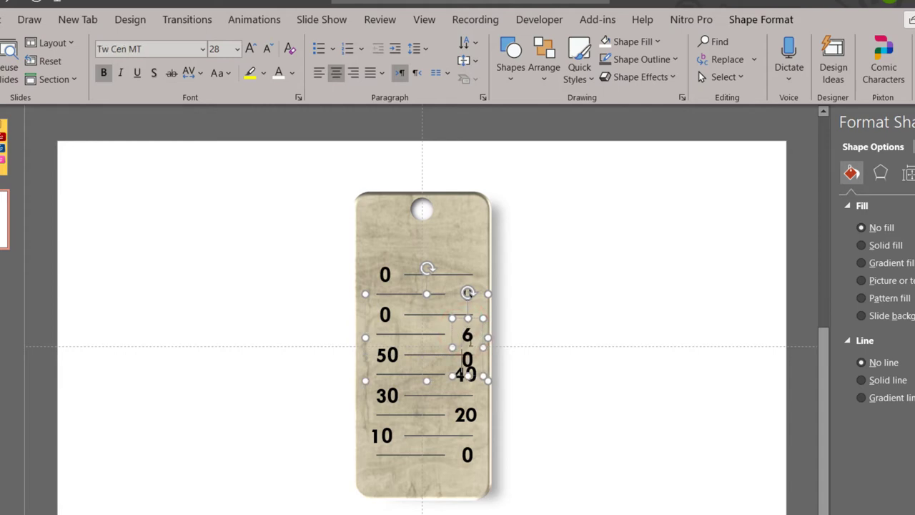
pyautogui.moveTo(454, 346); pyautogui.dragTo(449, 345)
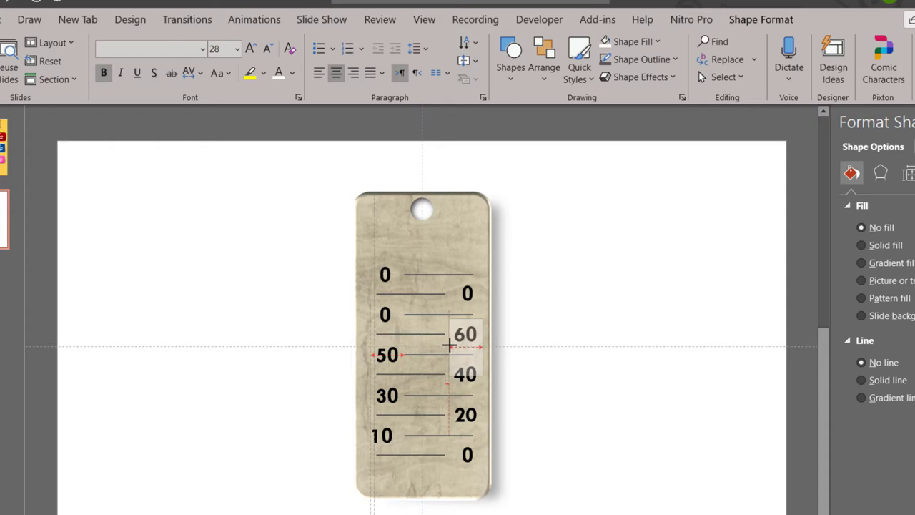
# - Turn the next two 0 labels into 70 and 80, widening each onto one line
pyautogui.keyDown('shift'); pyautogui.click(380, 344); pyautogui.keyUp('shift')
pyautogui.click(387, 312)
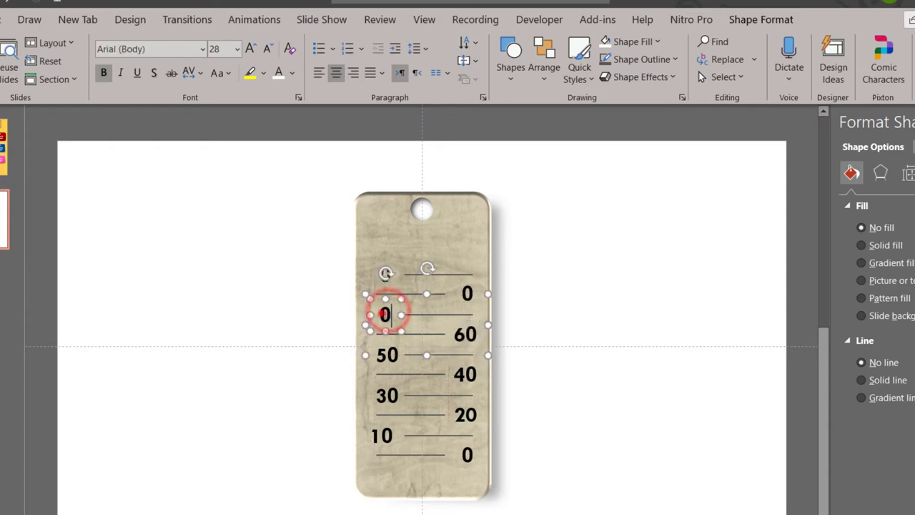
pyautogui.write('7')
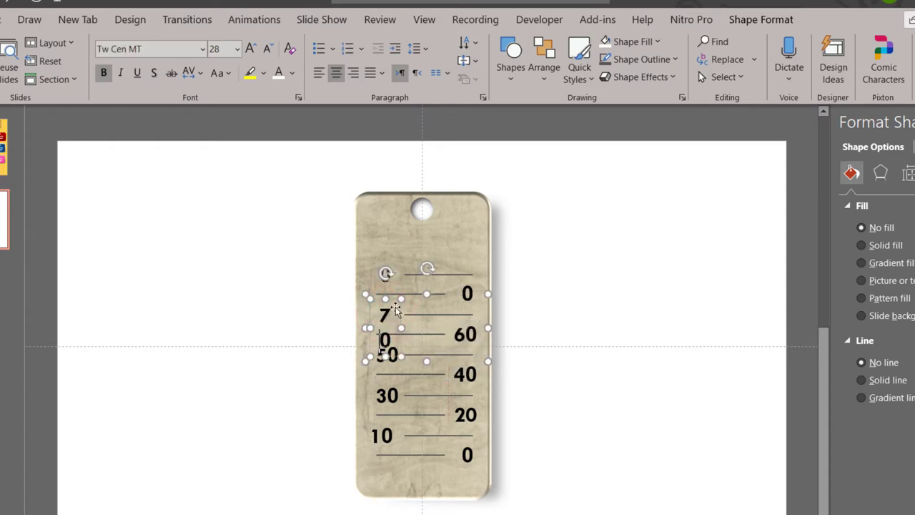
pyautogui.moveTo(402, 327); pyautogui.dragTo(410, 327)
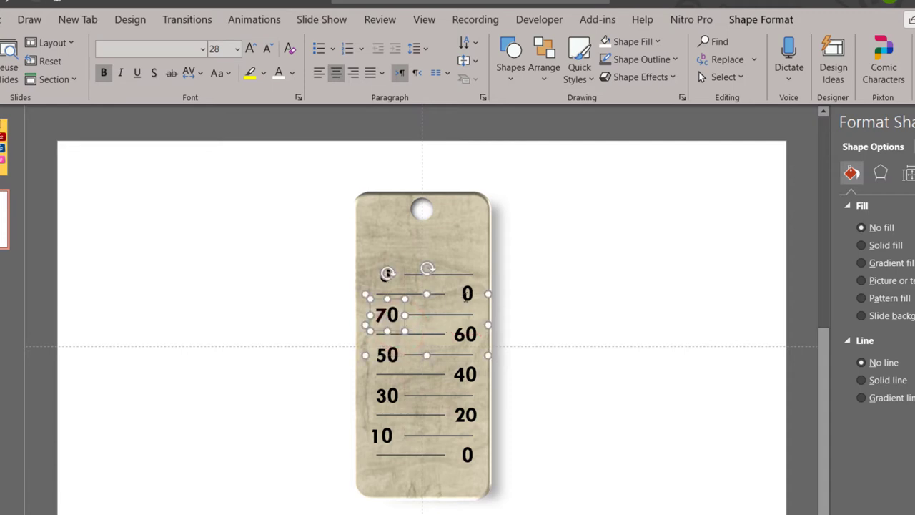
pyautogui.click(465, 292)
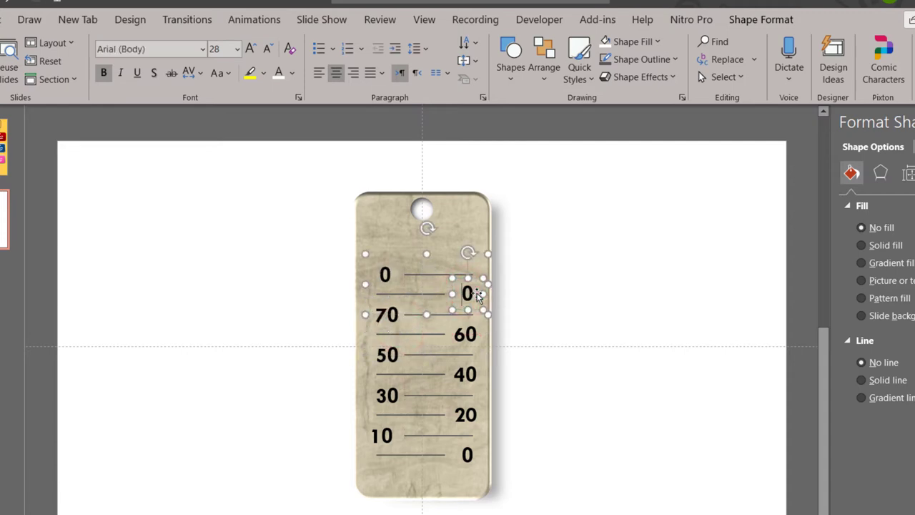
pyautogui.write('8')
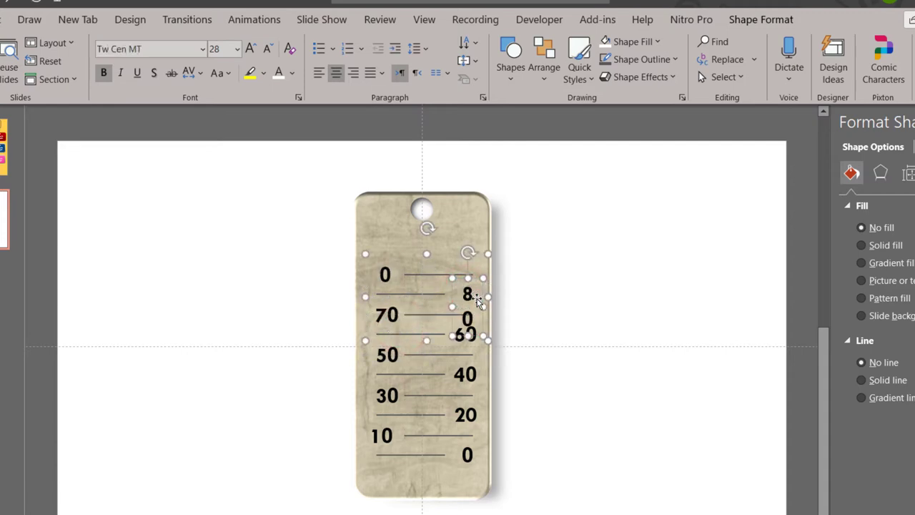
pyautogui.moveTo(450, 306); pyautogui.dragTo(447, 305)
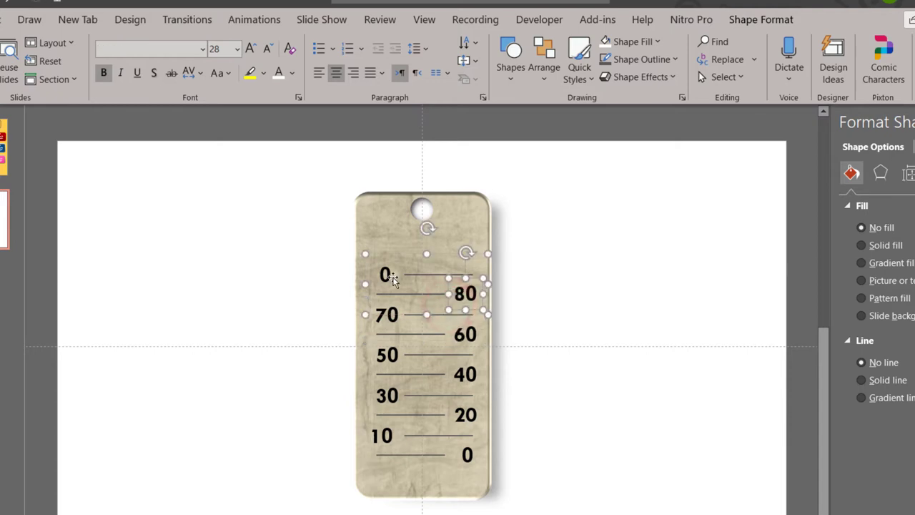
pyautogui.click(381, 276)
# - Change the top-left label to 90 and widen it onto one line
pyautogui.write('9')
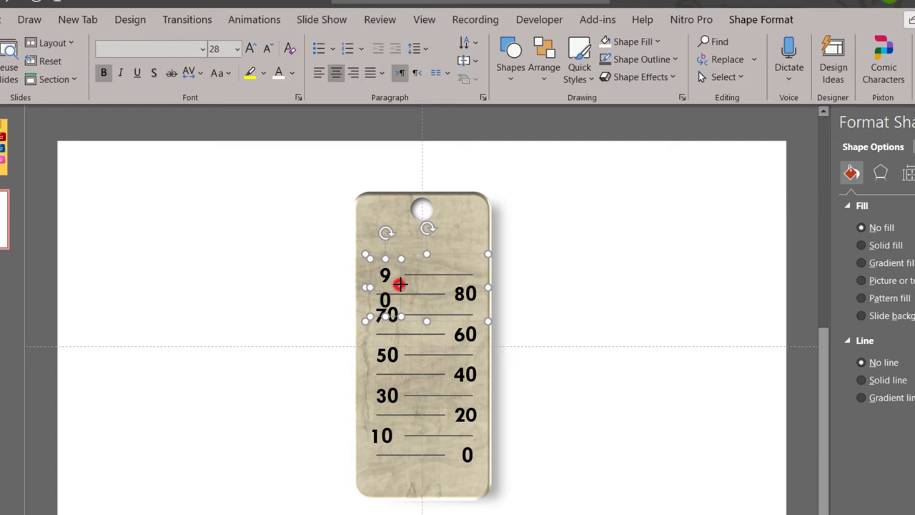
pyautogui.moveTo(399, 285); pyautogui.dragTo(404, 284)
pyautogui.click(560, 279)
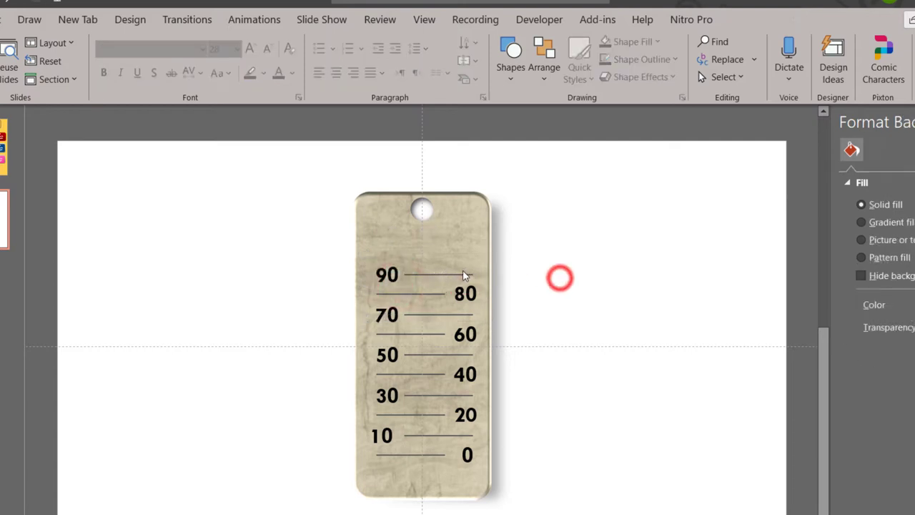
# - Duplicate the 80 label, move the copy to the top, change it to 100 and widen it
pyautogui.click(464, 269)
pyautogui.click(466, 294)
pyautogui.hotkey('ctrl', 'd')
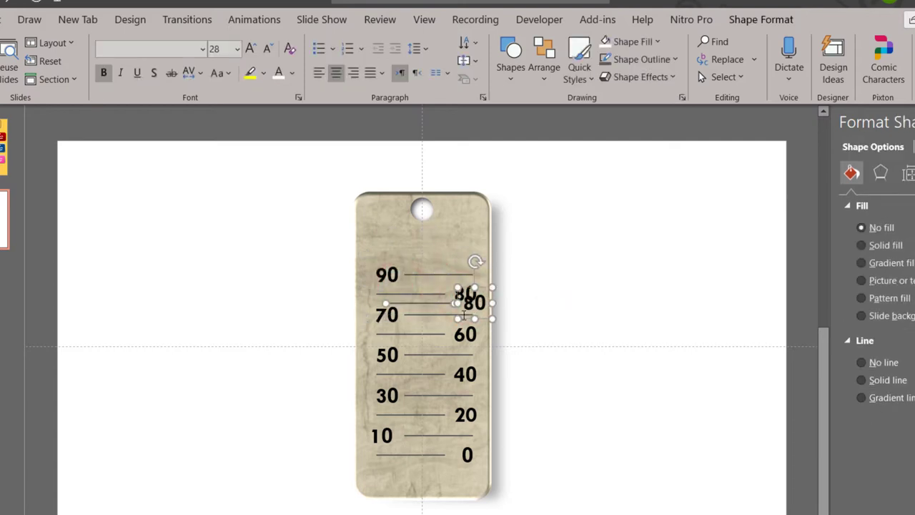
pyautogui.moveTo(439, 304)
pyautogui.mouseDown()
pyautogui.moveTo(423, 268)
pyautogui.moveTo(430, 254)
pyautogui.mouseUp()
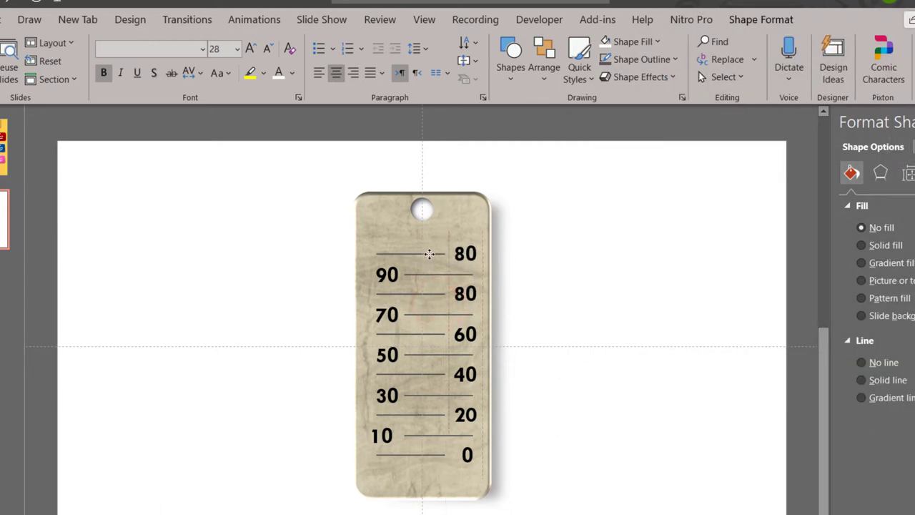
pyautogui.doubleClick(460, 254)
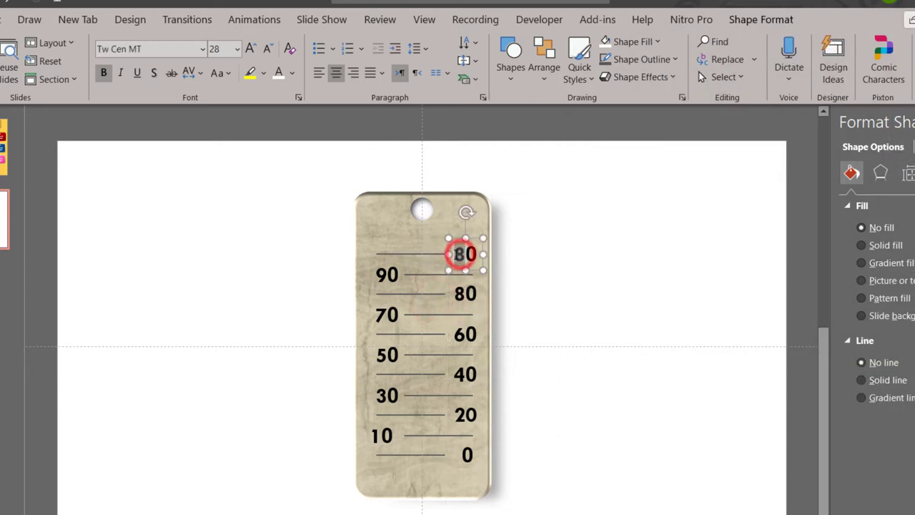
pyautogui.write('100')
pyautogui.moveTo(449, 268)
pyautogui.mouseDown()
pyautogui.moveTo(439, 267)
pyautogui.moveTo(493, 264)
pyautogui.mouseUp()
pyautogui.click(531, 277)
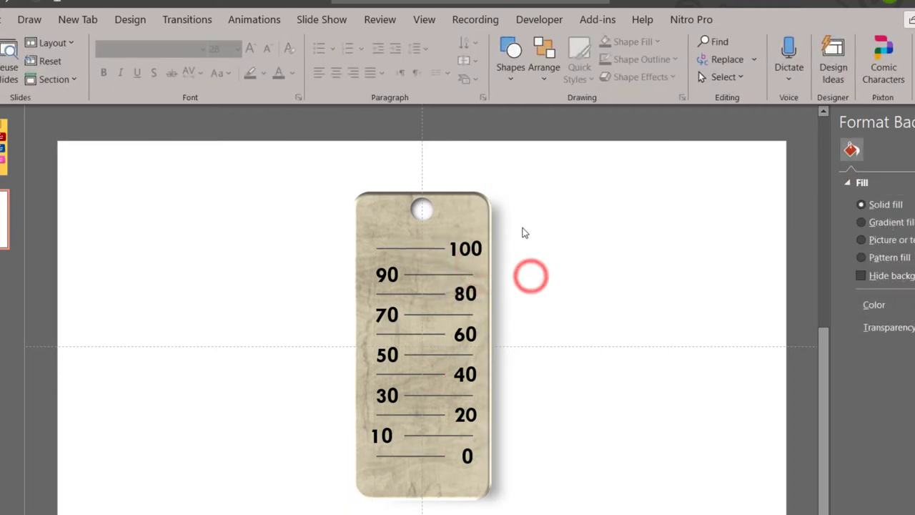
pyautogui.moveTo(526, 234); pyautogui.dragTo(343, 510)
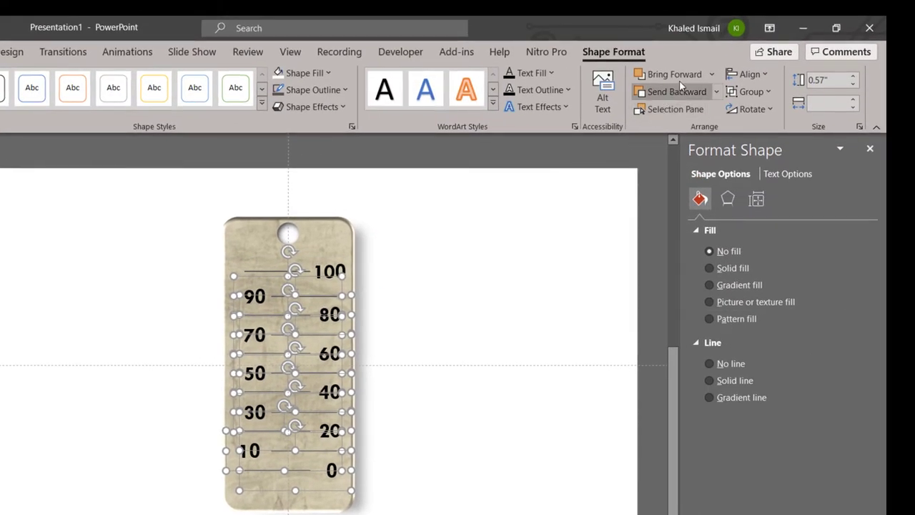
# - Distribute the selected tick lines and labels vertically and align them left
pyautogui.click(748, 73)
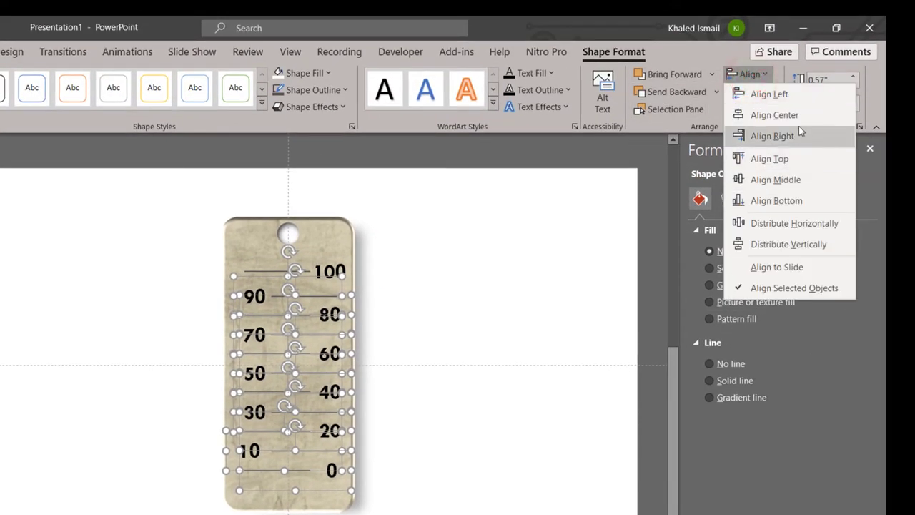
pyautogui.click(804, 244)
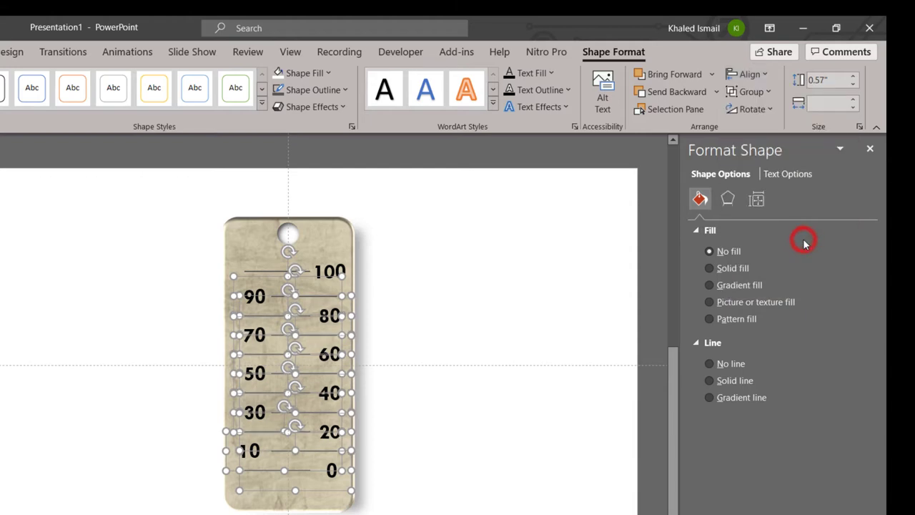
pyautogui.click(749, 74)
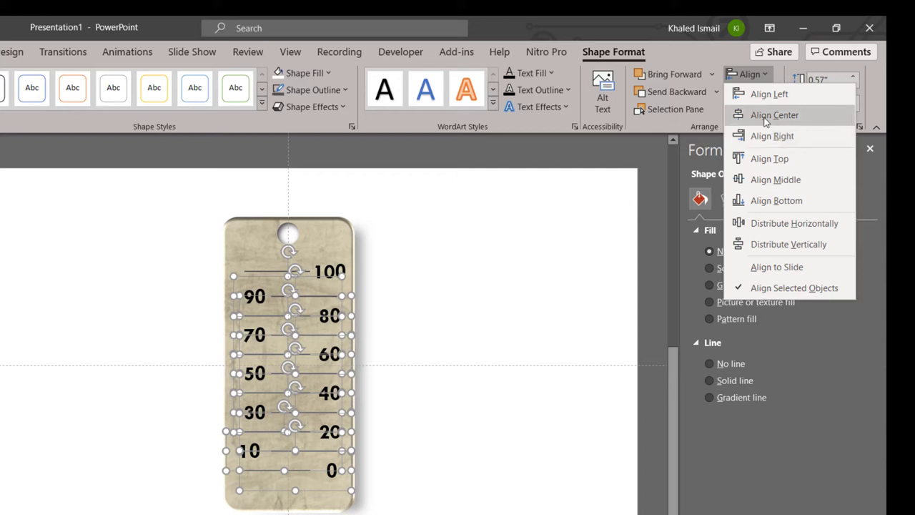
pyautogui.click(761, 97)
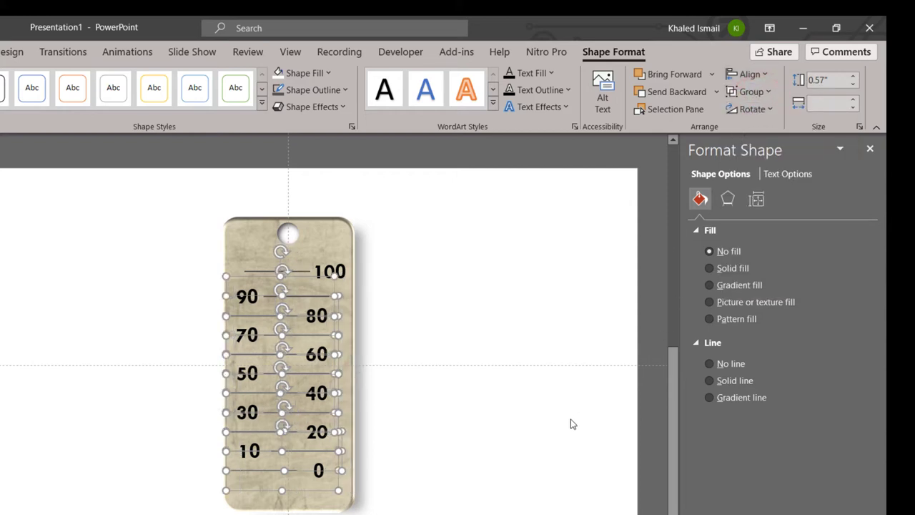
pyautogui.click(558, 442)
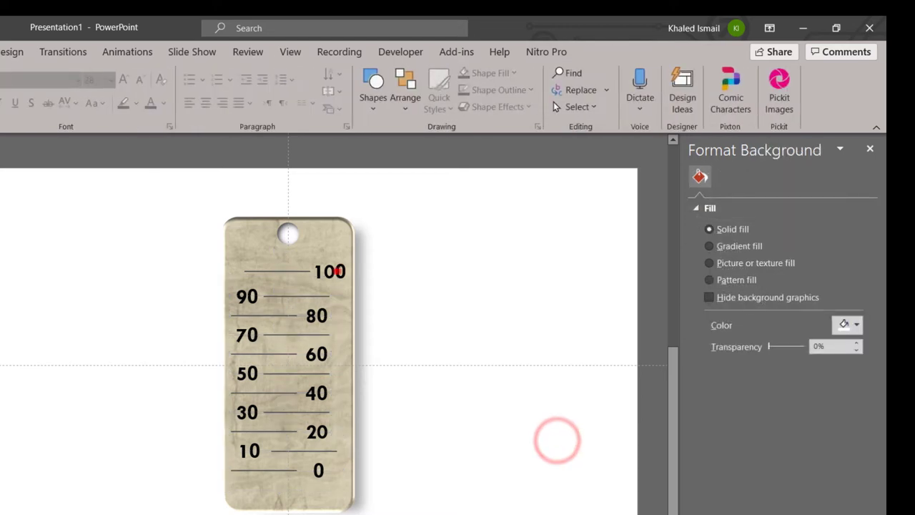
# - Nudge the 100 label slightly left and shrink its text to 28 pt
pyautogui.click(333, 270)
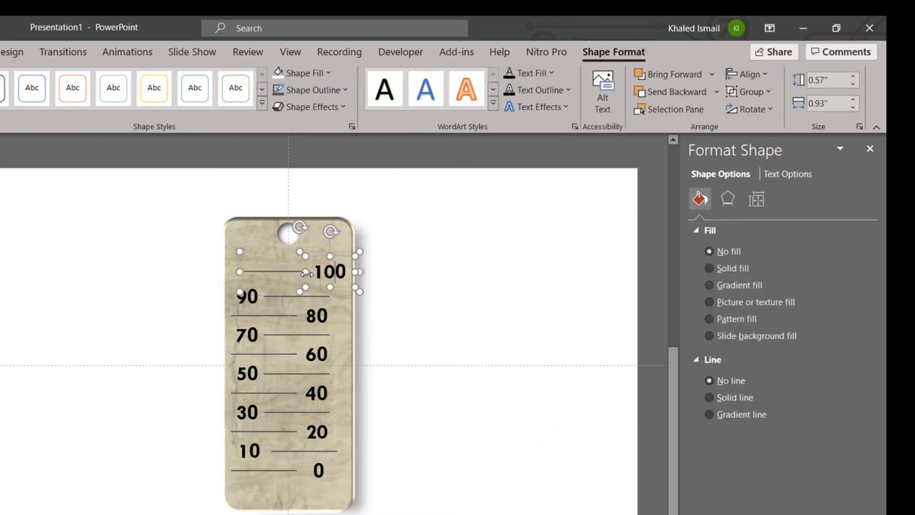
pyautogui.moveTo(306, 279); pyautogui.dragTo(305, 277)
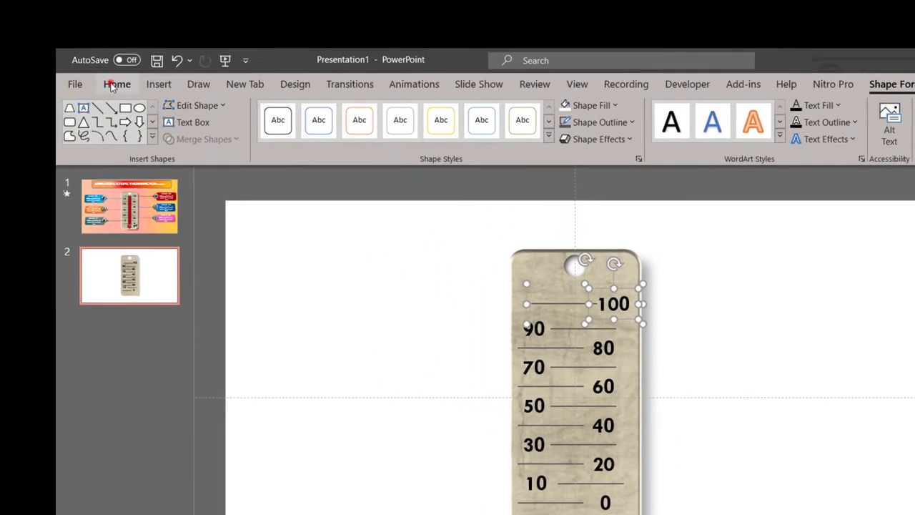
pyautogui.click(119, 85)
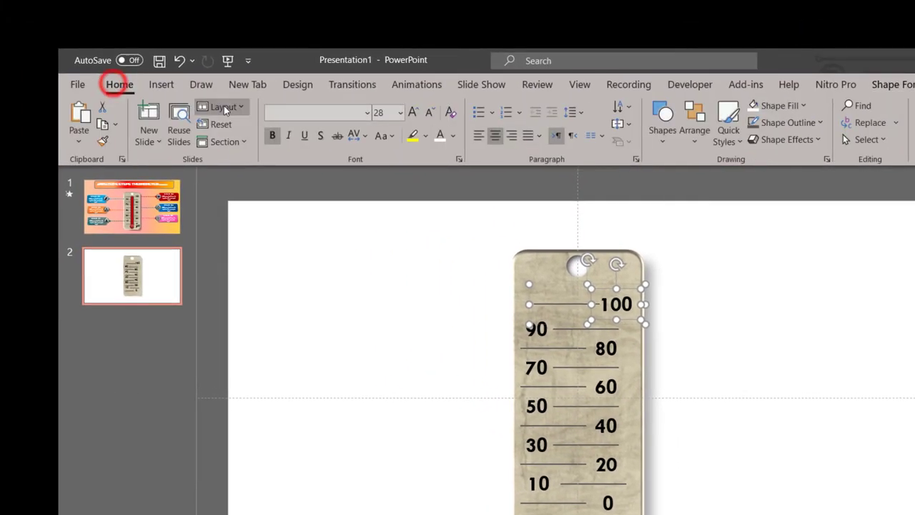
pyautogui.click(430, 113)
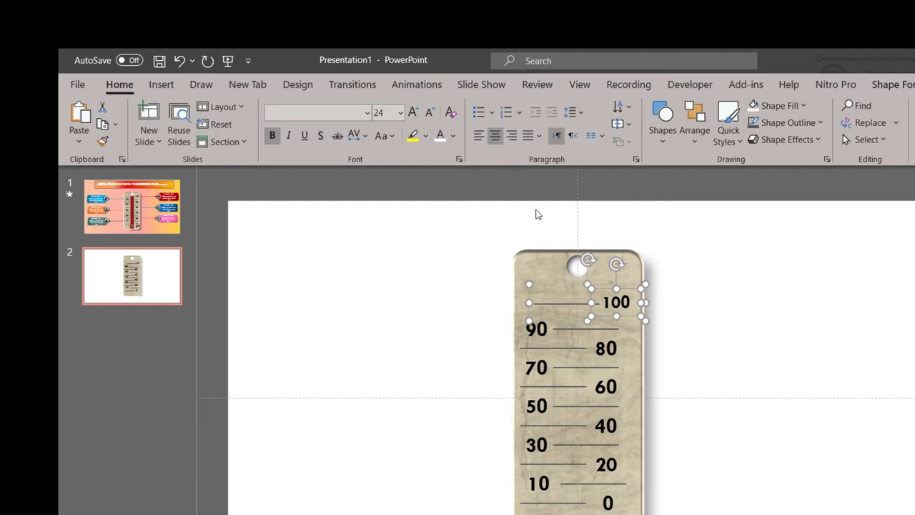
pyautogui.click(740, 376)
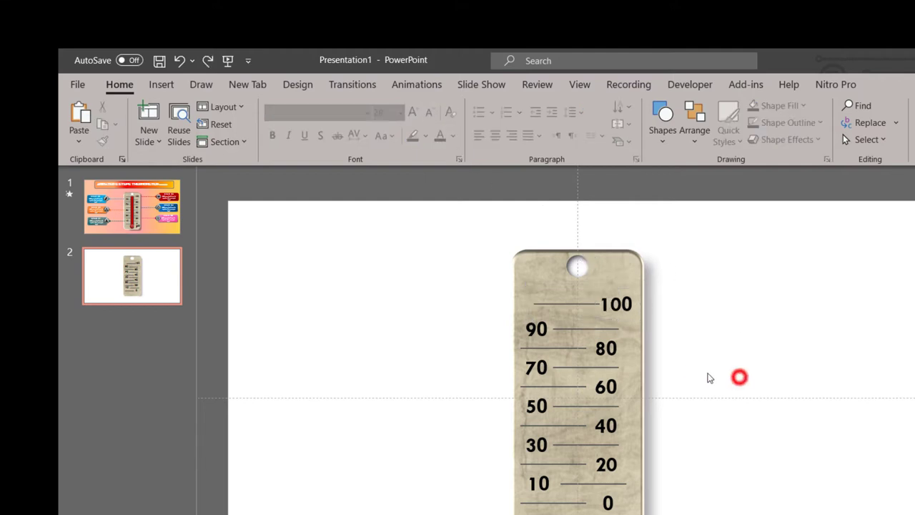
pyautogui.click(626, 304)
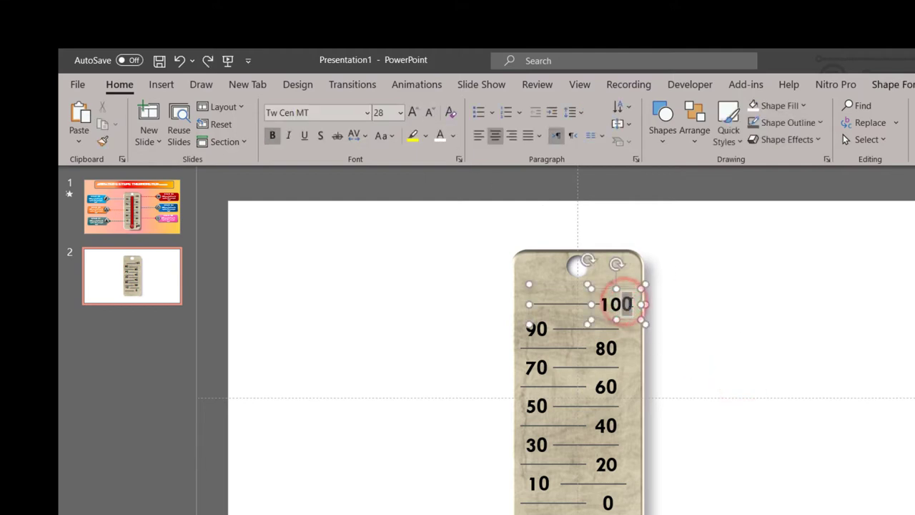
pyautogui.click(679, 344)
pyautogui.click(663, 120)
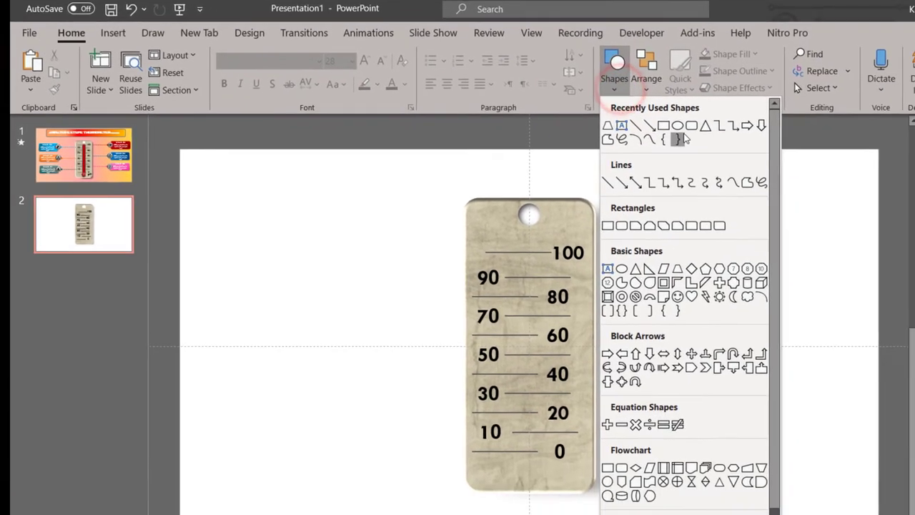
# - Draw a 0.6-inch blue circle at the base of the thermometer scale
pyautogui.click(726, 176)
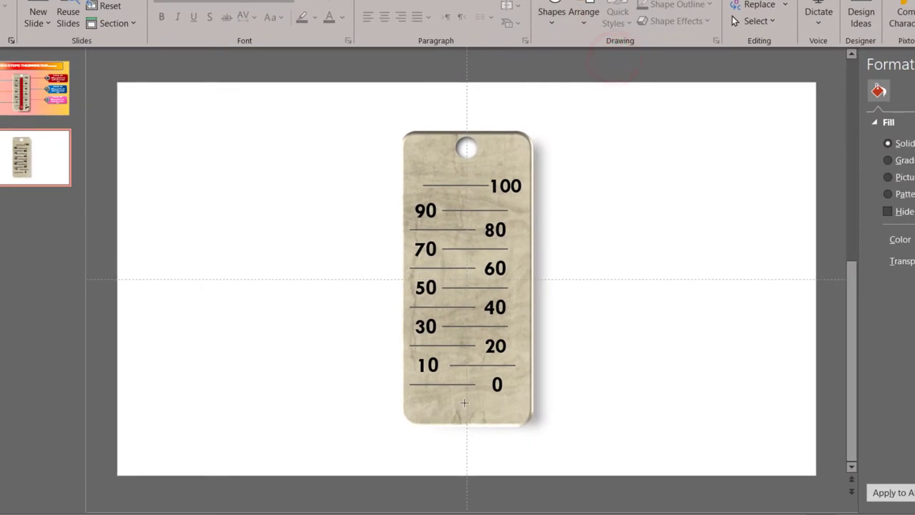
pyautogui.moveTo(448, 397)
pyautogui.mouseDown()
pyautogui.moveTo(483, 435)
pyautogui.moveTo(472, 413)
pyautogui.mouseUp()
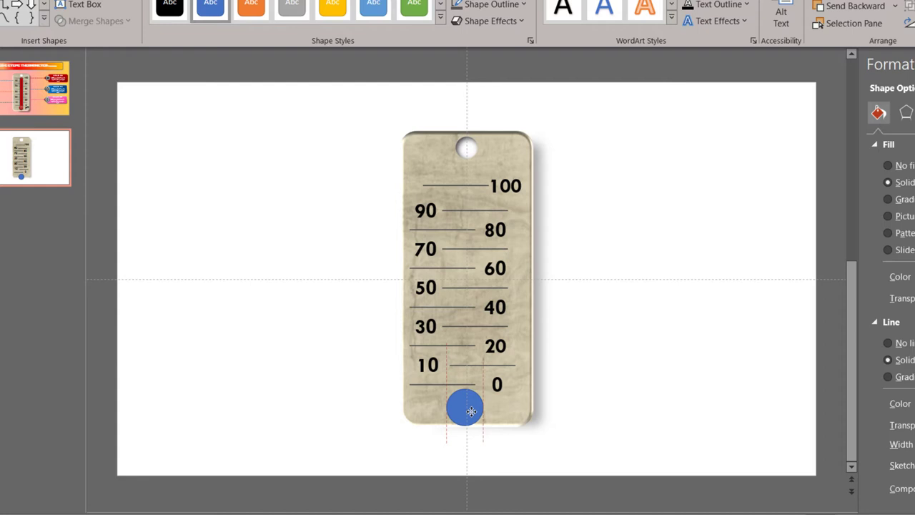
pyautogui.moveTo(471, 410)
pyautogui.mouseDown()
pyautogui.moveTo(479, 421)
pyautogui.moveTo(468, 409)
pyautogui.mouseUp()
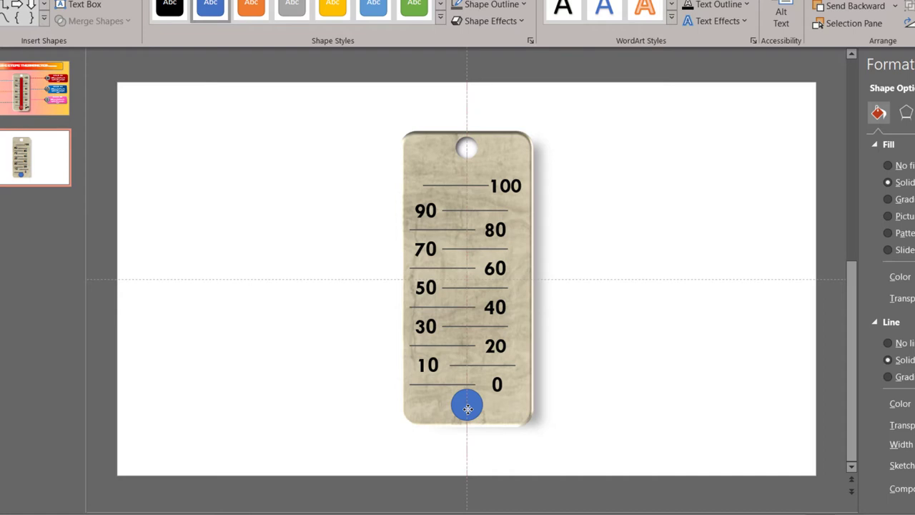
pyautogui.moveTo(468, 408); pyautogui.dragTo(468, 408)
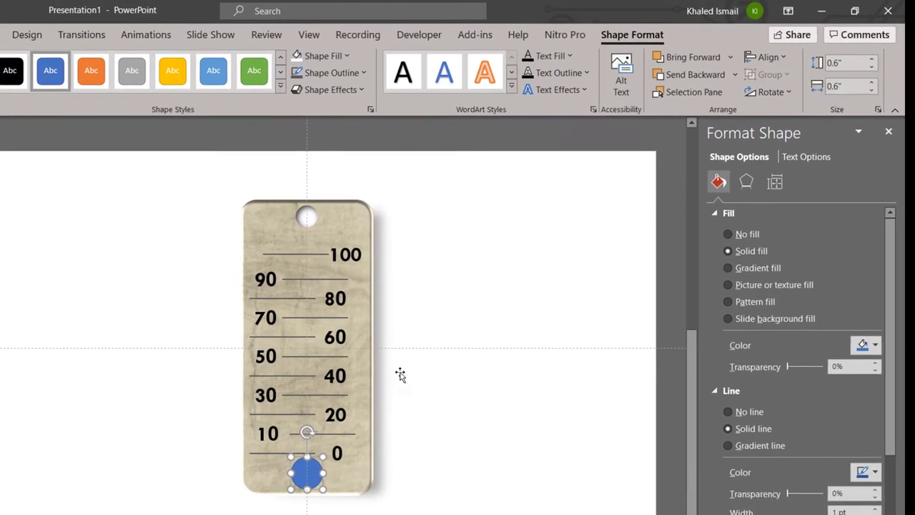
# - Centre the circle horizontally, remove its outline, and drag a duplicate beside the tag
pyautogui.click(778, 59)
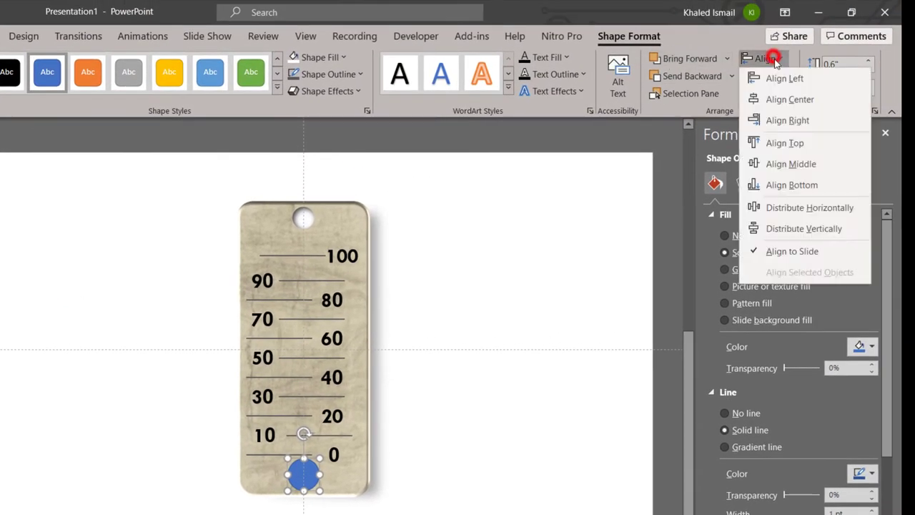
pyautogui.click(788, 99)
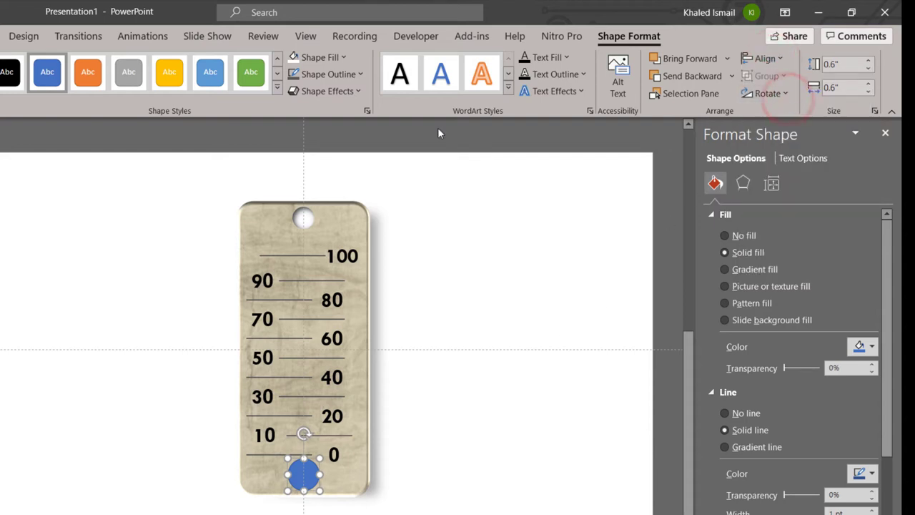
pyautogui.click(343, 74)
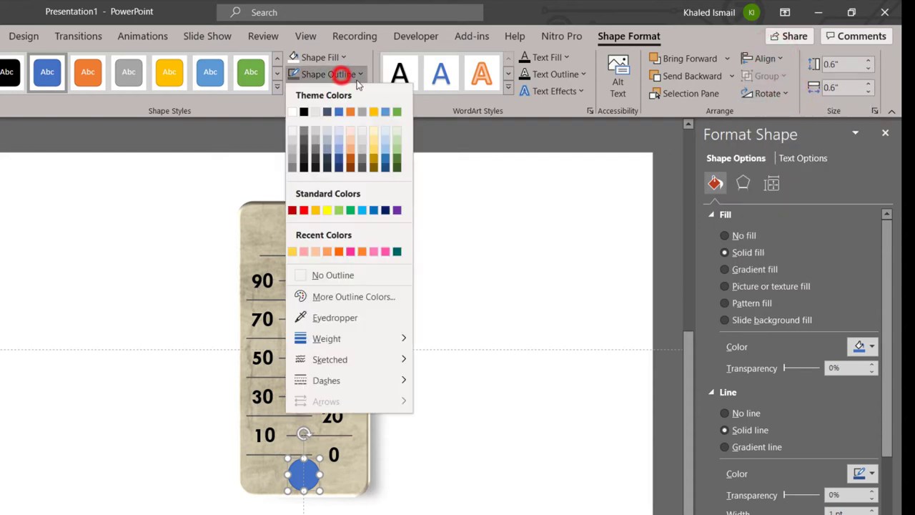
pyautogui.click(358, 274)
pyautogui.hotkey('ctrl', 'd')
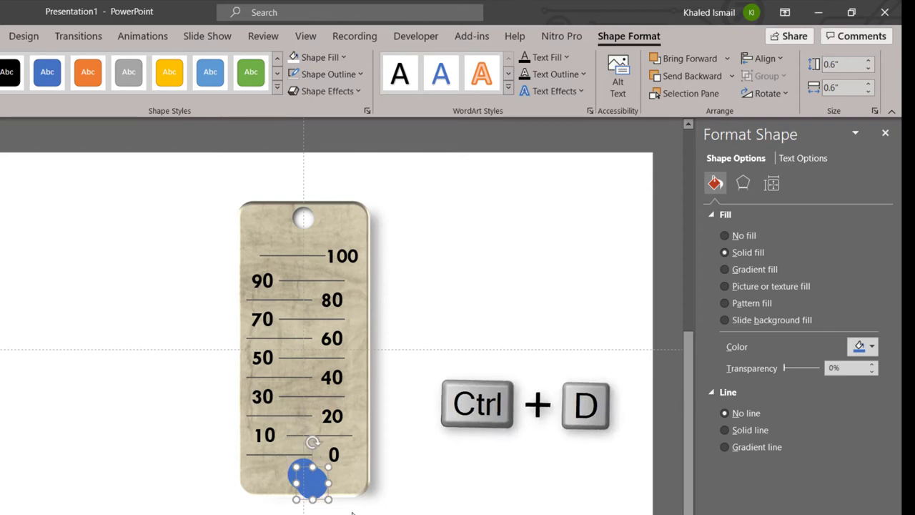
pyautogui.moveTo(306, 476); pyautogui.dragTo(447, 481)
# - Fill the bulb circle red with a dark red gradient variation
pyautogui.click(308, 476)
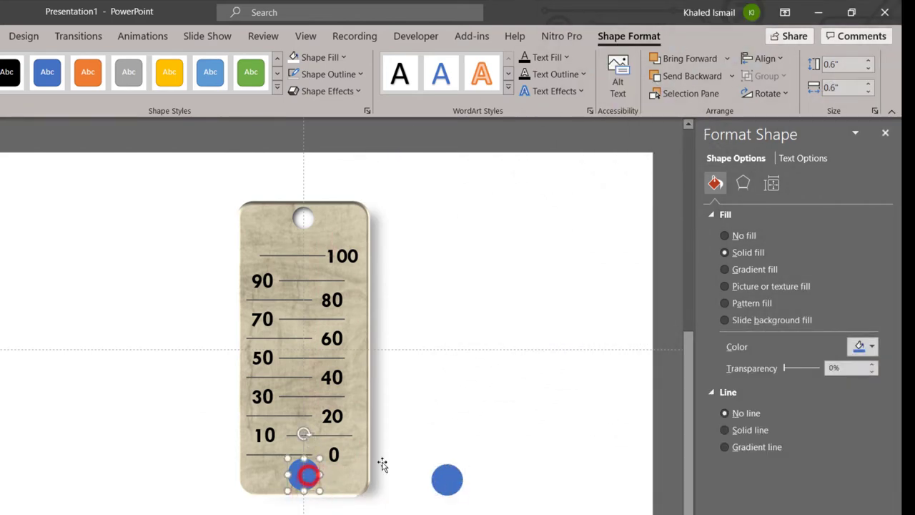
pyautogui.click(312, 57)
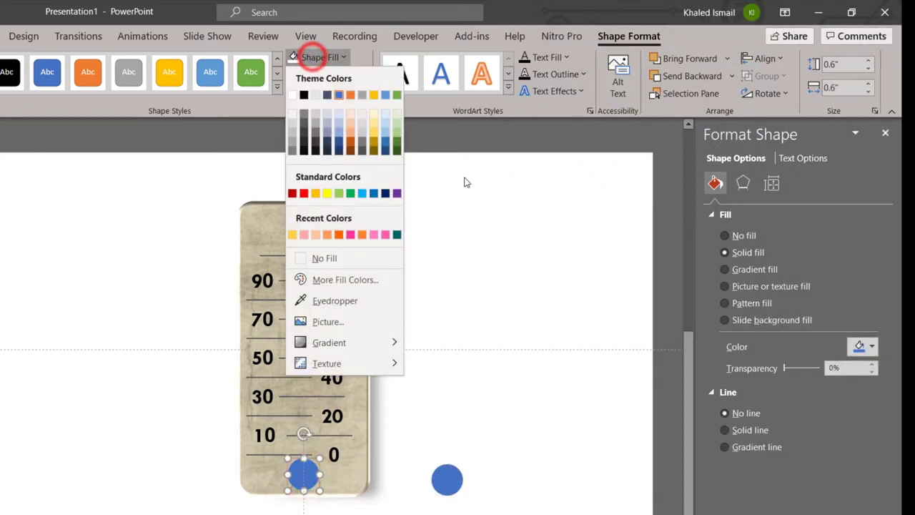
pyautogui.click(292, 193)
pyautogui.click(323, 60)
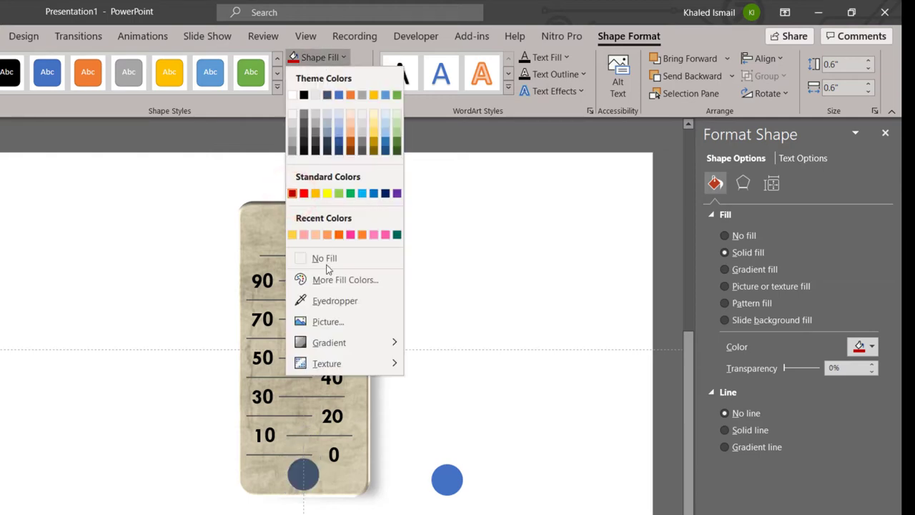
pyautogui.moveTo(315, 270)
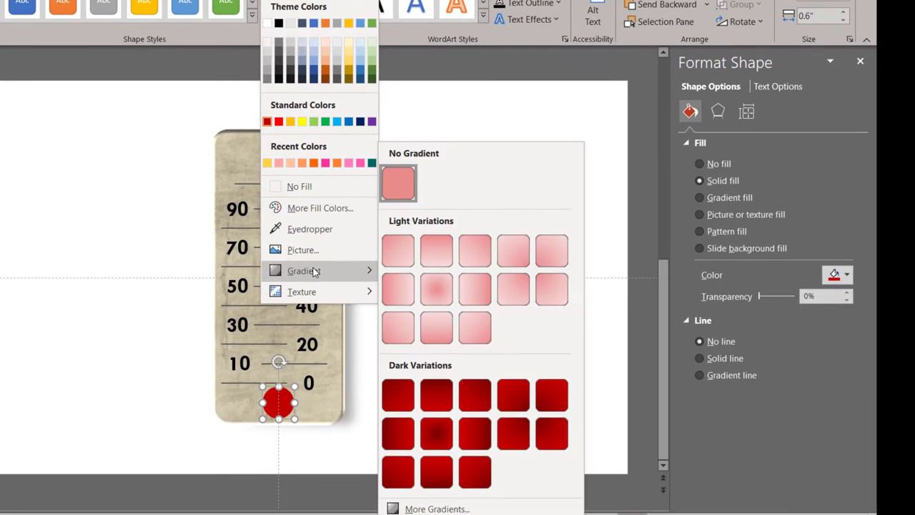
pyautogui.click(436, 479)
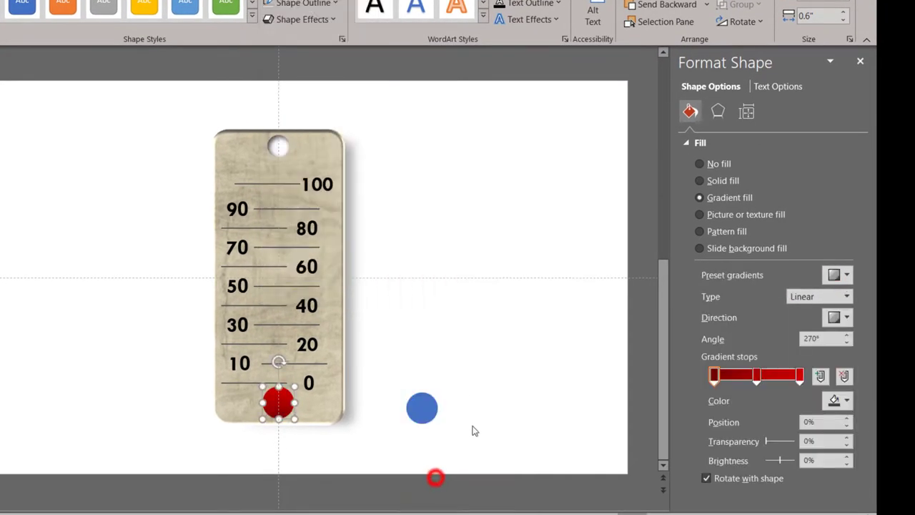
# - Move the spare blue circle so it sits exactly over the red bulb
pyautogui.click(429, 413)
pyautogui.moveTo(430, 413); pyautogui.dragTo(284, 406)
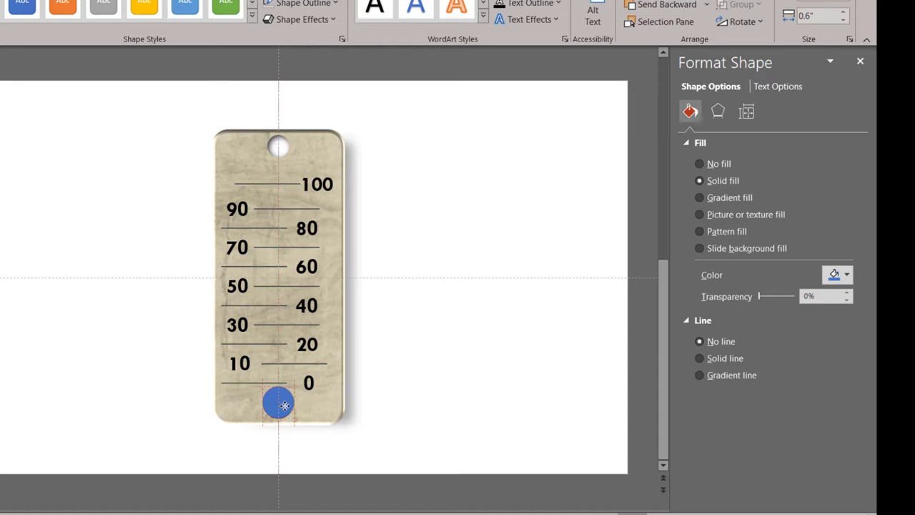
pyautogui.moveTo(284, 406); pyautogui.dragTo(285, 406)
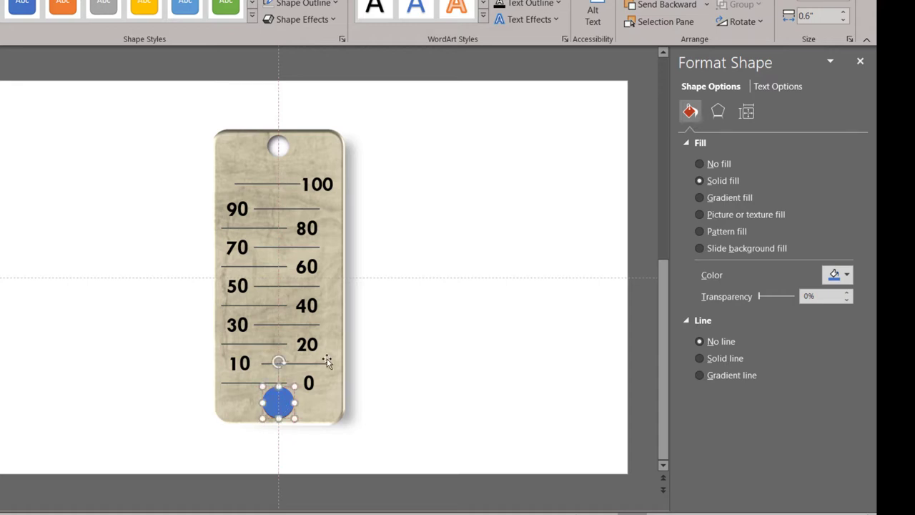
pyautogui.scroll(3, 472, 306)
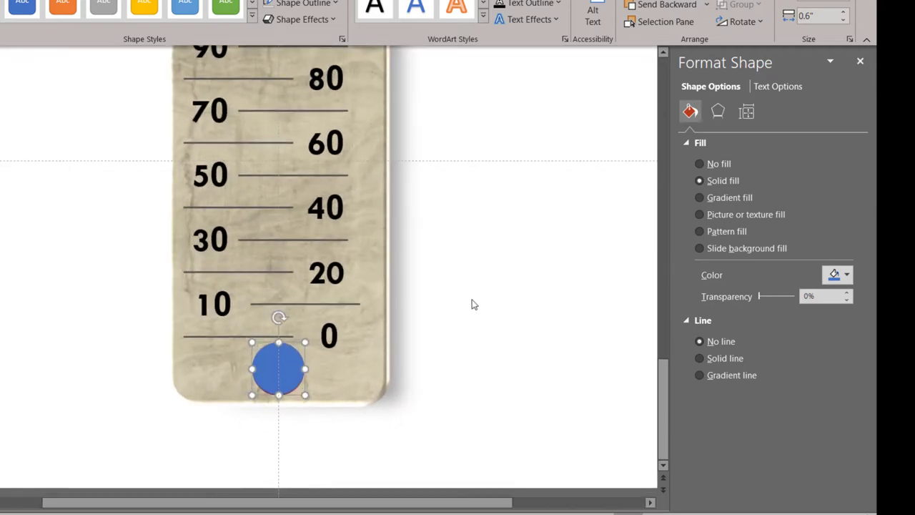
pyautogui.moveTo(289, 362); pyautogui.dragTo(287, 360)
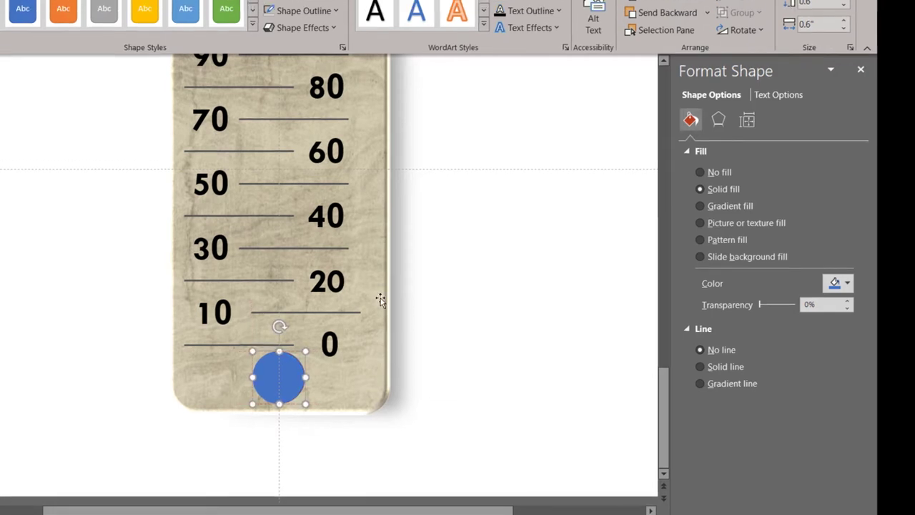
pyautogui.scroll(-2, 380, 301)
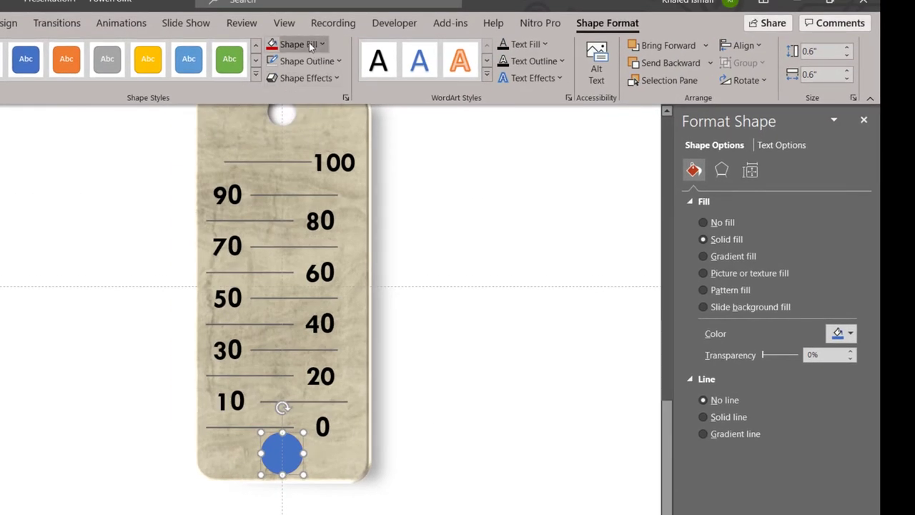
# - Give the top circle a two-stop gradient fill with white and very light stops
pyautogui.click(733, 256)
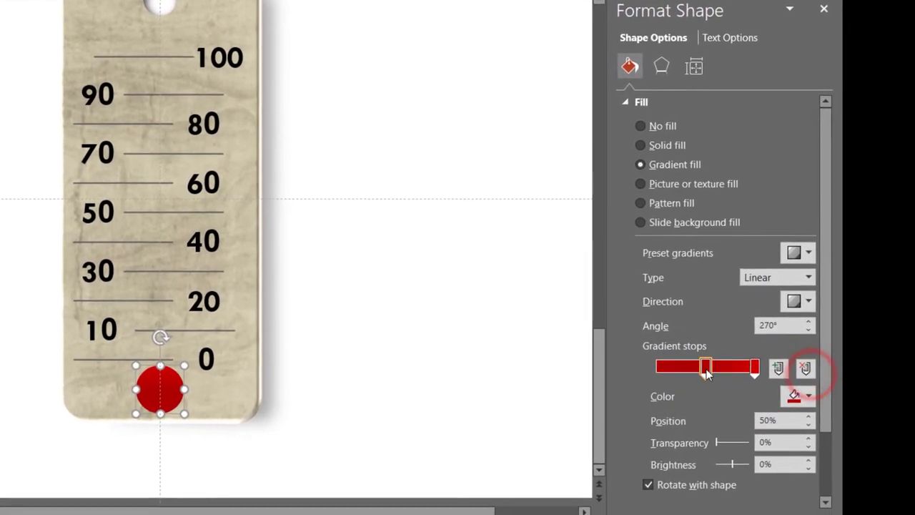
pyautogui.click(848, 434)
pyautogui.click(754, 369)
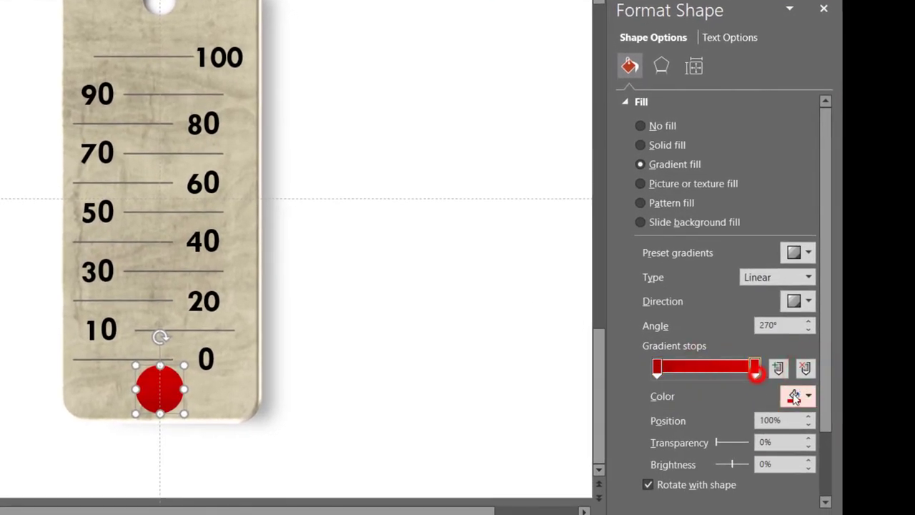
pyautogui.click(801, 396)
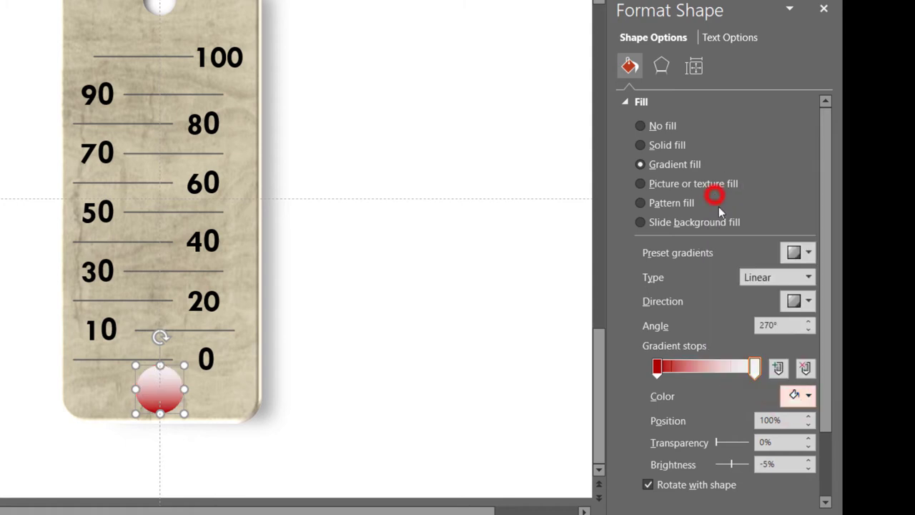
pyautogui.click(713, 198)
pyautogui.click(658, 367)
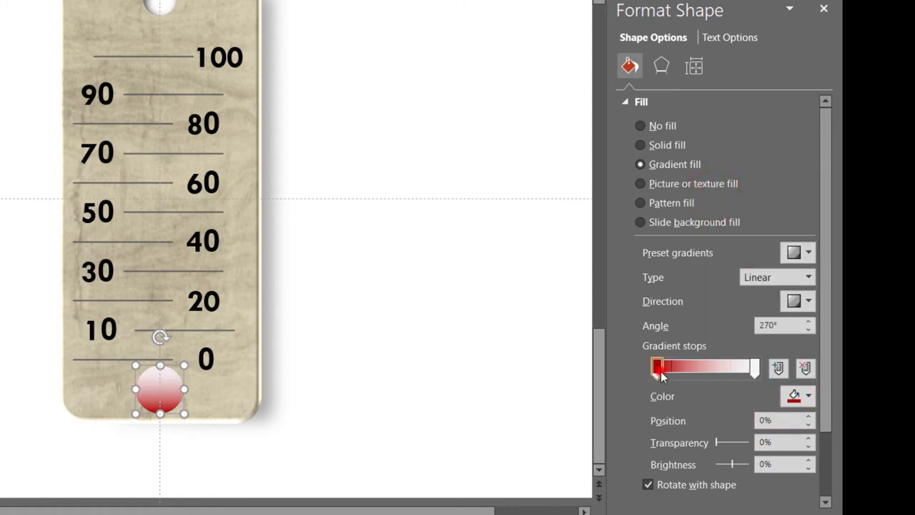
pyautogui.click(801, 397)
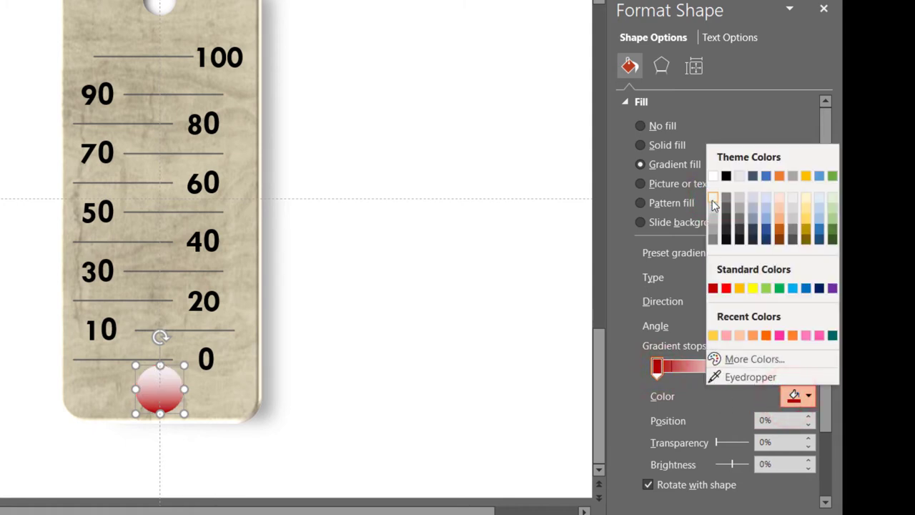
pyautogui.click(712, 199)
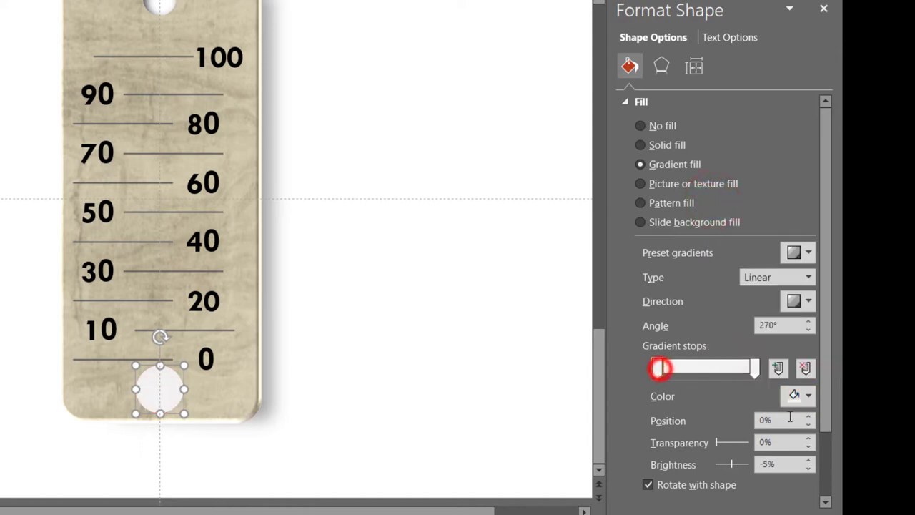
# - Make the start stop largely transparent and the light-tinted end stop slightly transparent
pyautogui.moveTo(718, 443); pyautogui.dragTo(738, 440)
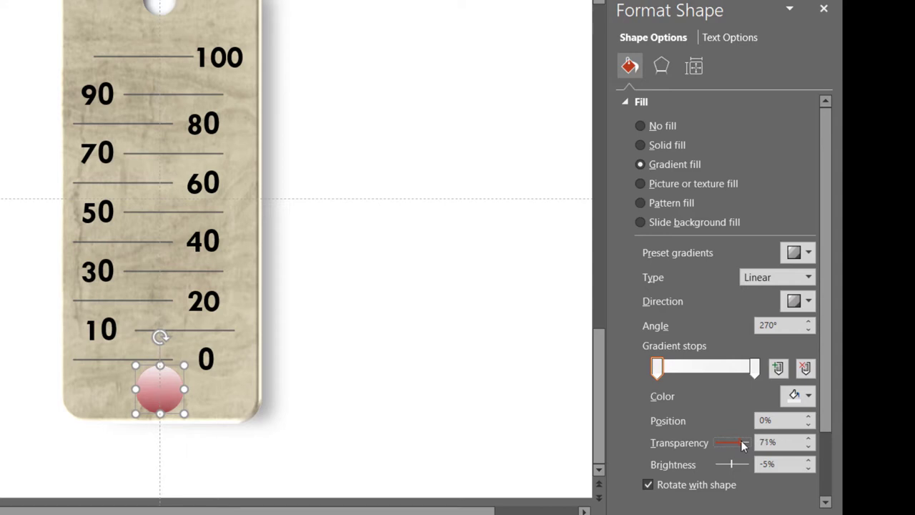
pyautogui.moveTo(742, 444); pyautogui.dragTo(746, 444)
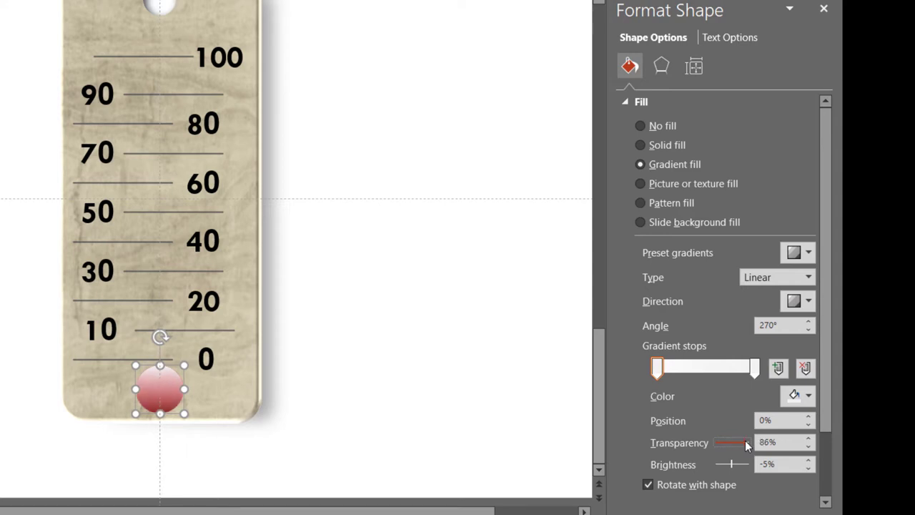
pyautogui.click(755, 369)
pyautogui.click(793, 396)
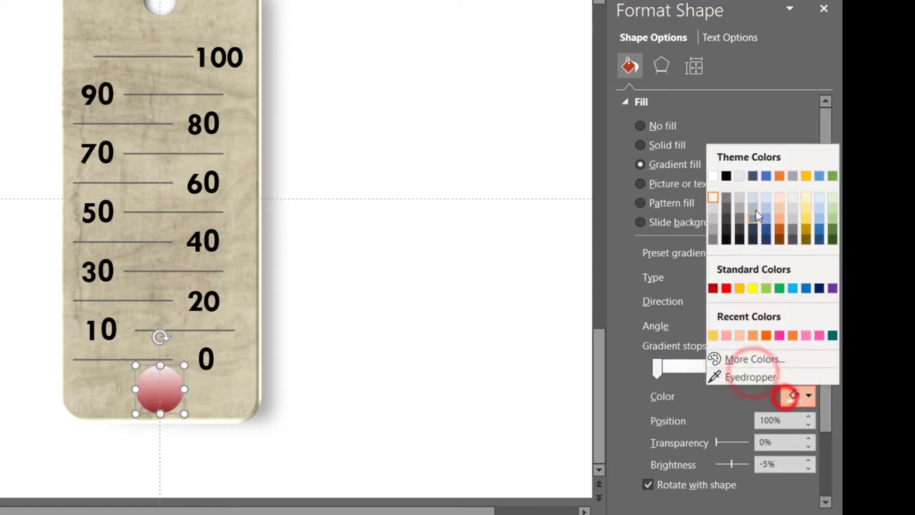
pyautogui.click(713, 199)
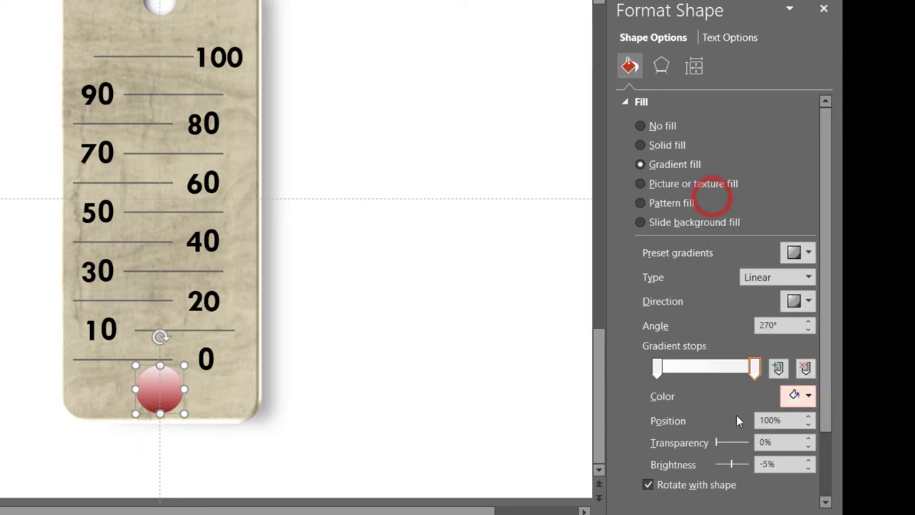
pyautogui.moveTo(719, 444); pyautogui.dragTo(725, 442)
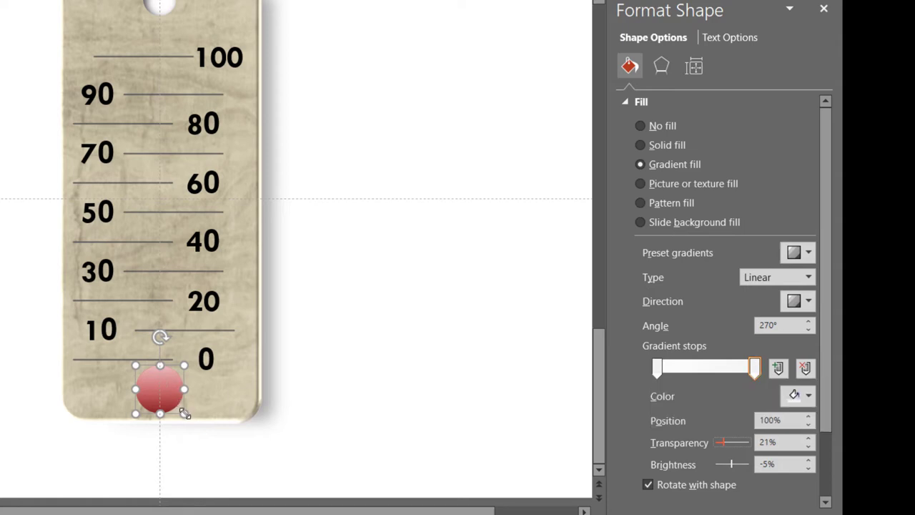
# - Resize the highlight over the bulb and raise transparencies, the start stop to 100%
pyautogui.moveTo(184, 415); pyautogui.dragTo(166, 390)
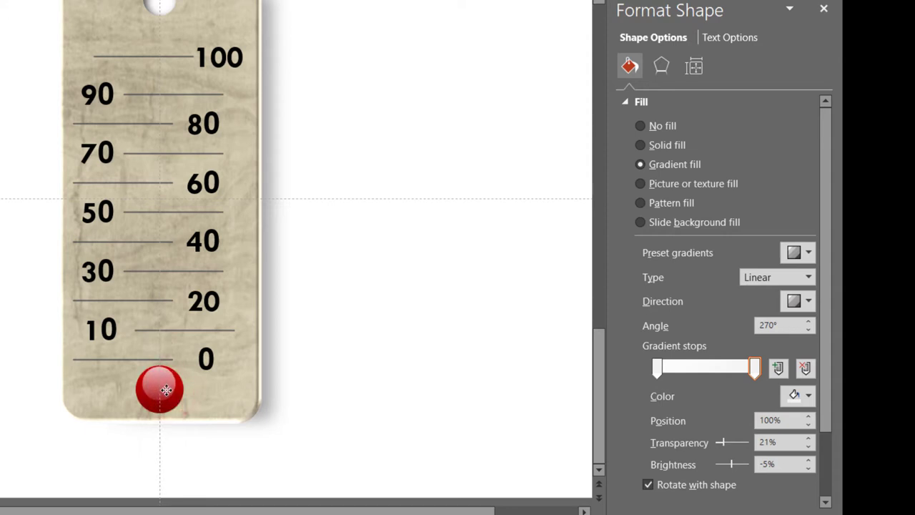
pyautogui.moveTo(165, 390); pyautogui.dragTo(165, 390)
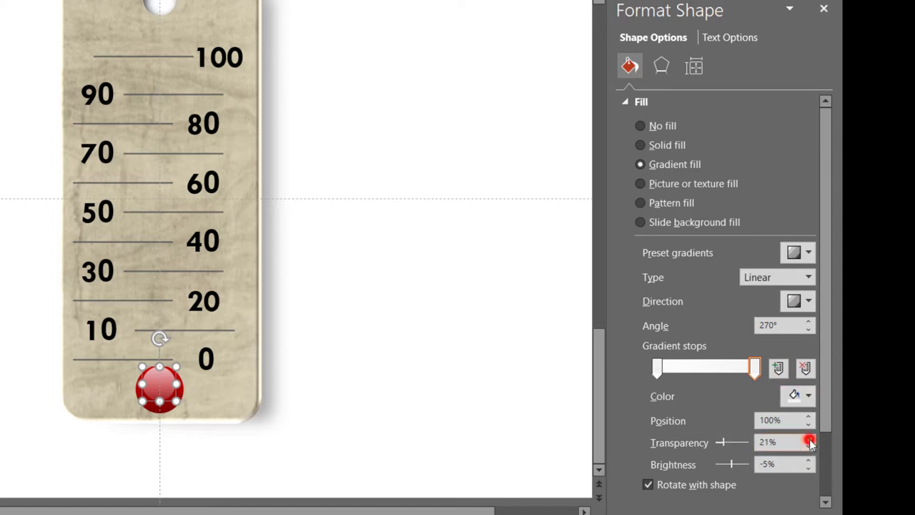
pyautogui.moveTo(810, 441); pyautogui.dragTo(810, 441)
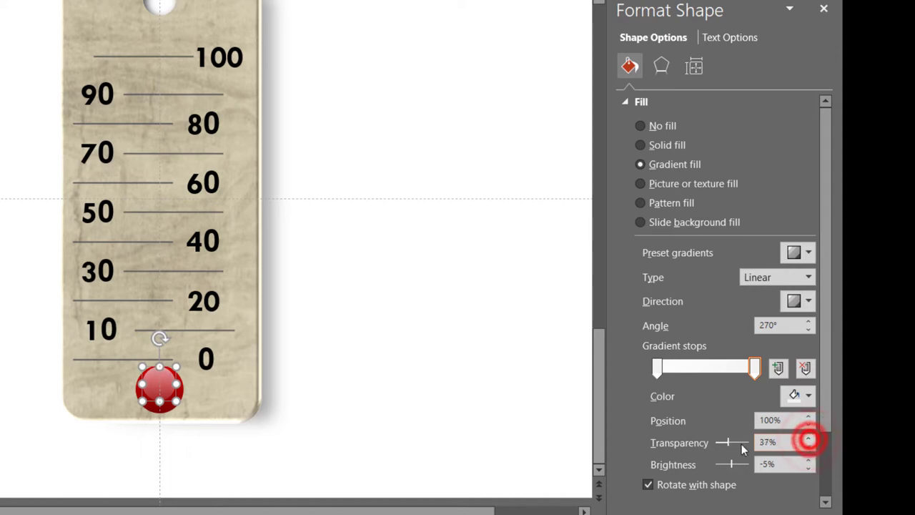
pyautogui.moveTo(728, 441); pyautogui.dragTo(732, 442)
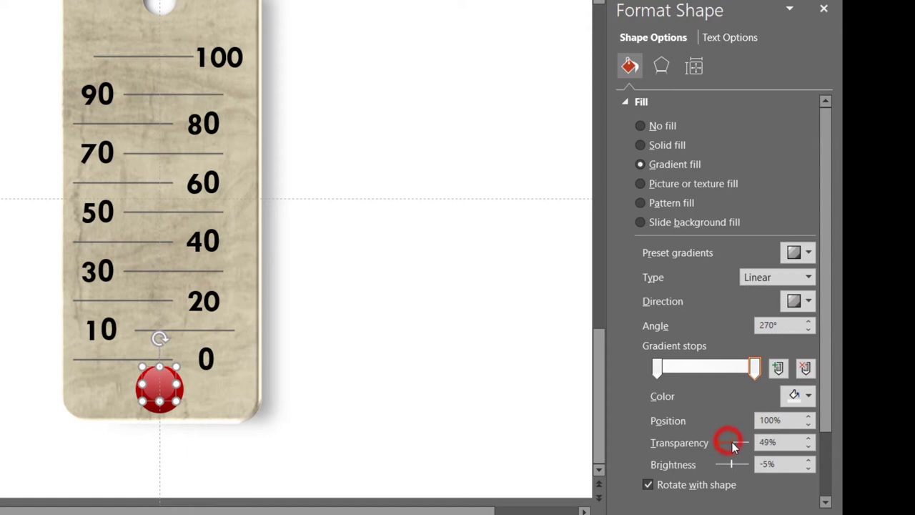
pyautogui.click(660, 369)
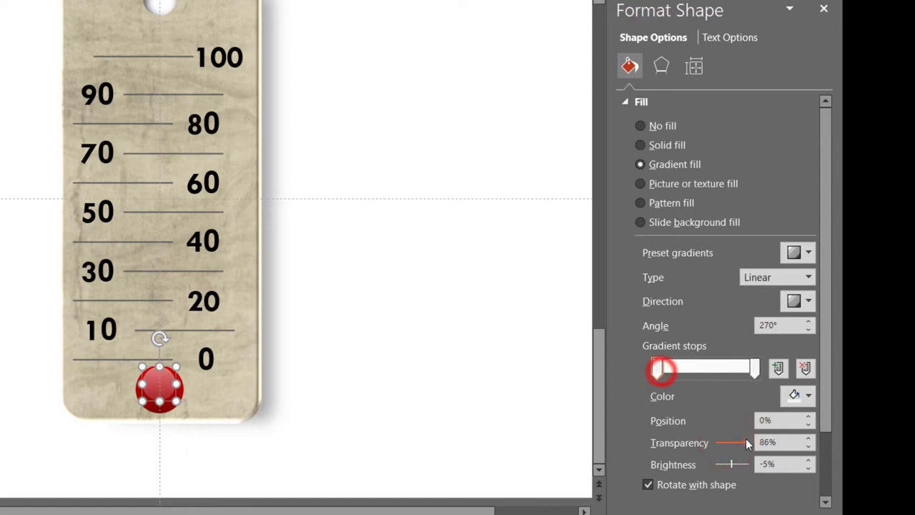
pyautogui.click(746, 443)
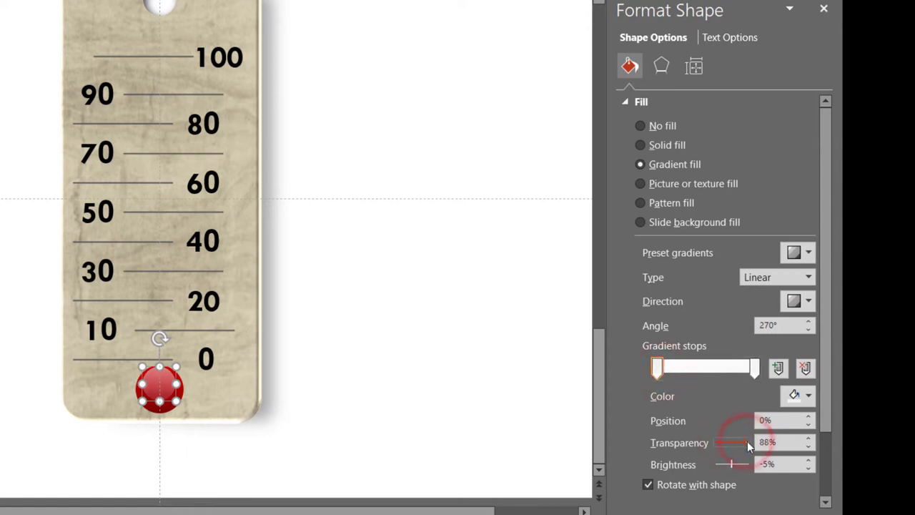
pyautogui.moveTo(747, 444); pyautogui.dragTo(756, 445)
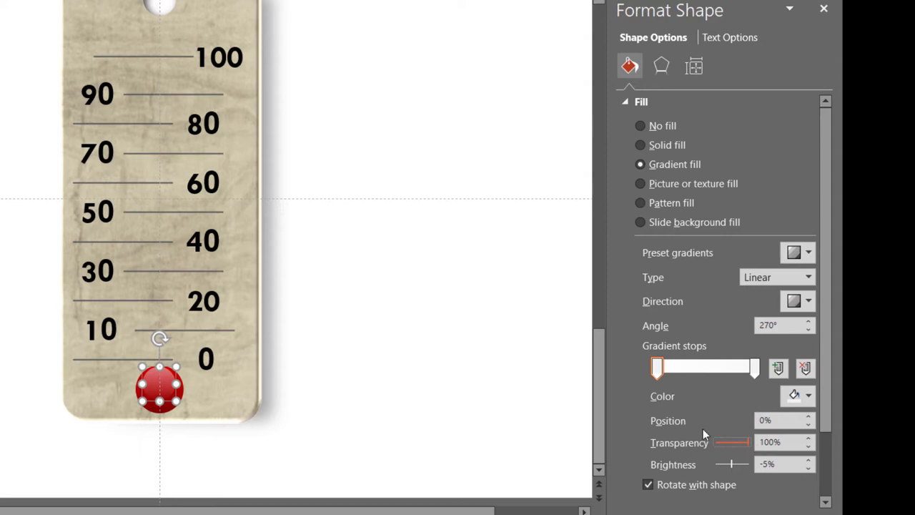
pyautogui.click(44, 480)
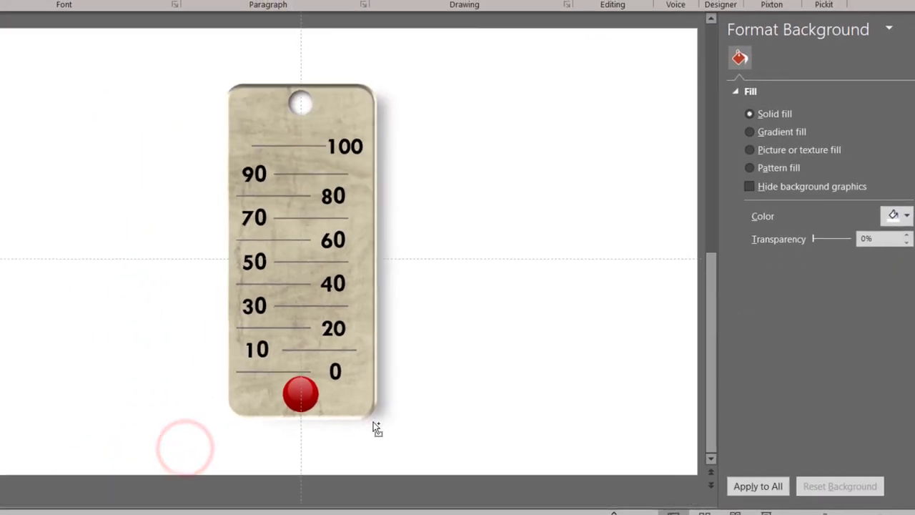
# - Shift the white highlight slightly right inside the red bulb, then select the bulb
pyautogui.scroll(3, 354, 411)
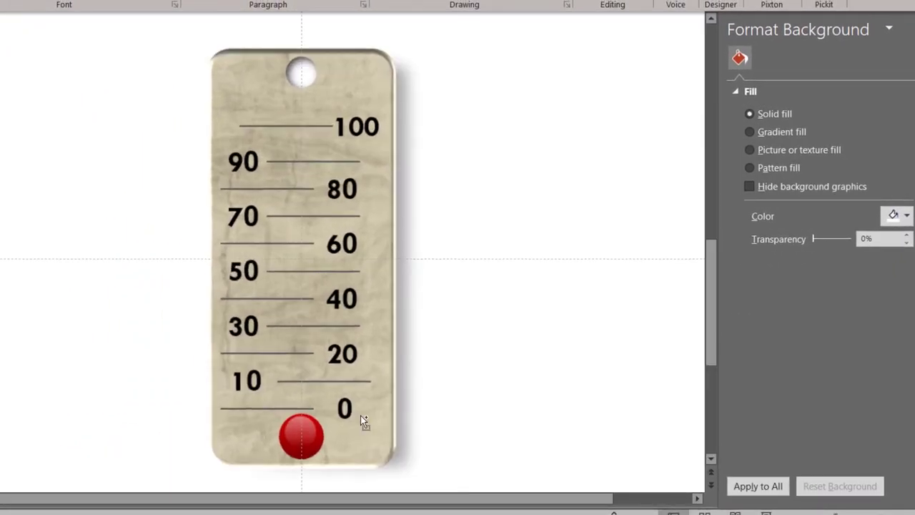
pyautogui.scroll(-5, 466, 413)
pyautogui.scroll(-3, 466, 416)
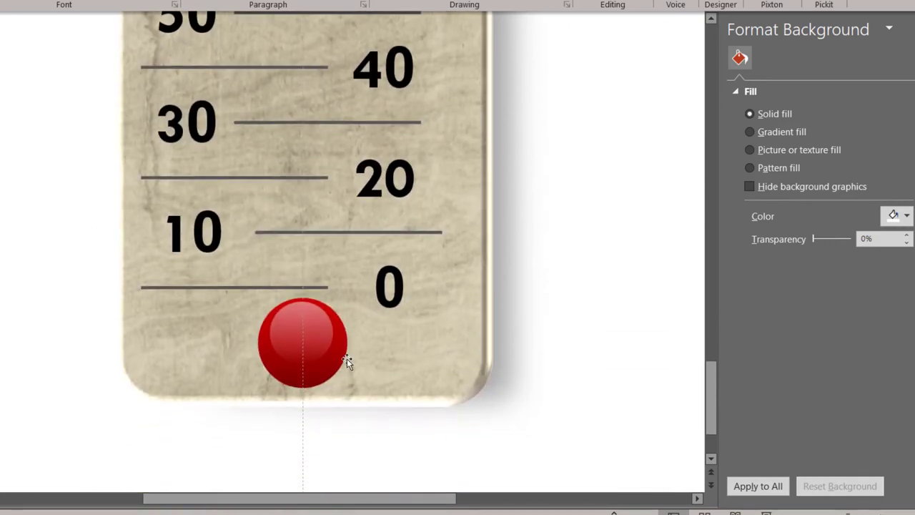
pyautogui.moveTo(303, 326); pyautogui.dragTo(310, 326)
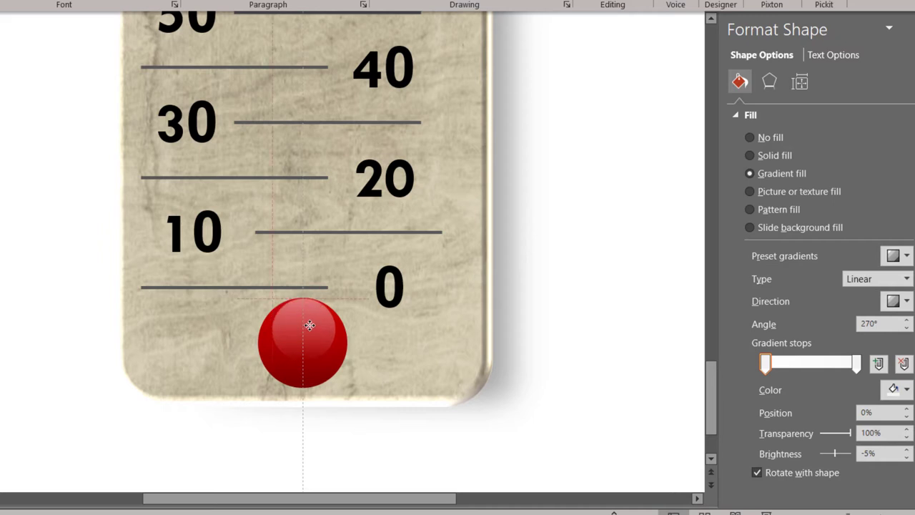
pyautogui.scroll(-4, 574, 404)
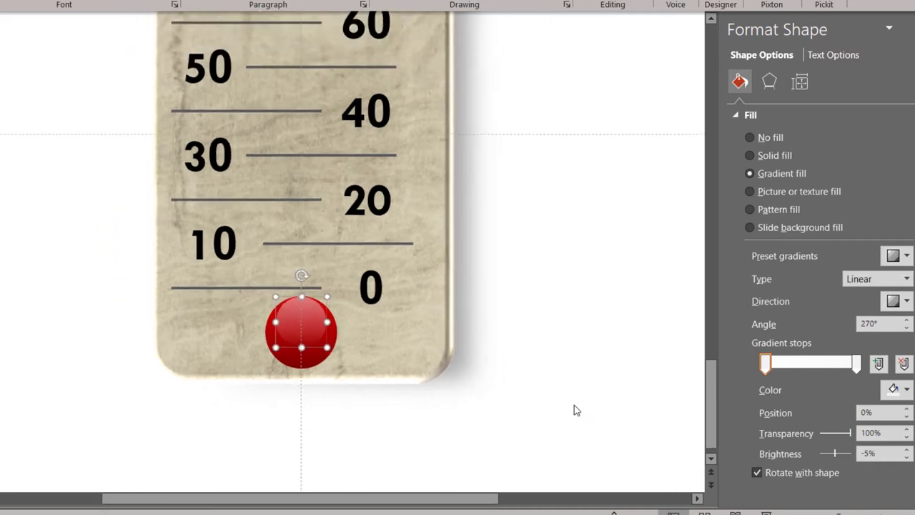
pyautogui.scroll(2, 575, 405)
pyautogui.scroll(2, 575, 407)
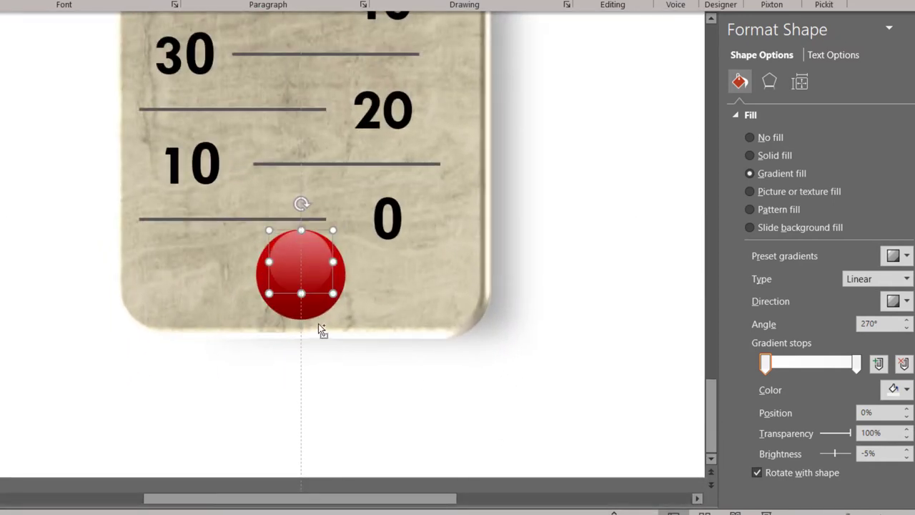
pyautogui.press('Tab')
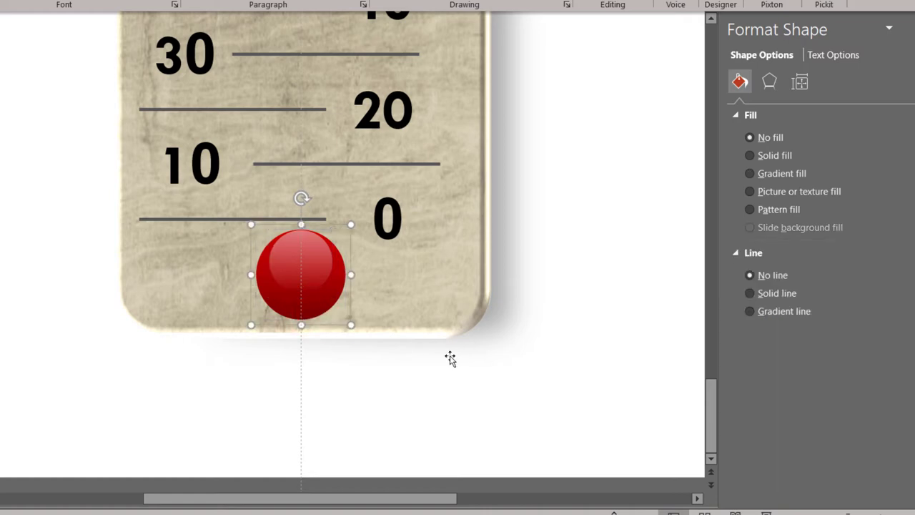
pyautogui.scroll(-3, 549, 390)
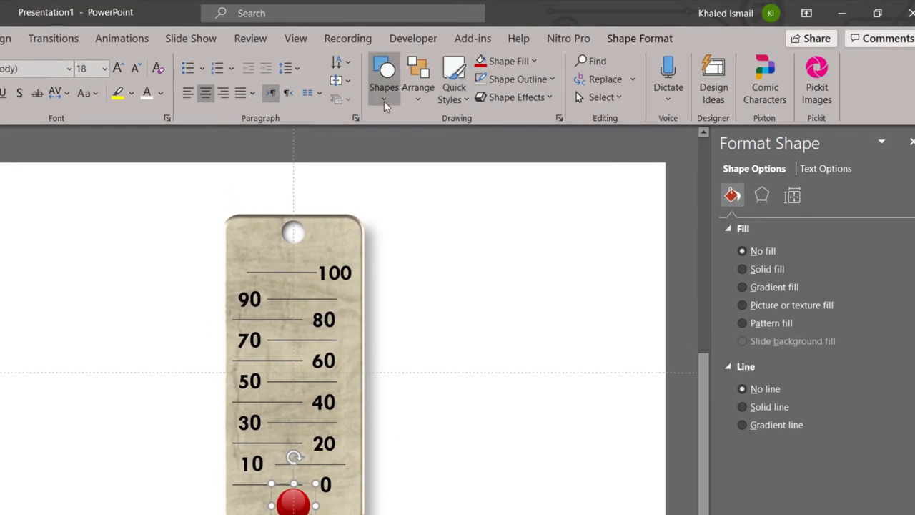
# - Draw a tall rectangle with fully rounded ends, widen it to 0.6", and place it over the scale
pyautogui.click(384, 100)
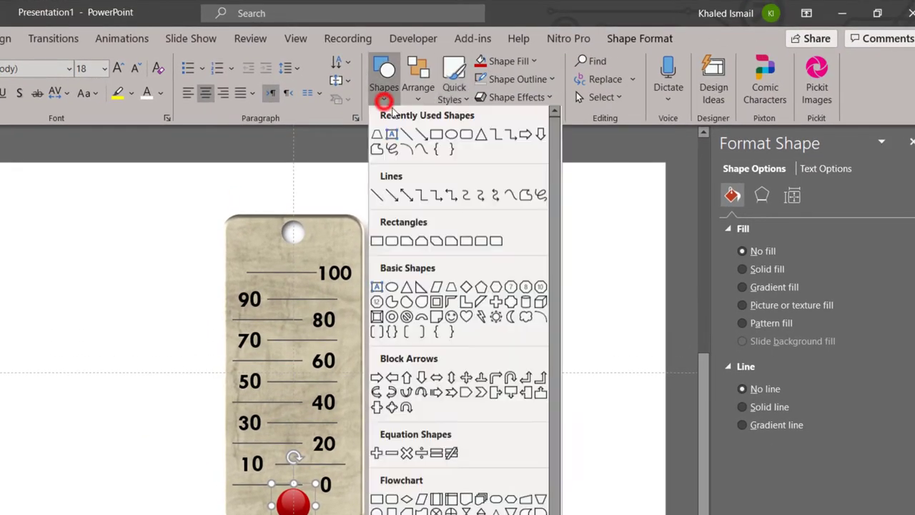
pyautogui.click(465, 135)
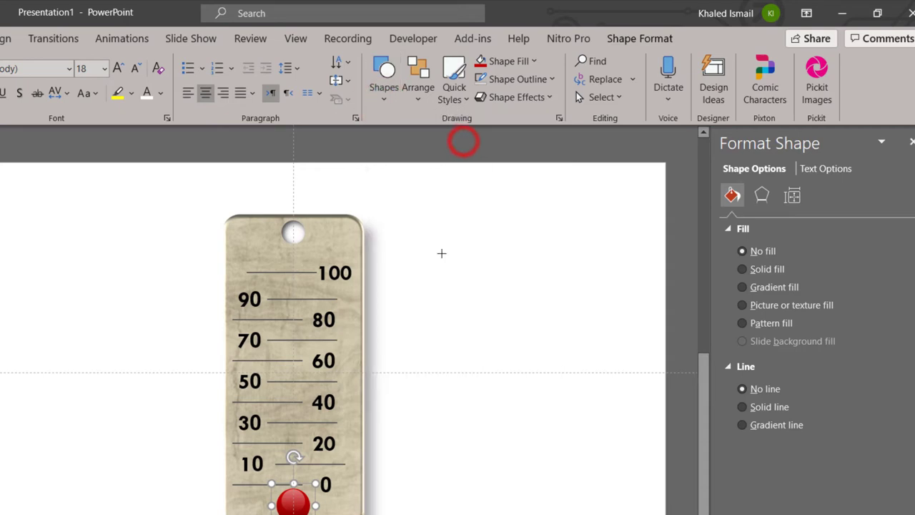
pyautogui.moveTo(444, 276); pyautogui.dragTo(447, 468)
pyautogui.moveTo(430, 219); pyautogui.dragTo(454, 254)
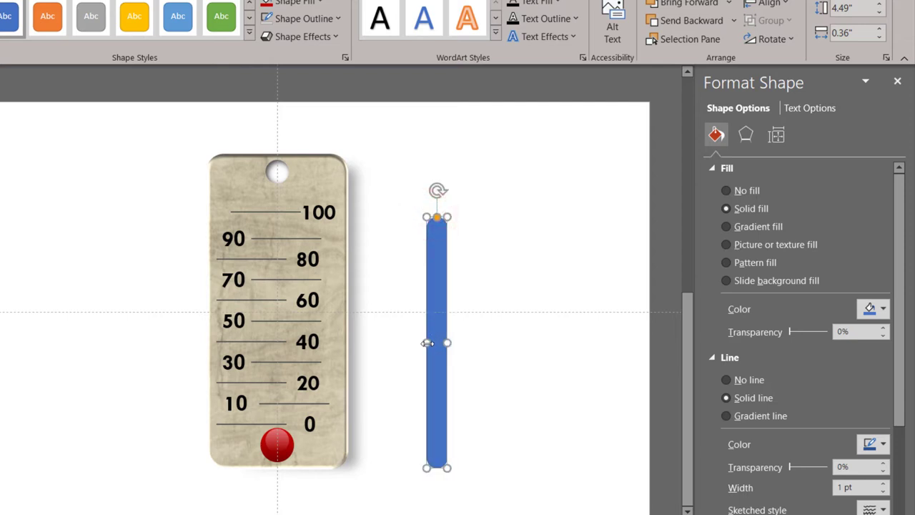
pyautogui.moveTo(427, 343); pyautogui.dragTo(421, 343)
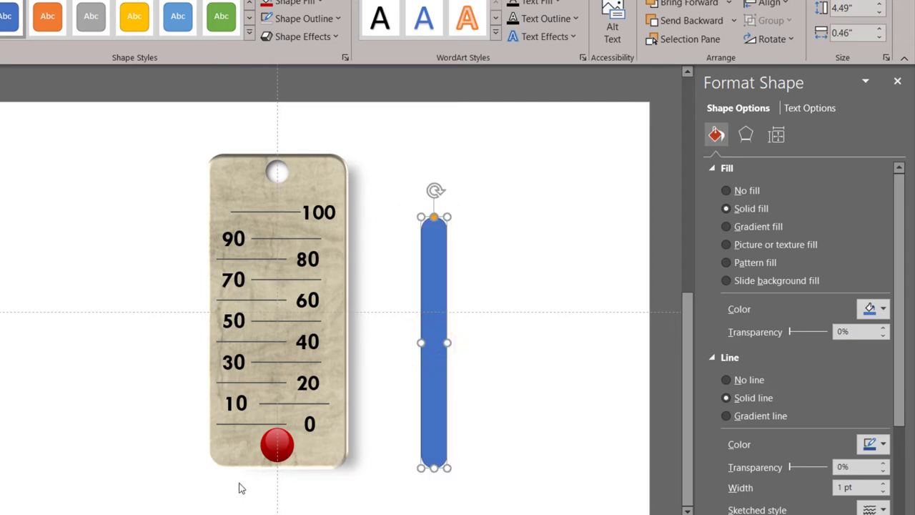
pyautogui.moveTo(433, 408); pyautogui.dragTo(295, 386)
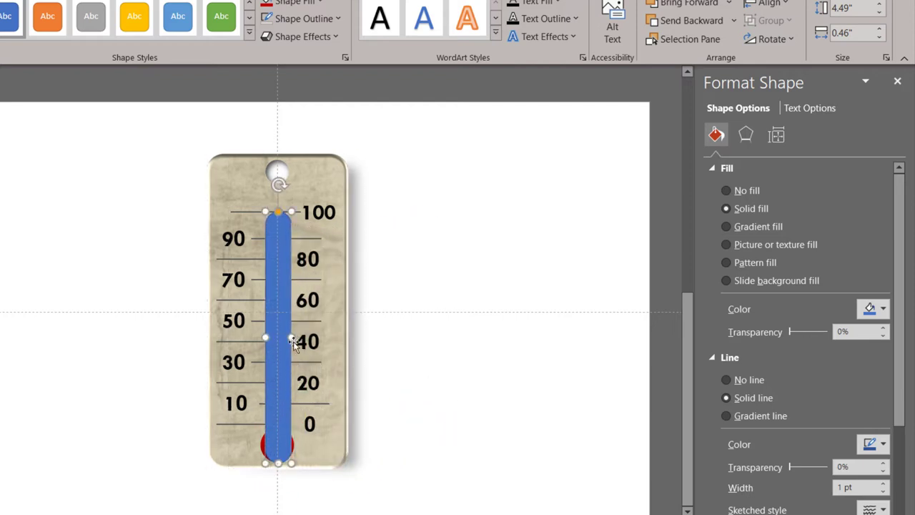
pyautogui.moveTo(291, 339)
pyautogui.mouseDown()
pyautogui.moveTo(299, 339)
pyautogui.moveTo(289, 348)
pyautogui.mouseUp()
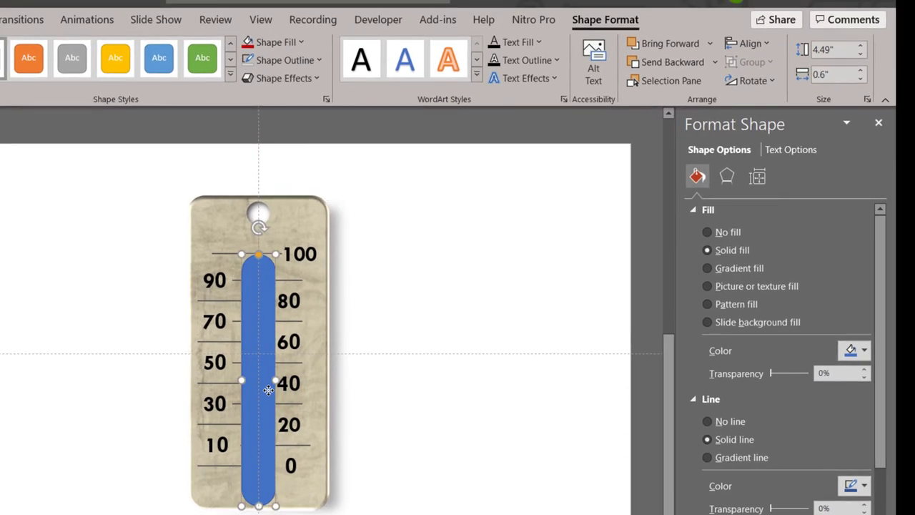
# - Bring the red bulb in front of the tube and recentre the tube on the guide
pyautogui.moveTo(268, 390); pyautogui.dragTo(280, 390)
pyautogui.click(249, 488)
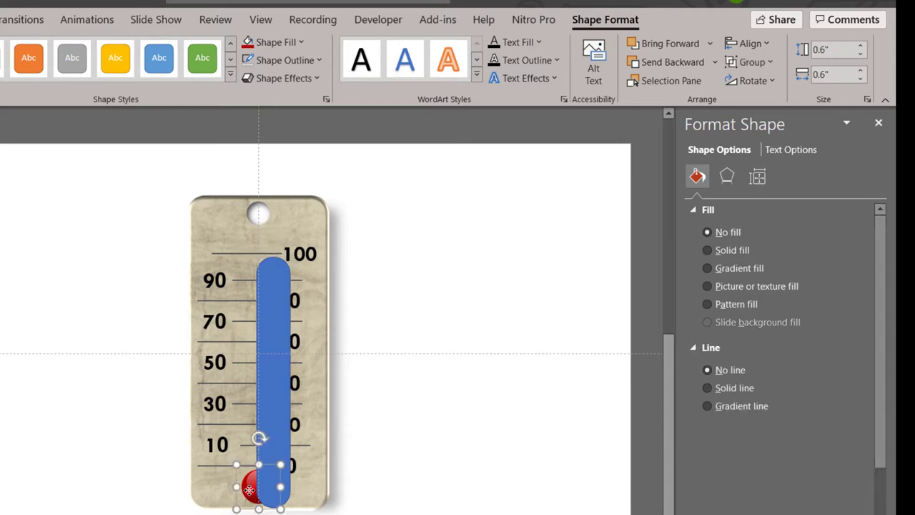
pyautogui.rightClick(249, 488)
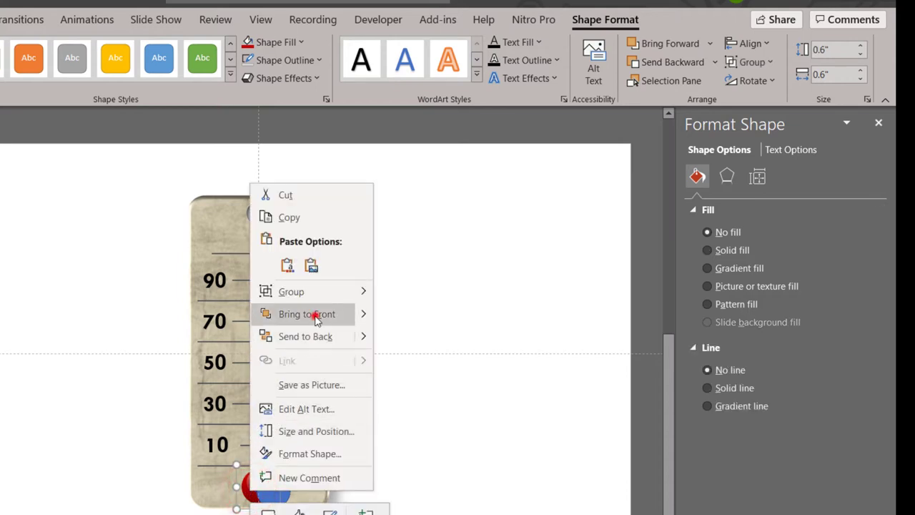
pyautogui.click(317, 319)
pyautogui.click(269, 421)
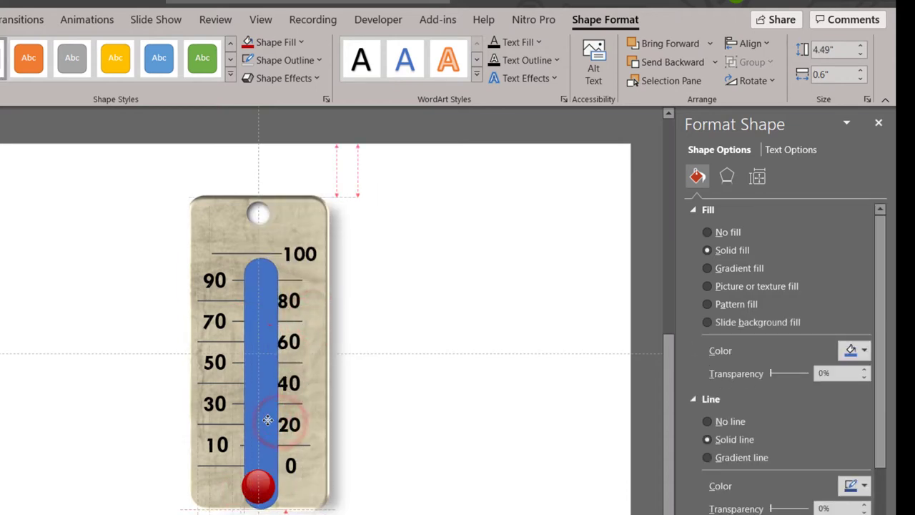
pyautogui.moveTo(268, 420); pyautogui.dragTo(265, 417)
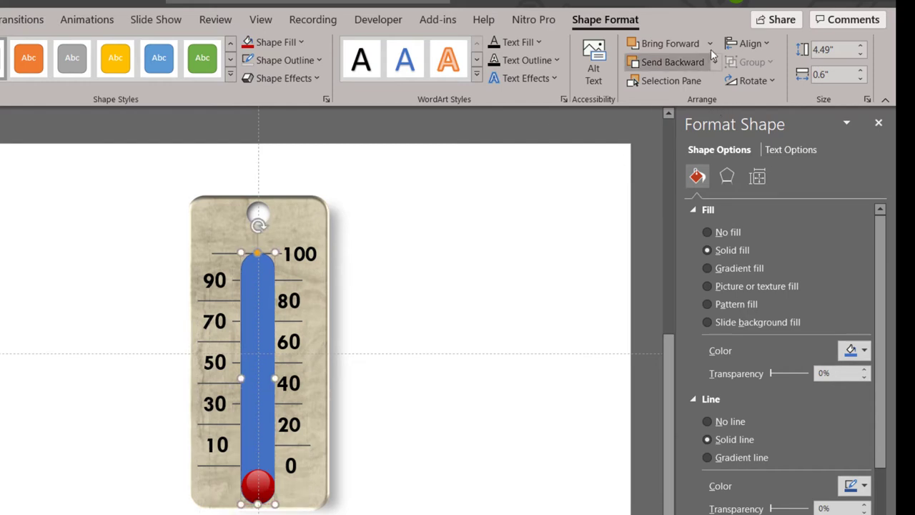
# - Centre the tube horizontally on the slide and set its outline weight to ¾ pt
pyautogui.click(752, 42)
pyautogui.click(778, 89)
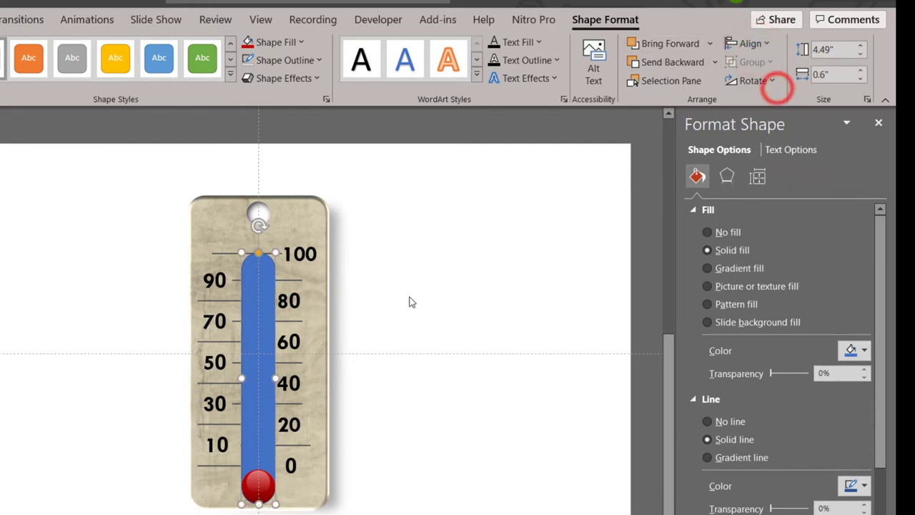
pyautogui.click(306, 63)
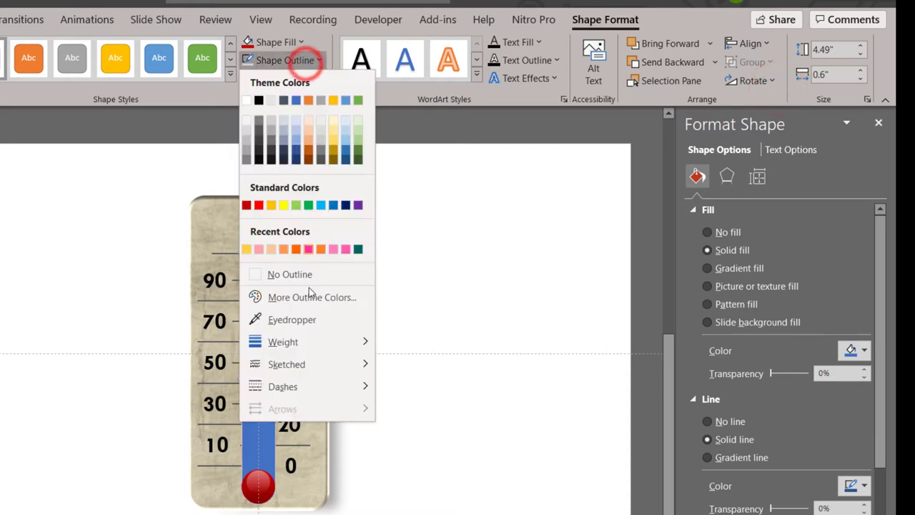
pyautogui.moveTo(307, 339)
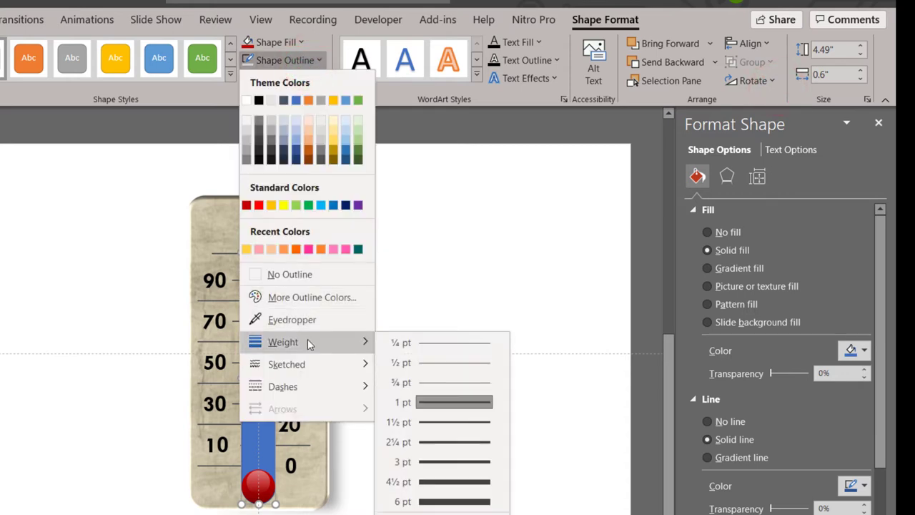
pyautogui.click(442, 382)
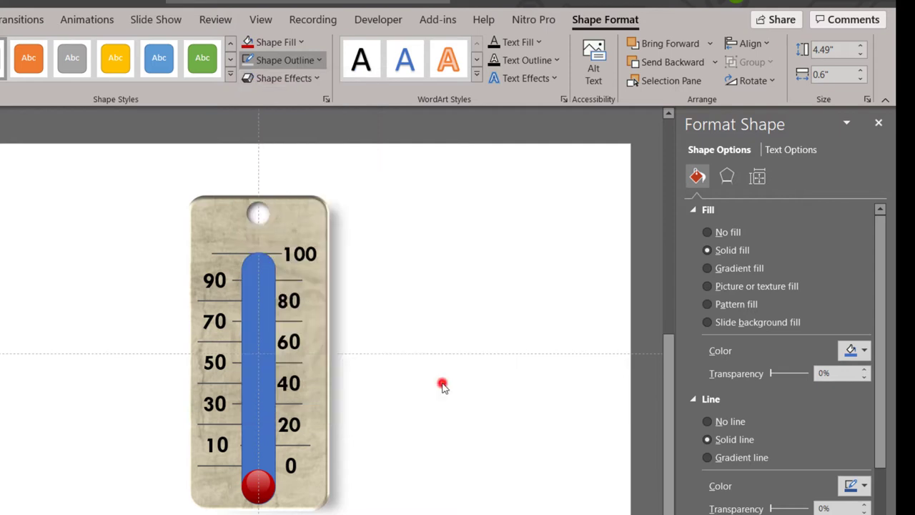
# - Check the tube's outline and fill menus, closing each without further changes
pyautogui.click(280, 60)
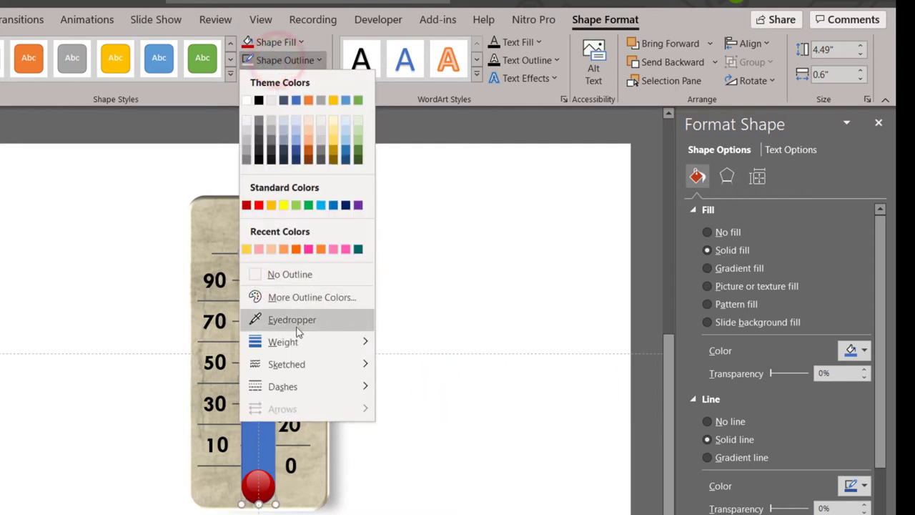
pyautogui.moveTo(298, 339)
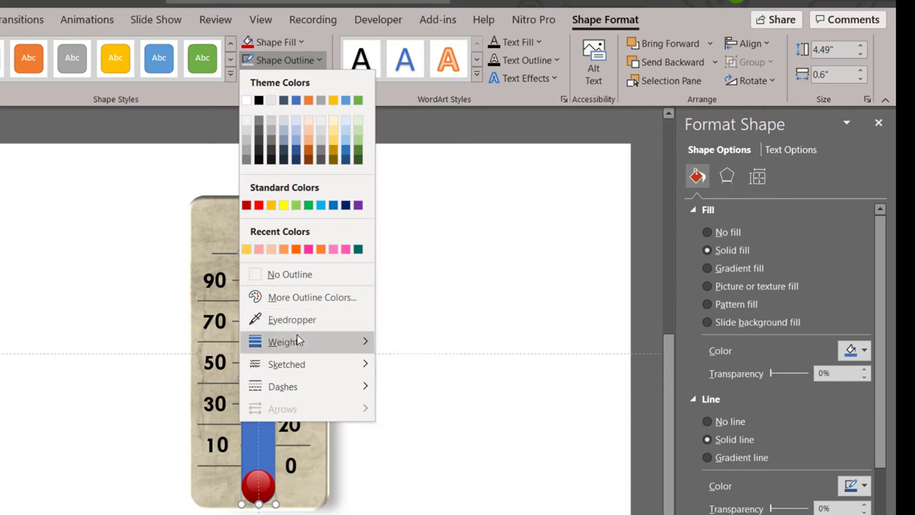
pyautogui.click(276, 42)
pyautogui.click(275, 42)
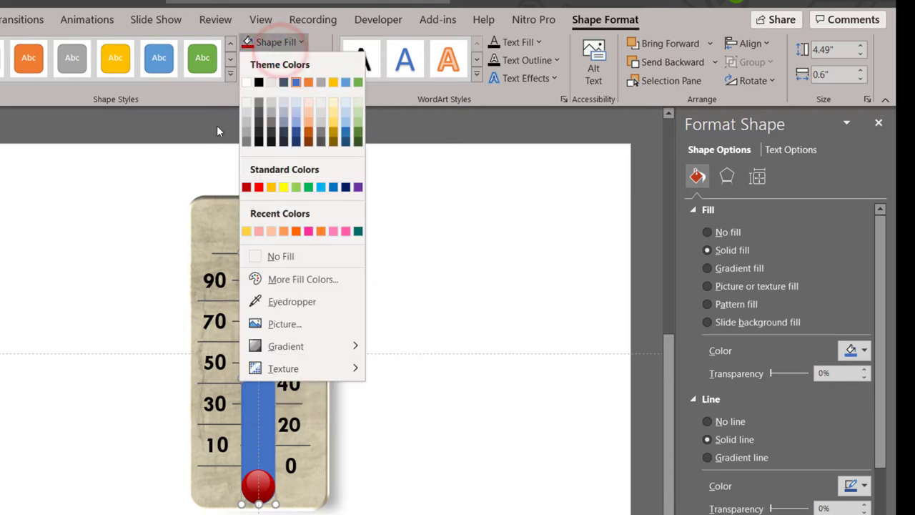
pyautogui.press('Escape')
pyautogui.click(285, 60)
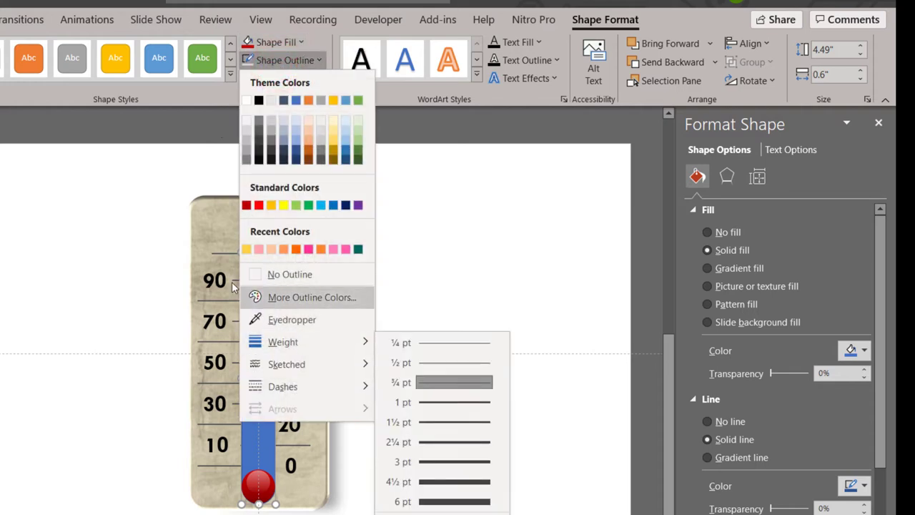
pyautogui.click(173, 170)
pyautogui.click(280, 42)
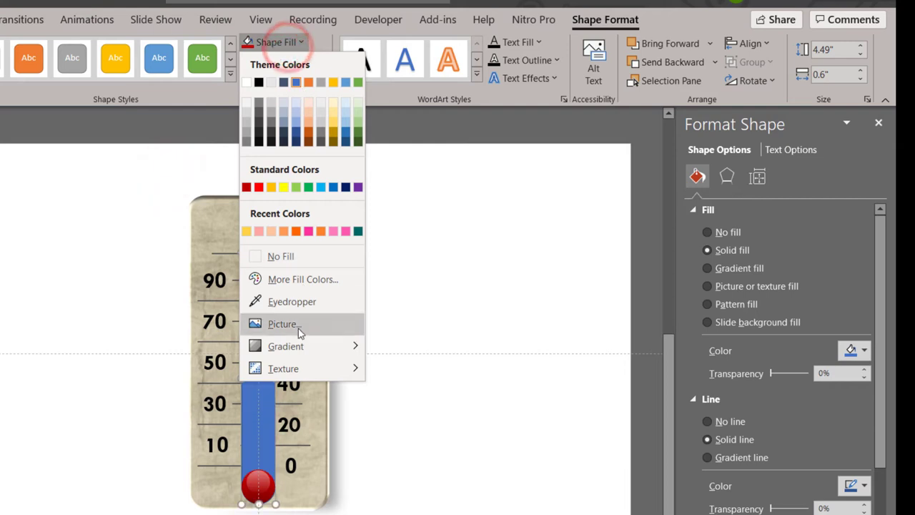
pyautogui.click(178, 127)
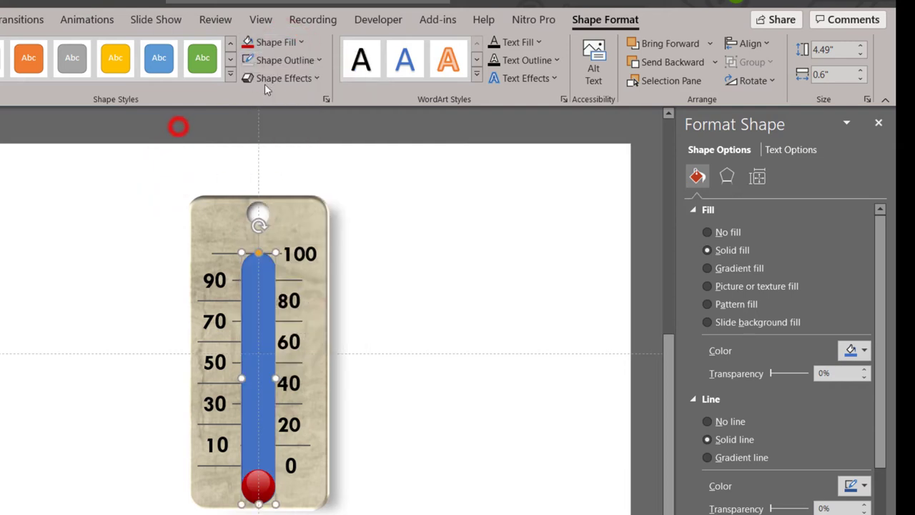
pyautogui.click(277, 61)
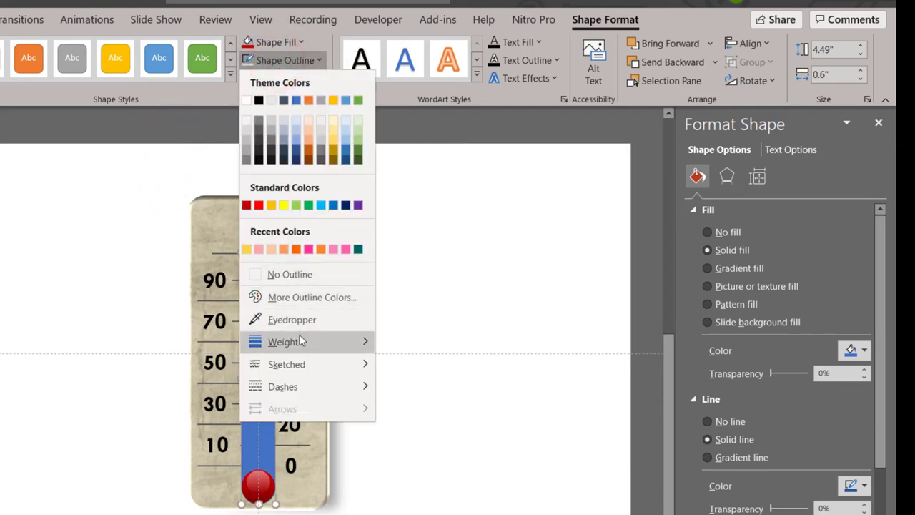
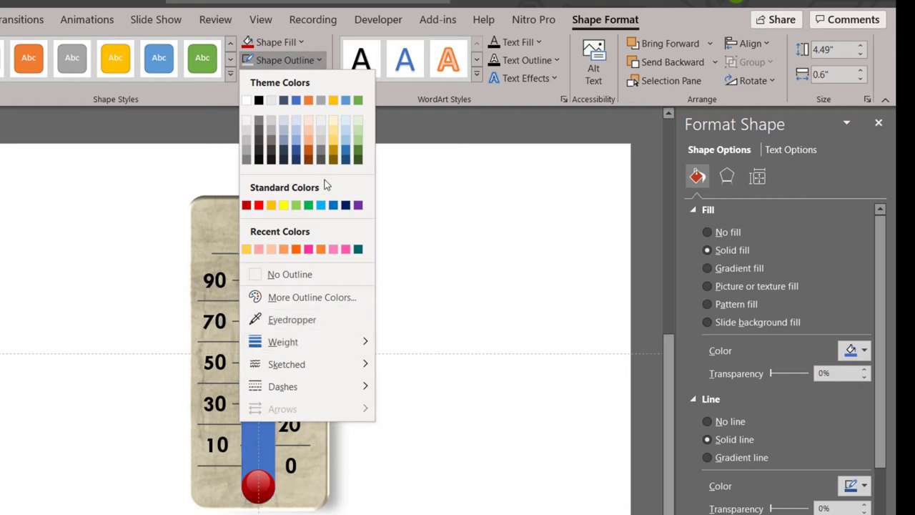
# - Give the tube a light grey outline at 53% transparency and a mostly see-through fill (~80%)
pyautogui.click(248, 140)
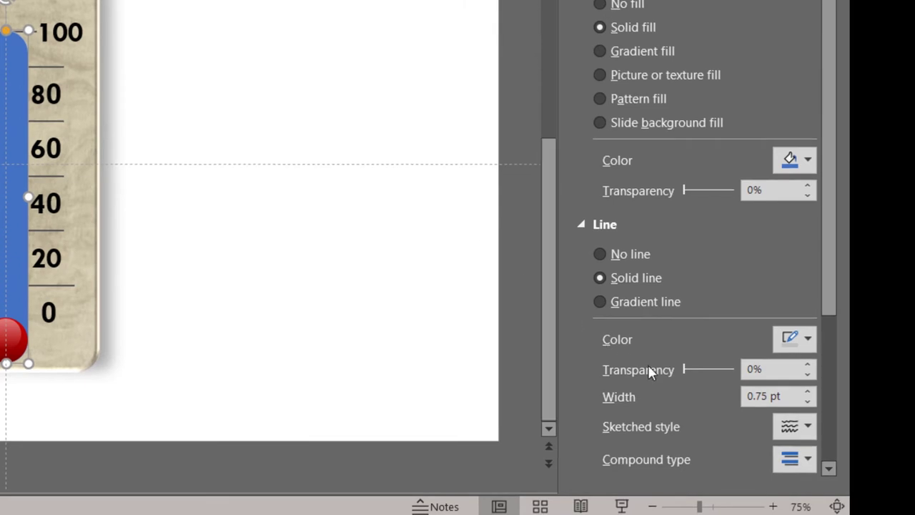
pyautogui.moveTo(685, 372); pyautogui.dragTo(711, 372)
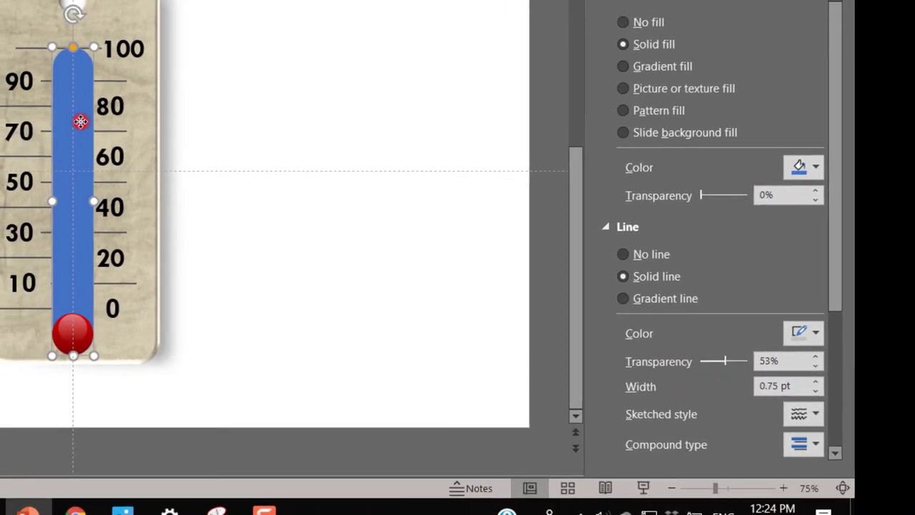
pyautogui.moveTo(703, 198); pyautogui.dragTo(741, 203)
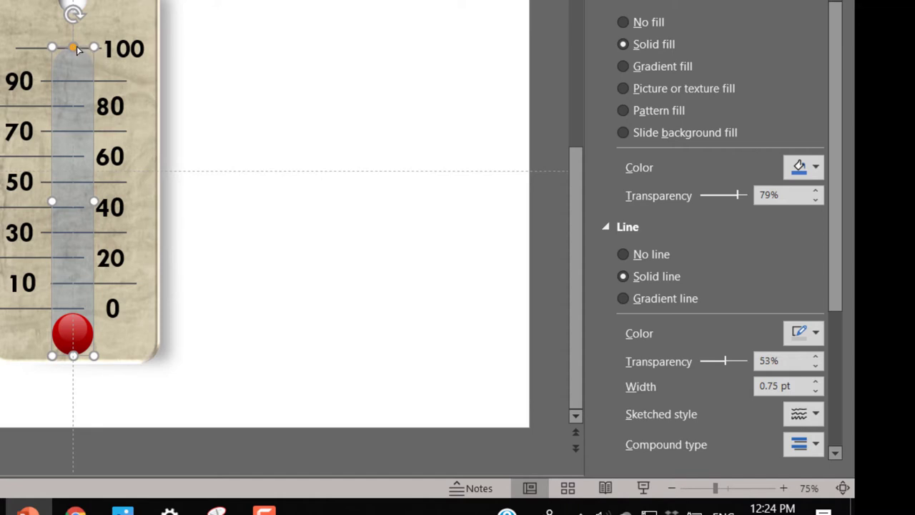
# - Stretch the tube up to the 100 mark and narrow it to fit the scale
pyautogui.moveTo(93, 47); pyautogui.dragTo(91, 29)
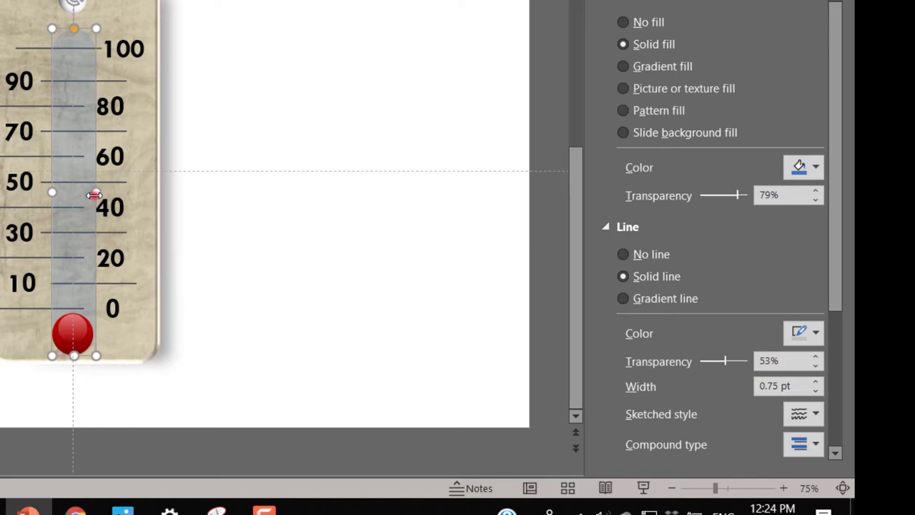
pyautogui.moveTo(95, 195); pyautogui.dragTo(91, 194)
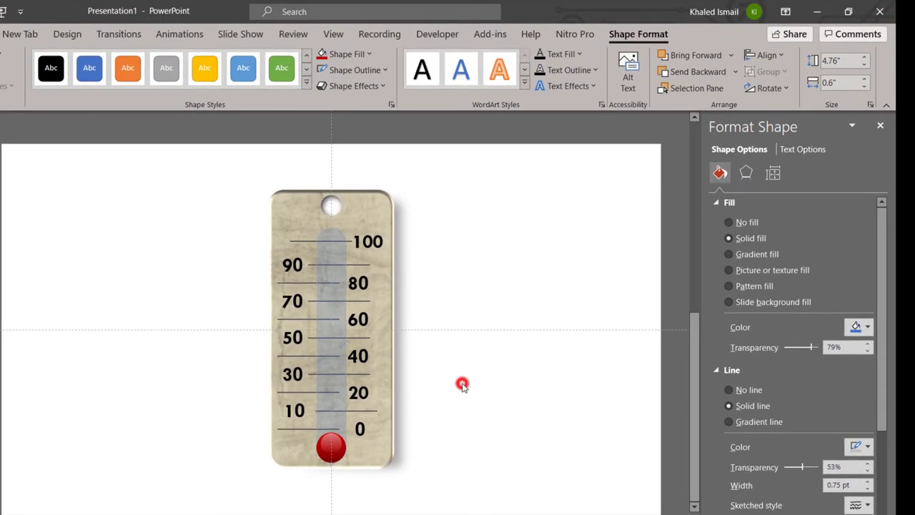
pyautogui.click(462, 385)
# - Set the tube's fill transparency to 89% and group the tube with the red bulb using Ctrl+G
pyautogui.click(333, 334)
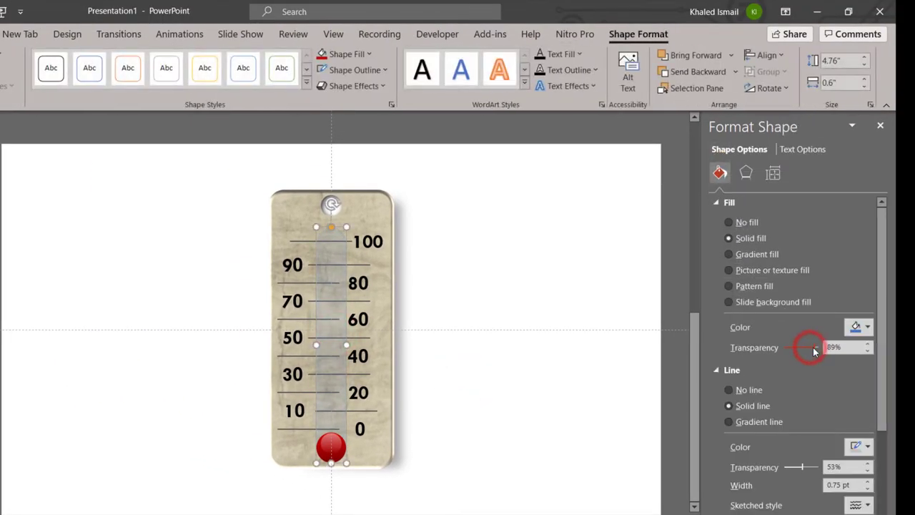
pyautogui.click(549, 319)
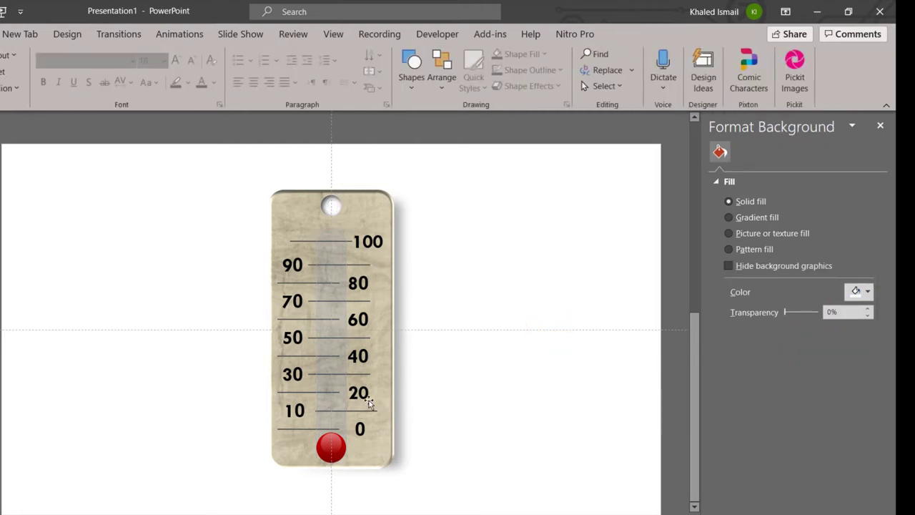
pyautogui.click(337, 398)
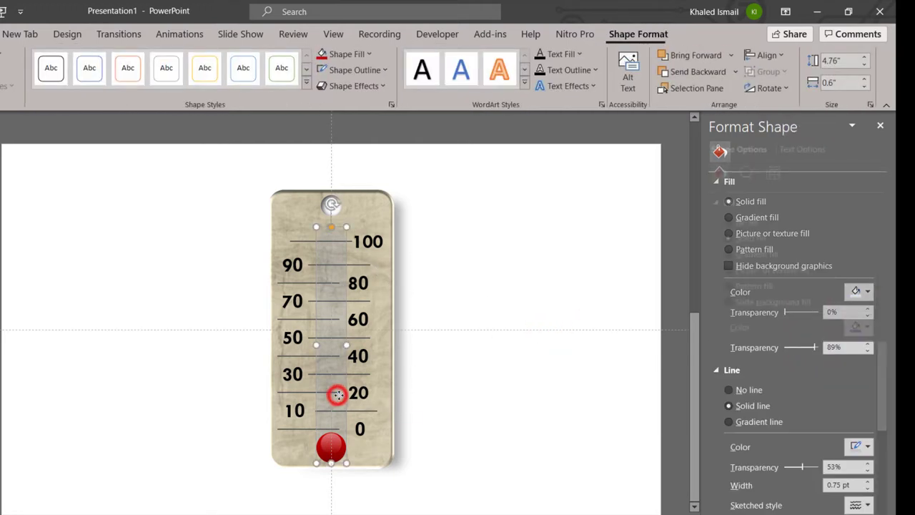
pyautogui.keyDown('shift'); pyautogui.click(342, 452); pyautogui.keyUp('shift')
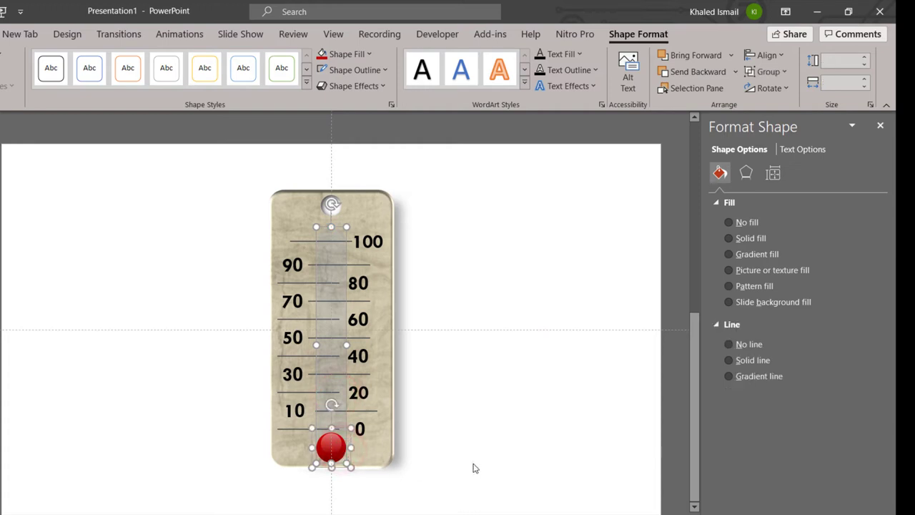
pyautogui.hotkey('ctrl', 'g')
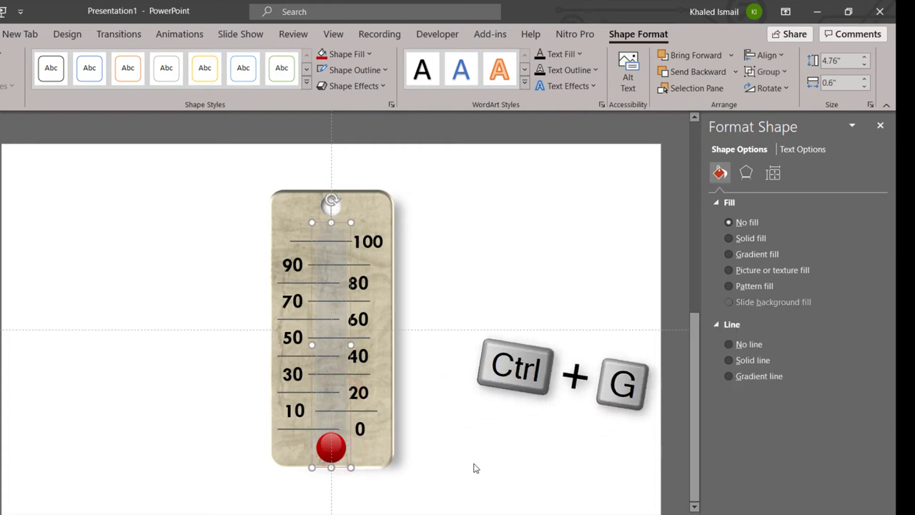
pyautogui.click(453, 438)
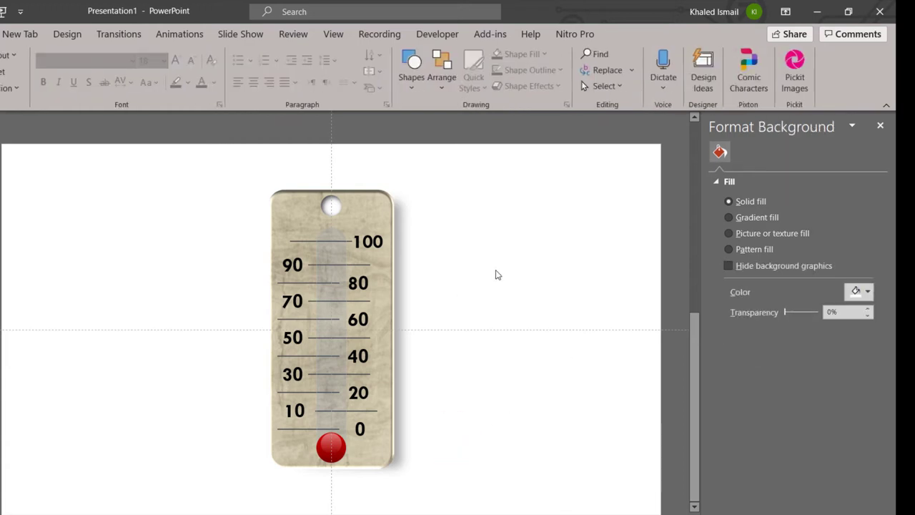
# - Give the tube inside the group a pale theme fill colour at 65% transparency
pyautogui.click(340, 254)
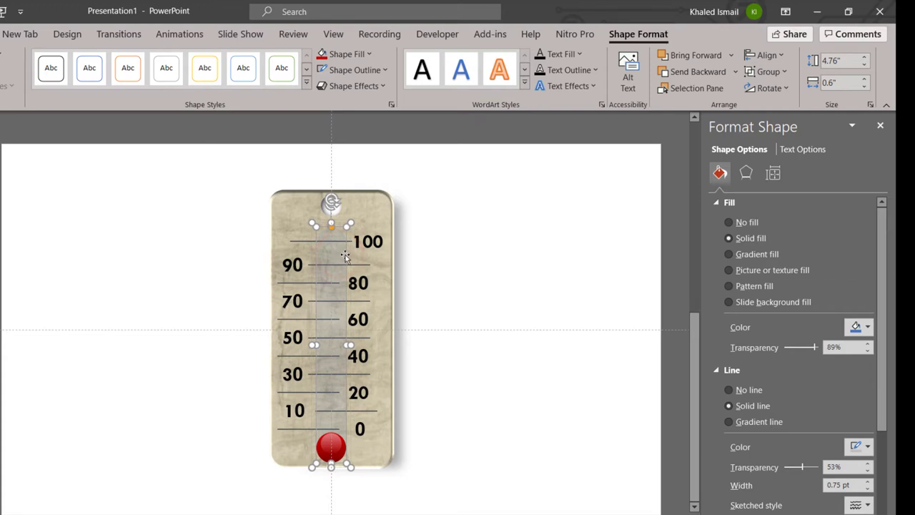
pyautogui.click(857, 326)
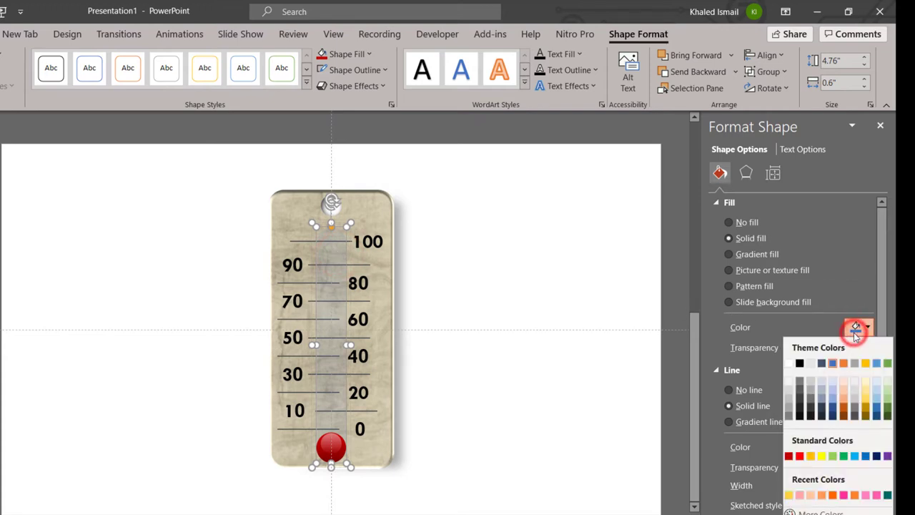
pyautogui.click(821, 364)
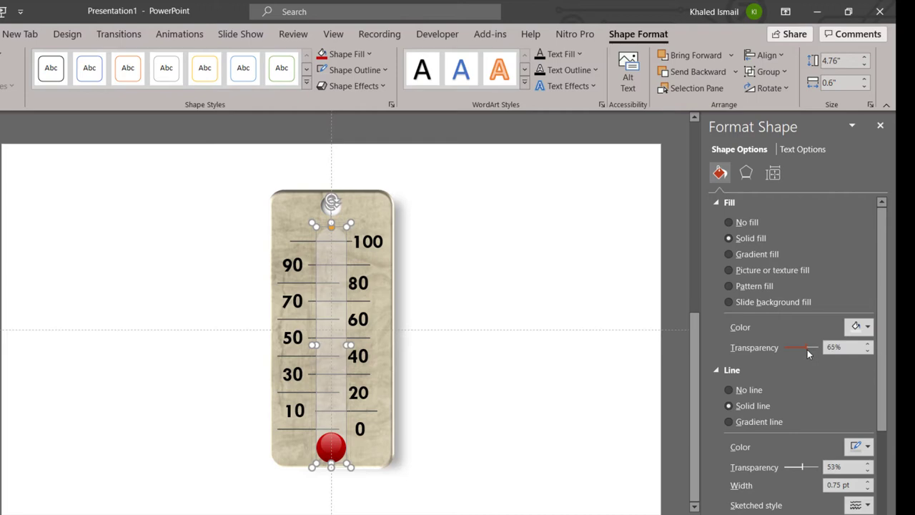
pyautogui.click(567, 330)
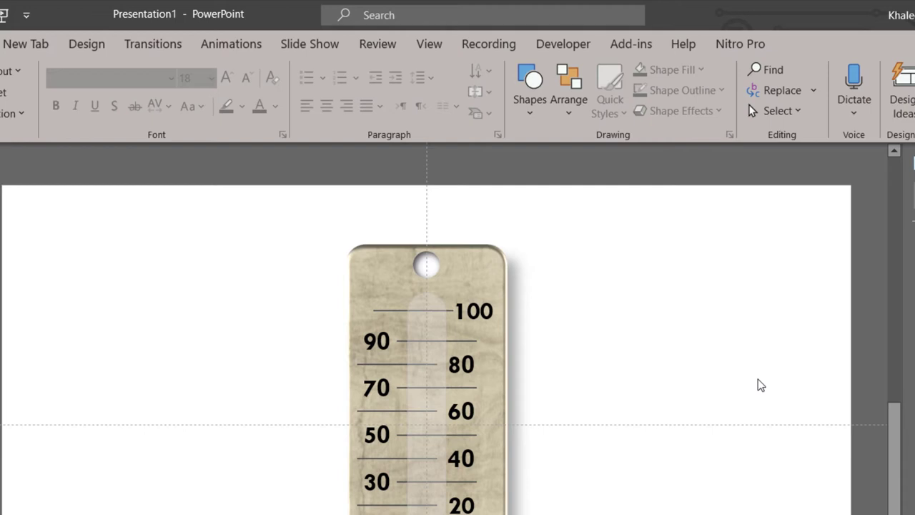
# - Draw a long, thin horizontal rectangle bar on the slide
pyautogui.click(721, 289)
pyautogui.click(530, 108)
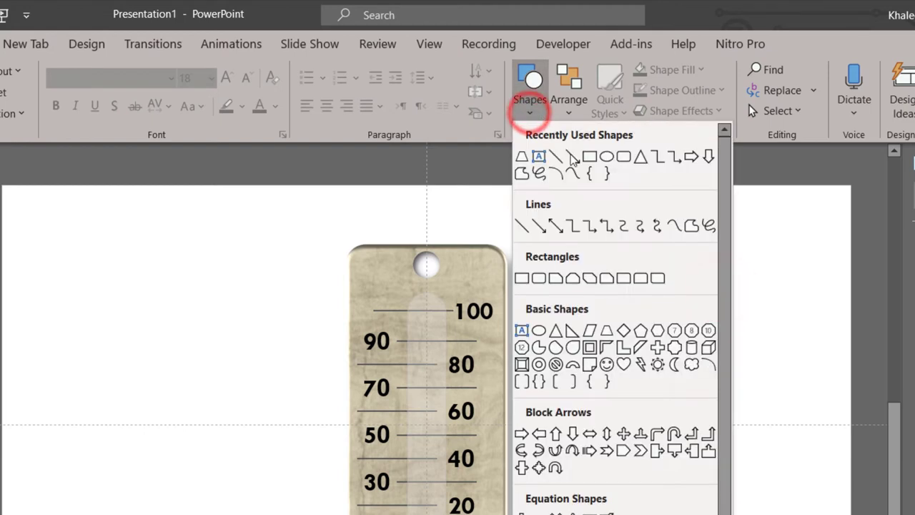
pyautogui.click(522, 159)
pyautogui.moveTo(575, 344); pyautogui.dragTo(818, 347)
pyautogui.moveTo(697, 347); pyautogui.dragTo(697, 349)
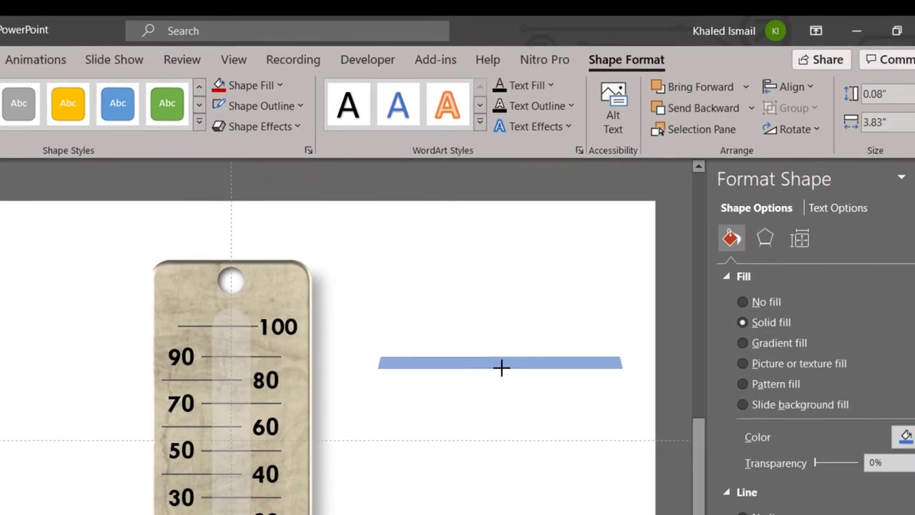
pyautogui.moveTo(697, 349); pyautogui.dragTo(722, 348)
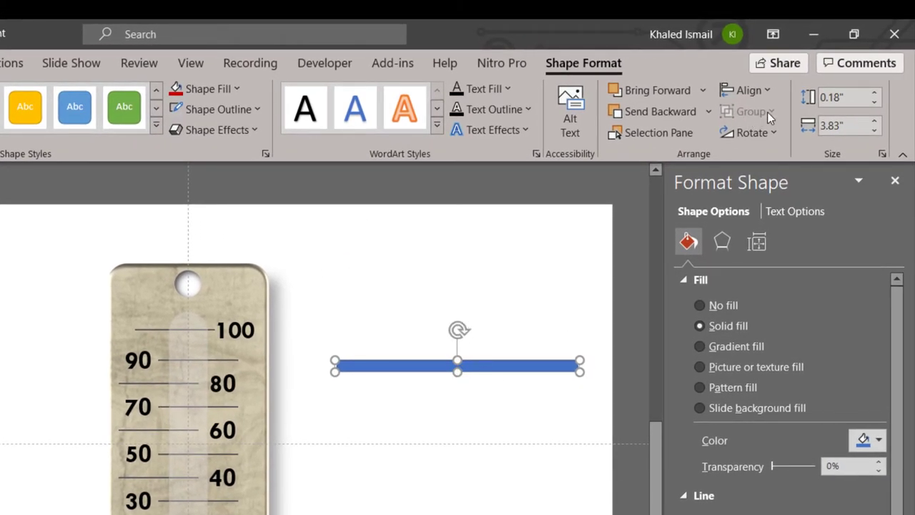
# - Rotate the bar 90° upright and position it just right of the thermometer tube
pyautogui.click(765, 134)
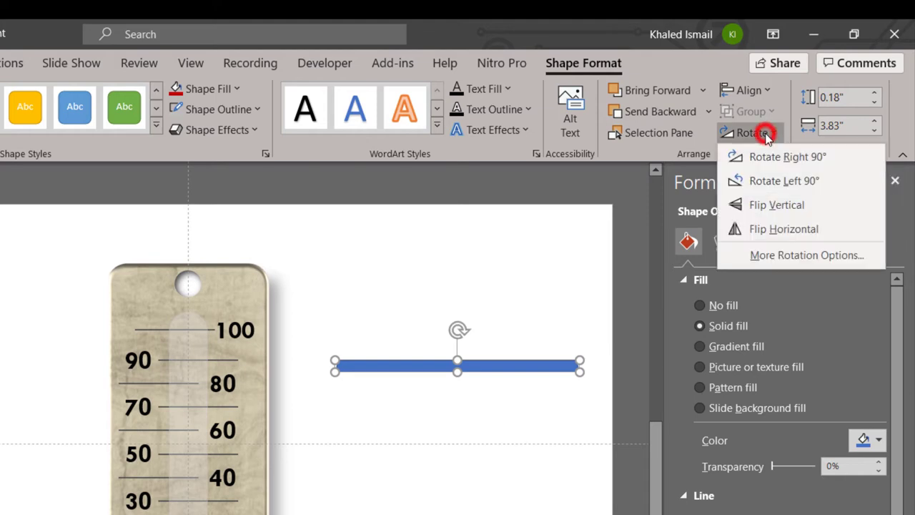
pyautogui.click(766, 157)
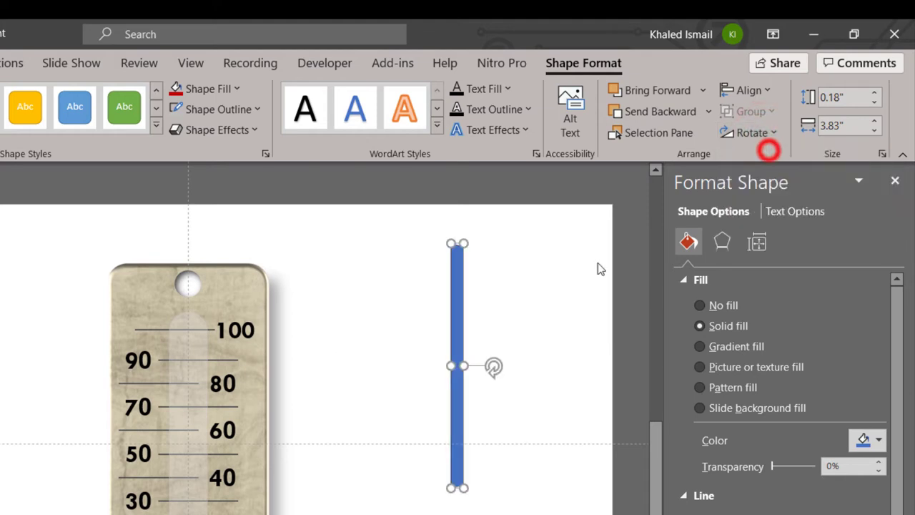
pyautogui.click(456, 382)
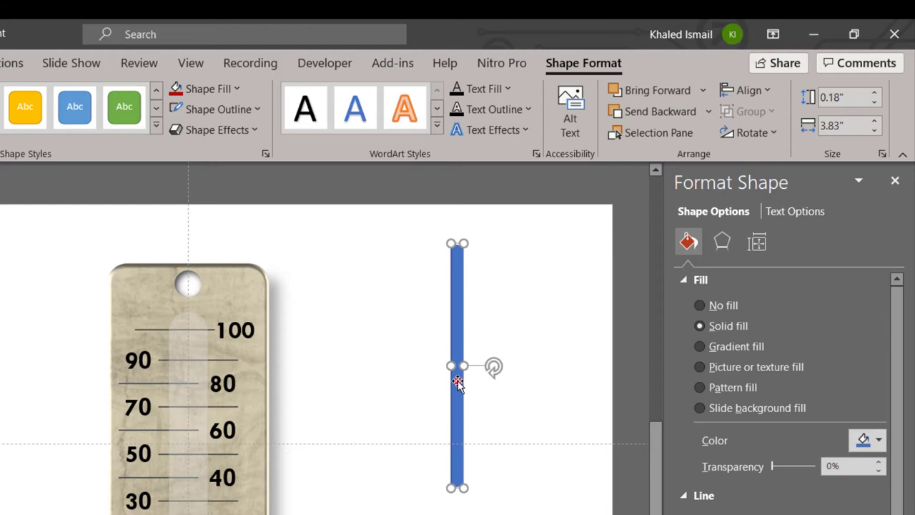
pyautogui.moveTo(456, 383); pyautogui.dragTo(192, 473)
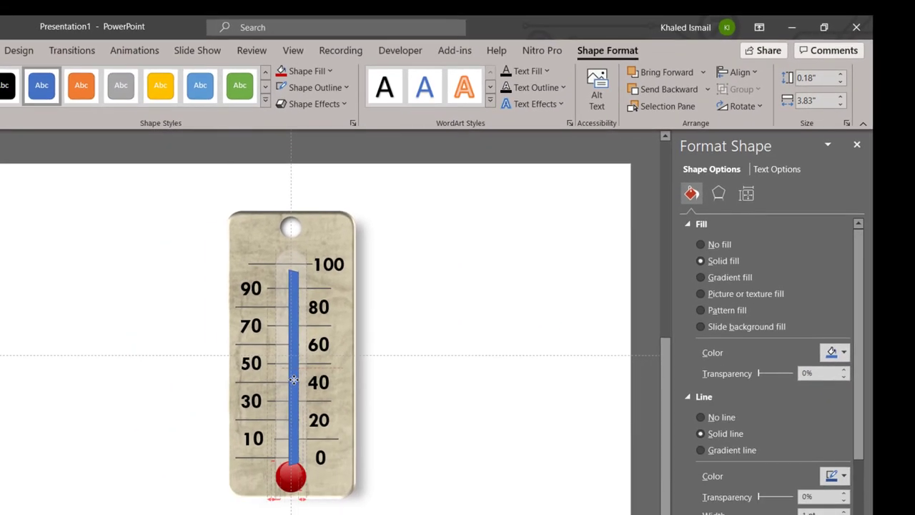
pyautogui.moveTo(294, 380); pyautogui.dragTo(416, 377)
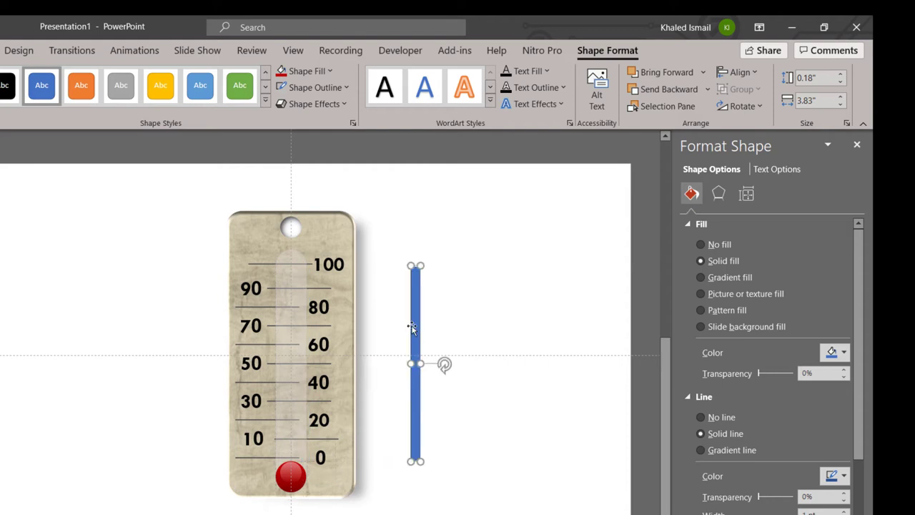
pyautogui.click(331, 88)
# - Make the bar red with no outline and duplicate it beside the original
pyautogui.click(344, 285)
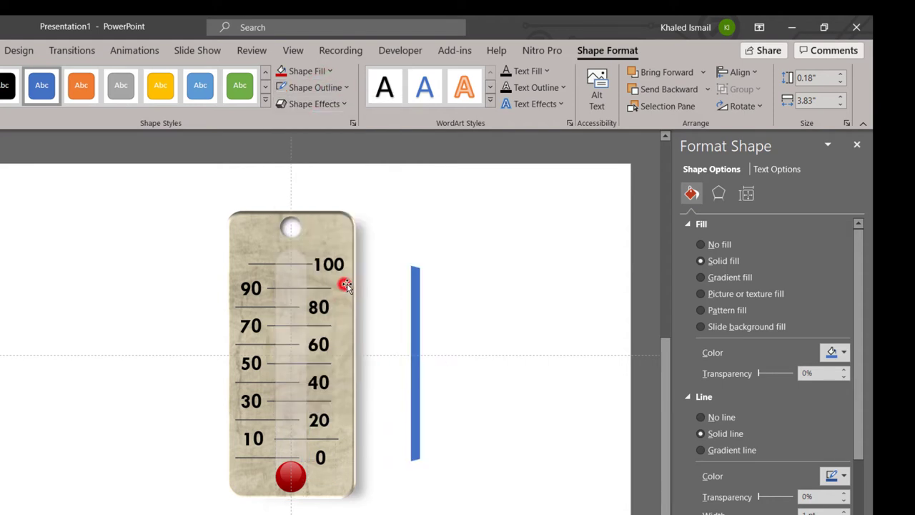
pyautogui.click(281, 71)
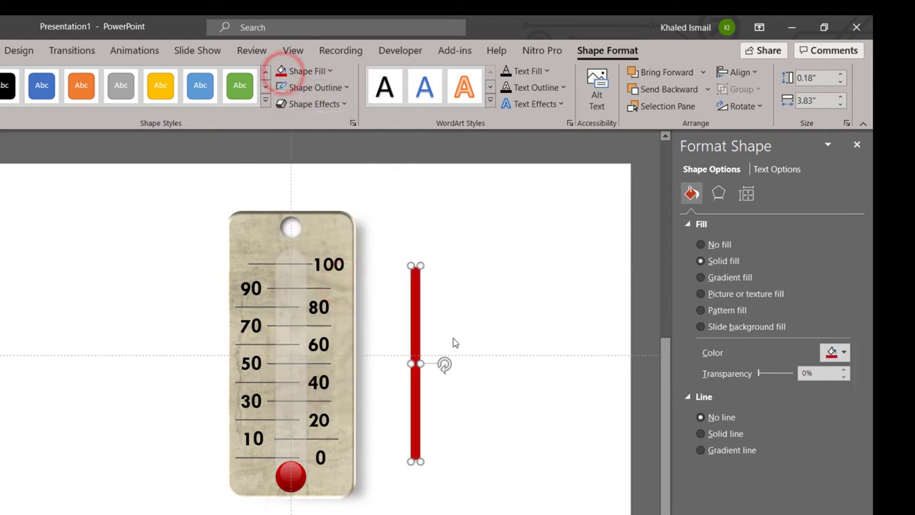
pyautogui.click(418, 324)
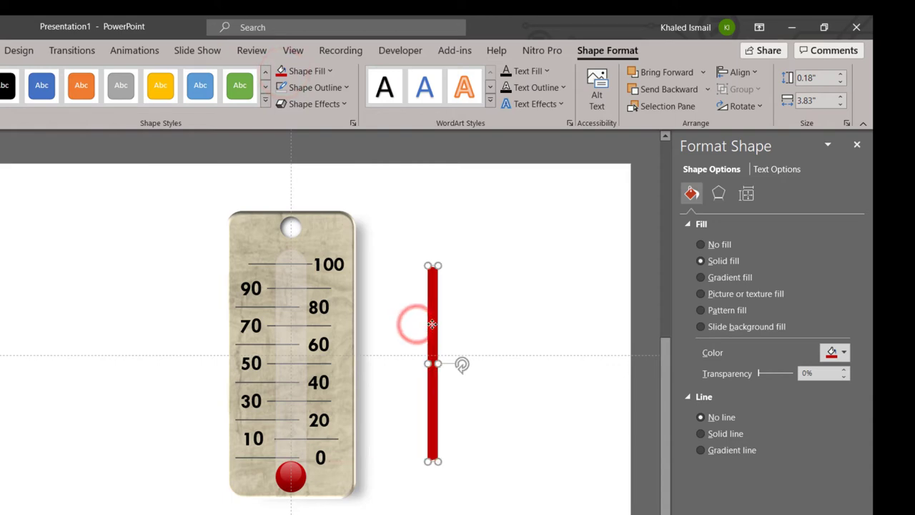
pyautogui.hotkey('ctrl', 'd')
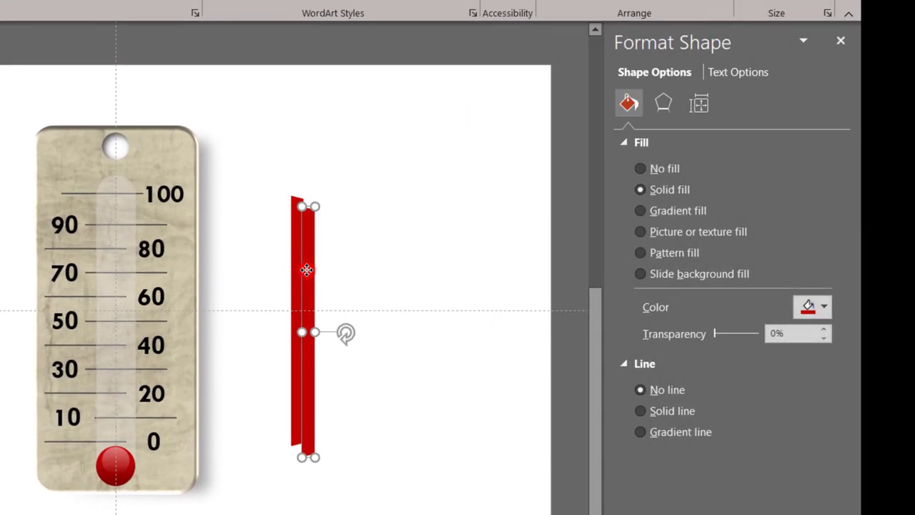
pyautogui.moveTo(367, 292); pyautogui.dragTo(336, 280)
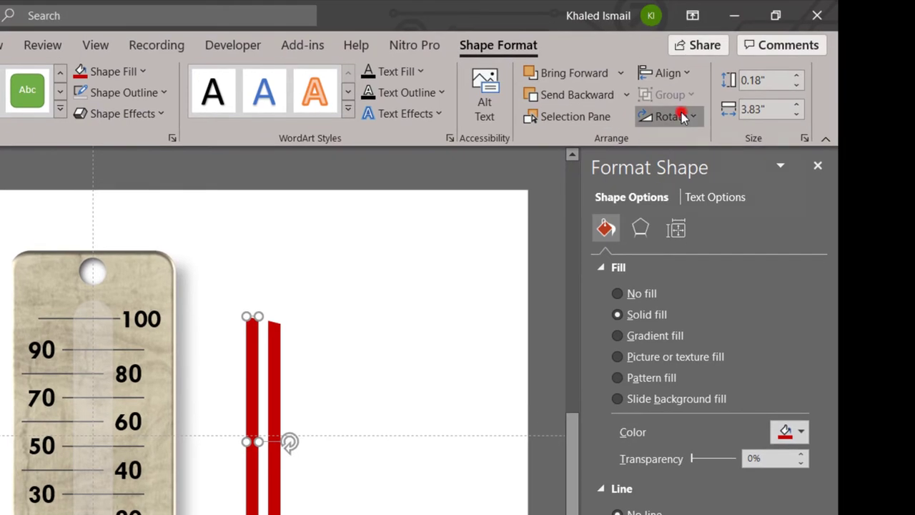
# - Flip one red bar vertically and move it over the other bar
pyautogui.click(680, 115)
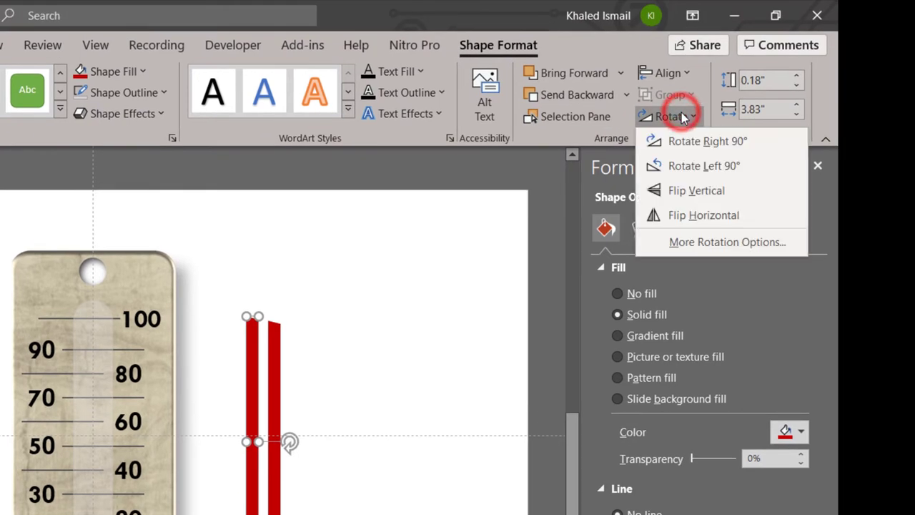
pyautogui.click(695, 191)
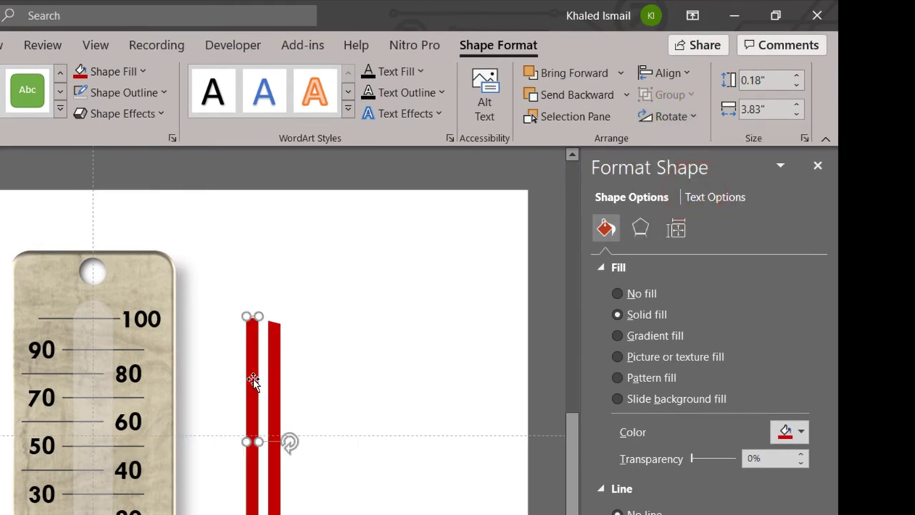
pyautogui.moveTo(251, 379); pyautogui.dragTo(258, 377)
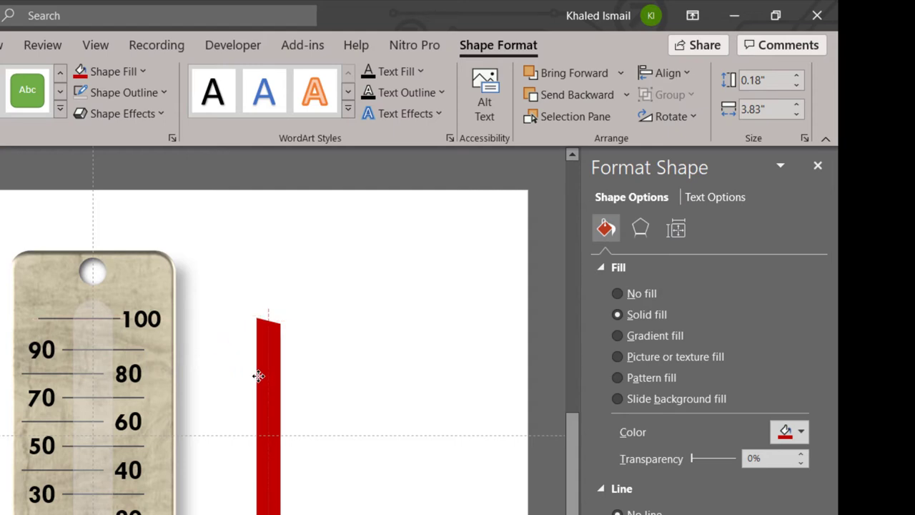
pyautogui.moveTo(259, 379); pyautogui.dragTo(258, 377)
# - Flip the red bar horizontally, line it up with its partner, and group both bars
pyautogui.click(669, 122)
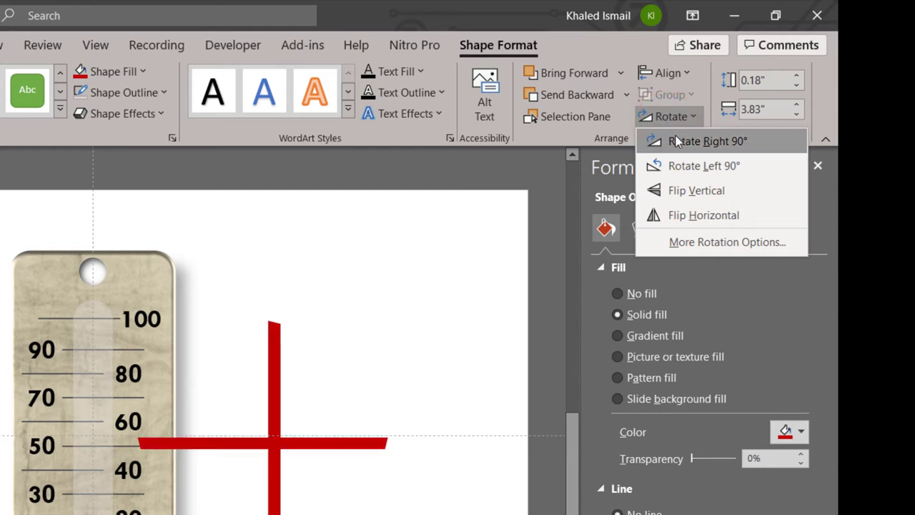
pyautogui.click(689, 212)
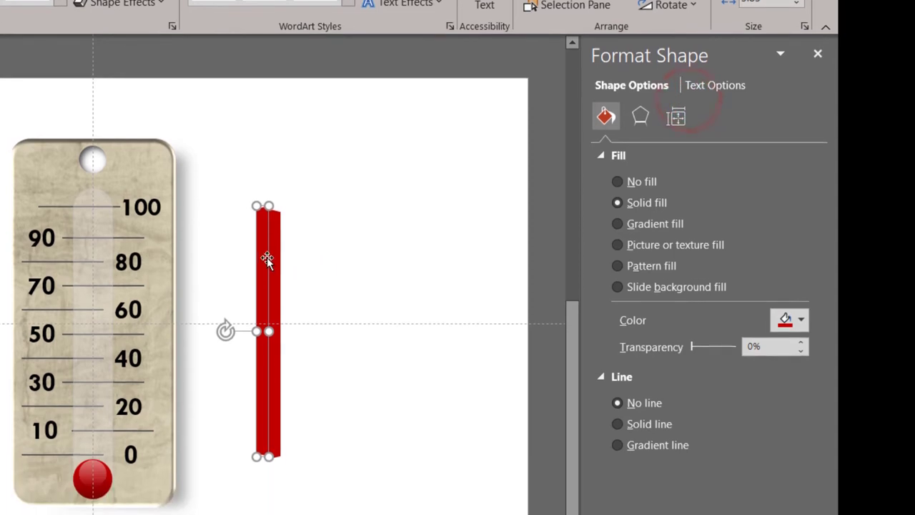
pyautogui.moveTo(262, 258); pyautogui.dragTo(261, 256)
pyautogui.keyDown('ctrl'); pyautogui.scroll(2, 352, 273); pyautogui.keyUp('ctrl')
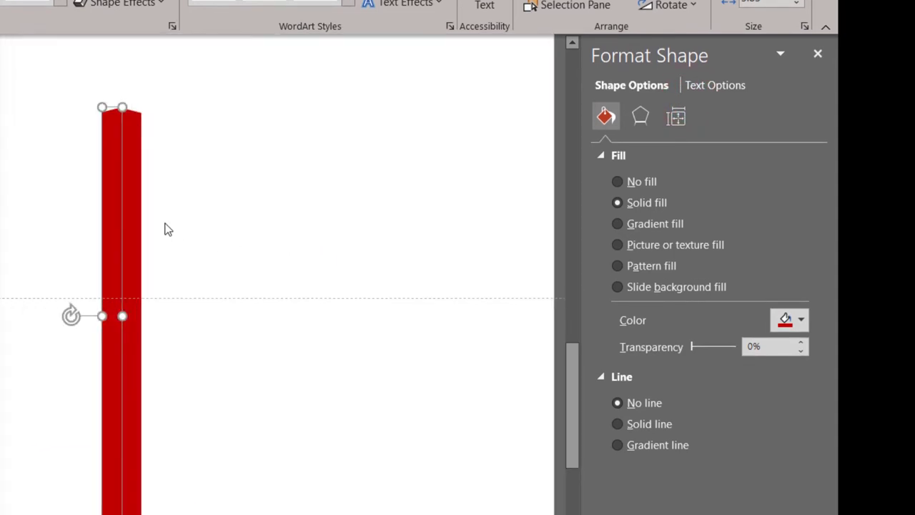
pyautogui.moveTo(140, 208)
pyautogui.mouseDown()
pyautogui.moveTo(300, 176)
pyautogui.moveTo(281, 200)
pyautogui.mouseUp()
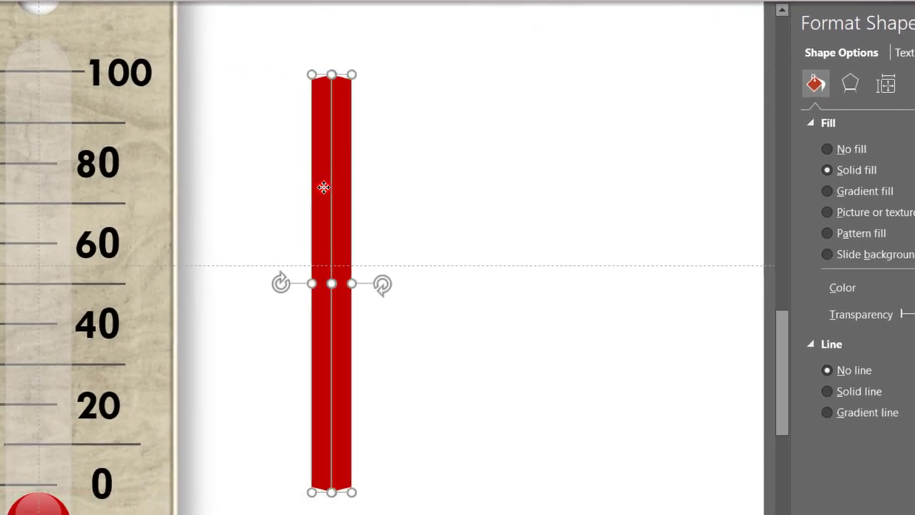
pyautogui.hotkey('ctrl', 'g')
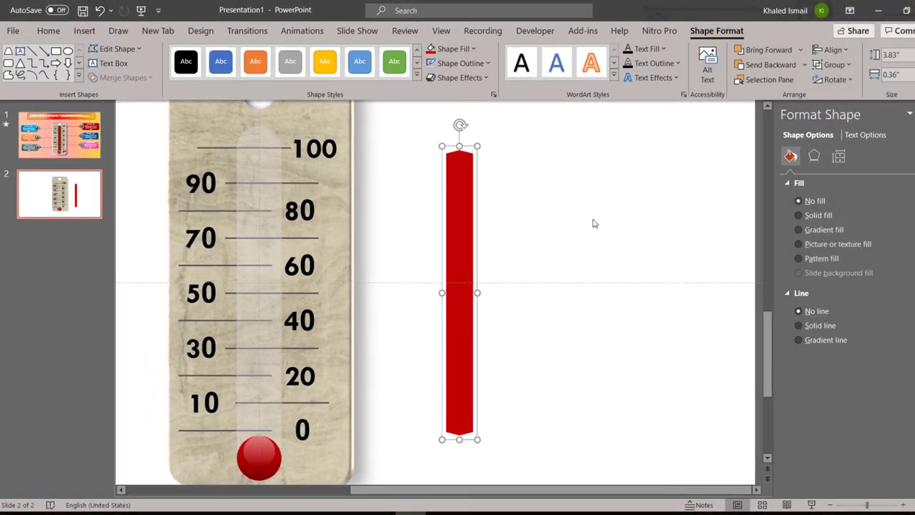
# - Move the grouped red bar into the thermometer tube and apply Align Center
pyautogui.keyDown('ctrl'); pyautogui.scroll(-2, 592, 224); pyautogui.keyUp('ctrl')
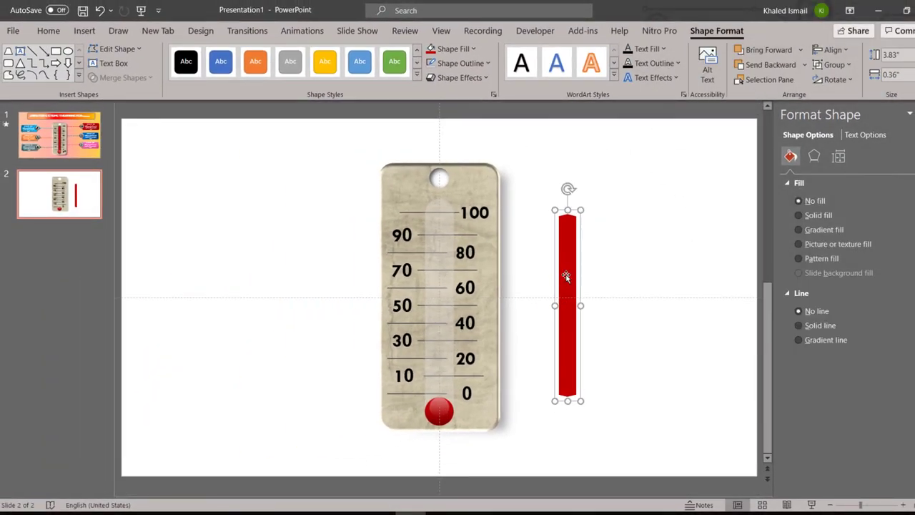
pyautogui.moveTo(570, 276); pyautogui.dragTo(442, 281)
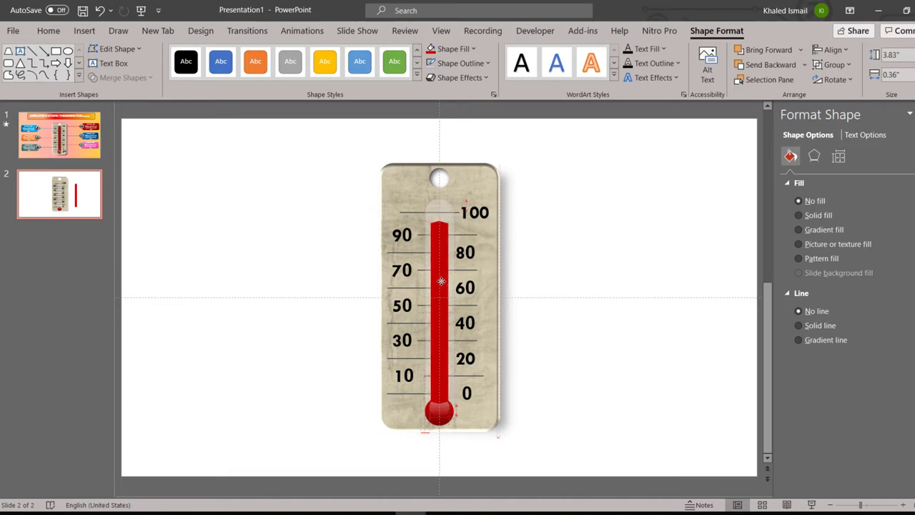
pyautogui.moveTo(441, 281); pyautogui.dragTo(441, 281)
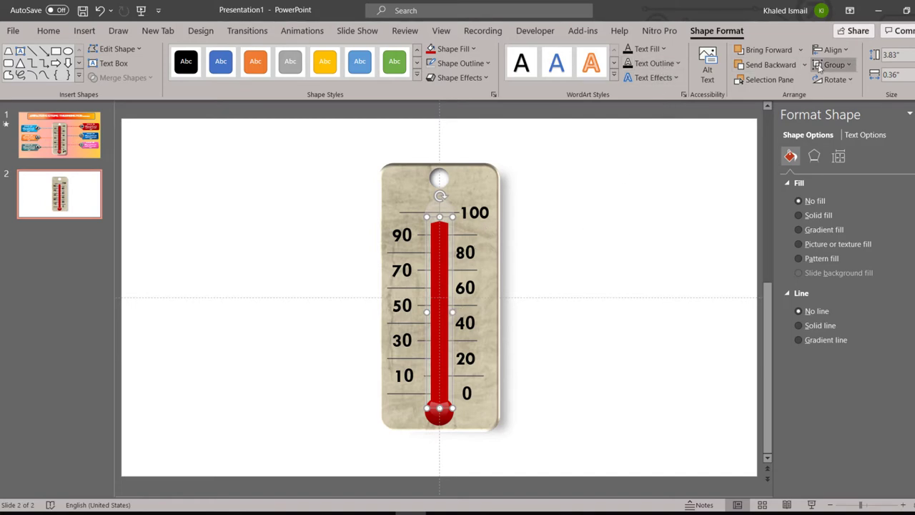
pyautogui.click(833, 50)
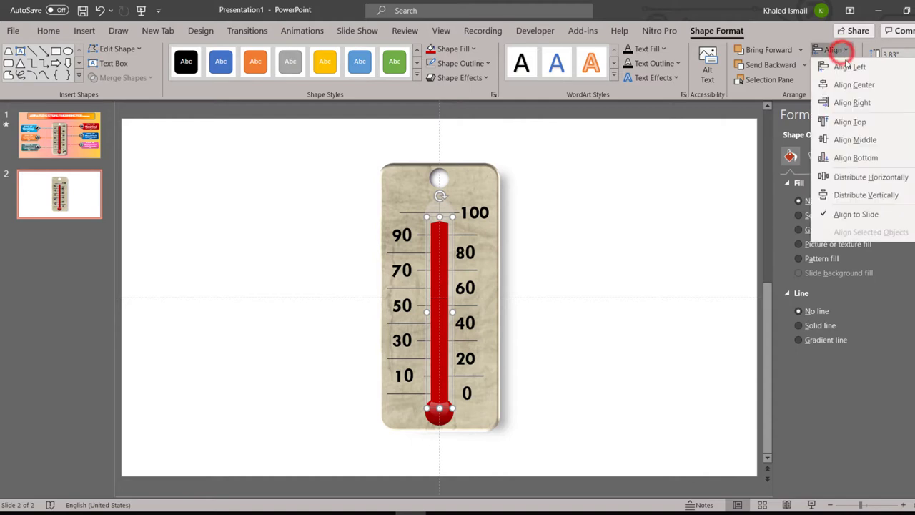
pyautogui.click(858, 84)
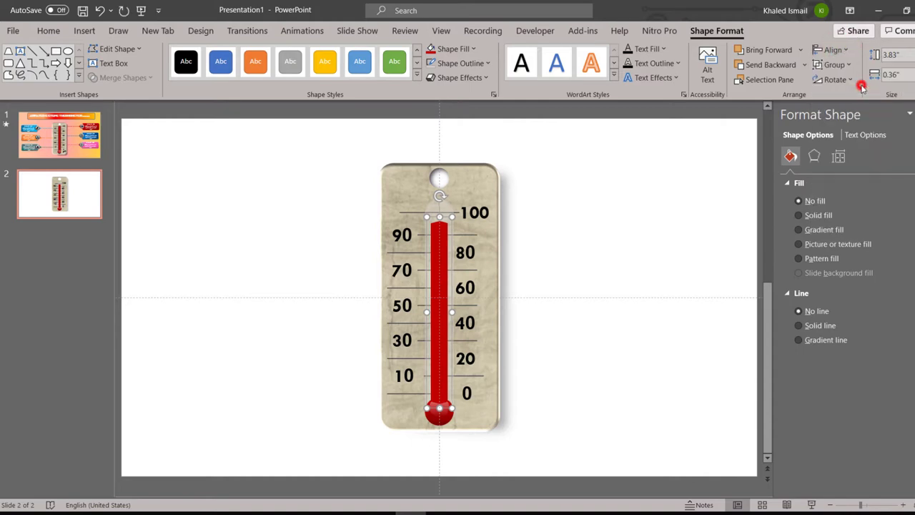
pyautogui.click(653, 311)
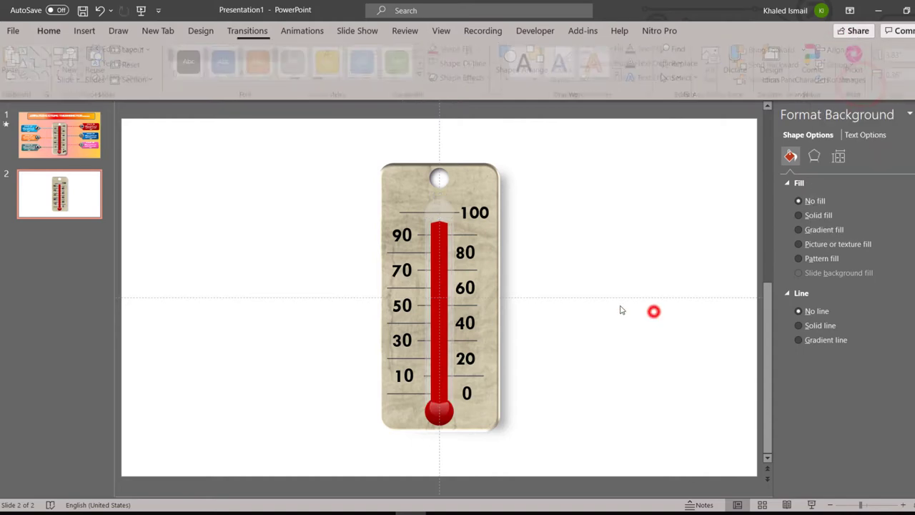
pyautogui.click(446, 356)
pyautogui.click(573, 441)
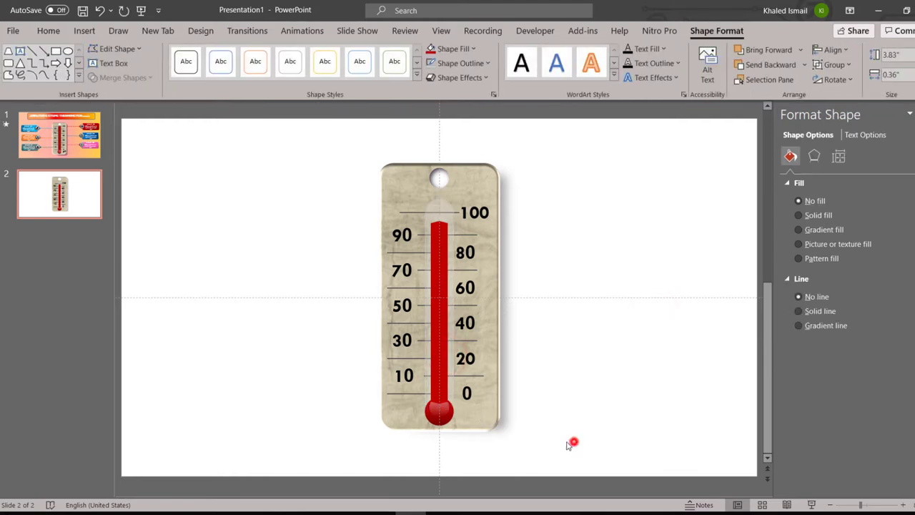
# - Pick the rounded rectangle from the Shapes gallery
pyautogui.scroll(-1, 629, 321)
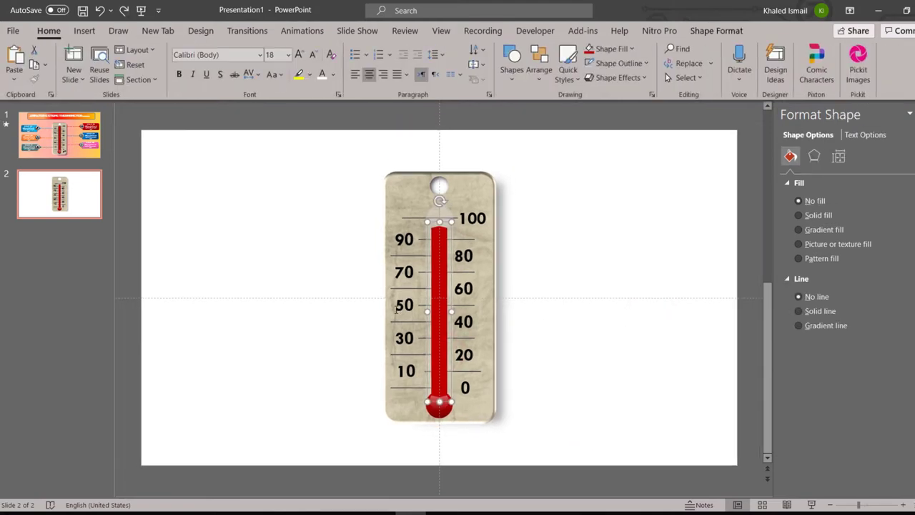
pyautogui.click(509, 80)
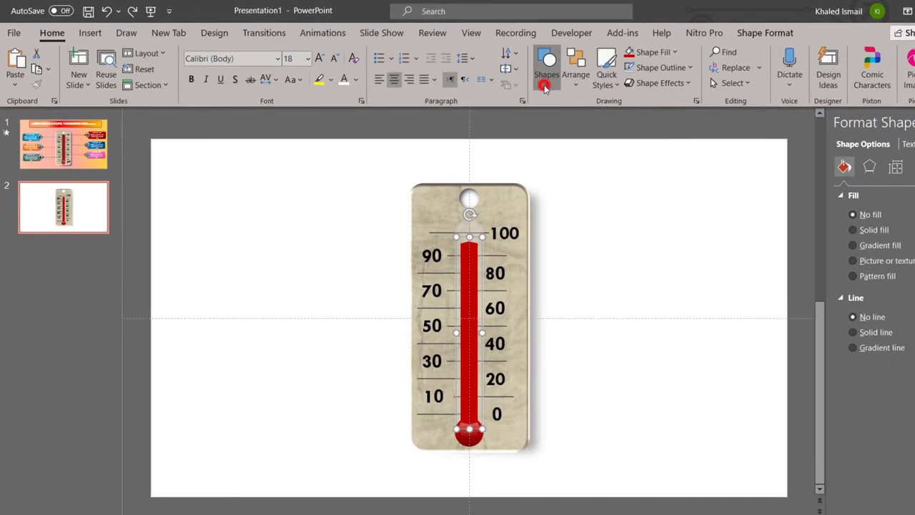
pyautogui.click(576, 111)
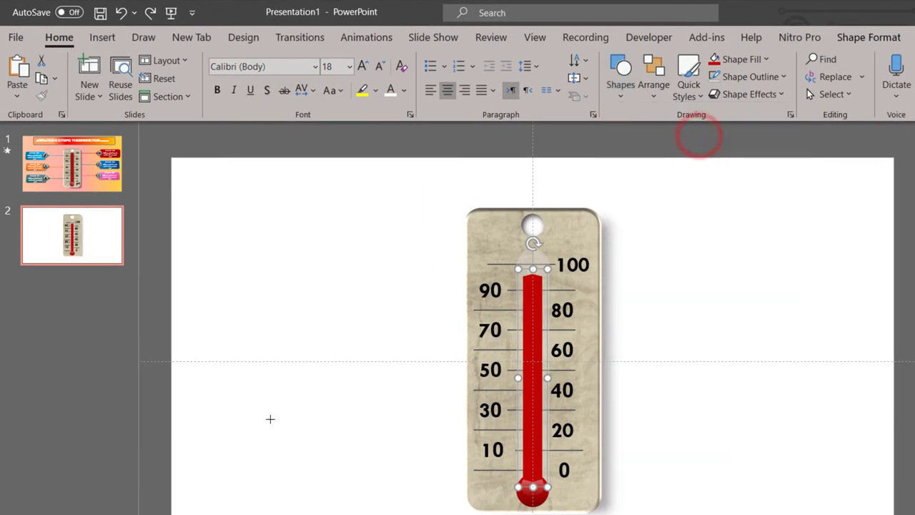
# - Draw a blue rounded rectangle left of the thermometer and shift it slightly left
pyautogui.moveTo(254, 412); pyautogui.dragTo(413, 479)
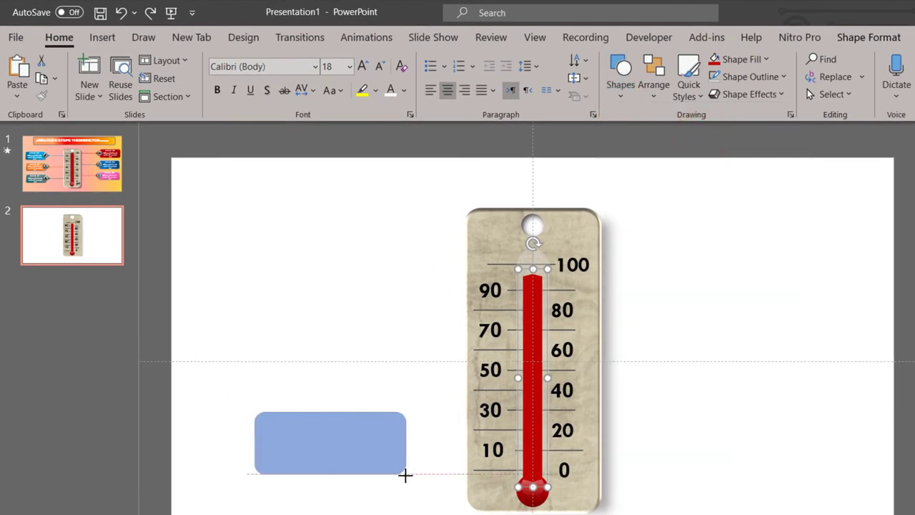
pyautogui.moveTo(399, 477); pyautogui.dragTo(399, 477)
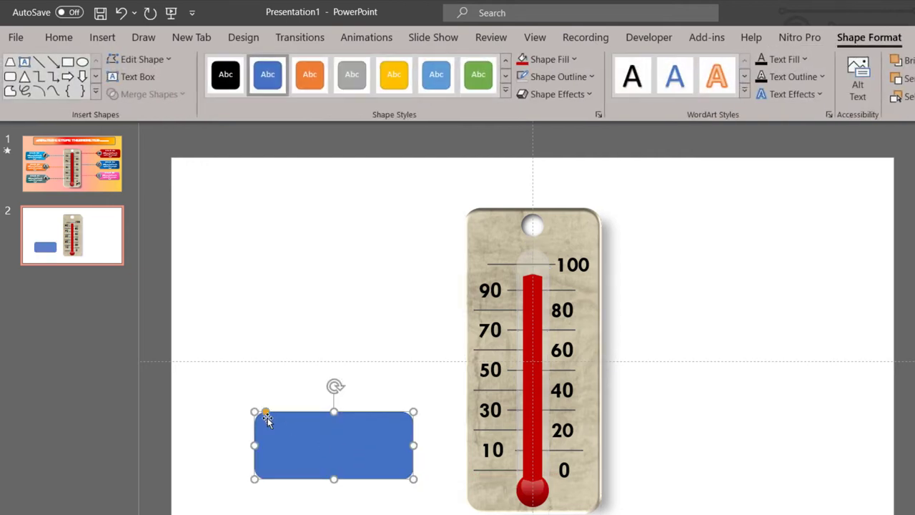
pyautogui.moveTo(266, 414); pyautogui.dragTo(265, 416)
pyautogui.moveTo(347, 453); pyautogui.dragTo(327, 452)
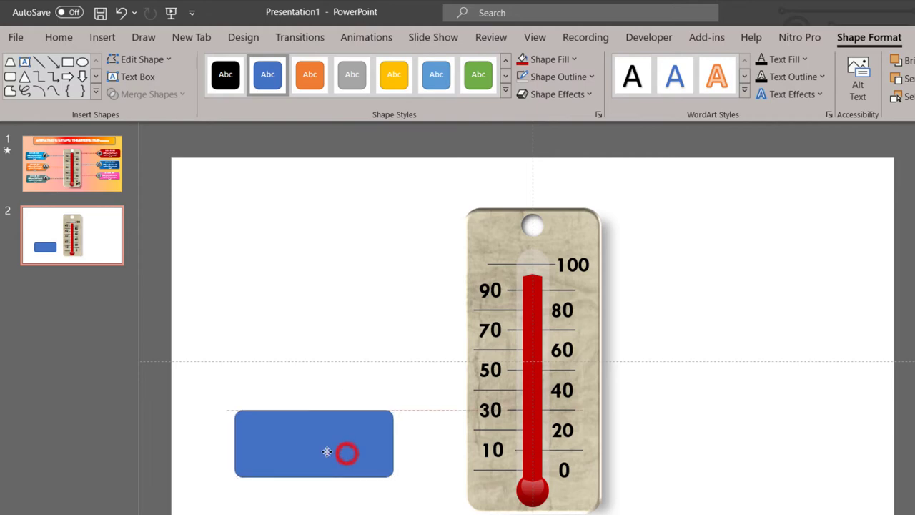
# - Set the rectangle's outline weight to 2¼ pt
pyautogui.click(577, 77)
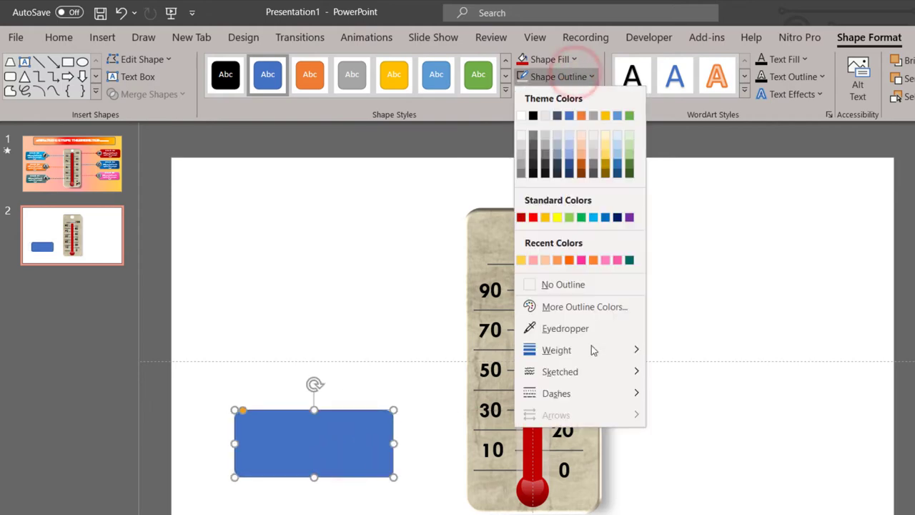
pyautogui.moveTo(590, 348)
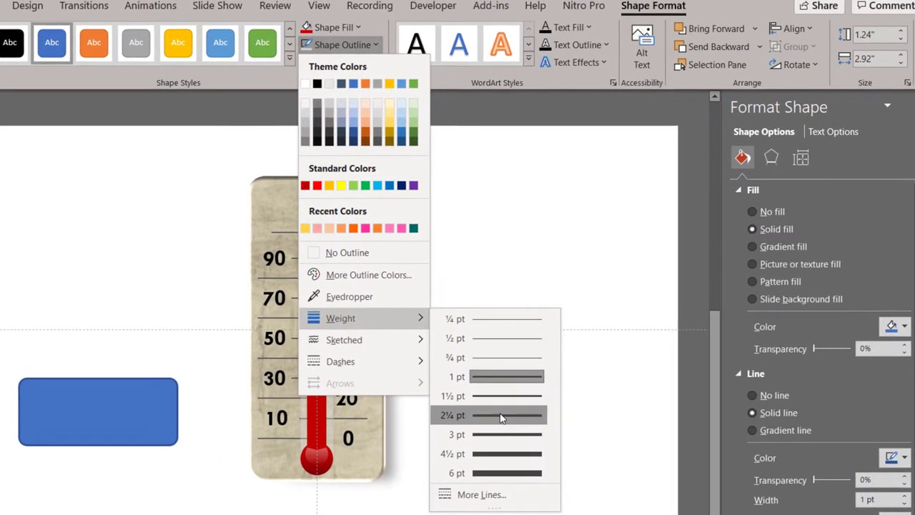
pyautogui.click(716, 447)
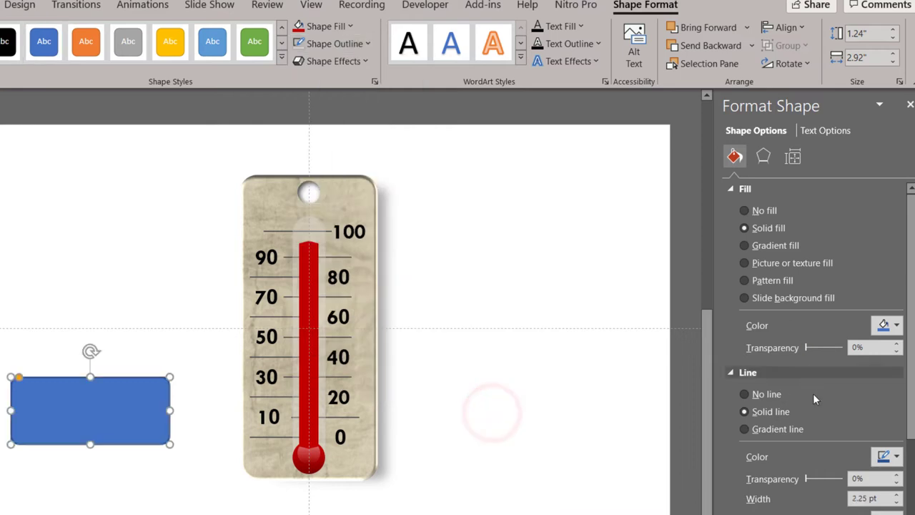
pyautogui.scroll(-1, 815, 395)
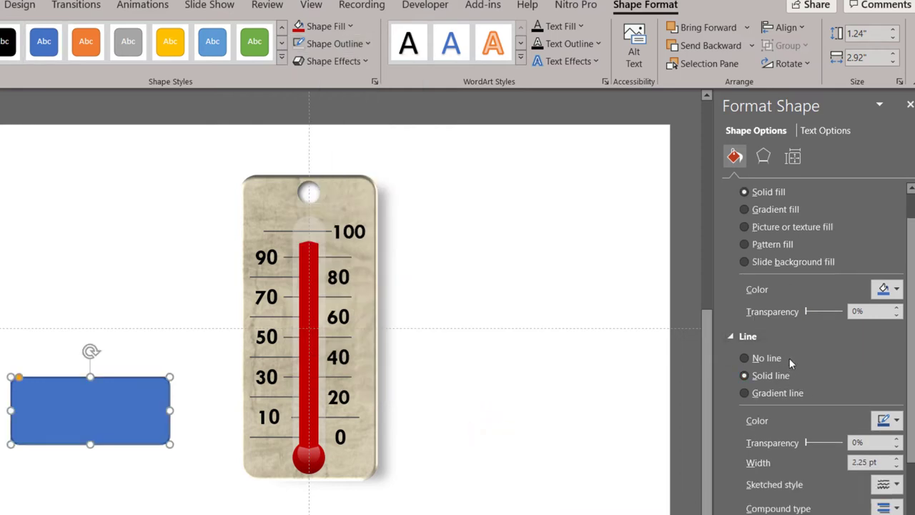
pyautogui.scroll(-1, 806, 407)
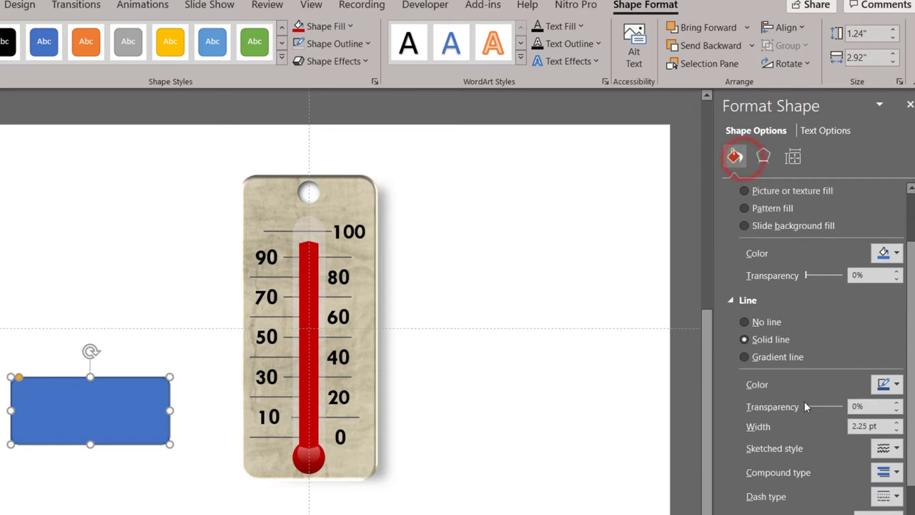
# - Make the outline a gradient line with two stops, recoloured in light grey shades
pyautogui.click(792, 361)
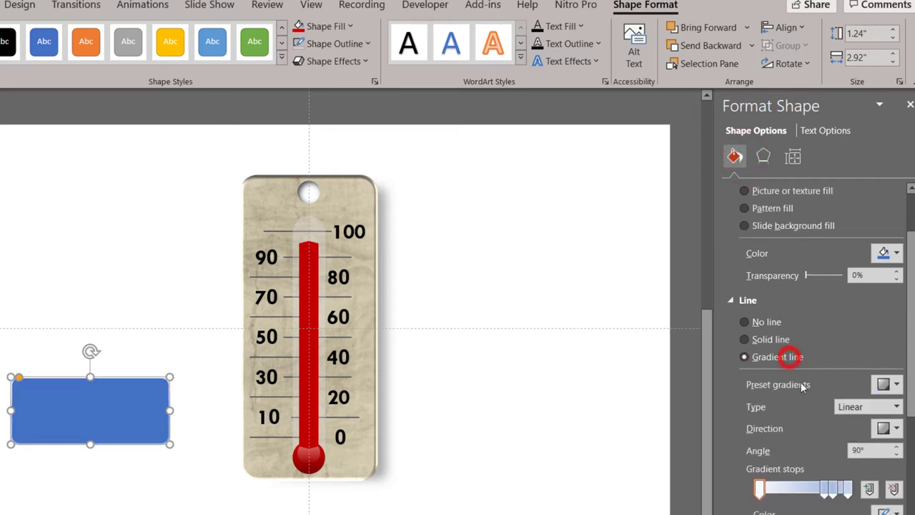
pyautogui.click(892, 491)
pyautogui.click(893, 490)
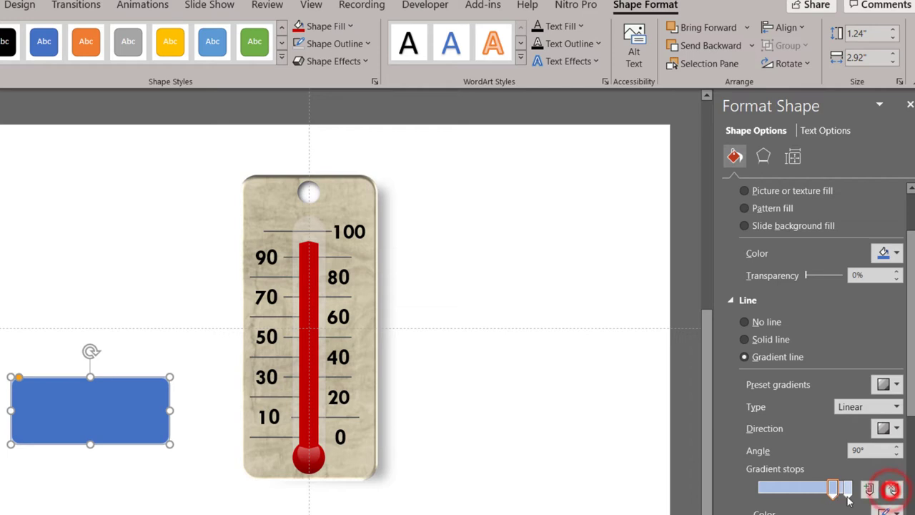
pyautogui.moveTo(782, 497); pyautogui.dragTo(772, 495)
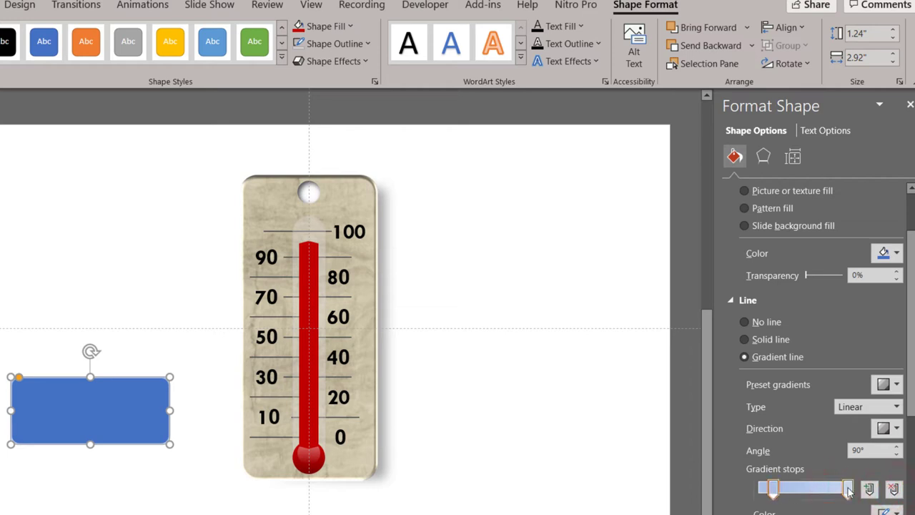
pyautogui.click(849, 489)
pyautogui.click(887, 512)
pyautogui.click(813, 379)
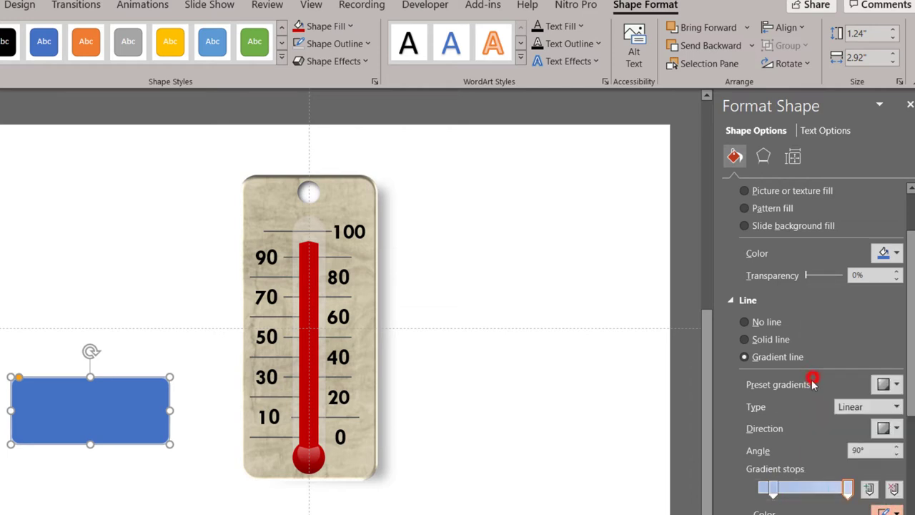
pyautogui.click(773, 489)
pyautogui.click(887, 512)
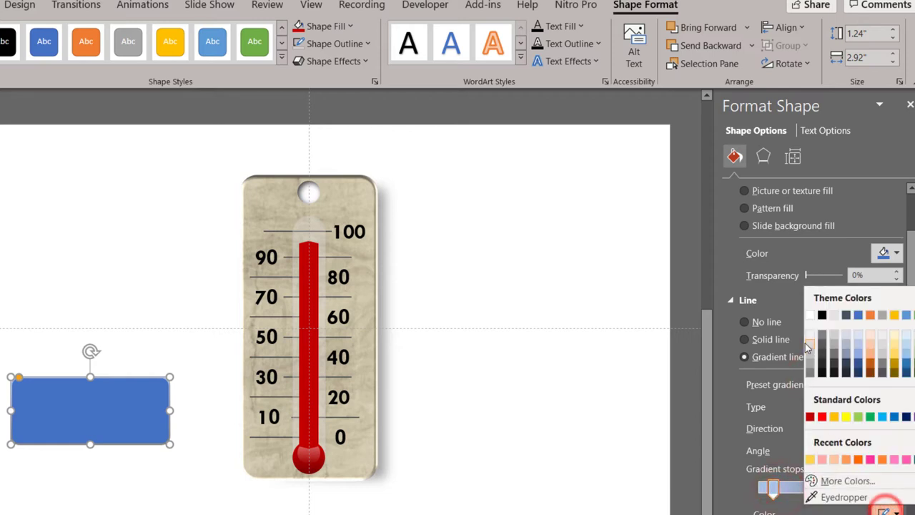
pyautogui.click(810, 332)
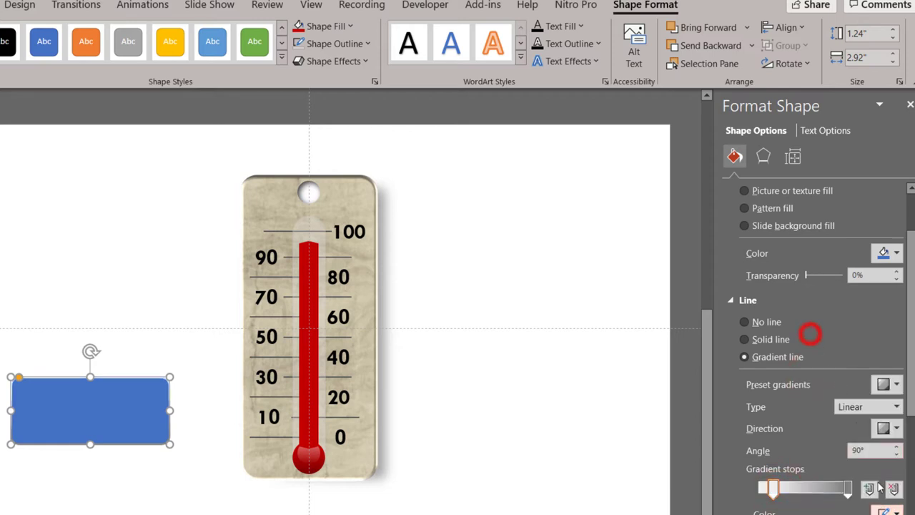
# - Set the outline gradient direction to a 0° angle and adjust both stop positions
pyautogui.click(892, 430)
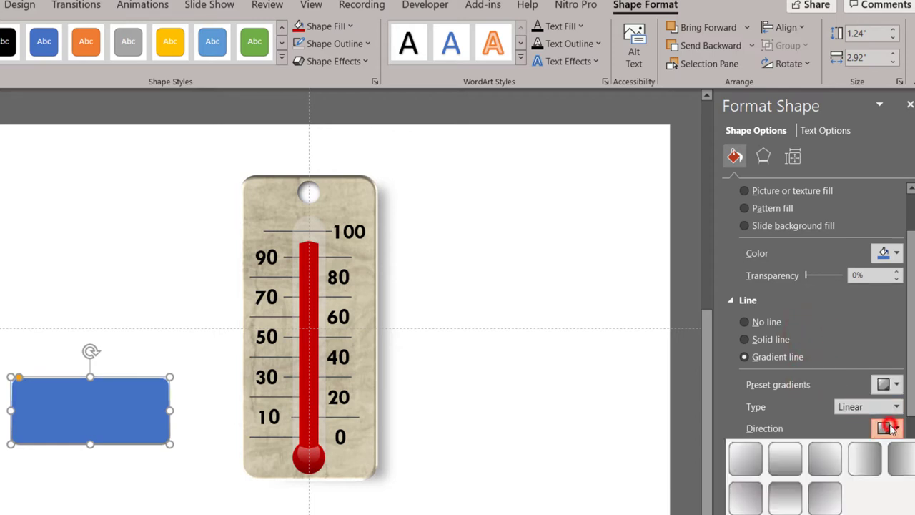
pyautogui.click(878, 460)
pyautogui.moveTo(773, 489); pyautogui.dragTo(786, 493)
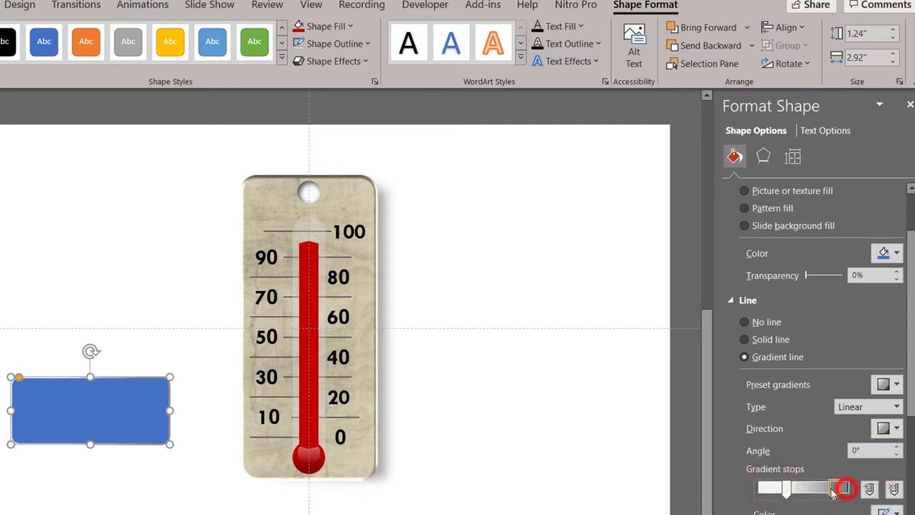
pyautogui.moveTo(845, 489); pyautogui.dragTo(832, 490)
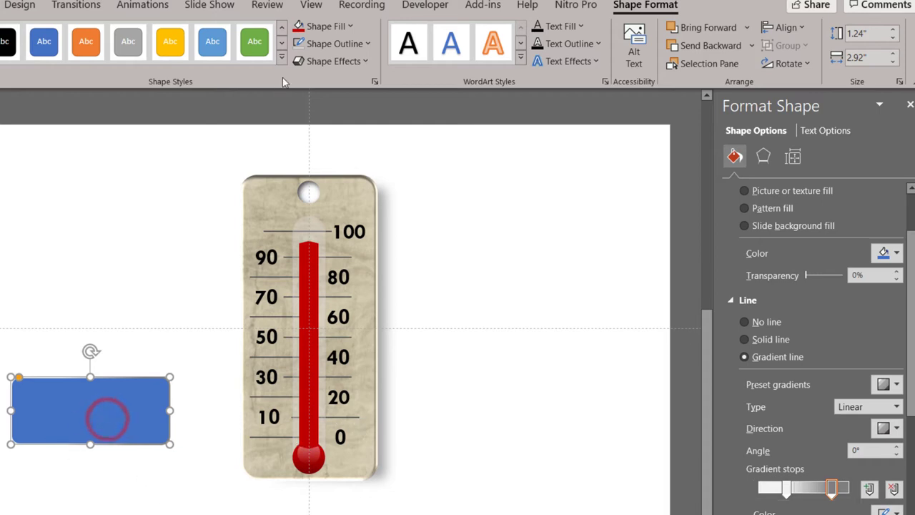
# - Fill the rectangle with a Standard palette teal from More Fill Colors
pyautogui.click(325, 26)
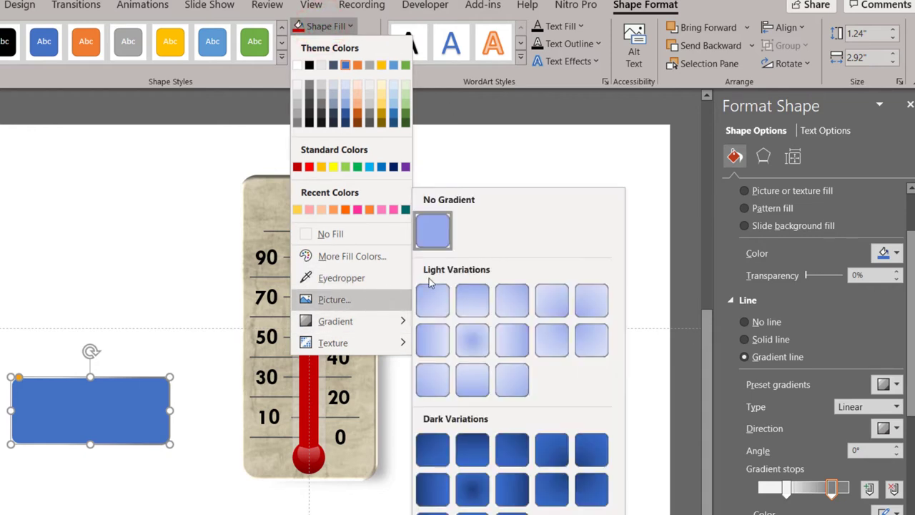
pyautogui.click(356, 259)
pyautogui.click(271, 160)
pyautogui.click(274, 207)
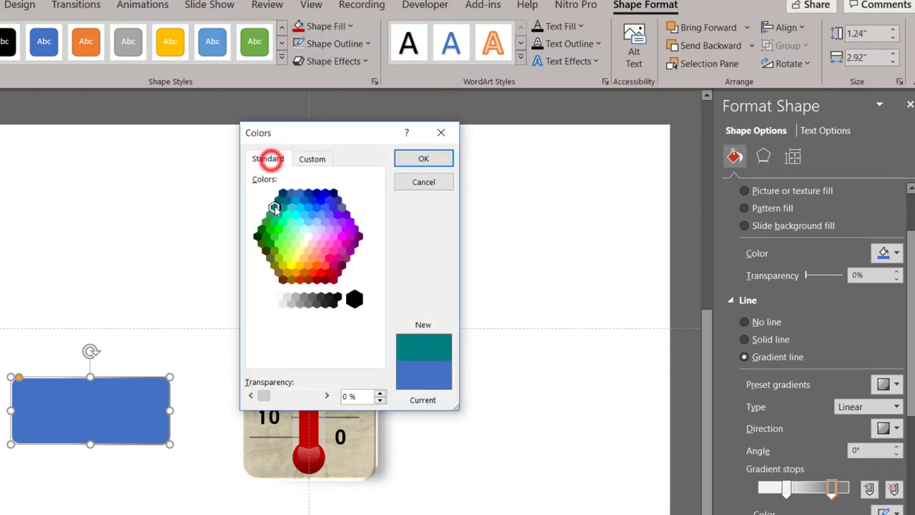
pyautogui.click(411, 158)
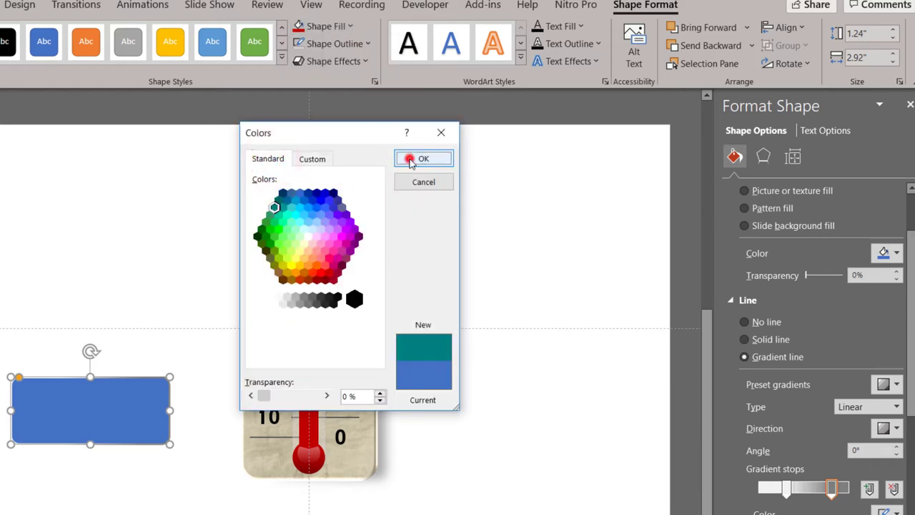
# - Apply the Linear Right gradient to the teal fill
pyautogui.click(339, 32)
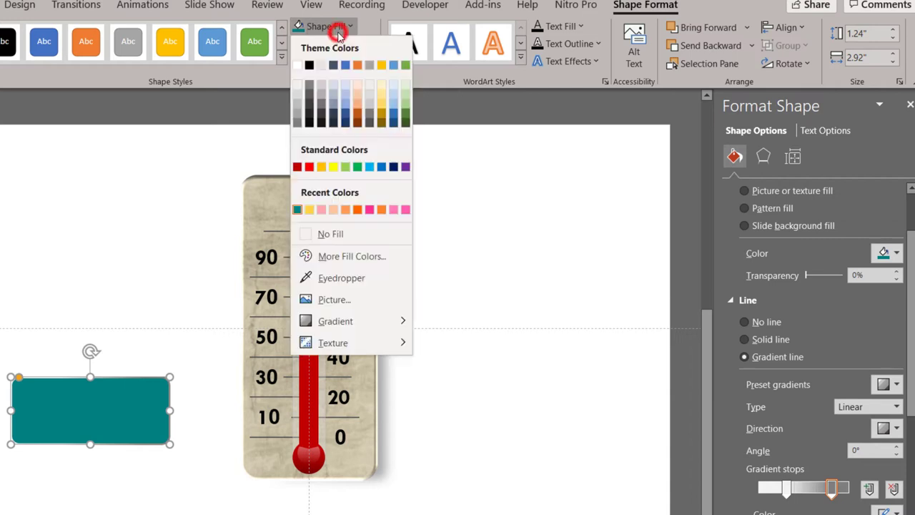
pyautogui.moveTo(376, 324)
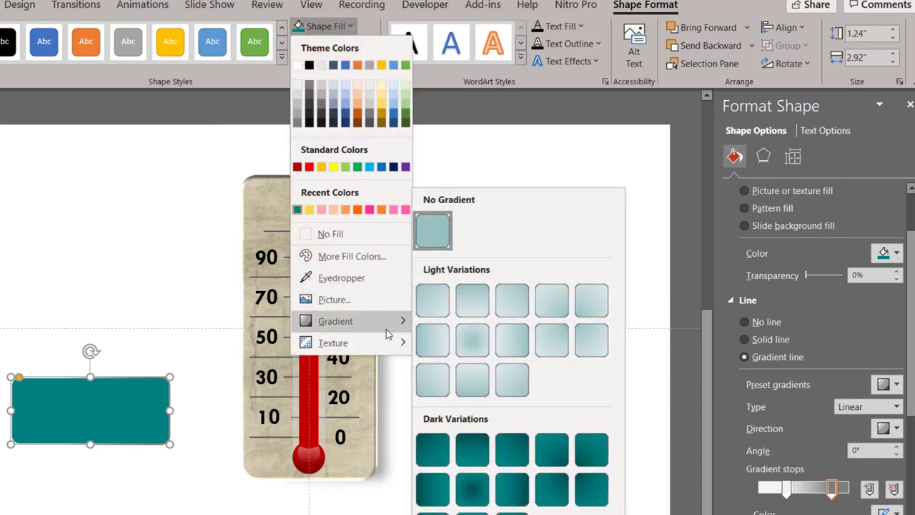
pyautogui.click(439, 486)
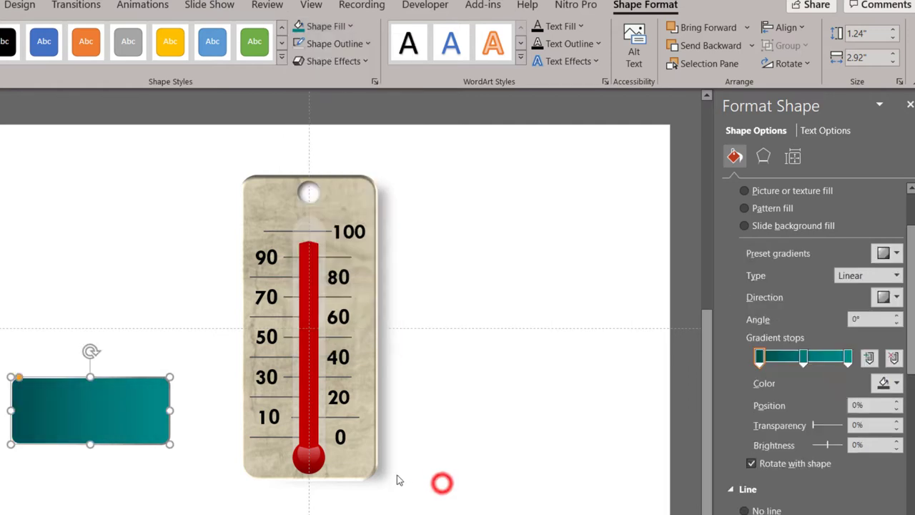
pyautogui.click(144, 498)
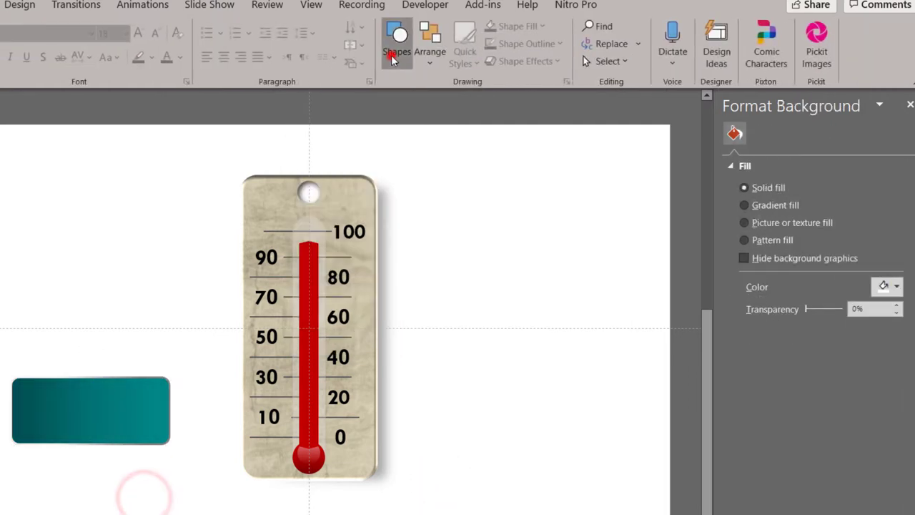
# - Draw an oval circle and align it over the teal rectangle's right end, centred on its height
pyautogui.click(395, 43)
pyautogui.click(462, 101)
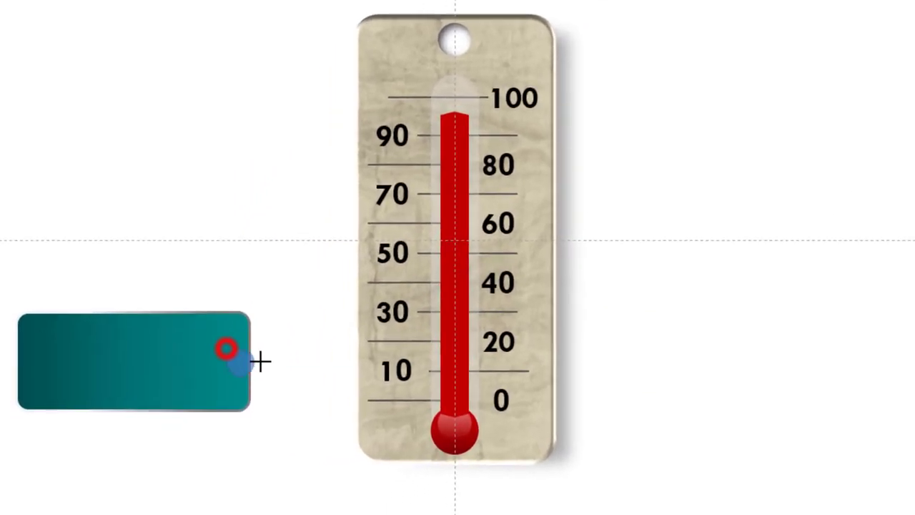
pyautogui.moveTo(226, 349); pyautogui.dragTo(282, 376)
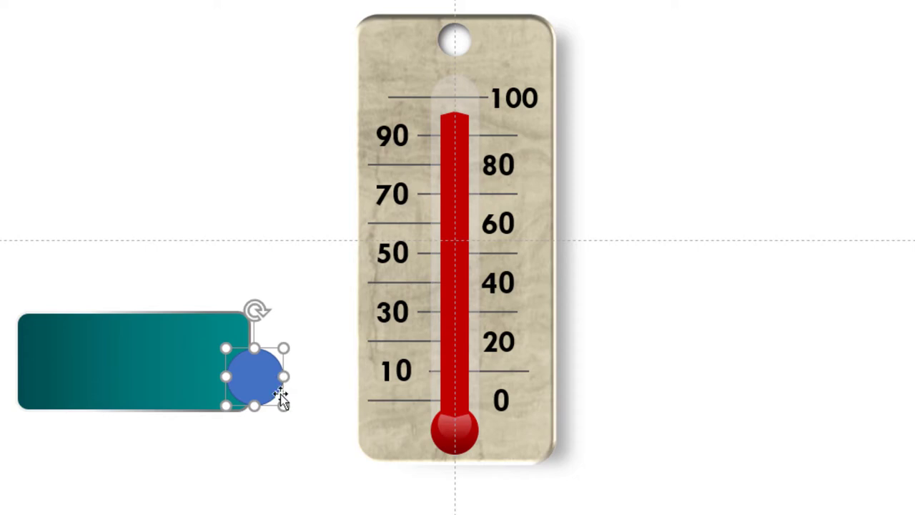
pyautogui.moveTo(272, 386); pyautogui.dragTo(259, 372)
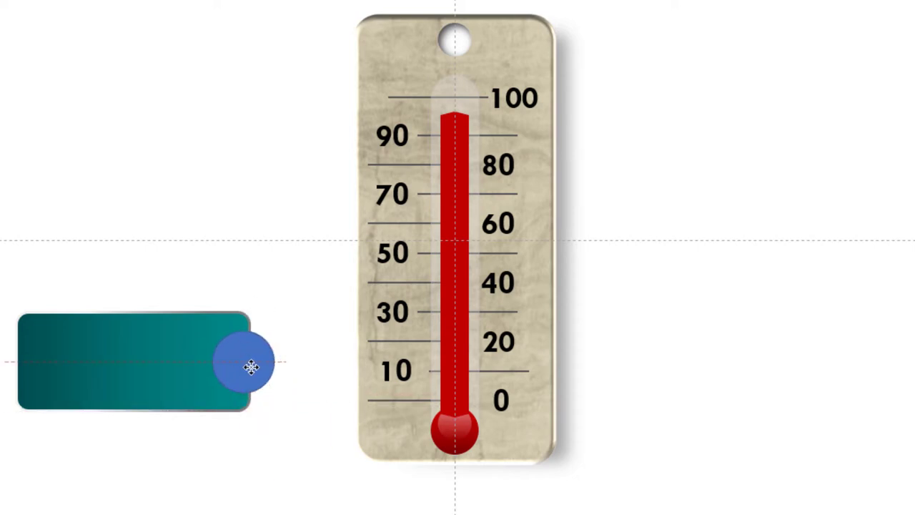
pyautogui.moveTo(248, 366); pyautogui.dragTo(255, 366)
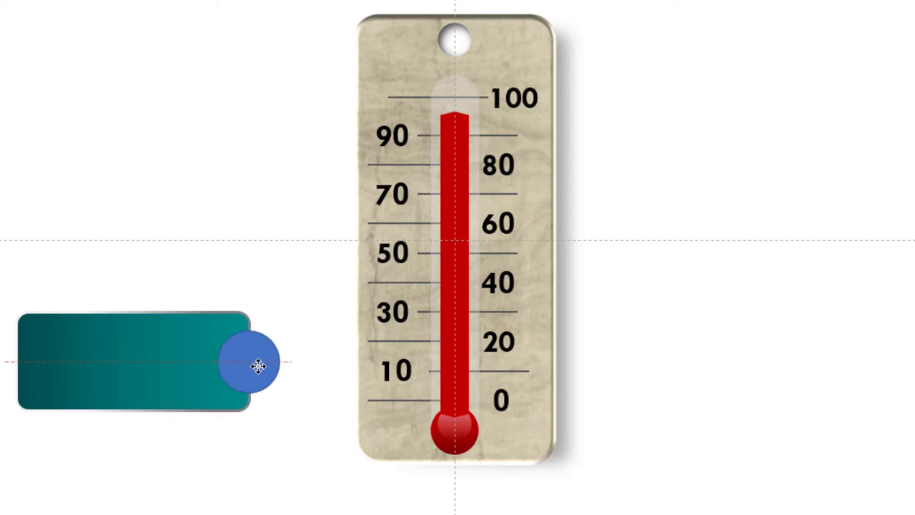
pyautogui.moveTo(255, 366); pyautogui.dragTo(258, 366)
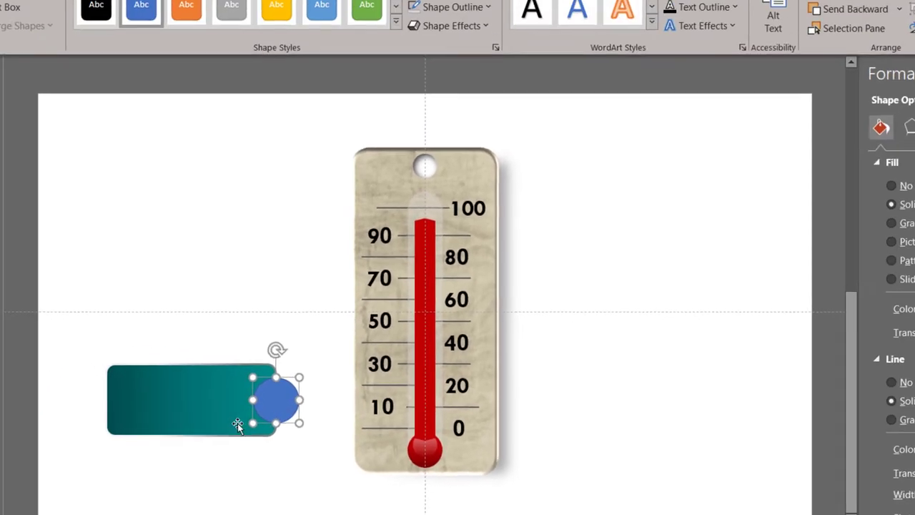
# - Give the circle a 2¼ pt outline, pick an outline colour, and fill it light grey
pyautogui.click(443, 29)
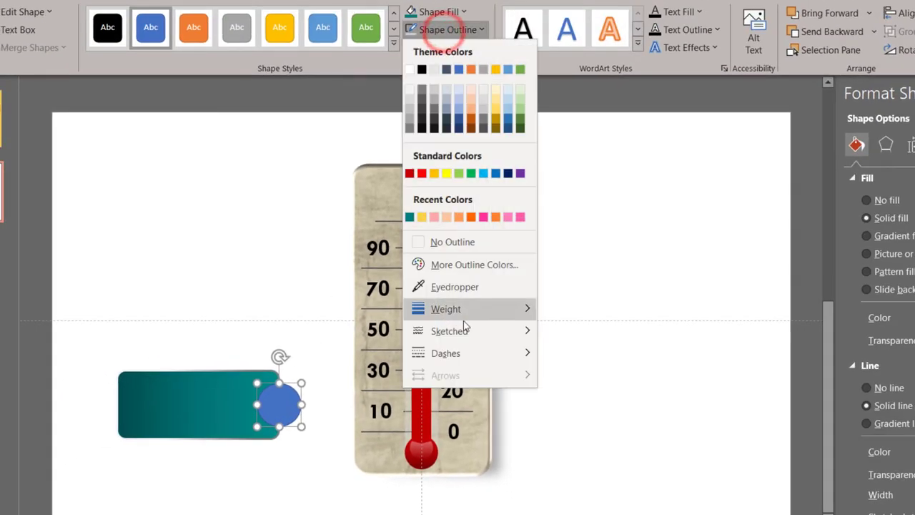
pyautogui.moveTo(525, 320)
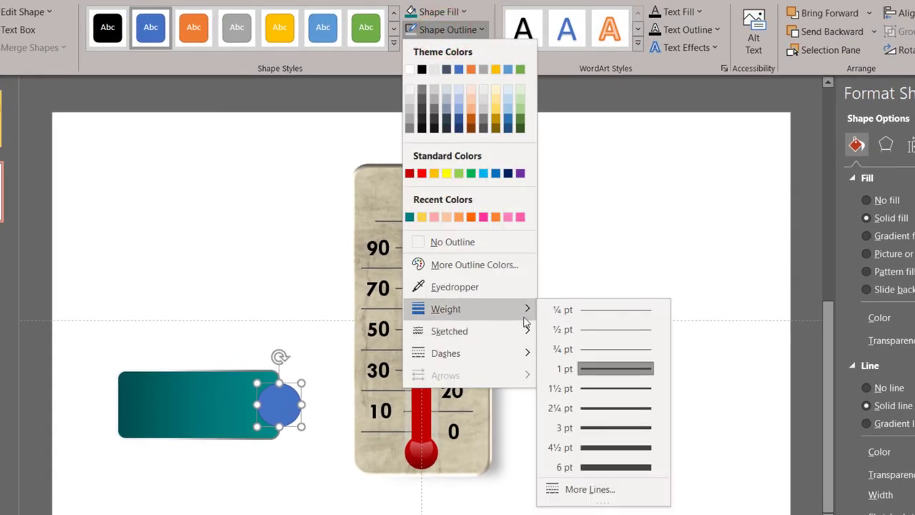
pyautogui.click(585, 404)
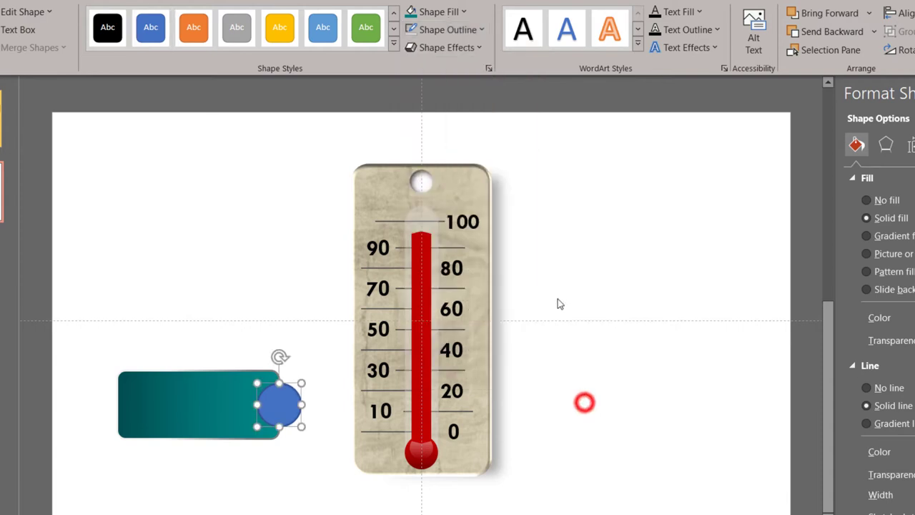
pyautogui.click(446, 32)
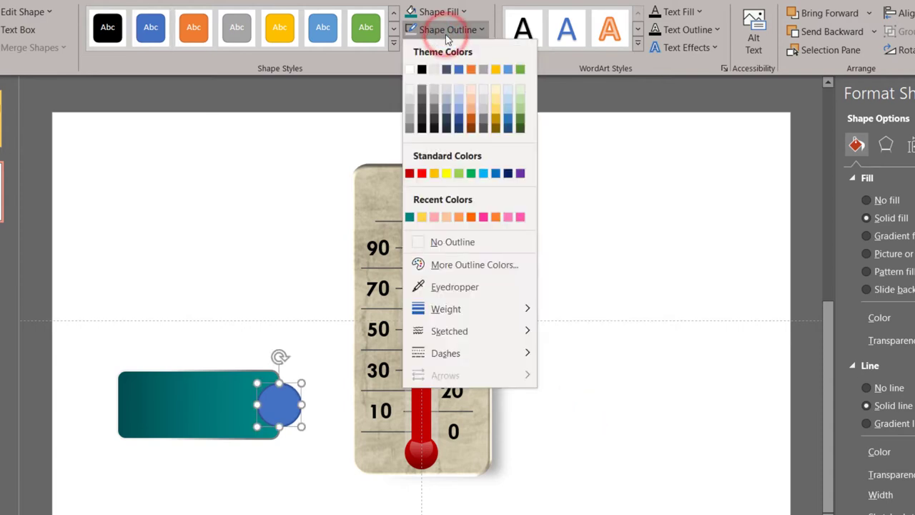
pyautogui.click(416, 104)
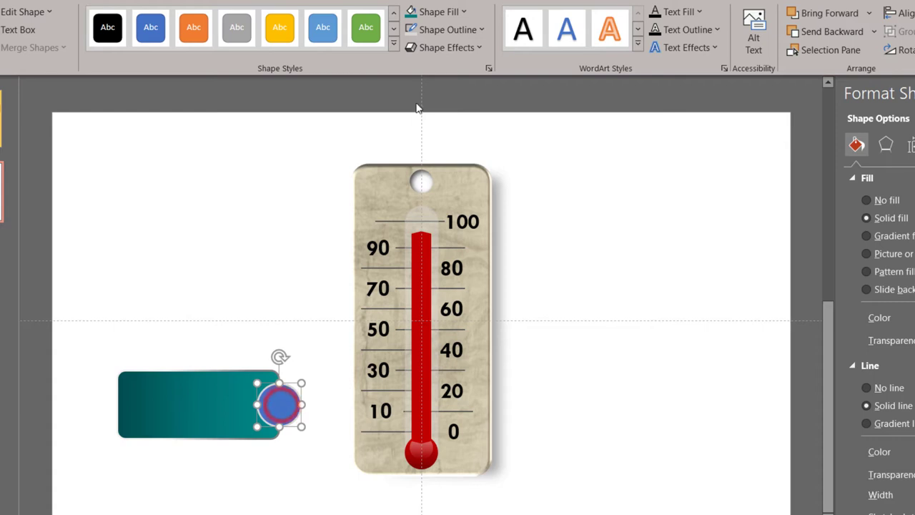
pyautogui.click(442, 14)
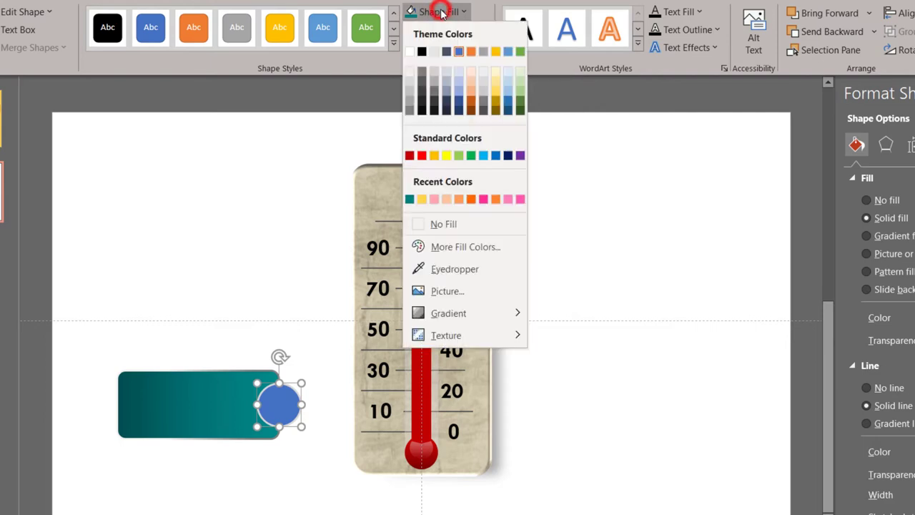
pyautogui.click(410, 83)
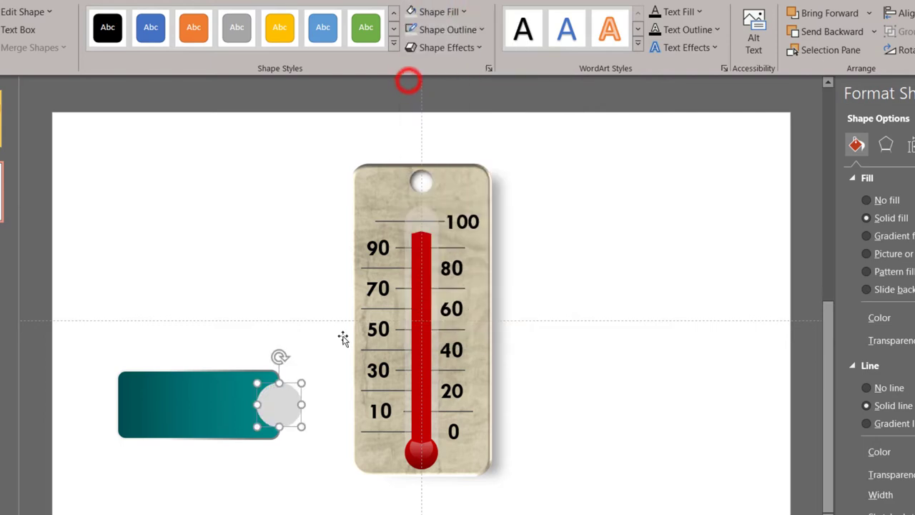
pyautogui.click(447, 32)
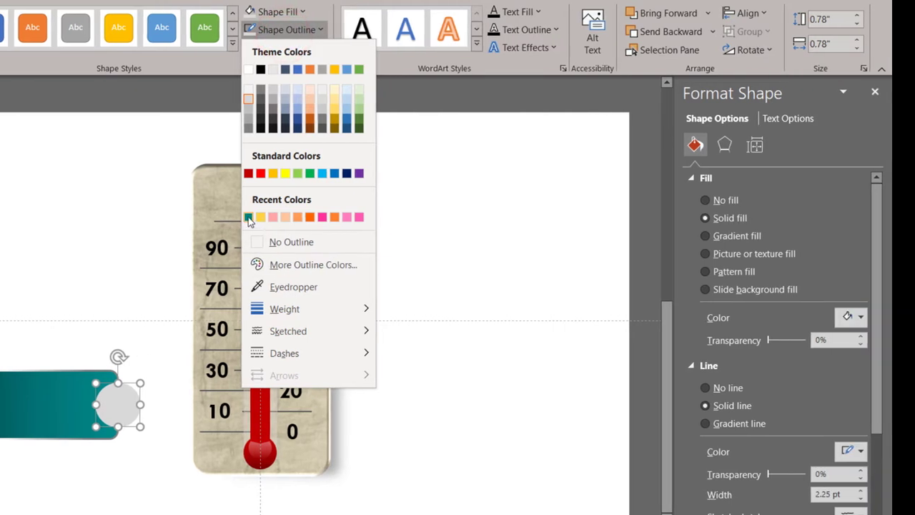
# - Make the circle's outline teal and give it a 6 pt top bevel
pyautogui.click(248, 217)
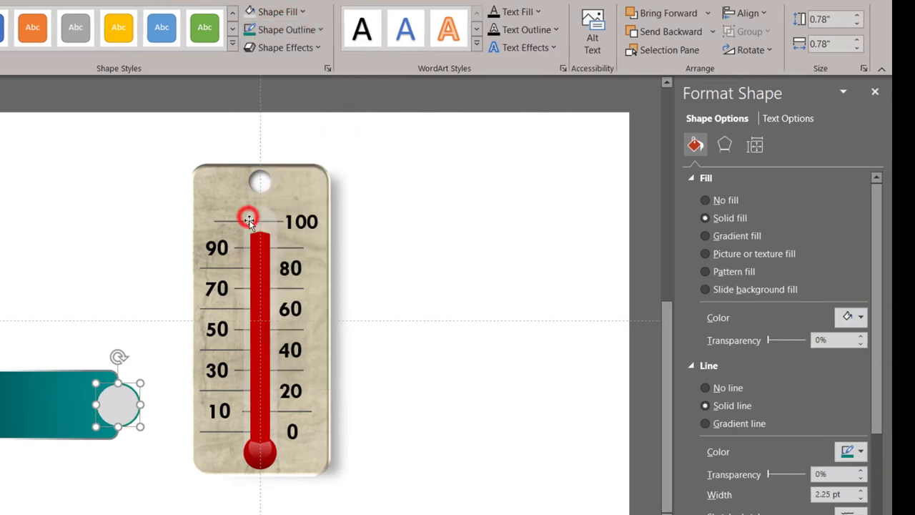
pyautogui.click(724, 147)
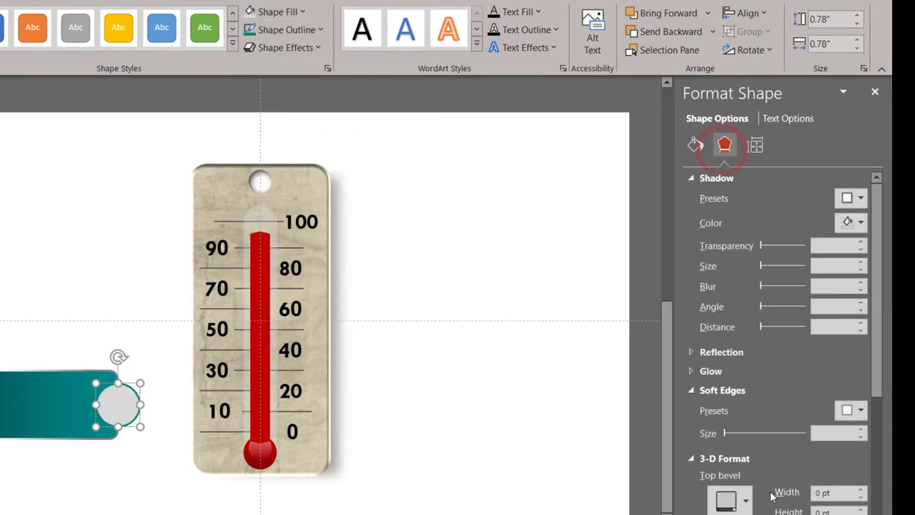
pyautogui.scroll(-5, 772, 496)
pyautogui.click(730, 316)
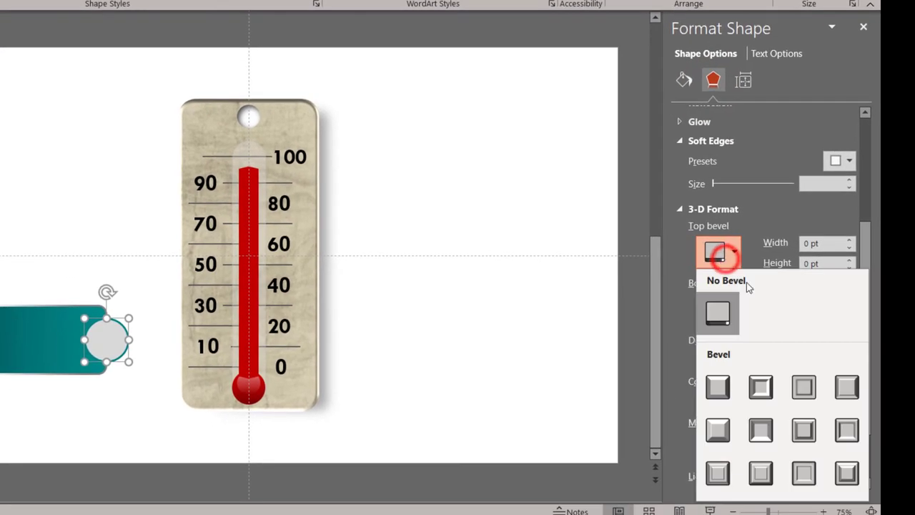
pyautogui.click(846, 432)
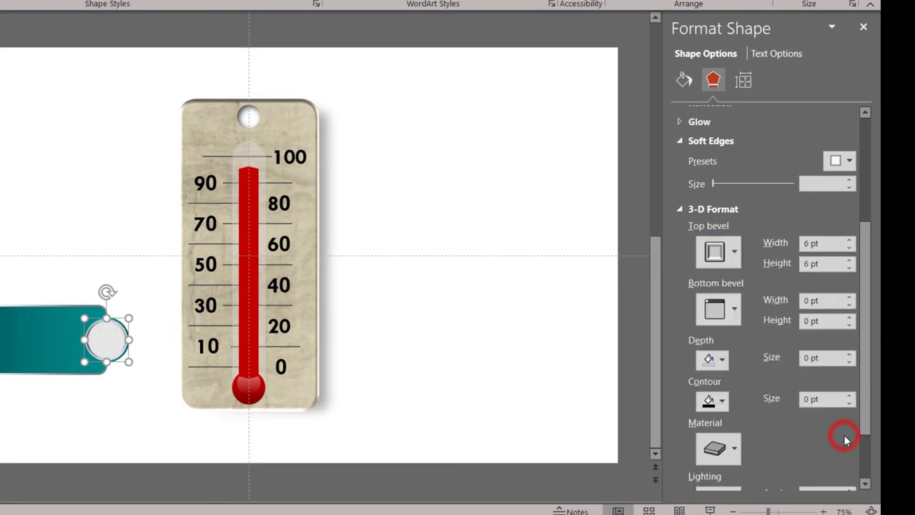
pyautogui.scroll(-3, 720, 435)
# - Set the circle's 3-D material to a Standard preset and lighting to Warm
pyautogui.click(713, 80)
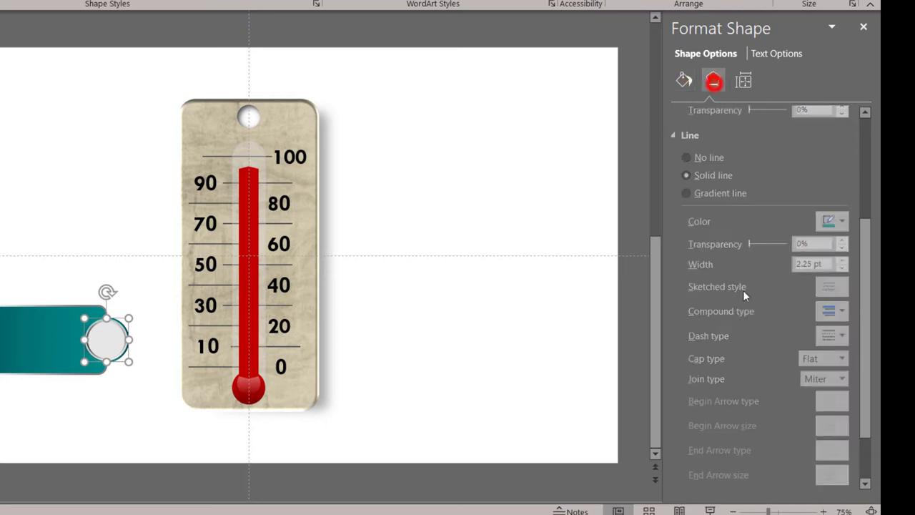
pyautogui.click(724, 397)
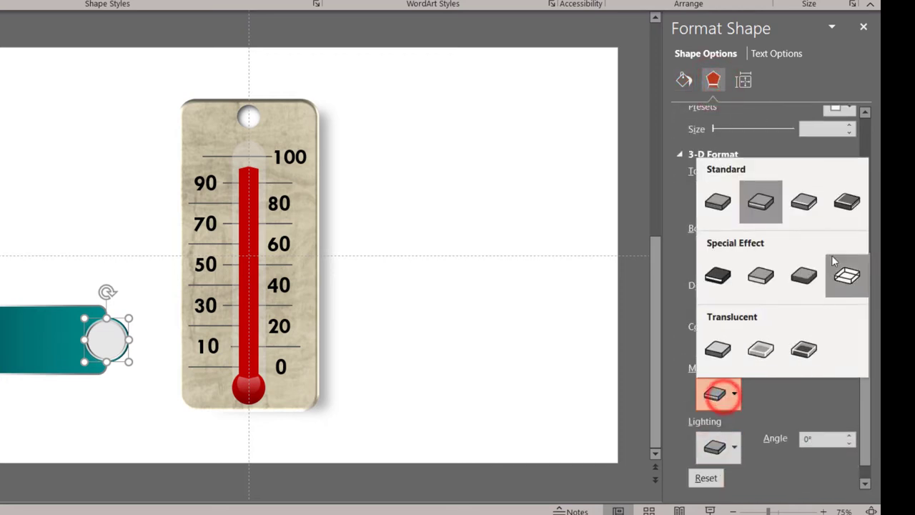
pyautogui.click(845, 206)
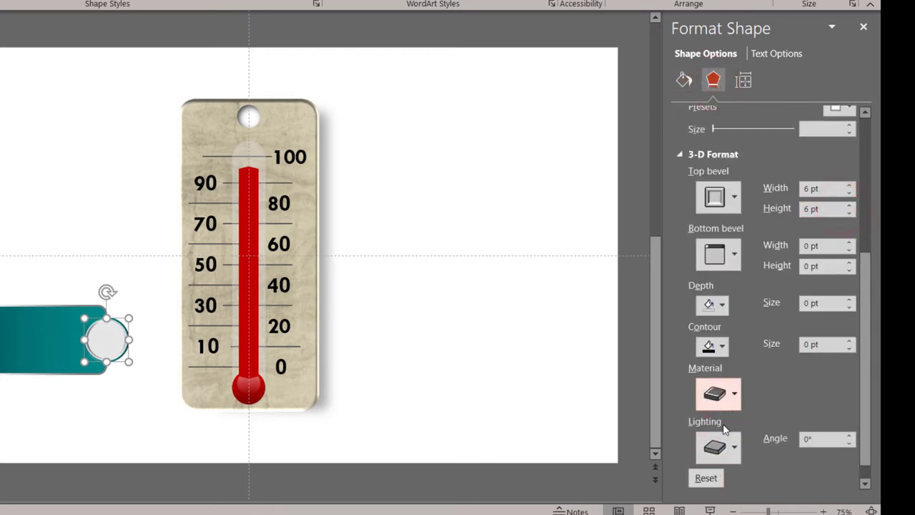
pyautogui.click(718, 447)
pyautogui.click(718, 255)
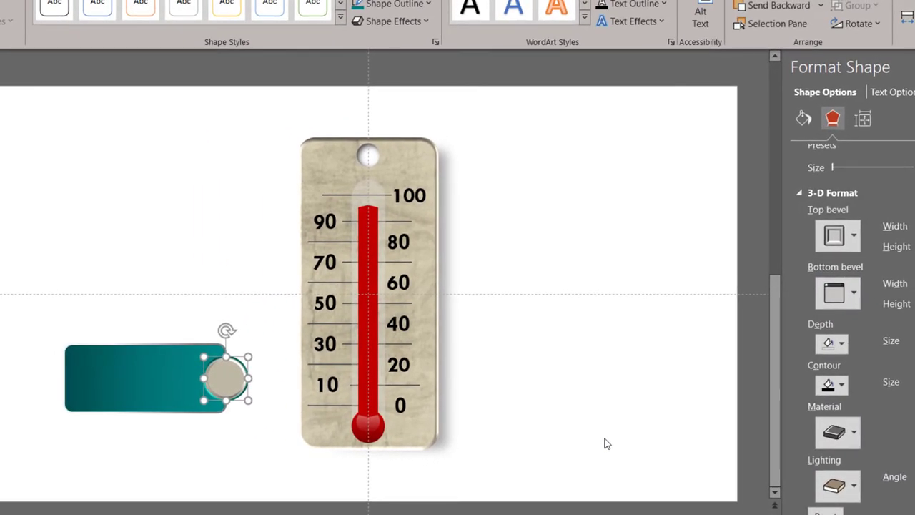
pyautogui.click(606, 443)
# - Group the grey circle knob with the teal bar
pyautogui.click(226, 379)
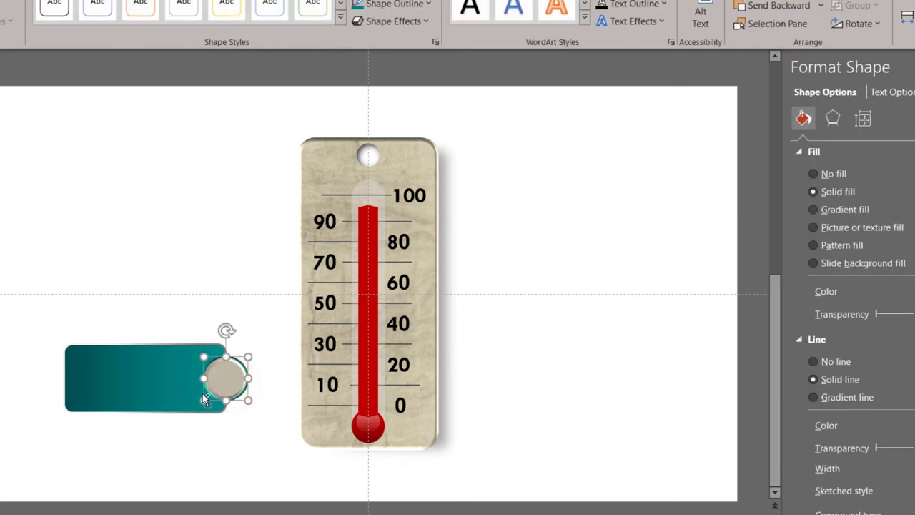
pyautogui.keyDown('shift'); pyautogui.click(181, 392); pyautogui.keyUp('shift')
pyautogui.hotkey('ctrl', 'g')
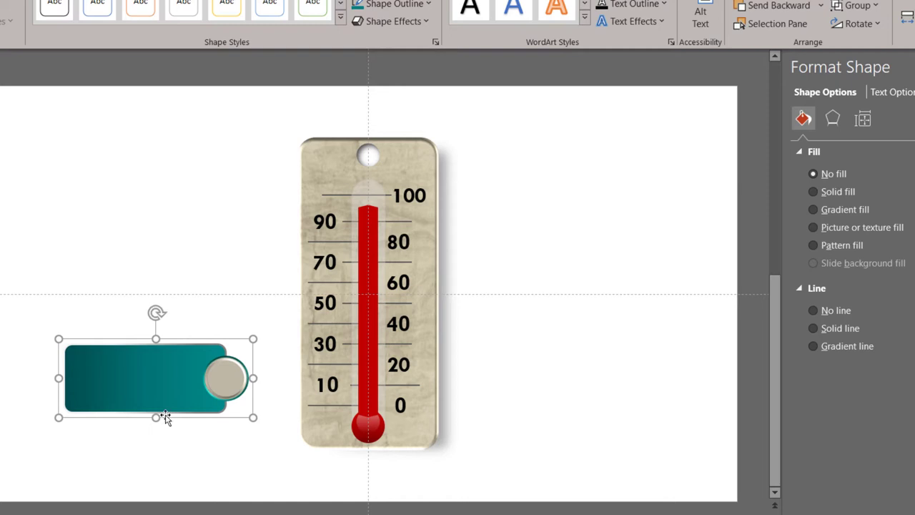
# - Move the grouped teal label bar left and up level with the 10 mark, then start a straight line there
pyautogui.moveTo(145, 405); pyautogui.dragTo(111, 418)
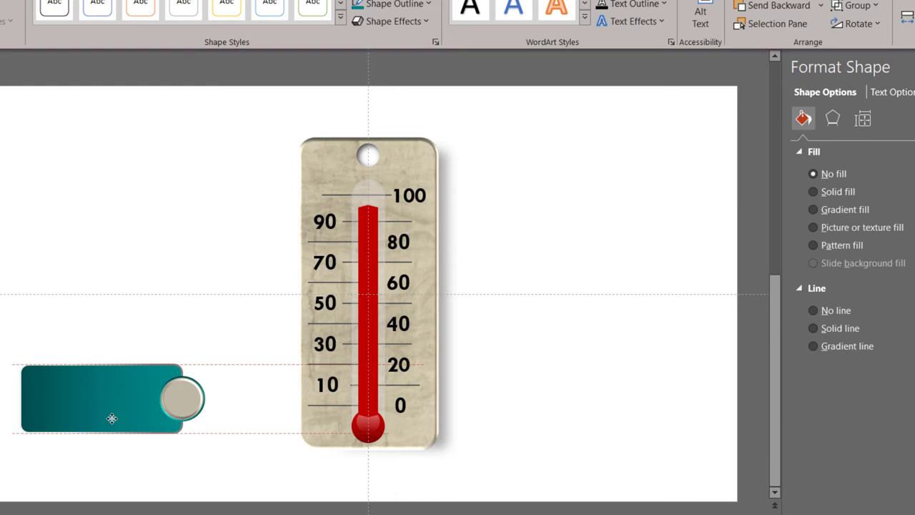
pyautogui.moveTo(112, 418); pyautogui.dragTo(107, 410)
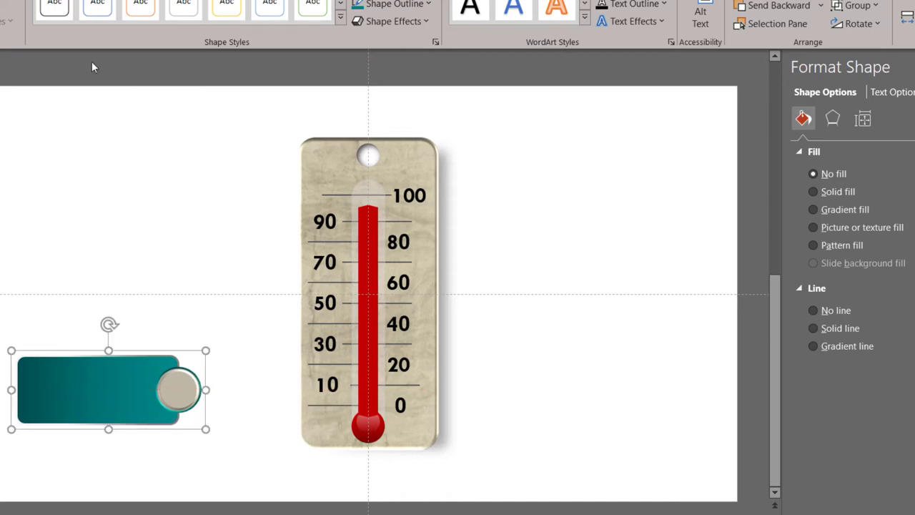
pyautogui.click(3, 4)
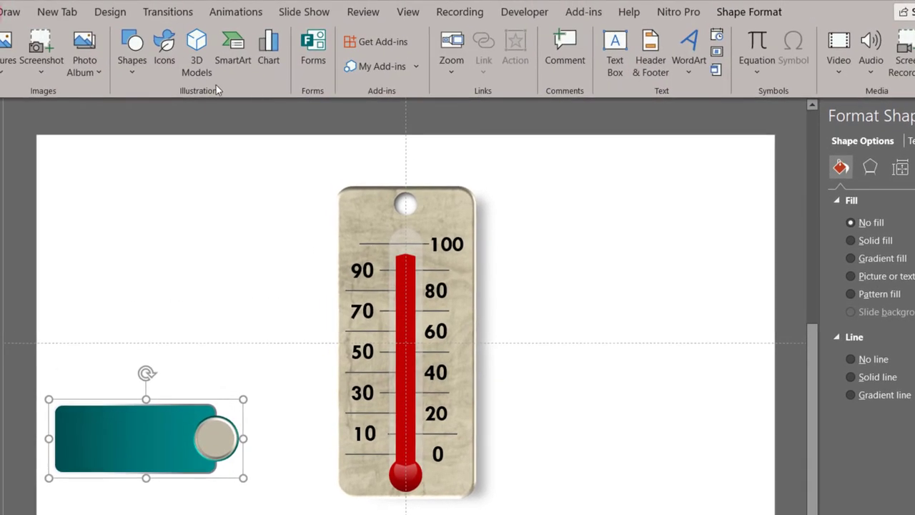
pyautogui.click(135, 75)
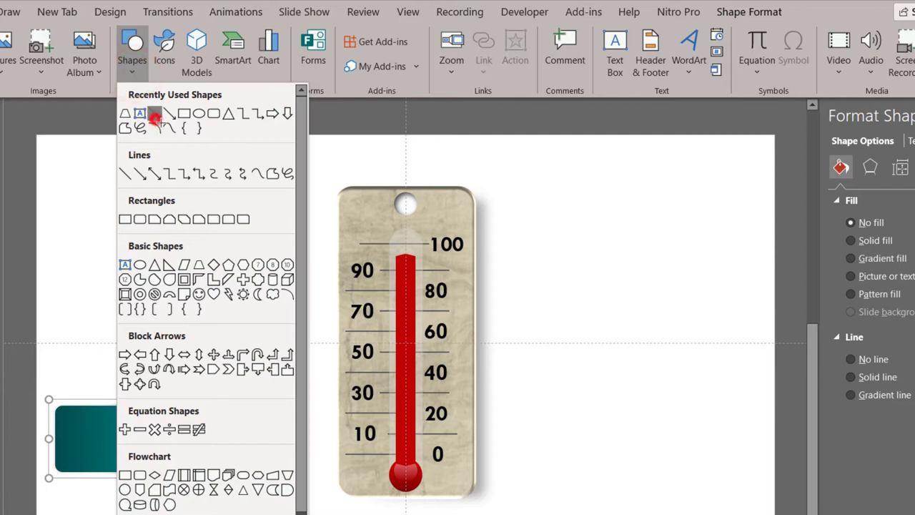
pyautogui.click(156, 120)
pyautogui.click(345, 432)
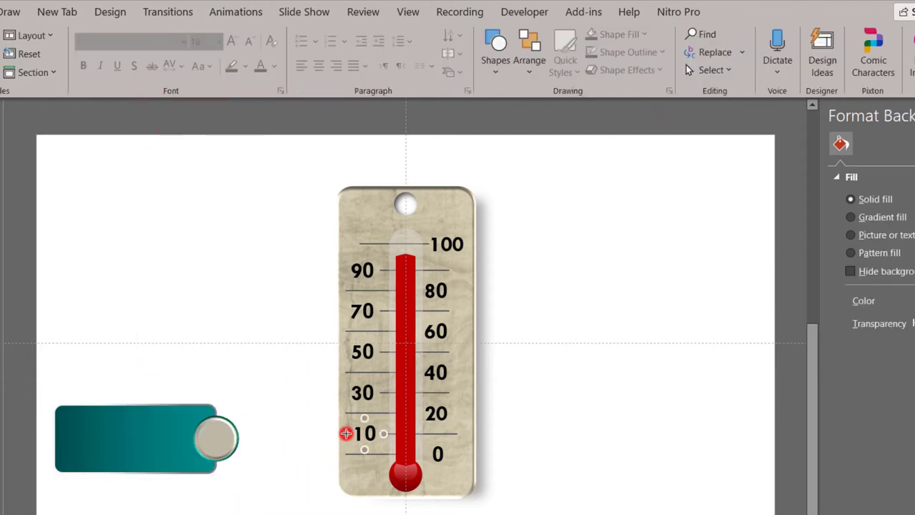
# - Draw a line from the 10 mark to the grey knob, coloured teal at 1½ pt weight
pyautogui.moveTo(345, 432); pyautogui.dragTo(244, 430)
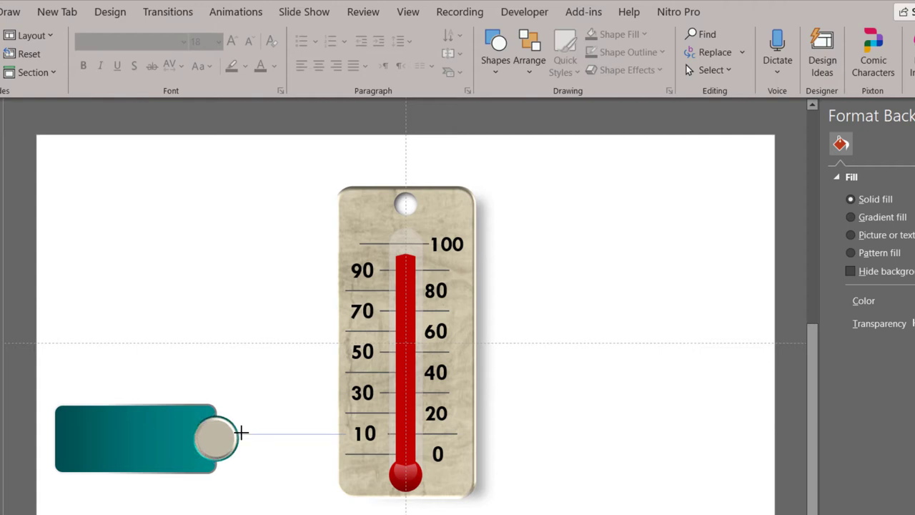
pyautogui.moveTo(241, 432); pyautogui.dragTo(240, 433)
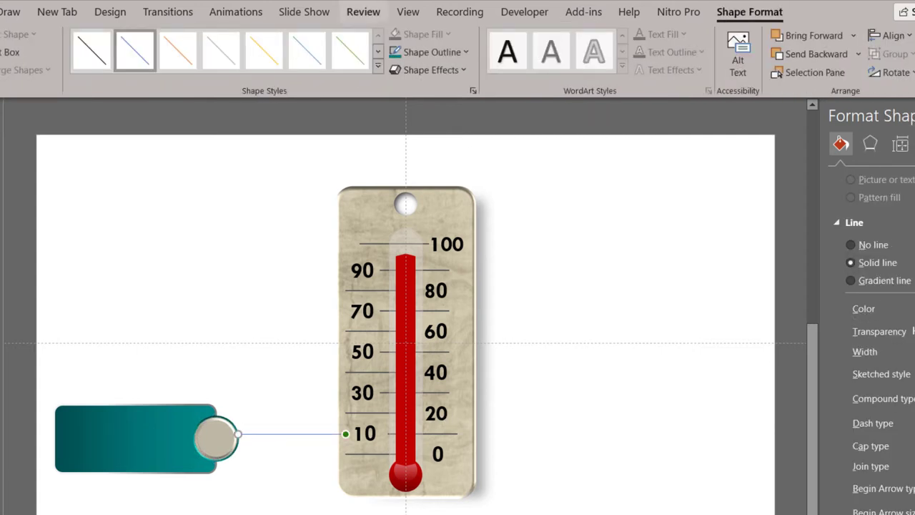
pyautogui.click(395, 52)
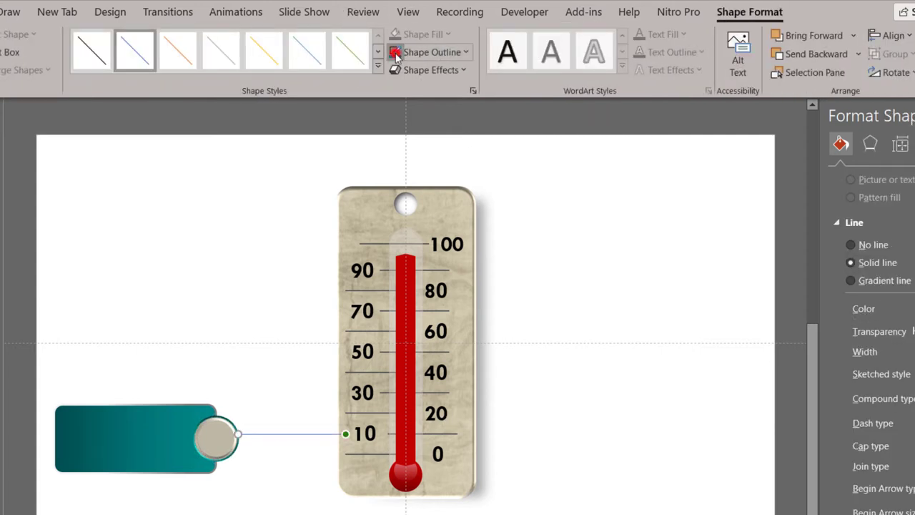
pyautogui.click(434, 51)
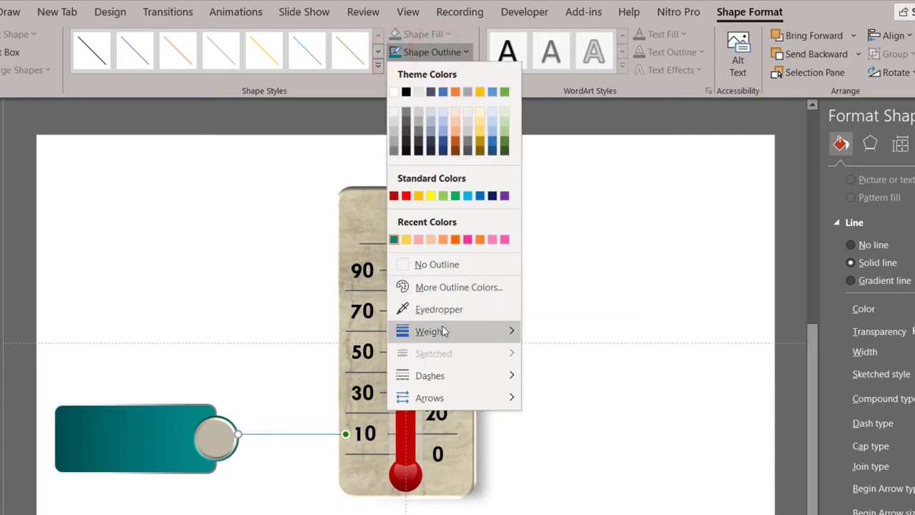
pyautogui.moveTo(445, 331)
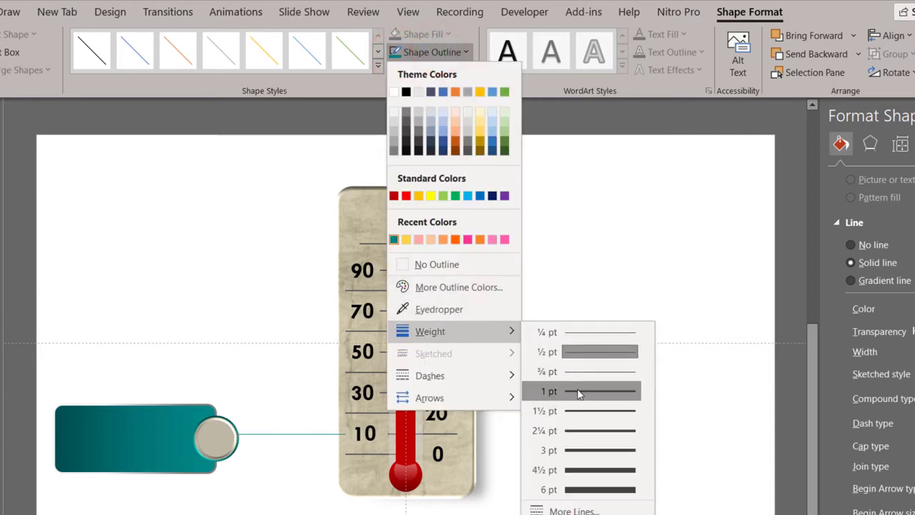
pyautogui.click(585, 413)
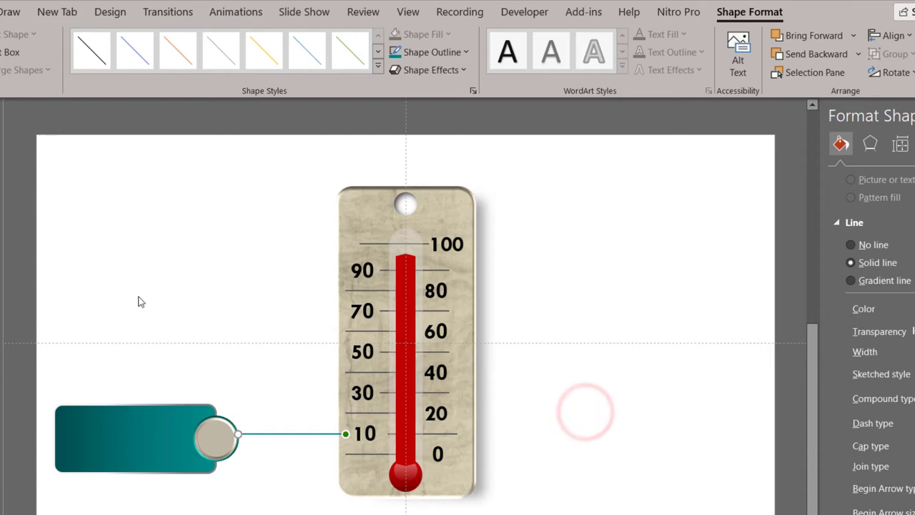
# - Give the connector line a dash-dot dash type and a round oval end
pyautogui.click(200, 473)
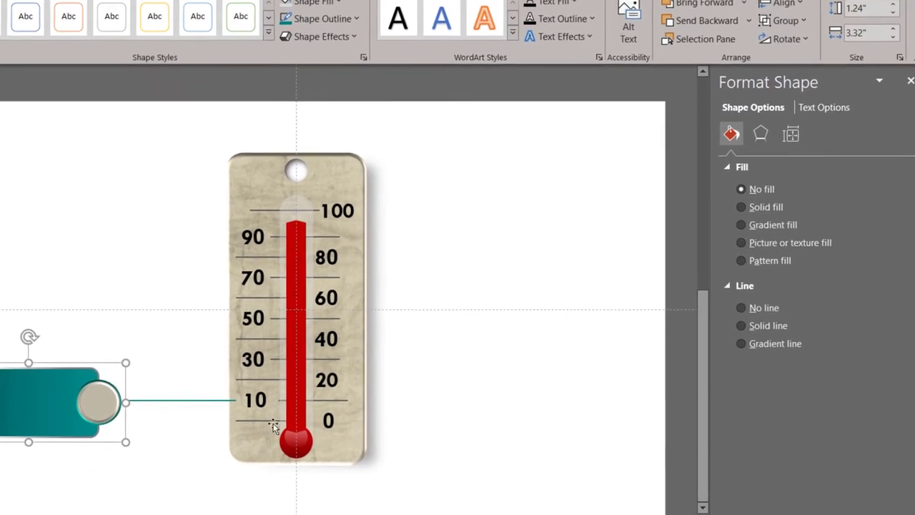
pyautogui.click(182, 397)
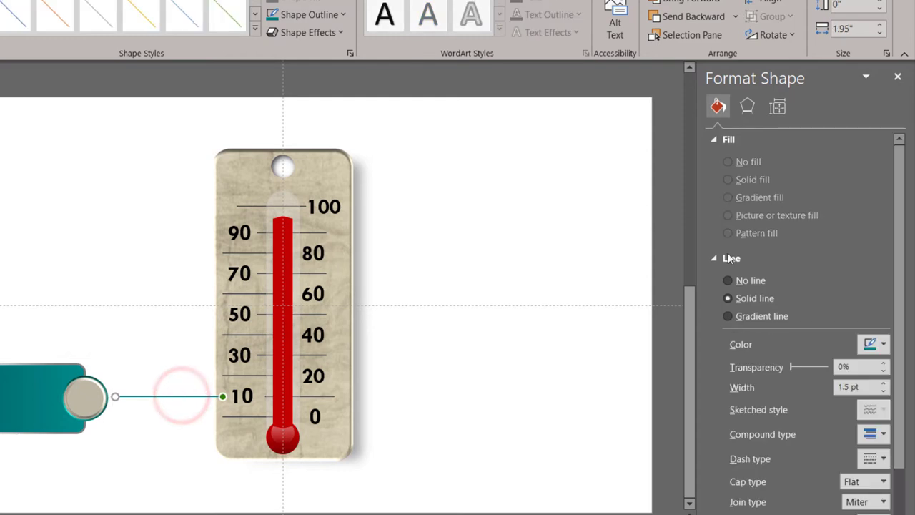
pyautogui.click(880, 458)
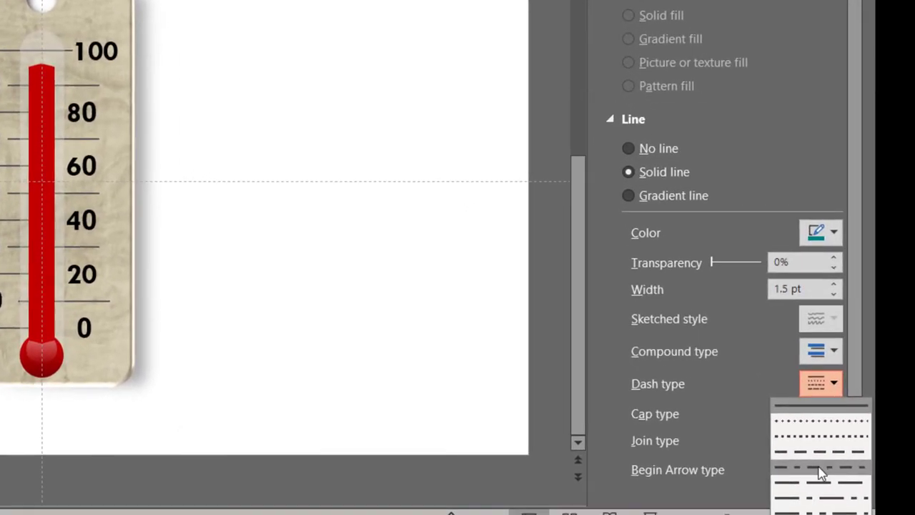
pyautogui.click(820, 469)
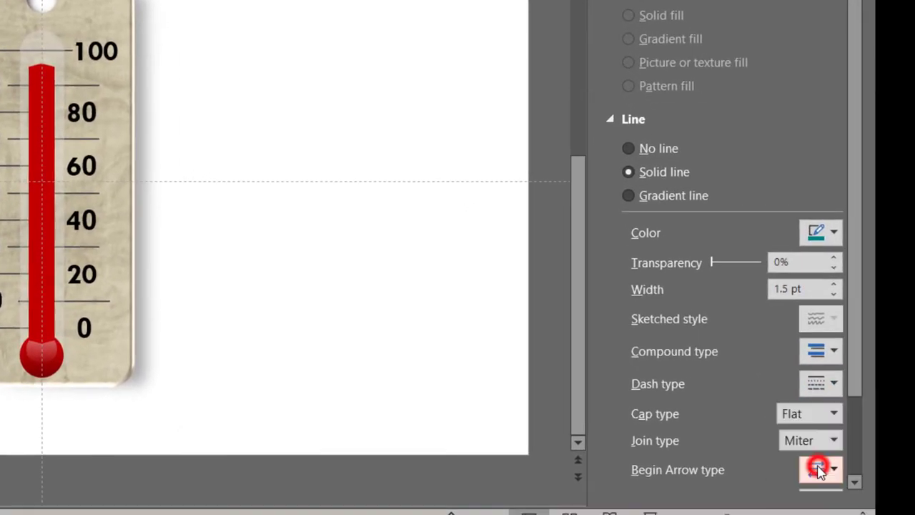
pyautogui.scroll(-3, 813, 421)
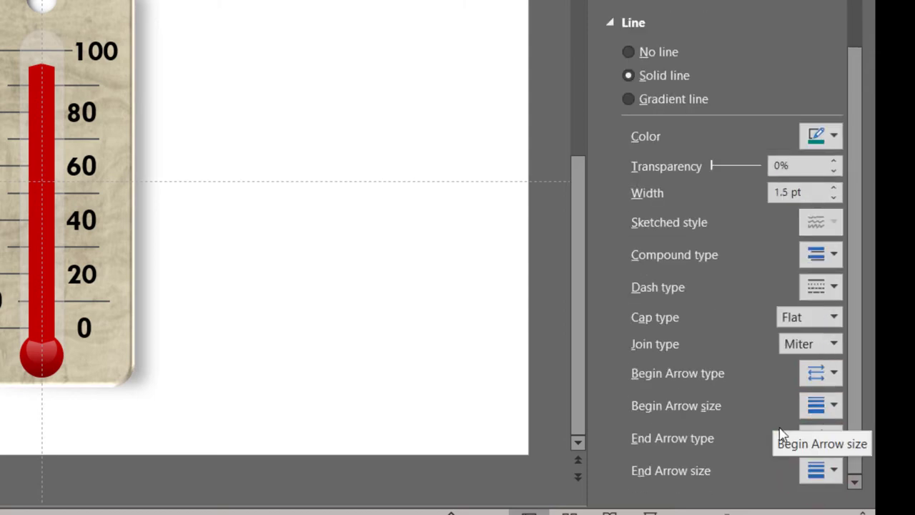
pyautogui.click(817, 438)
pyautogui.click(855, 402)
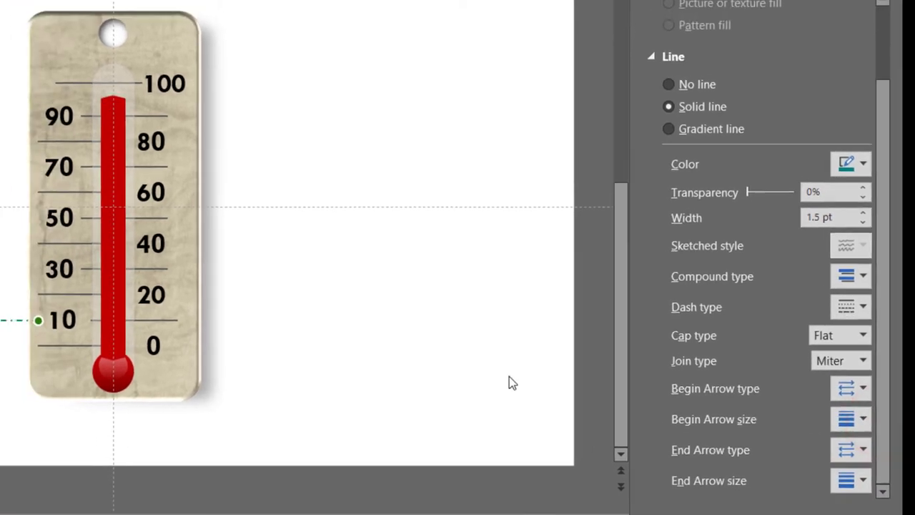
pyautogui.click(710, 444)
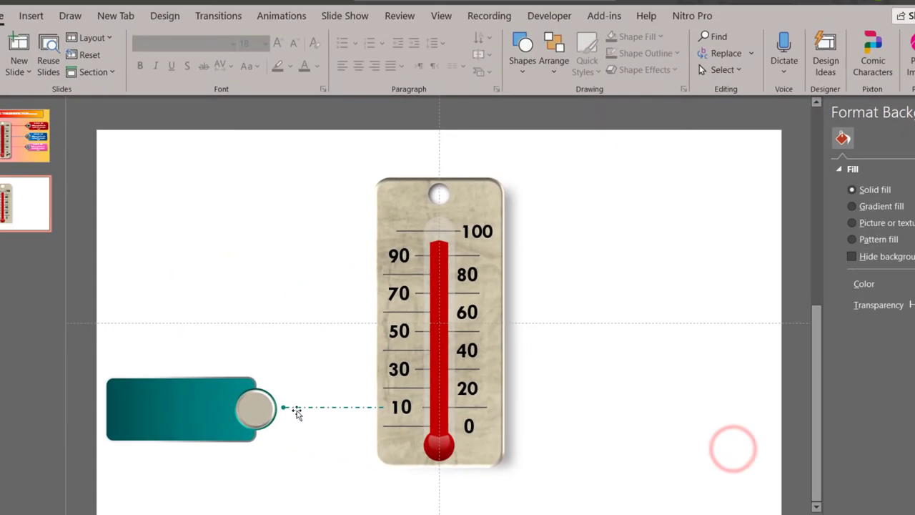
# - Nudge the teal label group slightly right and group it with its connector line
pyautogui.click(243, 437)
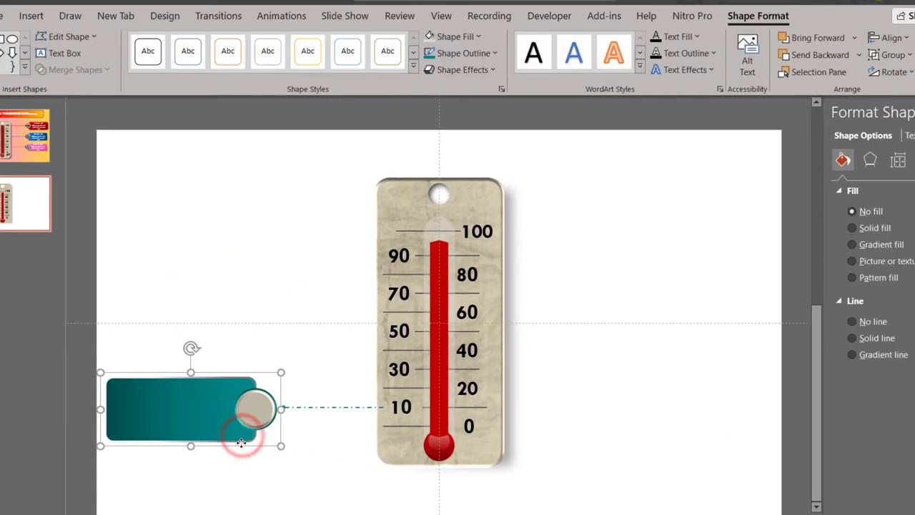
pyautogui.moveTo(242, 438); pyautogui.dragTo(246, 442)
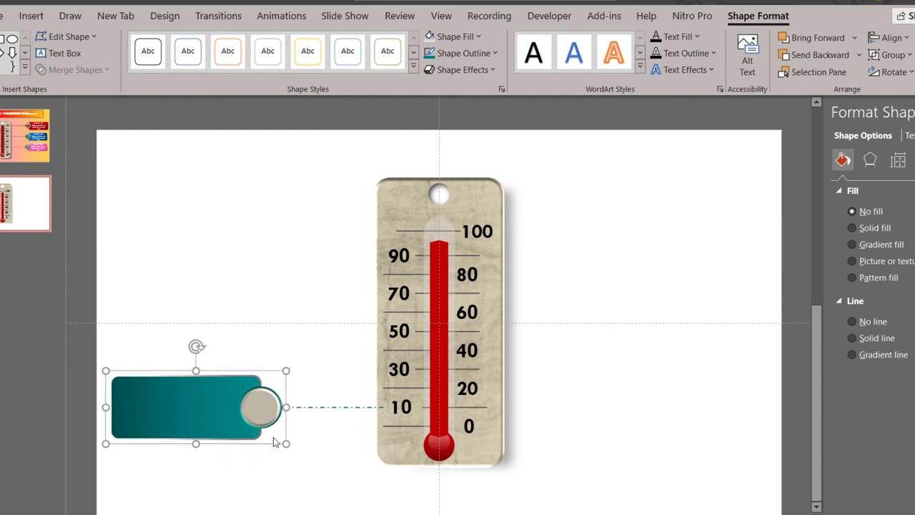
pyautogui.rightClick(337, 407)
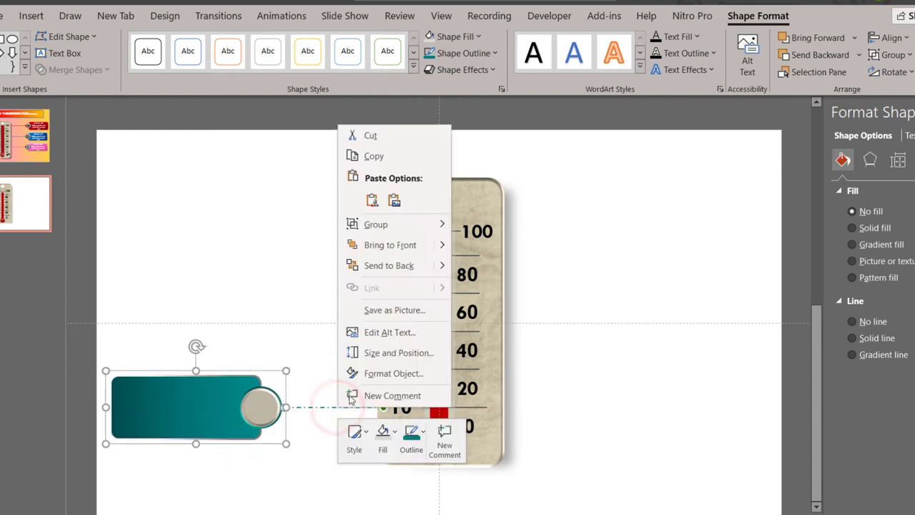
pyautogui.moveTo(395, 225)
pyautogui.click(495, 229)
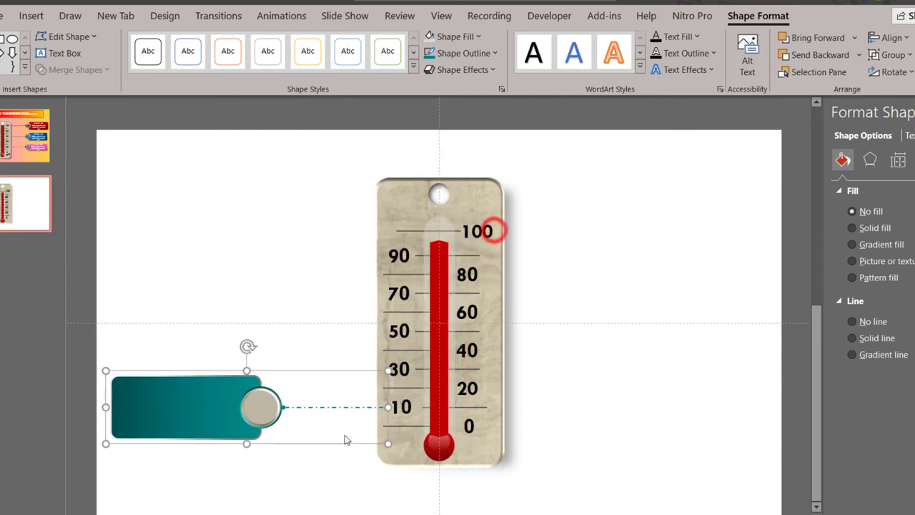
# - Send the teal label group behind the thermometer
pyautogui.rightClick(349, 405)
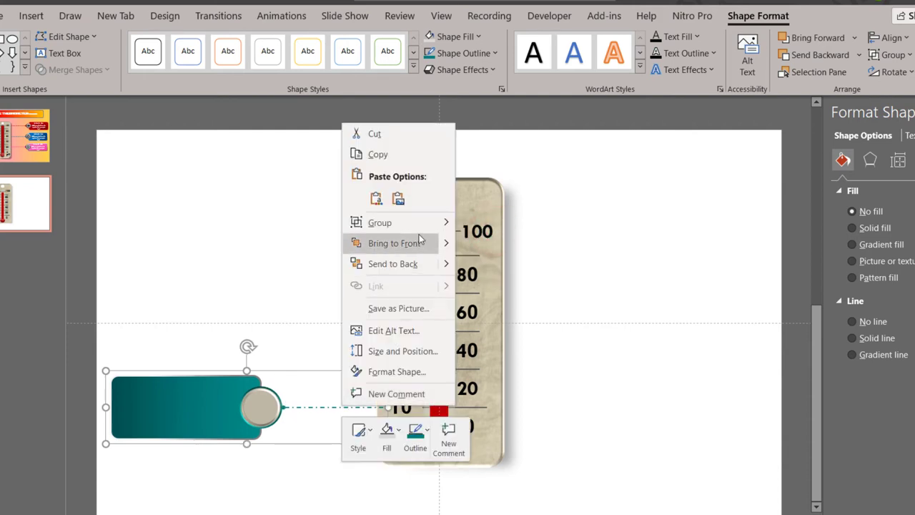
pyautogui.click(418, 264)
pyautogui.click(616, 378)
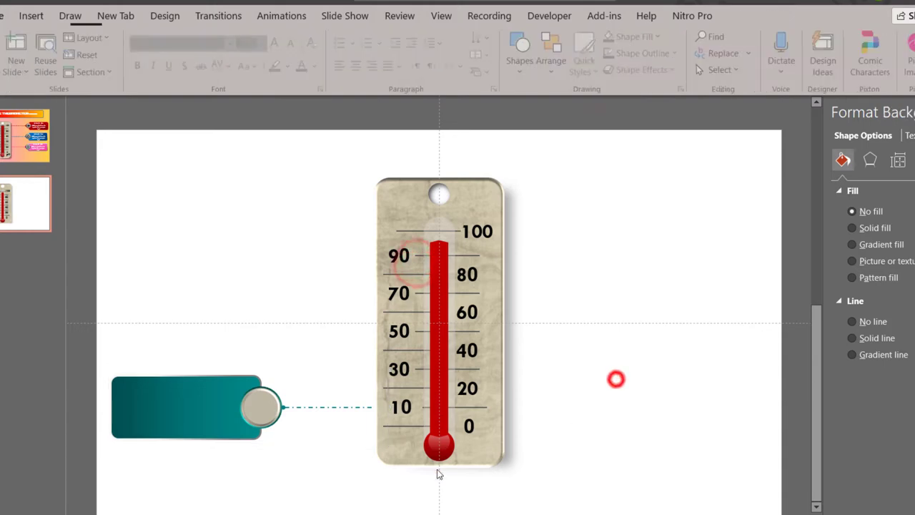
pyautogui.click(318, 410)
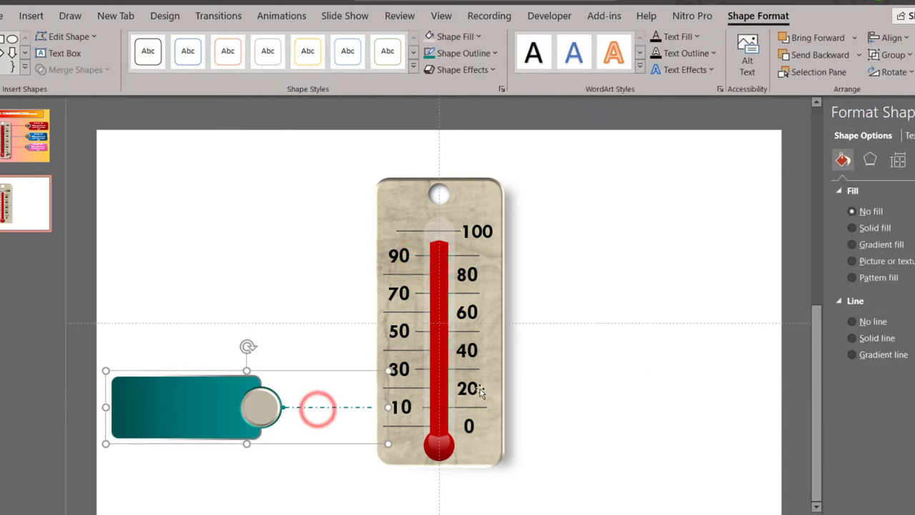
pyautogui.click(207, 260)
pyautogui.click(201, 392)
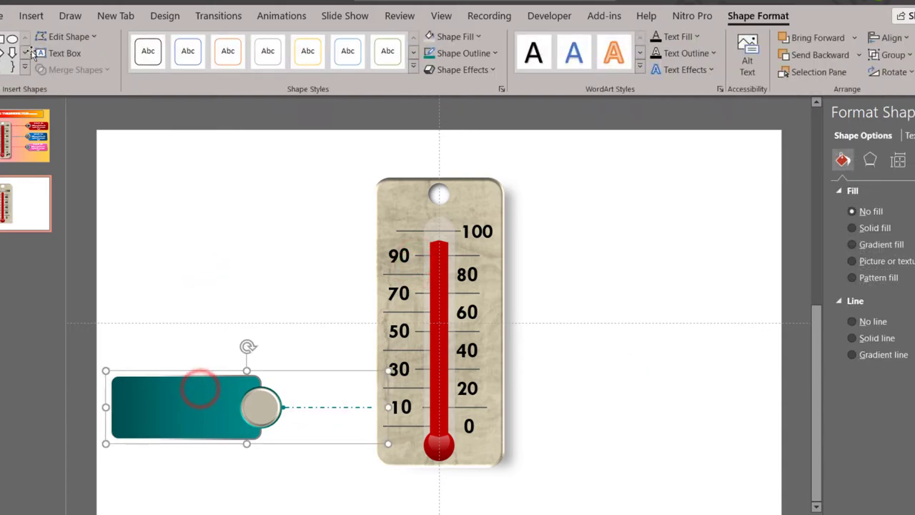
pyautogui.click(31, 16)
# - Insert the person icon from the 'work' icon results and shrink it into the grey circle
pyautogui.click(185, 66)
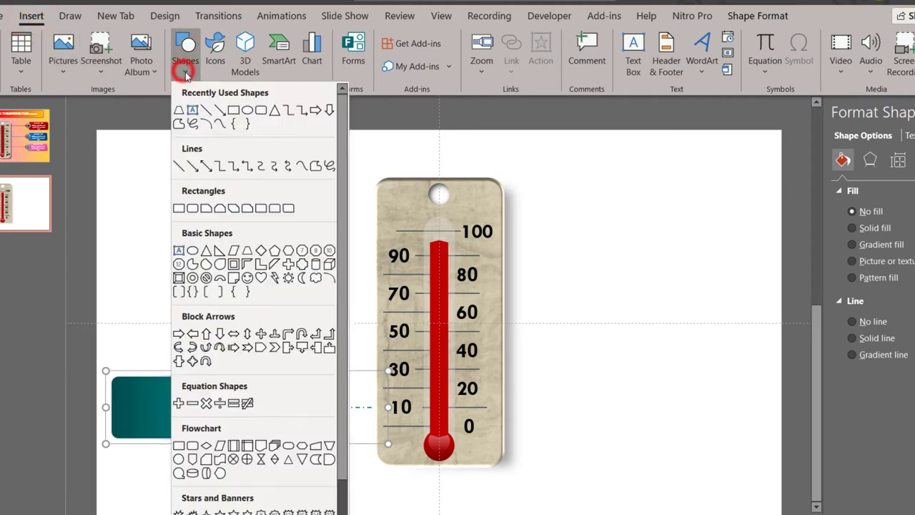
pyautogui.click(215, 62)
pyautogui.write('work')
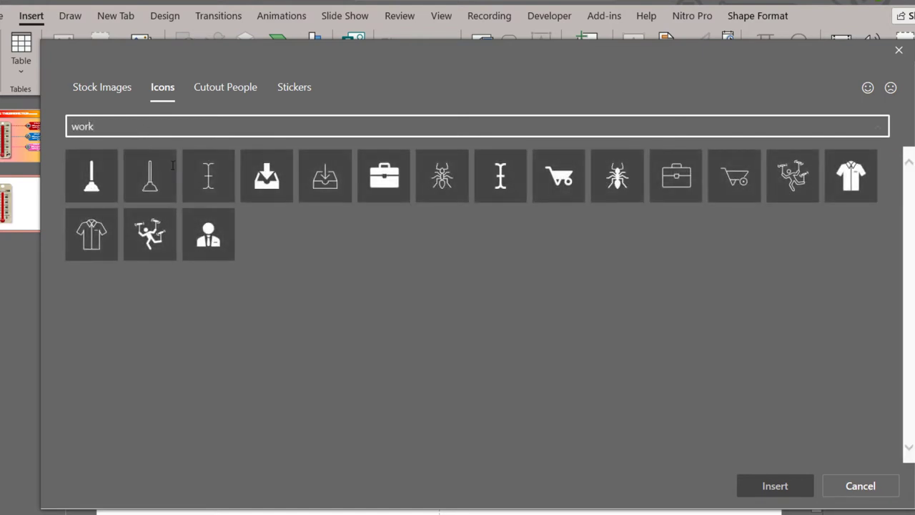
pyautogui.click(218, 243)
pyautogui.click(772, 487)
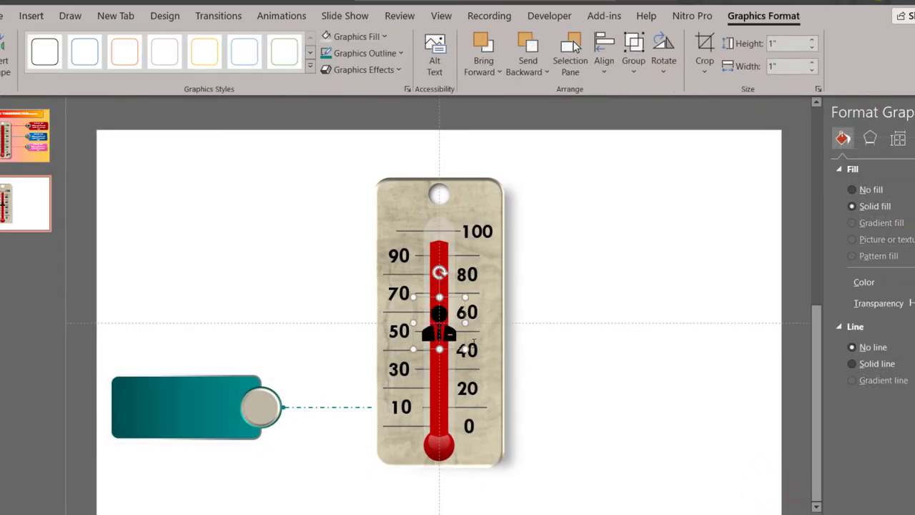
pyautogui.moveTo(445, 326); pyautogui.dragTo(292, 361)
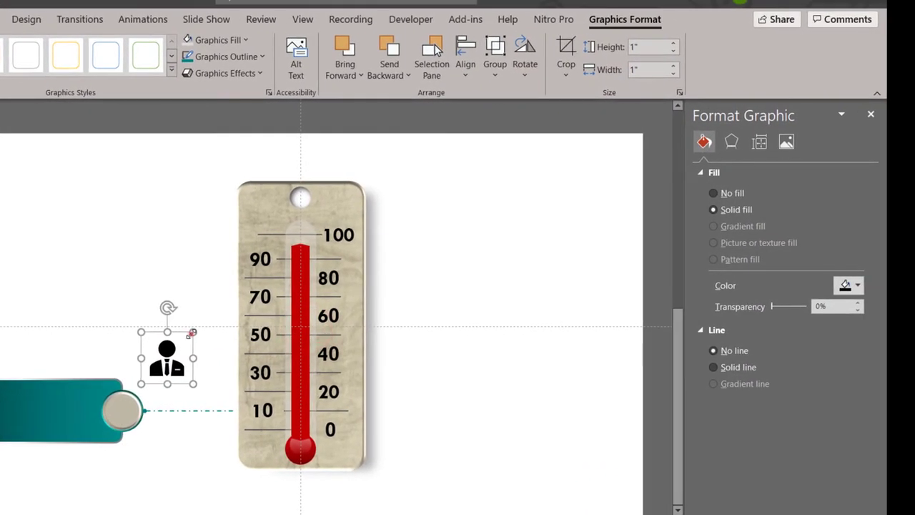
pyautogui.moveTo(193, 332); pyautogui.dragTo(125, 413)
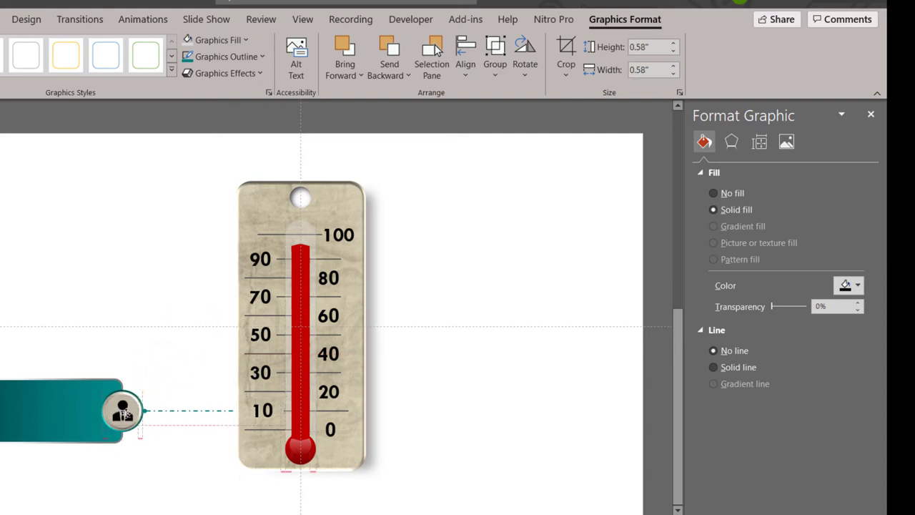
# - Give the icon an outer bottom shadow with 3 pt blur, 42% transparency and 5 pt distance
pyautogui.click(731, 141)
pyautogui.click(849, 191)
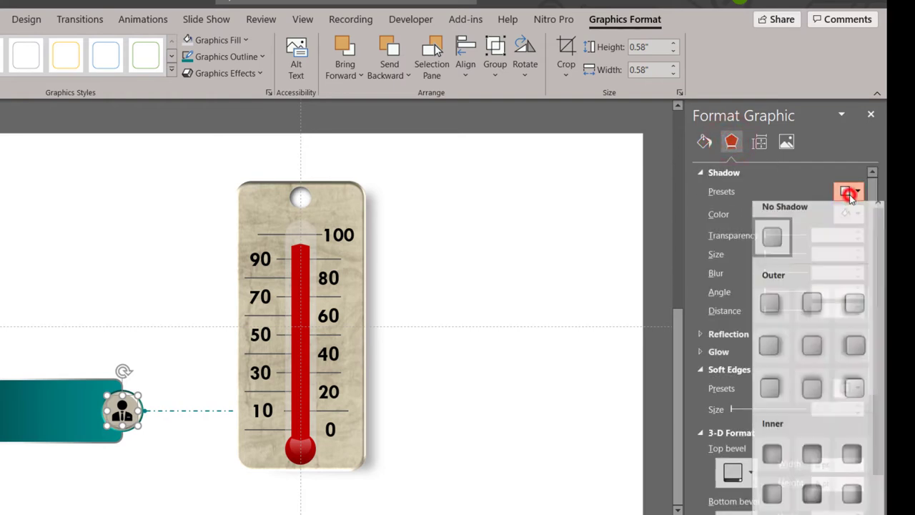
pyautogui.click(808, 322)
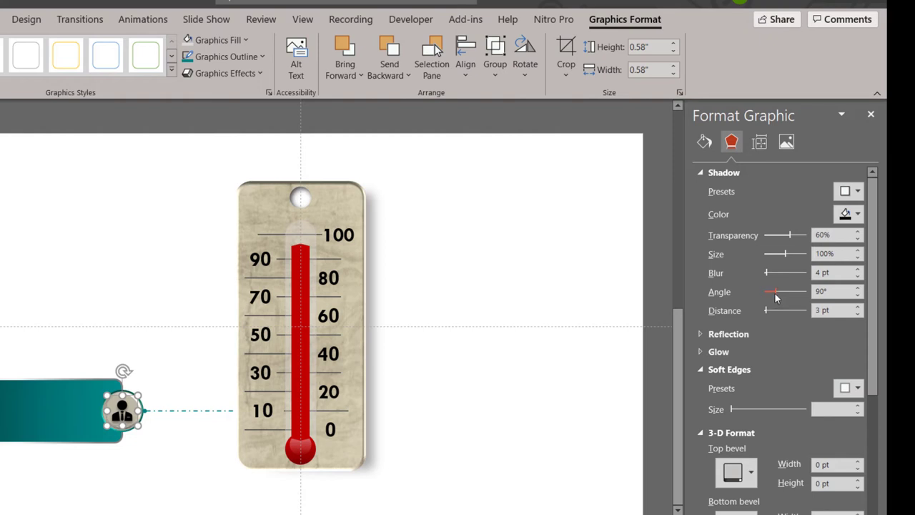
pyautogui.moveTo(768, 277); pyautogui.dragTo(767, 276)
pyautogui.click(790, 236)
pyautogui.moveTo(790, 236); pyautogui.dragTo(782, 241)
pyautogui.moveTo(768, 311); pyautogui.dragTo(767, 313)
# - Group the person icon with the teal label using Ctrl+G
pyautogui.click(525, 408)
pyautogui.click(121, 411)
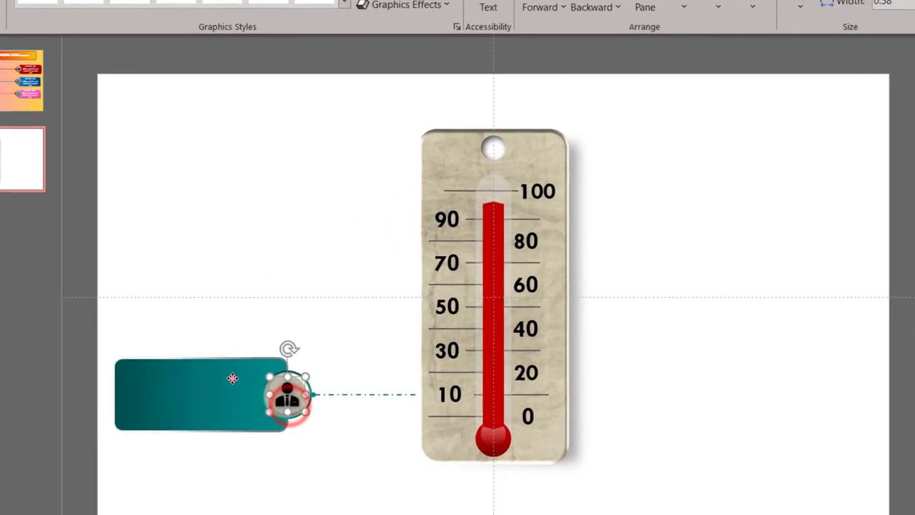
pyautogui.keyDown('shift'); pyautogui.click(232, 378); pyautogui.keyUp('shift')
pyautogui.hotkey('ctrl', 'g')
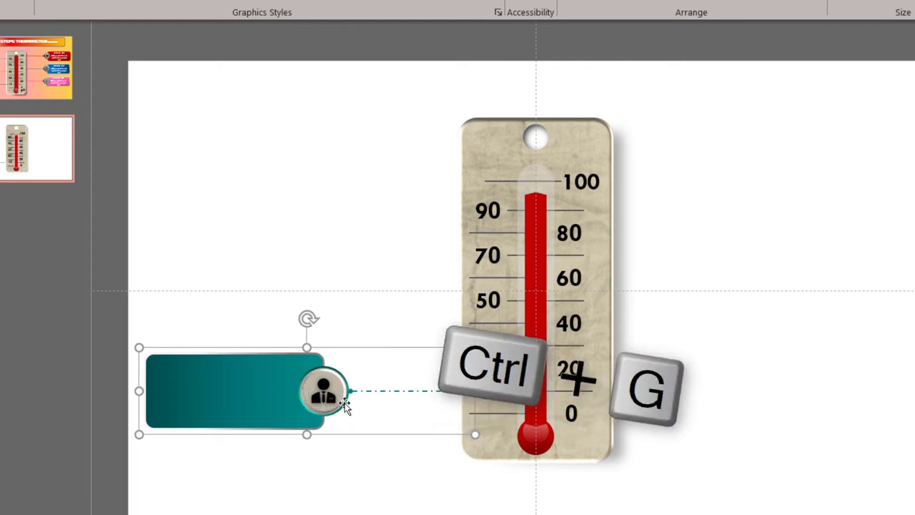
# - Add a text box reading 'Head 01' over the teal rectangle in Tw Cen MT font
pyautogui.click(378, 488)
pyautogui.click(526, 63)
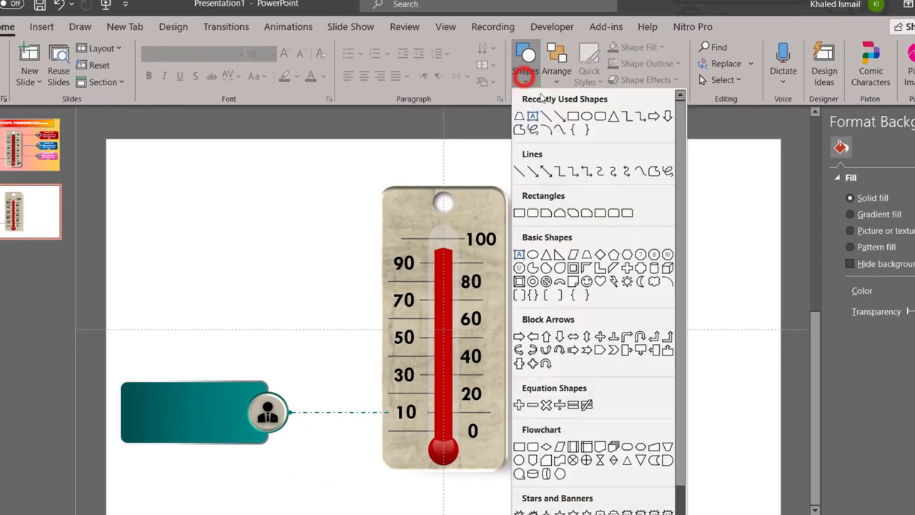
pyautogui.click(537, 117)
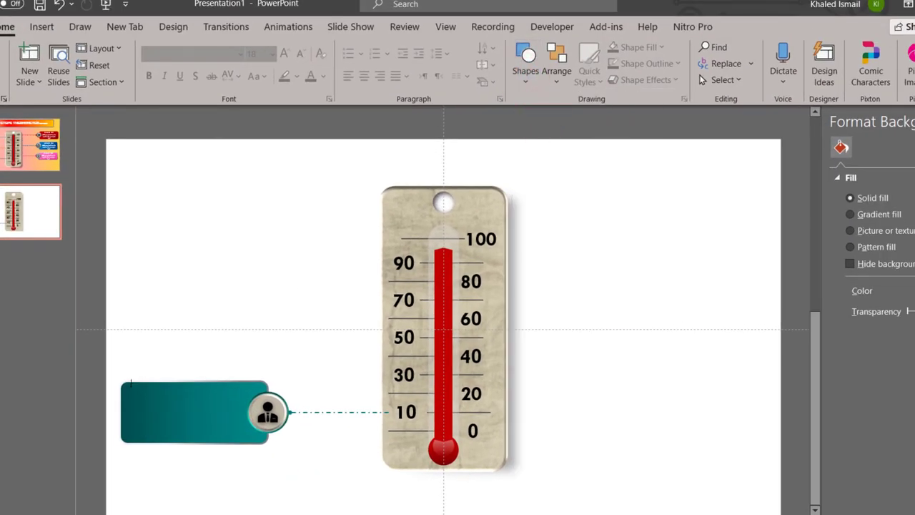
pyautogui.moveTo(130, 383)
pyautogui.mouseDown()
pyautogui.moveTo(246, 413)
pyautogui.moveTo(261, 466)
pyautogui.mouseUp()
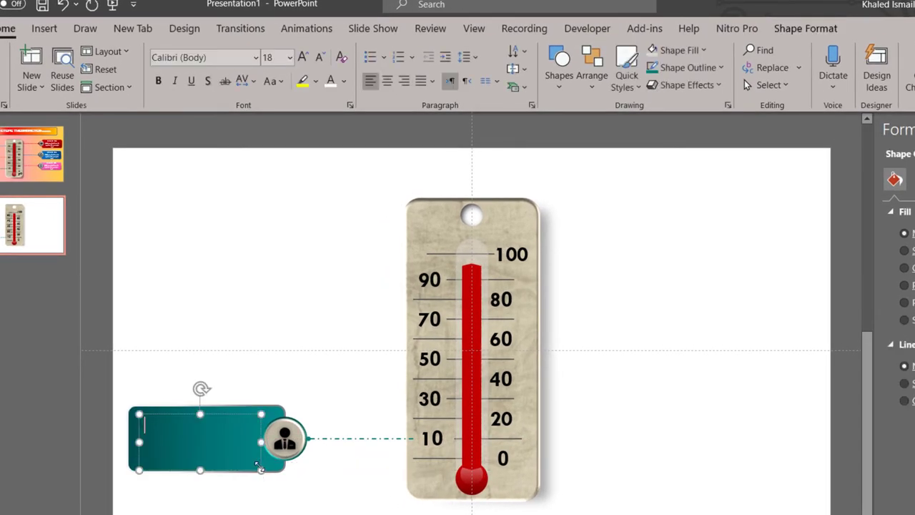
pyautogui.write('Head 01')
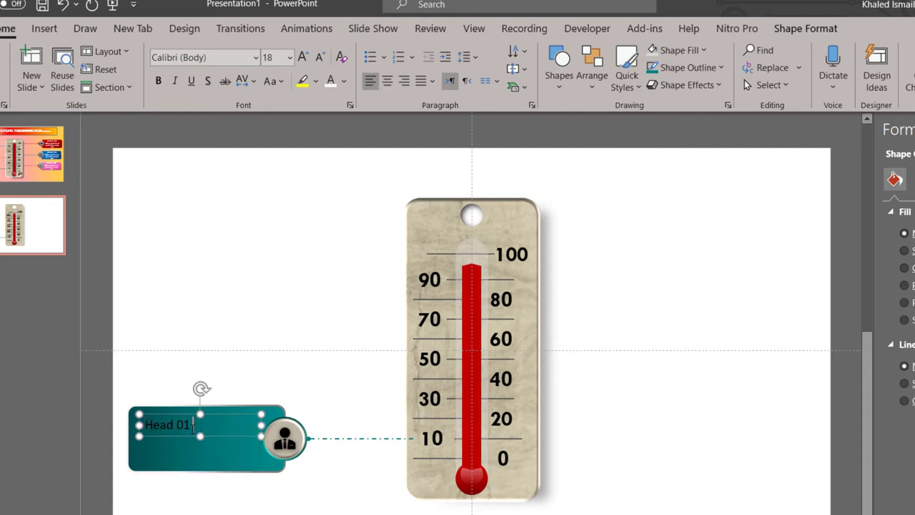
pyautogui.moveTo(191, 424); pyautogui.dragTo(140, 424)
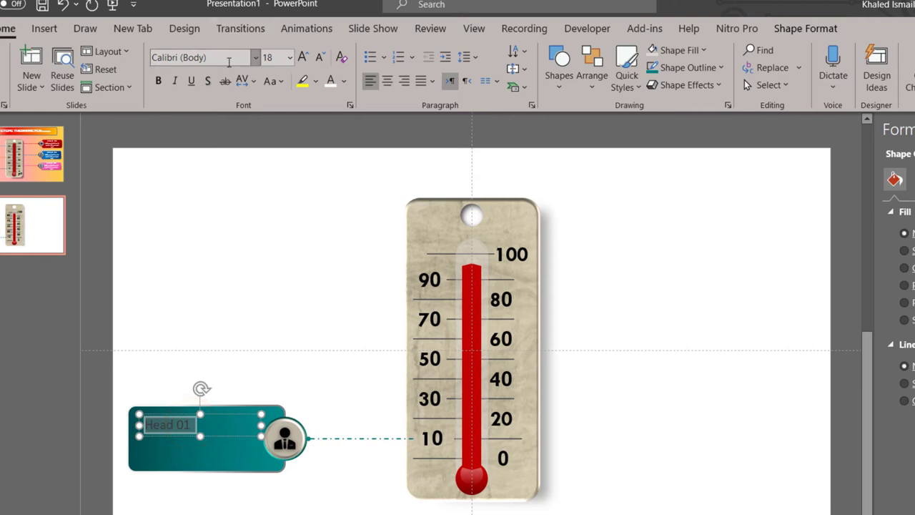
pyautogui.click(229, 63)
pyautogui.write('xA')
pyautogui.write('Tw Cen MT')
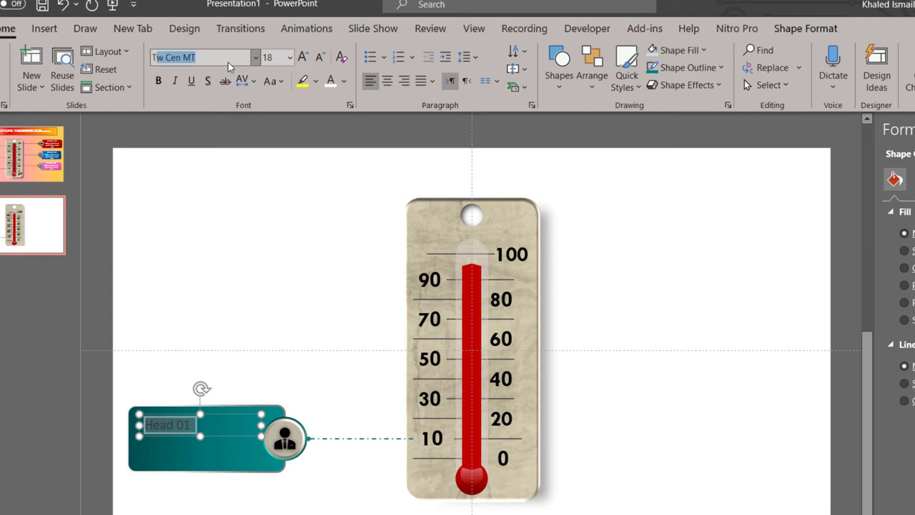
pyautogui.press('Return')
# - Make the HEAD 01 title white, 28 pt, bold, with loose character spacing
pyautogui.click(157, 429)
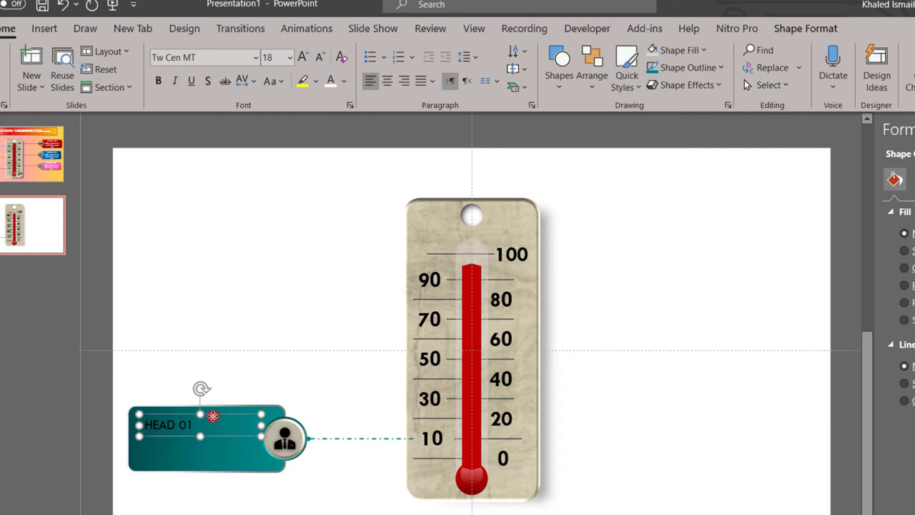
pyautogui.click(329, 82)
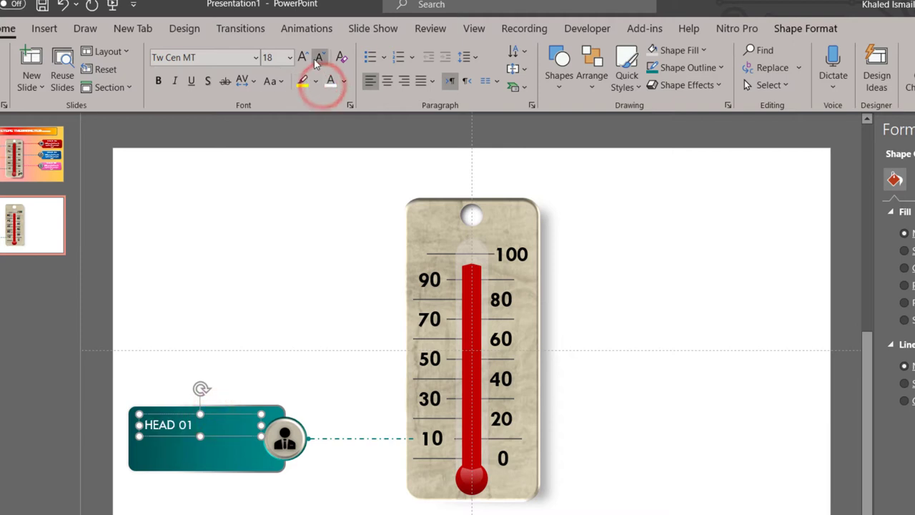
pyautogui.click(303, 57)
pyautogui.click(303, 58)
pyautogui.click(303, 57)
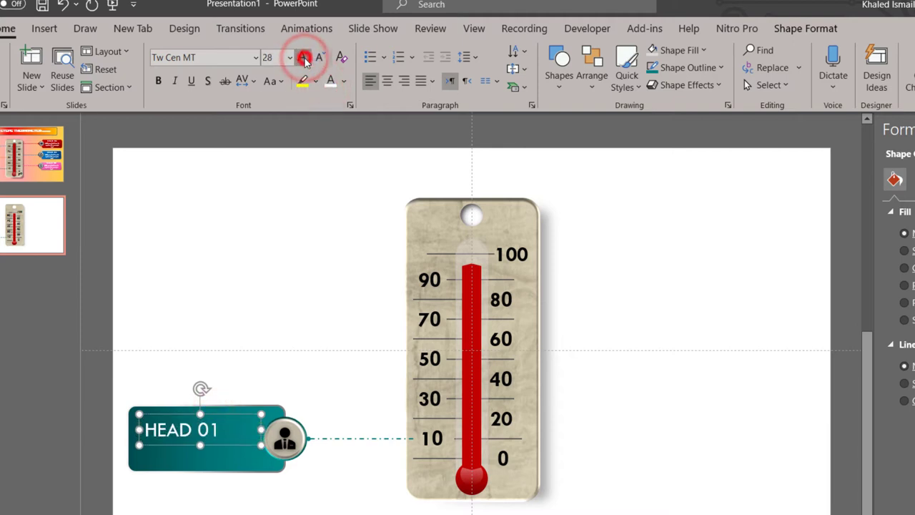
pyautogui.click(158, 82)
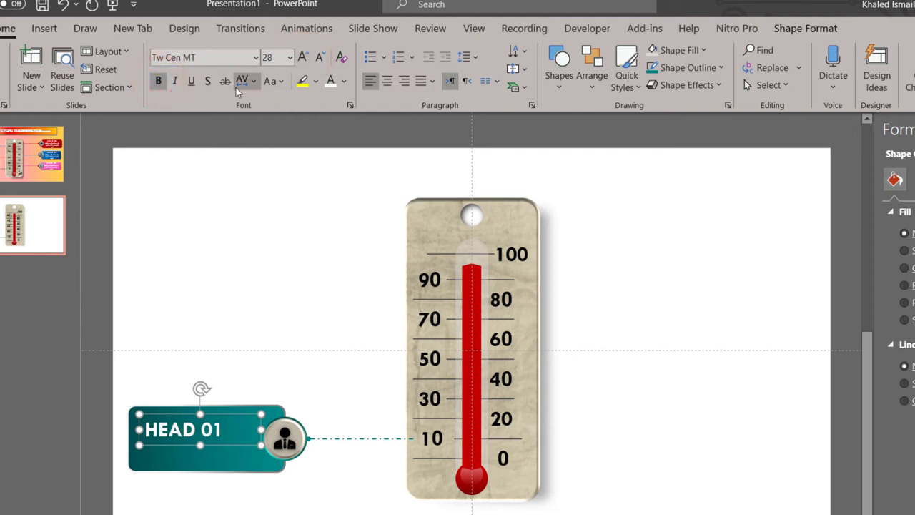
pyautogui.click(254, 83)
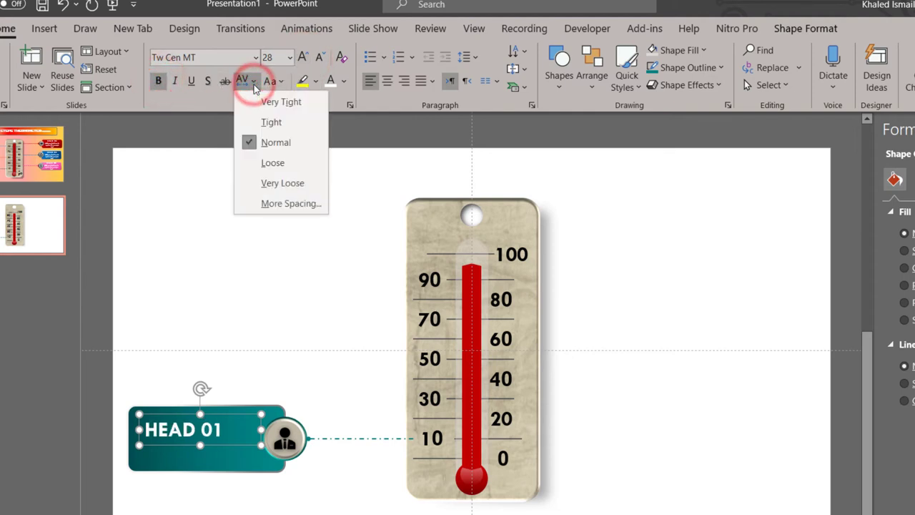
pyautogui.click(271, 163)
# - Nudge the HEAD 01 box up and add a new 11 pt line below the title
pyautogui.click(214, 411)
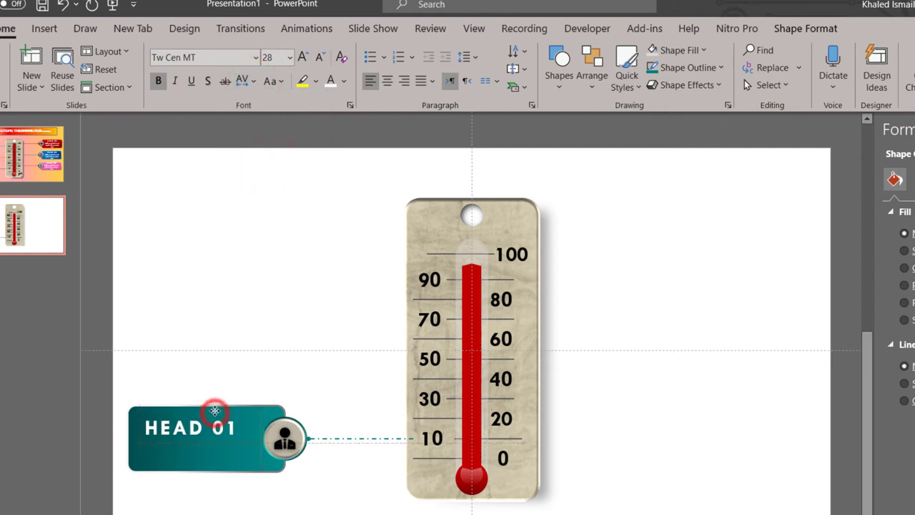
pyautogui.moveTo(215, 410); pyautogui.dragTo(214, 407)
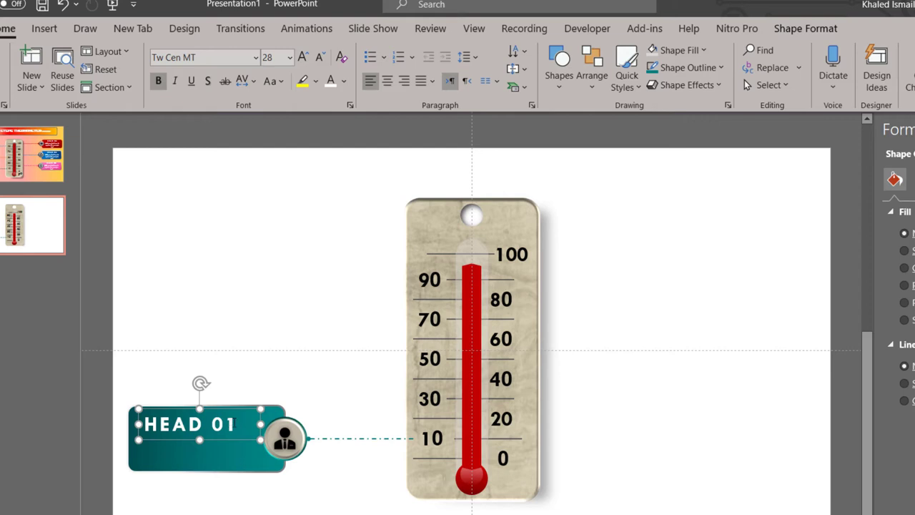
pyautogui.click(233, 423)
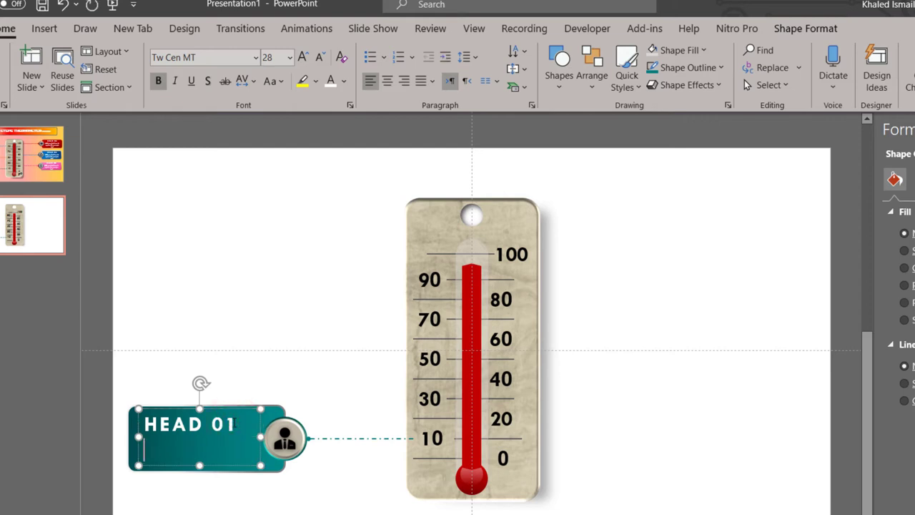
pyautogui.click(317, 60)
pyautogui.click(316, 60)
pyautogui.click(317, 60)
pyautogui.click(317, 60)
pyautogui.click(318, 63)
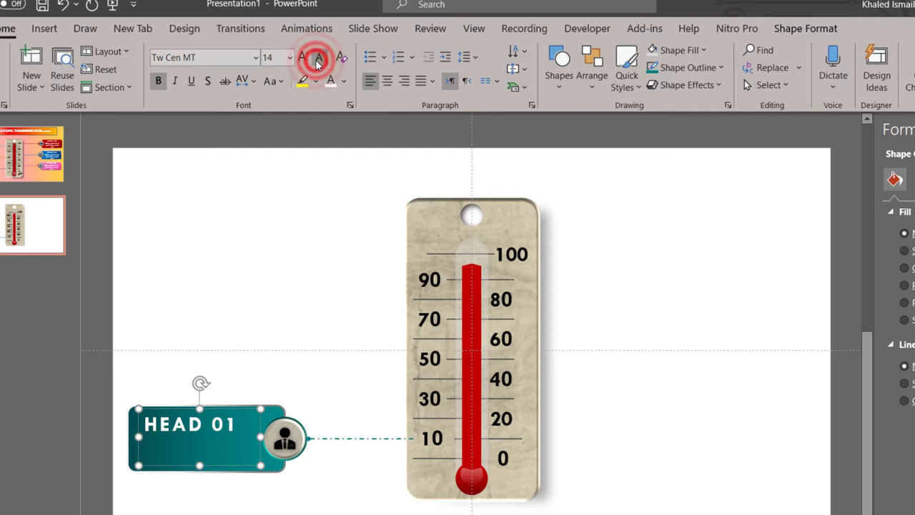
pyautogui.click(319, 63)
pyautogui.click(318, 63)
pyautogui.write('You can add your t')
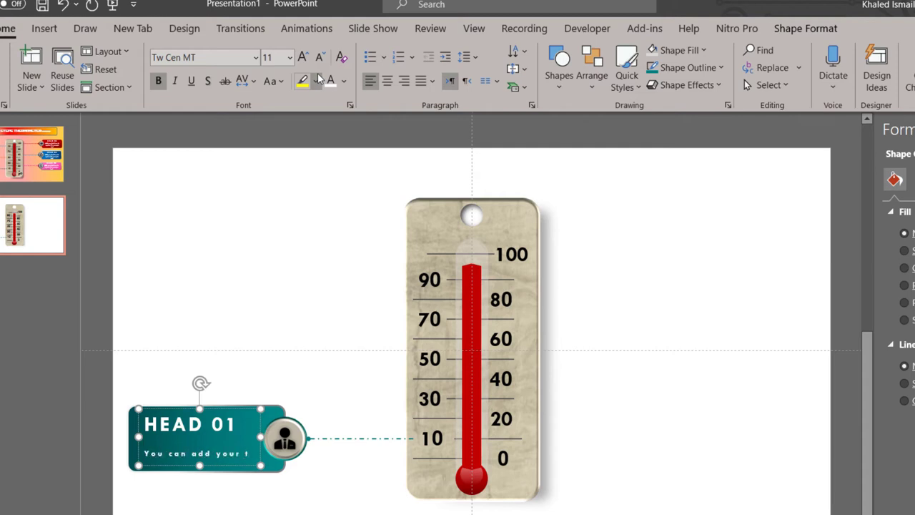
# - Finish the description text and set it to Normal character spacing
pyautogui.write('ext here to replace')
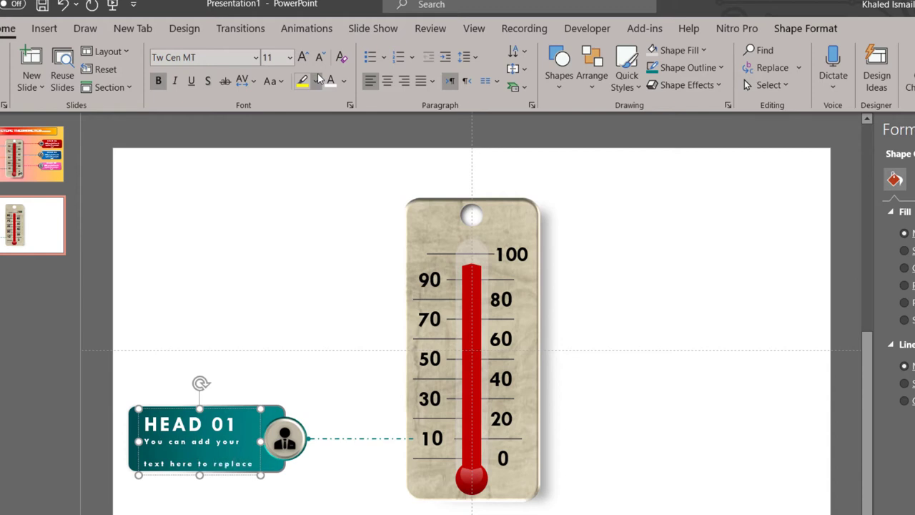
pyautogui.press('Return')
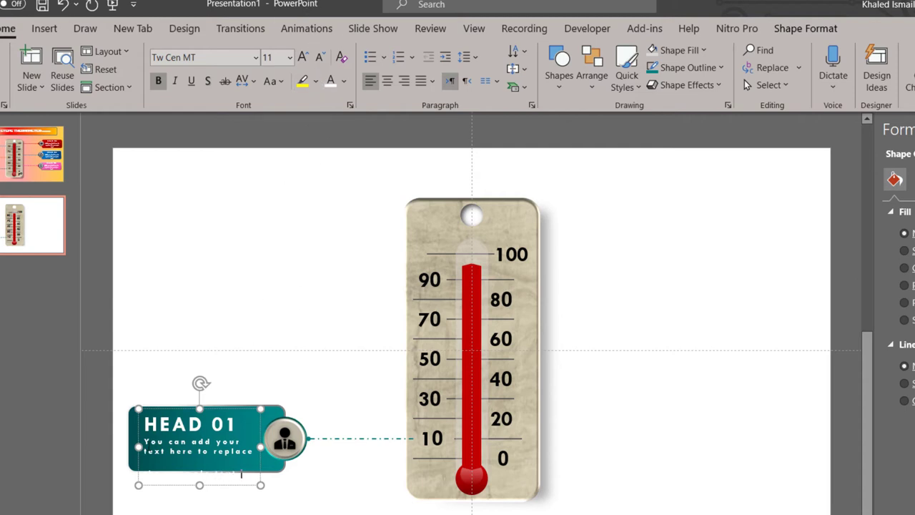
pyautogui.moveTo(145, 443); pyautogui.dragTo(256, 478)
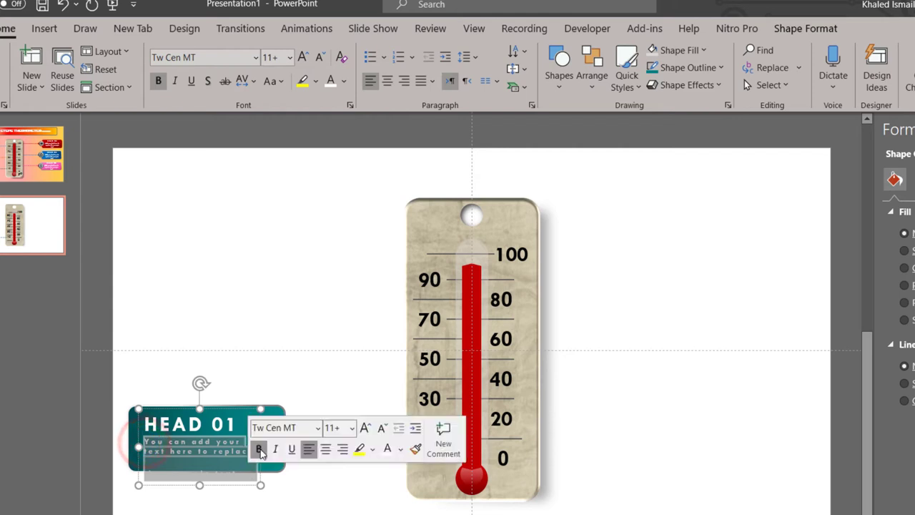
pyautogui.click(244, 80)
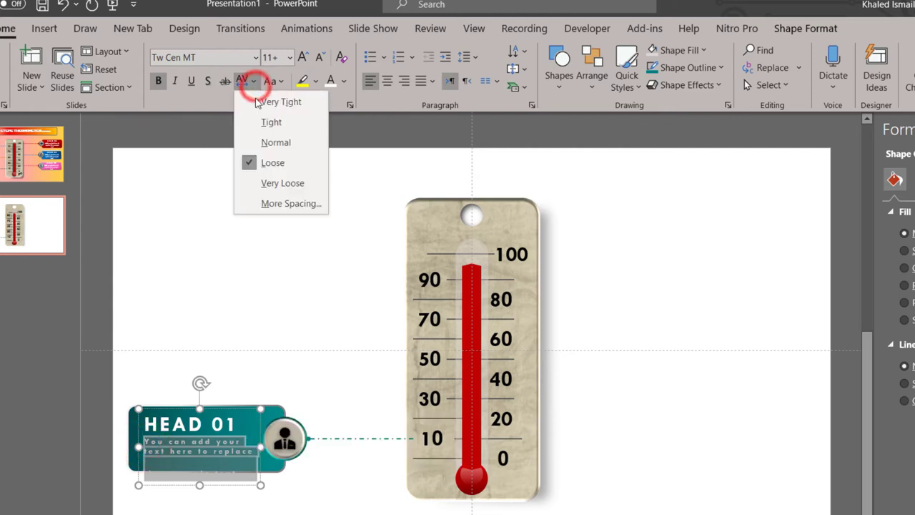
pyautogui.click(273, 148)
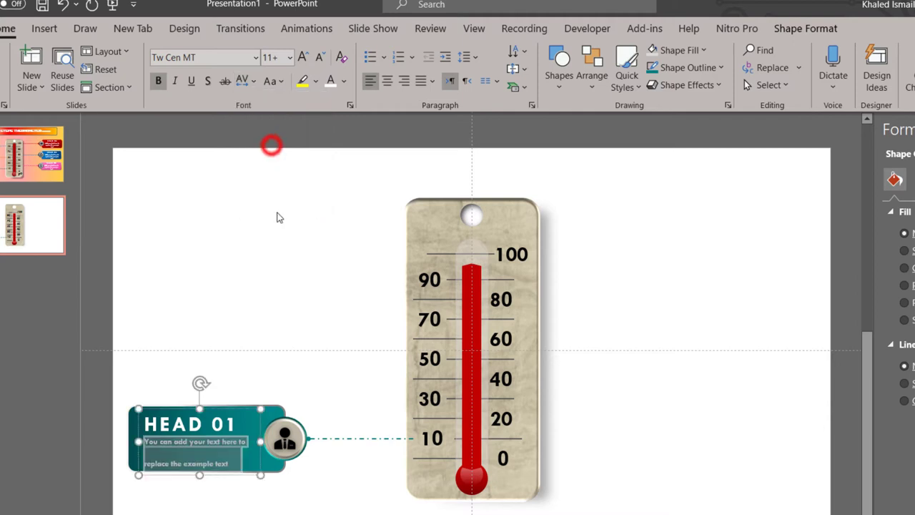
pyautogui.click(226, 458)
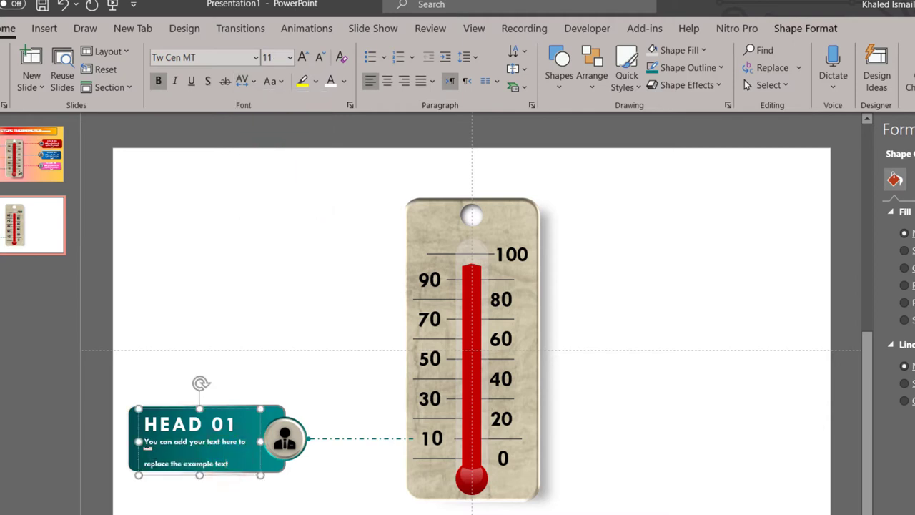
# - Set the description to size 14 and widen the text box leftward so it wraps onto two lines
pyautogui.moveTo(145, 445); pyautogui.dragTo(226, 459)
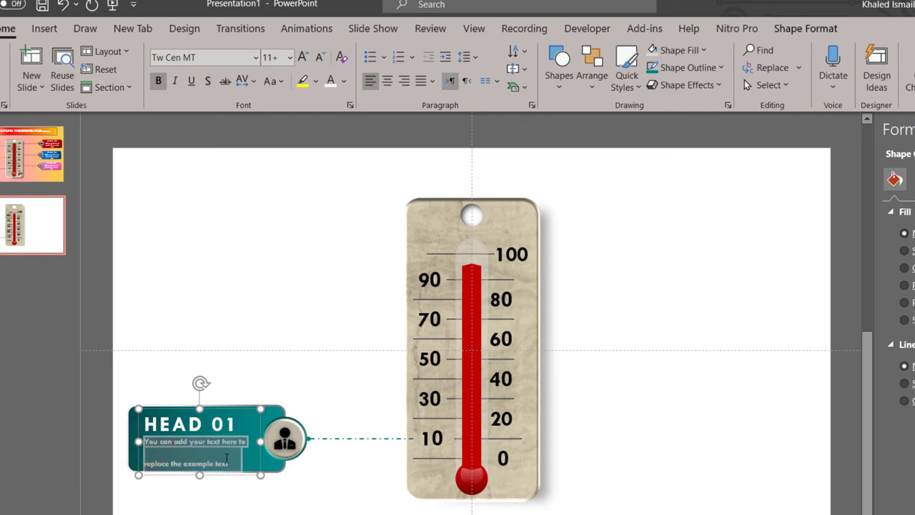
pyautogui.click(320, 57)
pyautogui.click(303, 57)
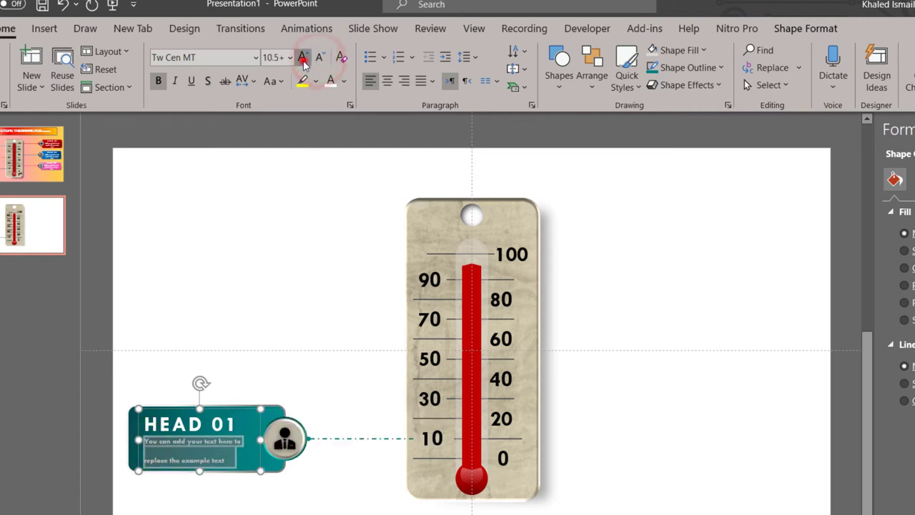
pyautogui.click(289, 58)
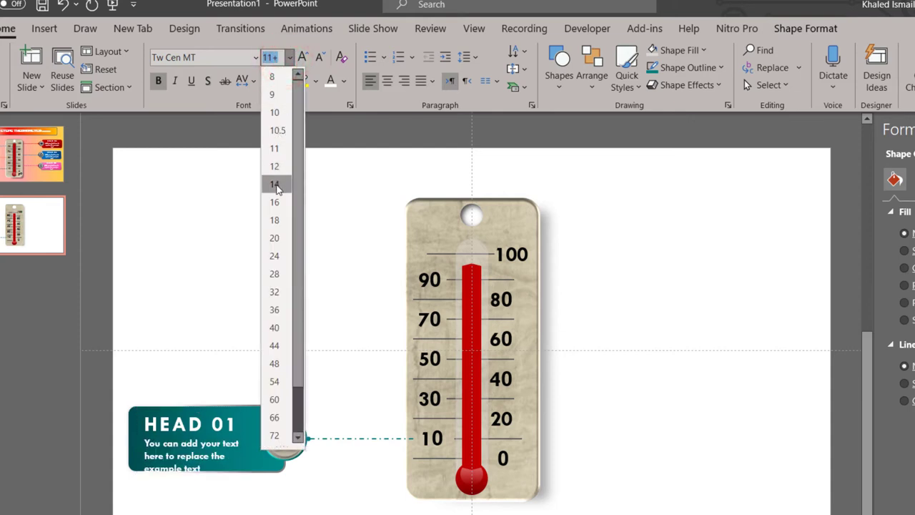
pyautogui.click(276, 185)
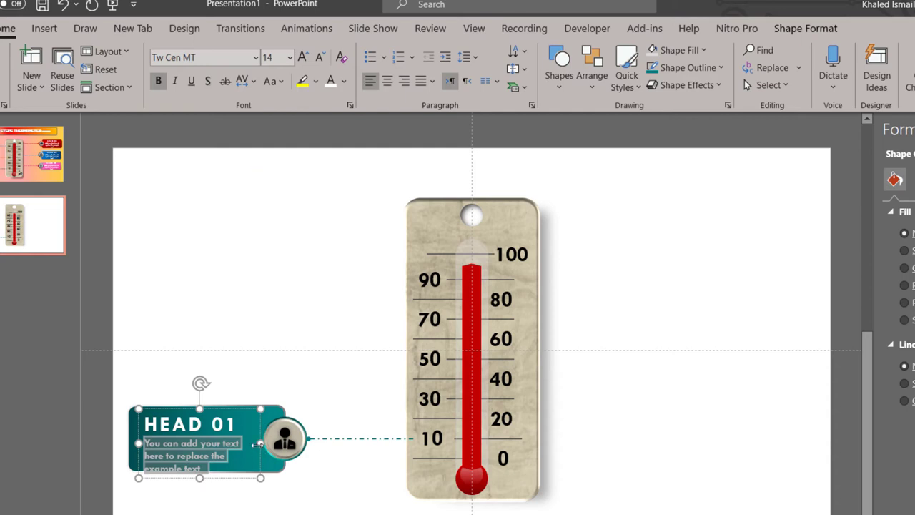
pyautogui.click(257, 444)
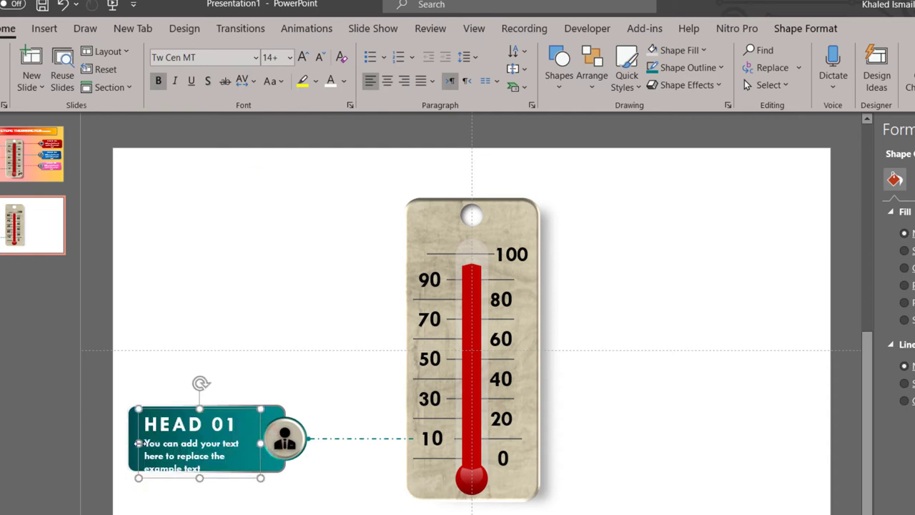
pyautogui.moveTo(140, 443); pyautogui.dragTo(129, 440)
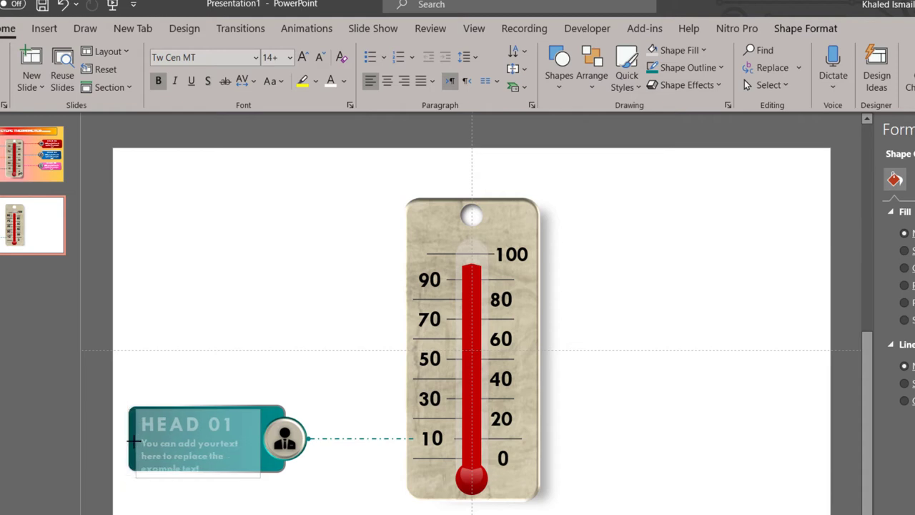
pyautogui.moveTo(132, 441); pyautogui.dragTo(132, 442)
pyautogui.click(317, 509)
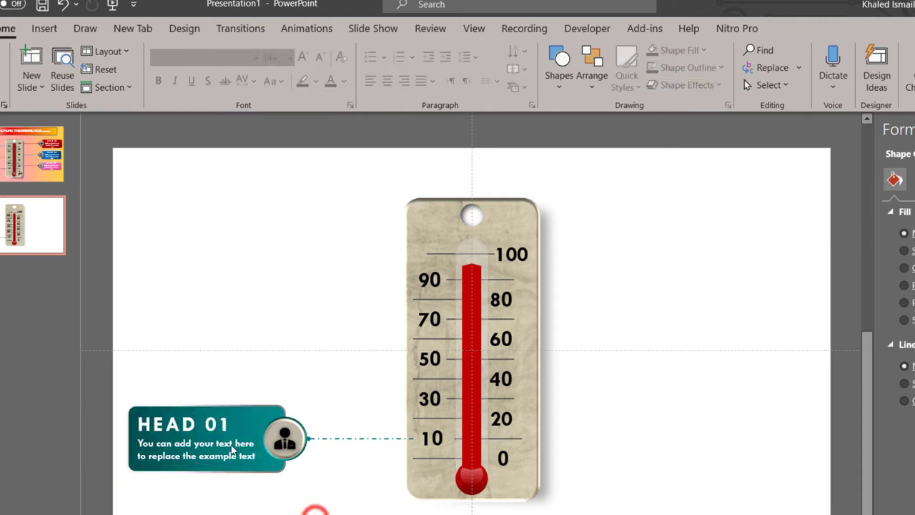
pyautogui.click(281, 468)
# - Group the HEAD 01 label, copy it up to the 50 and 90 marks, and send copies behind the thermometer
pyautogui.keyDown('shift'); pyautogui.click(285, 437); pyautogui.keyUp('shift')
pyautogui.hotkey('ctrl', 'g')
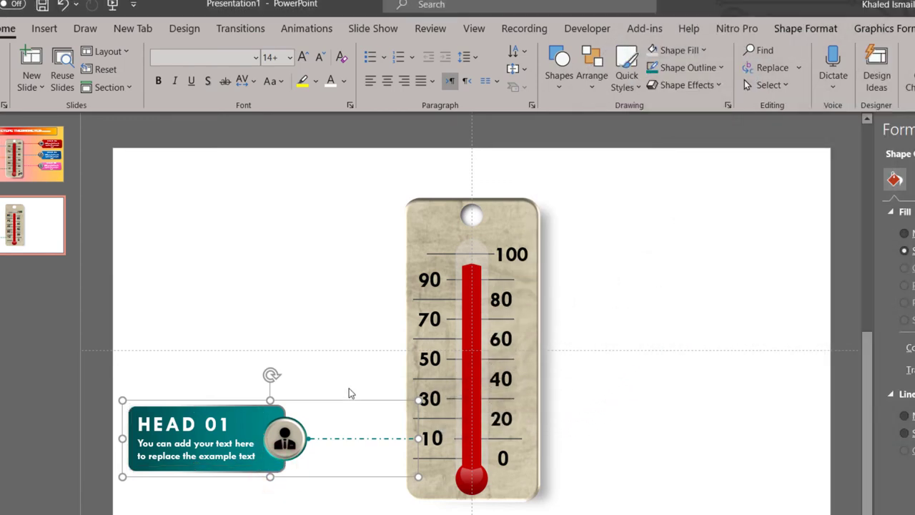
pyautogui.hotkey('ctrl', 'd')
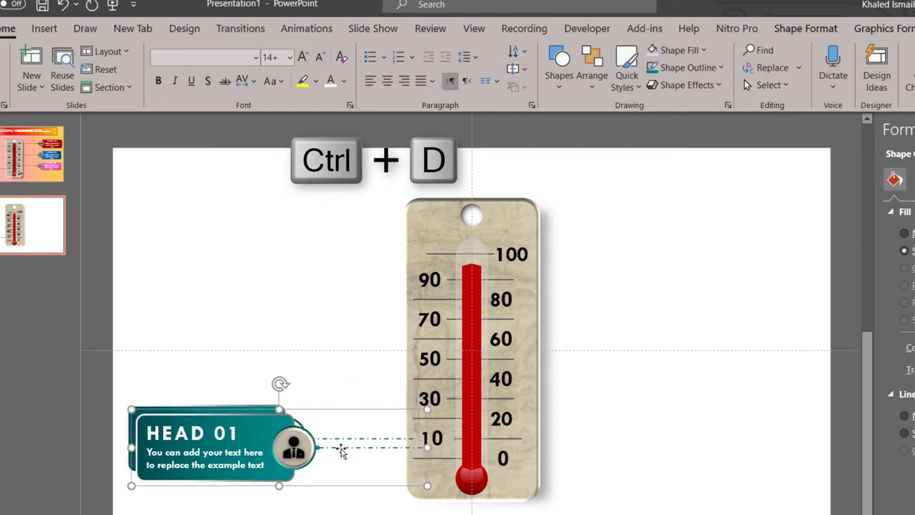
pyautogui.moveTo(350, 413); pyautogui.dragTo(334, 317)
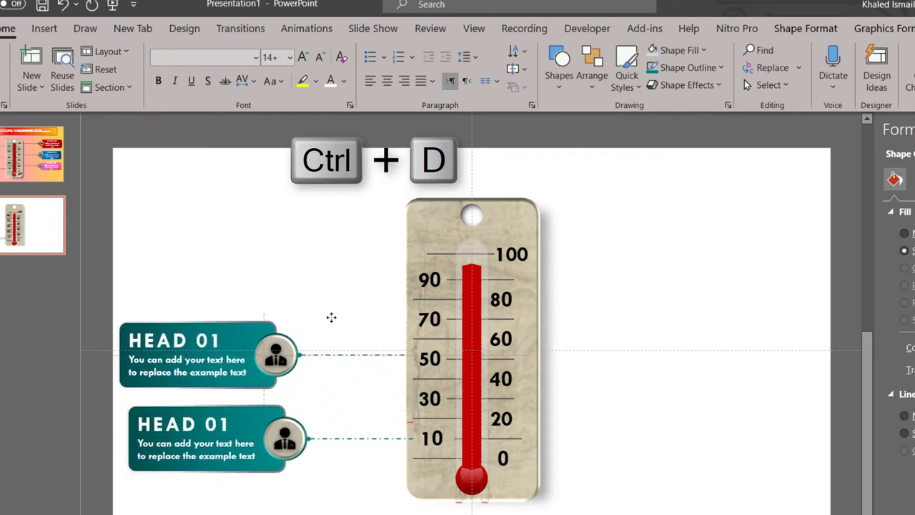
pyautogui.moveTo(333, 317); pyautogui.dragTo(342, 323)
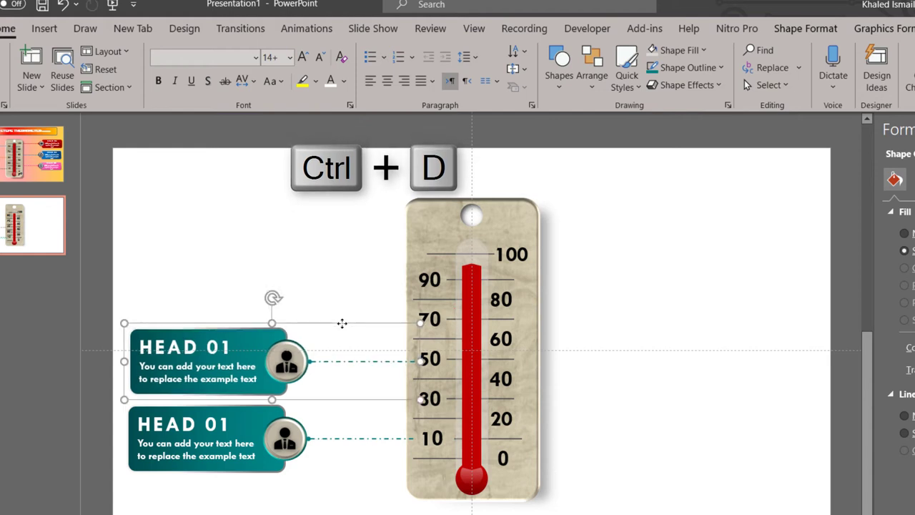
pyautogui.hotkey('ctrl', 'd')
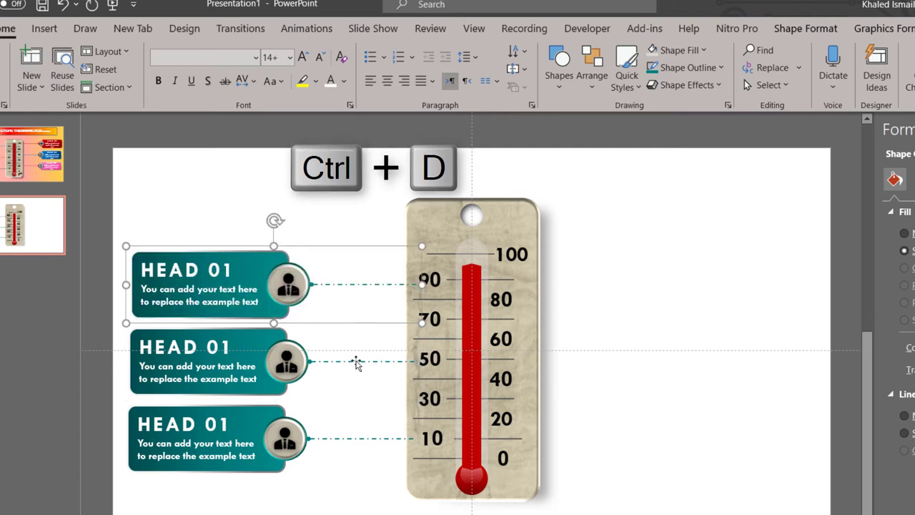
pyautogui.click(356, 361)
pyautogui.rightClick(369, 401)
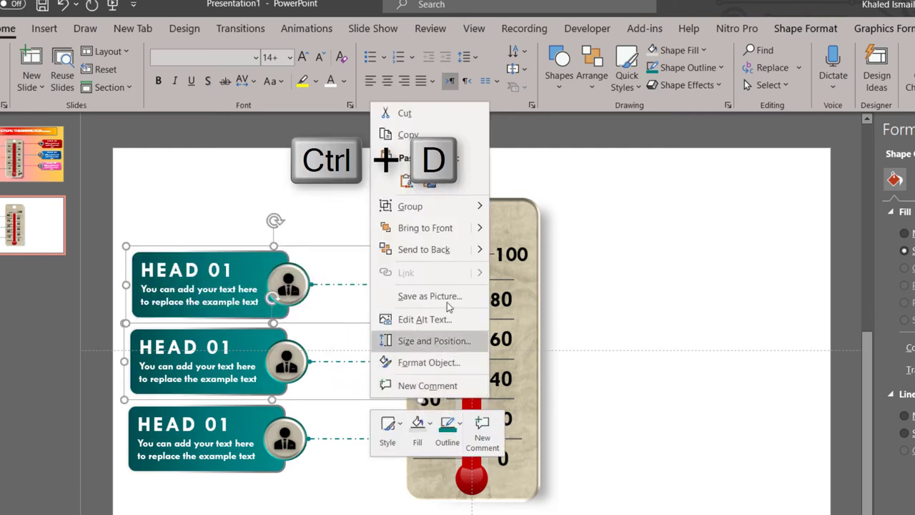
pyautogui.click(458, 254)
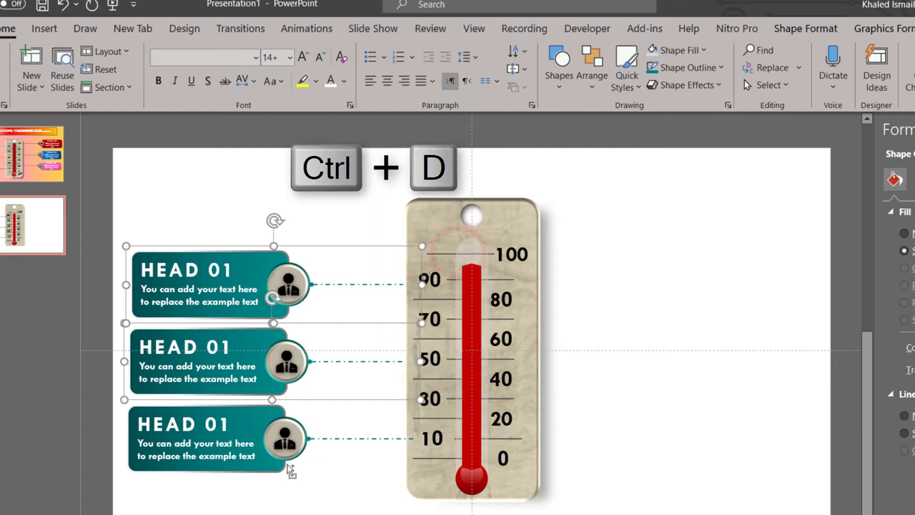
# - Select all three left-hand label groups and duplicate them with Ctrl+D
pyautogui.keyDown('shift'); pyautogui.click(278, 468); pyautogui.keyUp('shift')
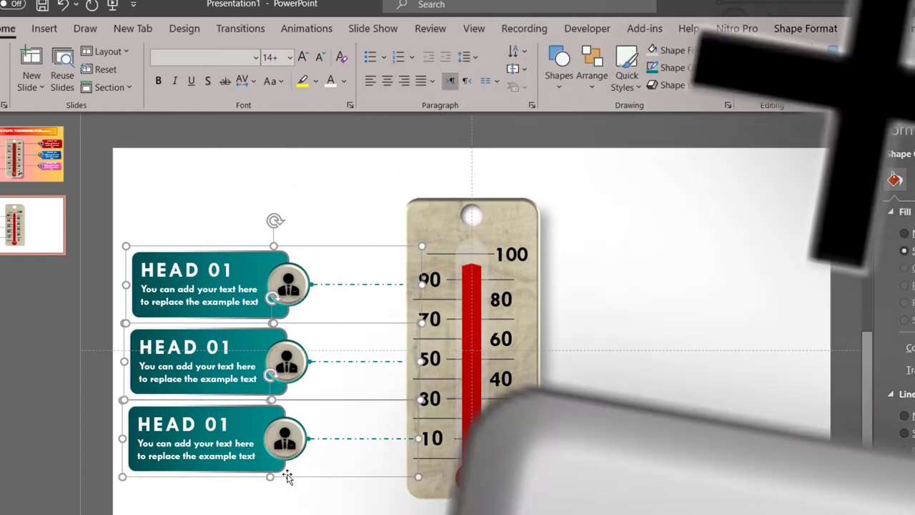
pyautogui.click(252, 478)
pyautogui.click(252, 475)
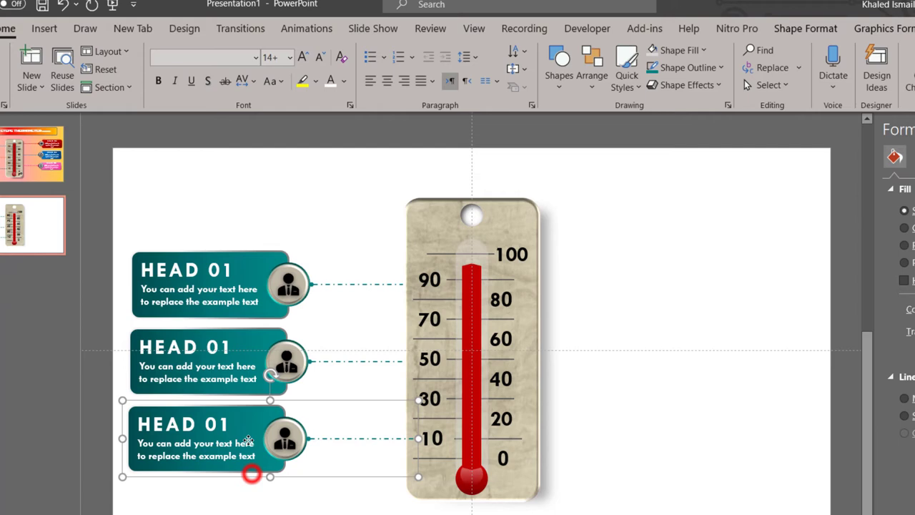
pyautogui.keyDown('shift'); pyautogui.click(234, 395); pyautogui.keyUp('shift')
pyautogui.keyDown('shift'); pyautogui.click(237, 317); pyautogui.keyUp('shift')
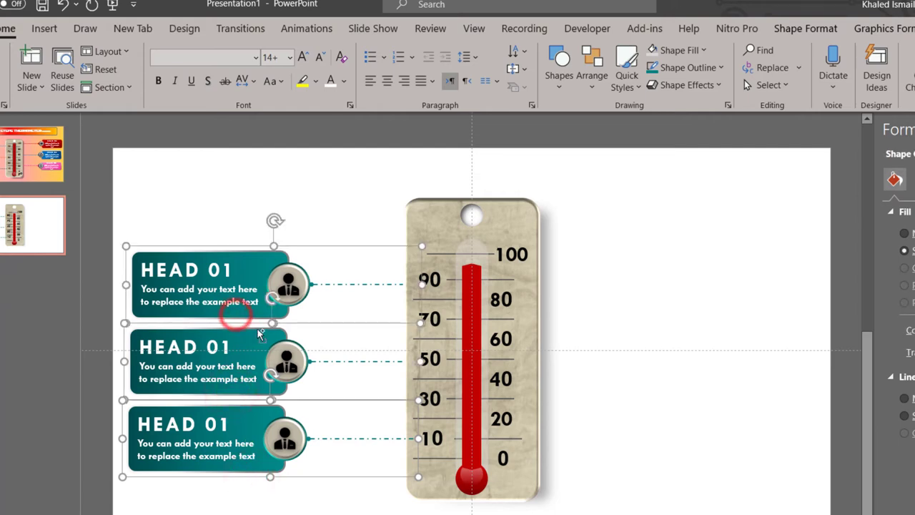
pyautogui.hotkey('ctrl', 'd')
# - Move the three duplicated labels to the thermometer's right side and flip them horizontally
pyautogui.moveTo(327, 481); pyautogui.dragTo(725, 466)
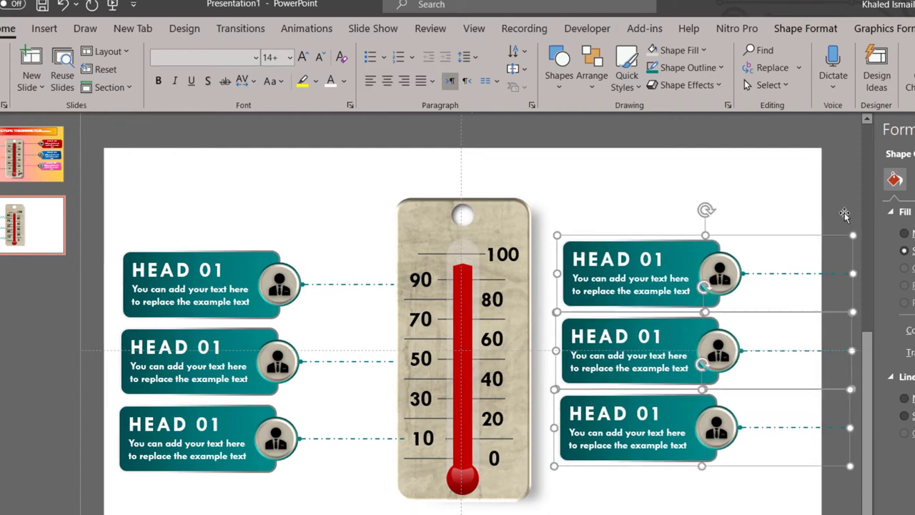
pyautogui.click(885, 29)
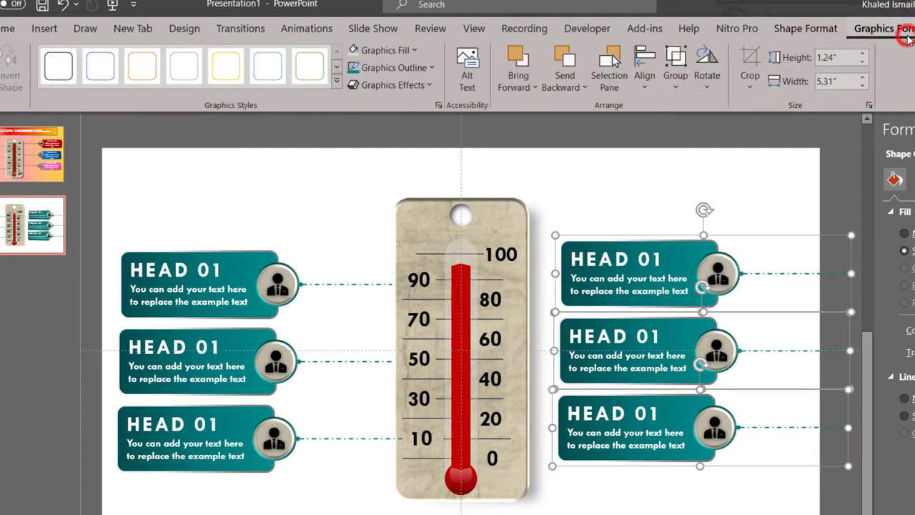
pyautogui.click(805, 28)
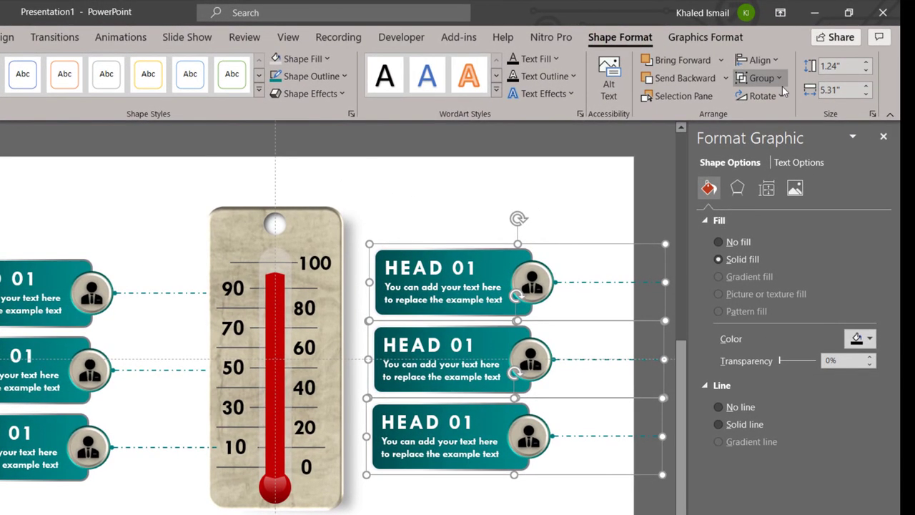
pyautogui.click(858, 92)
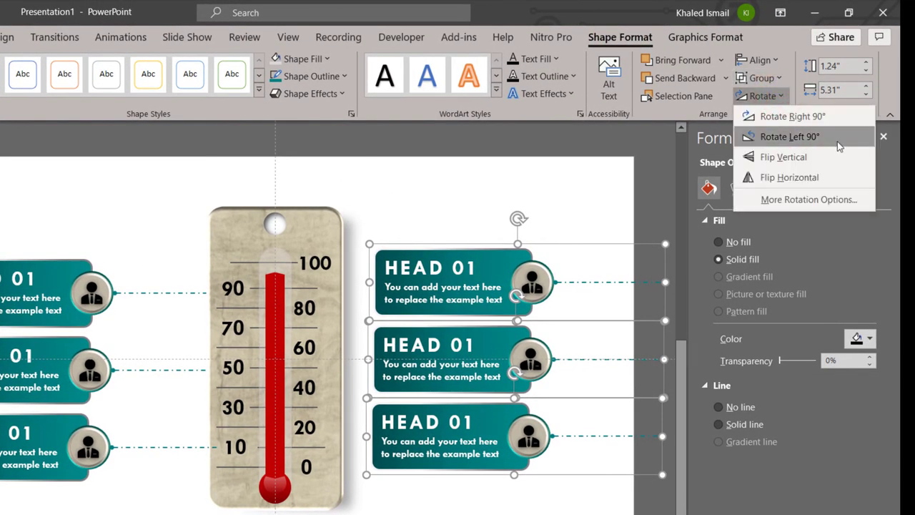
pyautogui.click(815, 173)
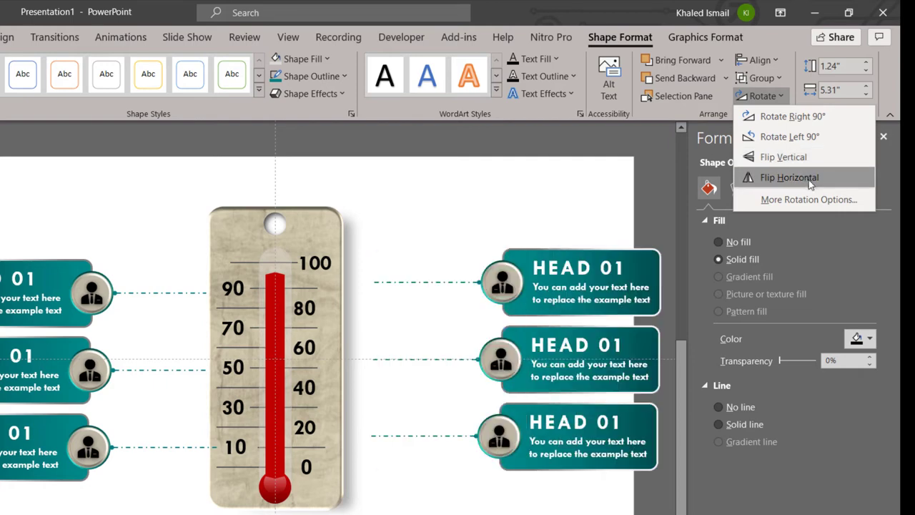
pyautogui.click(810, 179)
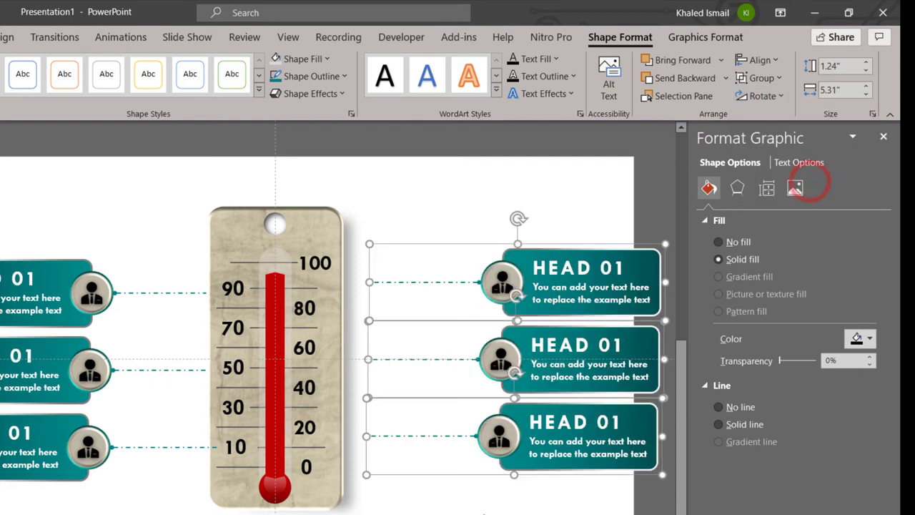
pyautogui.click(504, 507)
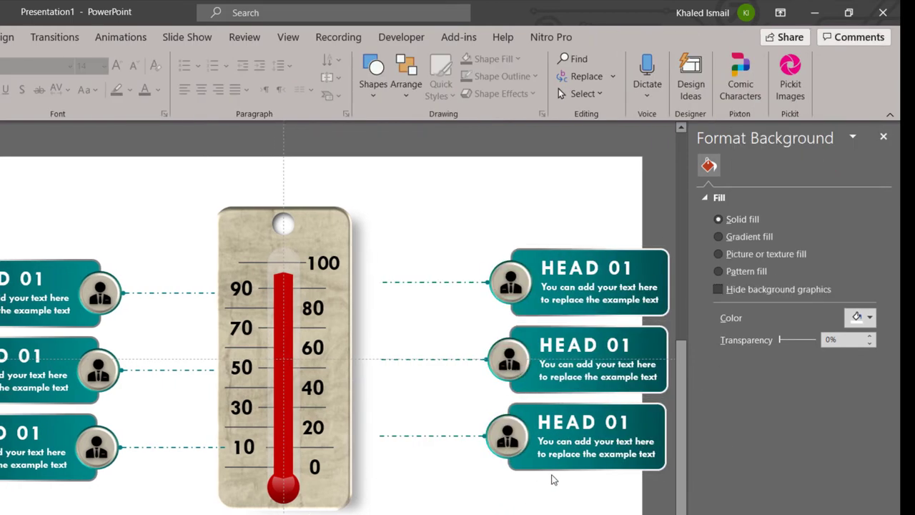
# - Align the right-hand boxes so their dashed lines meet the 20, 60 and 100 marks
pyautogui.moveTo(555, 472)
pyautogui.mouseDown()
pyautogui.moveTo(506, 475)
pyautogui.moveTo(508, 464)
pyautogui.mouseUp()
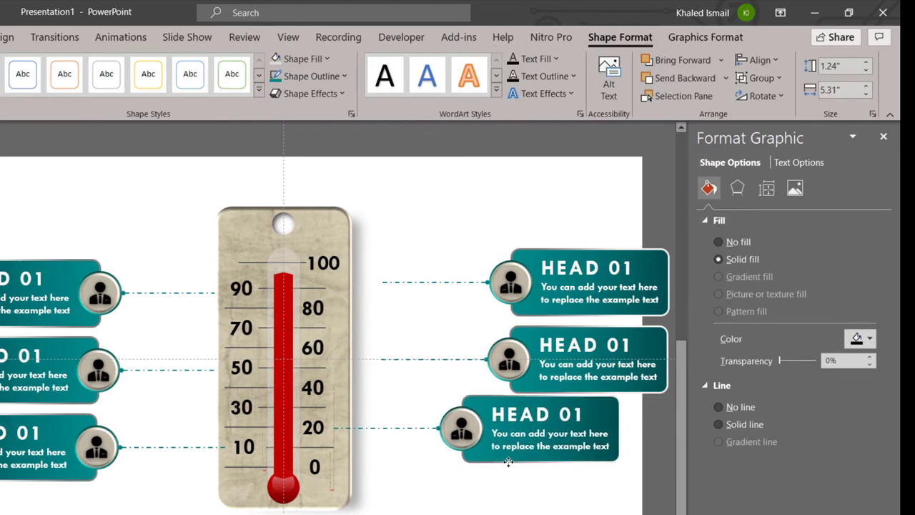
pyautogui.moveTo(508, 463); pyautogui.dragTo(500, 462)
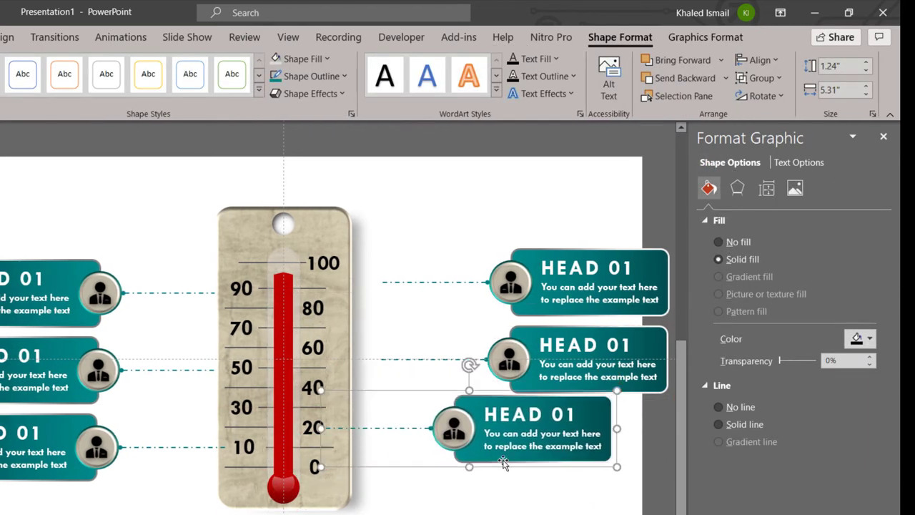
pyautogui.moveTo(647, 391); pyautogui.dragTo(586, 378)
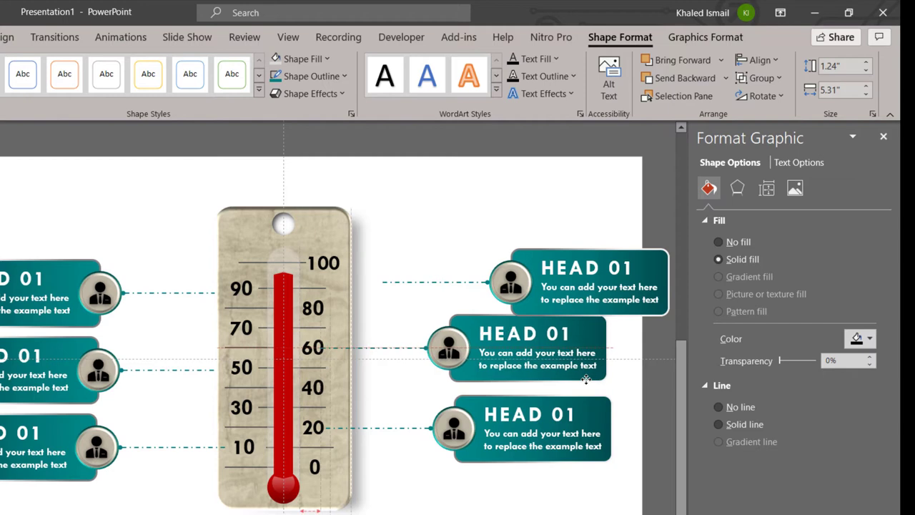
pyautogui.moveTo(586, 378); pyautogui.dragTo(590, 379)
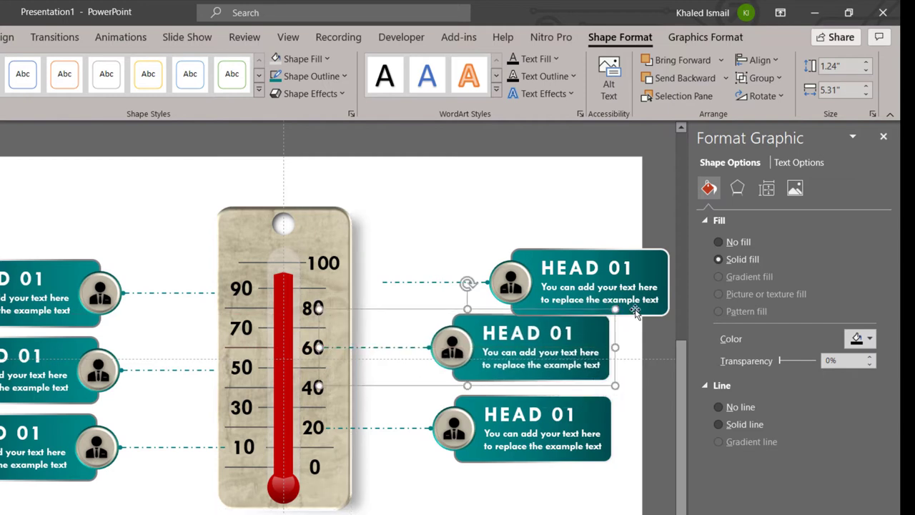
pyautogui.moveTo(647, 318); pyautogui.dragTo(583, 299)
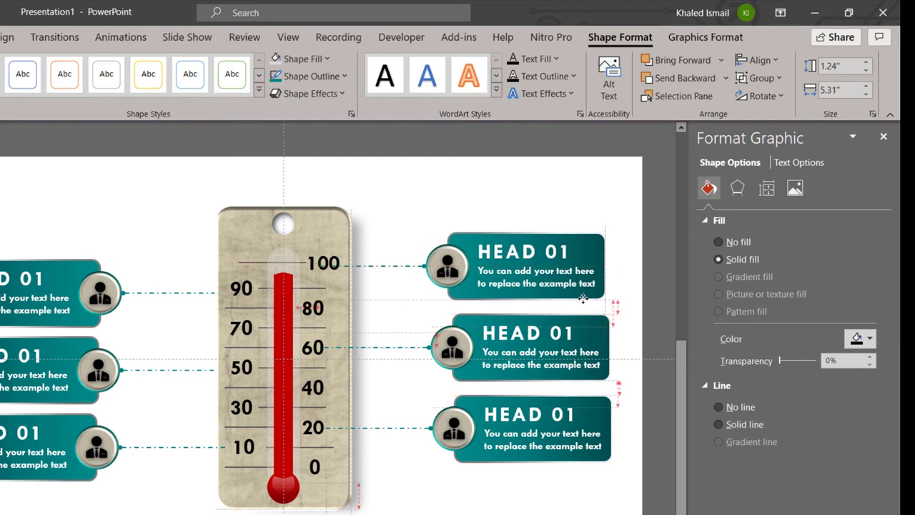
pyautogui.moveTo(583, 299); pyautogui.dragTo(583, 299)
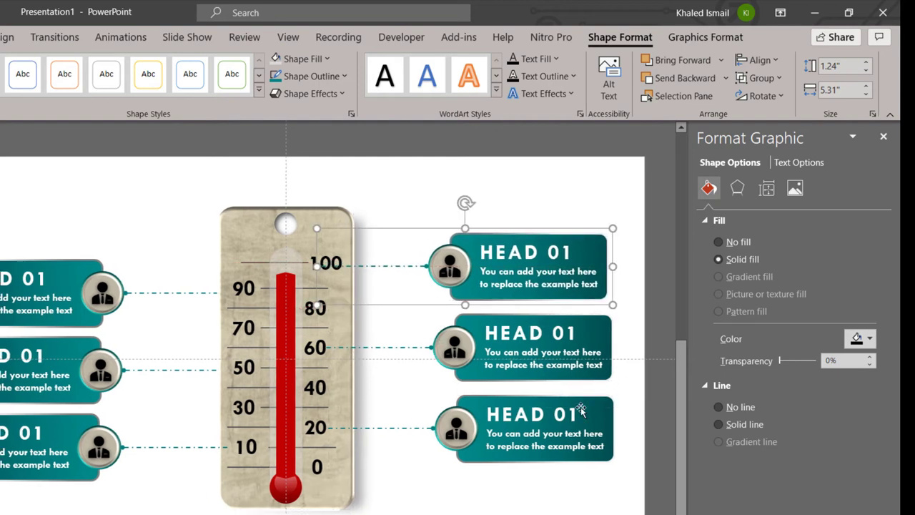
# - Send all three right-hand boxes behind the thermometer
pyautogui.keyDown('shift'); pyautogui.click(587, 462); pyautogui.keyUp('shift')
pyautogui.keyDown('shift'); pyautogui.click(610, 339); pyautogui.keyUp('shift')
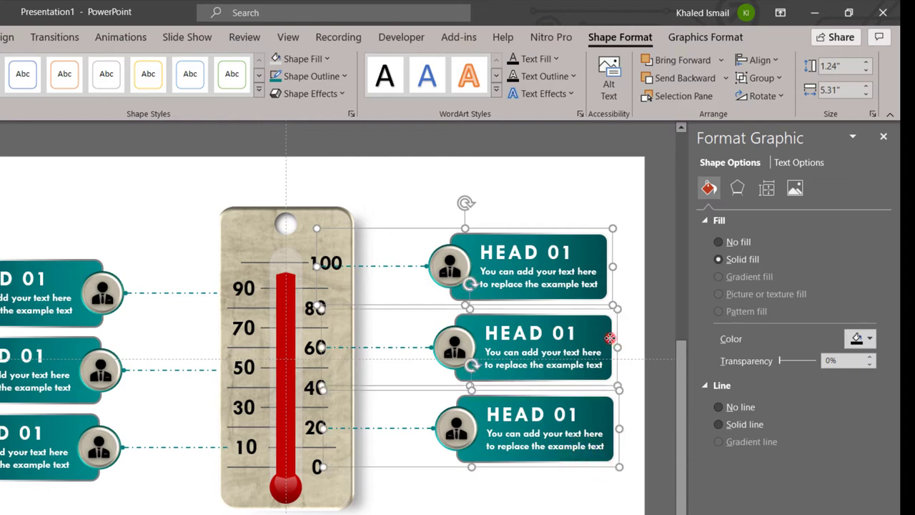
pyautogui.rightClick(572, 464)
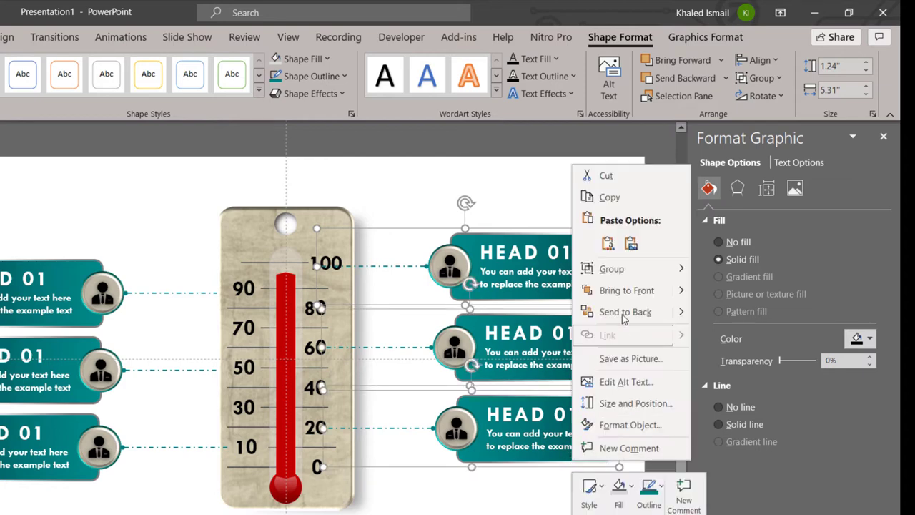
pyautogui.click(632, 309)
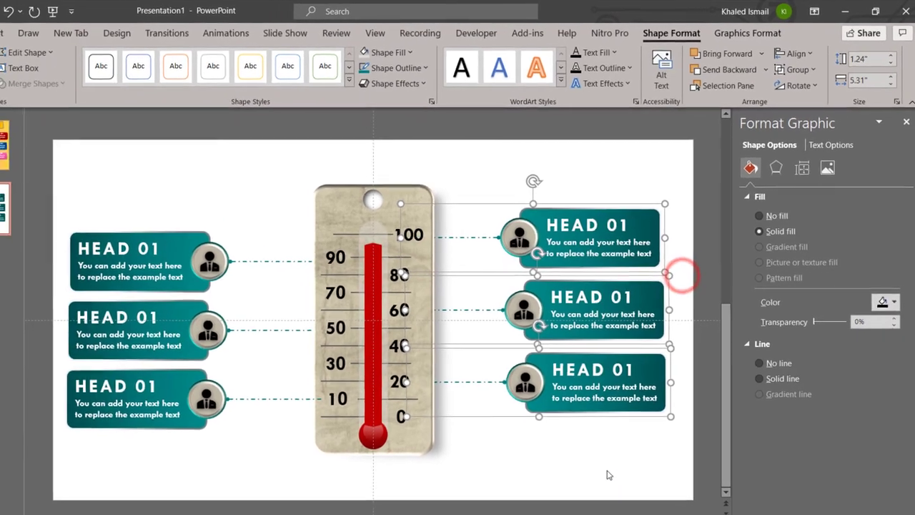
pyautogui.click(619, 456)
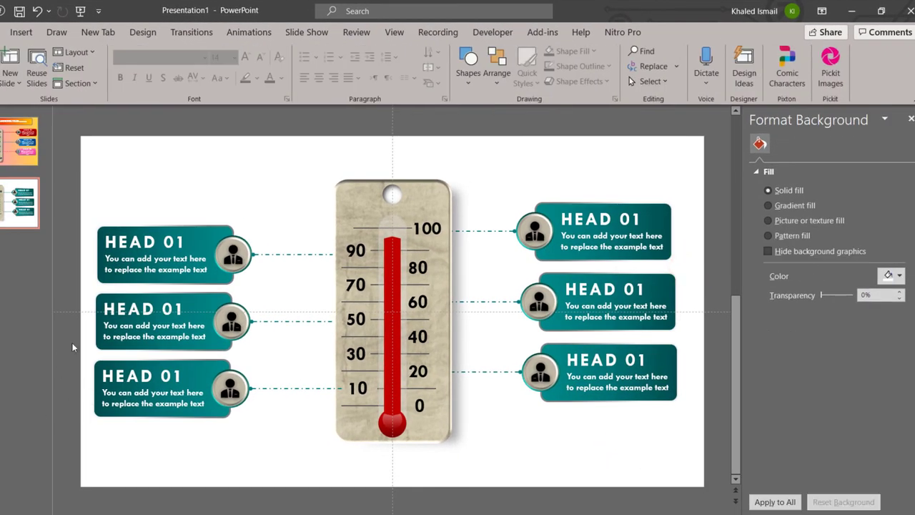
# - Fill the middle-left HEAD 01 box orange and give it a dark gradient
pyautogui.click(205, 348)
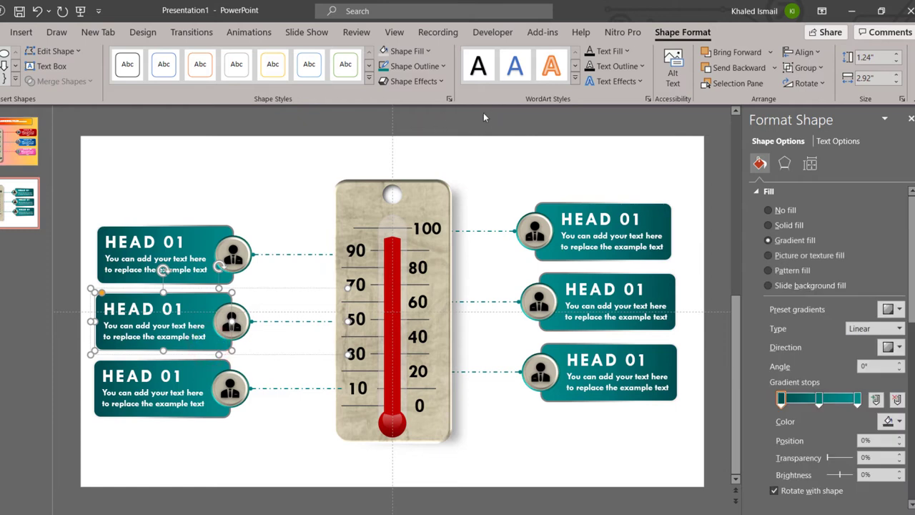
pyautogui.click(407, 52)
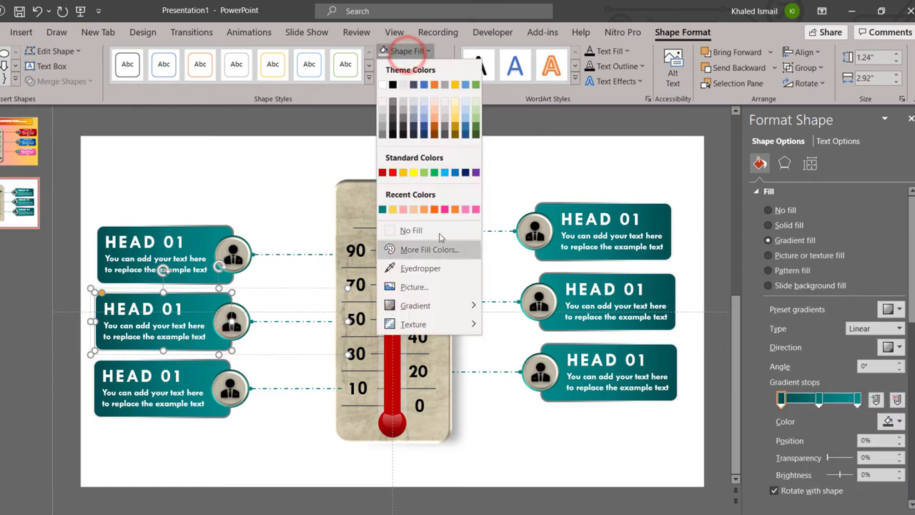
pyautogui.click(435, 210)
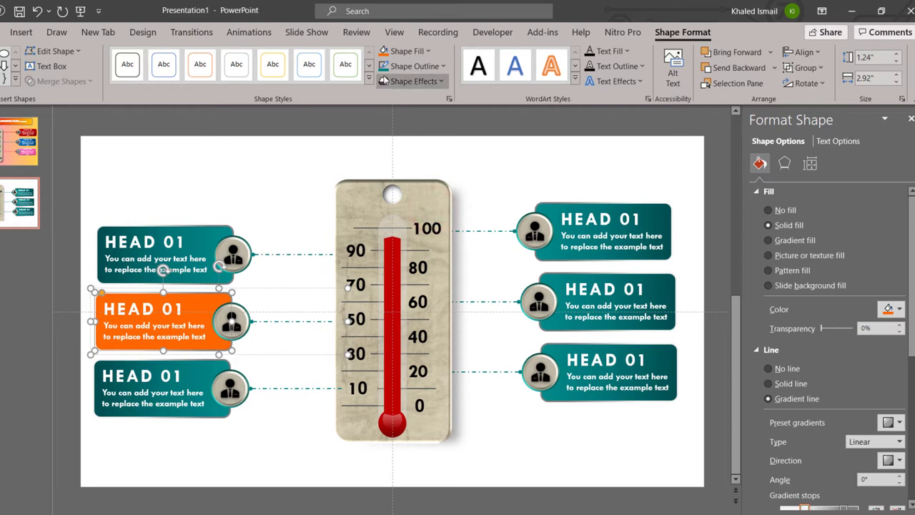
pyautogui.click(407, 51)
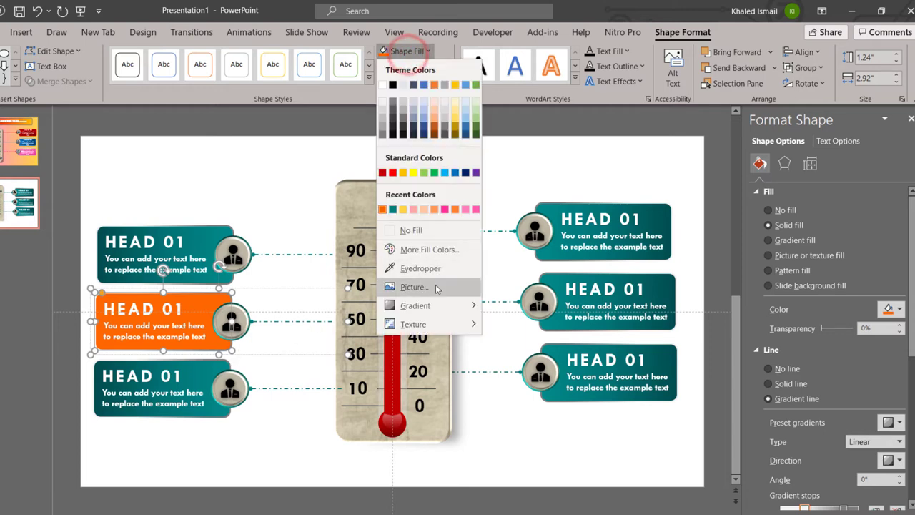
pyautogui.moveTo(434, 306)
pyautogui.click(500, 485)
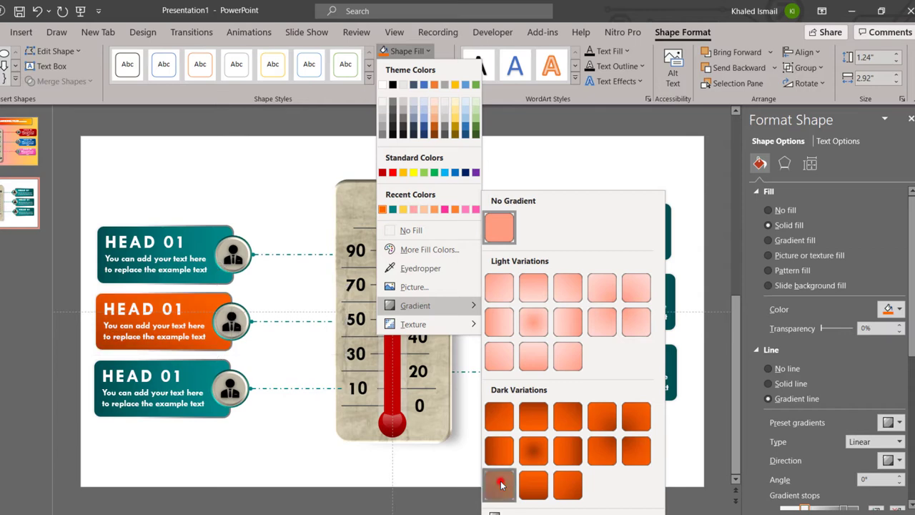
# - Colour the middle-left box's dashed connector line orange
pyautogui.click(301, 323)
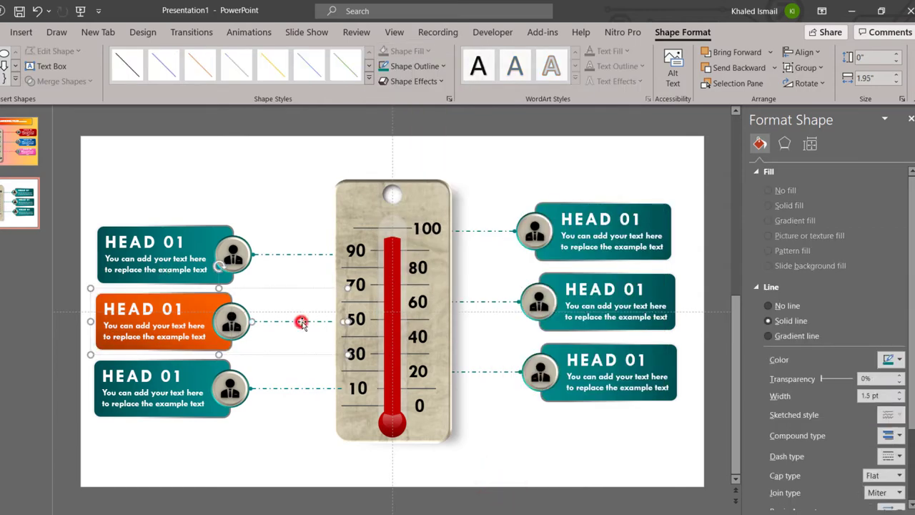
pyautogui.click(402, 68)
pyautogui.click(401, 68)
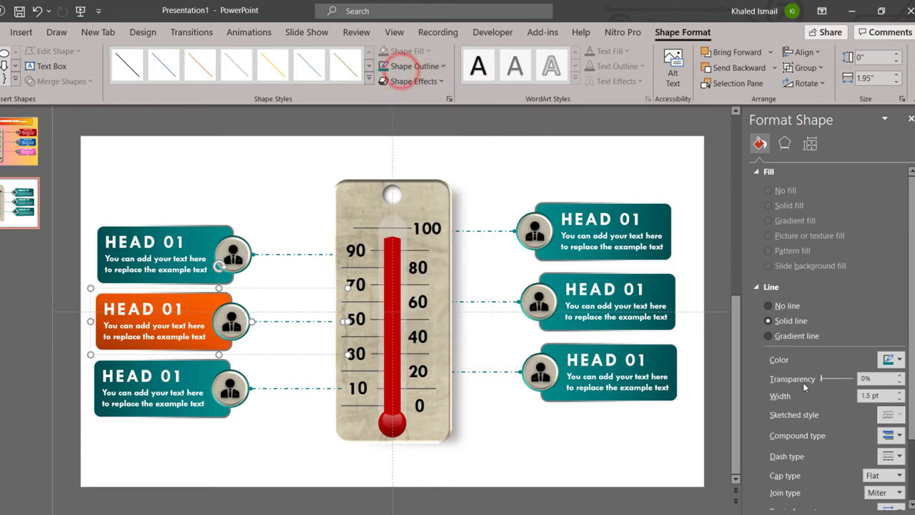
pyautogui.scroll(-3, 804, 383)
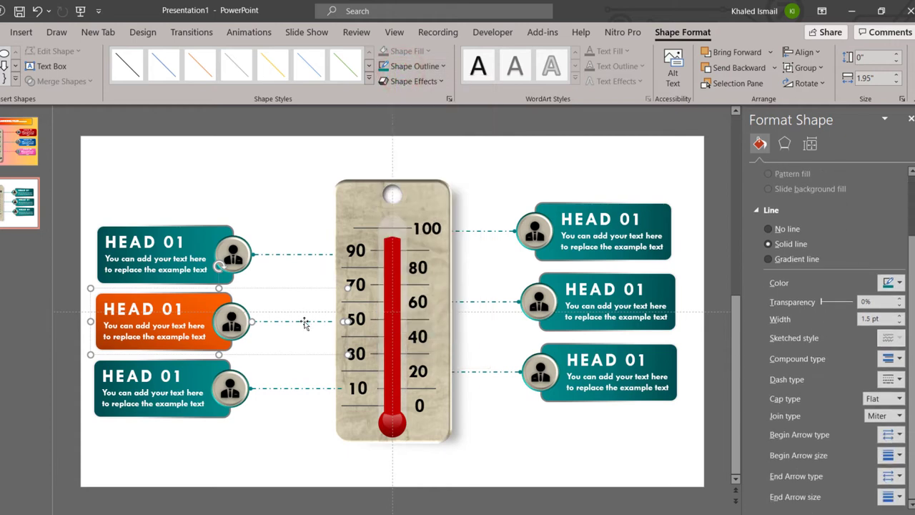
pyautogui.click(396, 67)
pyautogui.click(383, 223)
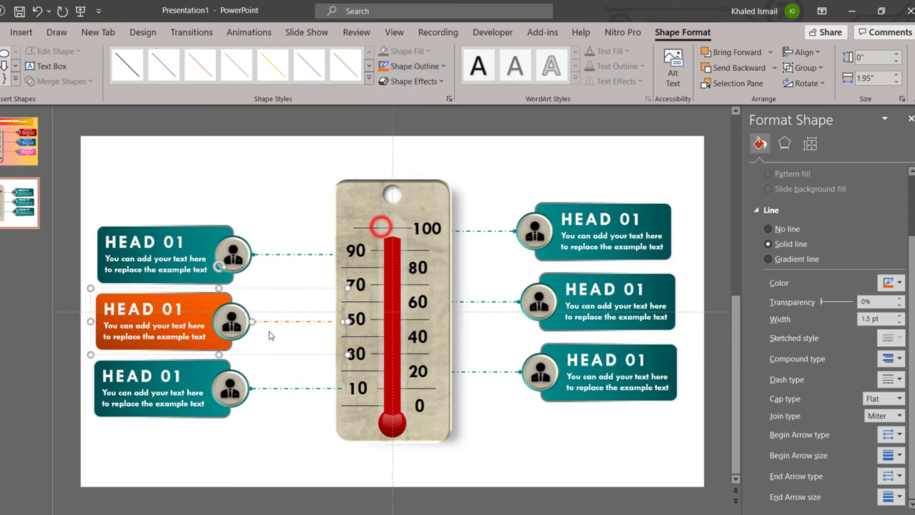
# - Apply an outline colour to the circle behind the orange box's person icon
pyautogui.click(242, 337)
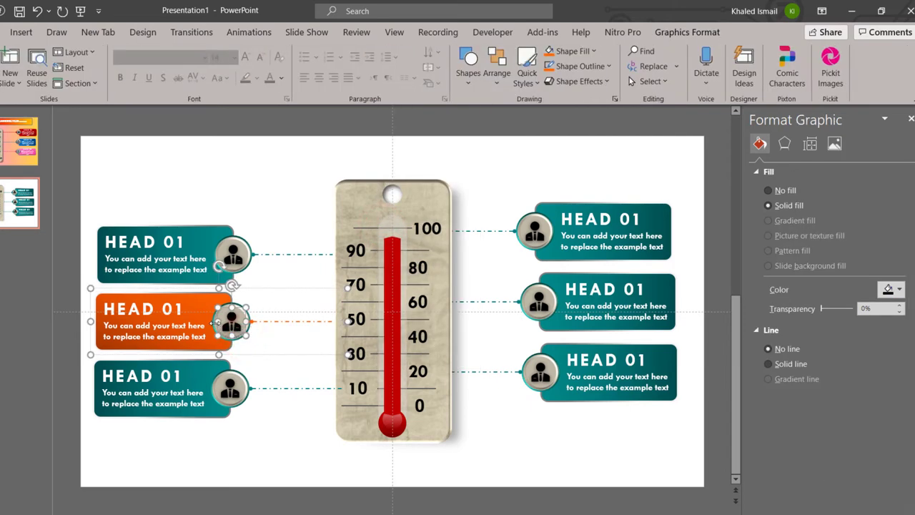
pyautogui.keyDown('ctrl'); pyautogui.scroll(3, 215, 323); pyautogui.keyUp('ctrl')
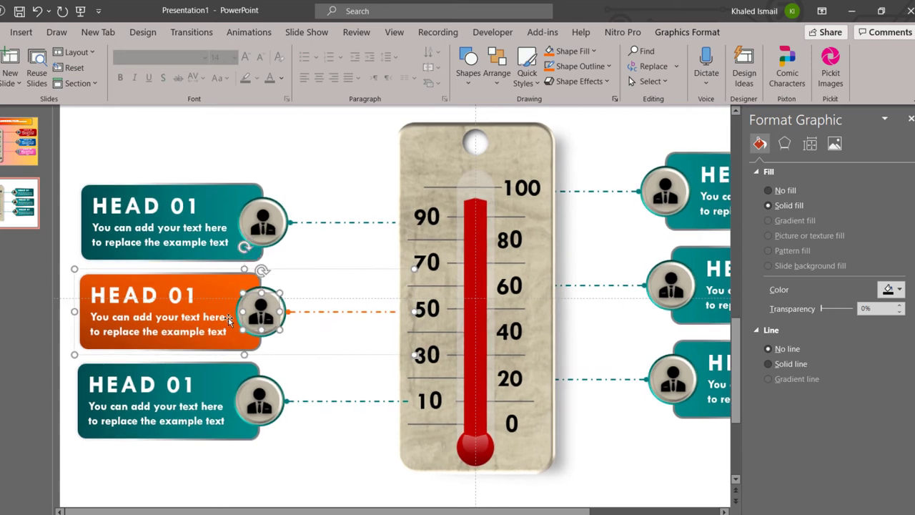
pyautogui.click(238, 310)
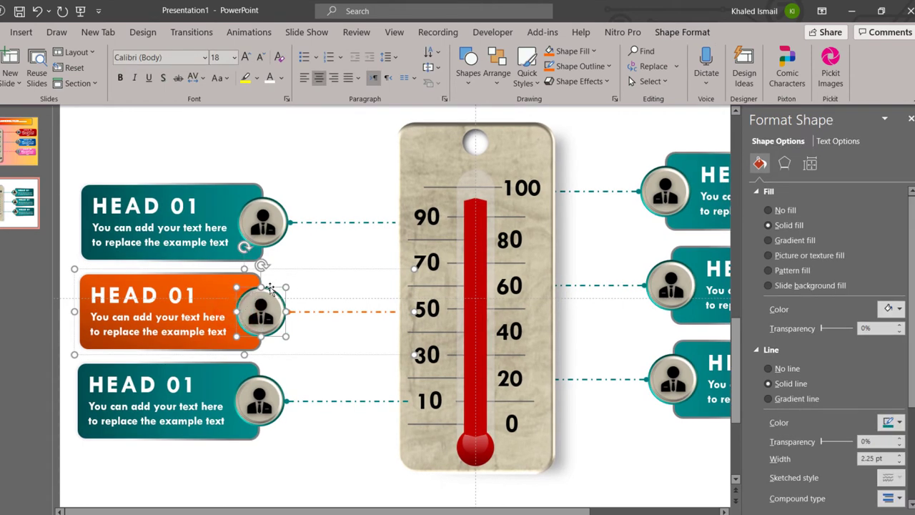
pyautogui.click(551, 66)
pyautogui.click(317, 260)
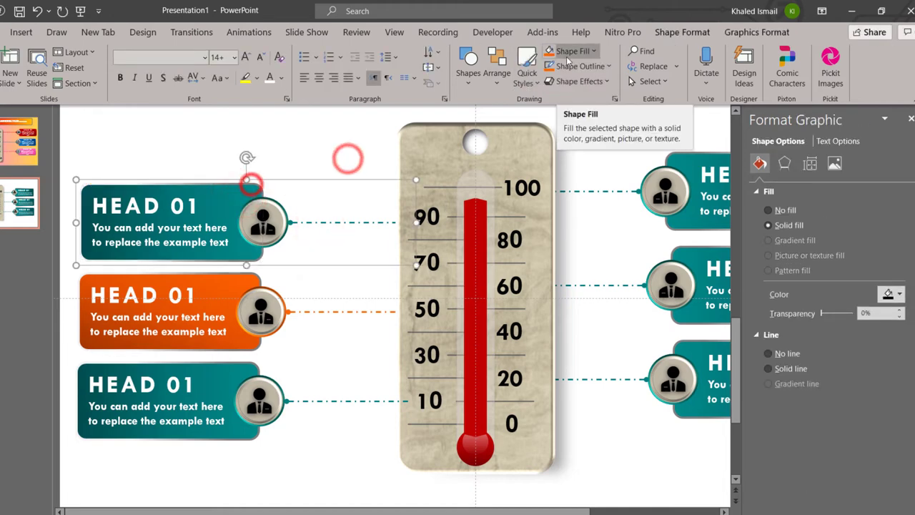
# - Fill the top-left HEAD box blue and recolour its circle and dashed connector to match
pyautogui.click(568, 52)
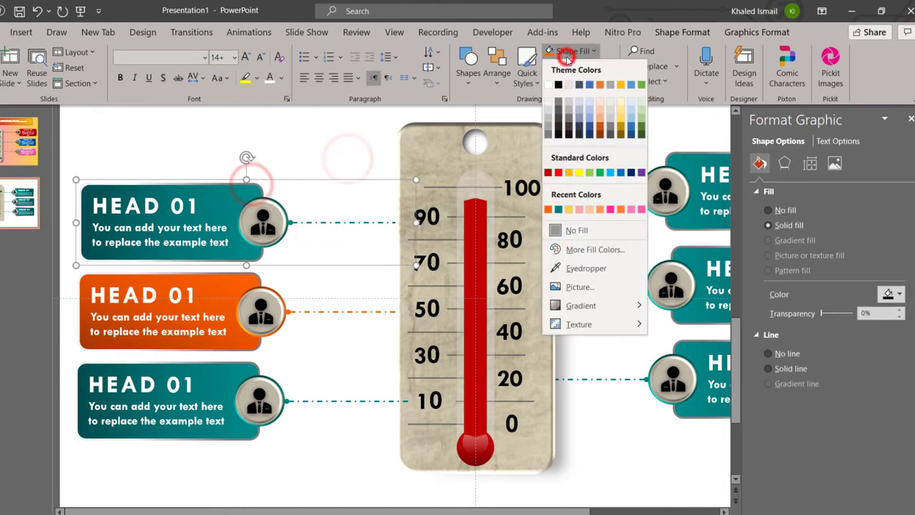
pyautogui.click(305, 153)
pyautogui.click(572, 51)
pyautogui.click(621, 172)
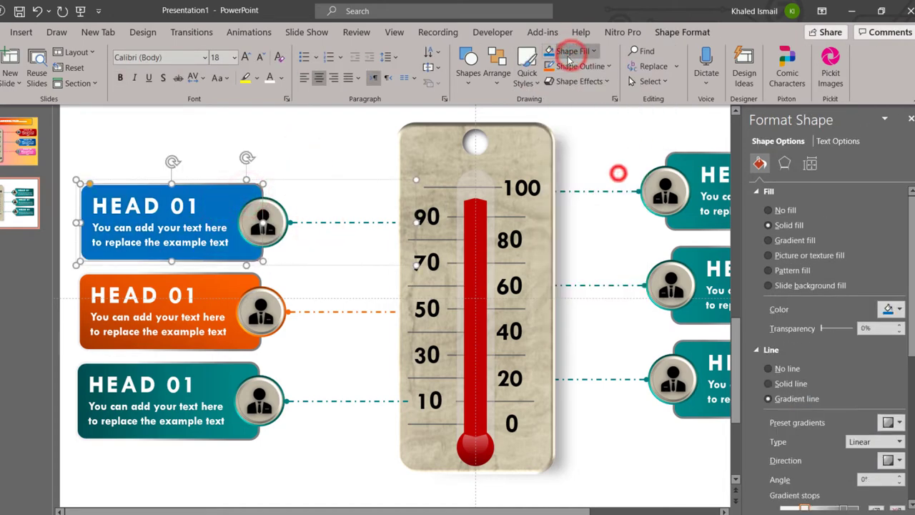
pyautogui.click(572, 51)
pyautogui.click(621, 172)
pyautogui.click(285, 214)
pyautogui.click(289, 236)
pyautogui.click(569, 66)
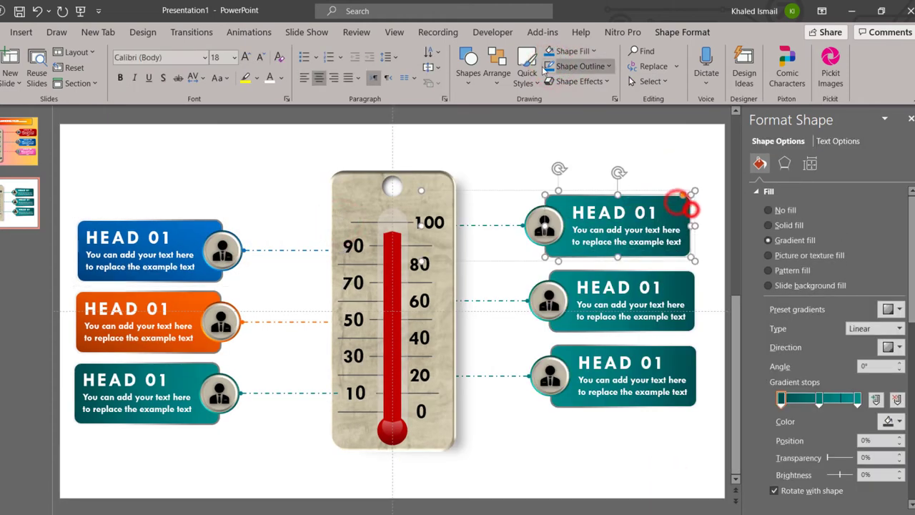
# - Make the top-right box a red gradient and colour its connector line red
pyautogui.click(563, 50)
pyautogui.click(549, 172)
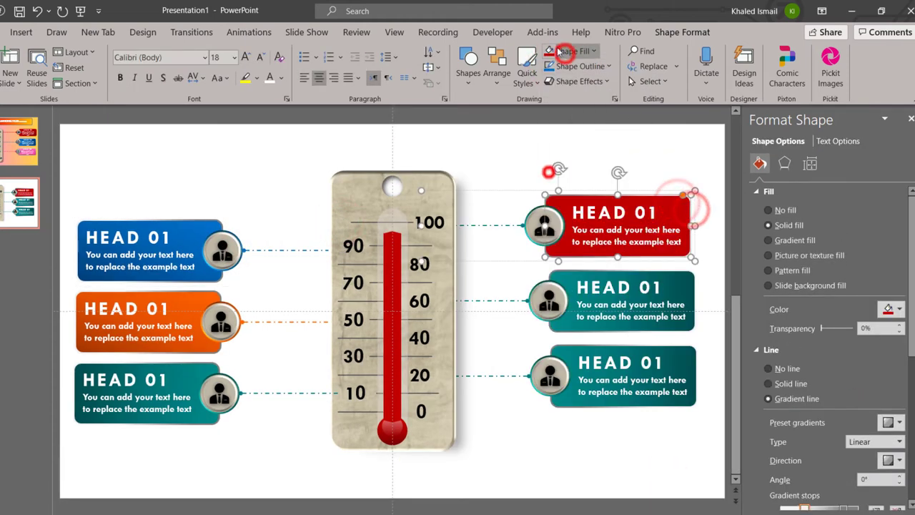
pyautogui.click(562, 50)
pyautogui.click(550, 172)
pyautogui.click(549, 186)
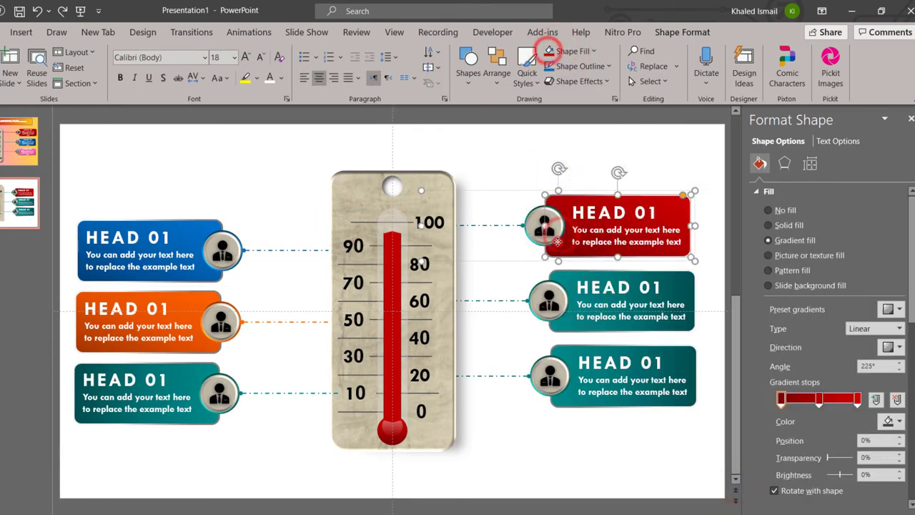
pyautogui.click(494, 225)
pyautogui.click(552, 66)
# - Give the middle-right label a light blue fill and light blue outline
pyautogui.click(580, 331)
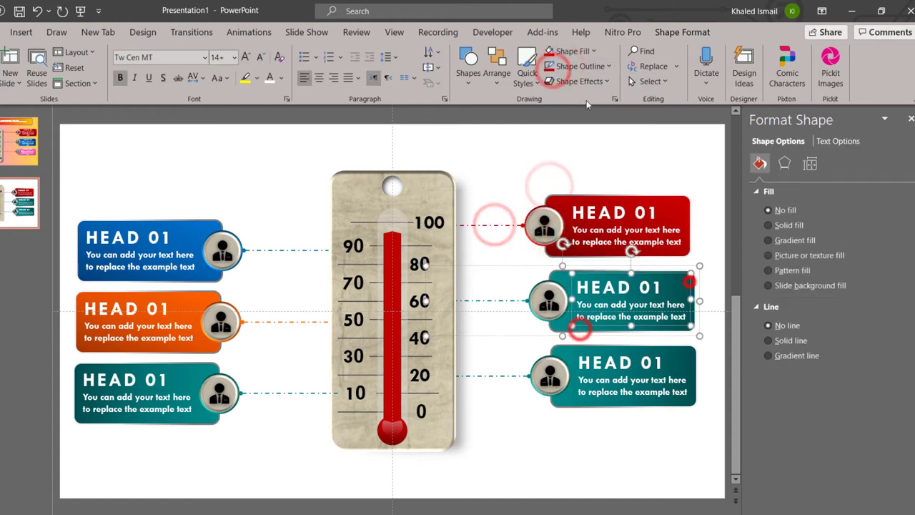
pyautogui.click(569, 52)
pyautogui.click(610, 171)
pyautogui.click(695, 445)
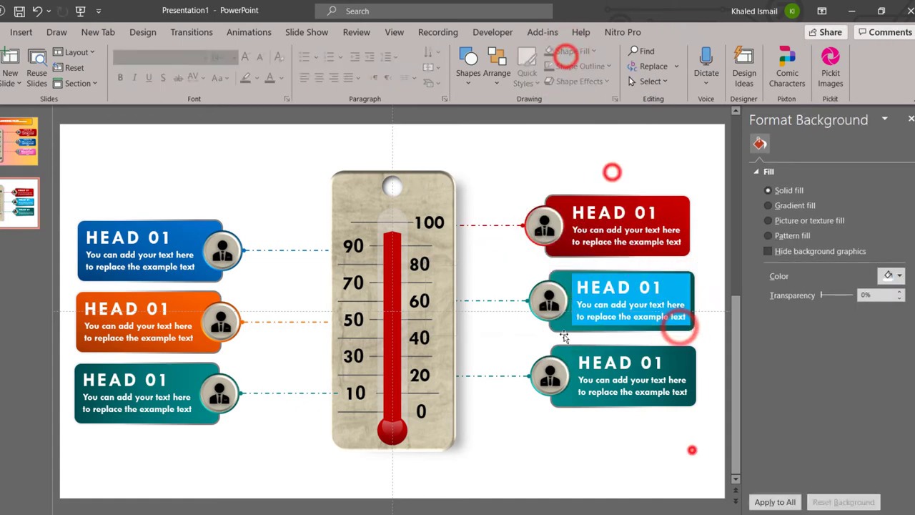
pyautogui.click(676, 314)
pyautogui.click(535, 309)
pyautogui.click(573, 66)
pyautogui.click(610, 188)
pyautogui.click(648, 484)
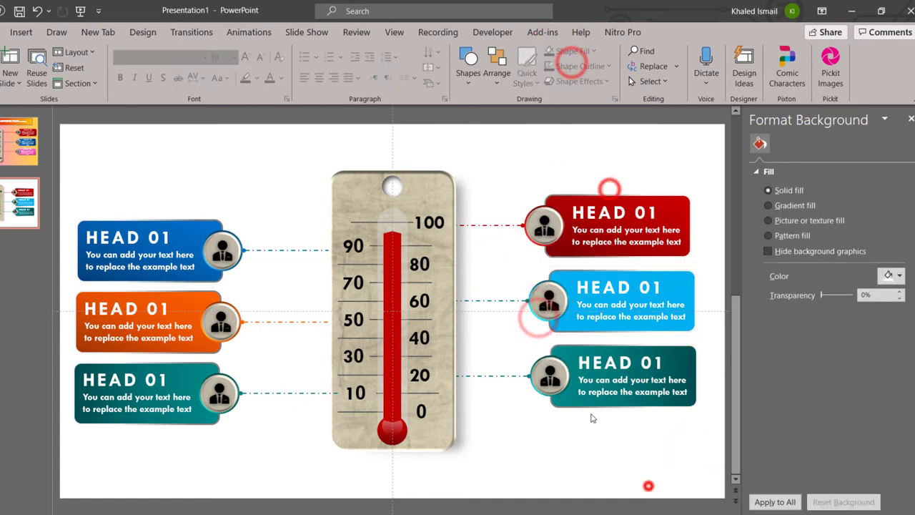
pyautogui.click(517, 302)
# - Make the bottom-right label a pink dark gradient with a matching outline
pyautogui.click(577, 407)
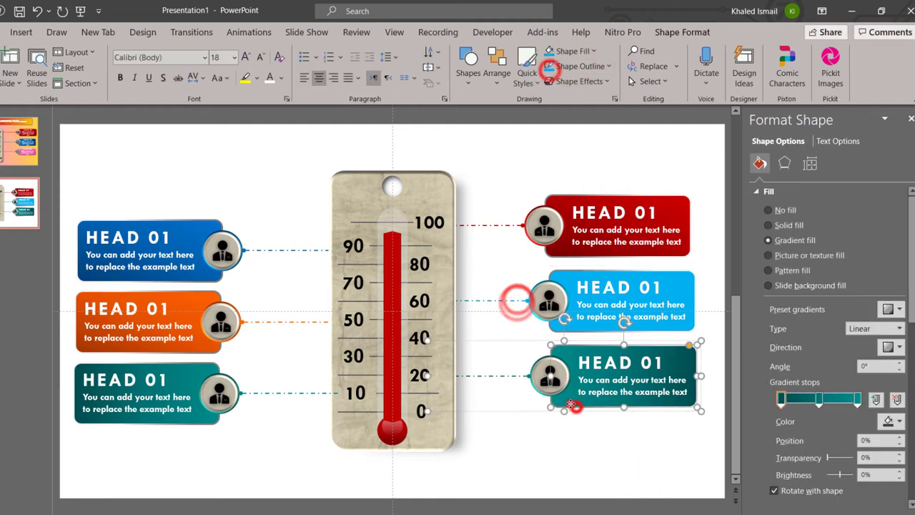
pyautogui.click(569, 52)
pyautogui.click(610, 208)
pyautogui.click(579, 66)
pyautogui.click(579, 66)
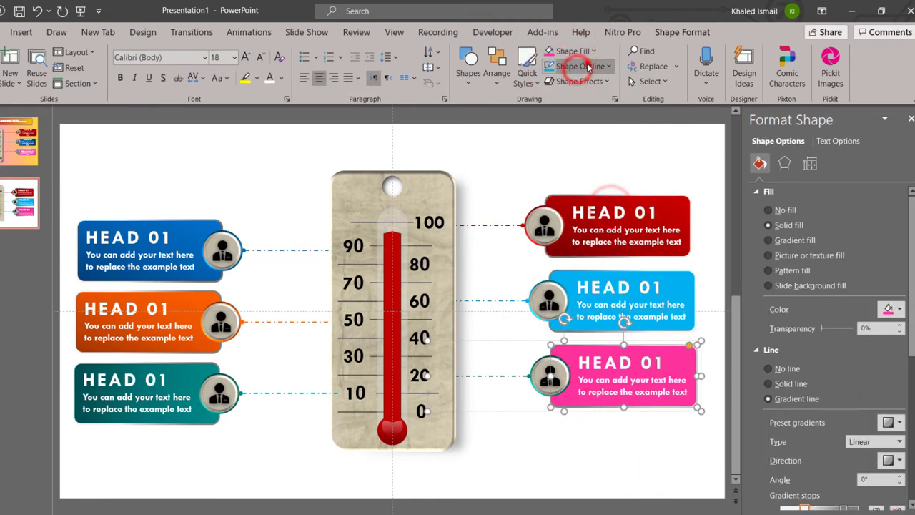
pyautogui.click(568, 51)
pyautogui.click(715, 419)
pyautogui.click(690, 324)
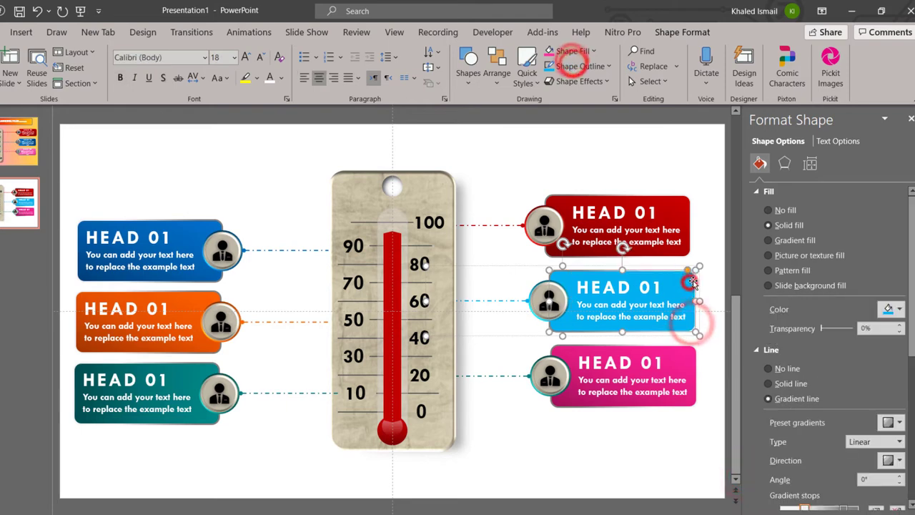
pyautogui.click(572, 51)
pyautogui.click(610, 171)
# - Renumber the pink and orange label titles to HEAD 02 and HEAD 03
pyautogui.click(663, 363)
pyautogui.press('BackSpace')
pyautogui.write('2')
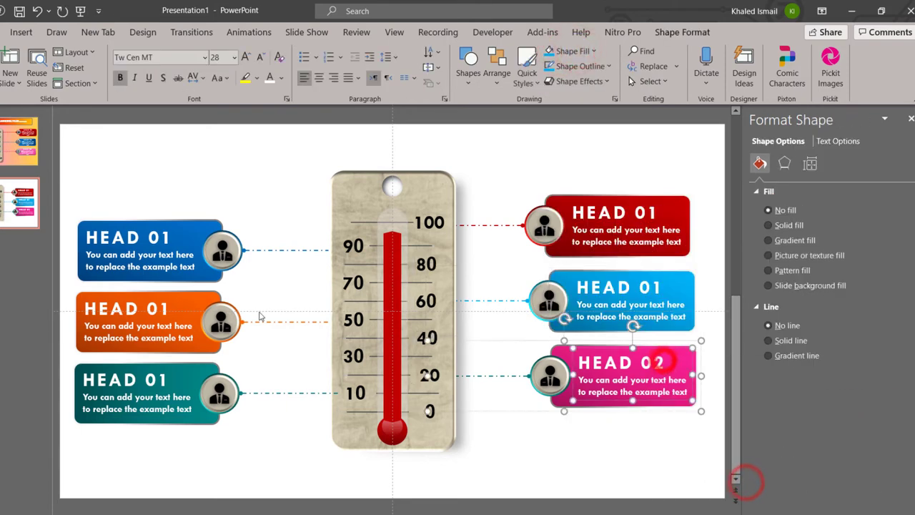
pyautogui.doubleClick(170, 308)
pyautogui.write('03')
pyautogui.click(709, 303)
# - Renumber the remaining label titles to HEAD 04, HEAD 05 and HEAD 06
pyautogui.click(664, 287)
pyautogui.write('4')
pyautogui.click(172, 238)
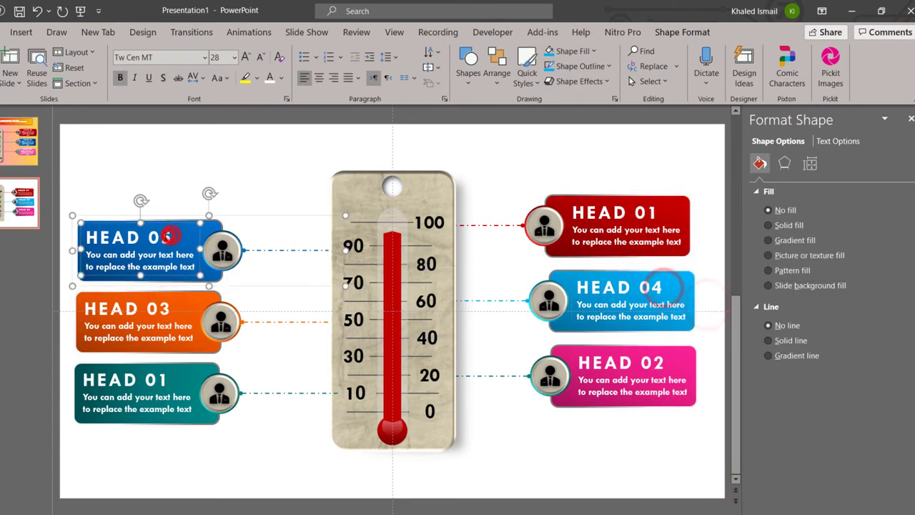
pyautogui.write('5')
pyautogui.click(656, 213)
pyautogui.write('6')
pyautogui.click(178, 234)
# - Centre the HEAD 01, 03, 04, 05 and 06 title text
pyautogui.click(319, 78)
pyautogui.click(86, 308)
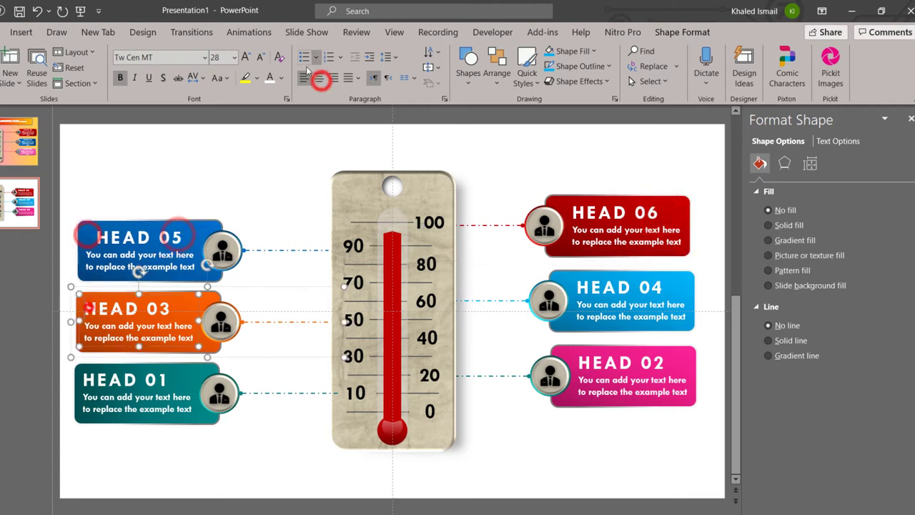
pyautogui.click(319, 78)
pyautogui.click(83, 372)
pyautogui.click(319, 78)
pyautogui.click(578, 286)
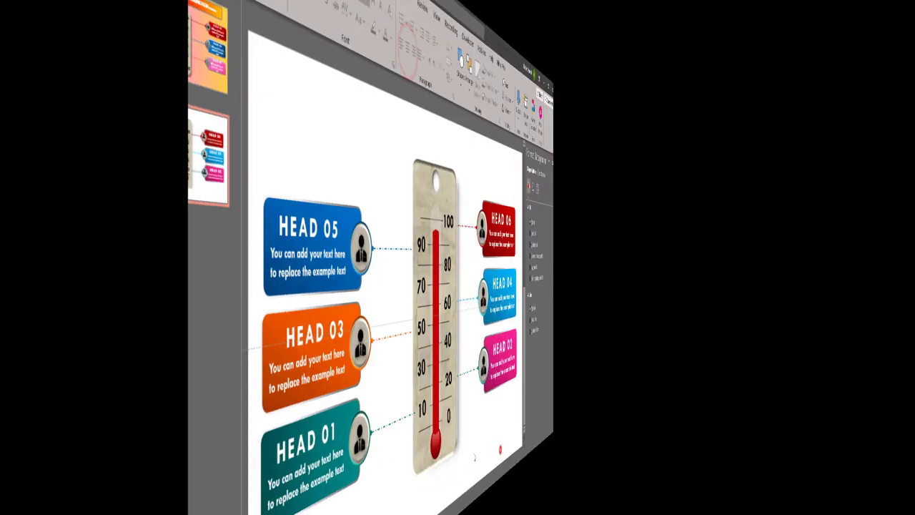
pyautogui.click(619, 479)
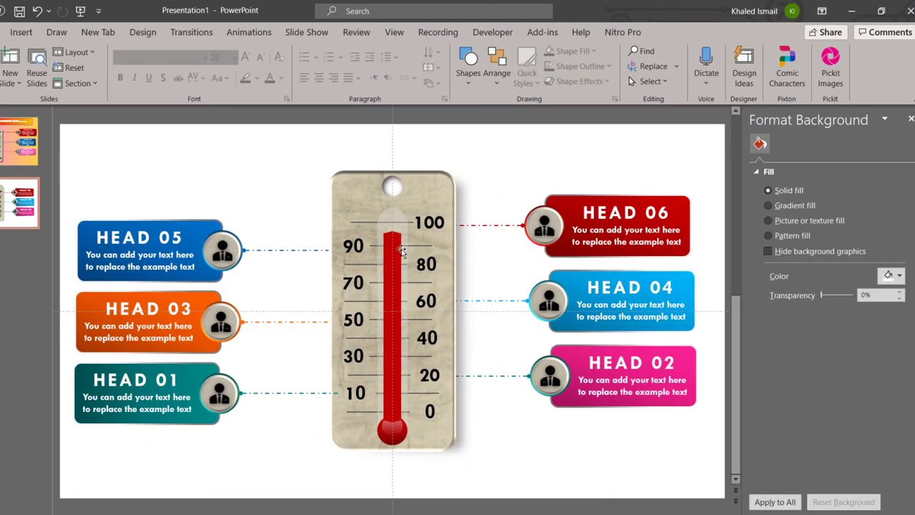
pyautogui.click(397, 279)
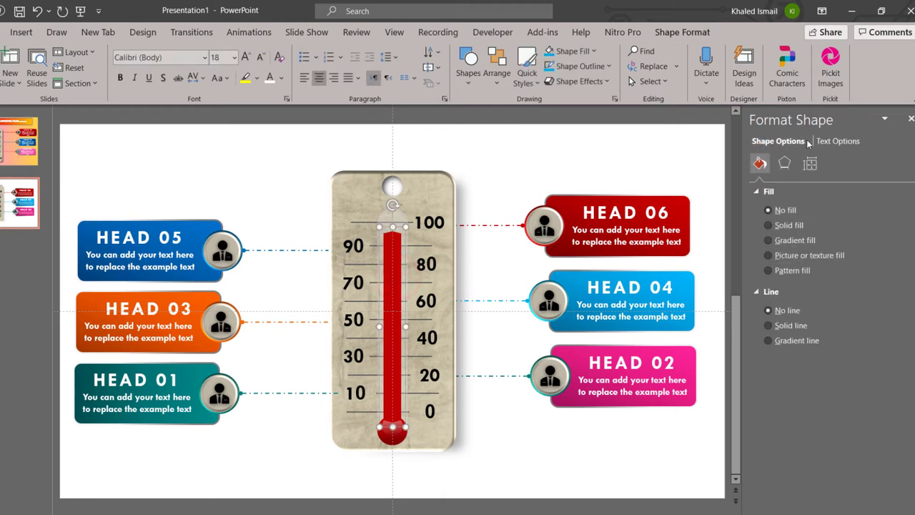
# - Set the red level bar's height to 4.2" and move it up so it reaches the 100 mark
pyautogui.click(683, 32)
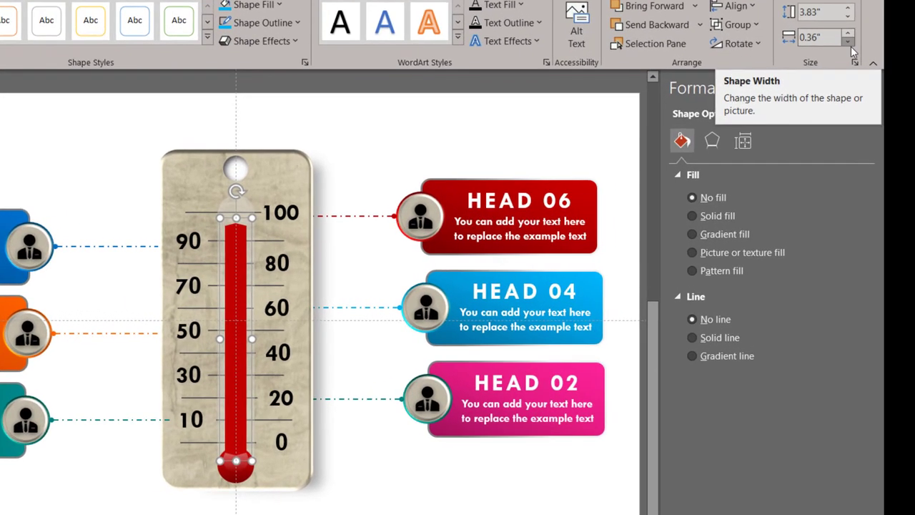
pyautogui.click(897, 84)
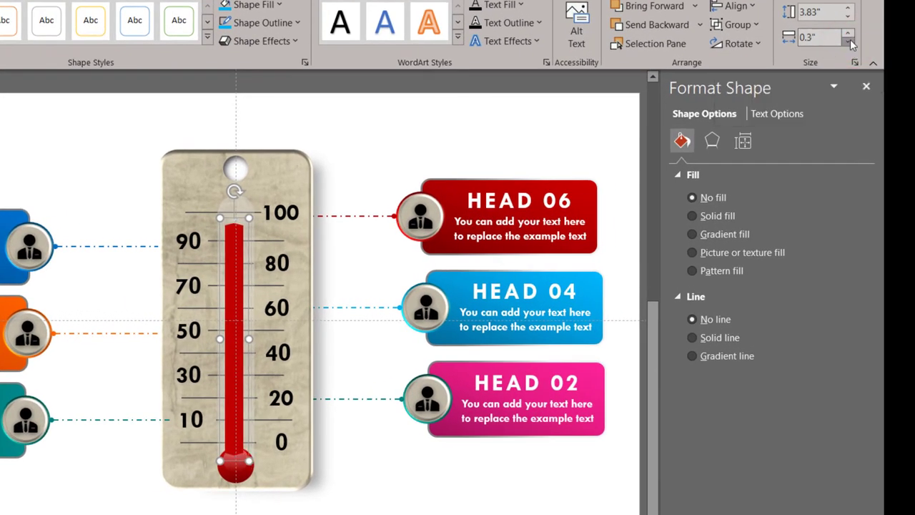
pyautogui.hotkey('ctrl', 'z')
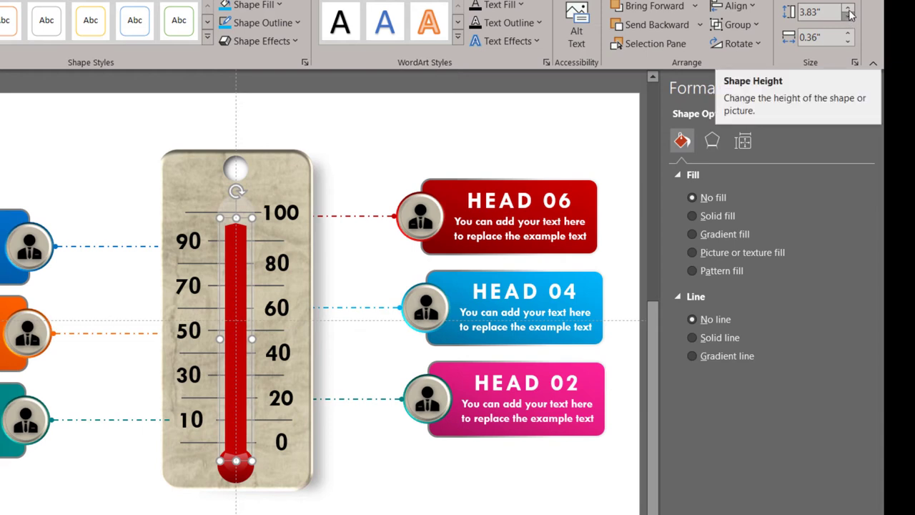
pyautogui.click(849, 13)
pyautogui.click(850, 13)
pyautogui.click(850, 13)
pyautogui.click(850, 13)
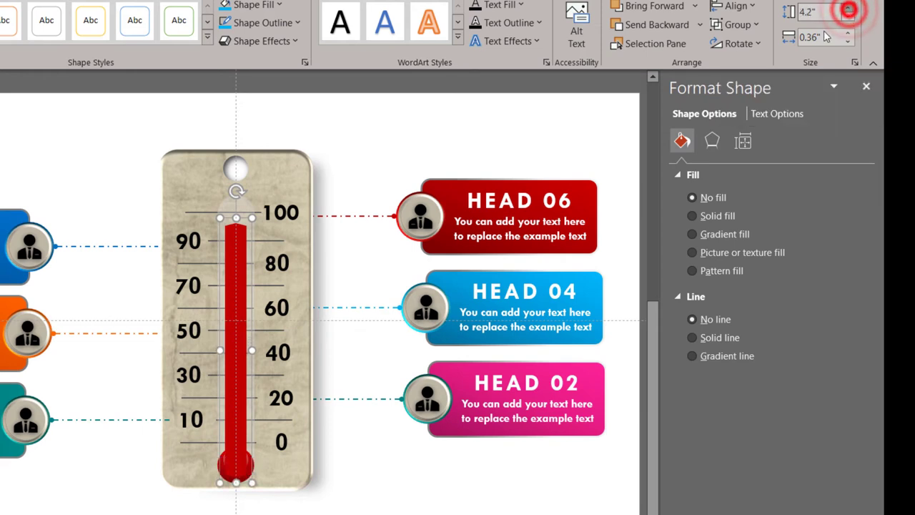
pyautogui.moveTo(234, 374); pyautogui.dragTo(235, 361)
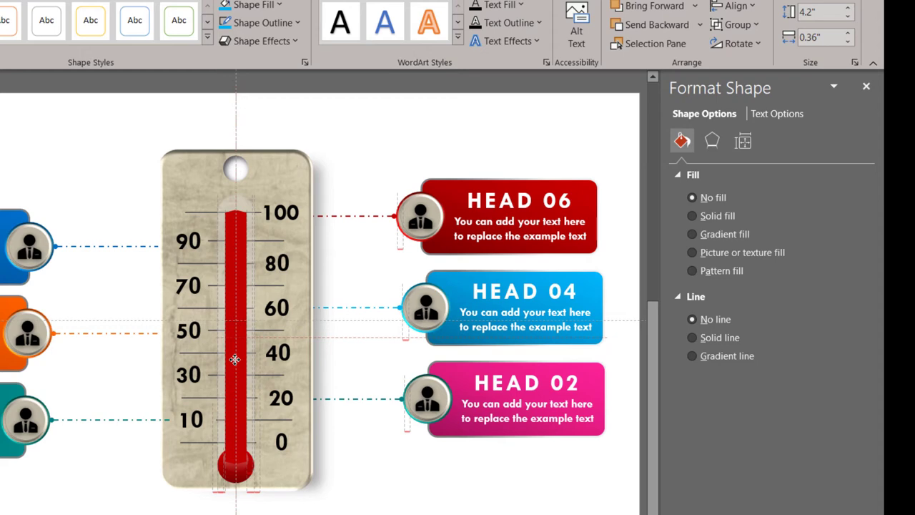
pyautogui.moveTo(234, 359); pyautogui.dragTo(235, 359)
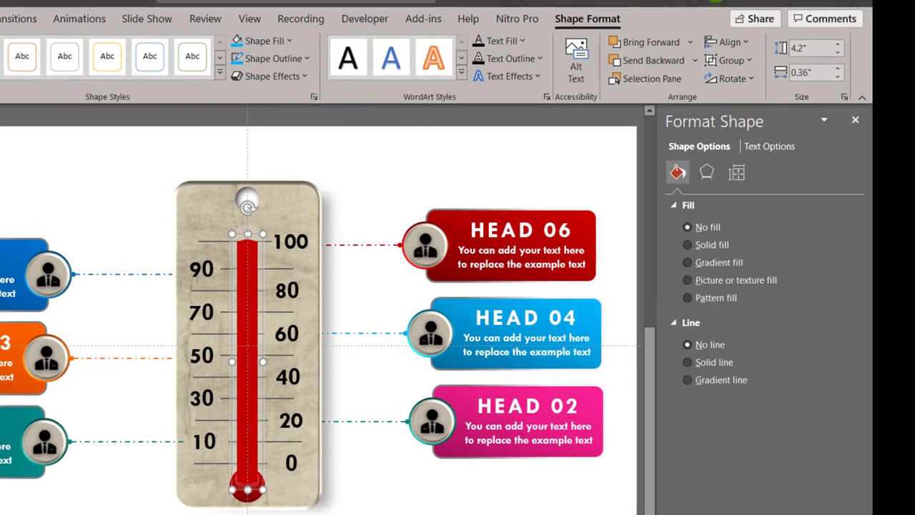
pyautogui.click(247, 424)
# - Duplicate the red level bar four times, placing copies beside the right-hand labels
pyautogui.click(254, 422)
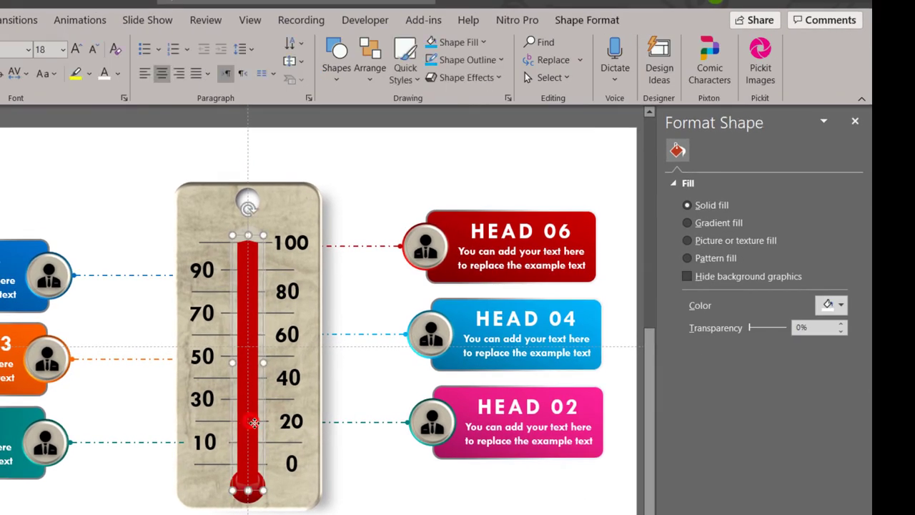
pyautogui.hotkey('ctrl', 'd')
pyautogui.moveTo(268, 432)
pyautogui.mouseDown()
pyautogui.moveTo(403, 437)
pyautogui.moveTo(392, 403)
pyautogui.mouseUp()
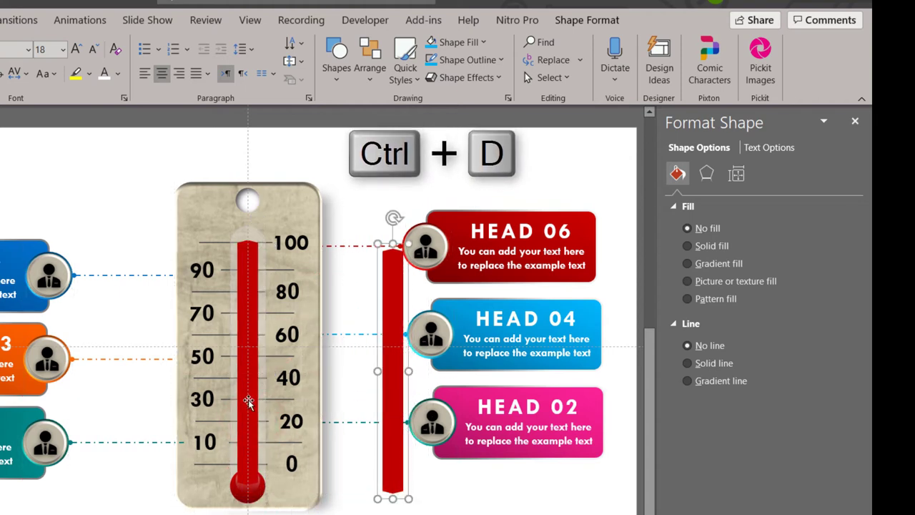
pyautogui.hotkey('ctrl', 'd')
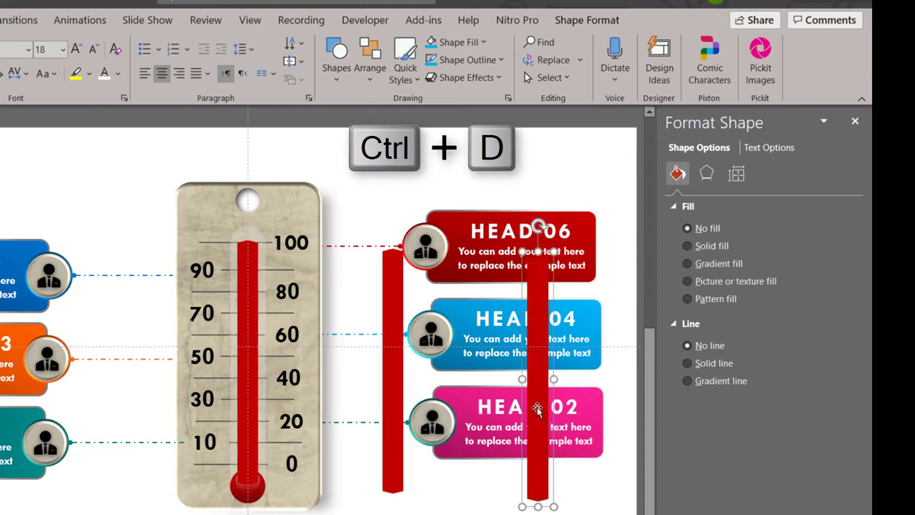
pyautogui.moveTo(537, 407); pyautogui.dragTo(442, 401)
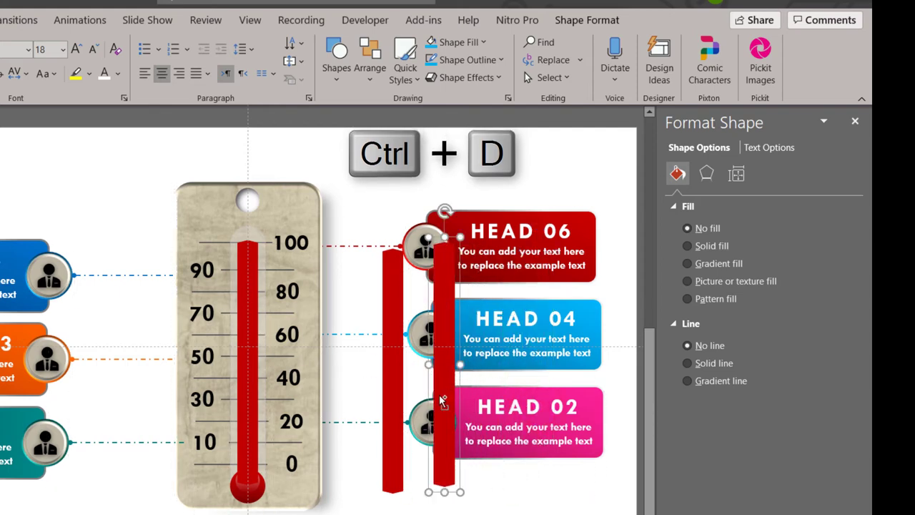
pyautogui.hotkey('ctrl', 'd')
pyautogui.hotkey('ctrl', 'd')
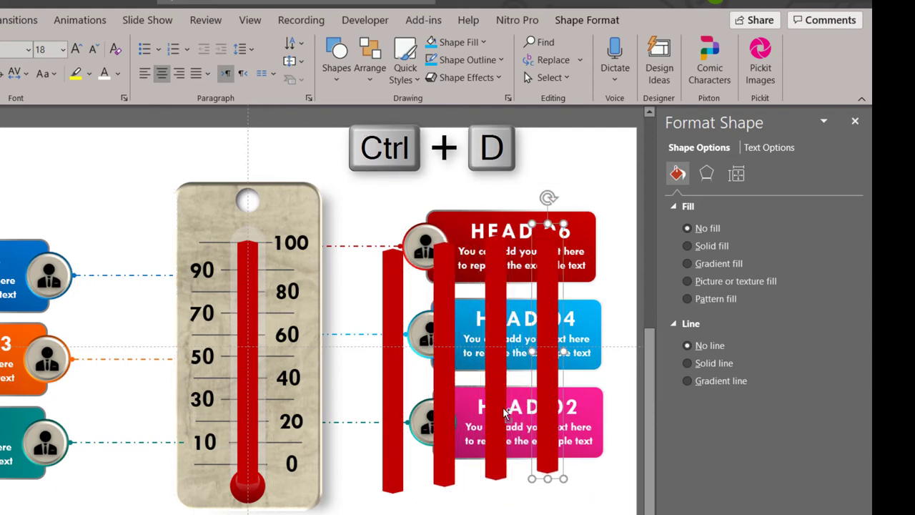
pyautogui.hotkey('ctrl', 'd')
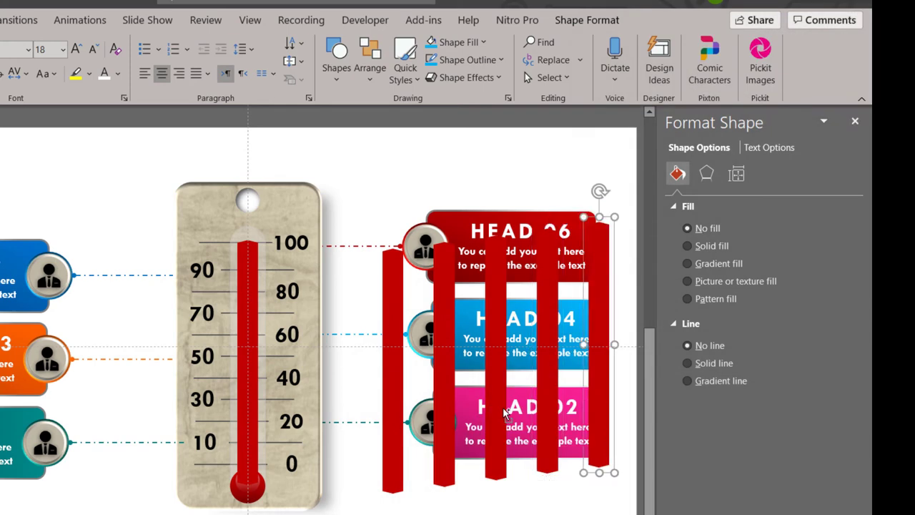
# - Shorten the thermometer's red bar to 1.2" and move it down onto the bulb
pyautogui.click(256, 369)
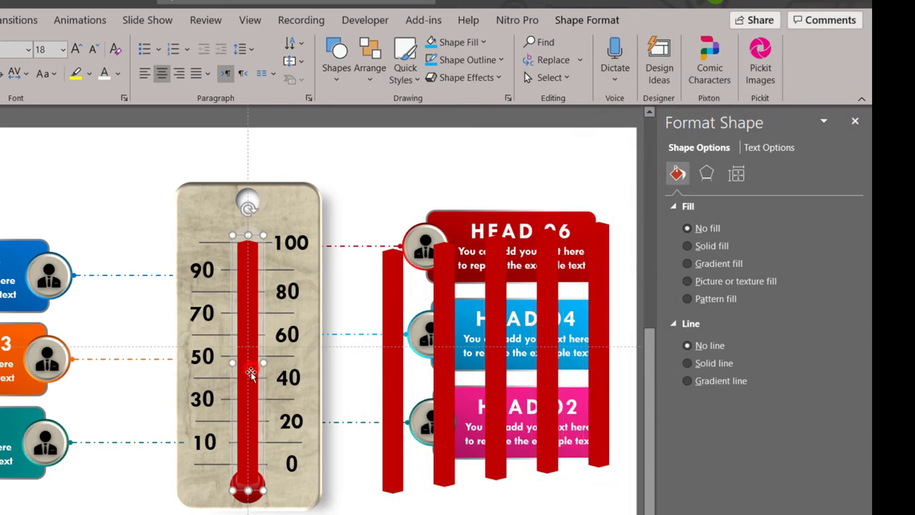
pyautogui.click(565, 21)
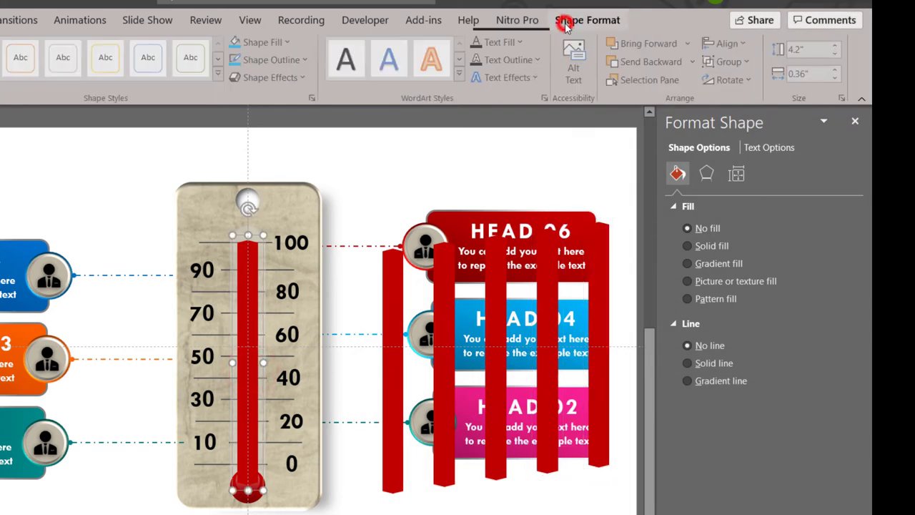
pyautogui.moveTo(834, 57); pyautogui.dragTo(836, 56)
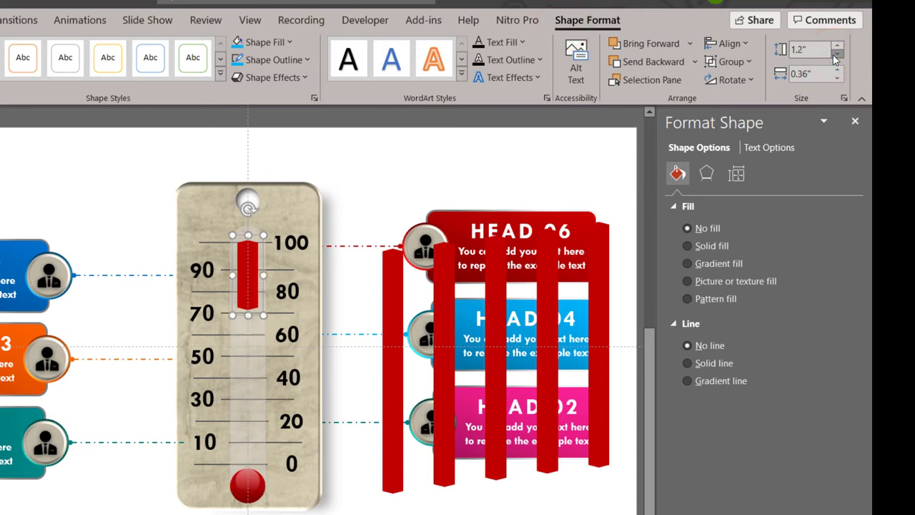
pyautogui.moveTo(247, 281); pyautogui.dragTo(248, 455)
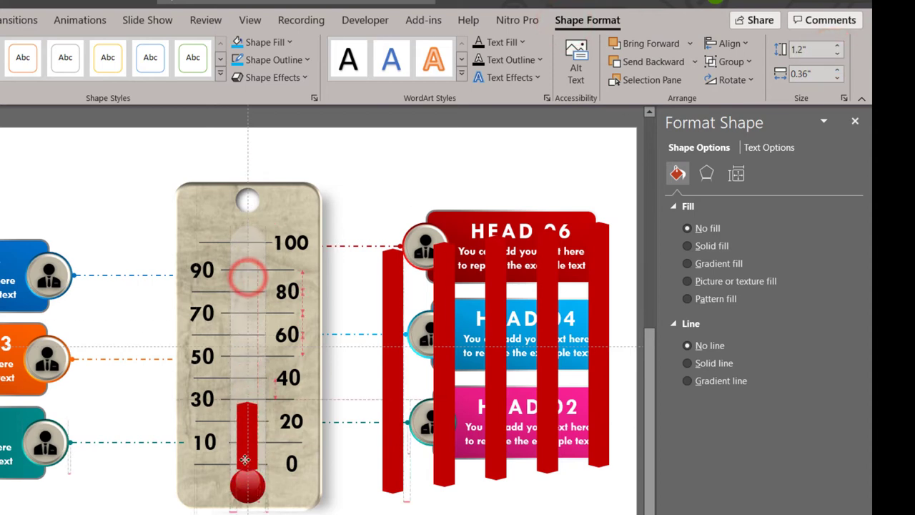
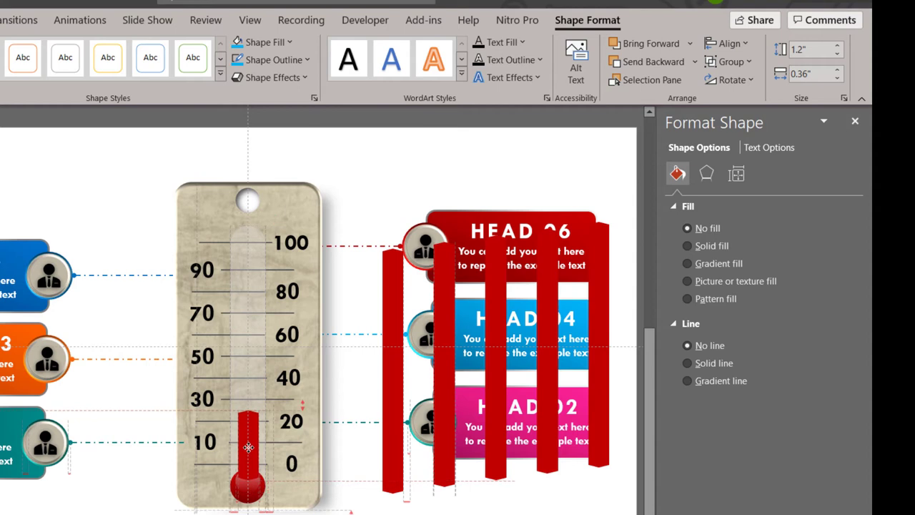
# - Shorten the red mercury bar to 0.7 inches and lower it to sit just above the bulb
pyautogui.moveTo(248, 448); pyautogui.dragTo(248, 447)
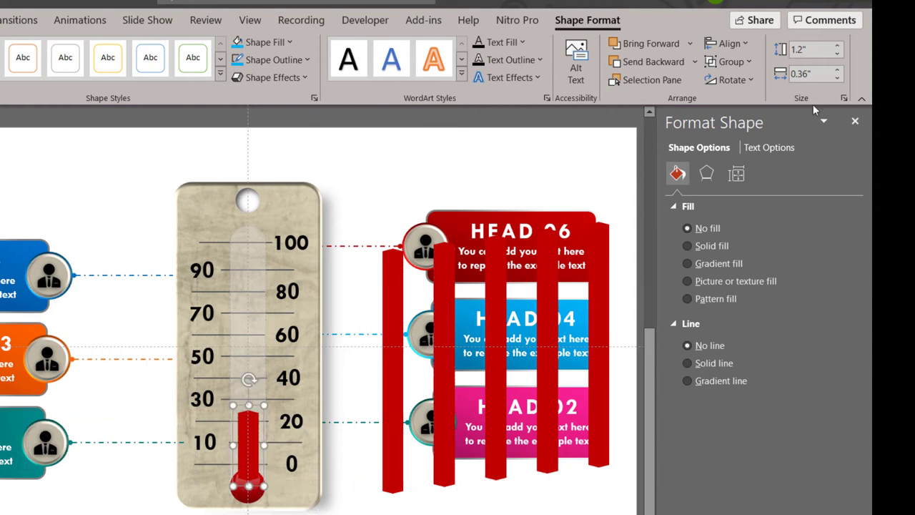
pyautogui.click(837, 55)
pyautogui.click(837, 55)
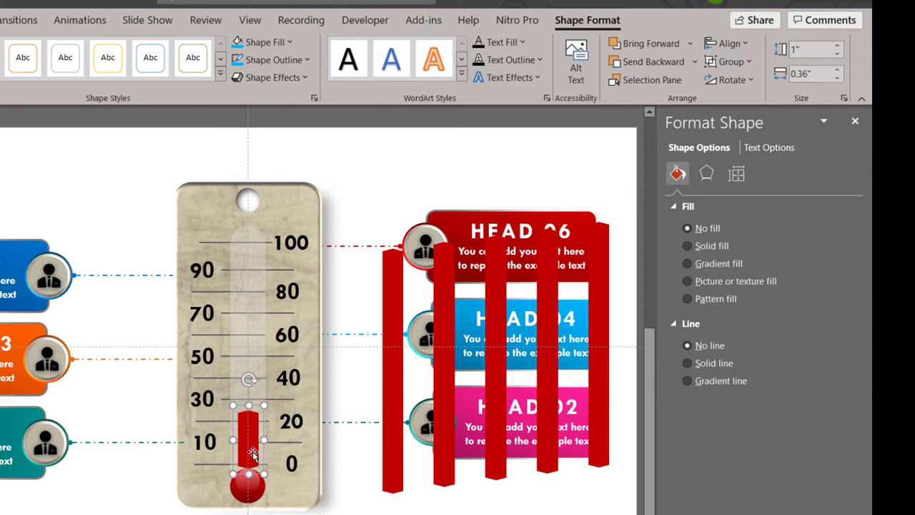
pyautogui.moveTo(252, 452); pyautogui.dragTo(252, 472)
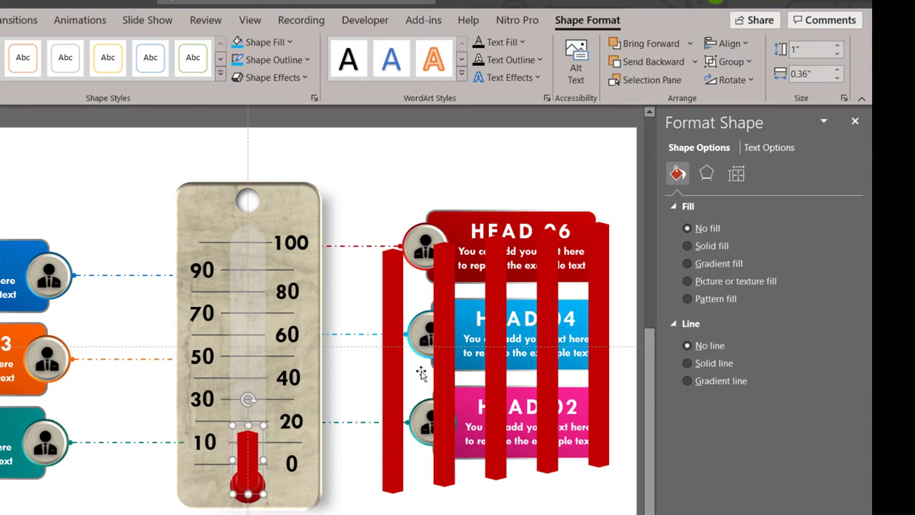
pyautogui.click(837, 55)
pyautogui.click(837, 56)
pyautogui.click(837, 55)
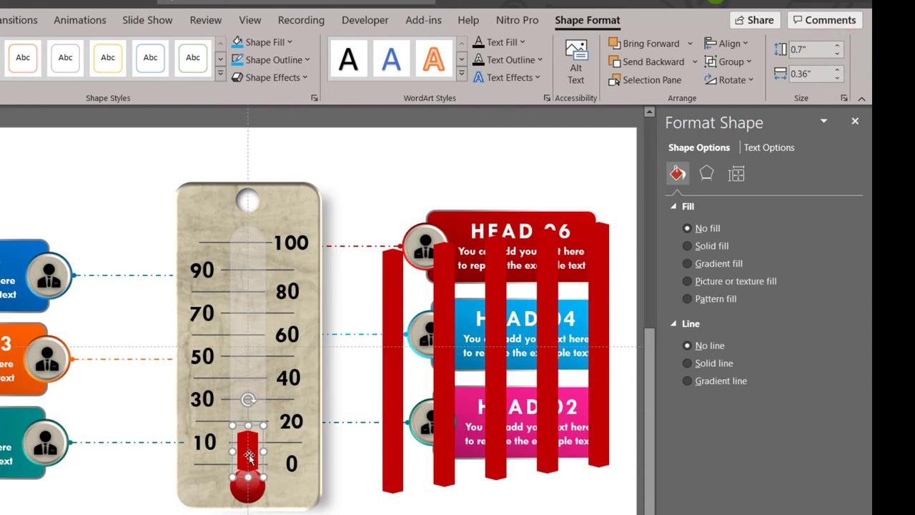
pyautogui.moveTo(250, 458); pyautogui.dragTo(251, 467)
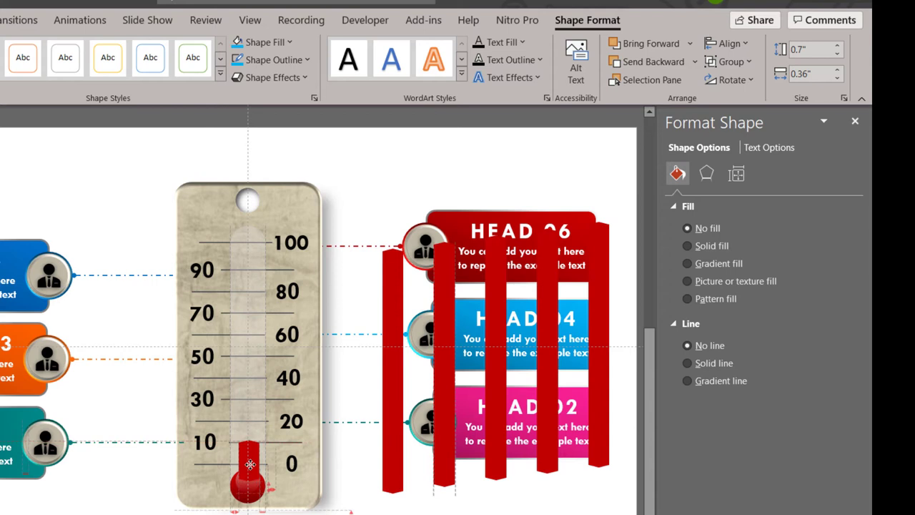
pyautogui.moveTo(250, 466); pyautogui.dragTo(250, 466)
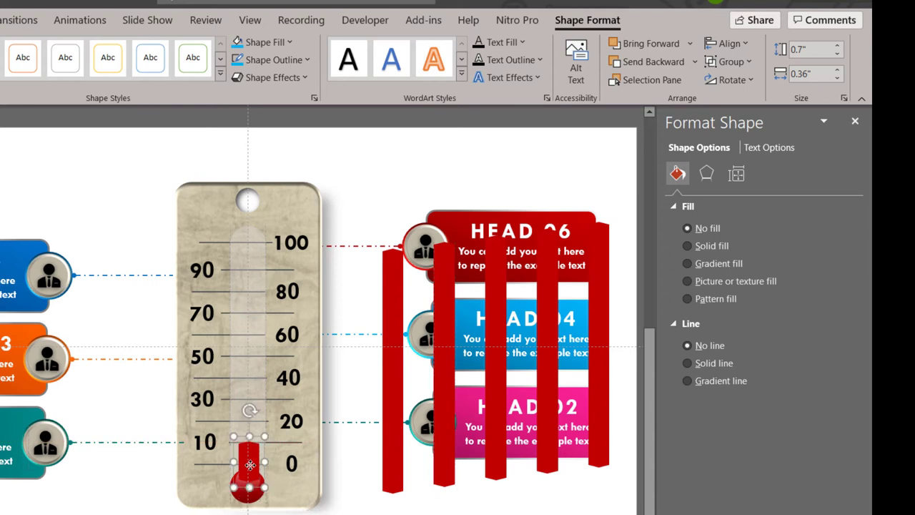
# - Try sending the mercury bar to the back, undo it, and reselect the bar
pyautogui.rightClick(251, 465)
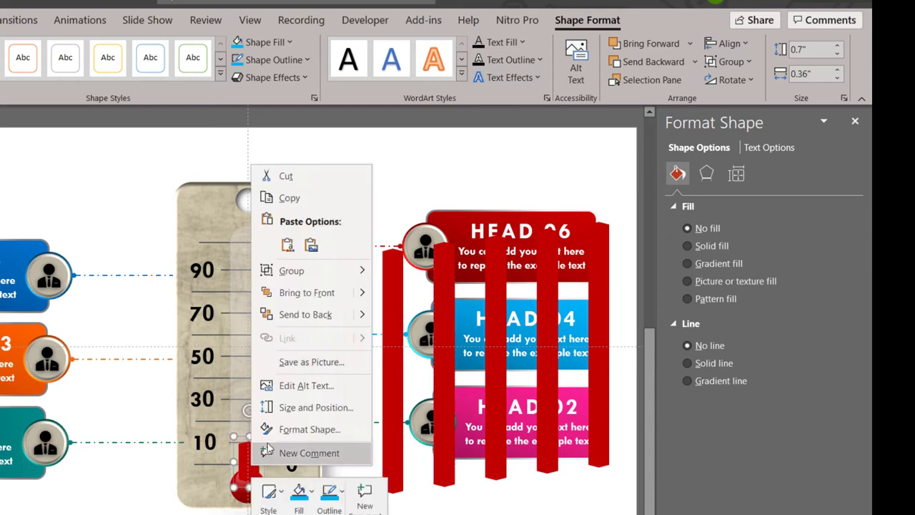
pyautogui.click(325, 322)
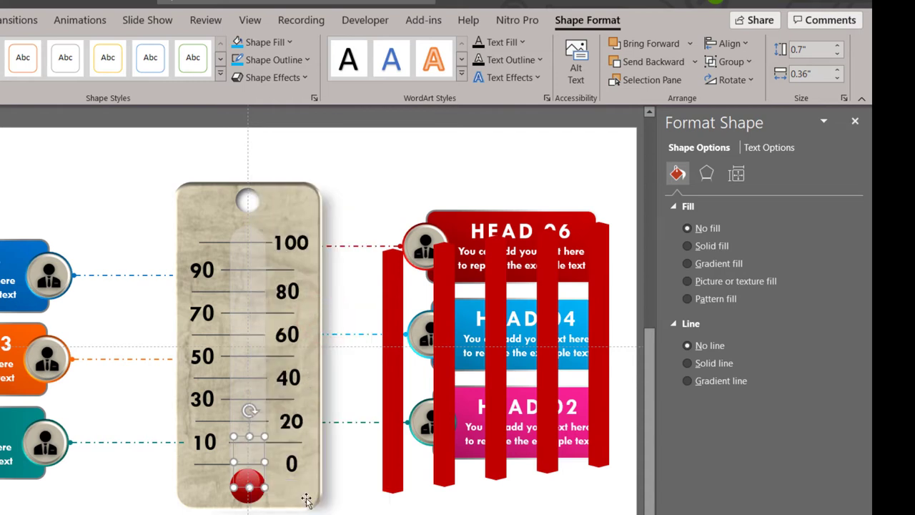
pyautogui.hotkey('ctrl', 'z')
pyautogui.click(250, 504)
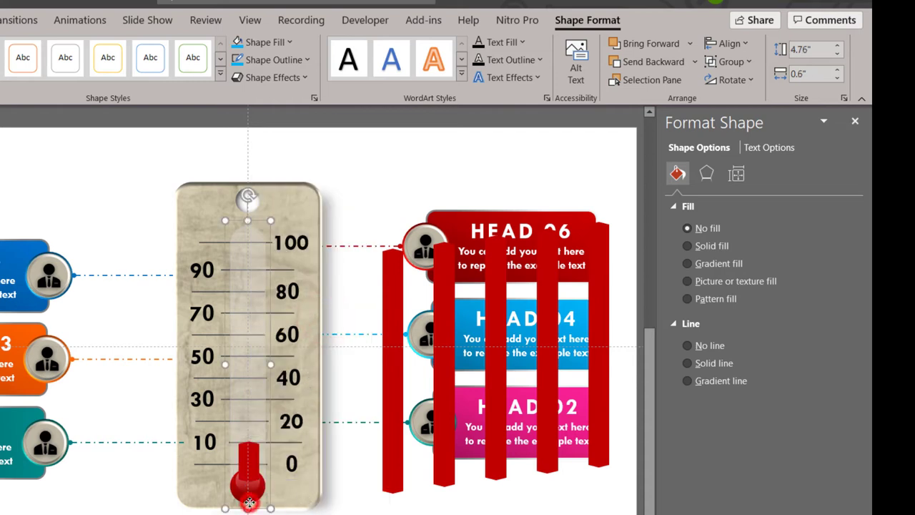
pyautogui.rightClick(250, 502)
pyautogui.press('Escape')
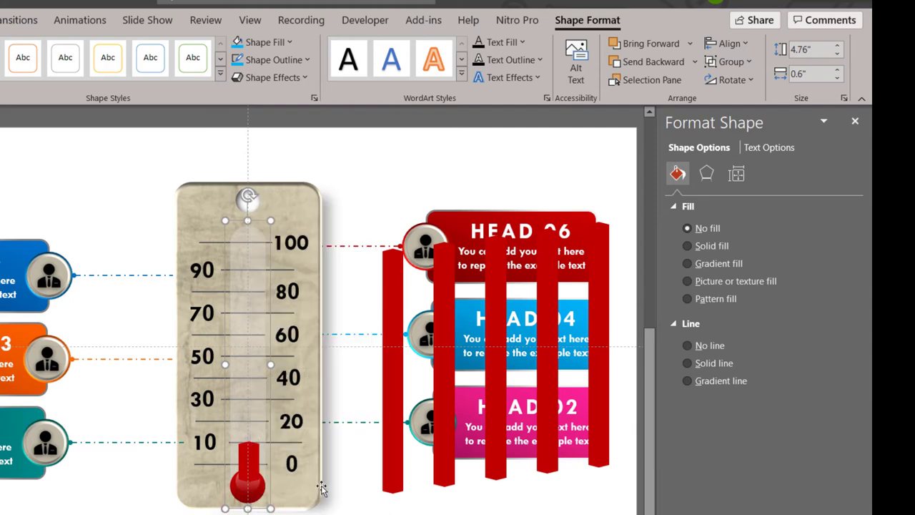
pyautogui.click(254, 463)
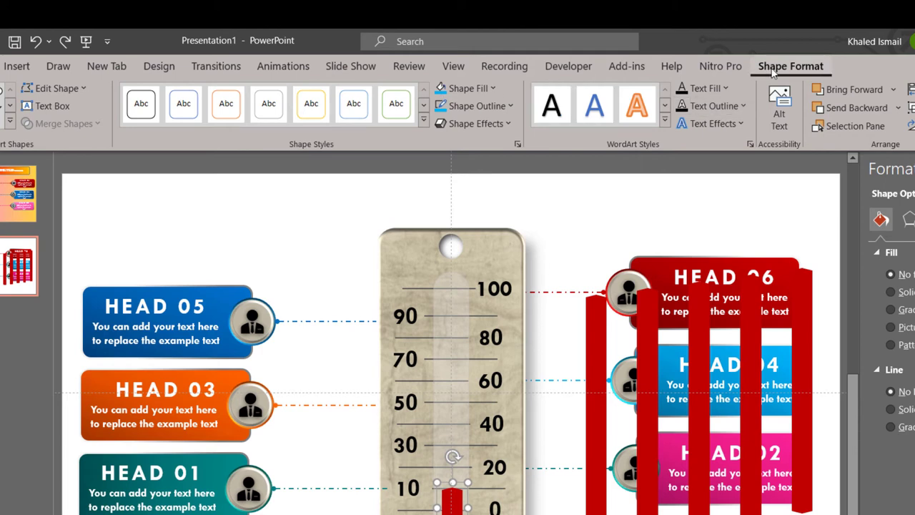
# - Apply a Wipe animation to the mercury, show the Animation Pane, and set Duration to 01.00
pyautogui.click(277, 66)
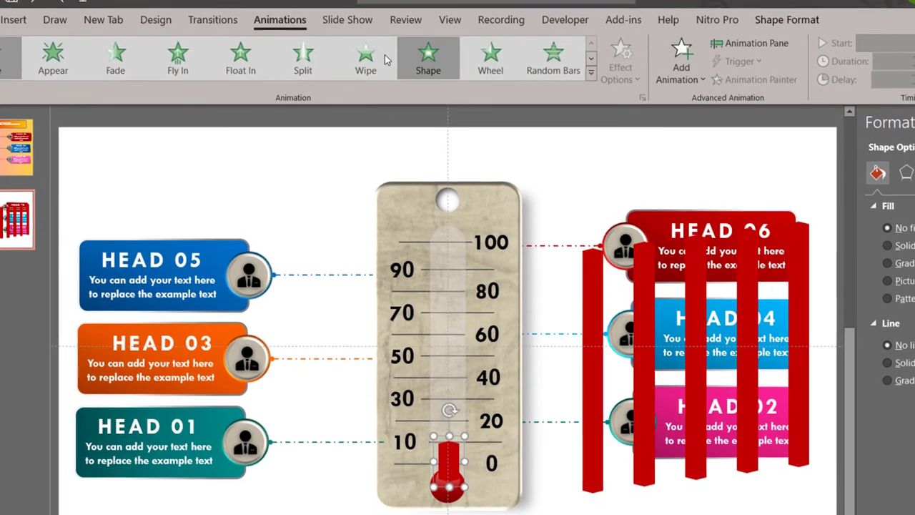
pyautogui.click(370, 47)
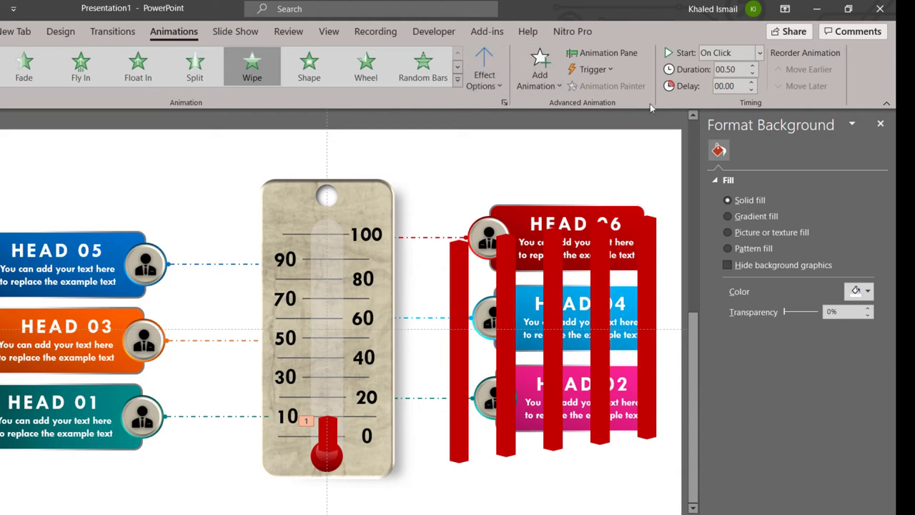
pyautogui.click(609, 56)
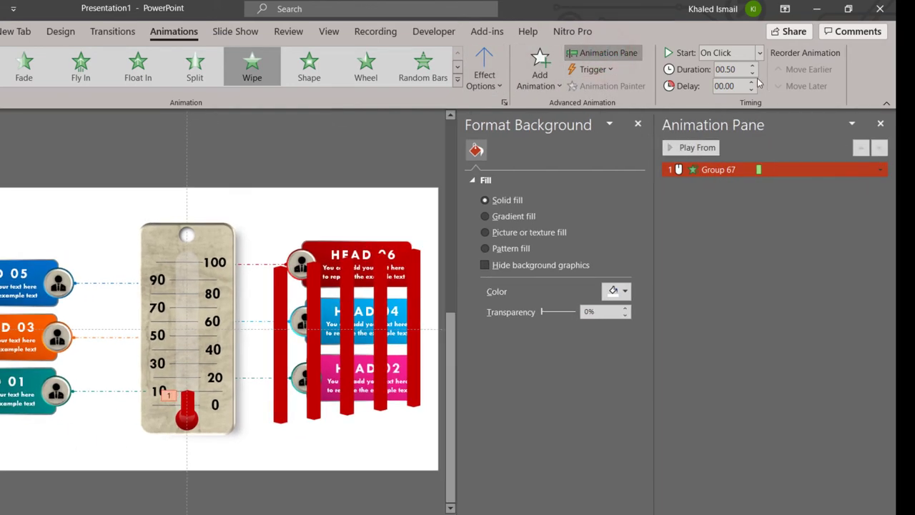
pyautogui.click(753, 65)
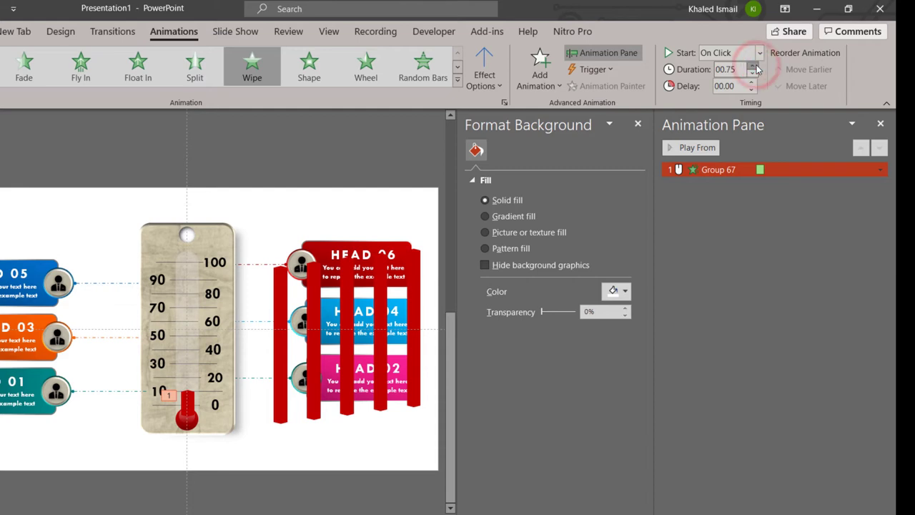
pyautogui.click(753, 65)
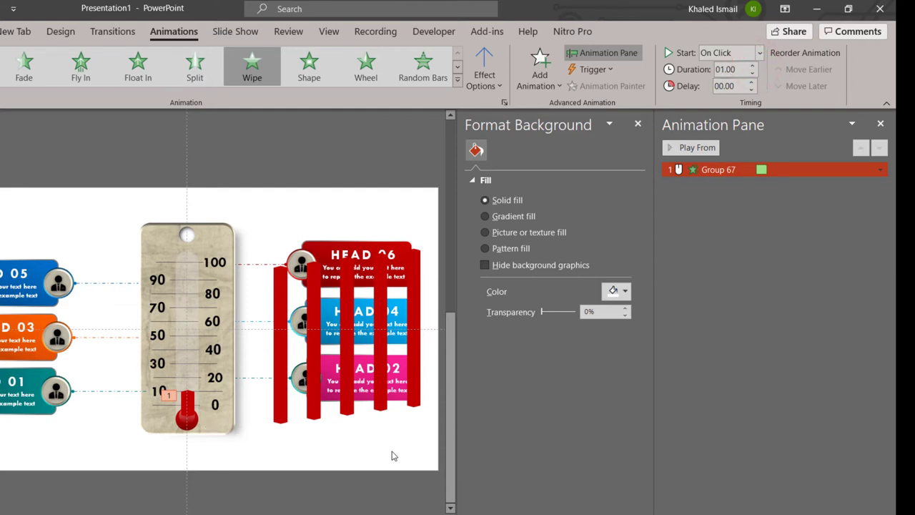
pyautogui.scroll(2, 392, 455)
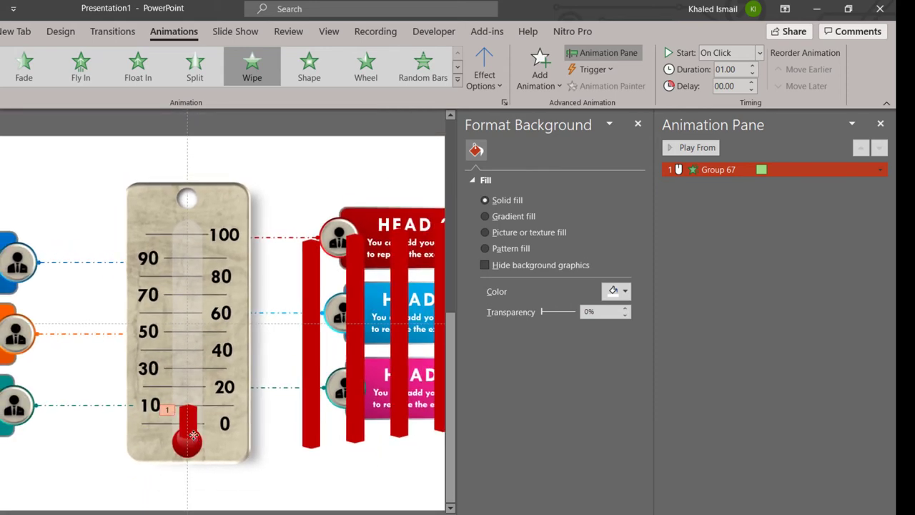
pyautogui.click(193, 435)
# - Center the thermometer bulb horizontally with Align Center
pyautogui.click(619, 35)
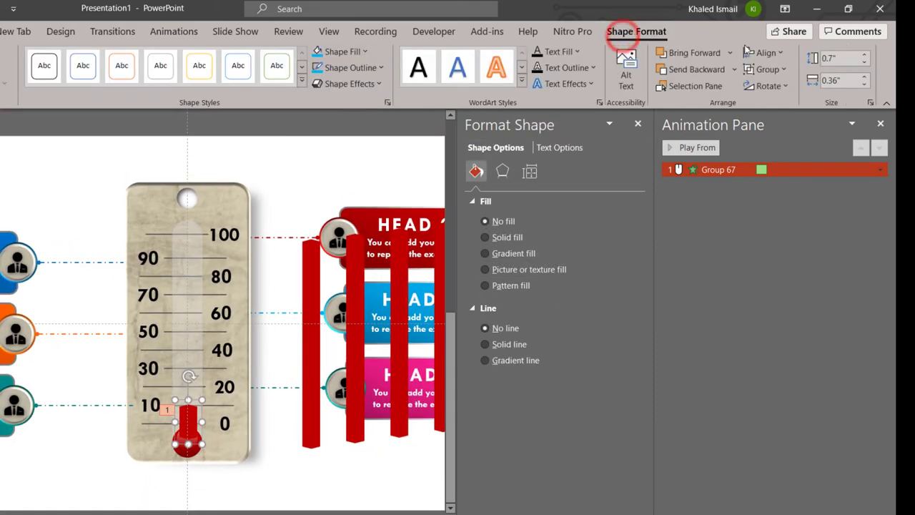
pyautogui.click(762, 52)
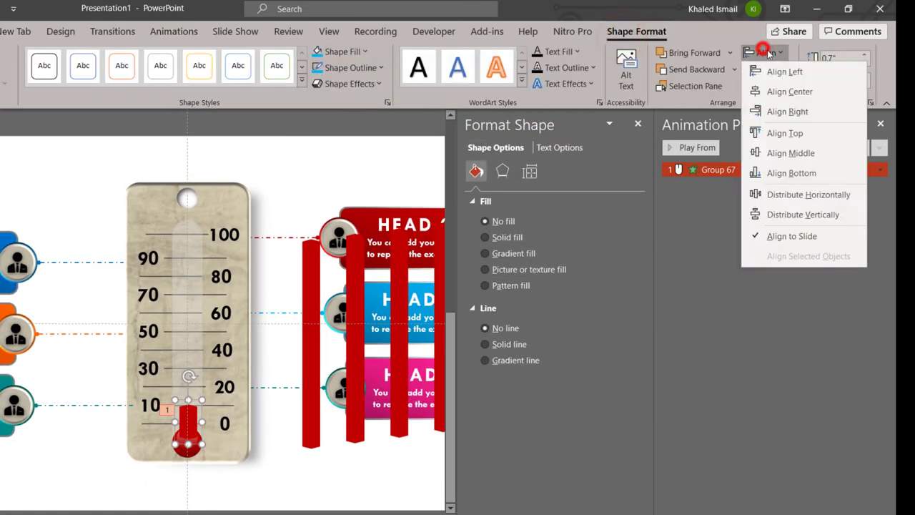
pyautogui.click(789, 92)
pyautogui.click(258, 475)
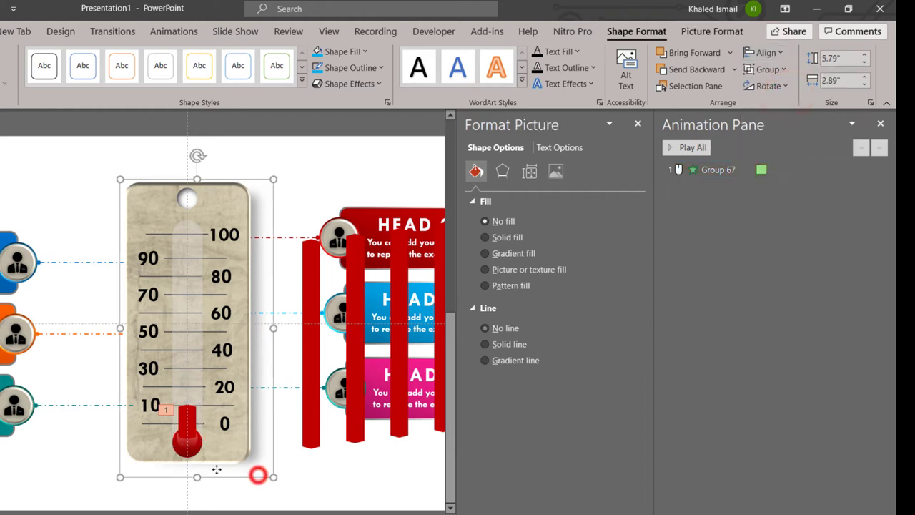
# - Drag the leftmost red bar onto the thermometer tube, reaching the 100 mark
pyautogui.click(315, 362)
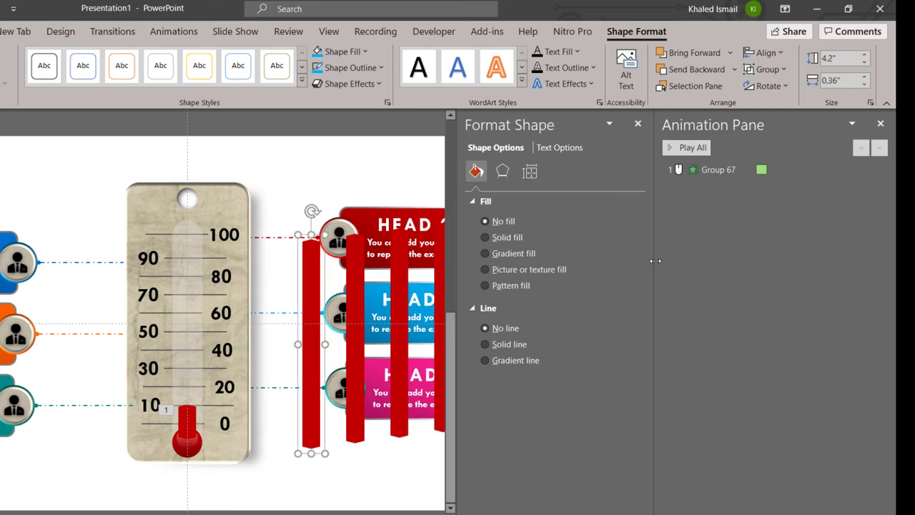
pyautogui.moveTo(655, 261); pyautogui.dragTo(761, 262)
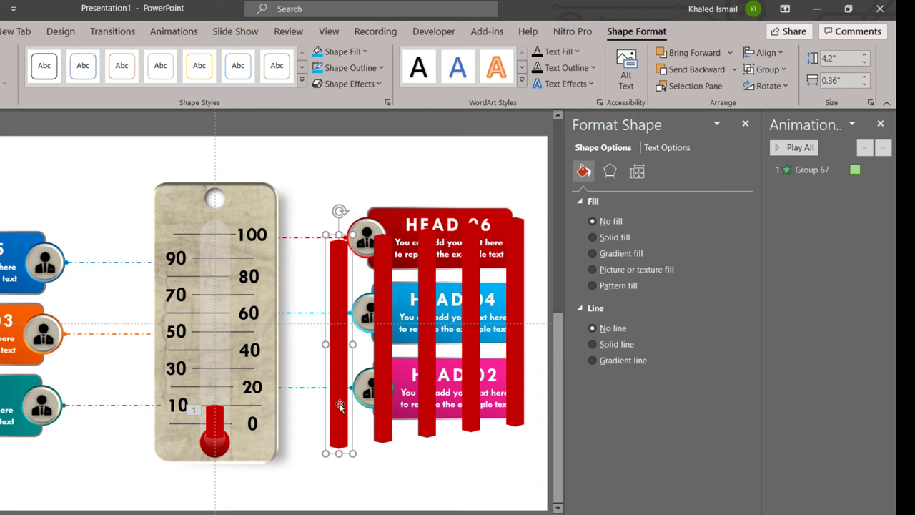
pyautogui.moveTo(339, 405); pyautogui.dragTo(216, 390)
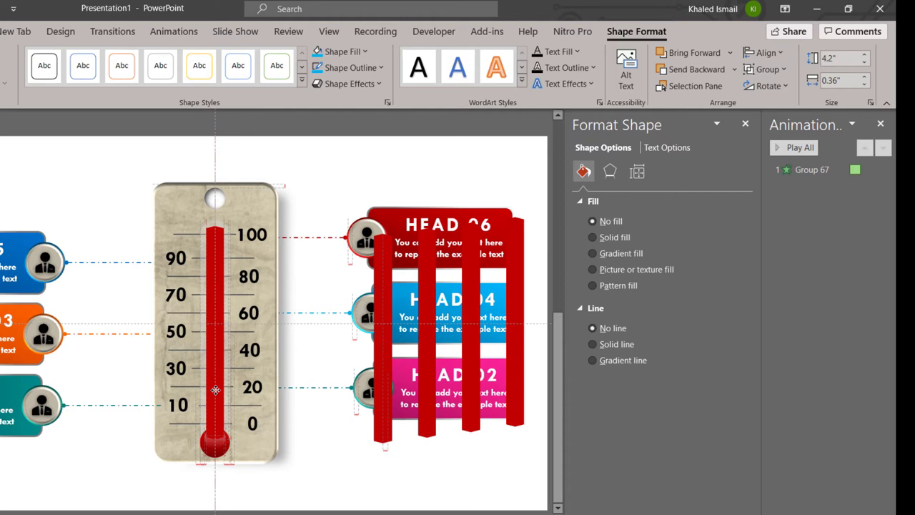
# - Drop the red bar in the tube, shorten it to 1.6 inches and lower it toward the bulb
pyautogui.moveTo(215, 390); pyautogui.dragTo(215, 390)
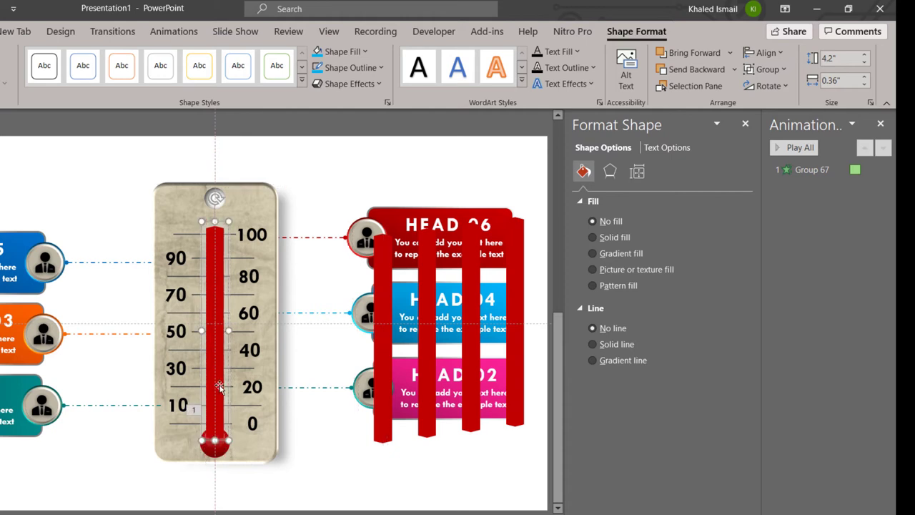
pyautogui.click(864, 67)
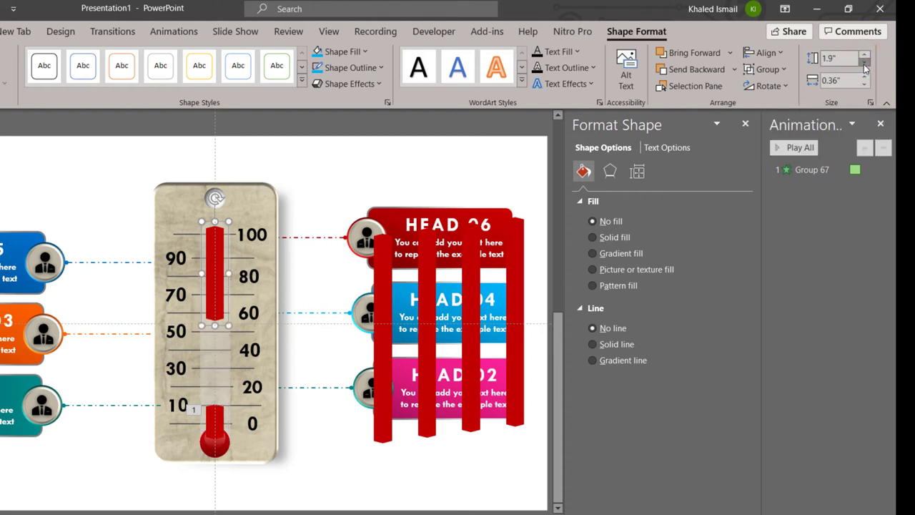
pyautogui.click(865, 66)
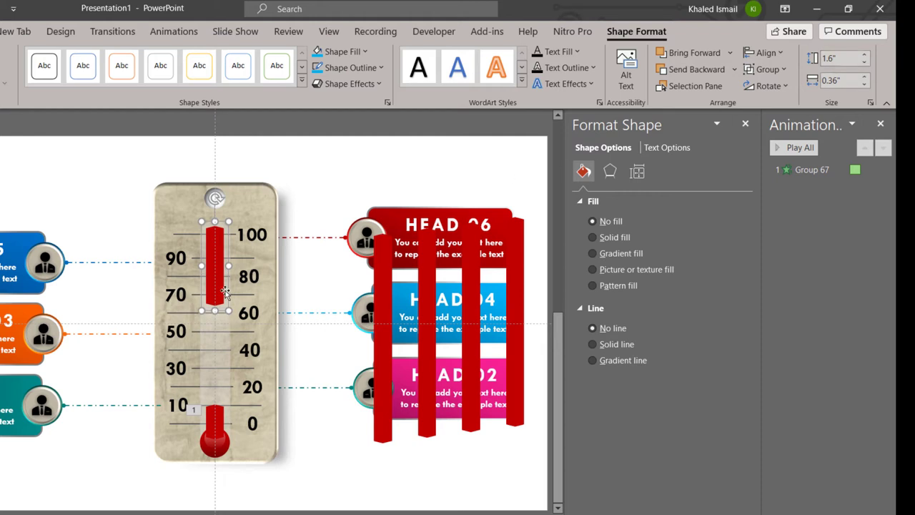
pyautogui.moveTo(219, 273); pyautogui.dragTo(218, 401)
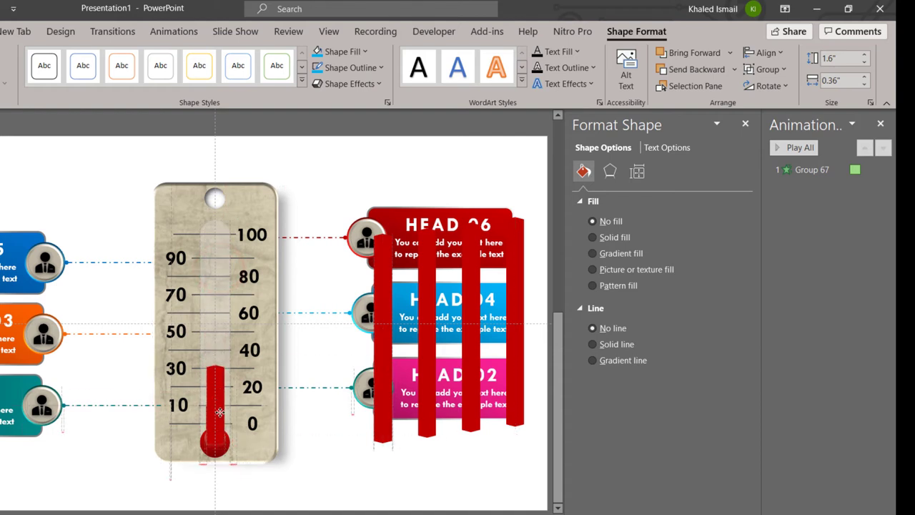
pyautogui.moveTo(219, 402)
pyautogui.mouseDown()
pyautogui.moveTo(220, 421)
pyautogui.moveTo(220, 404)
pyautogui.mouseUp()
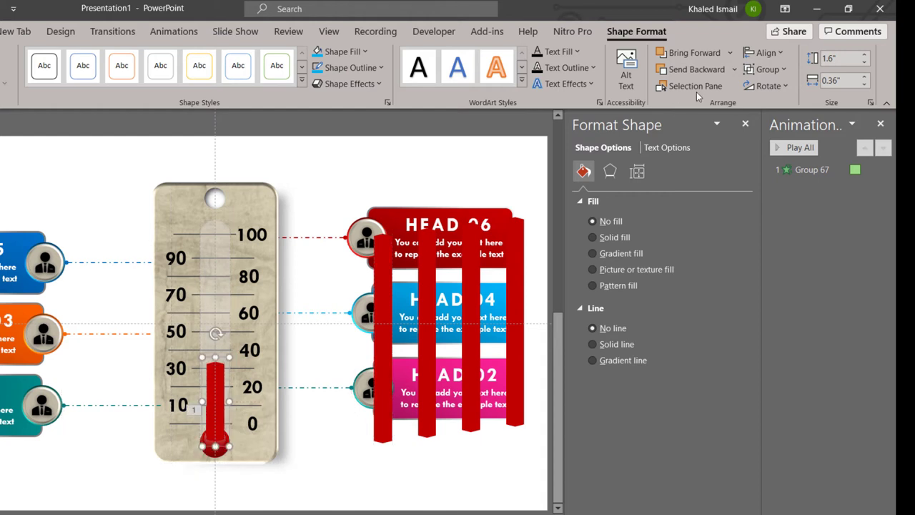
# - Cut the bar to 1 inch, set it on the bulb, and Align Center it
pyautogui.click(864, 63)
pyautogui.click(865, 64)
pyautogui.click(866, 64)
pyautogui.click(865, 64)
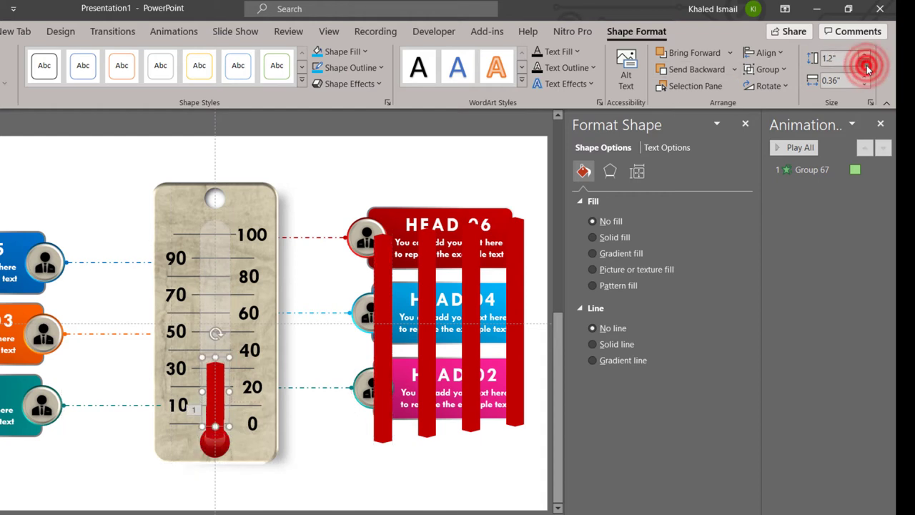
pyautogui.click(865, 63)
pyautogui.click(866, 64)
pyautogui.moveTo(217, 392); pyautogui.dragTo(217, 416)
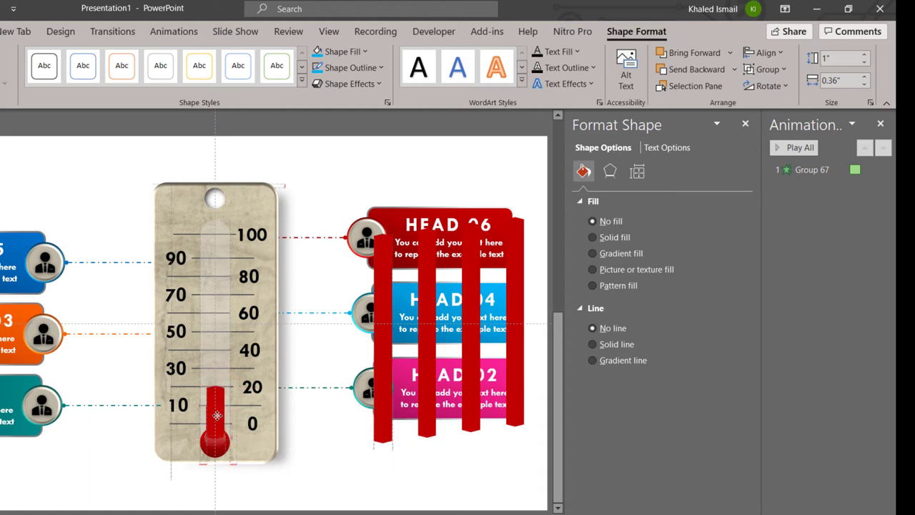
pyautogui.click(765, 53)
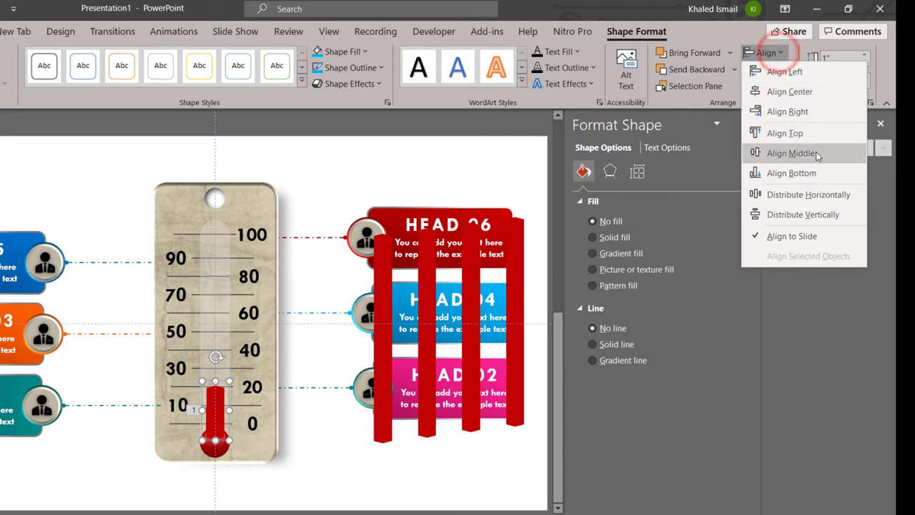
pyautogui.click(807, 92)
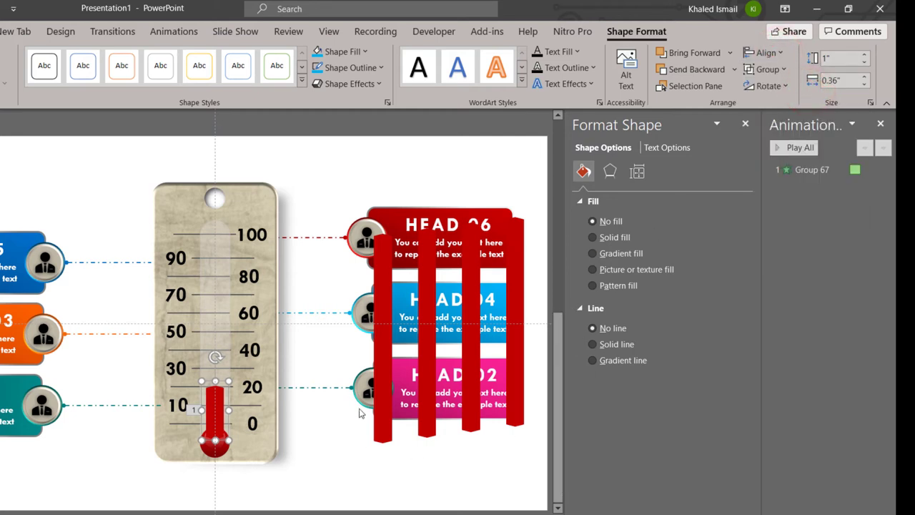
# - Apply a Wipe entrance animation to the red mercury bar
pyautogui.click(175, 31)
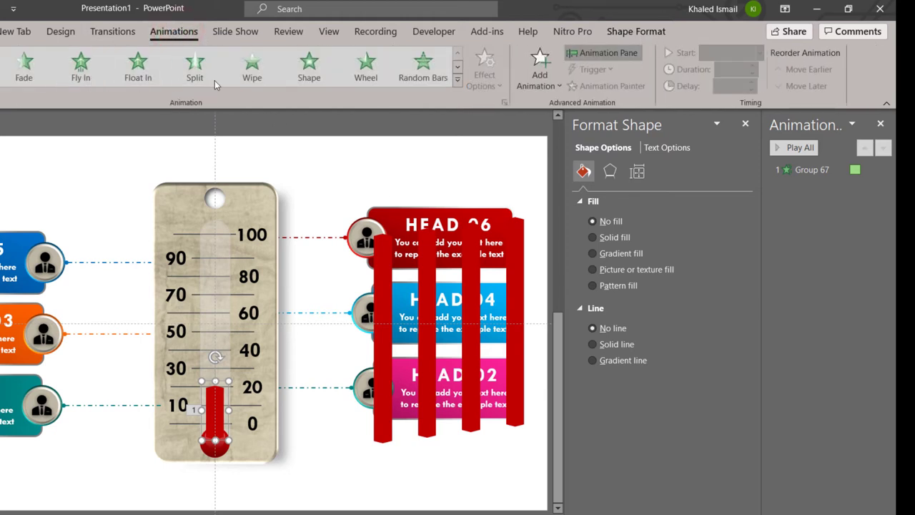
pyautogui.click(254, 71)
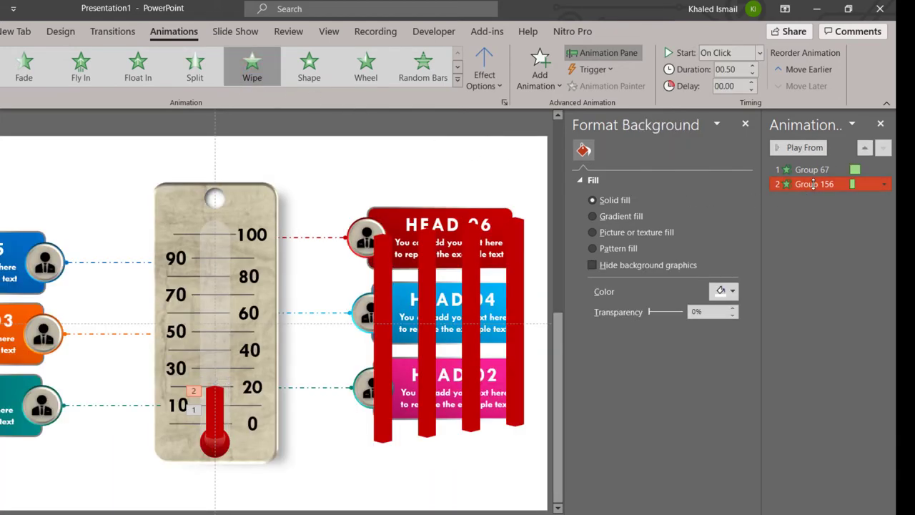
pyautogui.click(803, 184)
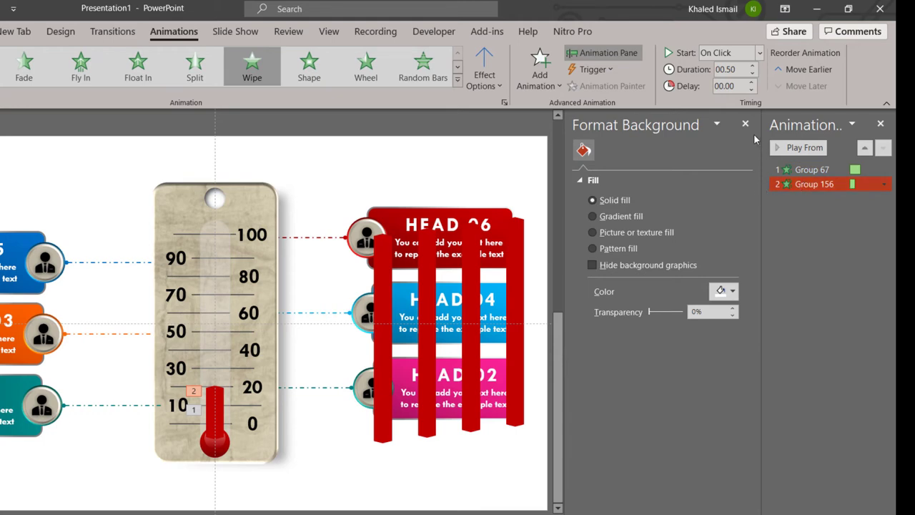
# - Close the Format Background pane and widen the Animation Pane
pyautogui.click(745, 123)
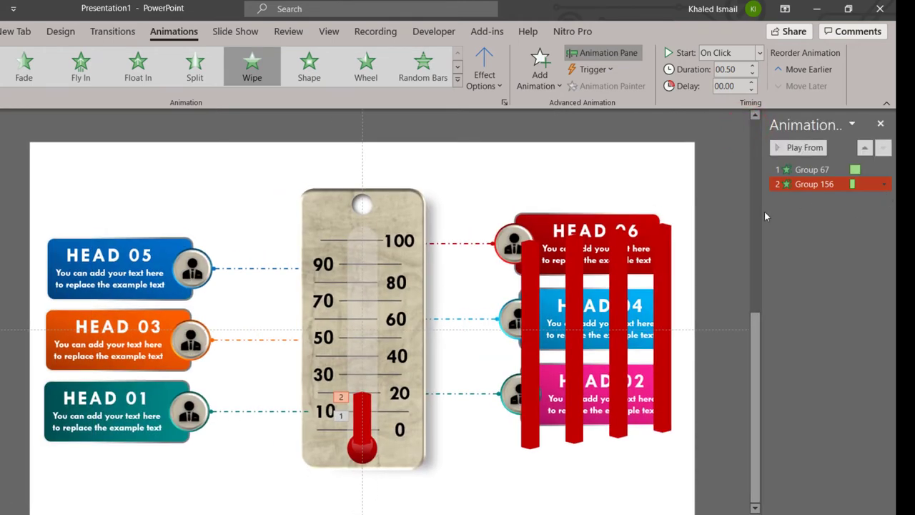
pyautogui.moveTo(762, 211); pyautogui.dragTo(691, 211)
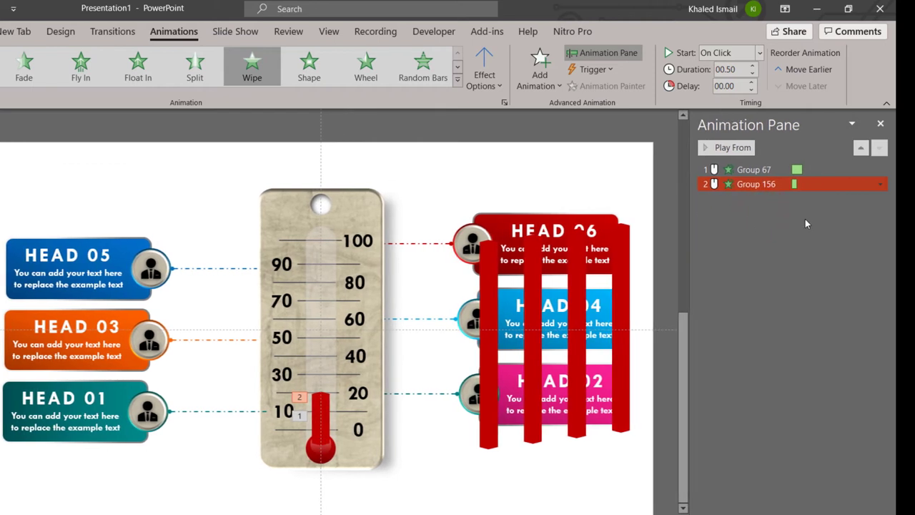
pyautogui.click(879, 186)
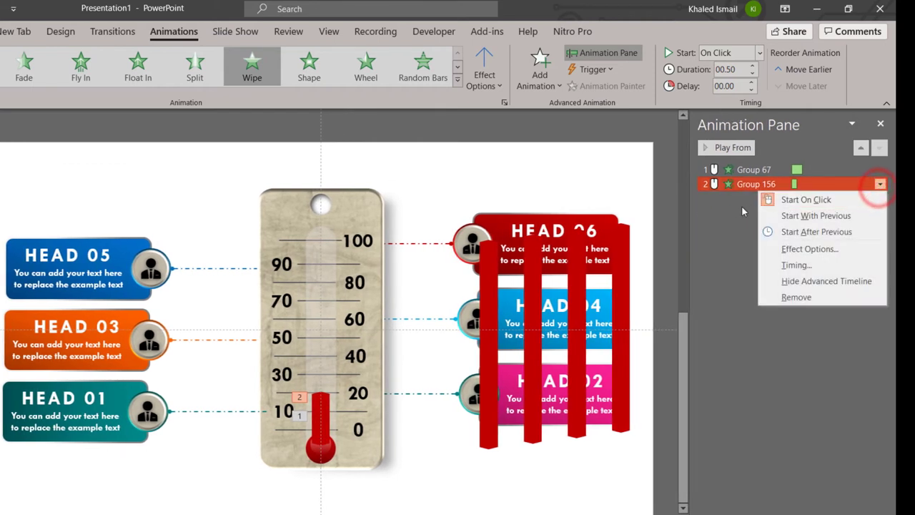
pyautogui.click(720, 204)
pyautogui.click(723, 187)
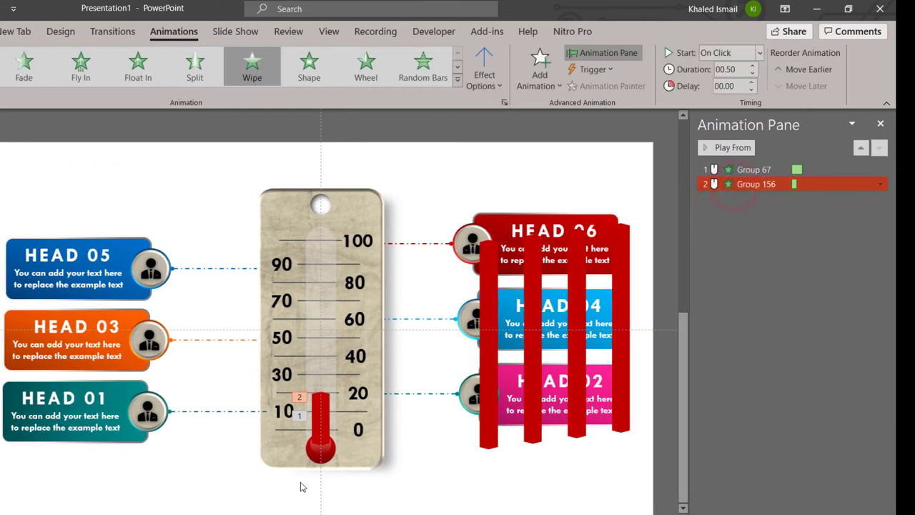
# - Browse the Add Animation gallery without choosing, then nudge the mercury bar into place
pyautogui.click(324, 405)
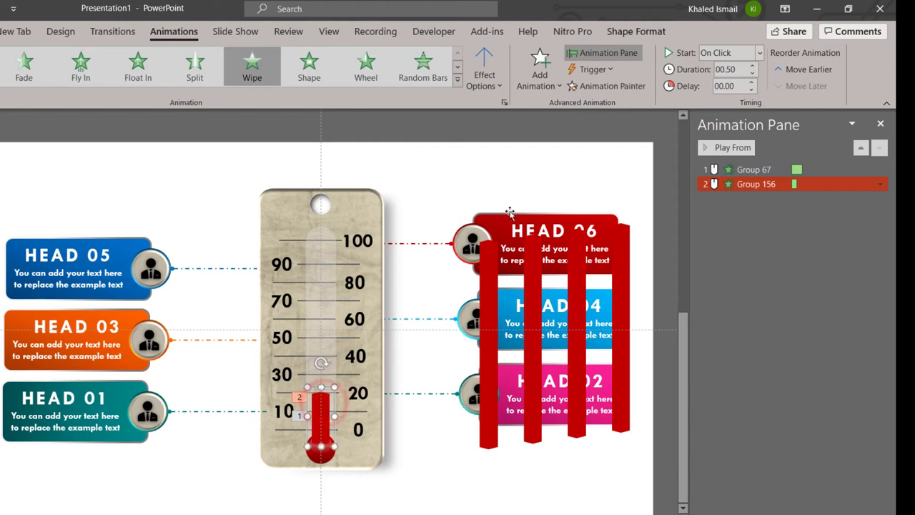
pyautogui.click(535, 86)
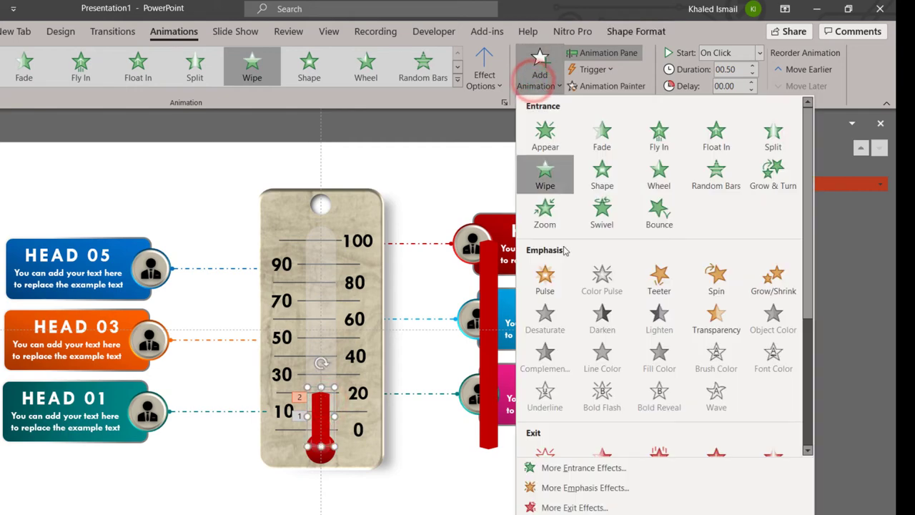
pyautogui.scroll(-3, 543, 183)
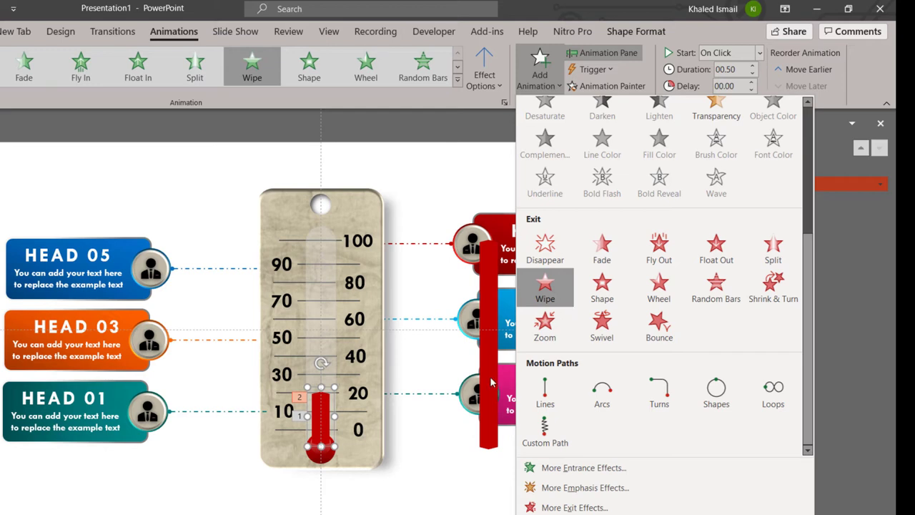
pyautogui.click(407, 473)
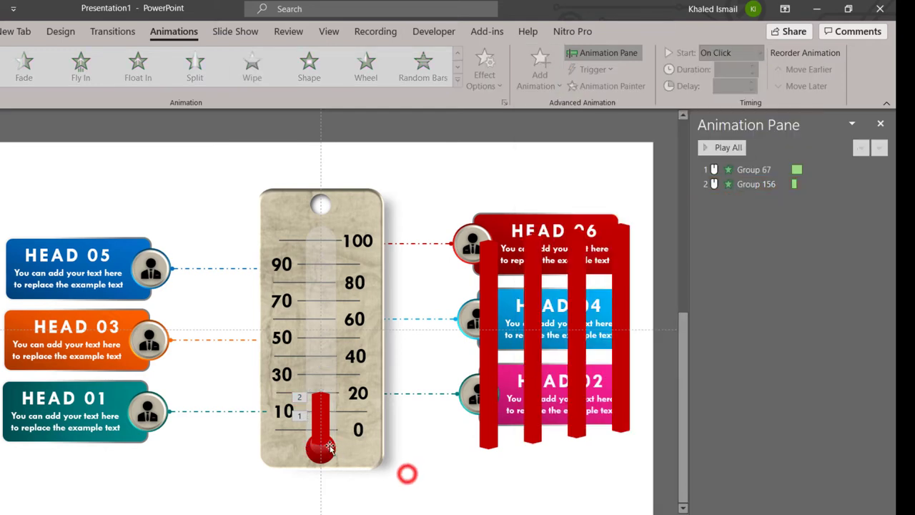
pyautogui.click(327, 439)
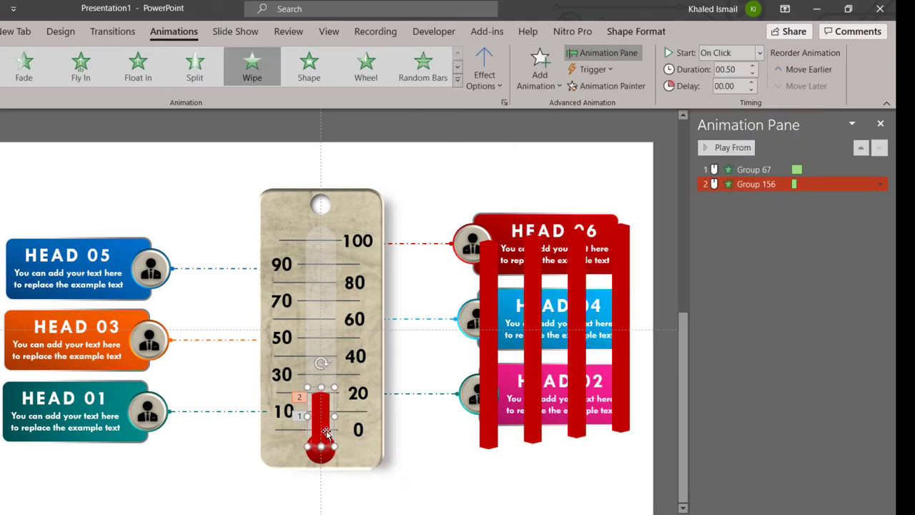
pyautogui.moveTo(323, 430); pyautogui.dragTo(323, 429)
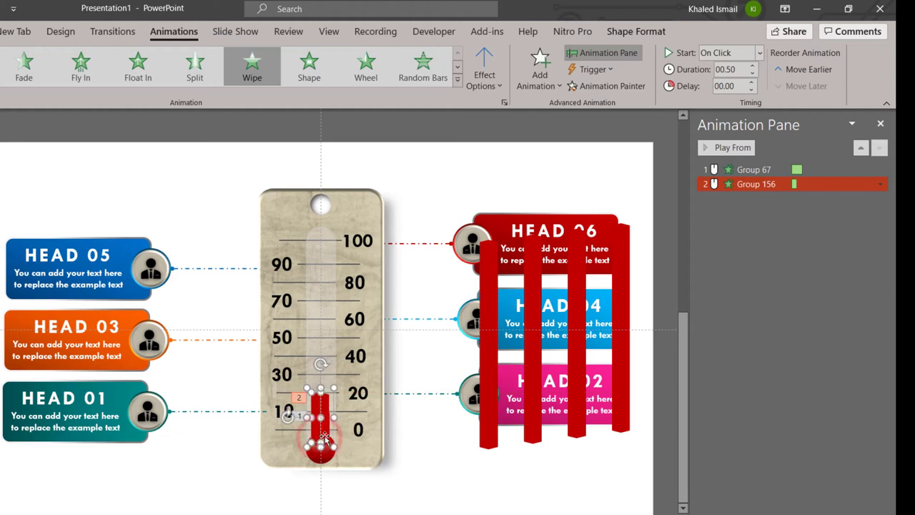
pyautogui.click(324, 433)
pyautogui.click(357, 485)
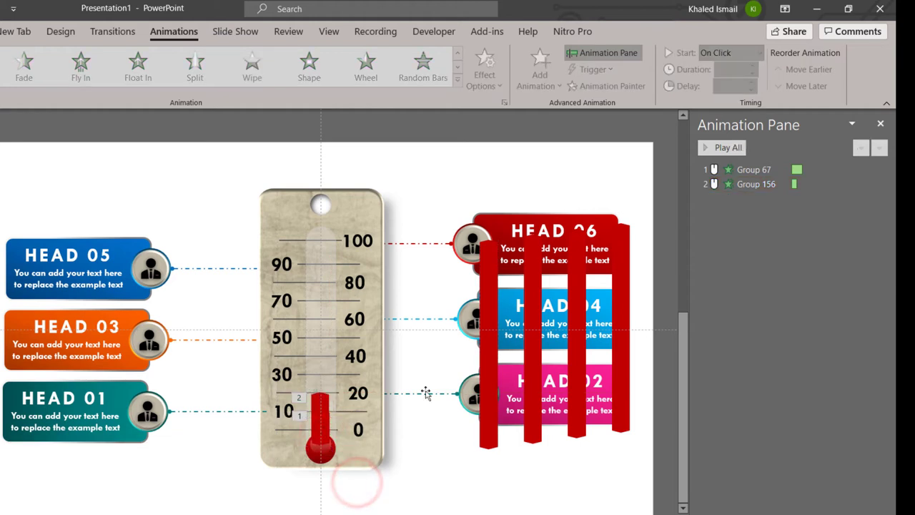
# - Add a Disappear exit to Group 67, starting With Previous
pyautogui.click(773, 169)
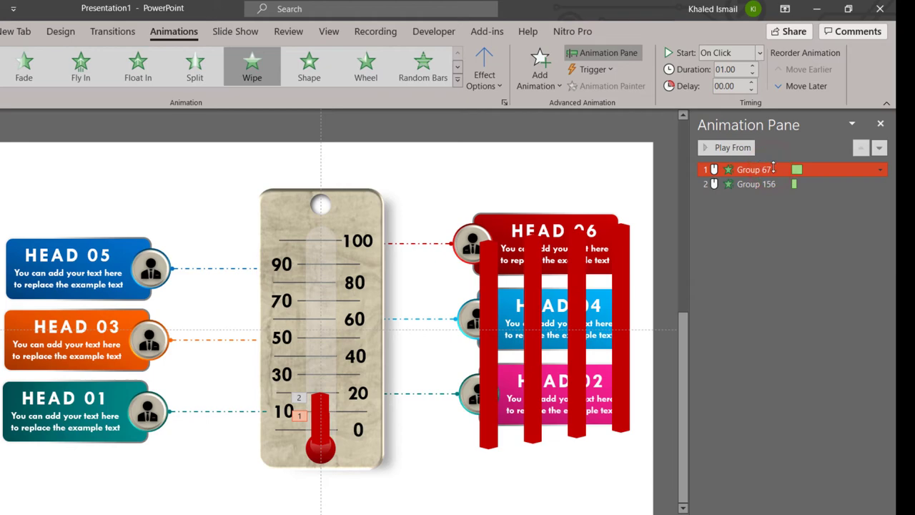
pyautogui.click(548, 92)
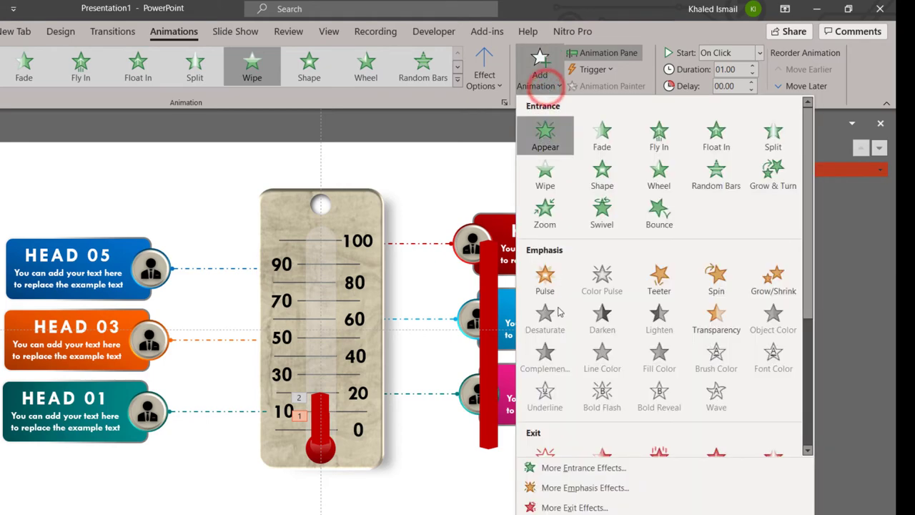
pyautogui.scroll(-3, 551, 327)
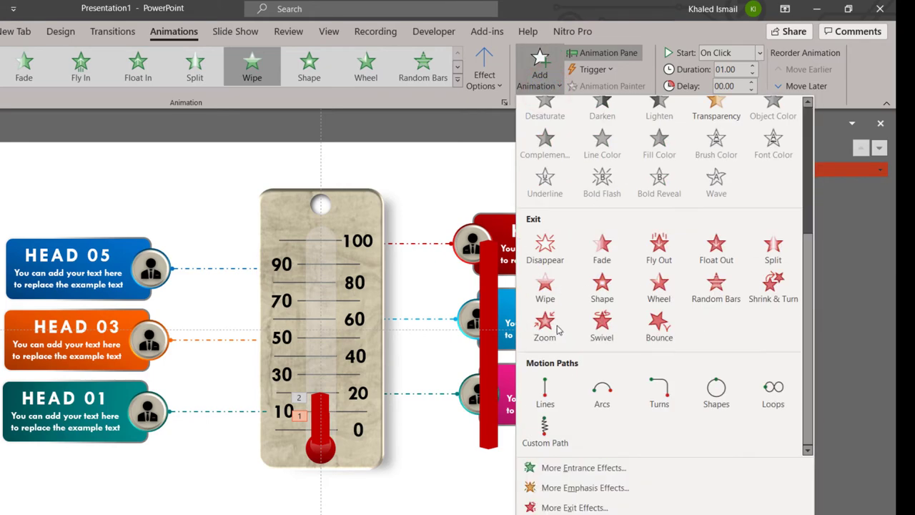
pyautogui.click(546, 250)
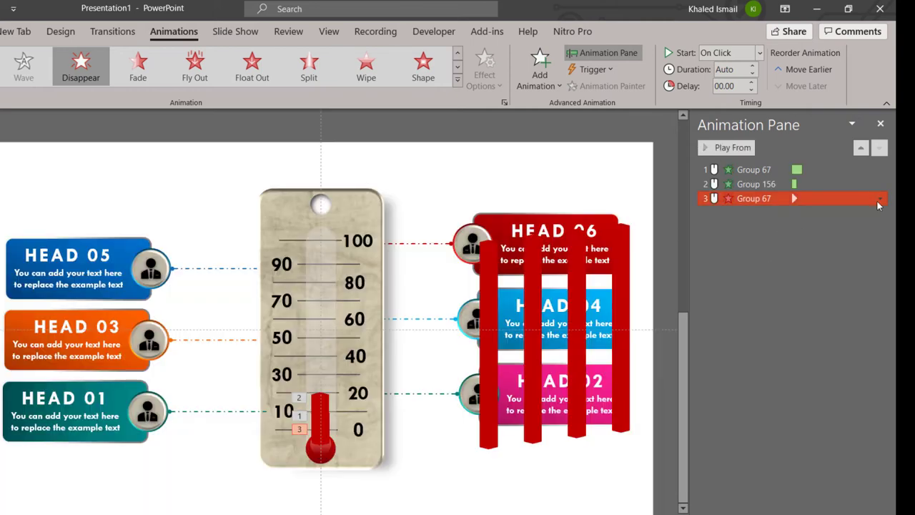
pyautogui.click(881, 198)
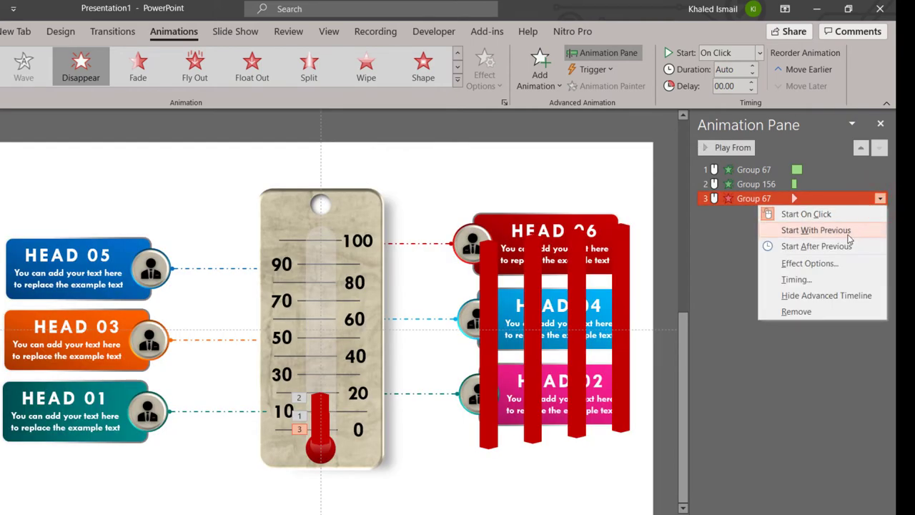
pyautogui.click(816, 230)
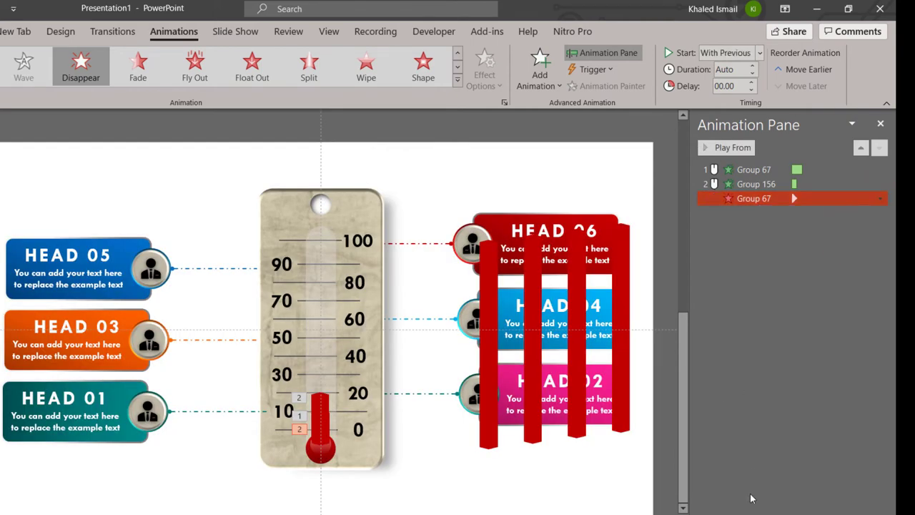
# - Preview the animations in a slide show, then return to editing
pyautogui.hotkey('shift', 'F5')
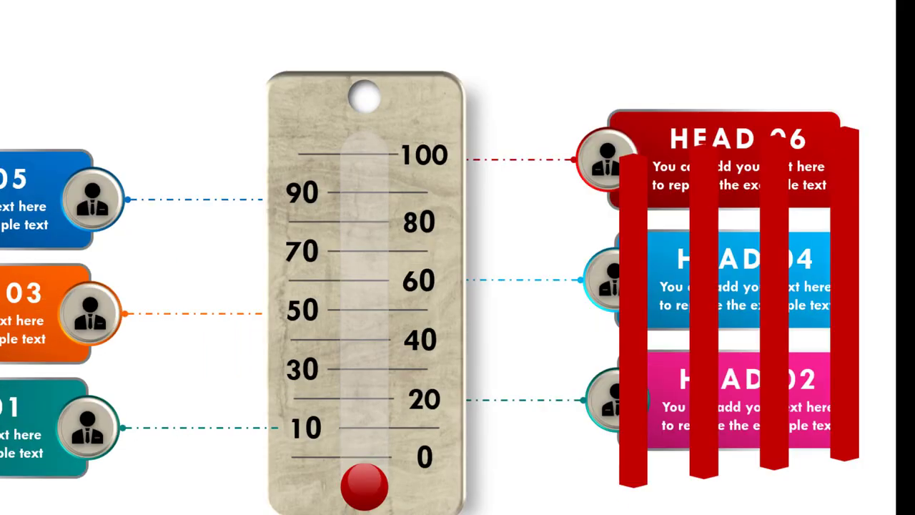
pyautogui.click(622, 504)
pyautogui.click(622, 505)
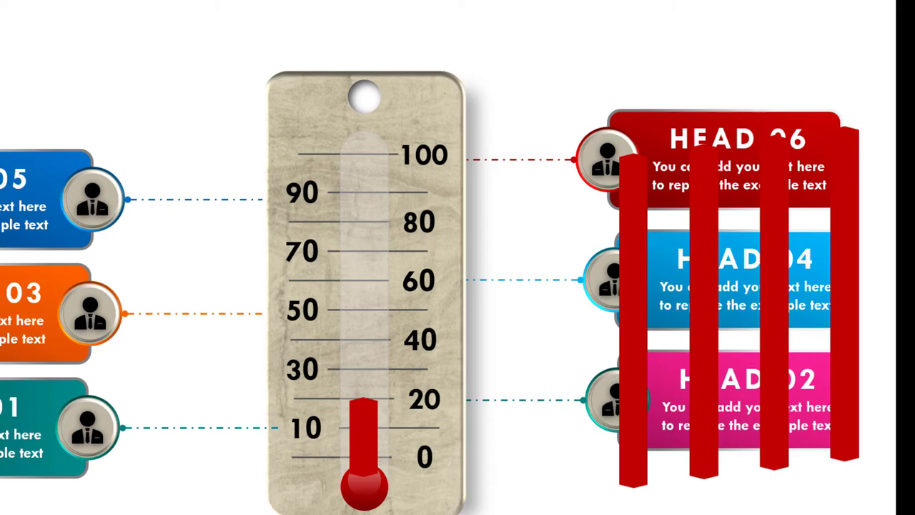
pyautogui.press('Escape')
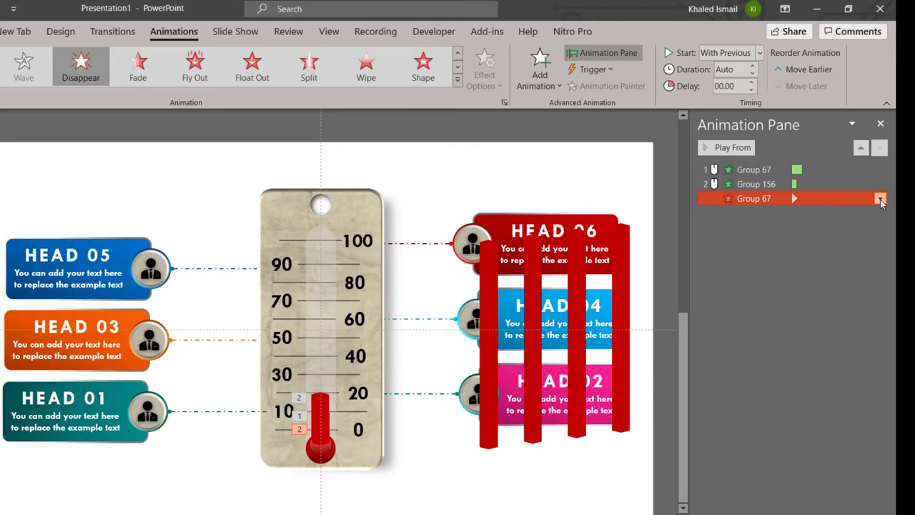
# - Set the Group 67 exit delay to 0.25 seconds and preview the slide show again
pyautogui.click(881, 199)
pyautogui.click(752, 81)
pyautogui.click(752, 82)
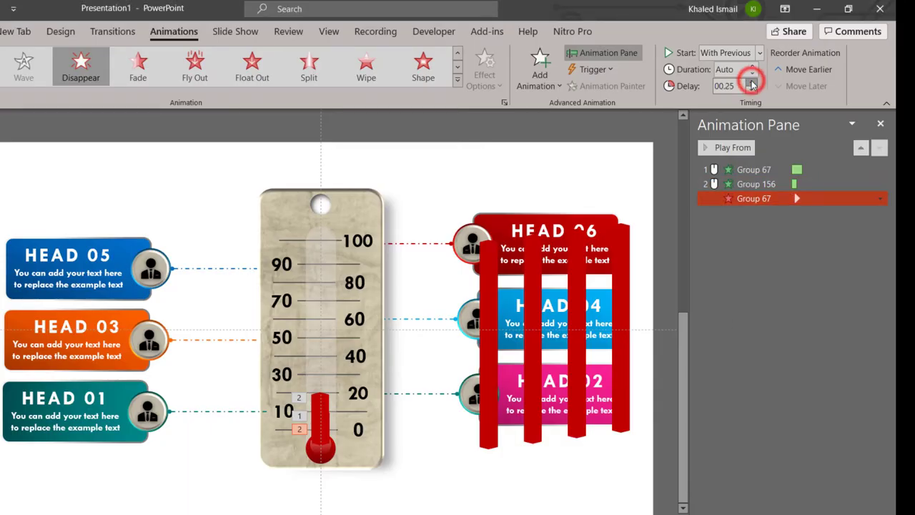
pyautogui.click(751, 83)
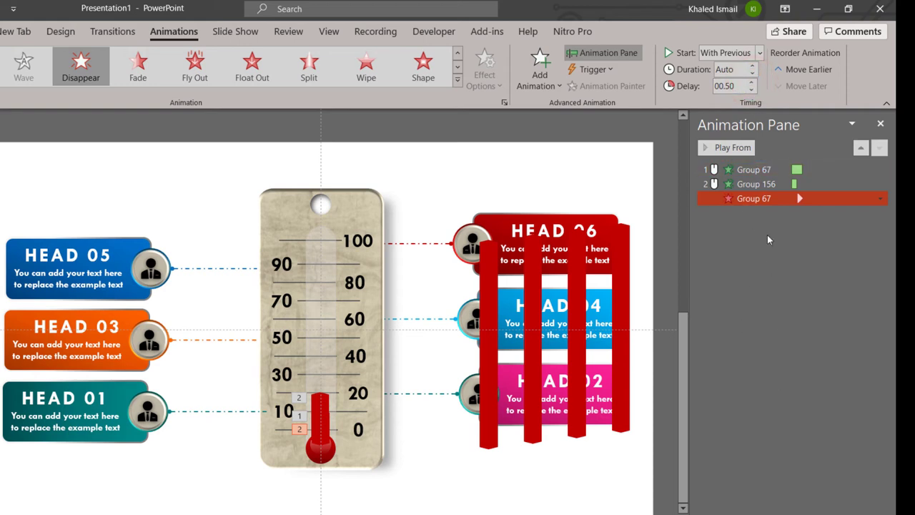
pyautogui.click(752, 89)
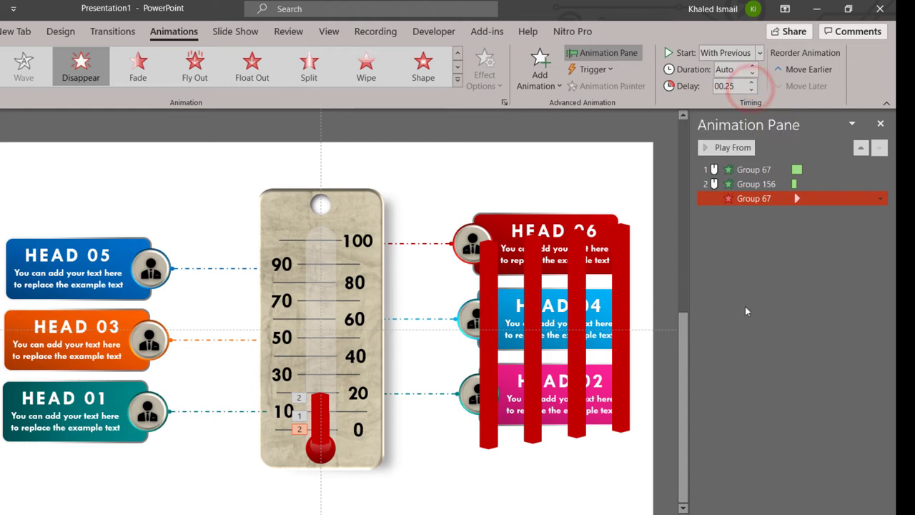
pyautogui.hotkey('shift', 'F5')
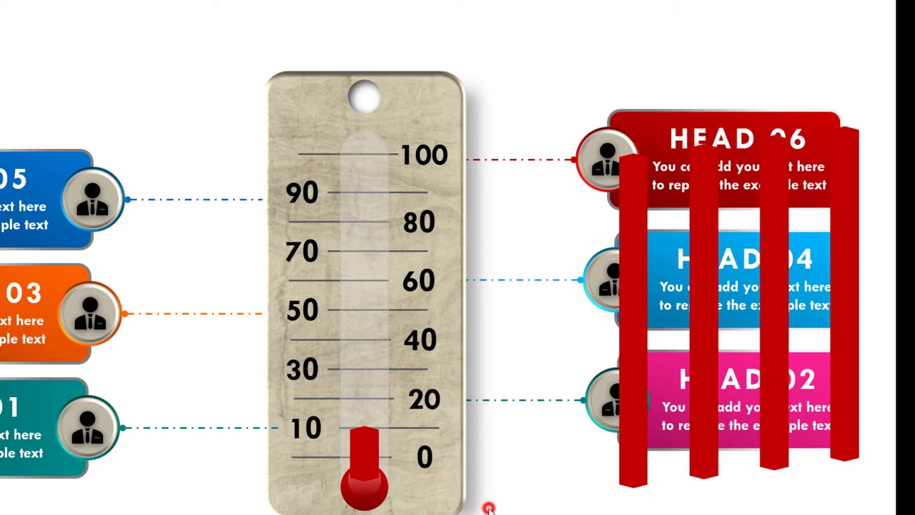
pyautogui.press('Escape')
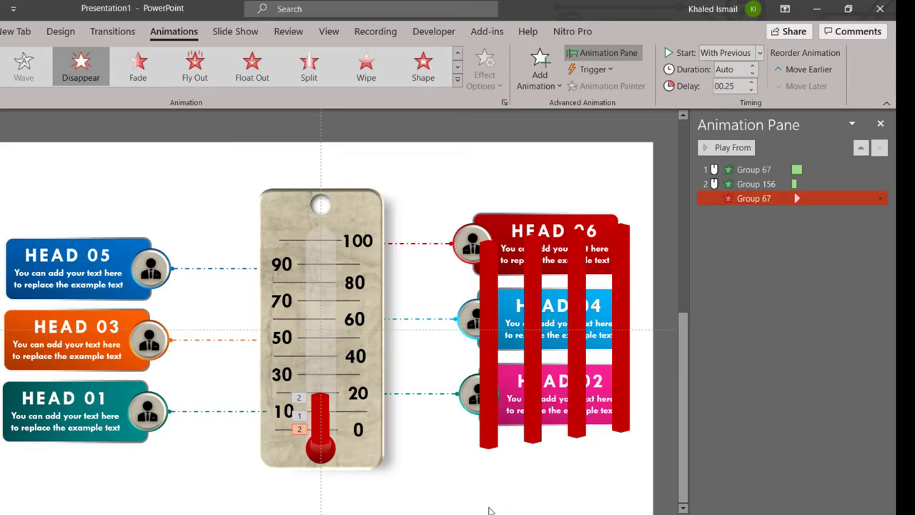
# - Select a spare red bar and set its height to 2.1 inches
pyautogui.click(501, 341)
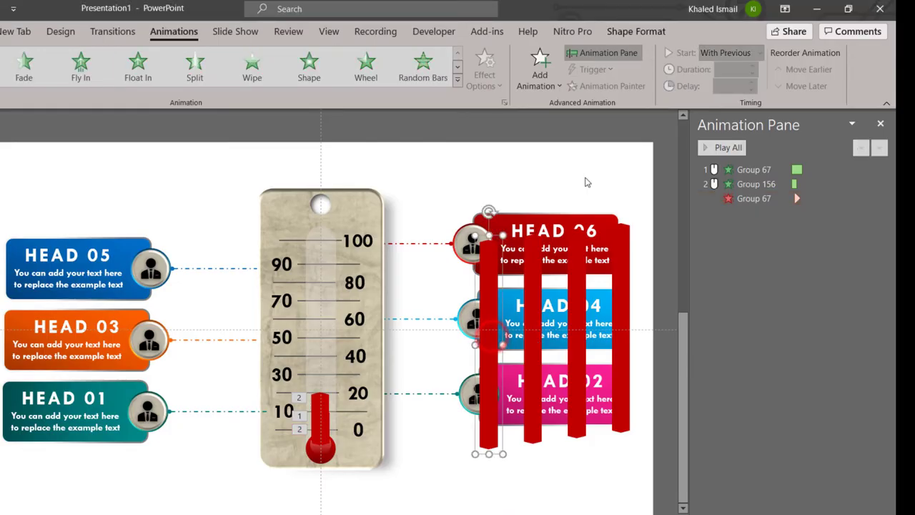
pyautogui.click(617, 31)
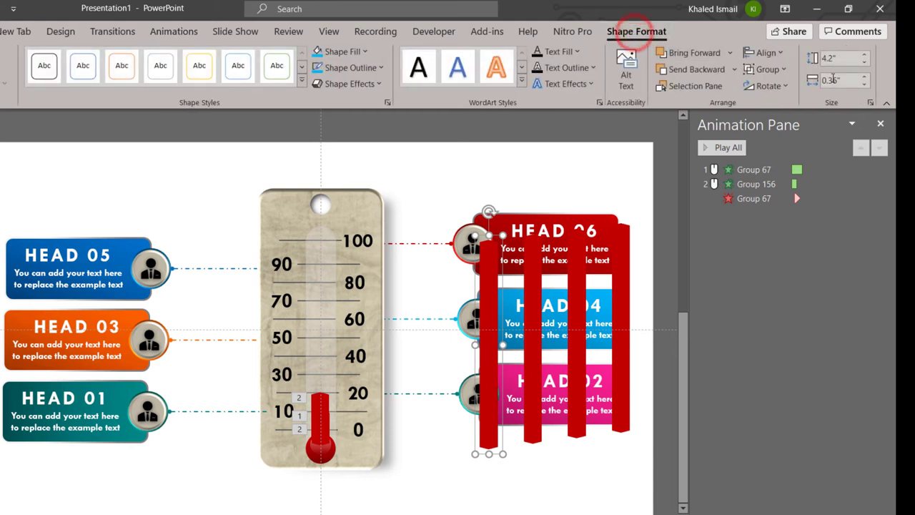
pyautogui.moveTo(864, 64); pyautogui.dragTo(863, 65)
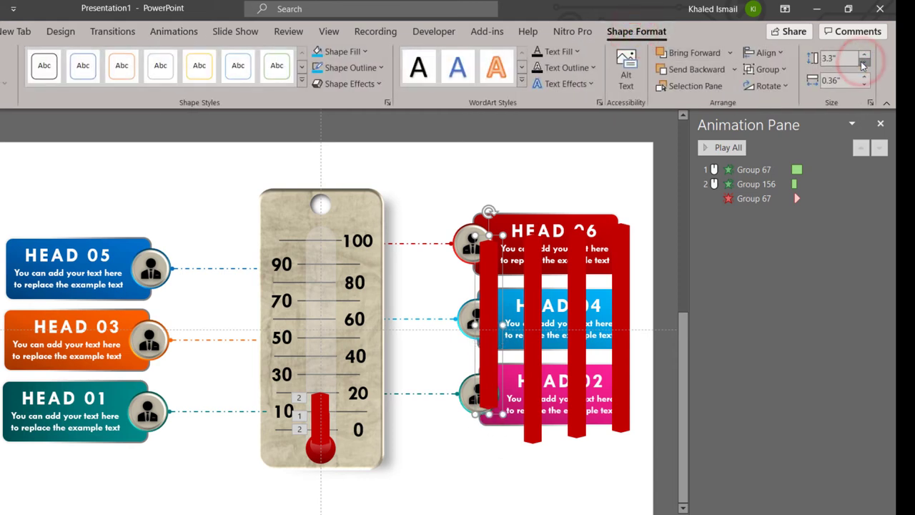
pyautogui.click(864, 65)
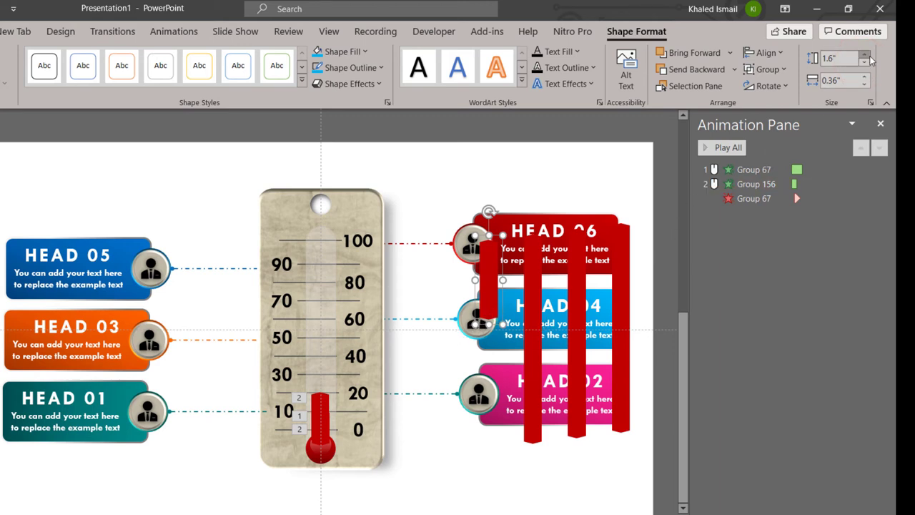
pyautogui.moveTo(870, 58); pyautogui.dragTo(870, 58)
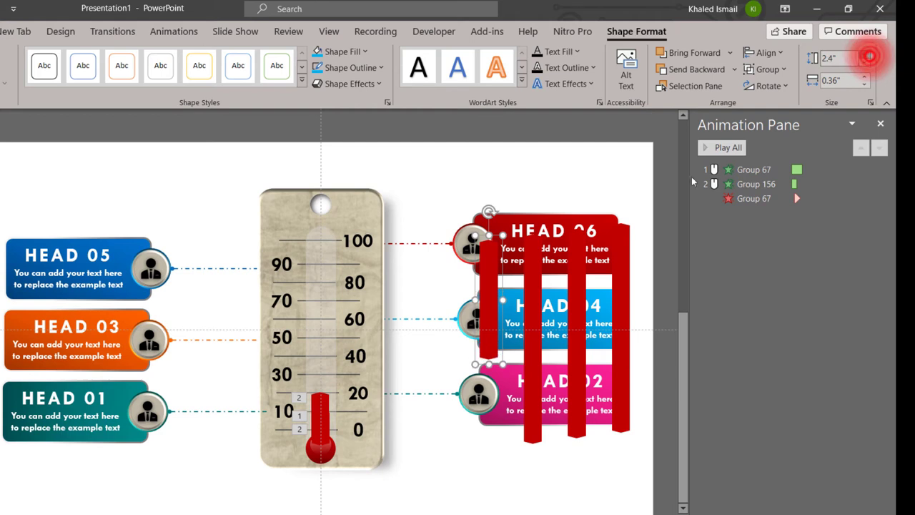
# - Move the bar into the thermometer tube, keep it at 2.1 inches, and seat it on the bulb
pyautogui.moveTo(489, 302); pyautogui.dragTo(324, 401)
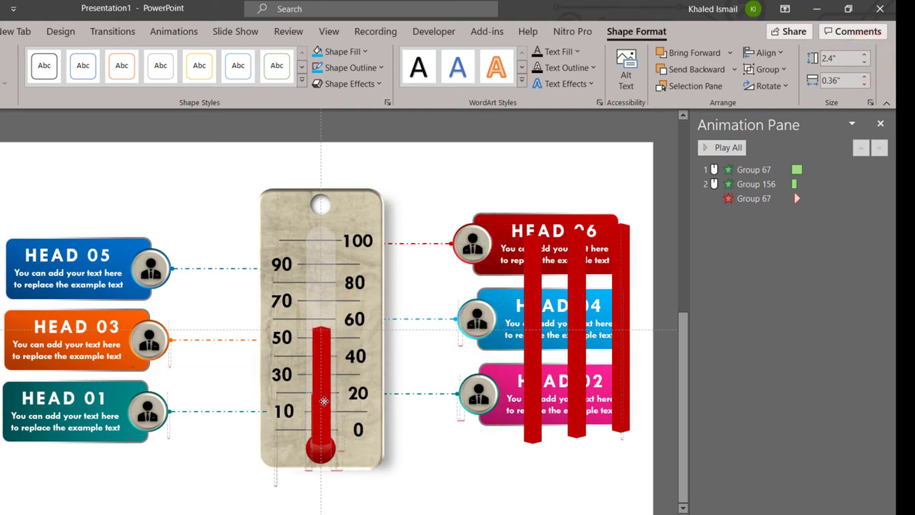
pyautogui.moveTo(324, 402); pyautogui.dragTo(324, 398)
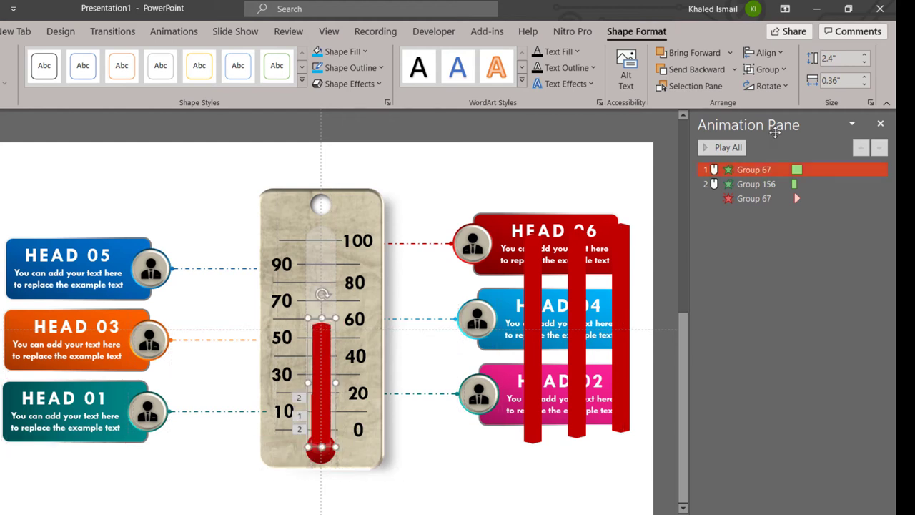
pyautogui.click(864, 63)
pyautogui.click(864, 63)
pyautogui.click(864, 63)
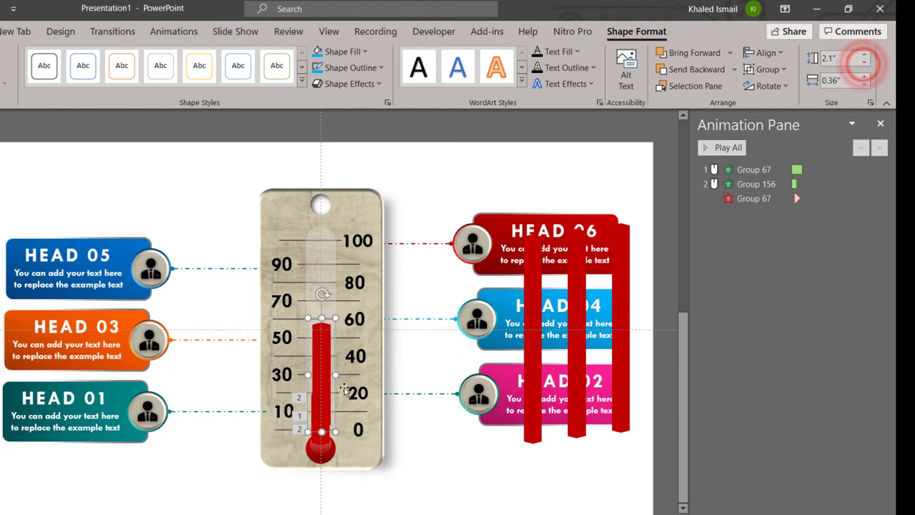
pyautogui.moveTo(327, 378); pyautogui.dragTo(327, 389)
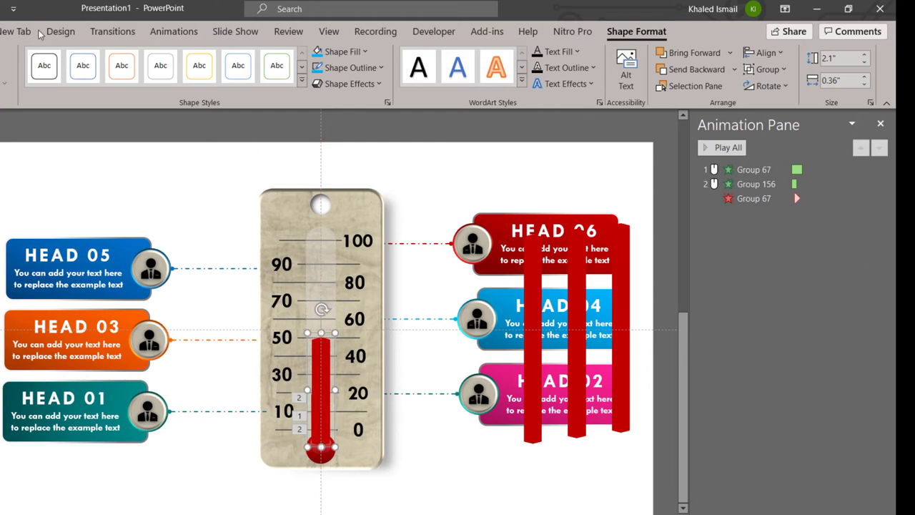
# - Wipe in the new bar, give Group 156 a With Previous Disappear exit, and move another bar onto the tube
pyautogui.click(167, 36)
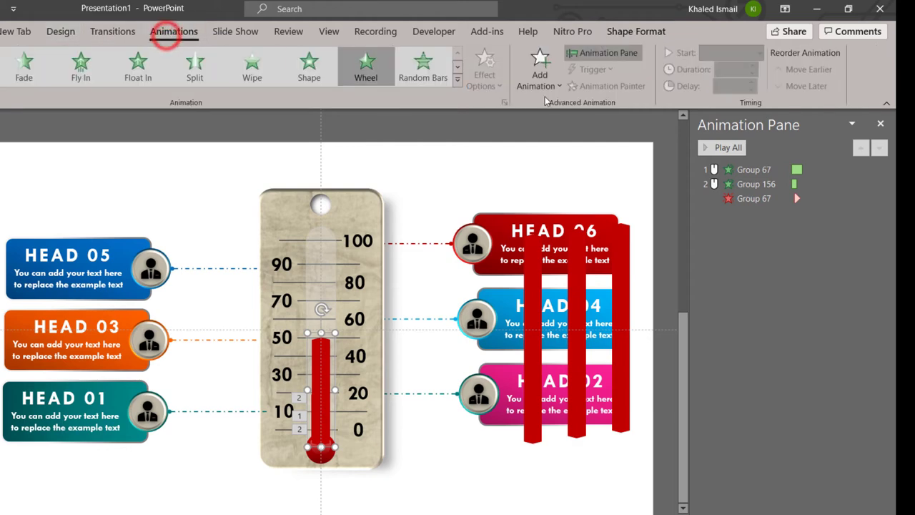
pyautogui.click(256, 75)
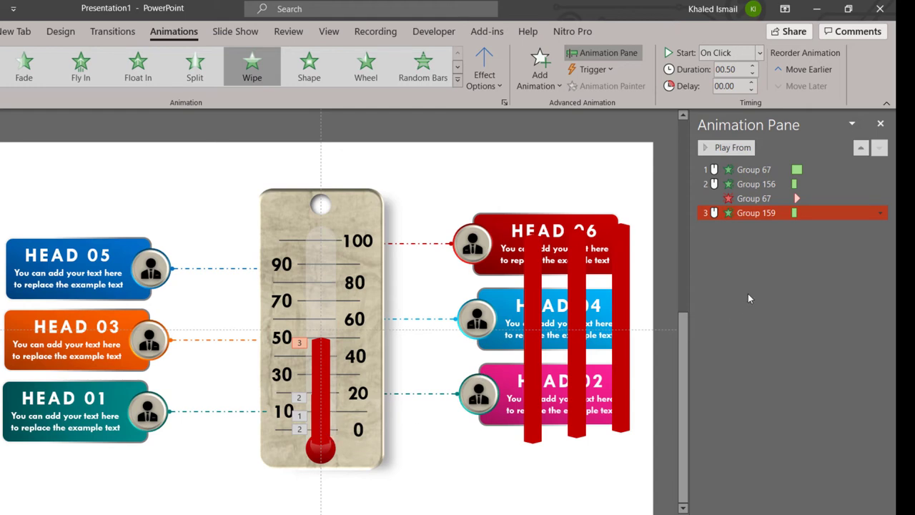
pyautogui.click(759, 185)
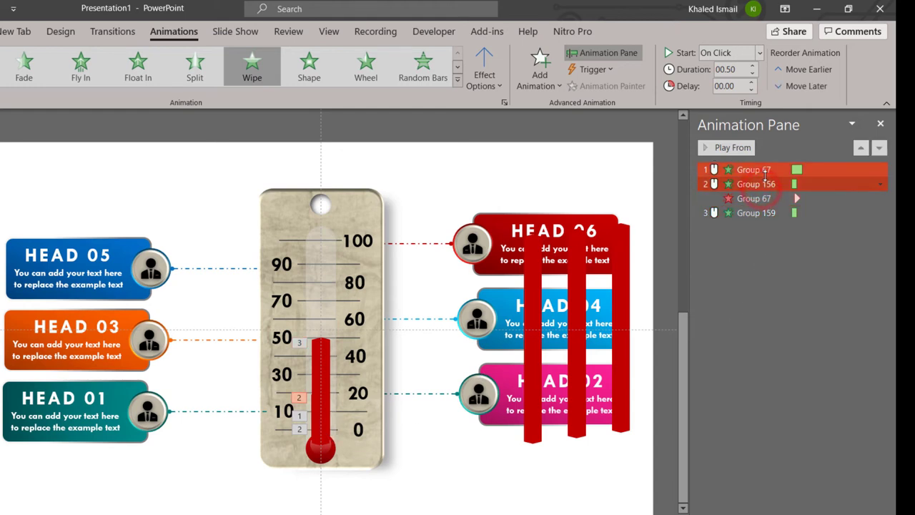
pyautogui.click(552, 84)
pyautogui.scroll(-3, 608, 267)
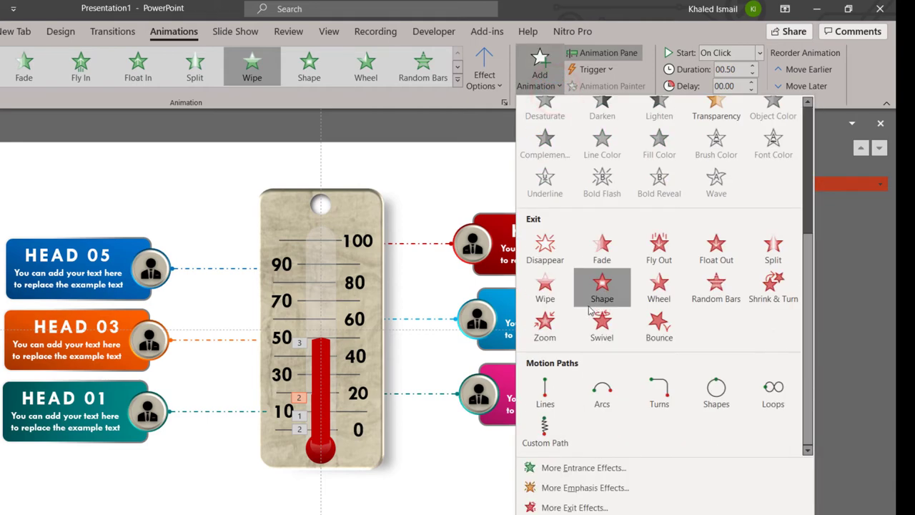
pyautogui.click(545, 244)
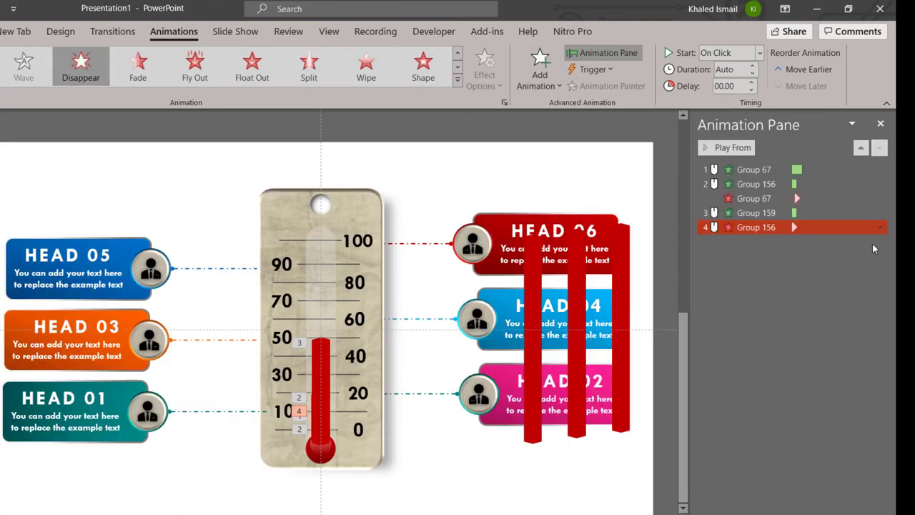
pyautogui.click(879, 227)
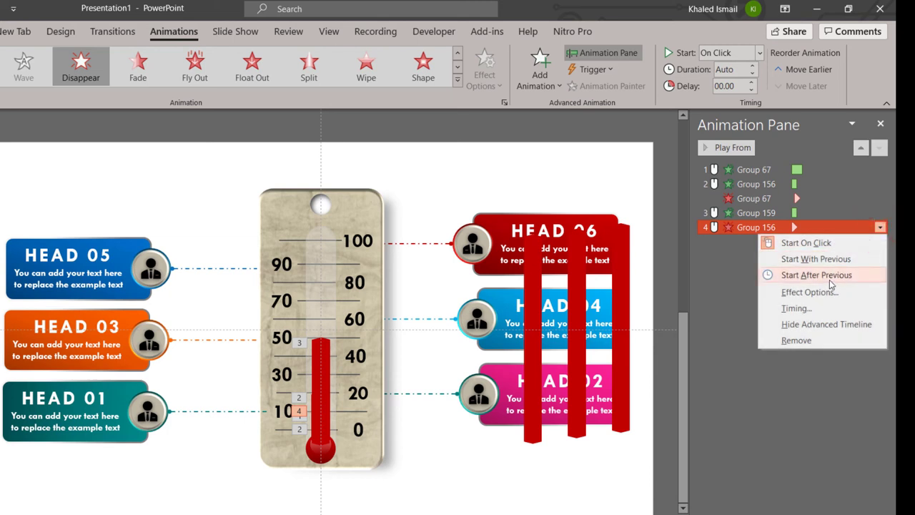
pyautogui.click(816, 259)
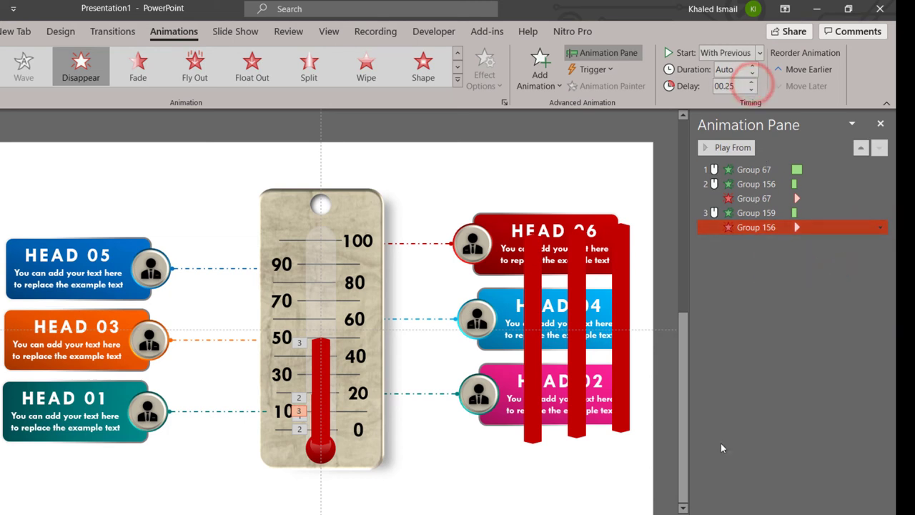
pyautogui.moveTo(531, 362); pyautogui.dragTo(322, 396)
# - Reduce the third bar's height and lower it down the thermometer tube
pyautogui.click(642, 32)
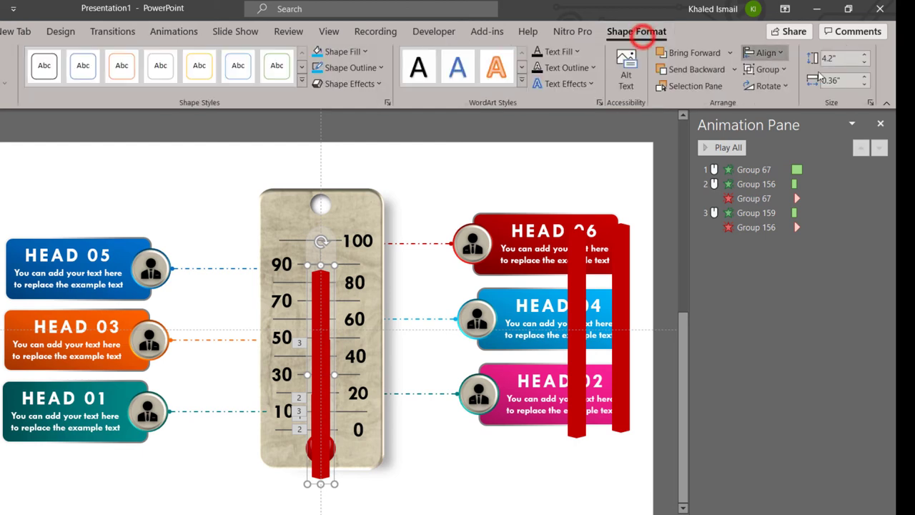
pyautogui.click(865, 63)
pyautogui.click(866, 63)
pyautogui.click(866, 64)
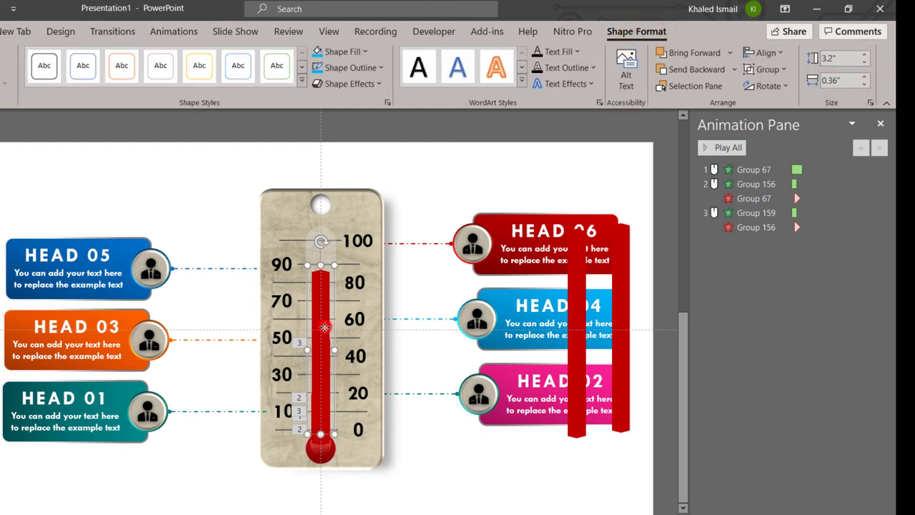
pyautogui.moveTo(325, 327); pyautogui.dragTo(325, 344)
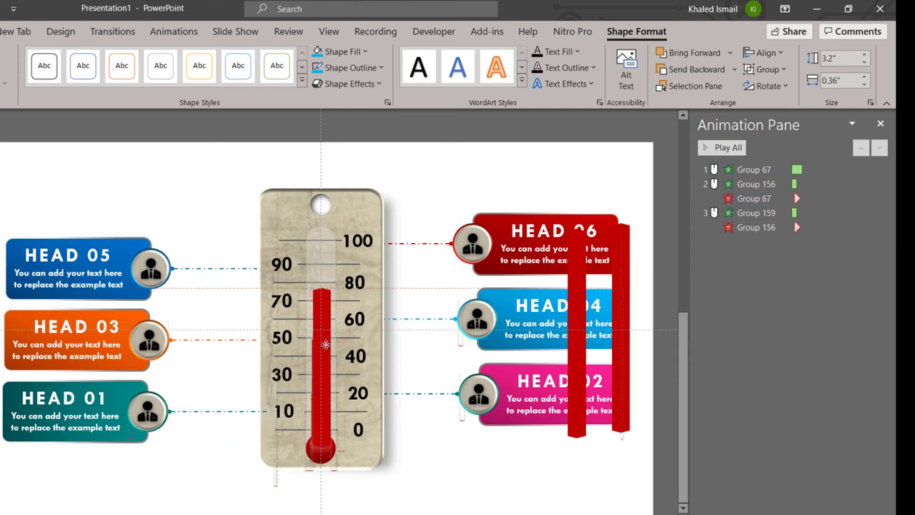
pyautogui.moveTo(324, 349); pyautogui.dragTo(324, 371)
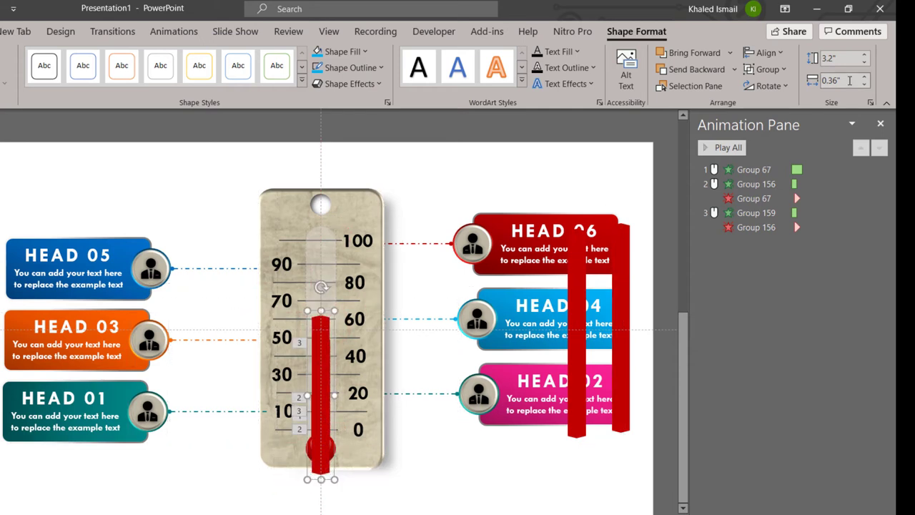
# - Trim the bar to 2.5 inches and settle its base on the bulb, reaching about 60
pyautogui.click(864, 63)
pyautogui.click(864, 63)
pyautogui.click(864, 63)
pyautogui.click(864, 63)
pyautogui.click(864, 63)
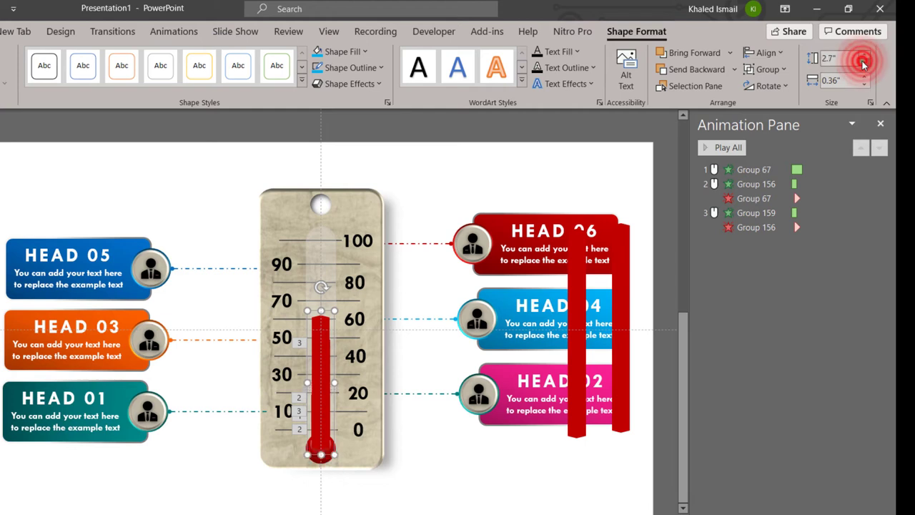
pyautogui.click(864, 63)
pyautogui.click(864, 63)
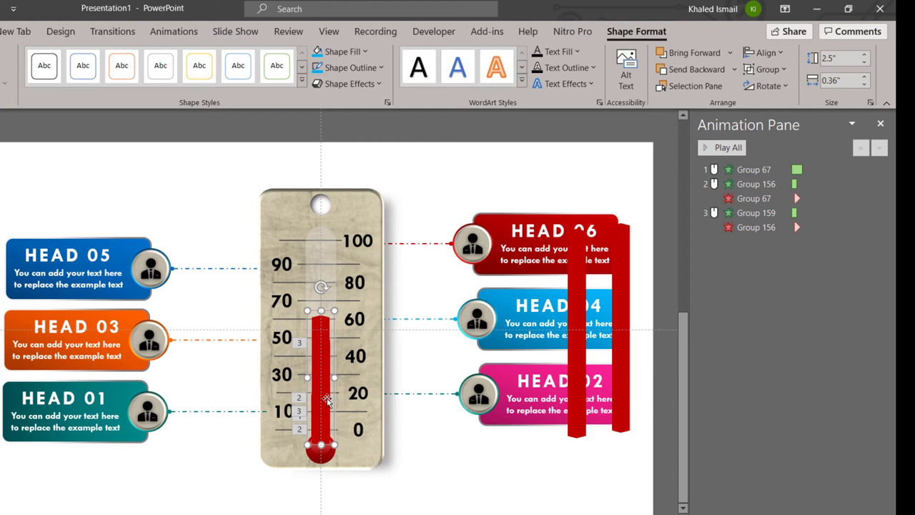
pyautogui.moveTo(326, 400); pyautogui.dragTo(326, 402)
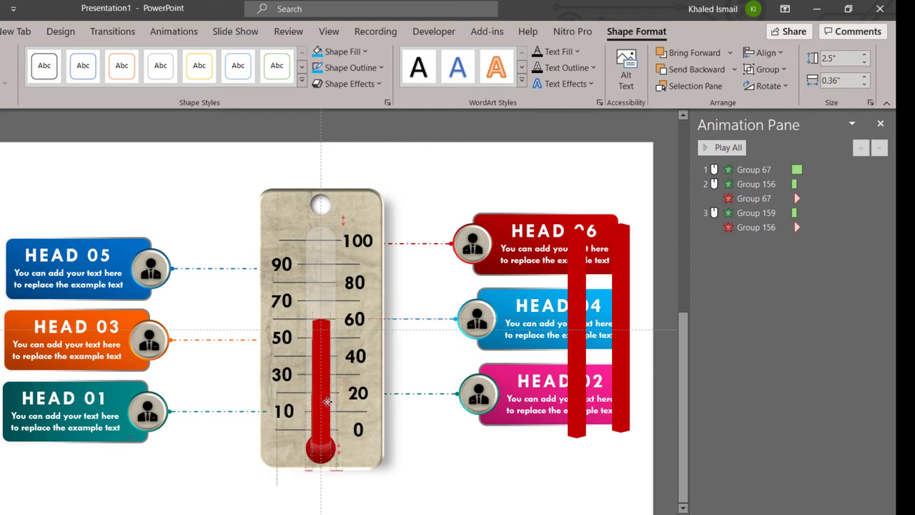
pyautogui.moveTo(327, 402); pyautogui.dragTo(326, 402)
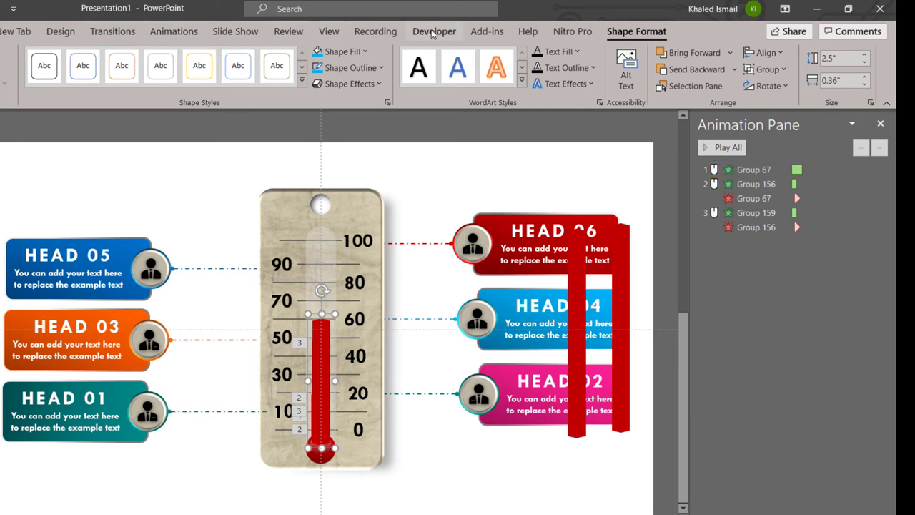
# - Give the new bar (Group 162) a Wipe entrance and select the Group 159 animation
pyautogui.click(170, 32)
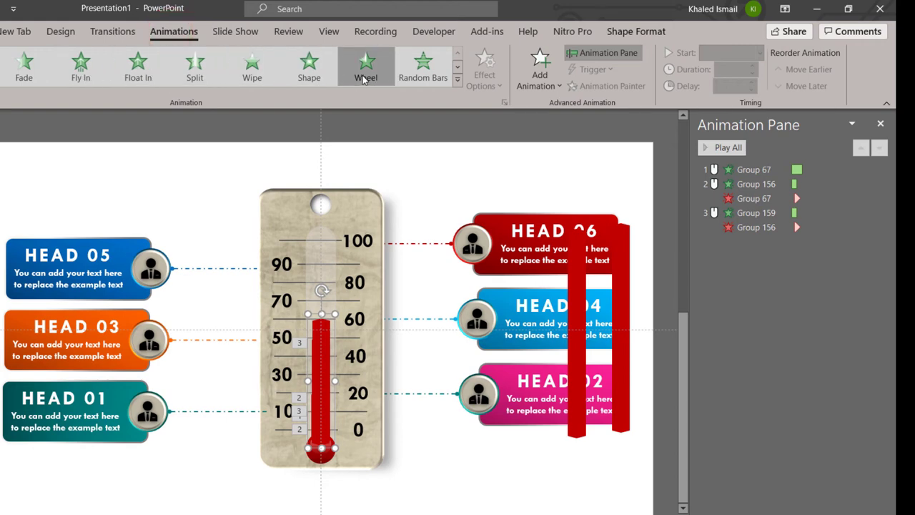
pyautogui.click(260, 80)
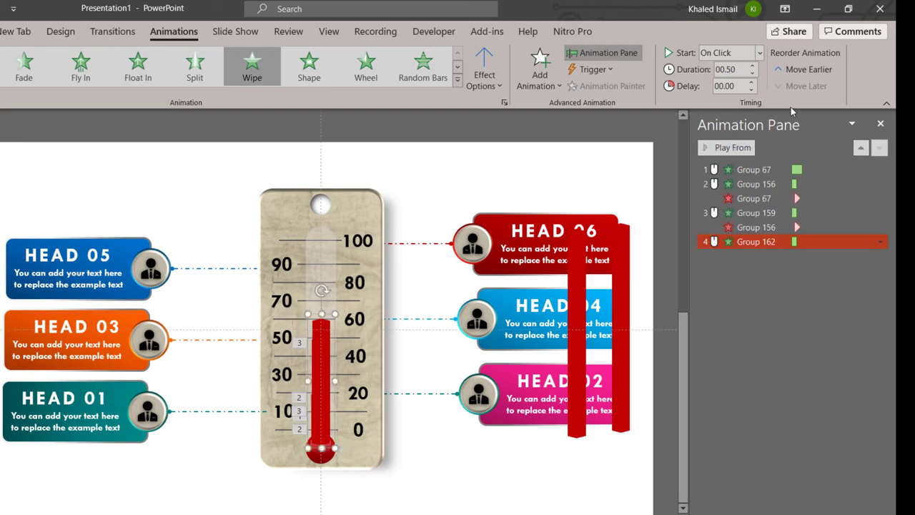
pyautogui.click(748, 216)
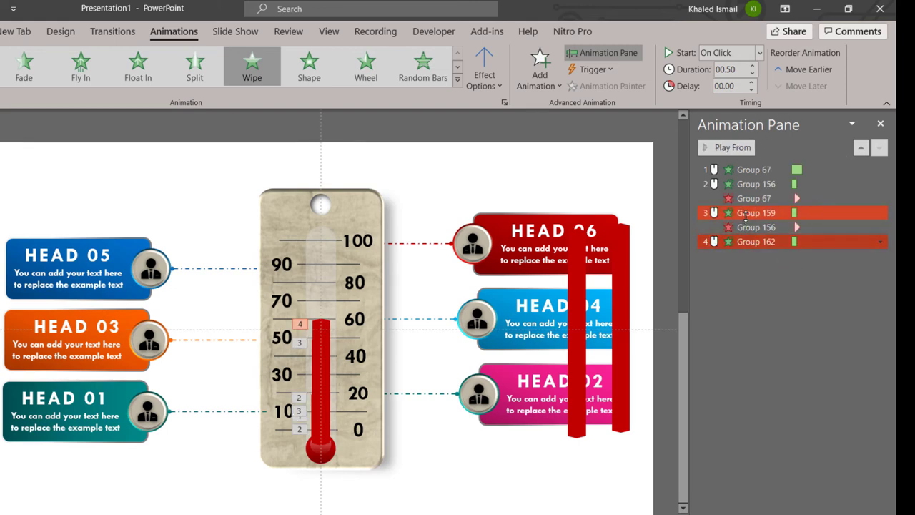
pyautogui.keyDown('ctrl'); pyautogui.click(744, 228); pyautogui.keyUp('ctrl')
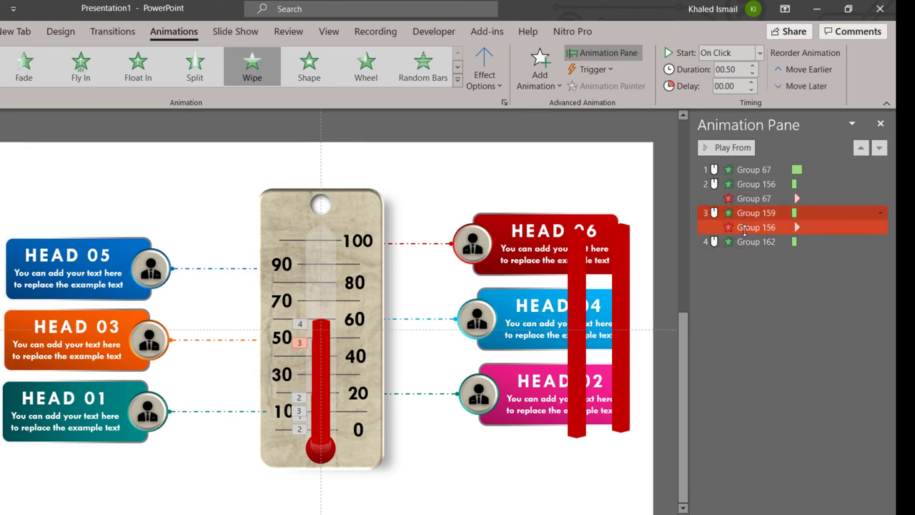
pyautogui.click(747, 244)
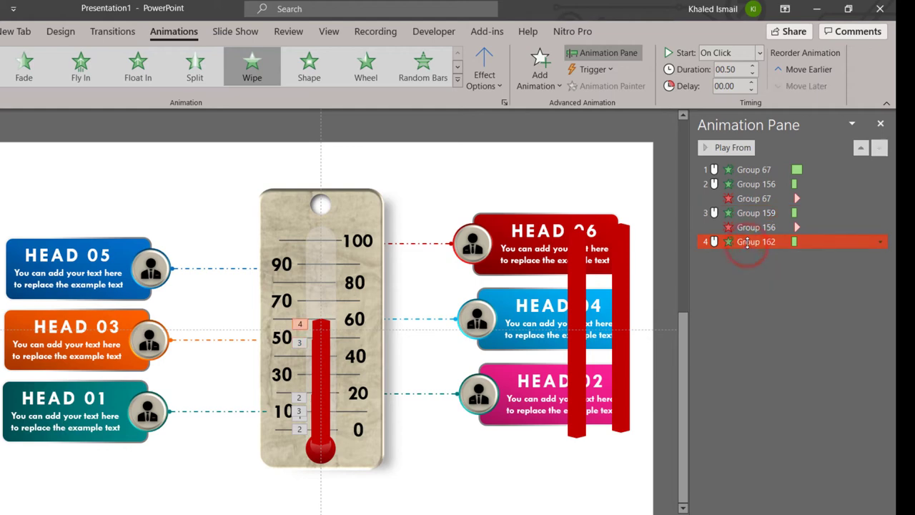
pyautogui.keyDown('ctrl'); pyautogui.click(753, 226); pyautogui.keyUp('ctrl')
pyautogui.click(778, 213)
# - Add a Disappear exit to Group 159, starting After Previous
pyautogui.click(545, 80)
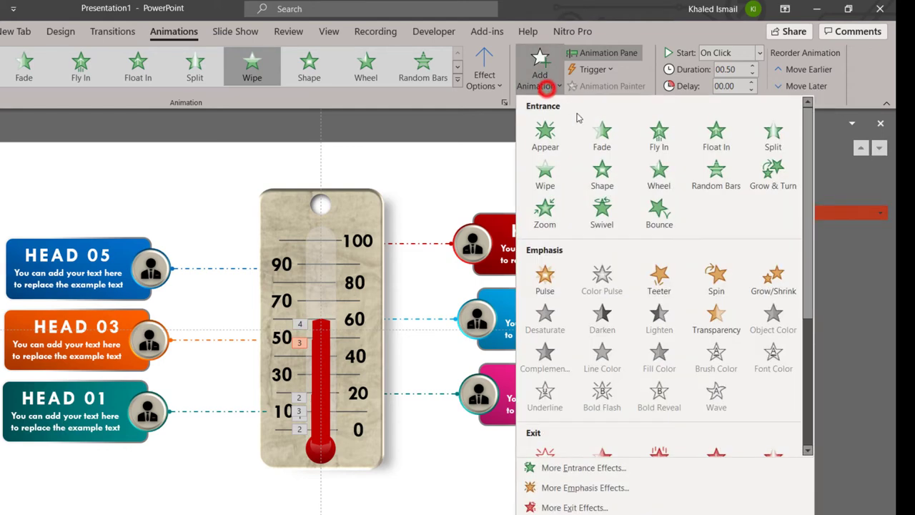
pyautogui.scroll(-3, 604, 311)
pyautogui.click(546, 345)
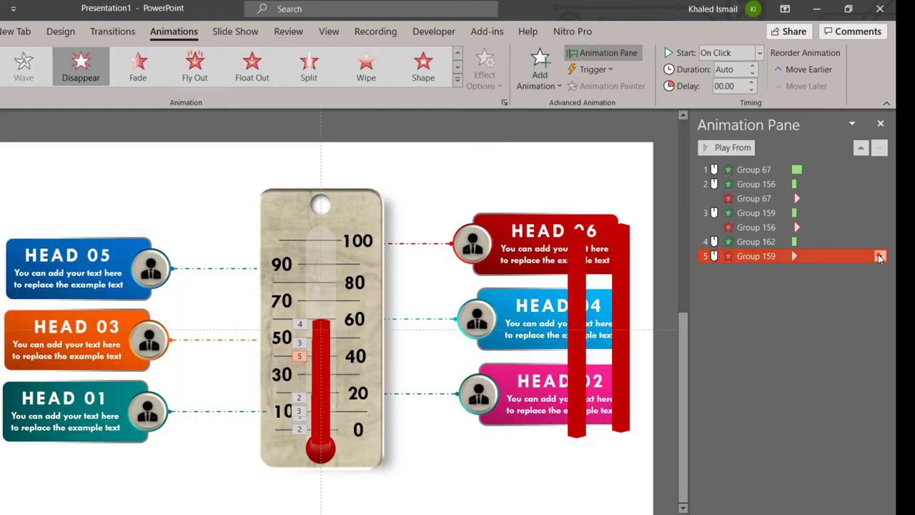
pyautogui.click(881, 256)
pyautogui.click(858, 304)
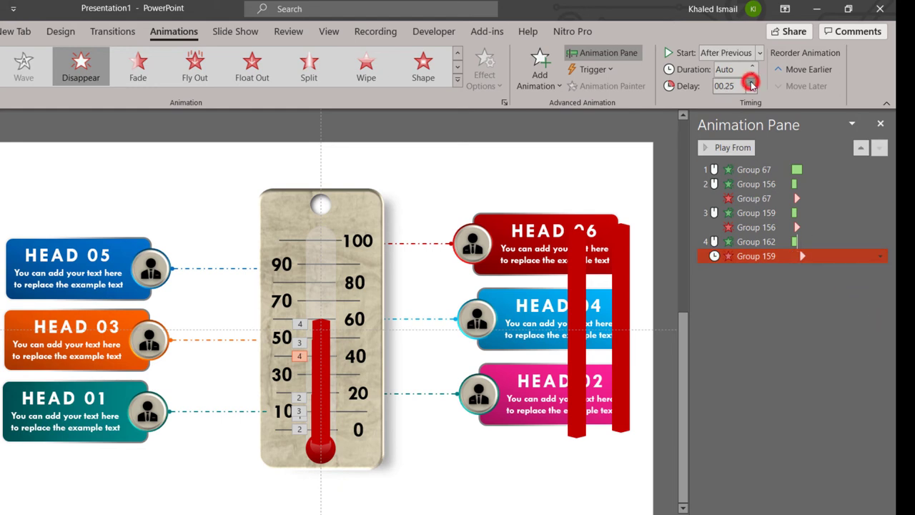
# - Move the red bar beside the HEAD boxes onto the thermometer tube, reaching about 90
pyautogui.click(751, 199)
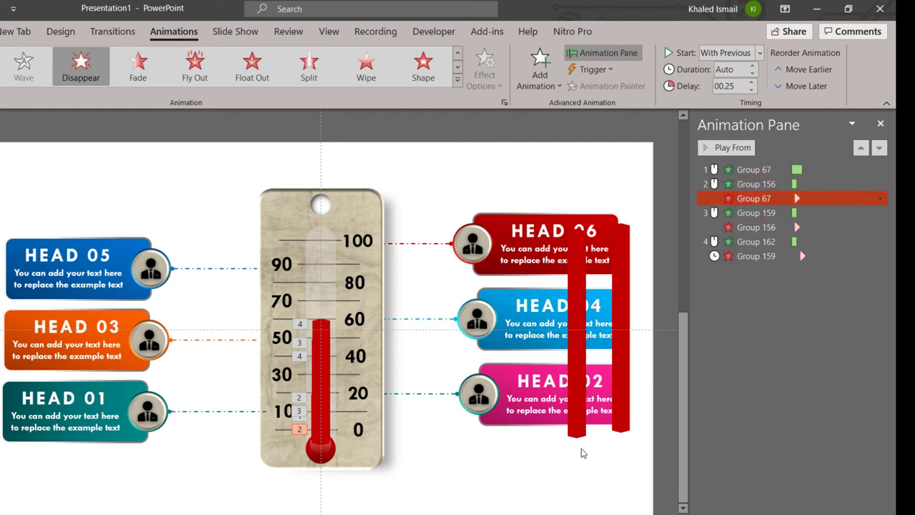
pyautogui.click(583, 331)
pyautogui.moveTo(576, 331); pyautogui.dragTo(322, 363)
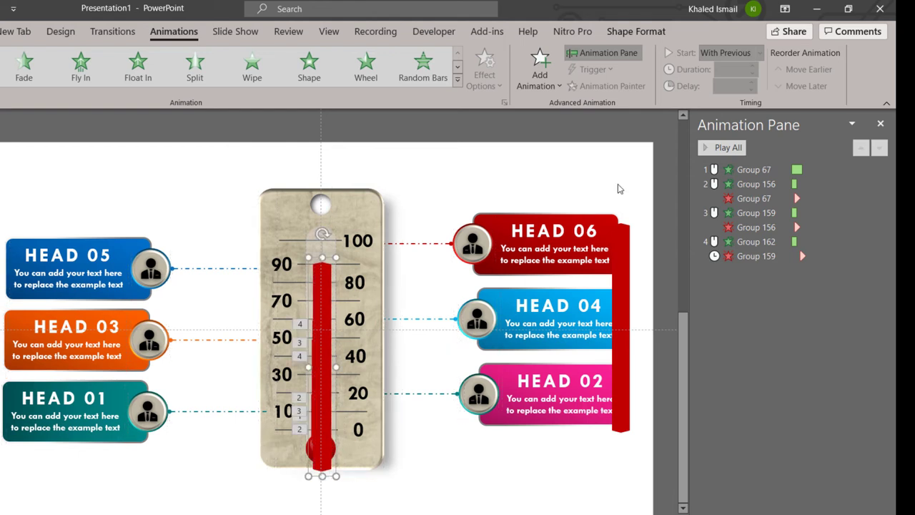
# - Shorten the red mercury bar to 3.7" and give it a Wipe entrance
pyautogui.click(625, 33)
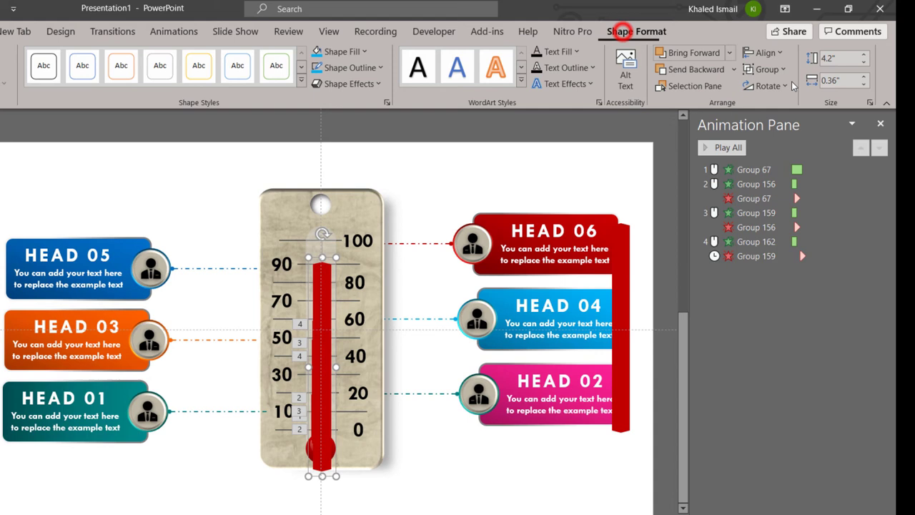
pyautogui.click(863, 65)
pyautogui.click(863, 66)
pyautogui.click(864, 65)
pyautogui.click(864, 66)
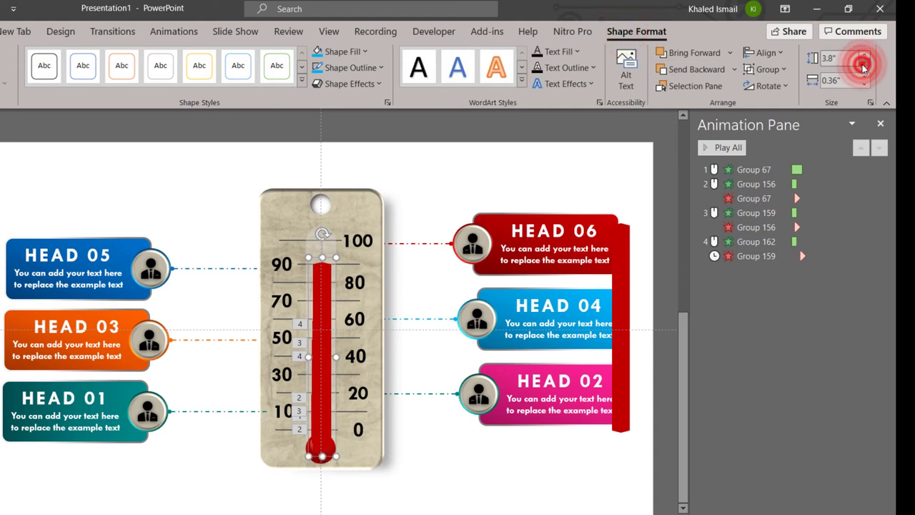
pyautogui.click(863, 65)
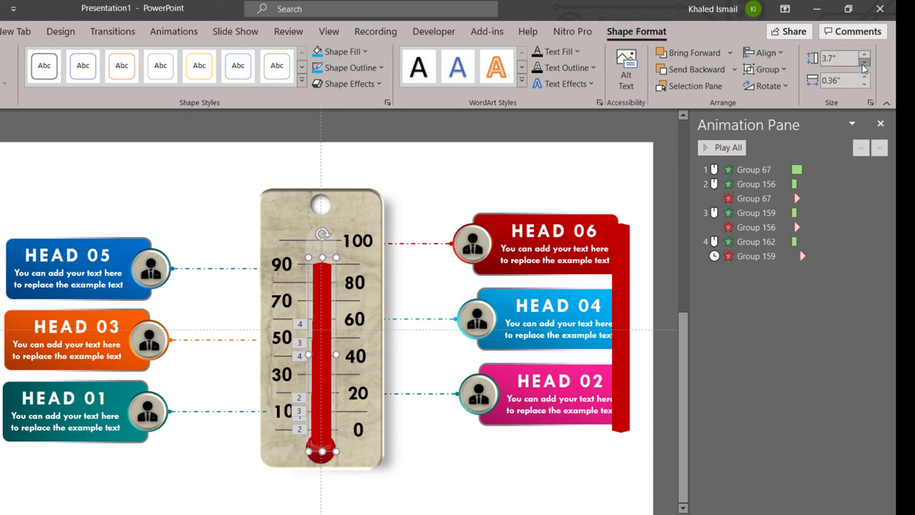
pyautogui.click(166, 33)
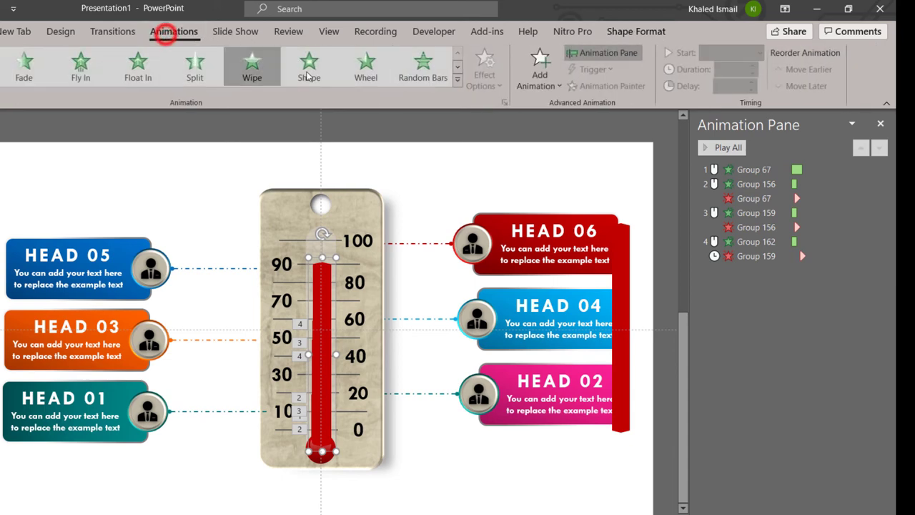
pyautogui.click(240, 77)
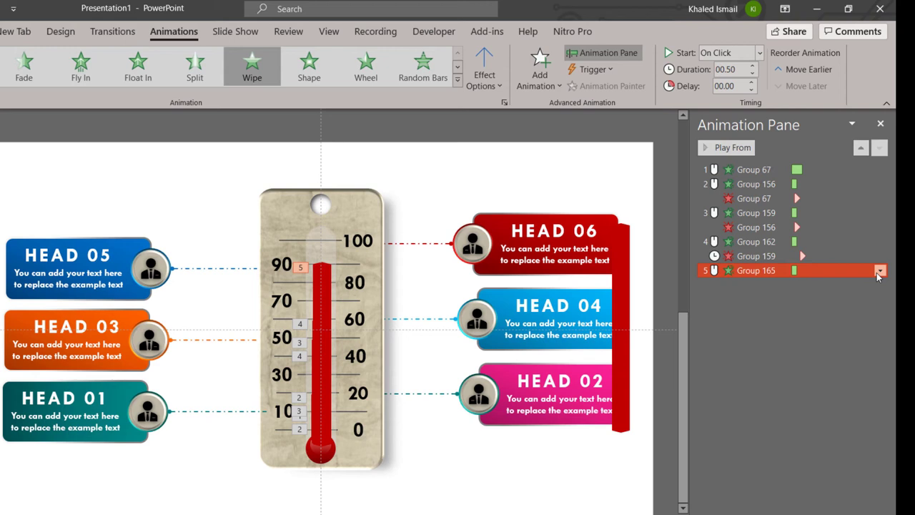
# - Add a With Previous Disappear exit to Group 162 and place the last red bar on the tube
pyautogui.click(757, 242)
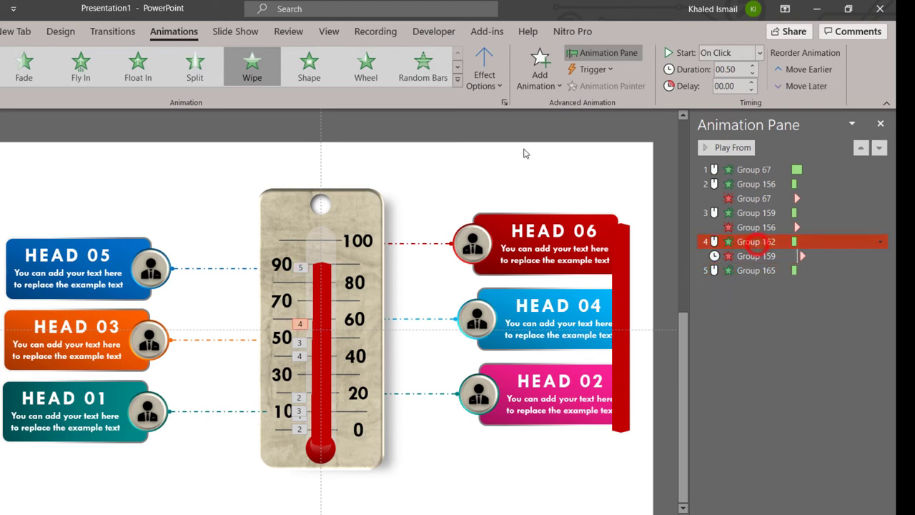
pyautogui.click(540, 86)
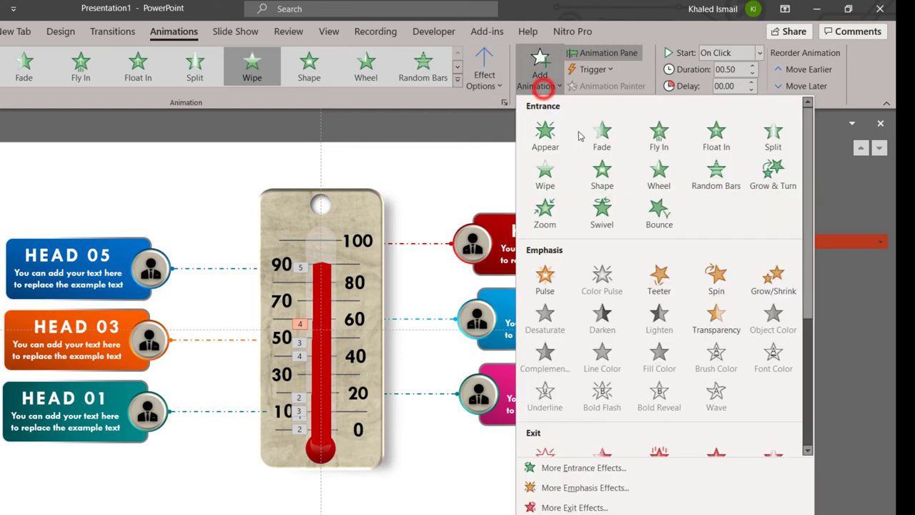
pyautogui.scroll(-2, 658, 286)
pyautogui.scroll(-3, 601, 286)
pyautogui.click(549, 260)
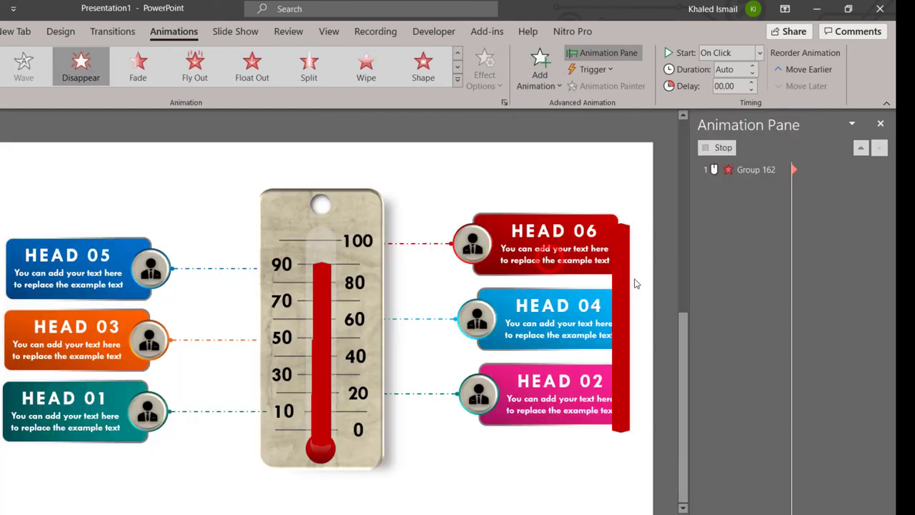
pyautogui.click(880, 285)
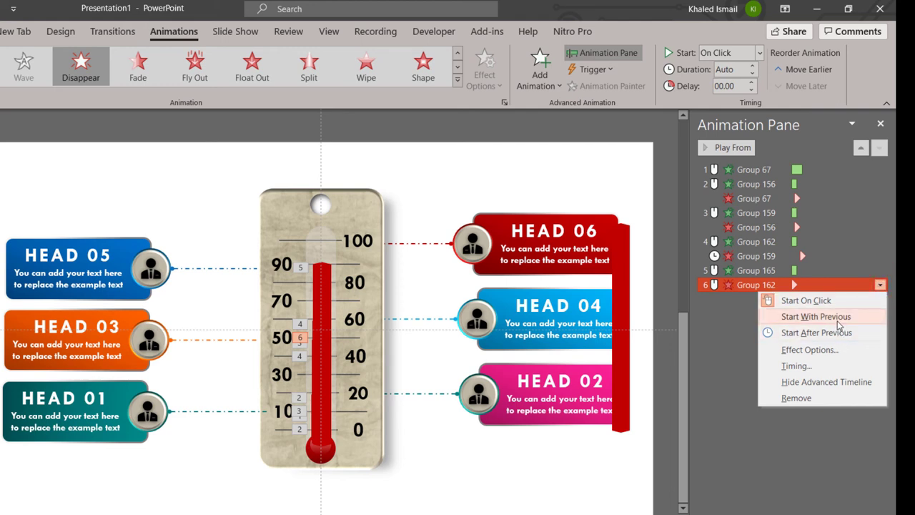
pyautogui.click(836, 317)
pyautogui.moveTo(625, 321); pyautogui.dragTo(325, 335)
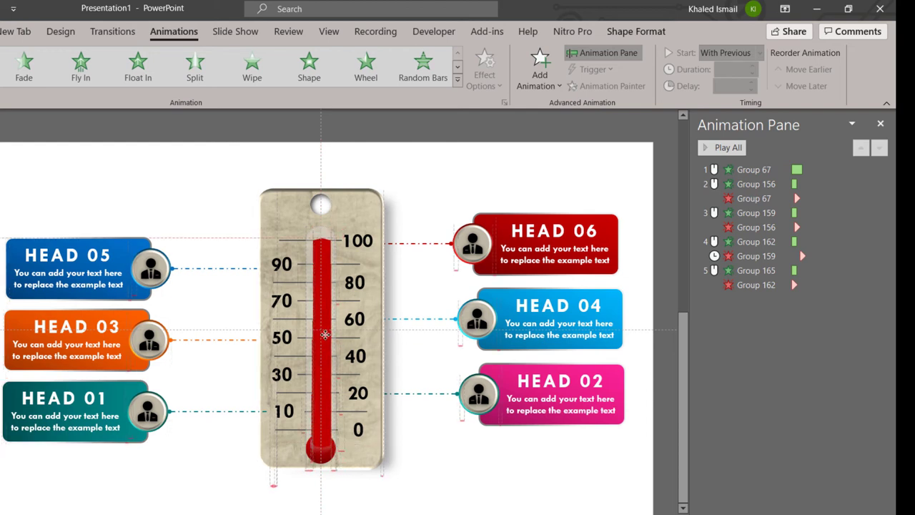
# - Align the full-height bar, wipe it in, and add a With Previous Disappear exit to Group 165
pyautogui.moveTo(326, 334); pyautogui.dragTo(325, 335)
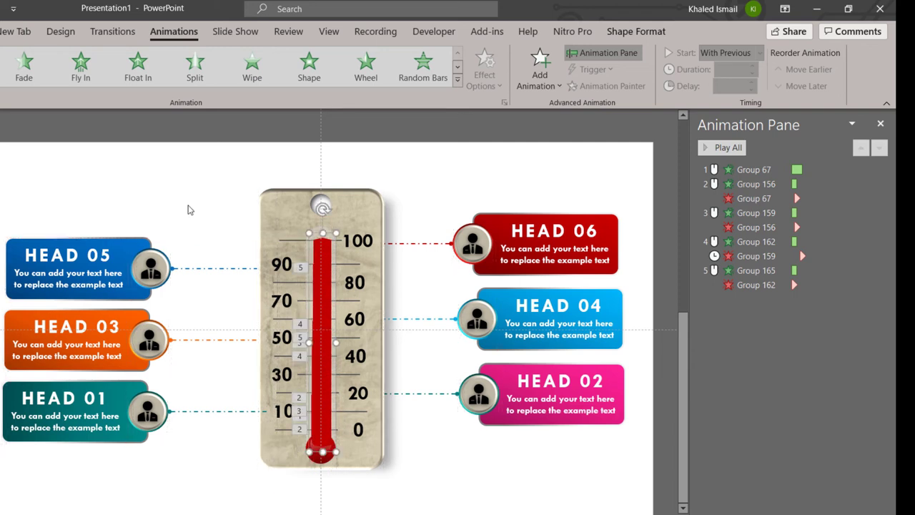
pyautogui.click(252, 70)
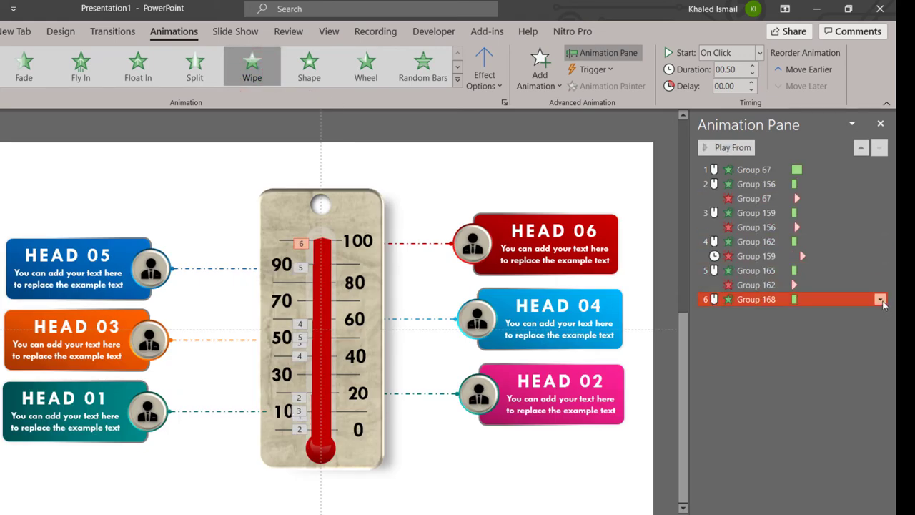
pyautogui.click(765, 271)
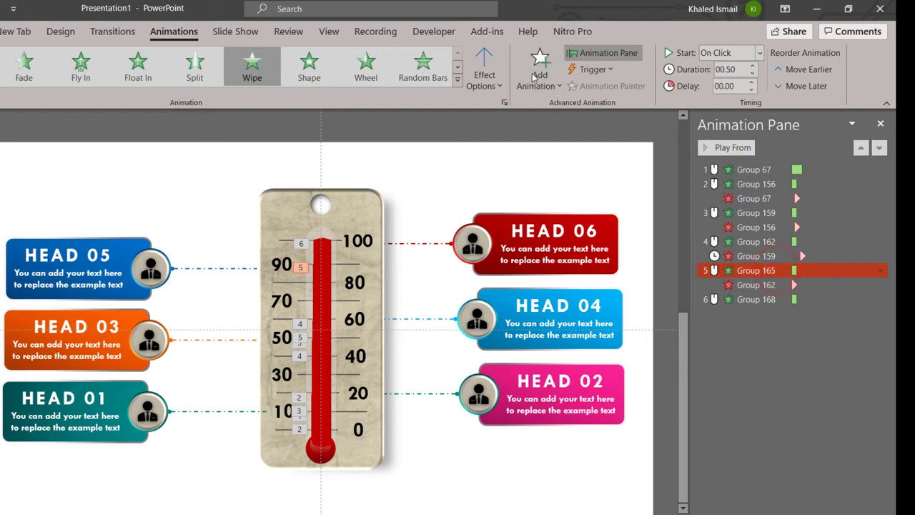
pyautogui.click(537, 72)
pyautogui.scroll(-3, 568, 261)
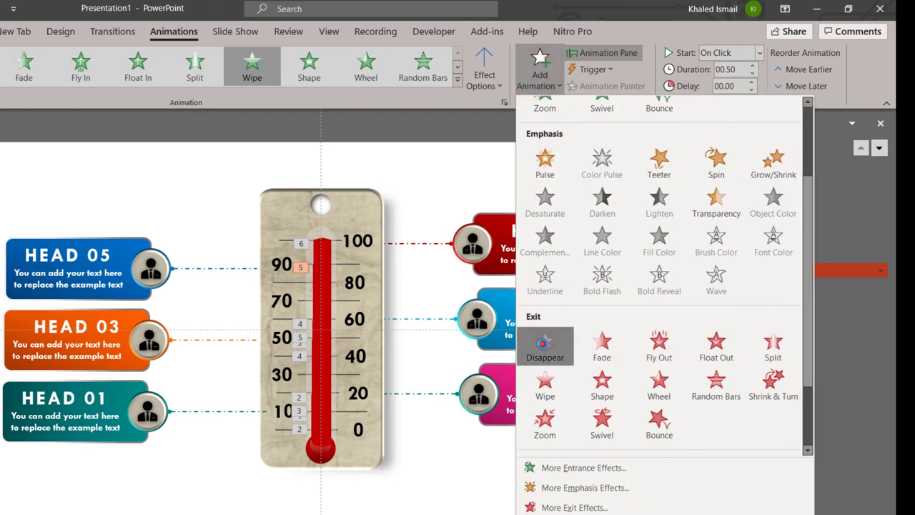
pyautogui.click(544, 344)
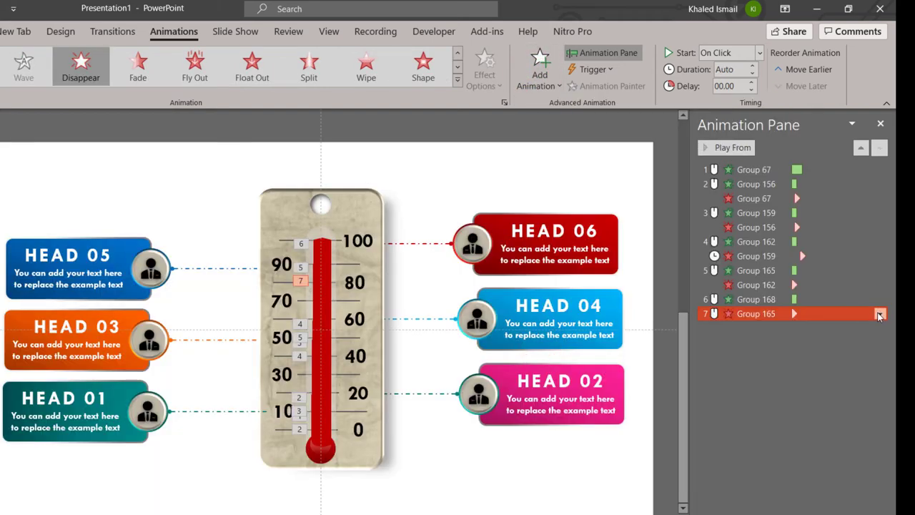
pyautogui.click(881, 315)
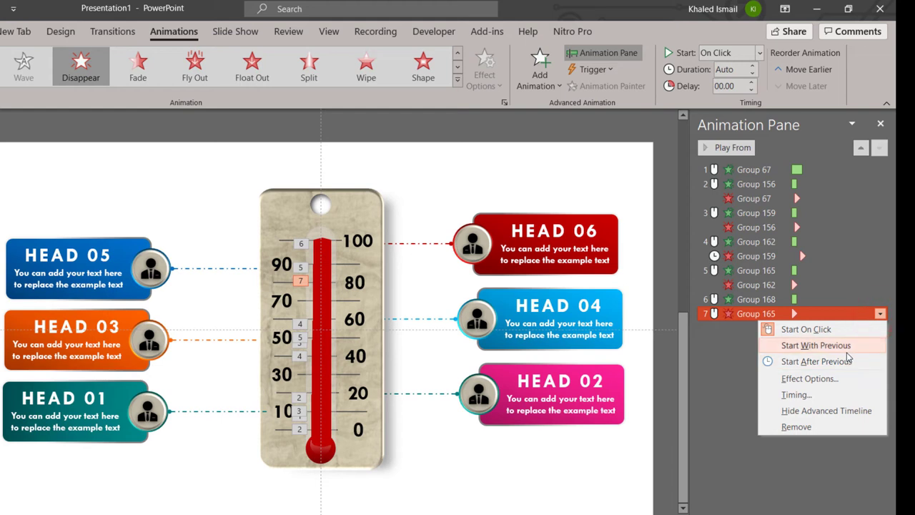
pyautogui.click(846, 352)
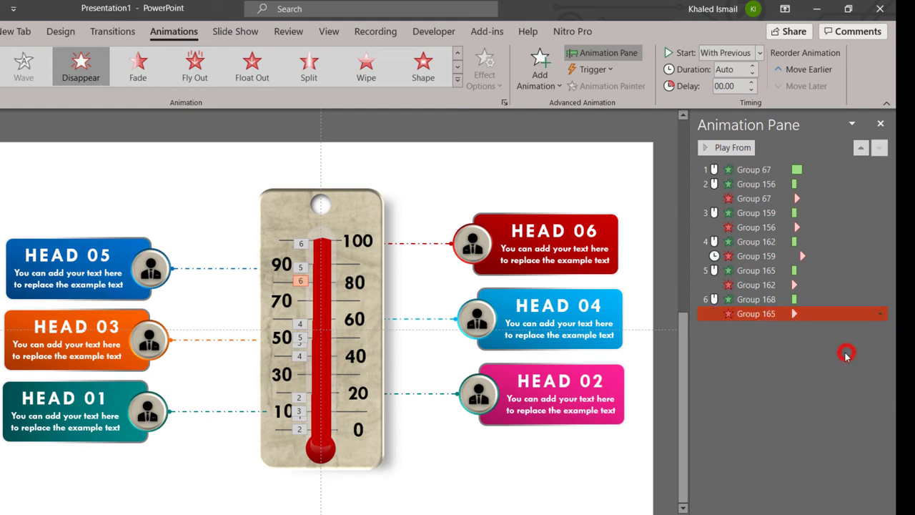
pyautogui.click(881, 316)
pyautogui.click(881, 316)
# - Try selecting several exit and entrance effects in the Animation Pane, then clear the selection
pyautogui.keyDown('ctrl'); pyautogui.click(744, 255); pyautogui.keyUp('ctrl')
pyautogui.keyDown('ctrl'); pyautogui.click(744, 227); pyautogui.keyUp('ctrl')
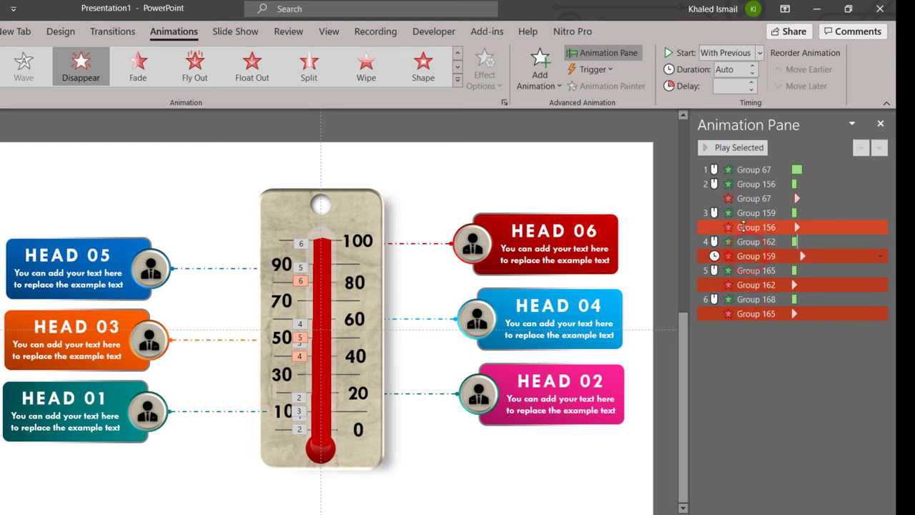
pyautogui.keyDown('ctrl'); pyautogui.click(743, 198); pyautogui.keyUp('ctrl')
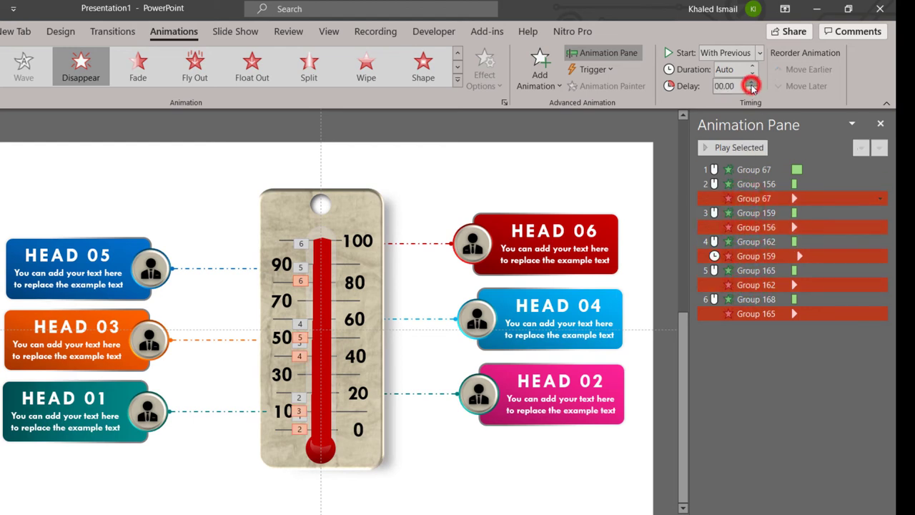
pyautogui.click(755, 365)
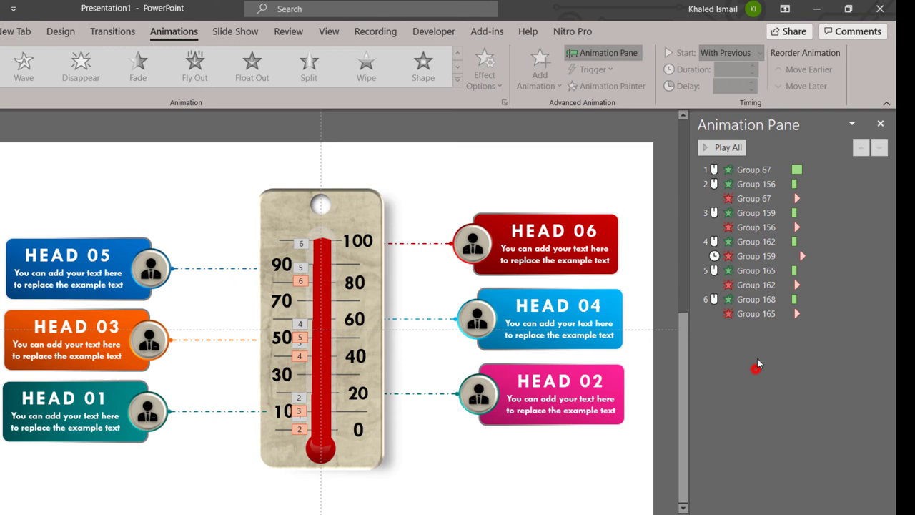
pyautogui.click(748, 170)
pyautogui.keyDown('ctrl'); pyautogui.click(751, 183); pyautogui.keyUp('ctrl')
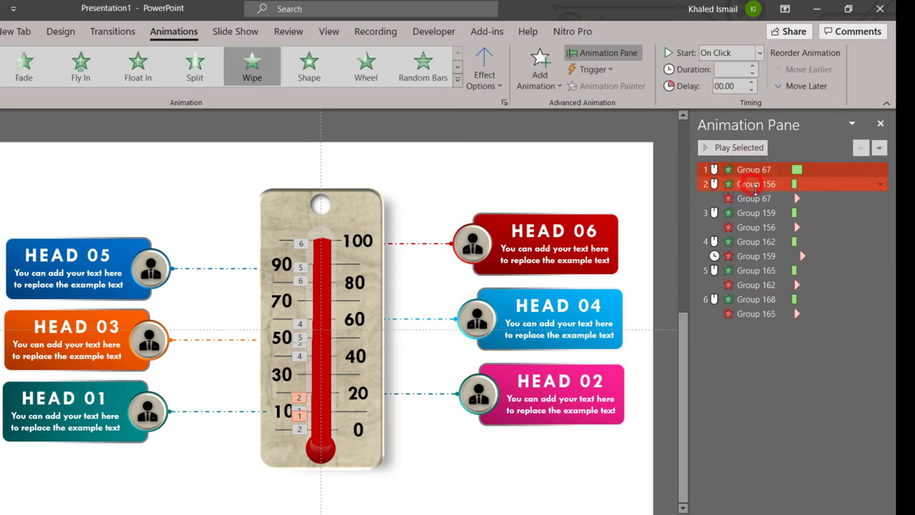
pyautogui.click(807, 386)
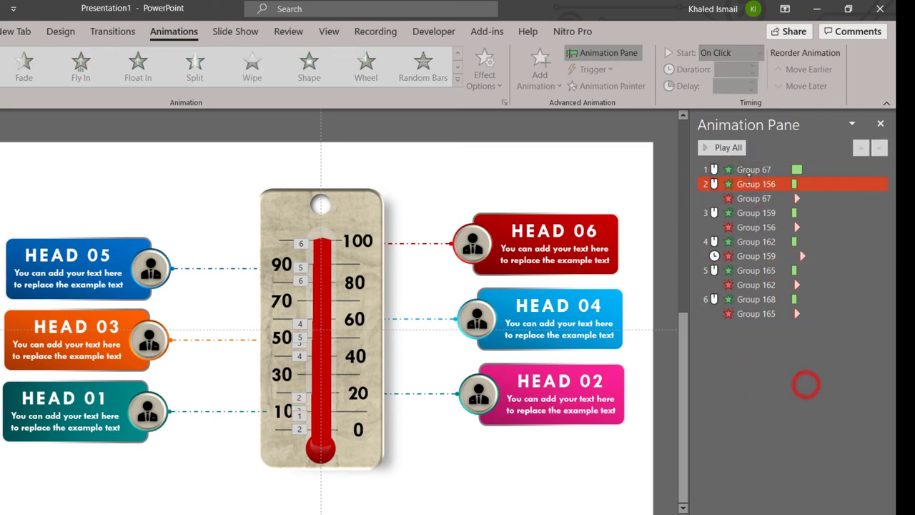
# - Select the six entrances, Group 67 through Group 168, and set their duration to 01.00
pyautogui.click(750, 170)
pyautogui.keyDown('ctrl'); pyautogui.click(751, 184); pyautogui.keyUp('ctrl')
pyautogui.keyDown('ctrl'); pyautogui.click(755, 213); pyautogui.keyUp('ctrl')
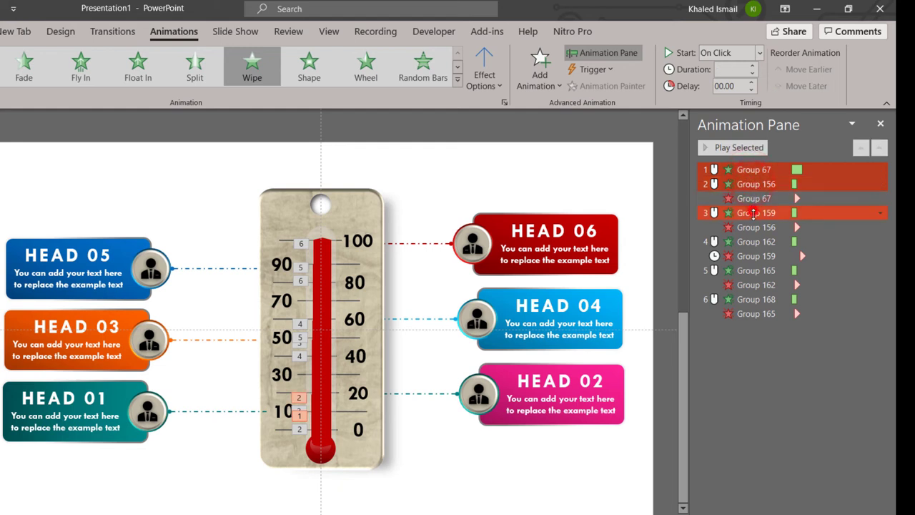
pyautogui.keyDown('ctrl'); pyautogui.click(752, 242); pyautogui.keyUp('ctrl')
pyautogui.keyDown('ctrl'); pyautogui.click(754, 271); pyautogui.keyUp('ctrl')
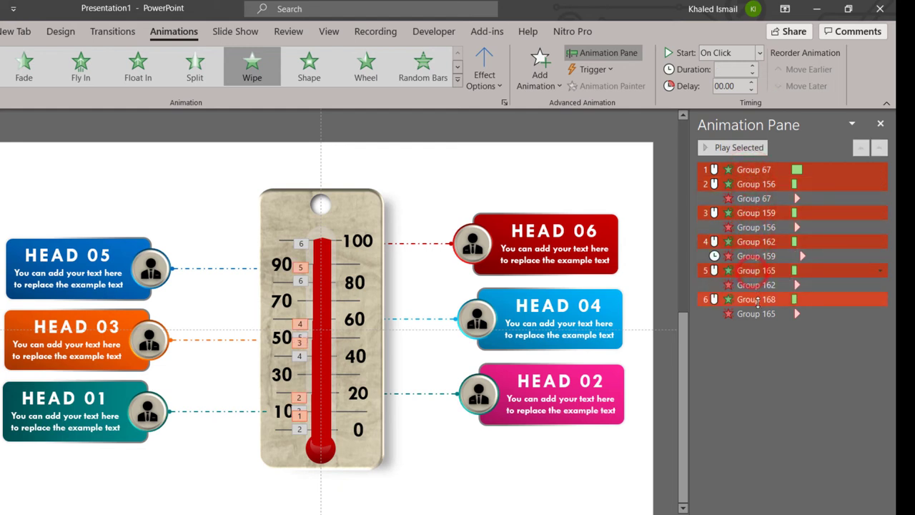
pyautogui.keyDown('ctrl'); pyautogui.click(756, 300); pyautogui.keyUp('ctrl')
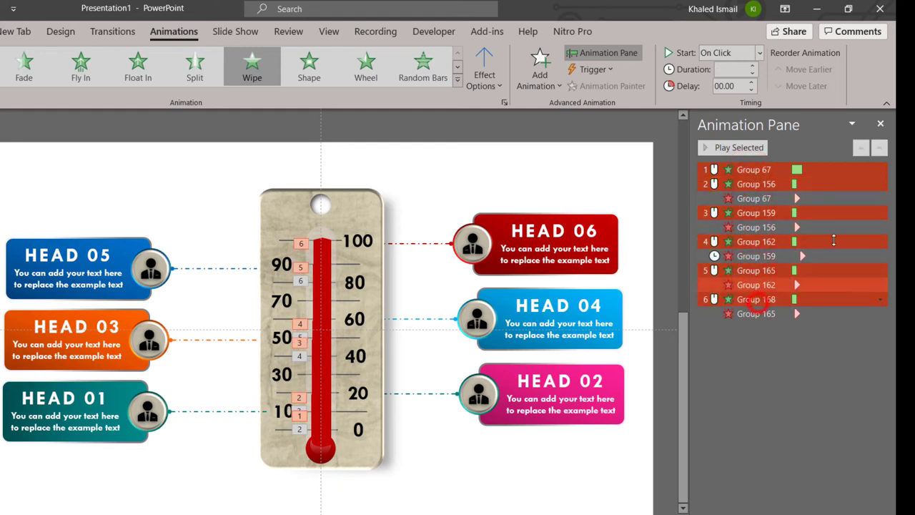
pyautogui.click(751, 66)
pyautogui.click(751, 67)
pyautogui.click(750, 67)
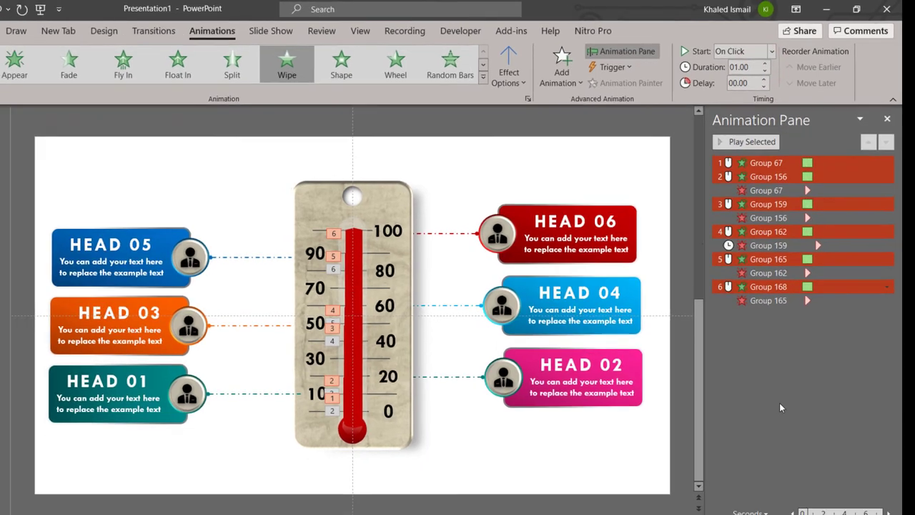
pyautogui.click(804, 368)
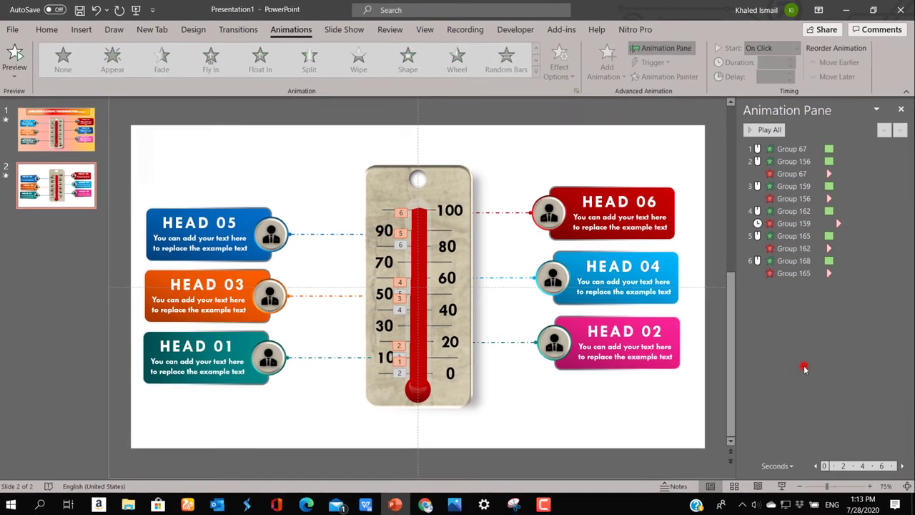
pyautogui.click(782, 486)
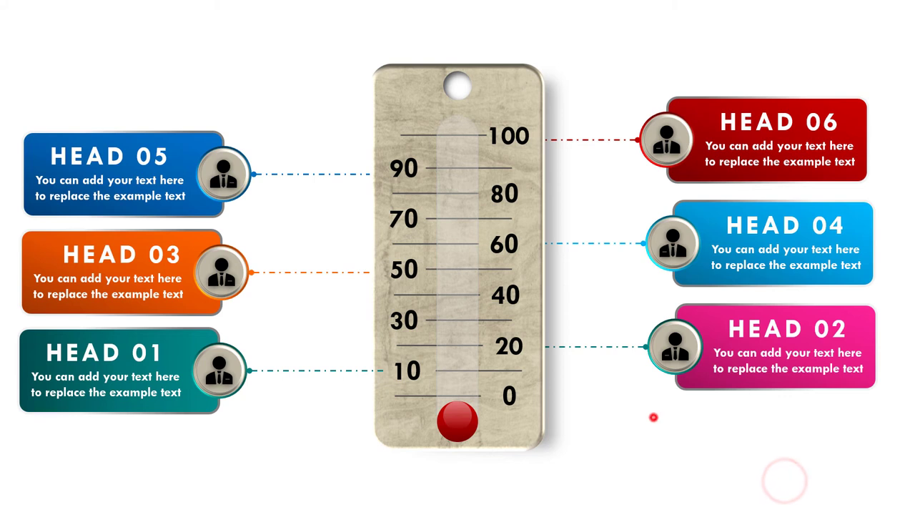
pyautogui.click(654, 417)
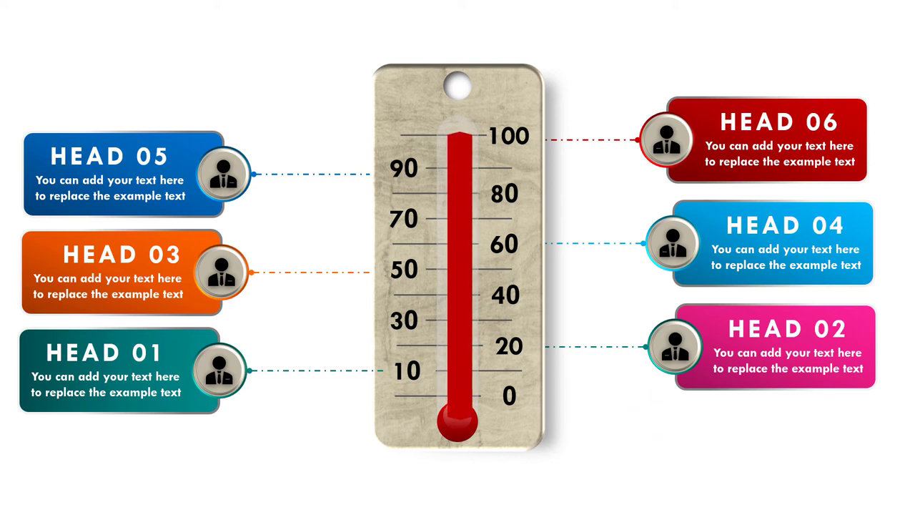
pyautogui.press('Escape')
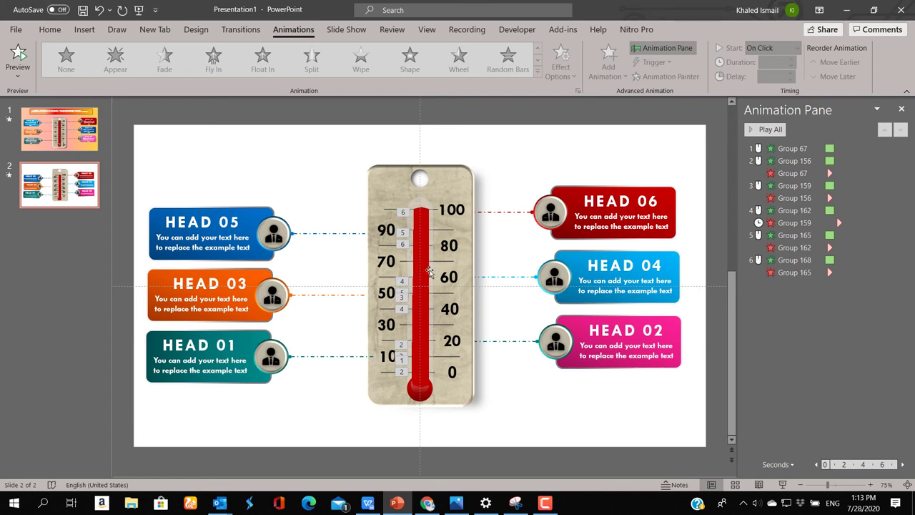
# - Marquee-select the thermometer's scale, number tags and mercury bars together
pyautogui.click(422, 226)
pyautogui.moveTo(339, 184); pyautogui.dragTo(444, 398)
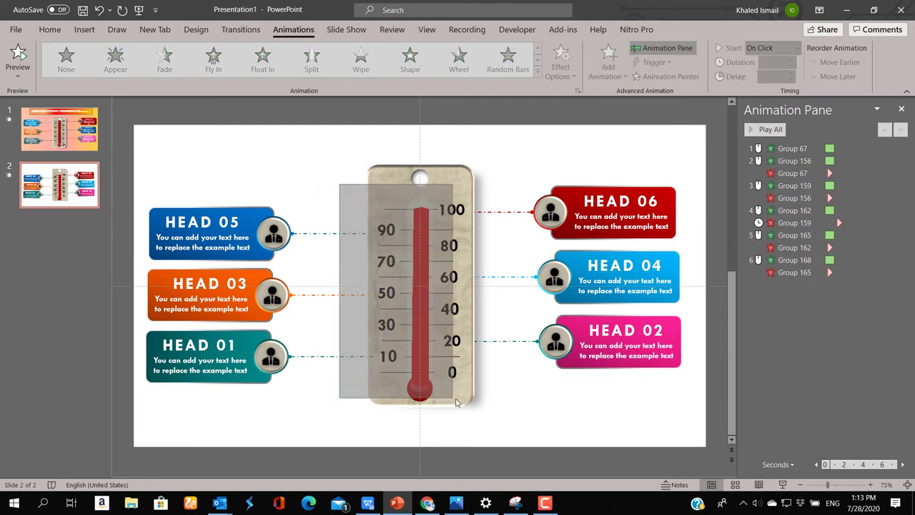
pyautogui.moveTo(444, 399); pyautogui.dragTo(447, 399)
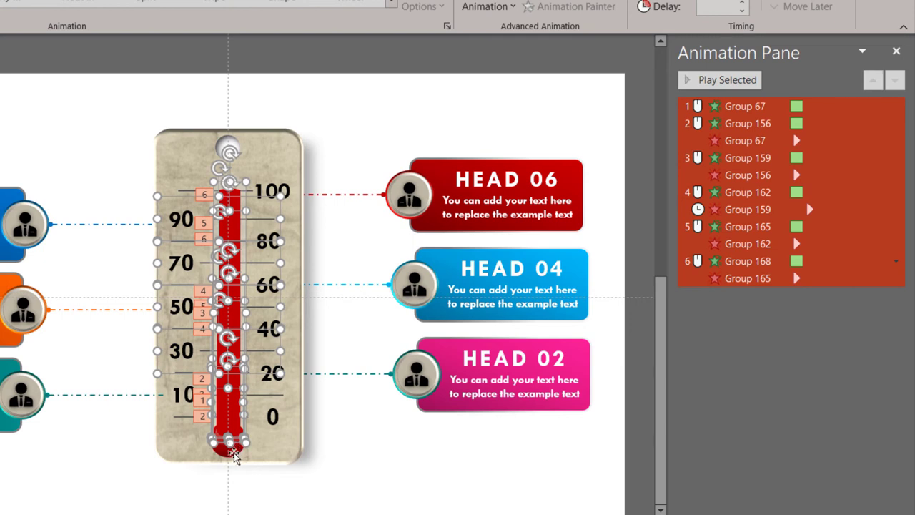
pyautogui.click(234, 456)
pyautogui.rightClick(234, 456)
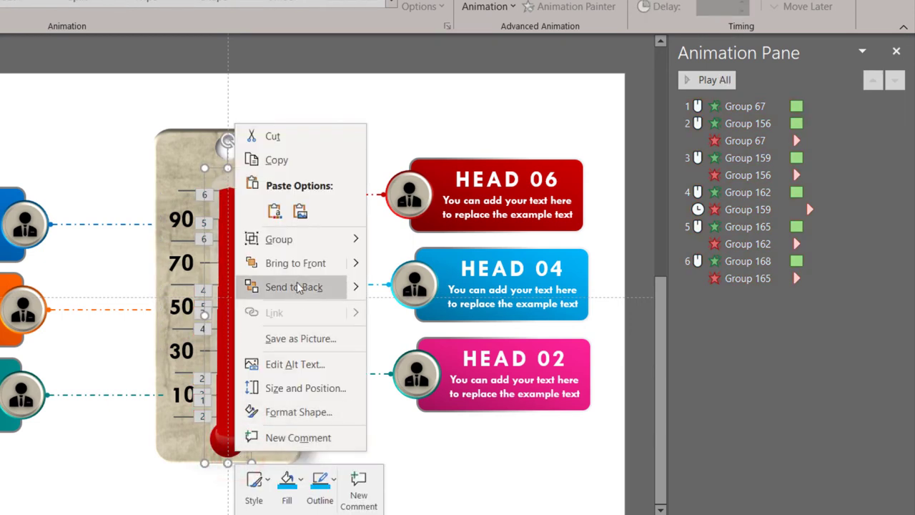
pyautogui.click(434, 468)
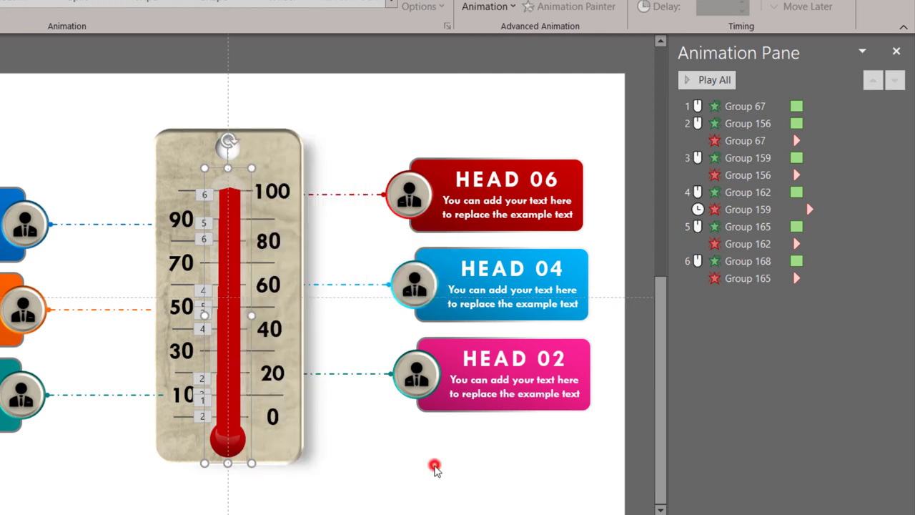
pyautogui.hotkey('ctrl', 'a')
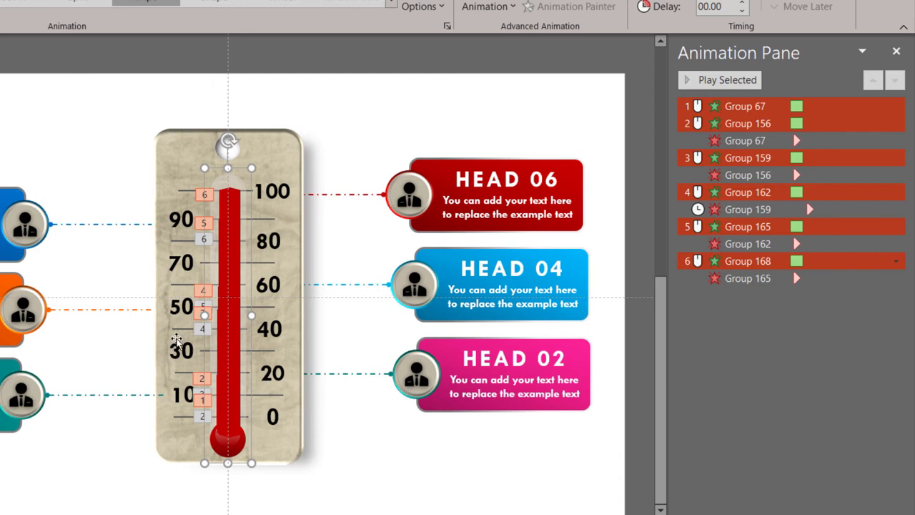
pyautogui.click(406, 505)
pyautogui.moveTo(108, 170)
pyautogui.mouseDown()
pyautogui.moveTo(299, 505)
pyautogui.moveTo(289, 503)
pyautogui.mouseUp()
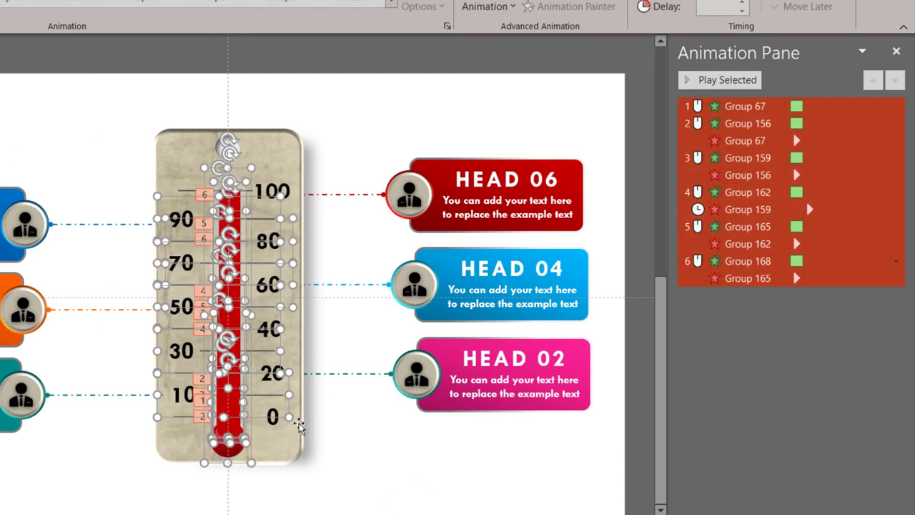
pyautogui.click(354, 459)
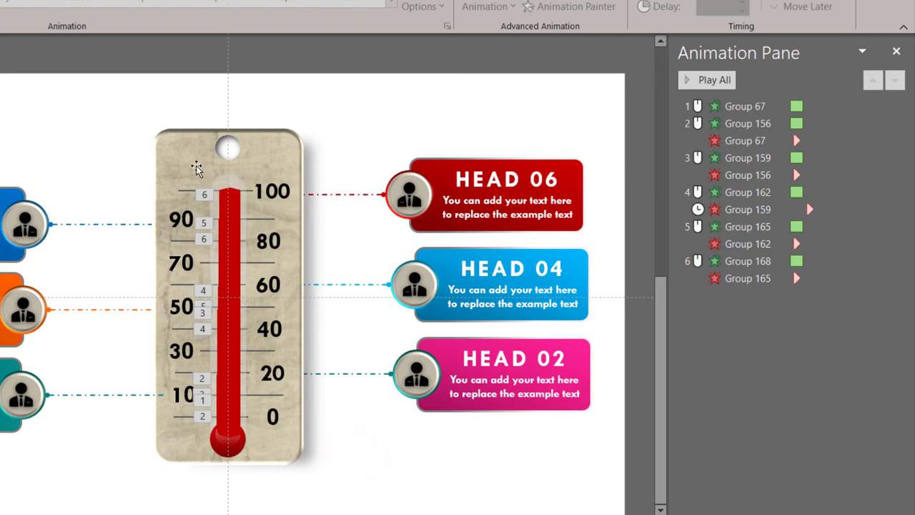
pyautogui.moveTo(136, 163); pyautogui.dragTo(256, 488)
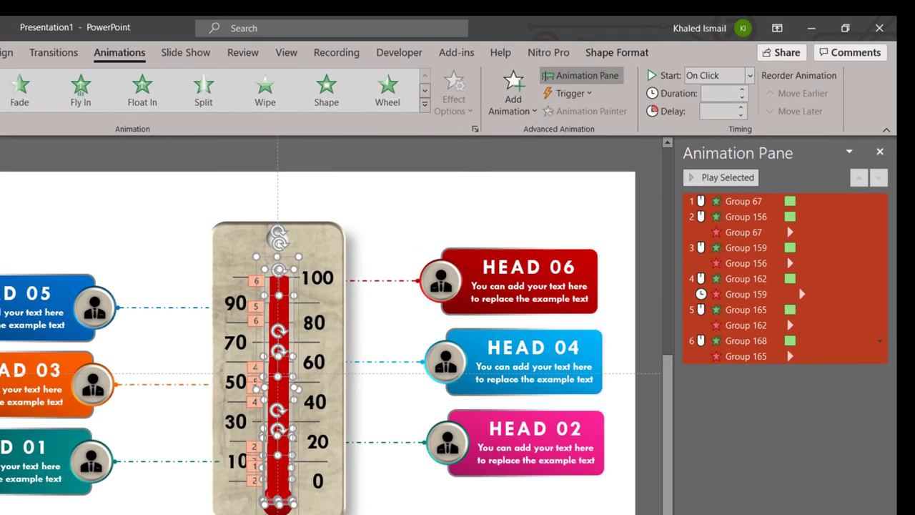
# - Align Center the selected thermometer parts
pyautogui.click(617, 55)
pyautogui.click(758, 75)
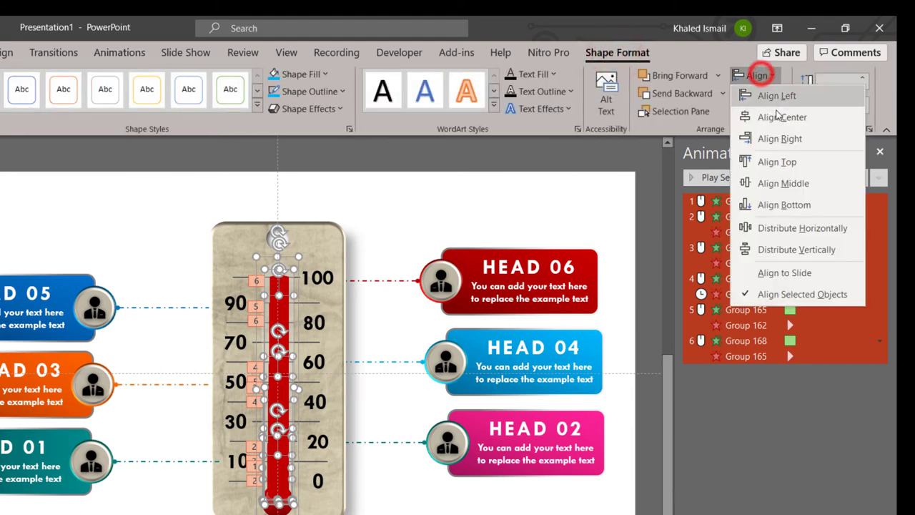
pyautogui.click(781, 121)
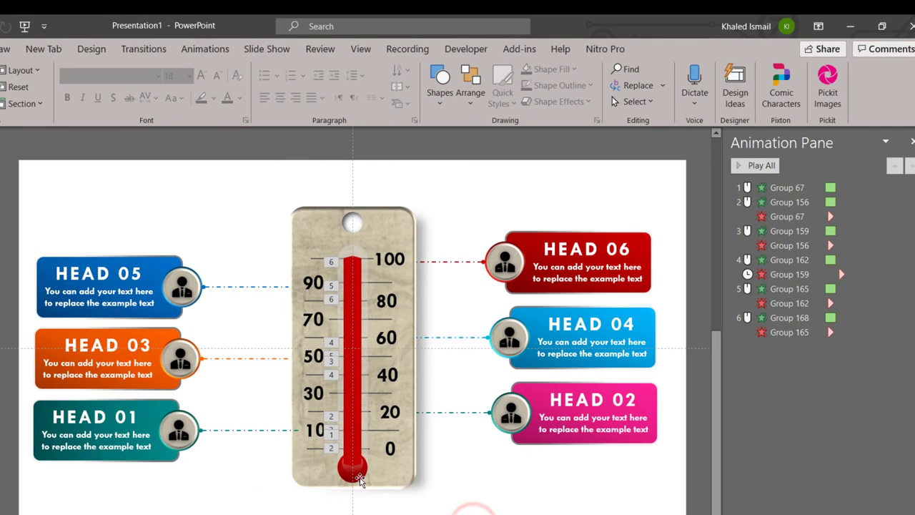
# - Bring the red mercury tube to the front and start the slide show from this slide
pyautogui.click(359, 477)
pyautogui.rightClick(360, 478)
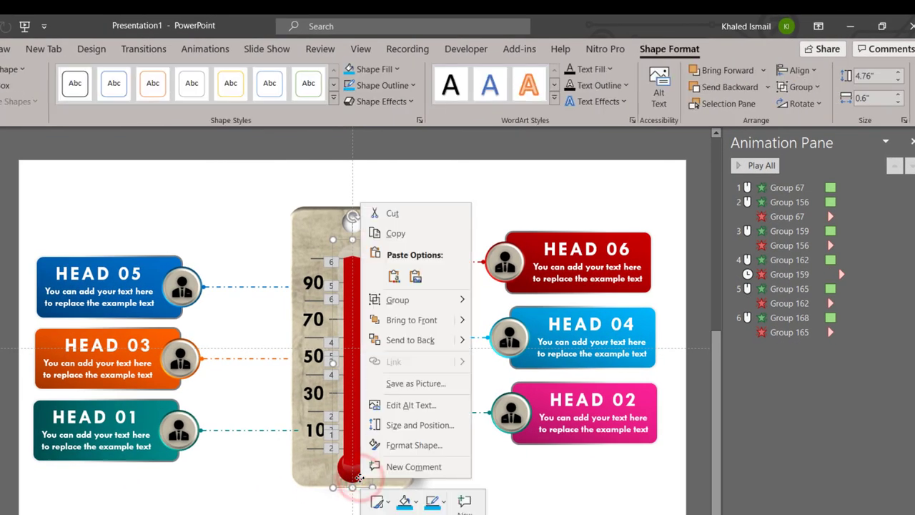
pyautogui.click(424, 323)
pyautogui.click(528, 507)
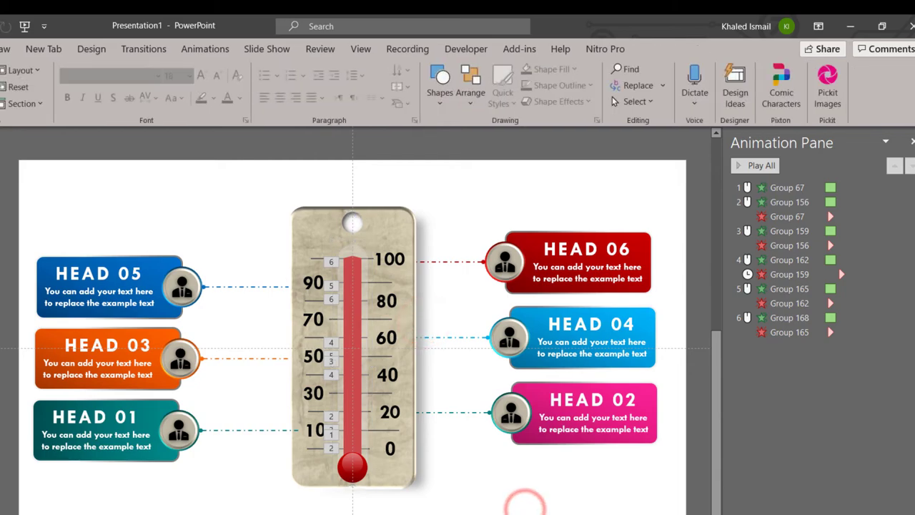
pyautogui.press('F5')
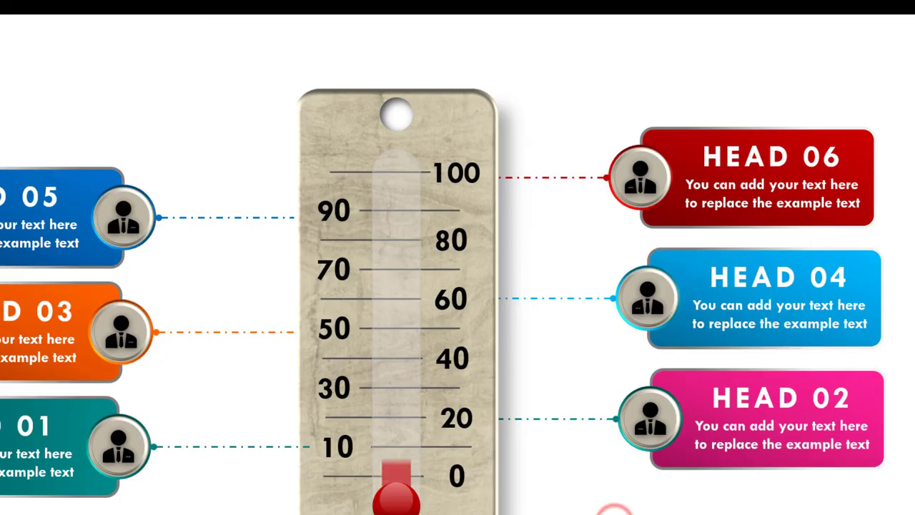
# - Step the mercury up through the slide show animations, then end the show
pyautogui.click(614, 513)
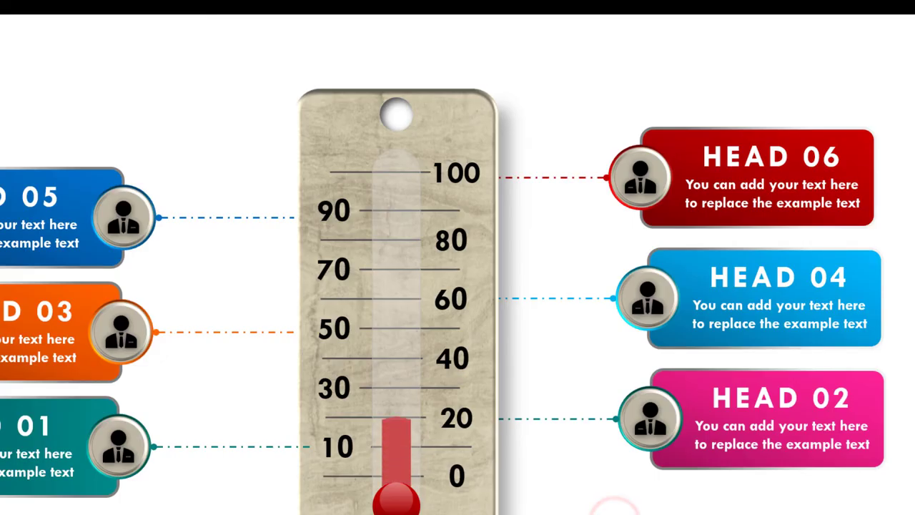
pyautogui.click(614, 512)
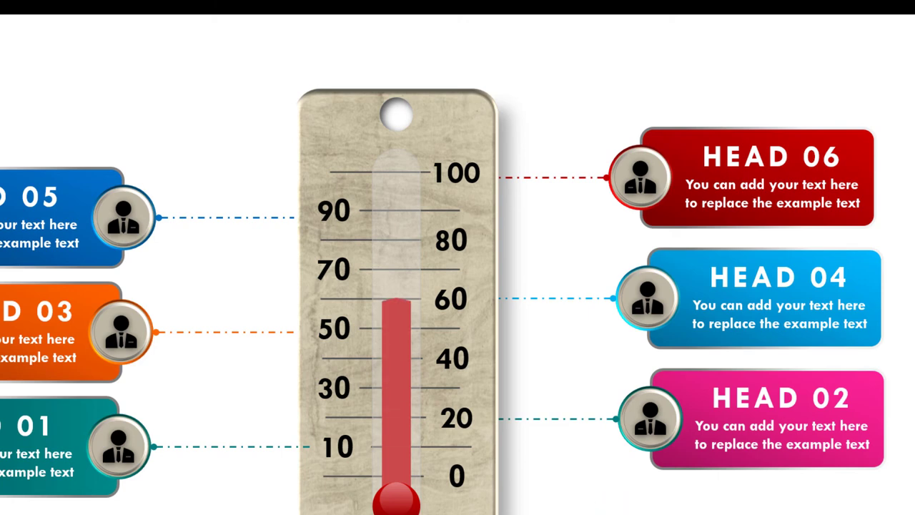
pyautogui.click(613, 512)
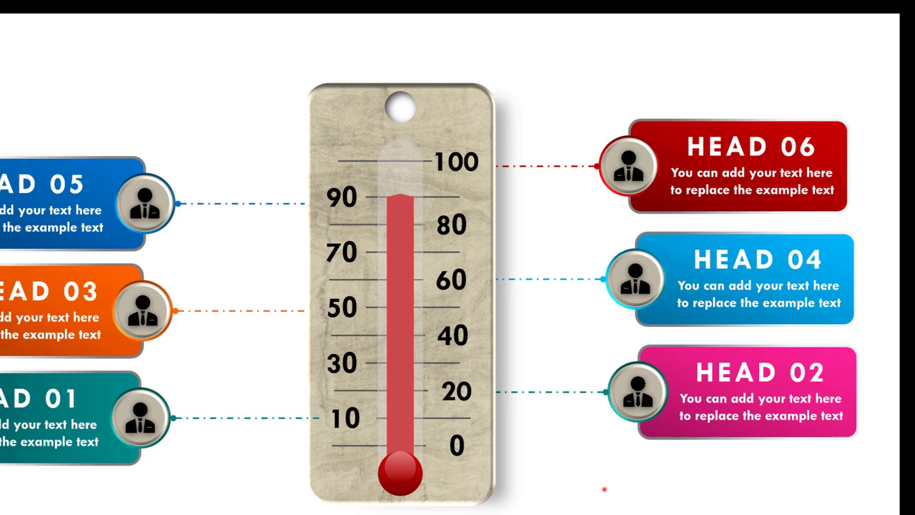
pyautogui.click(597, 469)
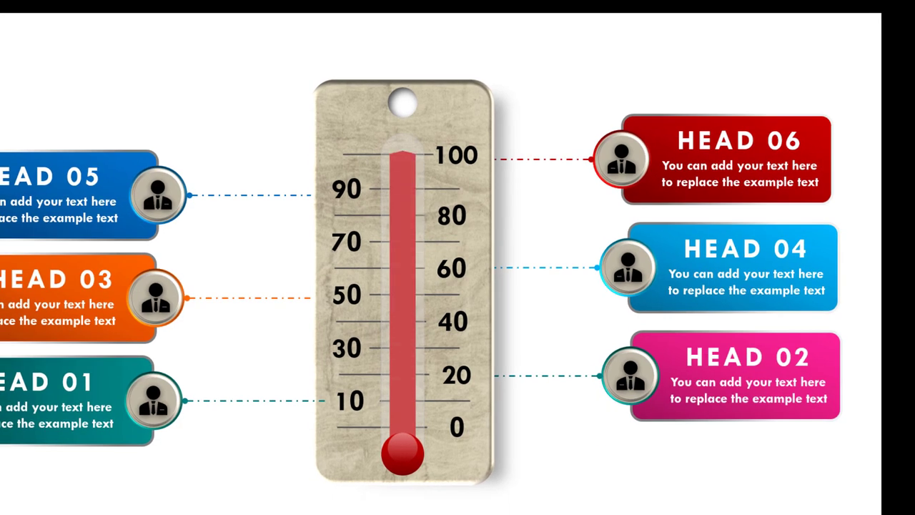
pyautogui.press('Escape')
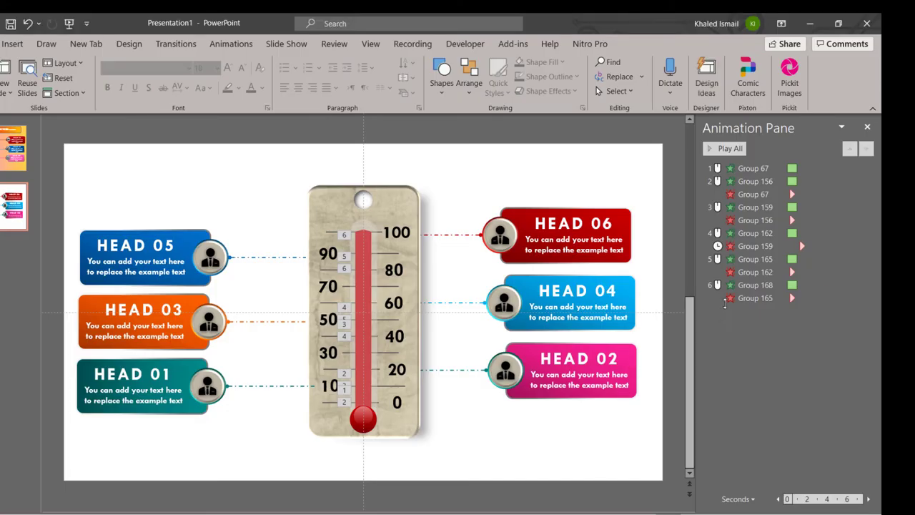
# - Give the Group 67, 156, 159, 162 and 165 Disappear exits a 00.75-second delay
pyautogui.click(744, 299)
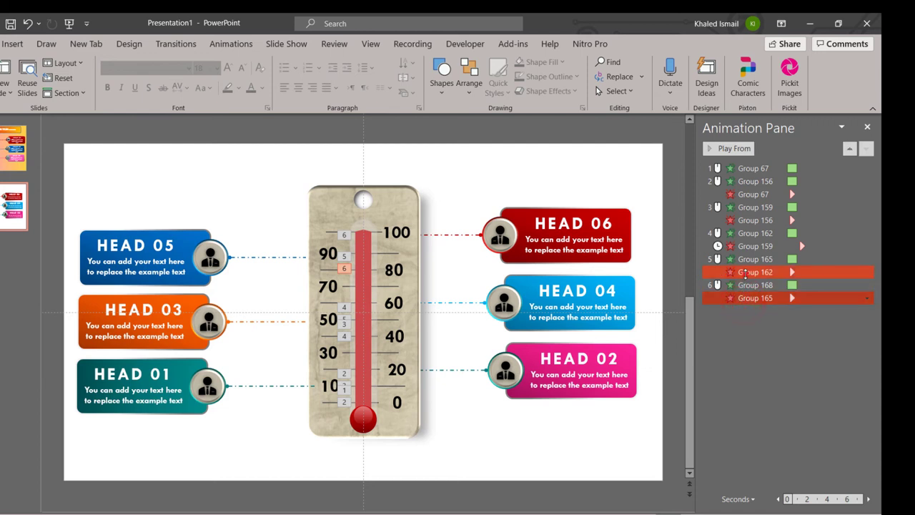
pyautogui.keyDown('ctrl'); pyautogui.click(748, 246); pyautogui.keyUp('ctrl')
pyautogui.keyDown('ctrl'); pyautogui.click(748, 221); pyautogui.keyUp('ctrl')
pyautogui.keyDown('ctrl'); pyautogui.click(747, 194); pyautogui.keyUp('ctrl')
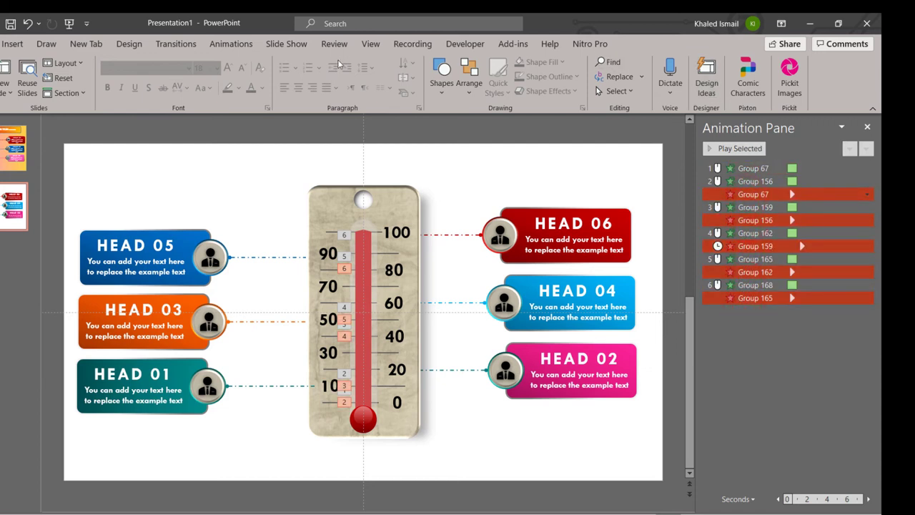
pyautogui.click(241, 48)
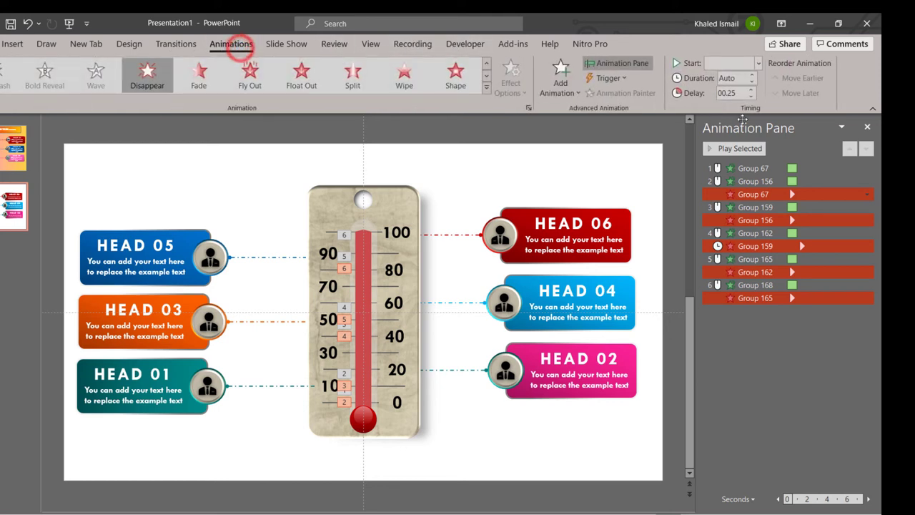
pyautogui.click(751, 90)
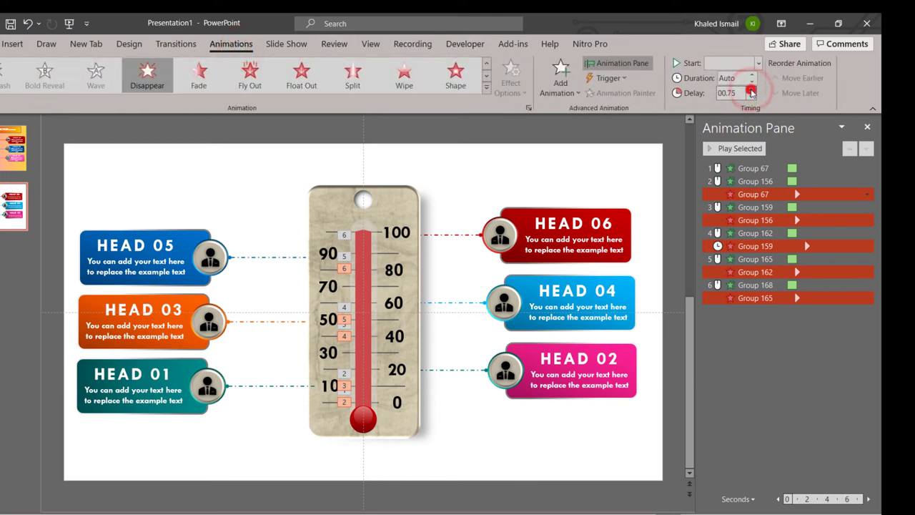
pyautogui.click(751, 90)
pyautogui.click(781, 424)
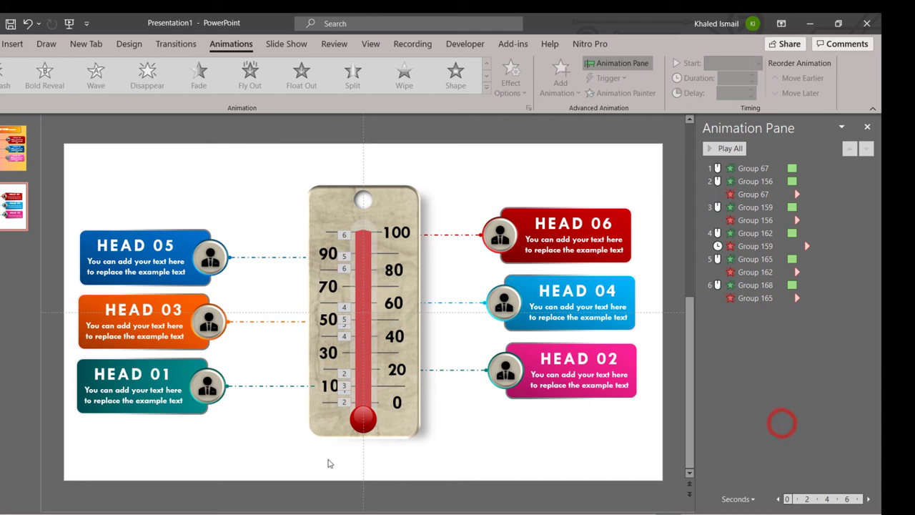
# - Give the HEAD 01 label group a Wipe entrance
pyautogui.click(247, 390)
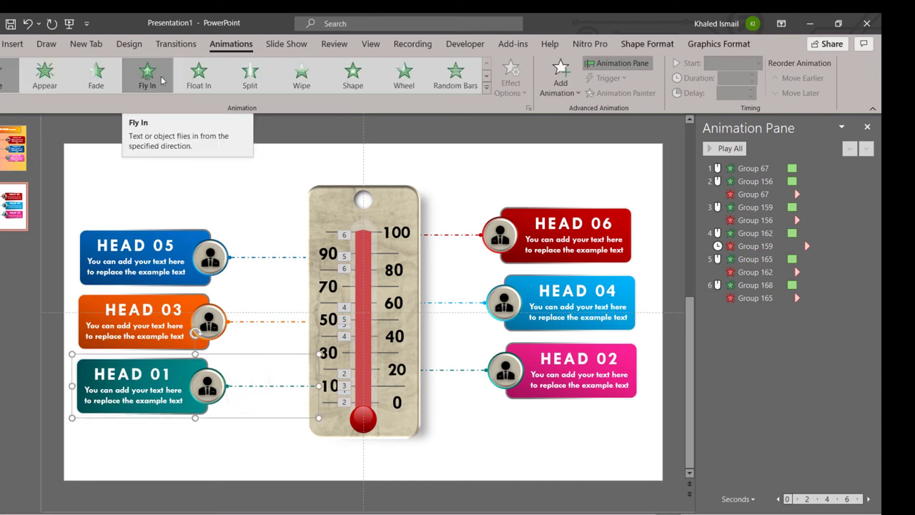
pyautogui.click(543, 94)
pyautogui.scroll(-3, 565, 268)
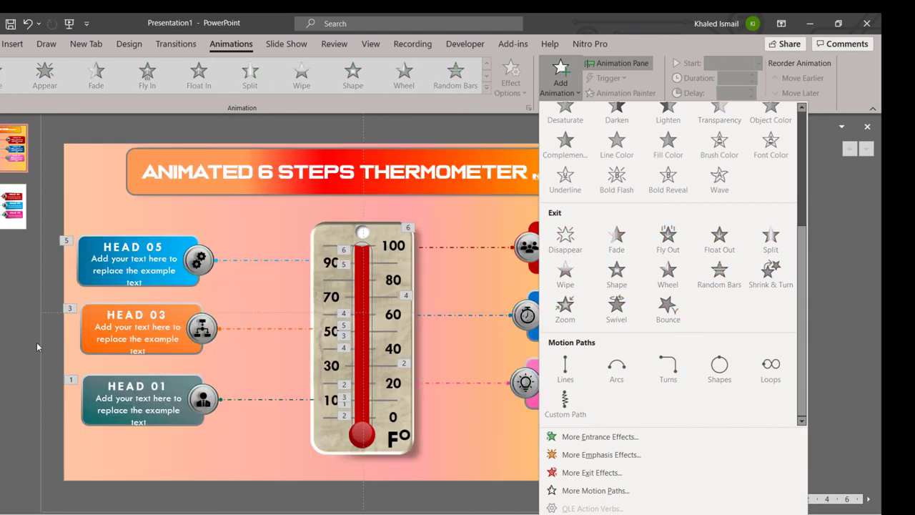
pyautogui.press('Escape')
pyautogui.click(12, 215)
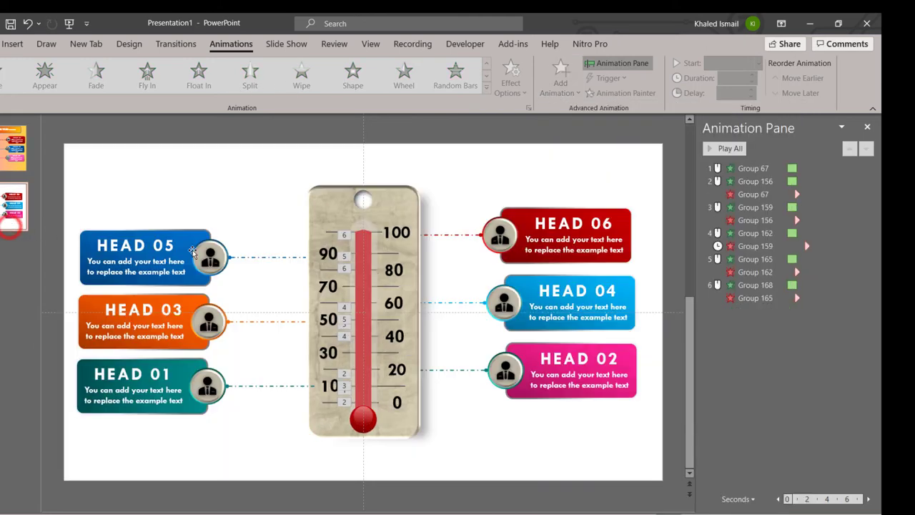
pyautogui.click(288, 389)
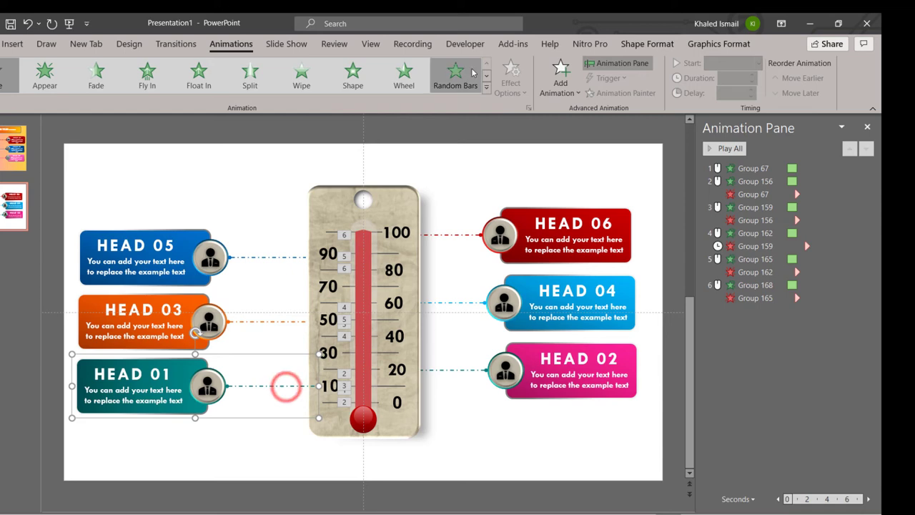
pyautogui.click(561, 77)
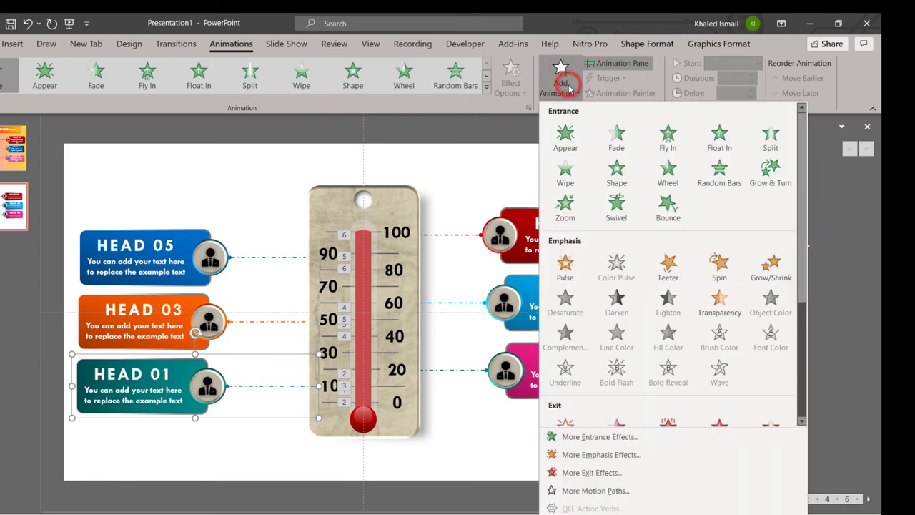
pyautogui.click(301, 78)
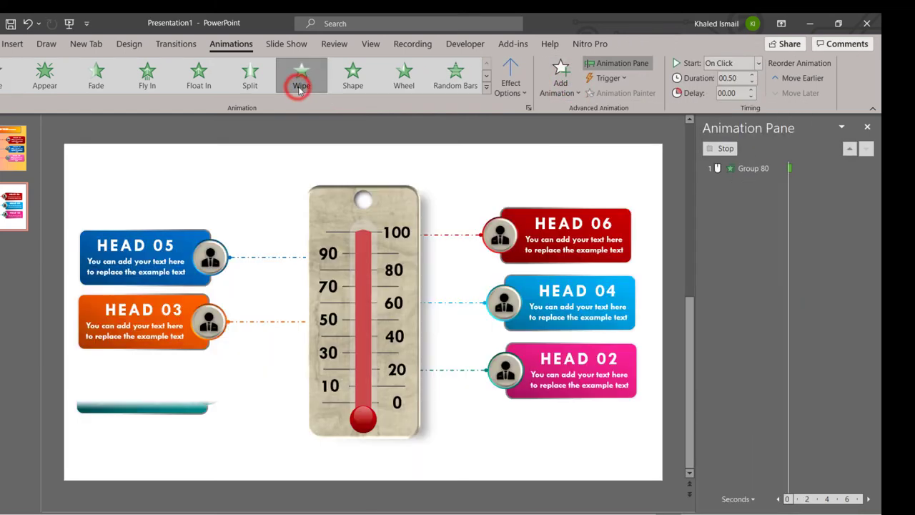
# - Make HEAD 01 wipe From Right, After Previous, ordered right after Group 67
pyautogui.click(510, 84)
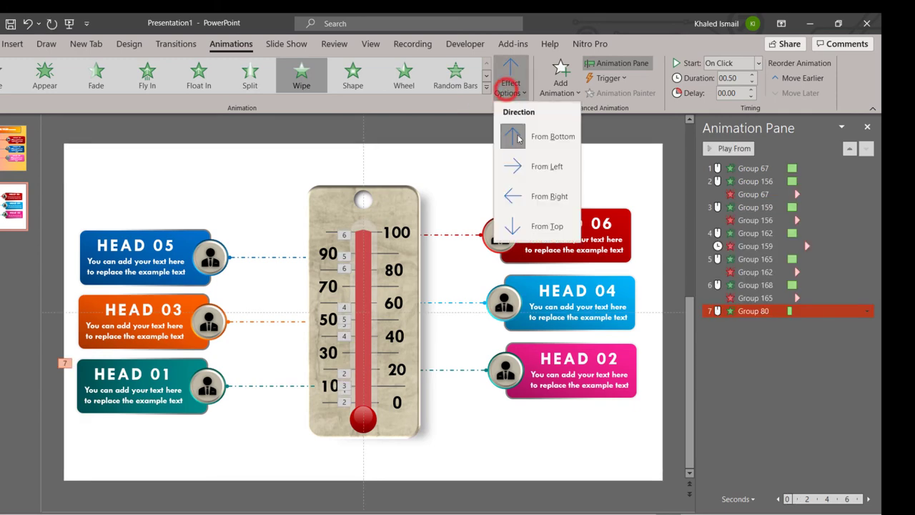
pyautogui.click(532, 196)
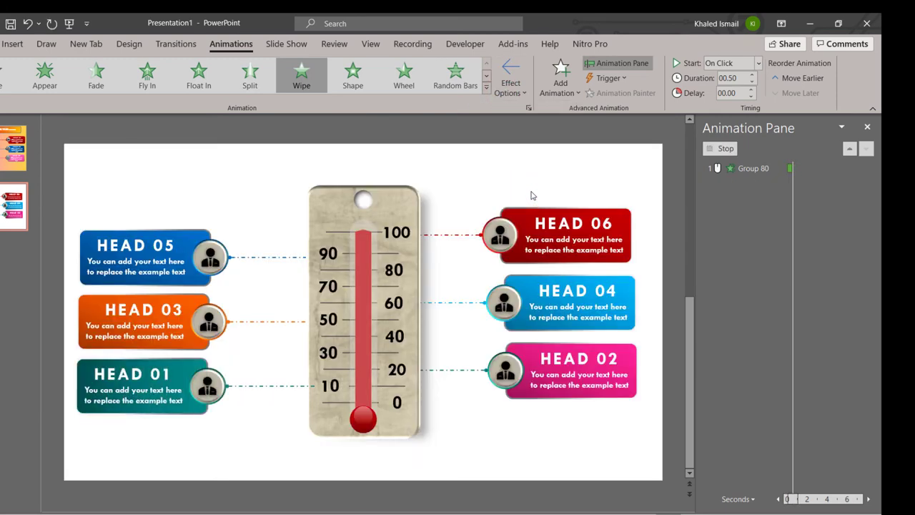
pyautogui.click(867, 311)
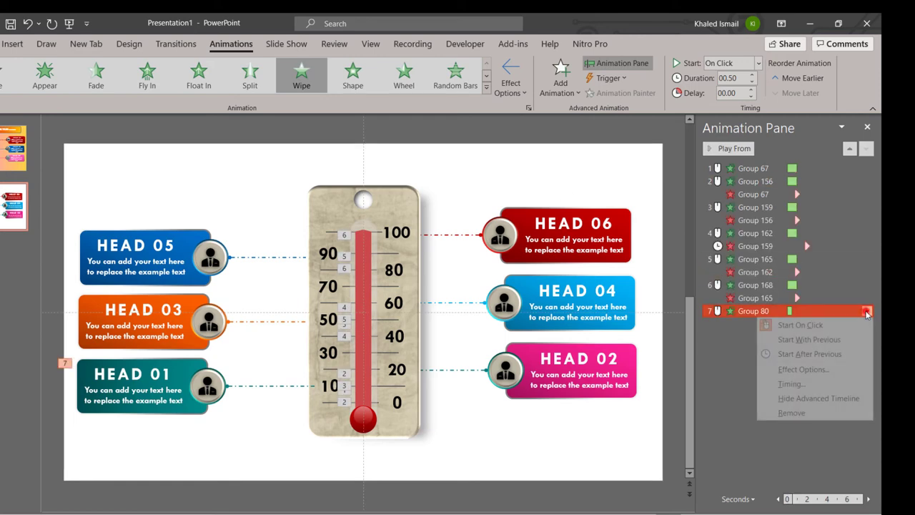
pyautogui.click(841, 355)
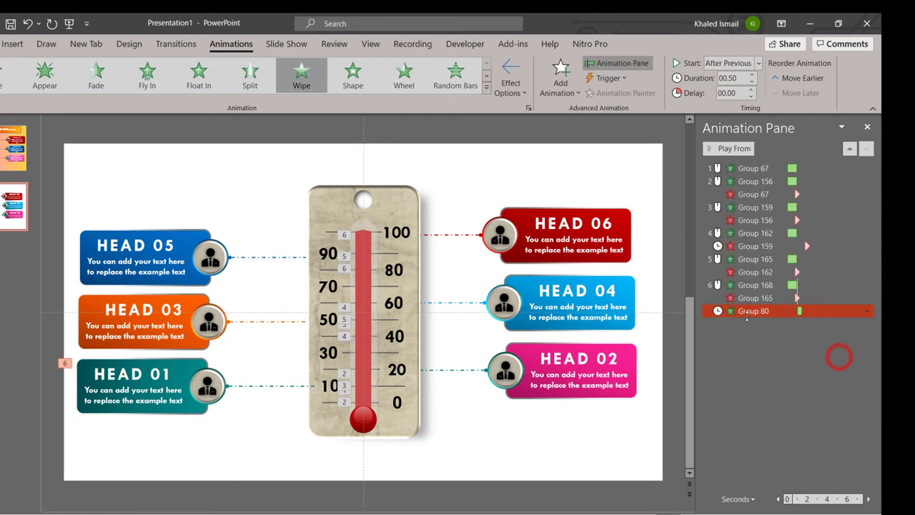
pyautogui.moveTo(751, 313); pyautogui.dragTo(750, 203)
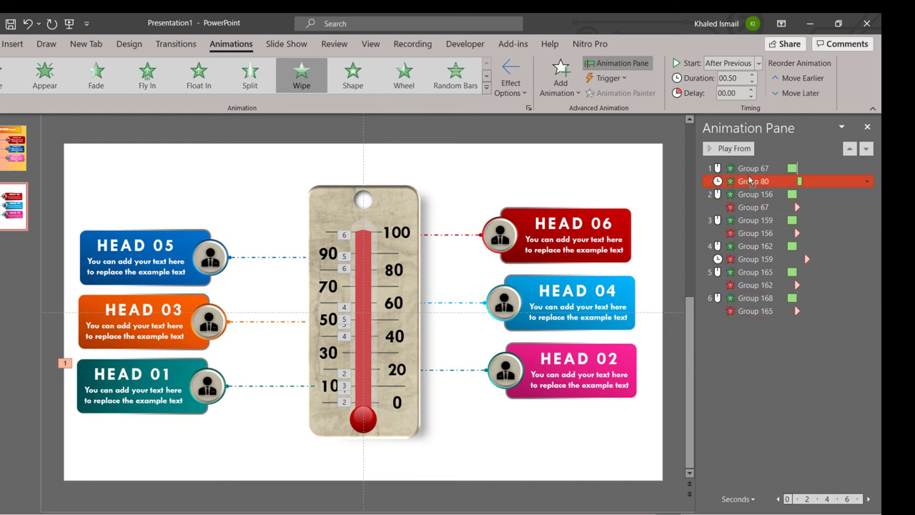
pyautogui.moveTo(750, 180); pyautogui.dragTo(750, 182)
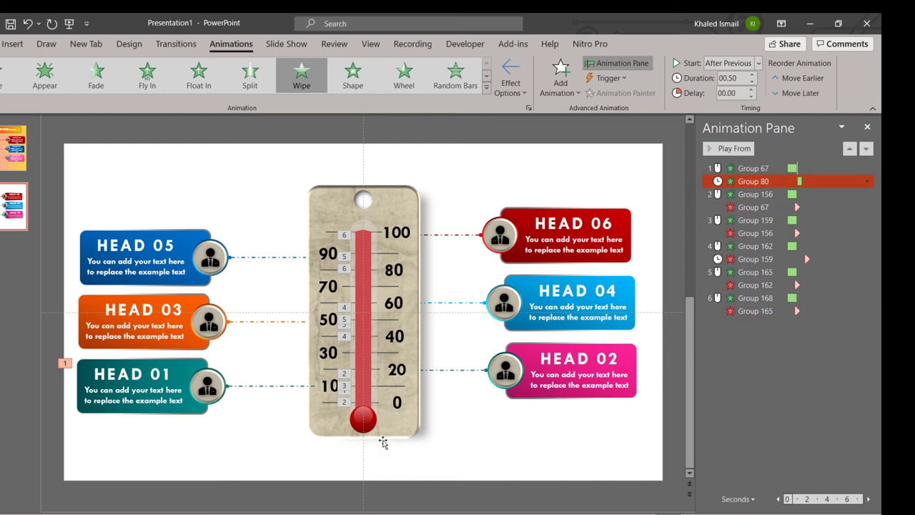
pyautogui.click(186, 413)
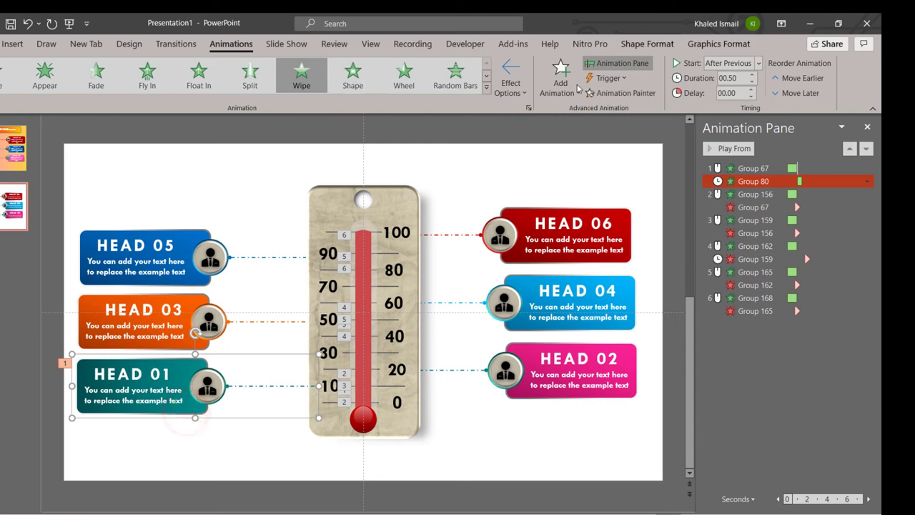
# - Copy HEAD 01's animation onto HEAD 02 and make it wipe From Left
pyautogui.click(622, 93)
pyautogui.click(570, 398)
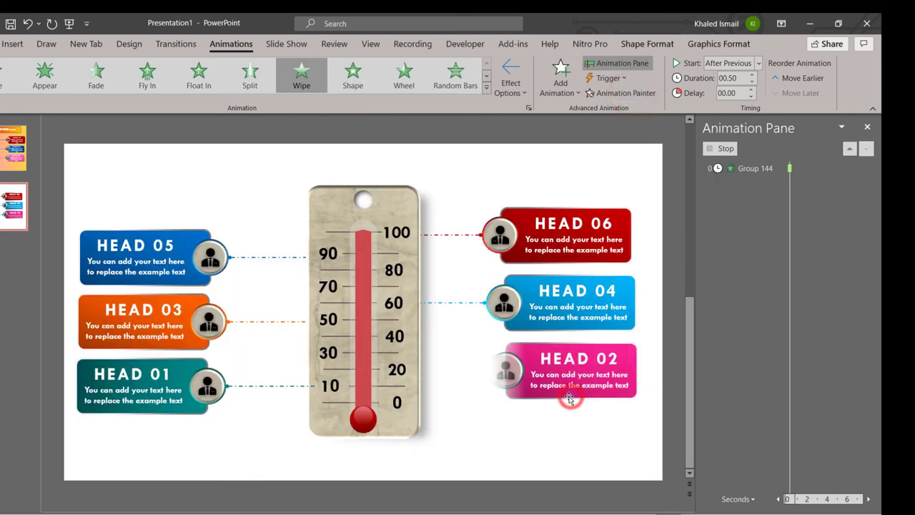
pyautogui.click(511, 84)
pyautogui.click(547, 166)
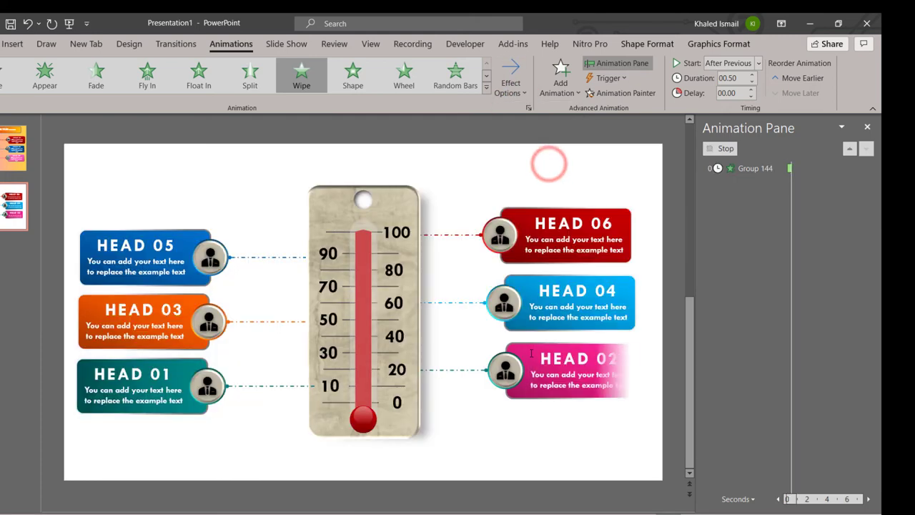
# - Colour HEAD 02's connector line outline pink
pyautogui.click(472, 372)
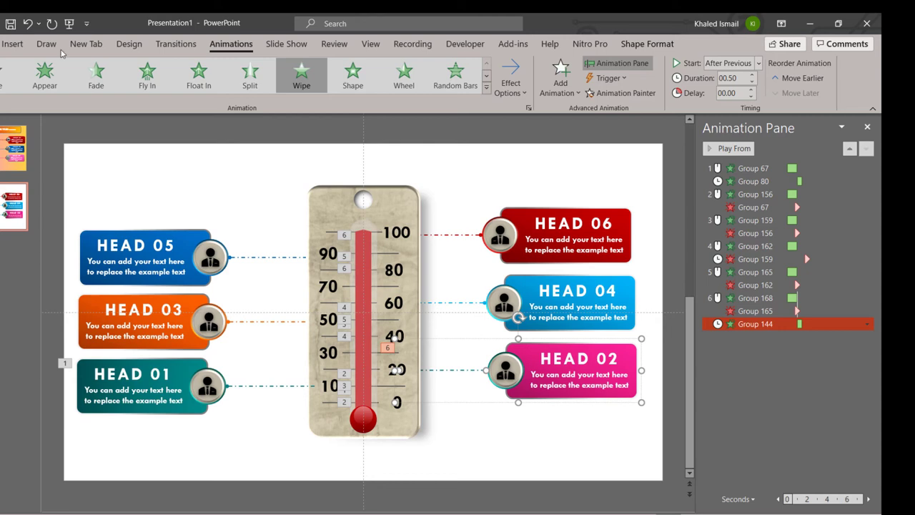
pyautogui.click(2, 44)
pyautogui.click(550, 77)
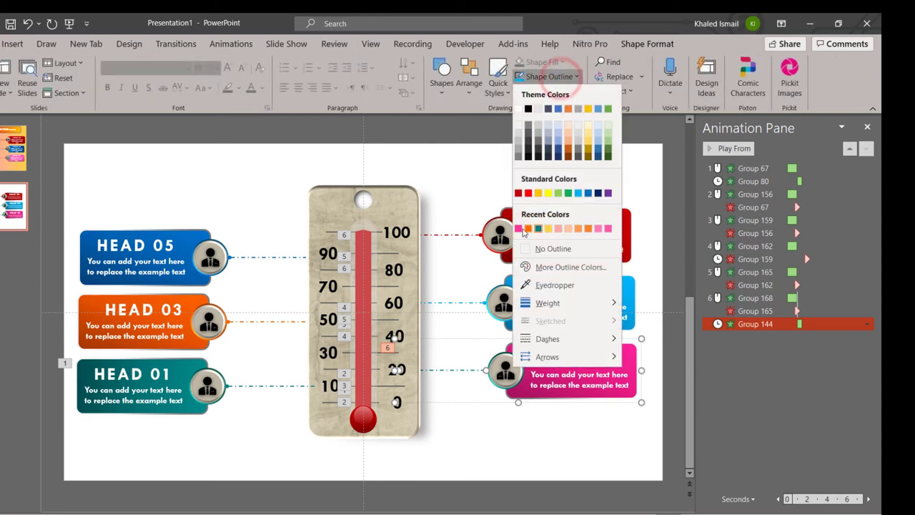
pyautogui.click(517, 228)
pyautogui.click(497, 385)
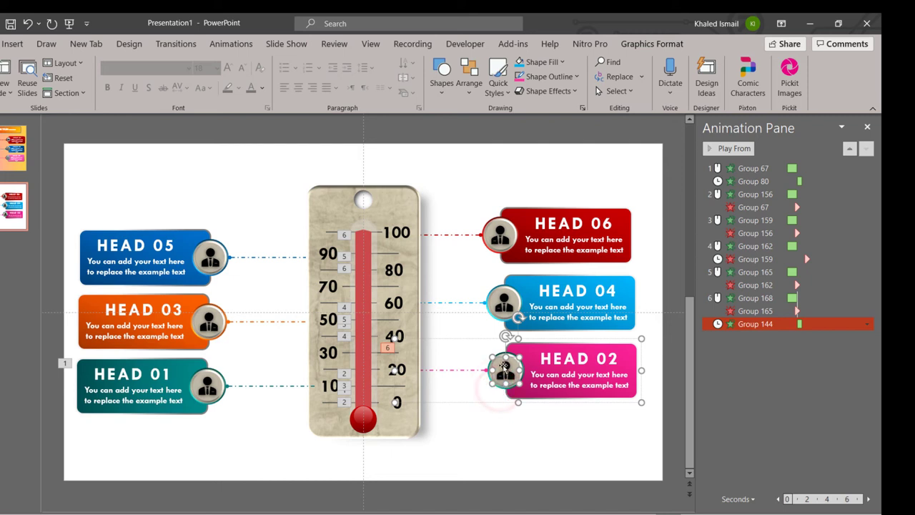
pyautogui.click(491, 364)
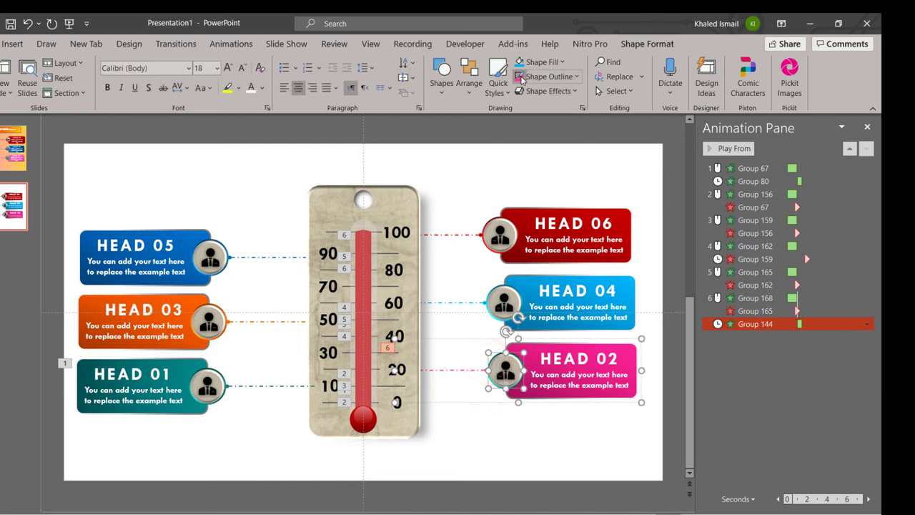
pyautogui.click(531, 447)
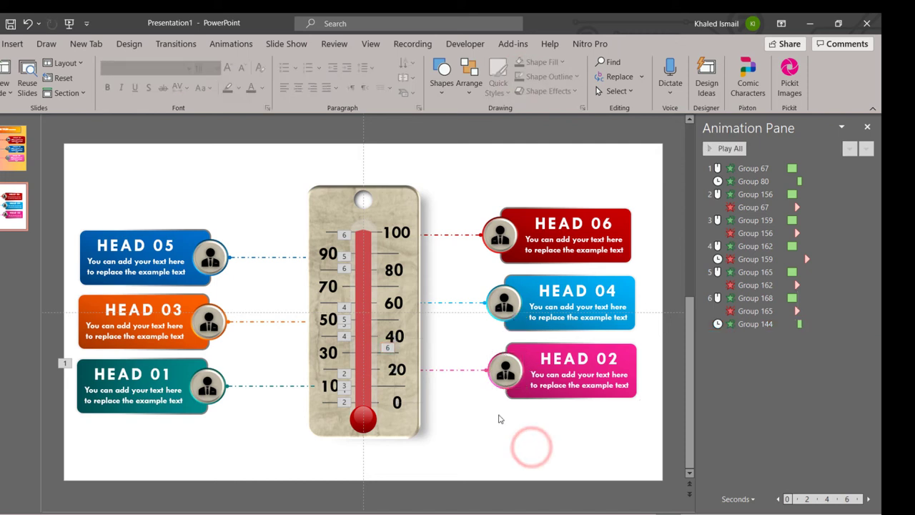
# - Move HEAD 02's effect (Group 144) to directly after Group 156 in the animation order
pyautogui.click(541, 402)
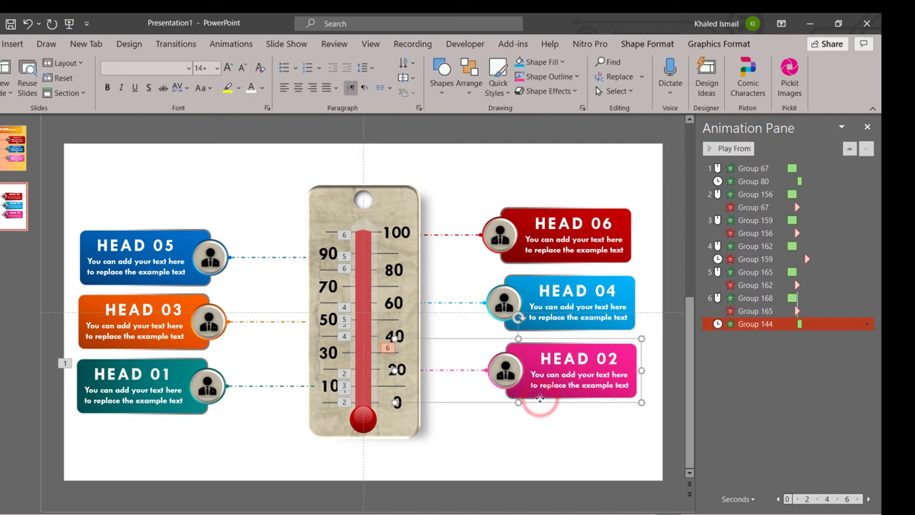
pyautogui.click(232, 46)
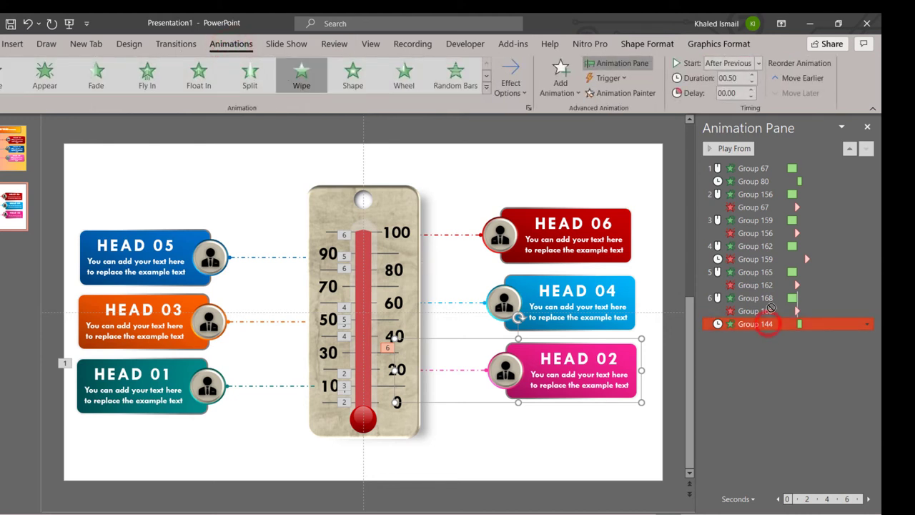
pyautogui.moveTo(771, 307); pyautogui.dragTo(761, 204)
pyautogui.moveTo(757, 204); pyautogui.dragTo(756, 204)
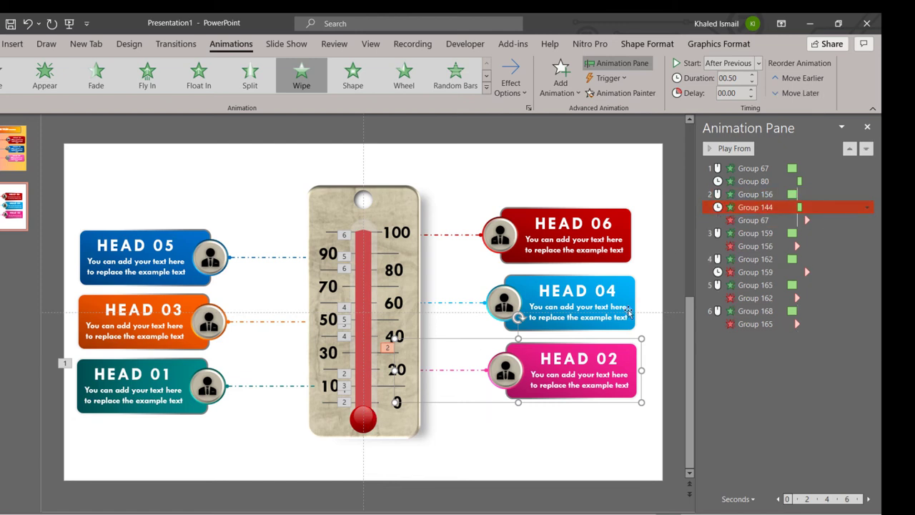
pyautogui.click(188, 359)
pyautogui.click(561, 93)
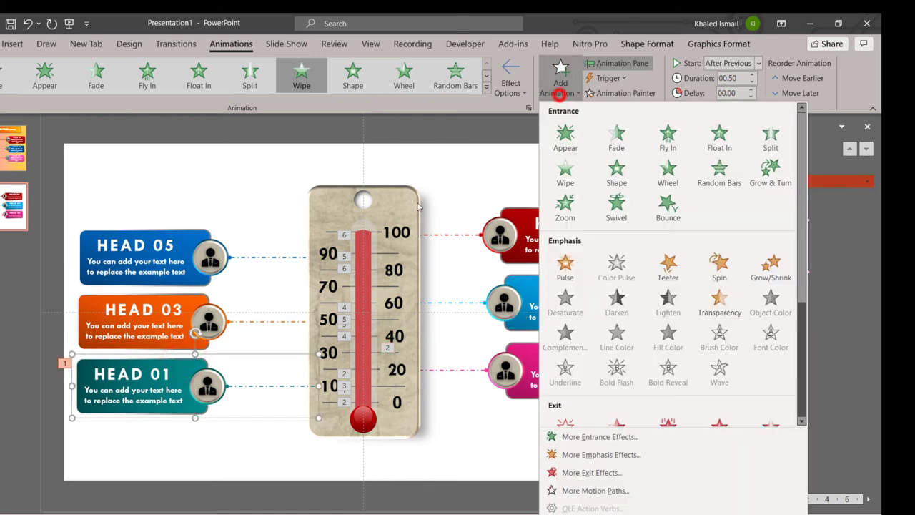
# - Paint the label animation onto HEAD 03 and HEAD 04, moving each into sequence
pyautogui.click(504, 129)
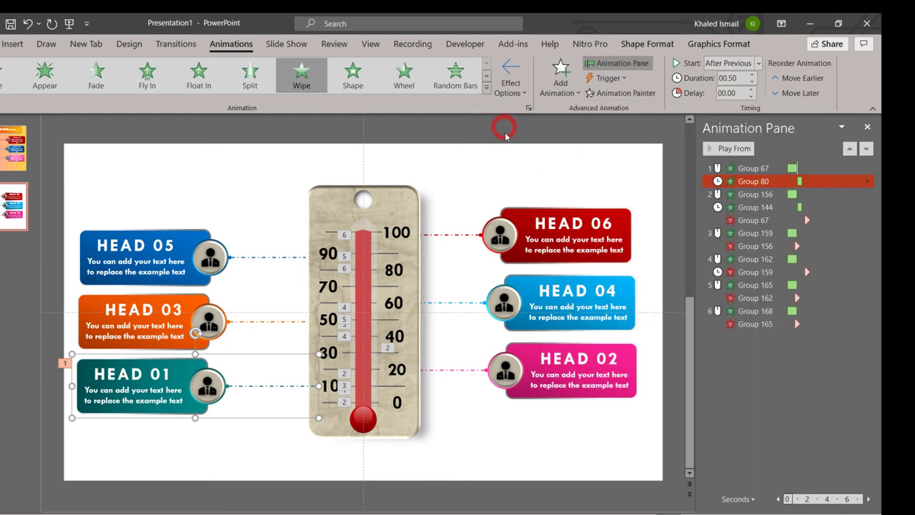
pyautogui.click(617, 92)
pyautogui.click(138, 301)
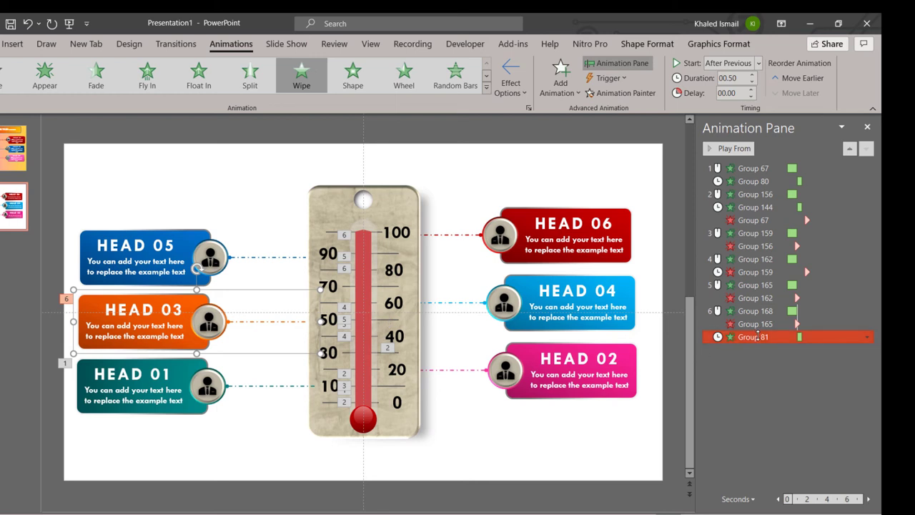
pyautogui.moveTo(756, 335); pyautogui.dragTo(751, 243)
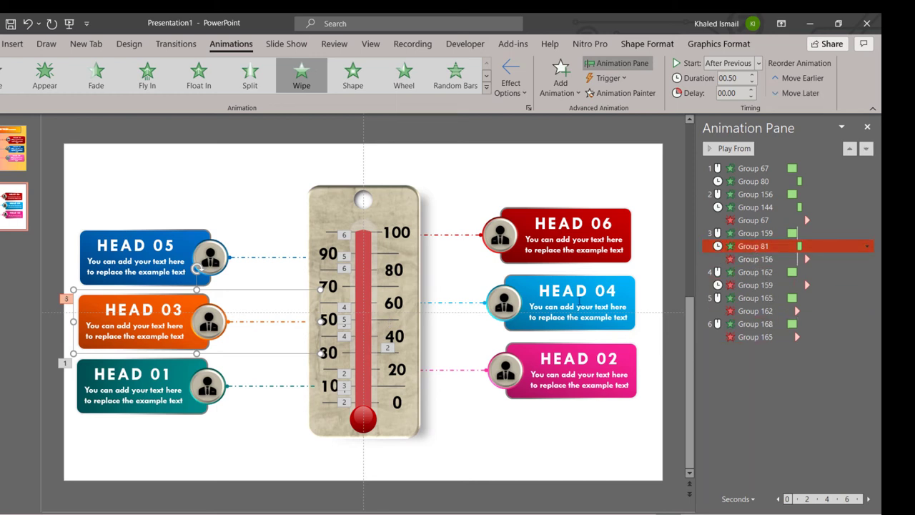
pyautogui.click(572, 344)
pyautogui.click(615, 95)
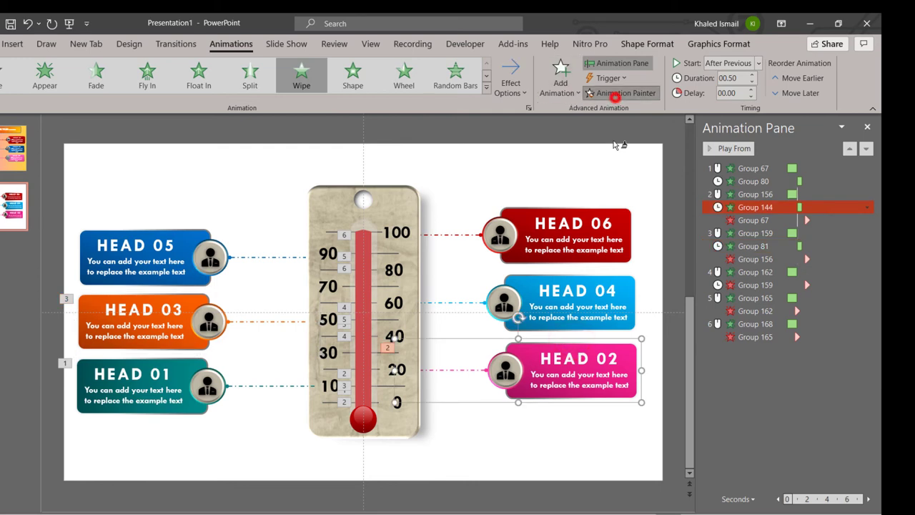
pyautogui.click(606, 278)
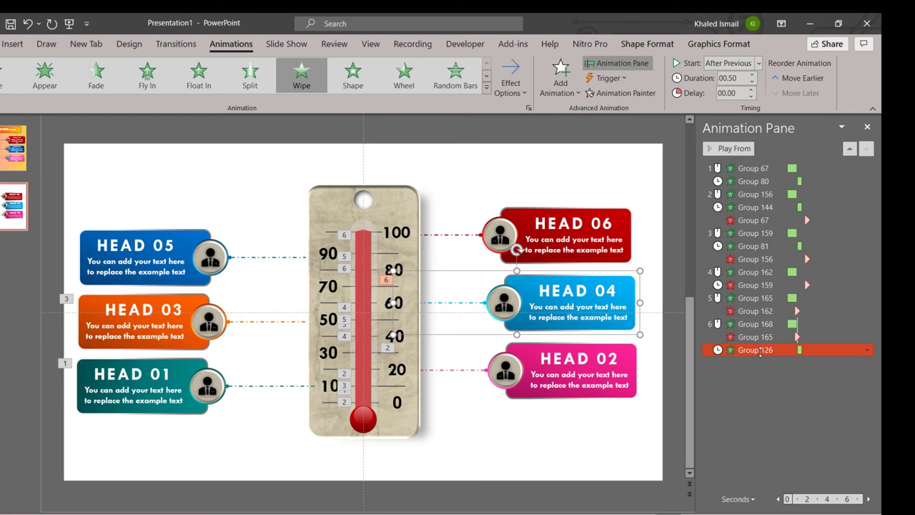
pyautogui.moveTo(760, 352); pyautogui.dragTo(755, 285)
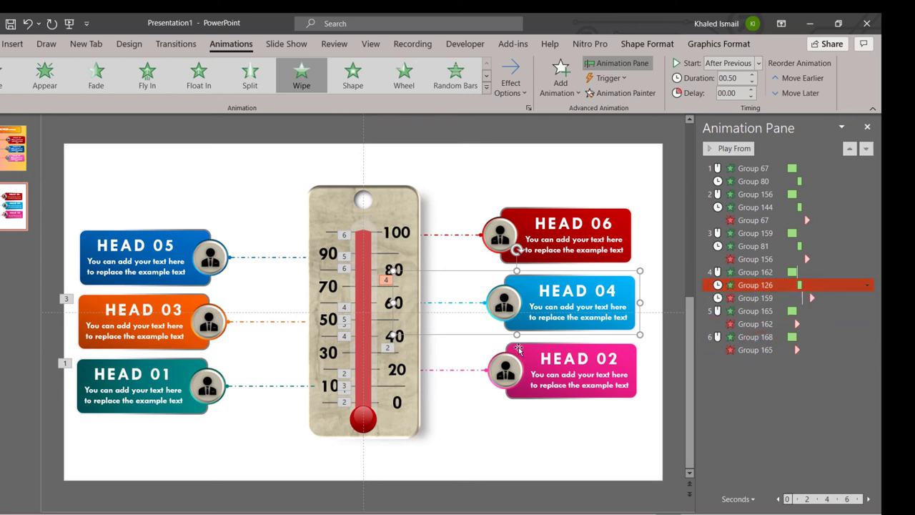
# - Paint the label animation onto HEAD 05 and HEAD 06, placing HEAD 05 at step 5
pyautogui.click(200, 299)
pyautogui.click(621, 93)
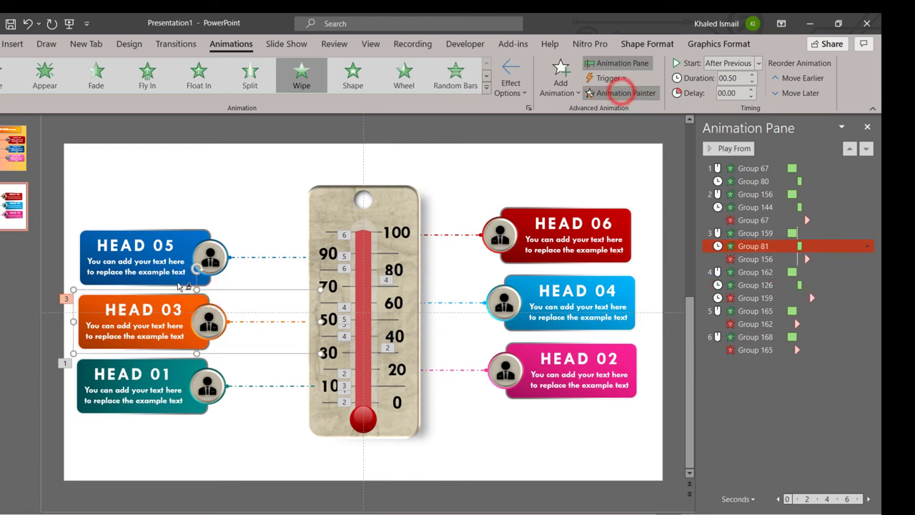
pyautogui.click(180, 242)
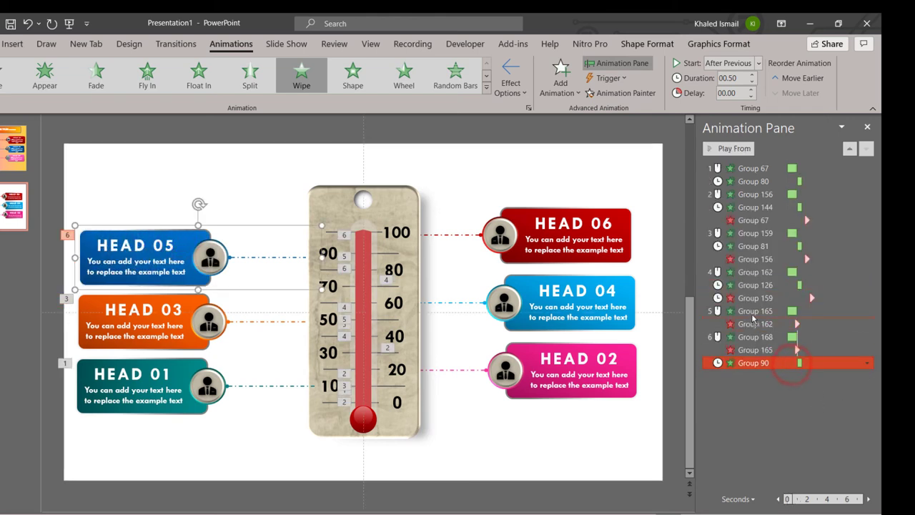
pyautogui.moveTo(753, 323); pyautogui.dragTo(753, 320)
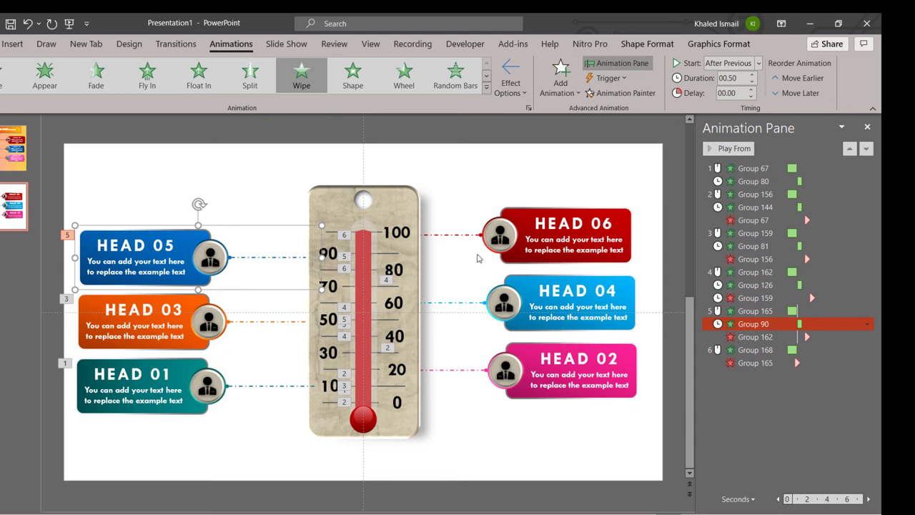
pyautogui.click(611, 278)
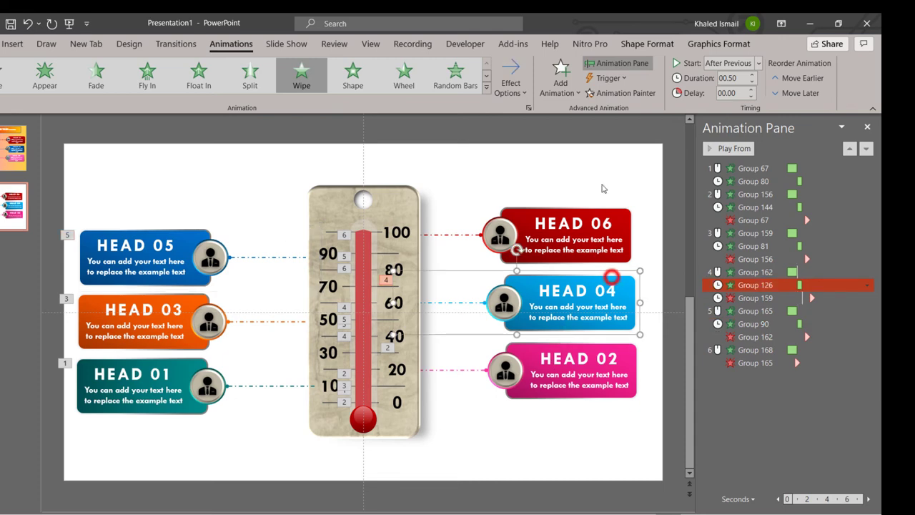
pyautogui.click(635, 93)
pyautogui.click(613, 213)
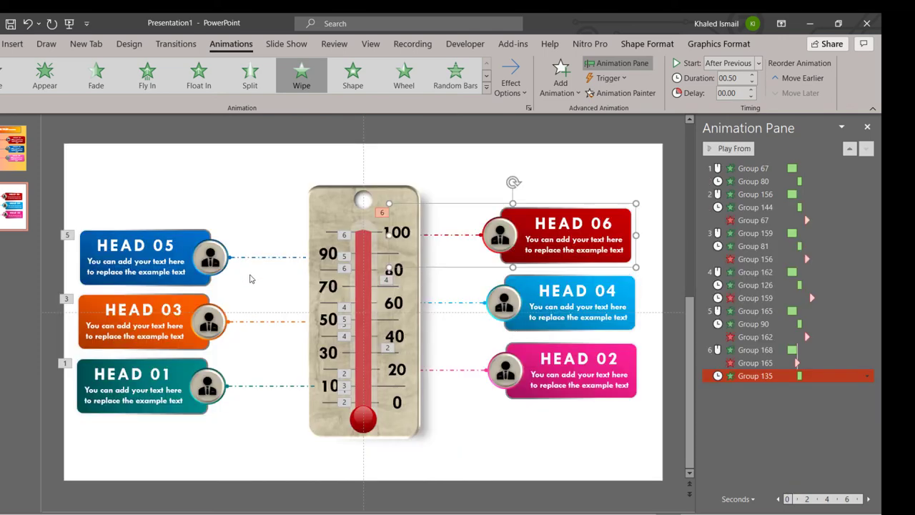
pyautogui.click(472, 461)
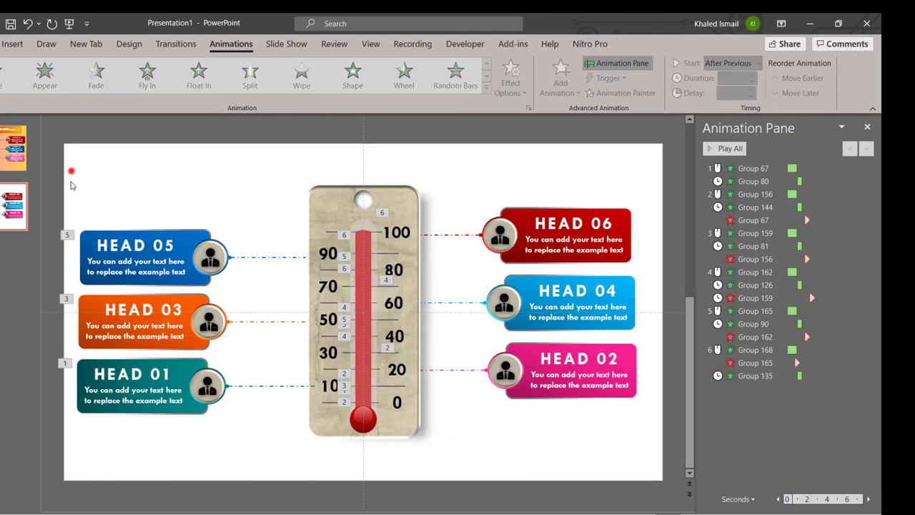
# - Select every object on the slide and nudge the whole infographic slightly down
pyautogui.moveTo(71, 171); pyautogui.dragTo(675, 475)
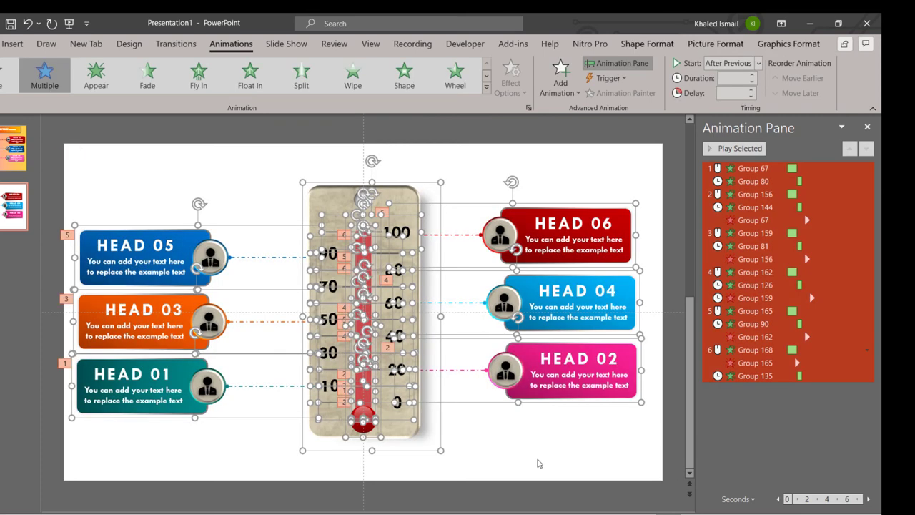
pyautogui.moveTo(432, 455); pyautogui.dragTo(432, 469)
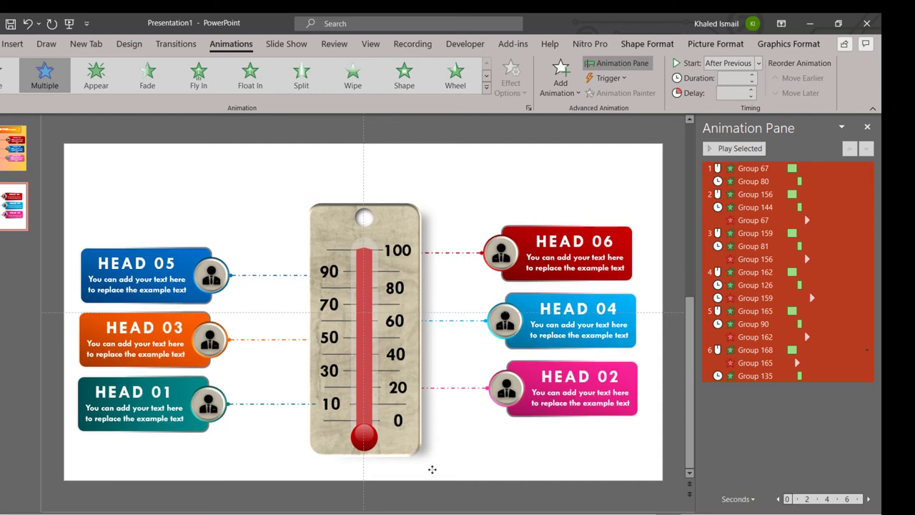
pyautogui.moveTo(432, 468); pyautogui.dragTo(432, 477)
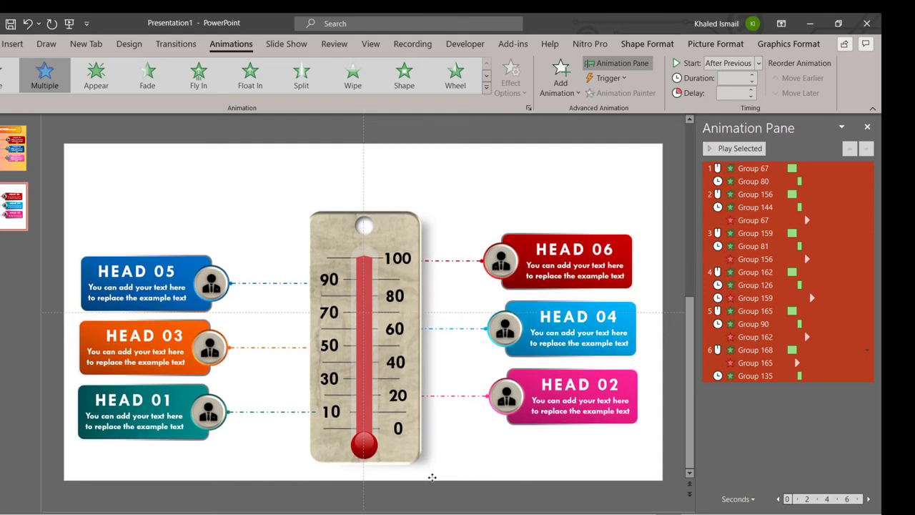
pyautogui.click(498, 456)
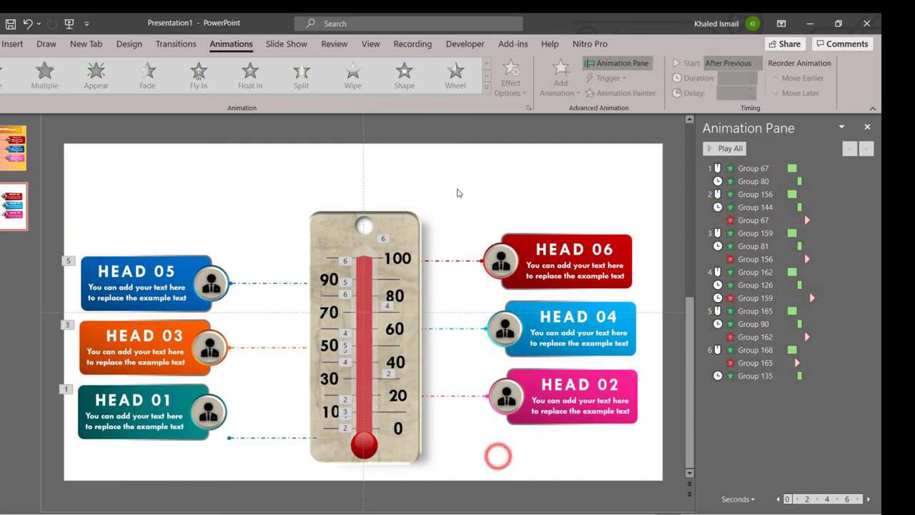
pyautogui.click(528, 172)
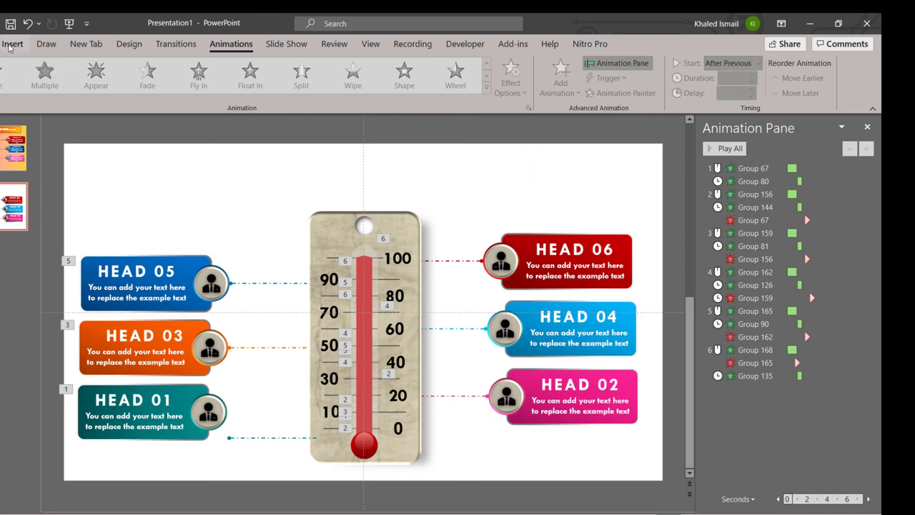
# - Draw a wide rounded rectangle across the top of the slide
pyautogui.click(11, 43)
pyautogui.click(146, 100)
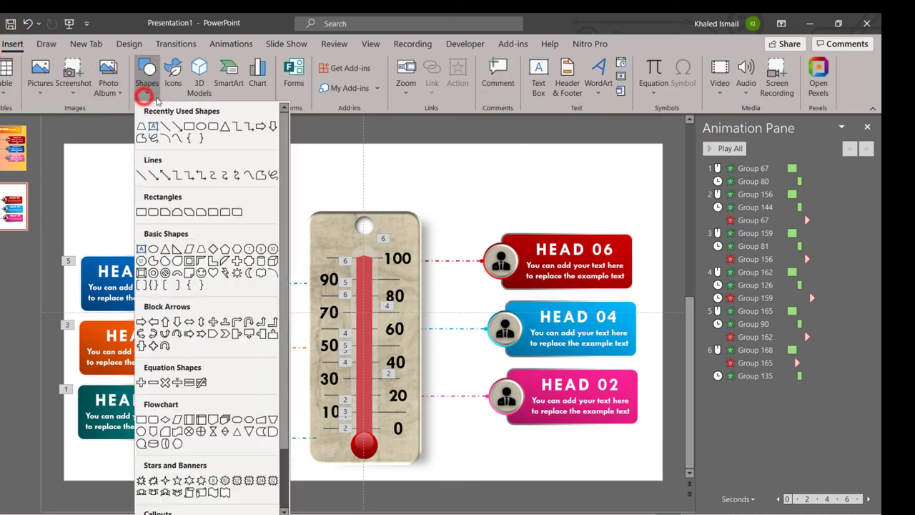
pyautogui.click(210, 128)
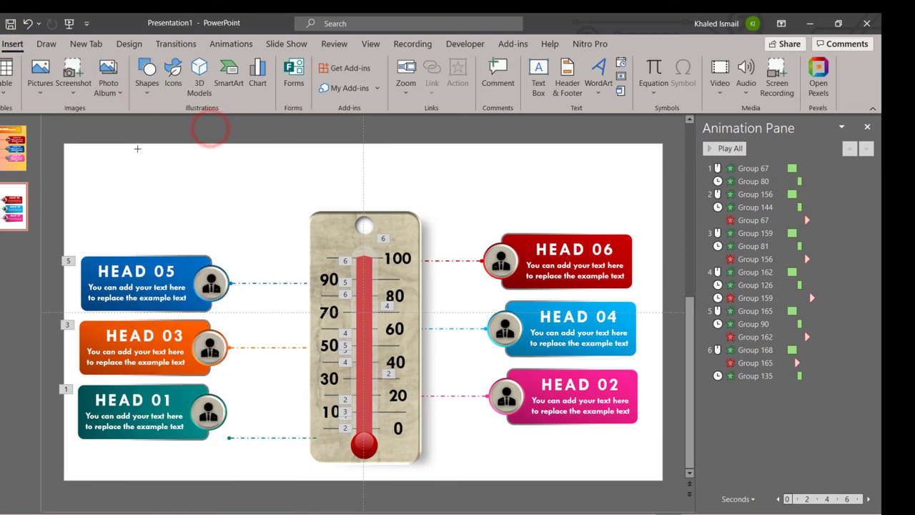
pyautogui.moveTo(138, 149); pyautogui.dragTo(625, 198)
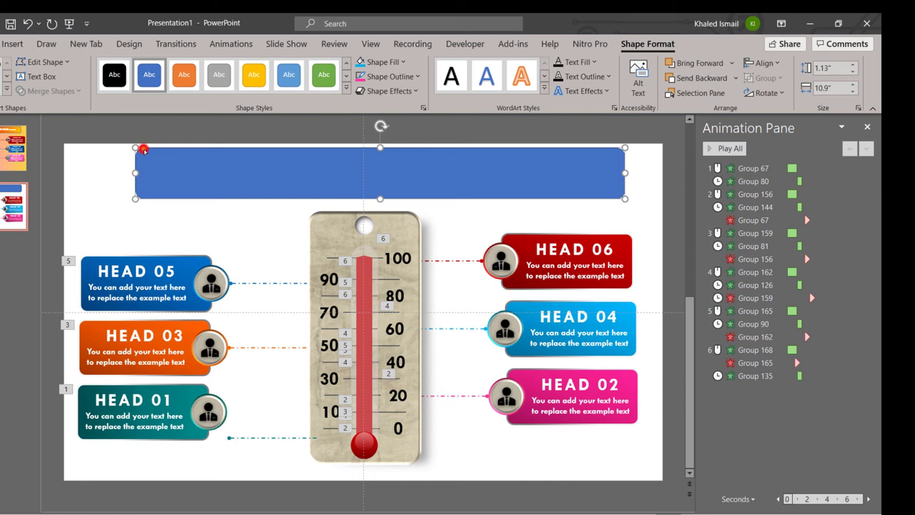
# - Give the rectangle a grey 2¼ pt outline
pyautogui.click(394, 77)
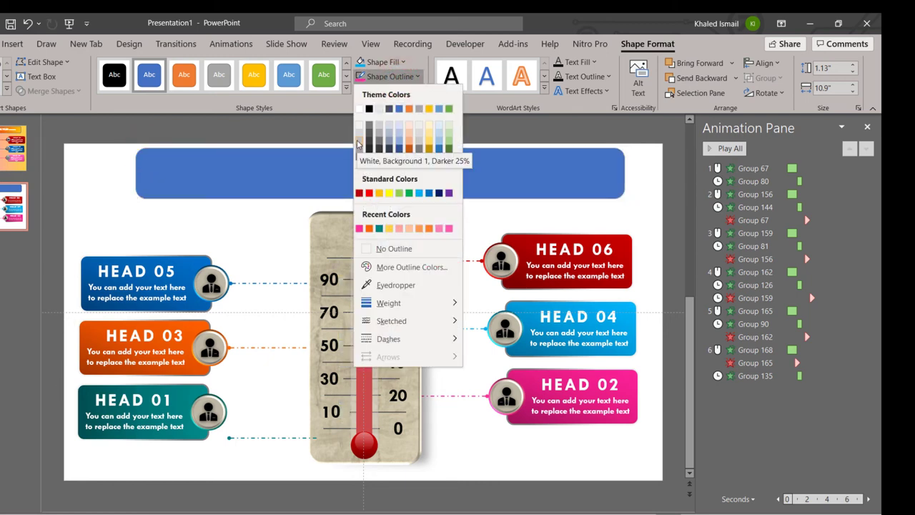
pyautogui.click(358, 143)
pyautogui.click(391, 76)
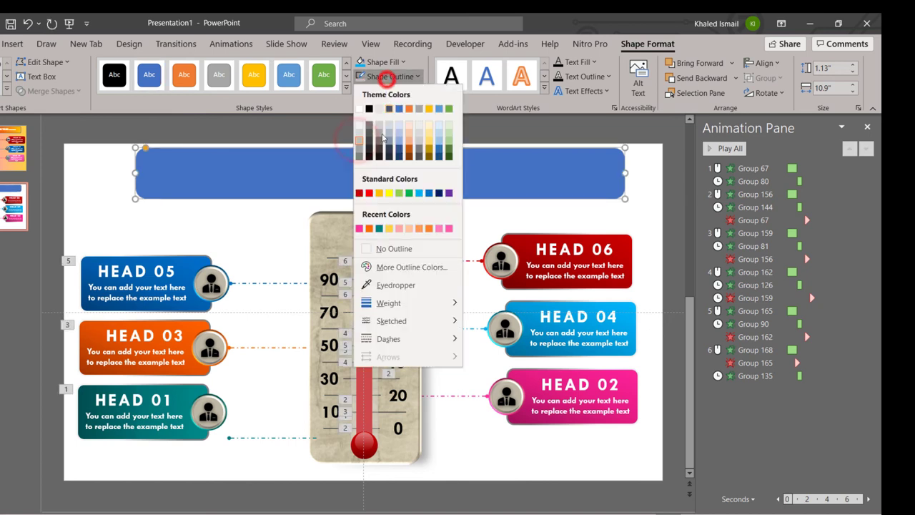
pyautogui.moveTo(394, 303)
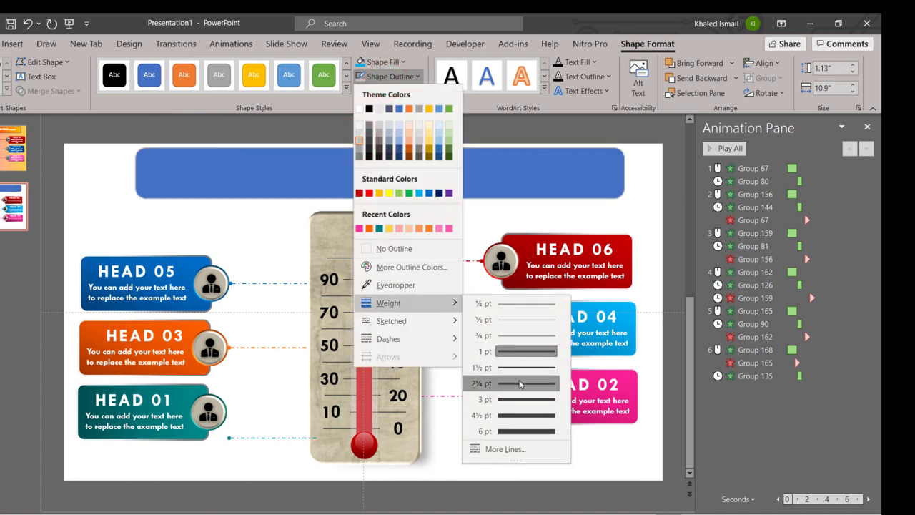
pyautogui.click(520, 384)
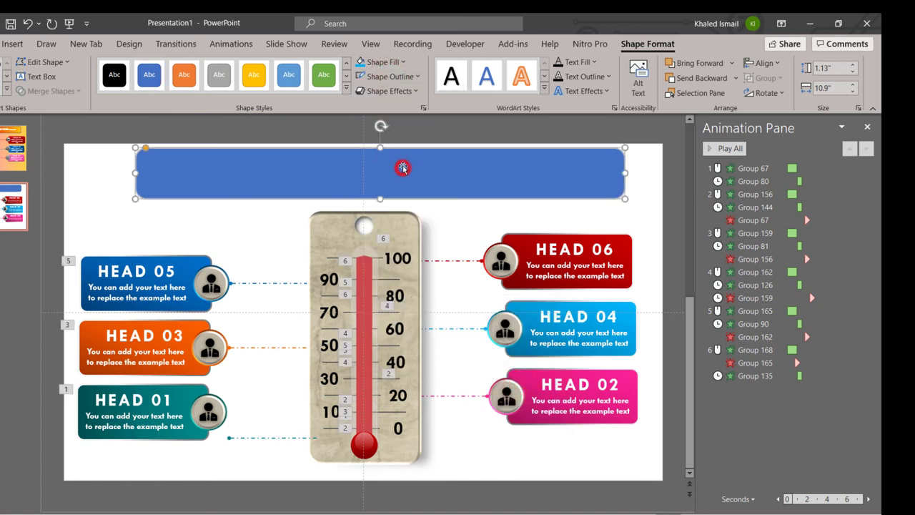
# - Fill the rectangle with grey
pyautogui.click(384, 66)
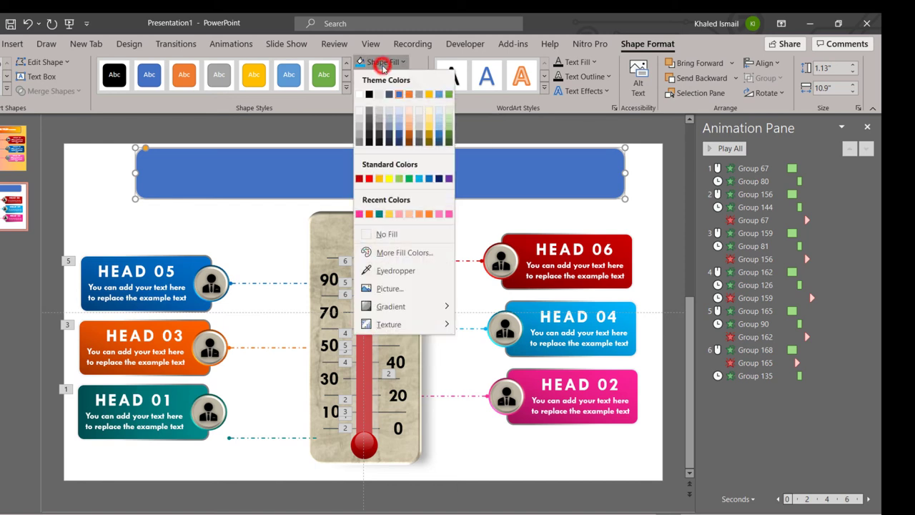
pyautogui.click(360, 128)
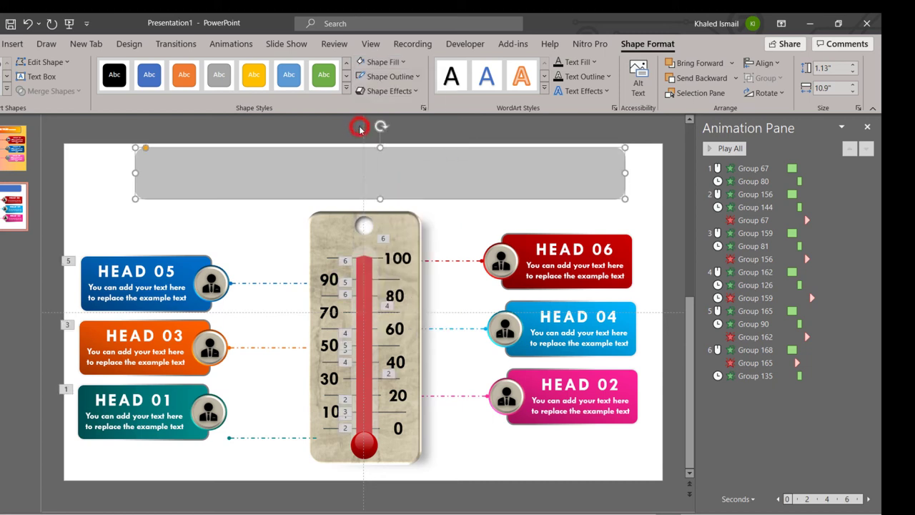
pyautogui.click(389, 76)
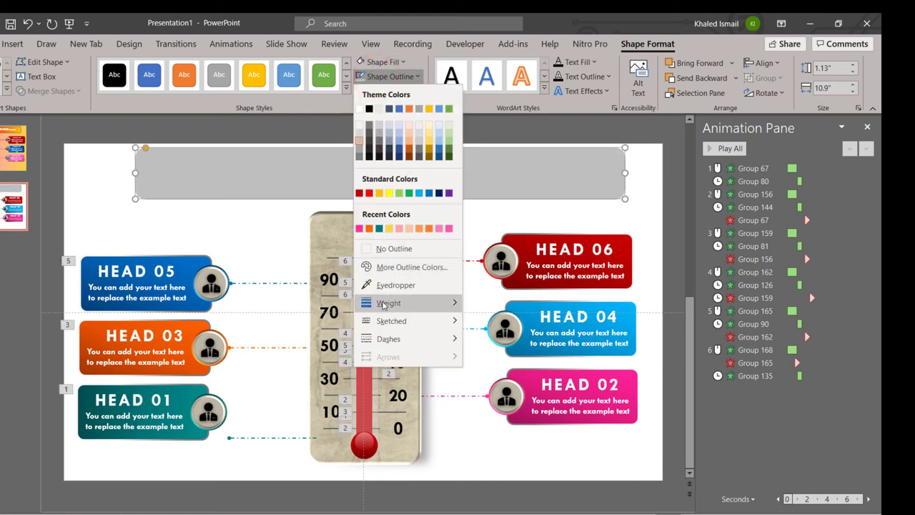
pyautogui.moveTo(391, 305)
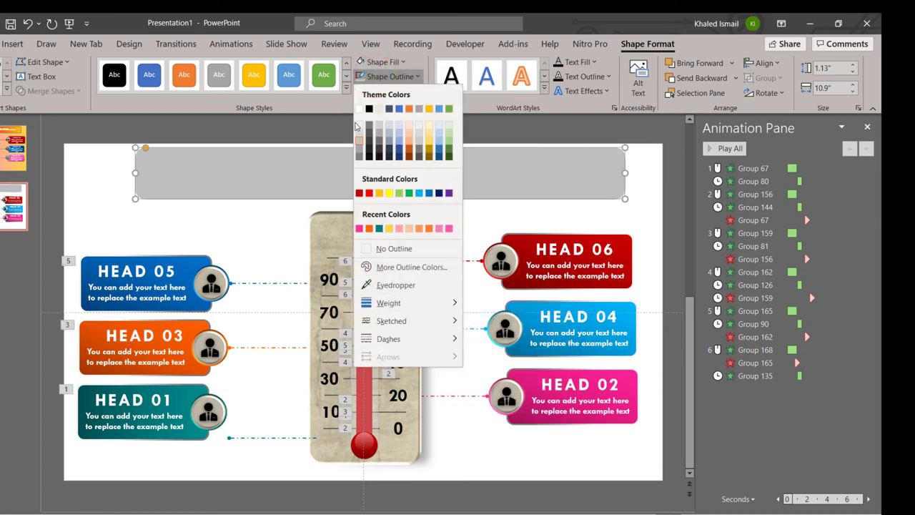
pyautogui.click(323, 159)
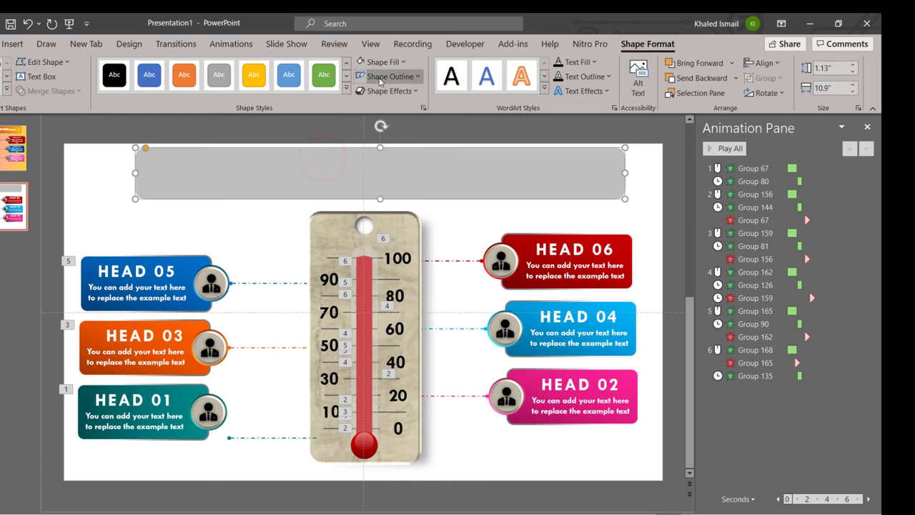
# - Make the outline very light grey, apply a theme fill colour, and close the Animation Pane
pyautogui.click(379, 77)
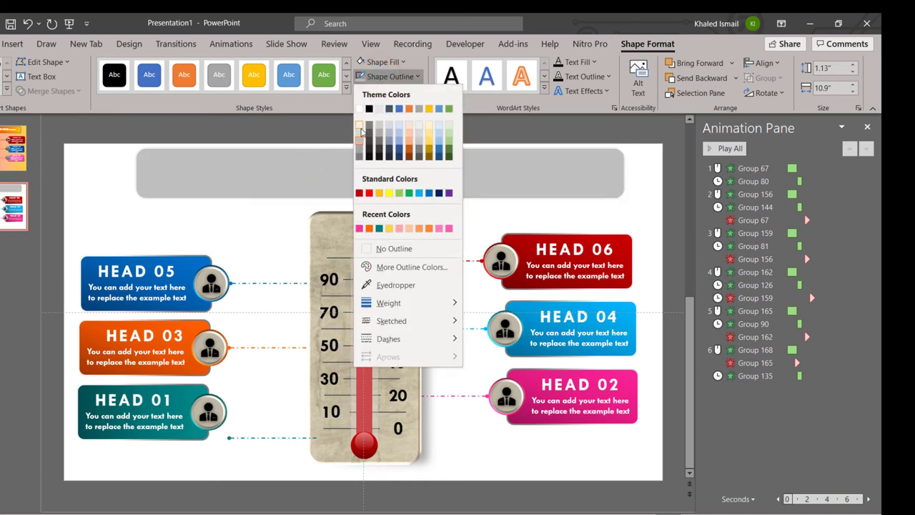
pyautogui.click(360, 128)
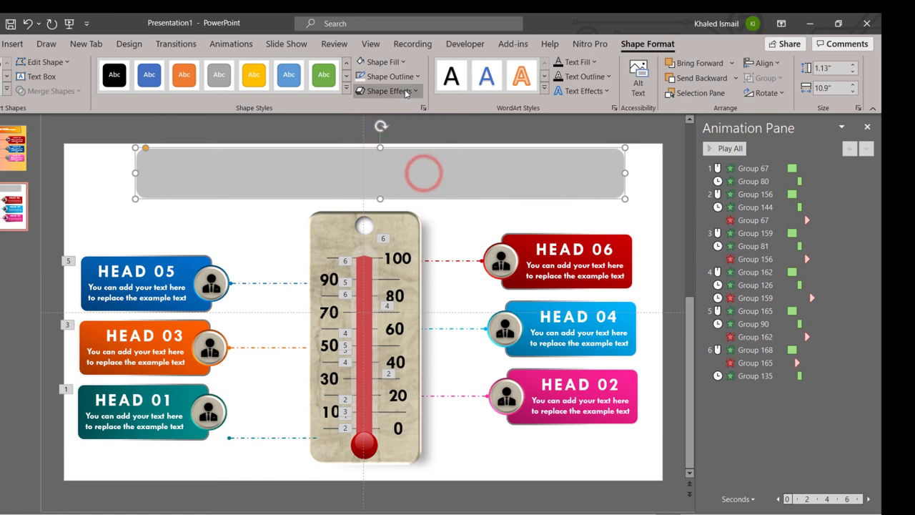
pyautogui.click(380, 61)
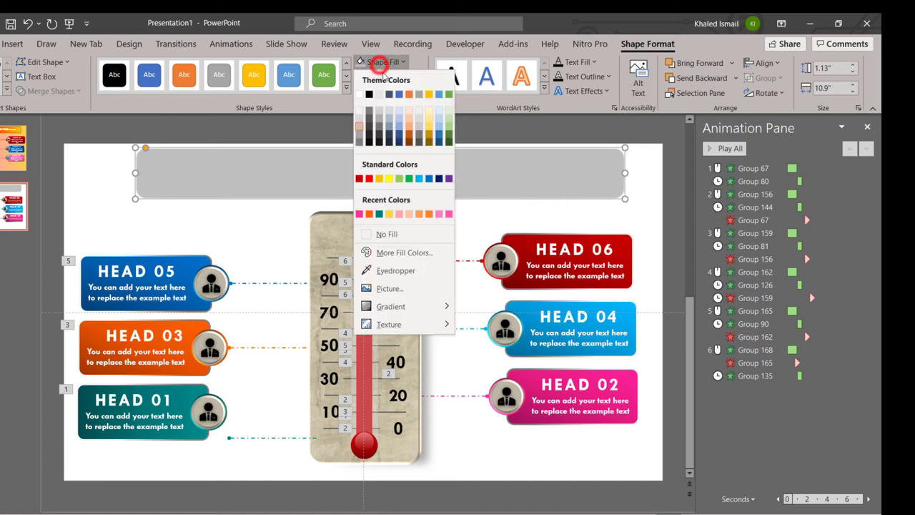
pyautogui.click(360, 128)
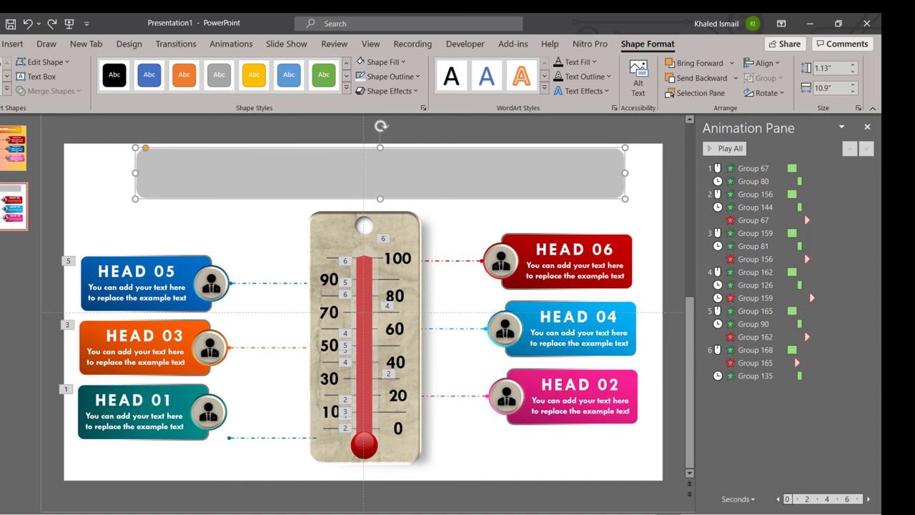
pyautogui.click(868, 128)
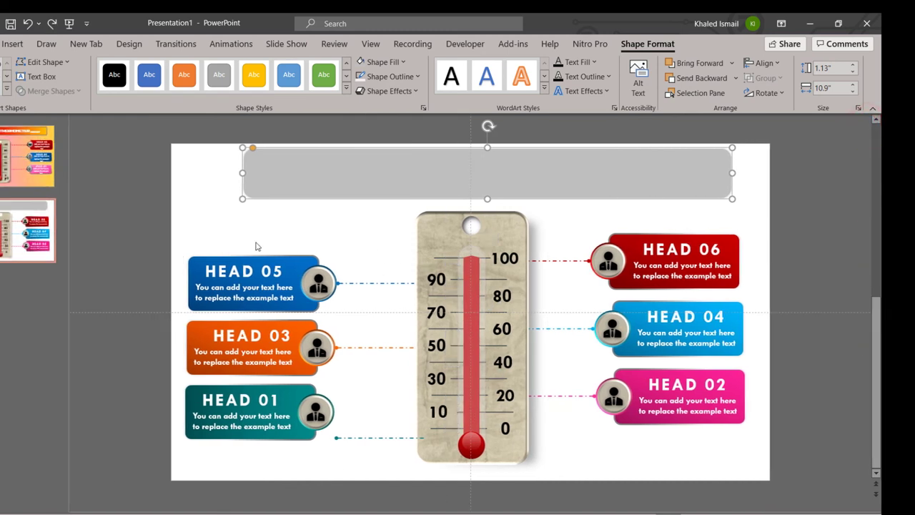
# - Switch the title bar's fill to a gradient in Format Shape and make the right stop orange
pyautogui.click(198, 210)
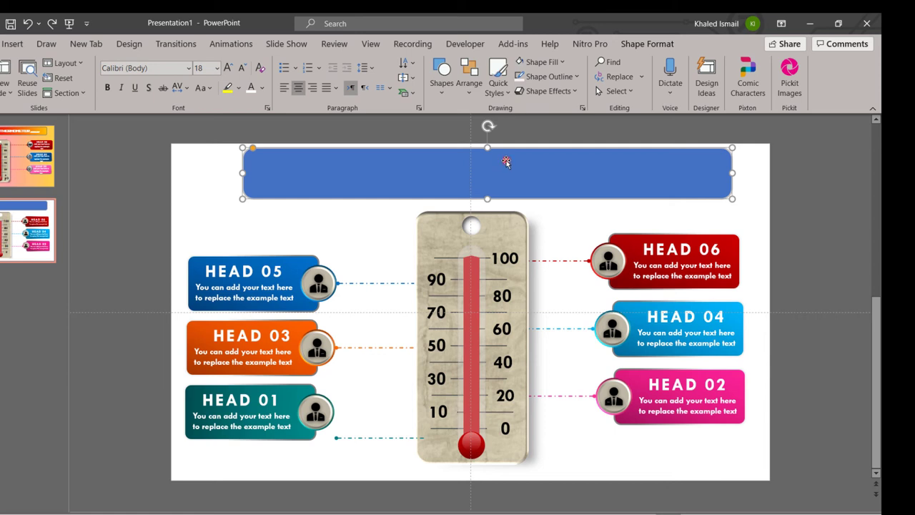
pyautogui.click(506, 161)
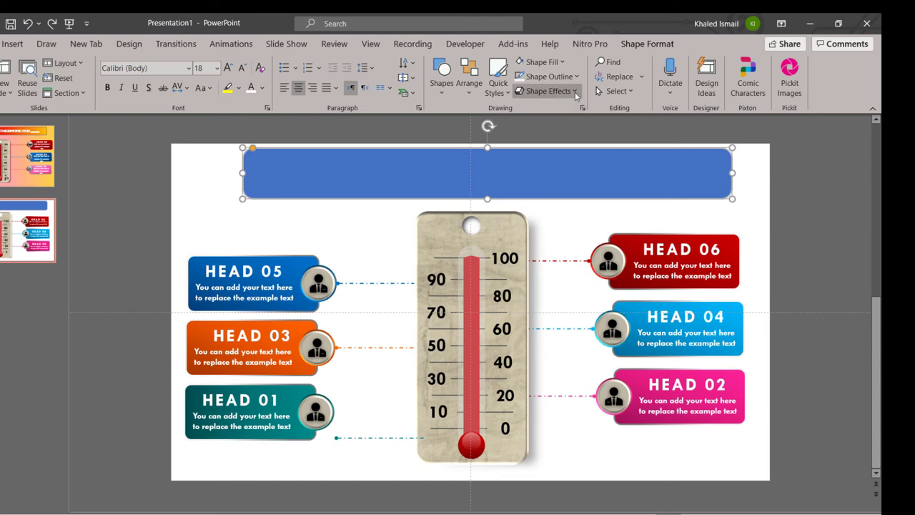
pyautogui.click(583, 110)
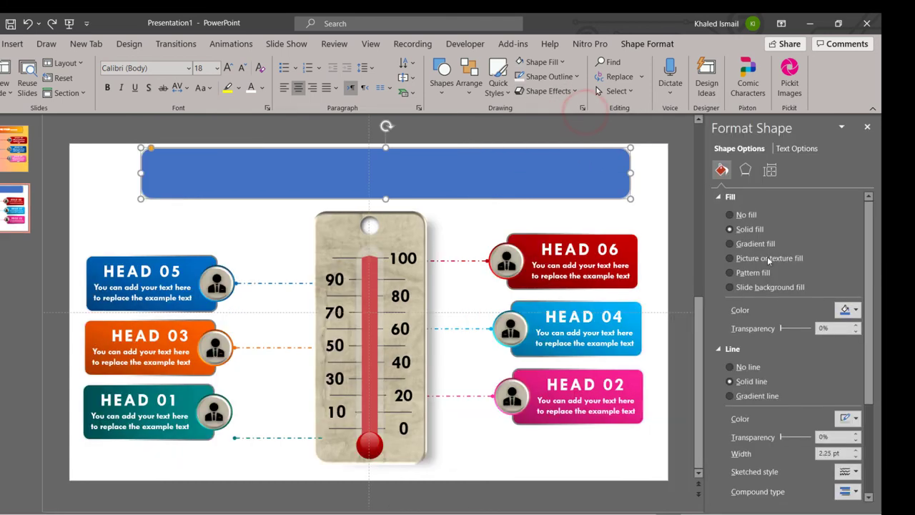
pyautogui.click(755, 244)
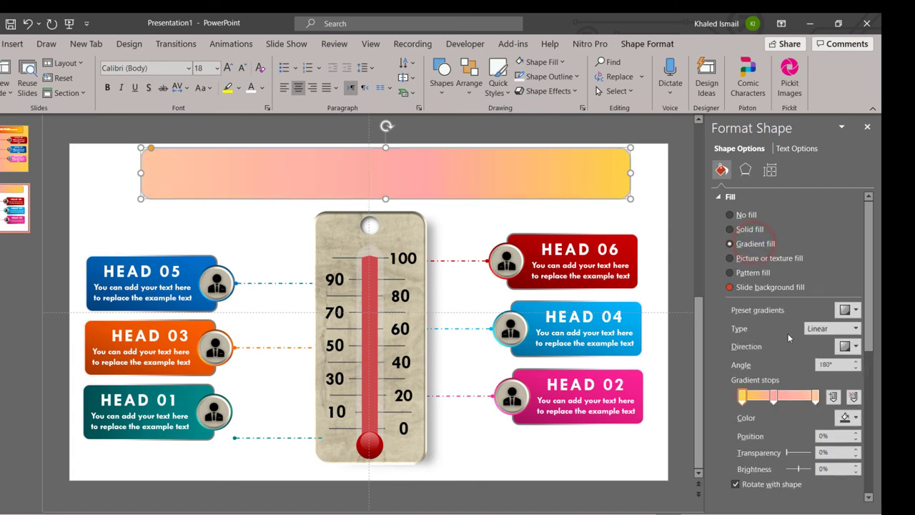
pyautogui.click(817, 397)
pyautogui.click(851, 418)
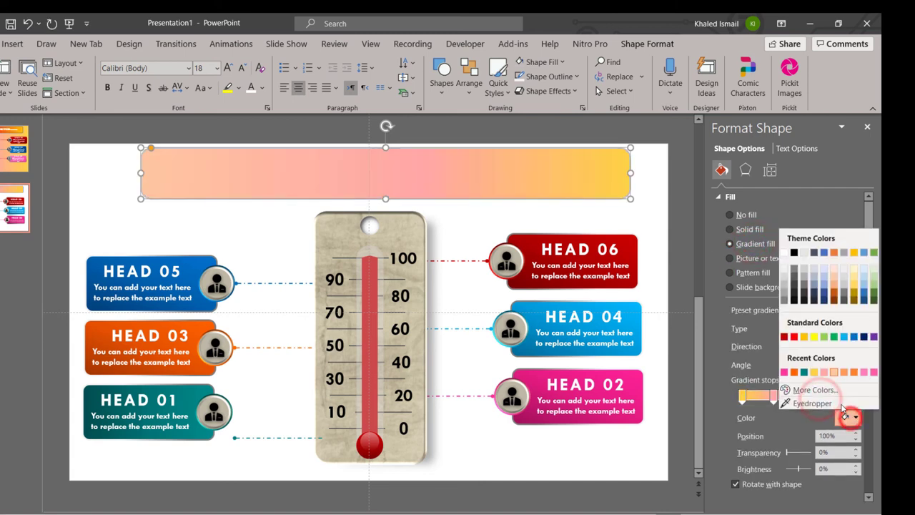
pyautogui.click(855, 373)
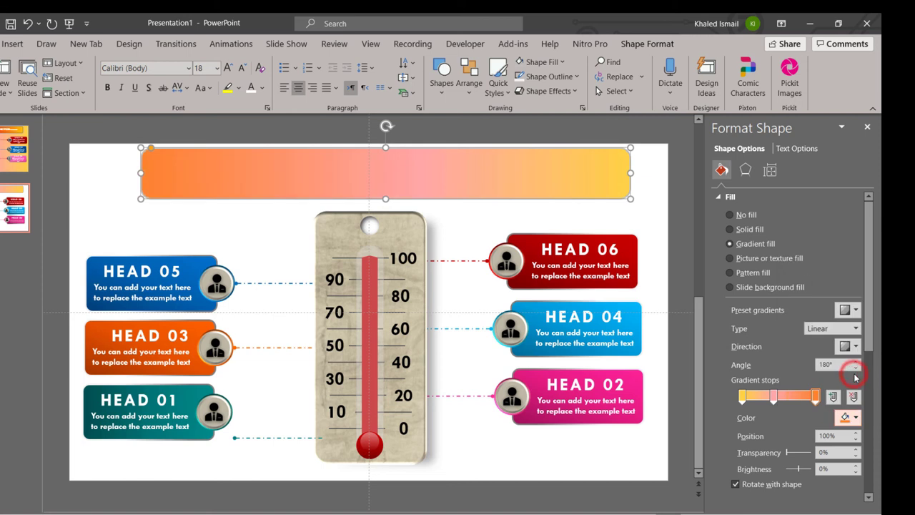
# - Make the middle gradient stop dark red and the left stop orange
pyautogui.click(773, 398)
pyautogui.click(851, 418)
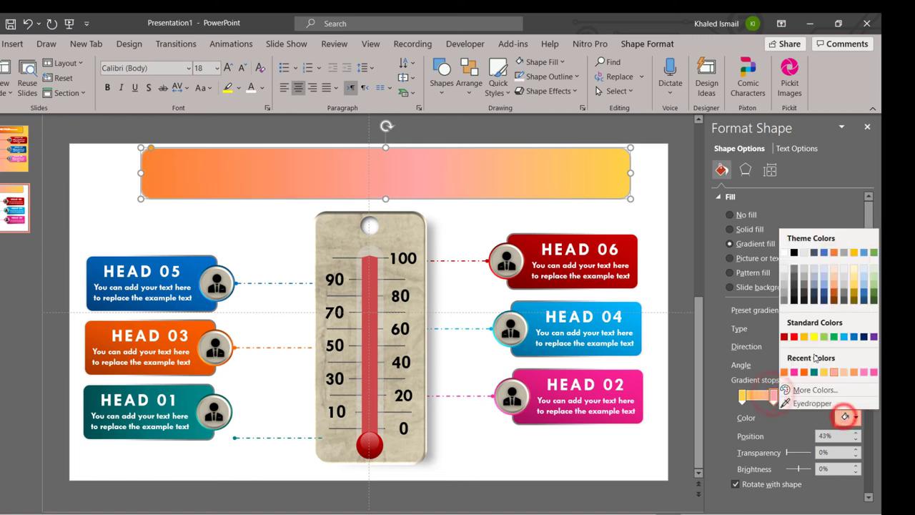
pyautogui.click(783, 340)
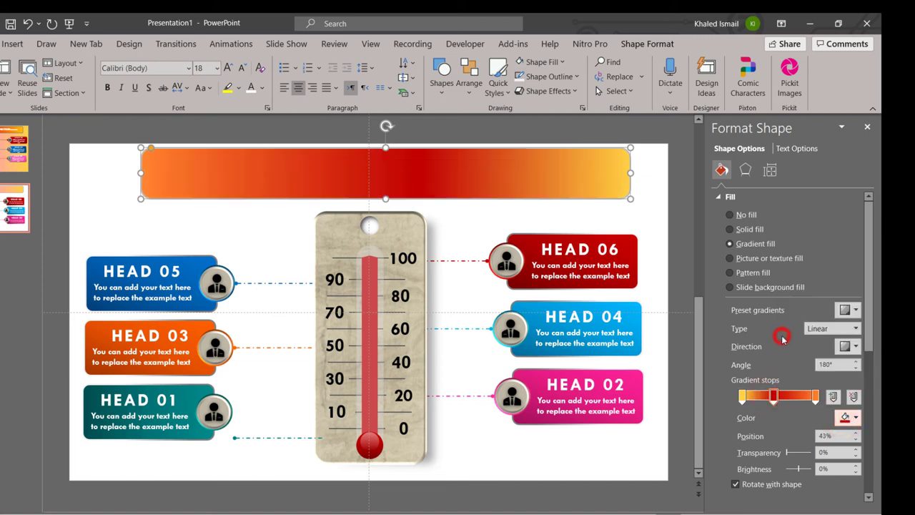
pyautogui.click(743, 398)
pyautogui.click(848, 417)
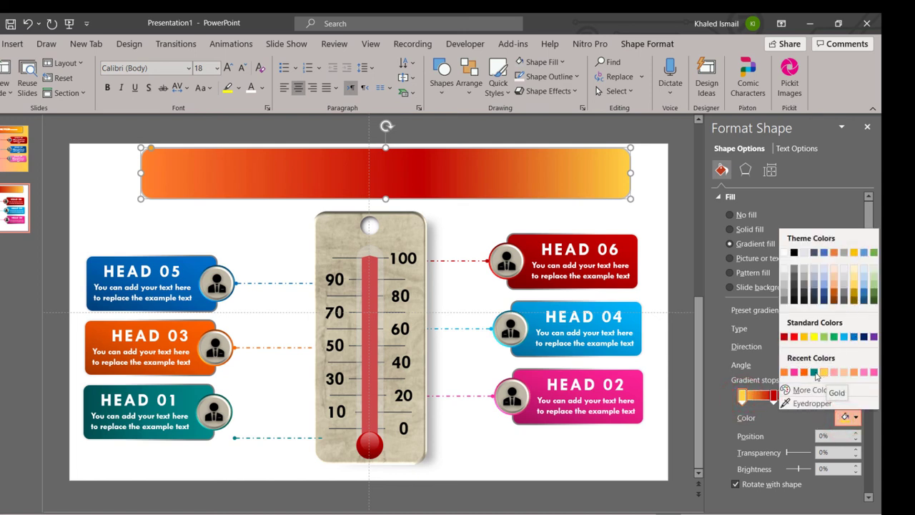
pyautogui.click(785, 372)
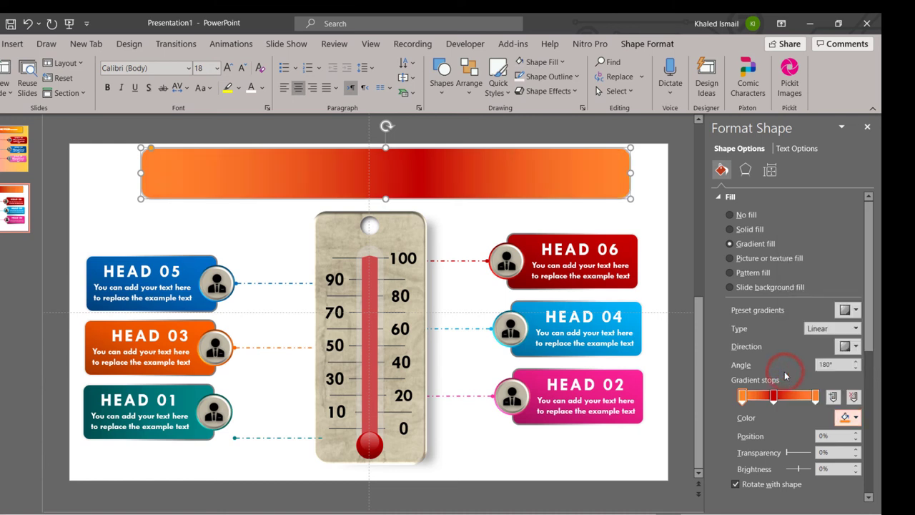
# - Move the middle stop to about 44%, brighten it to standard red, and make the left end light peach
pyautogui.moveTo(774, 398); pyautogui.dragTo(775, 399)
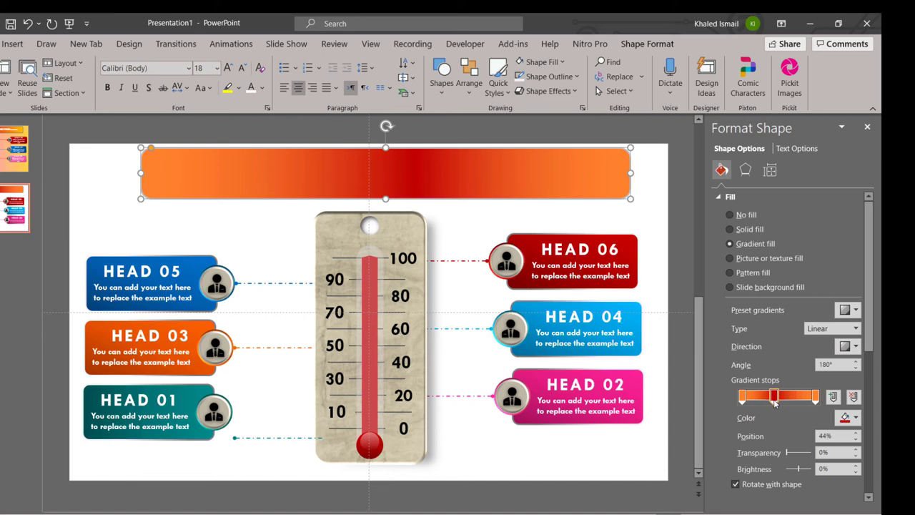
pyautogui.click(846, 417)
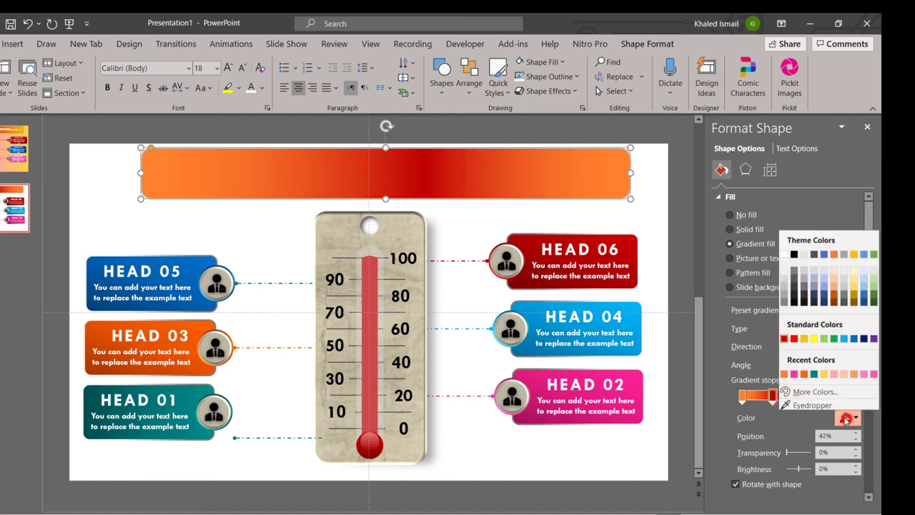
pyautogui.click(792, 335)
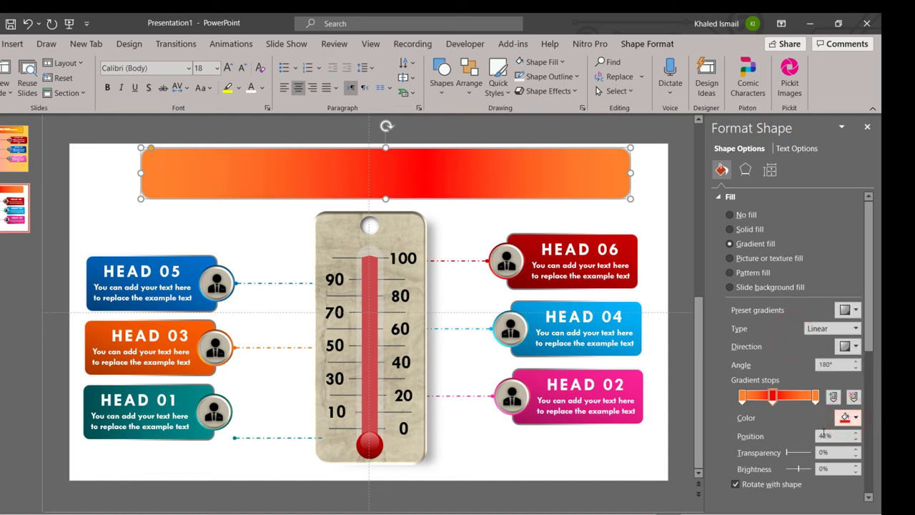
pyautogui.click(743, 397)
pyautogui.click(846, 418)
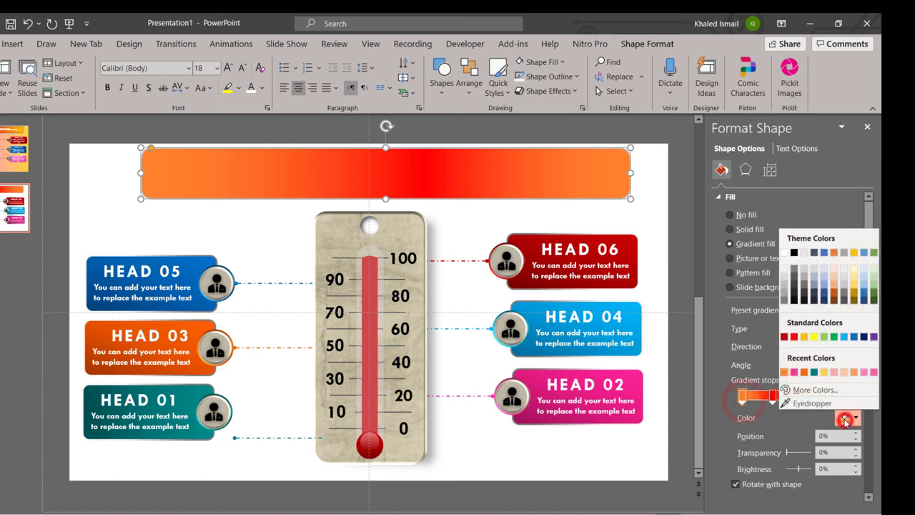
pyautogui.click(854, 373)
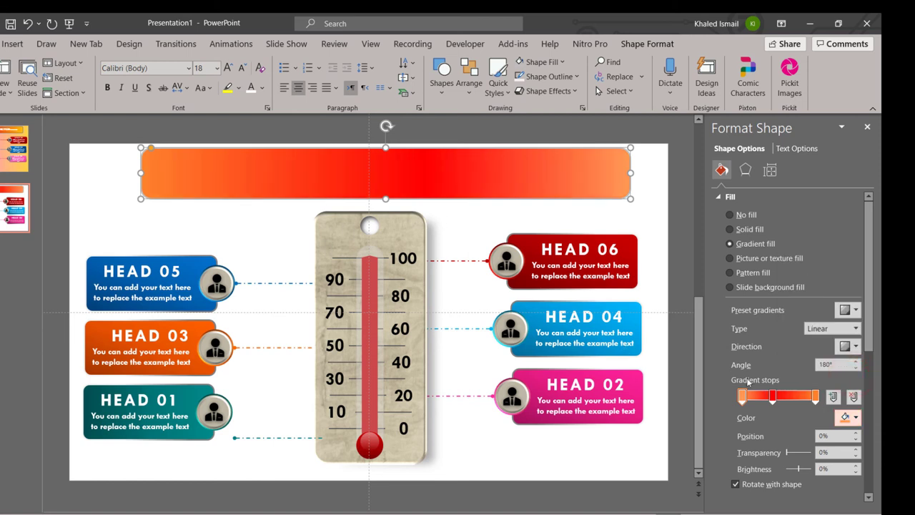
pyautogui.moveTo(773, 397)
pyautogui.mouseDown()
pyautogui.moveTo(785, 398)
pyautogui.moveTo(771, 400)
pyautogui.mouseUp()
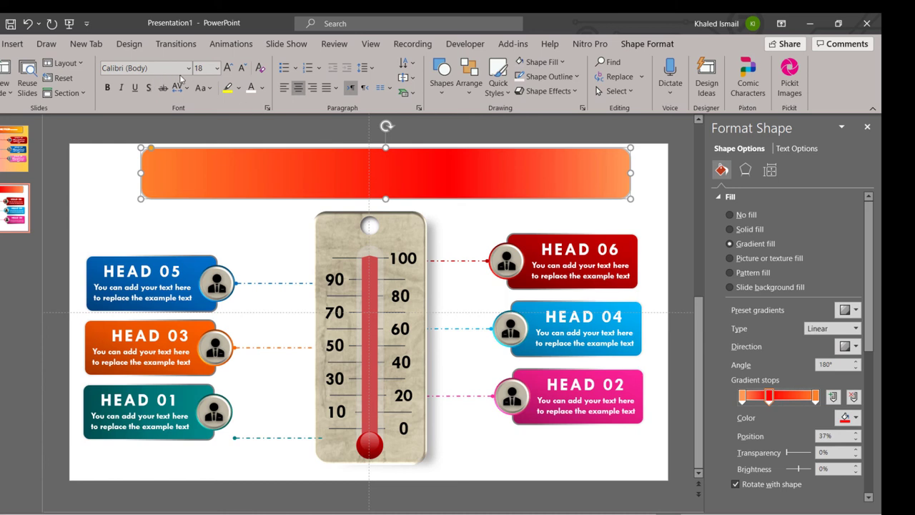
pyautogui.click(12, 44)
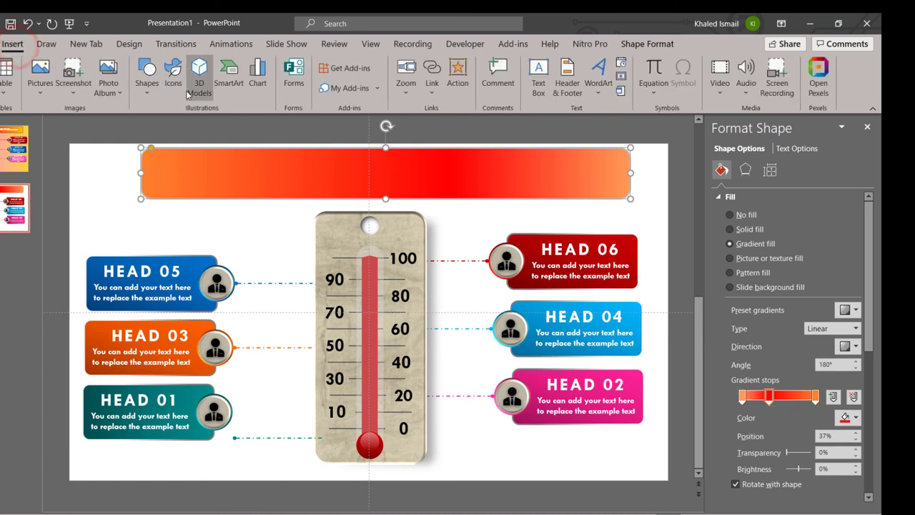
# - Draw a text box across the gradient banner and start typing the title 'Animated'
pyautogui.click(538, 68)
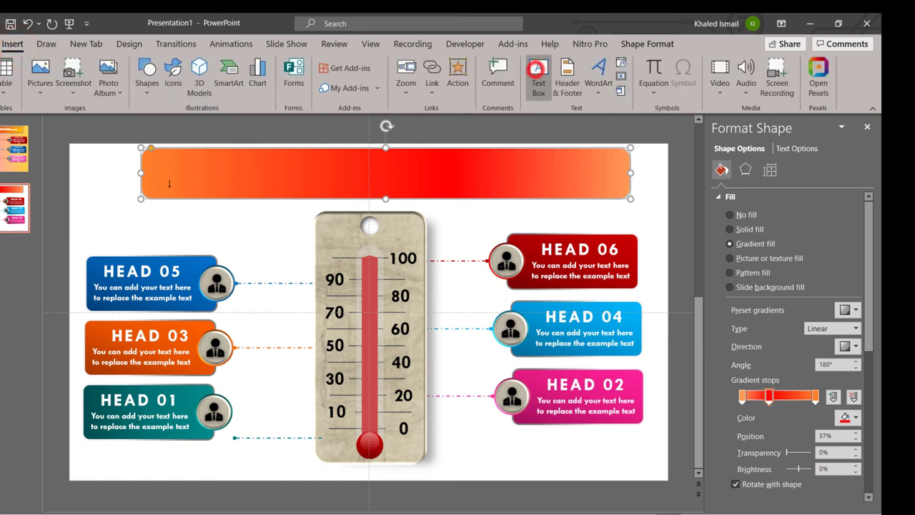
pyautogui.moveTo(156, 157); pyautogui.dragTo(568, 188)
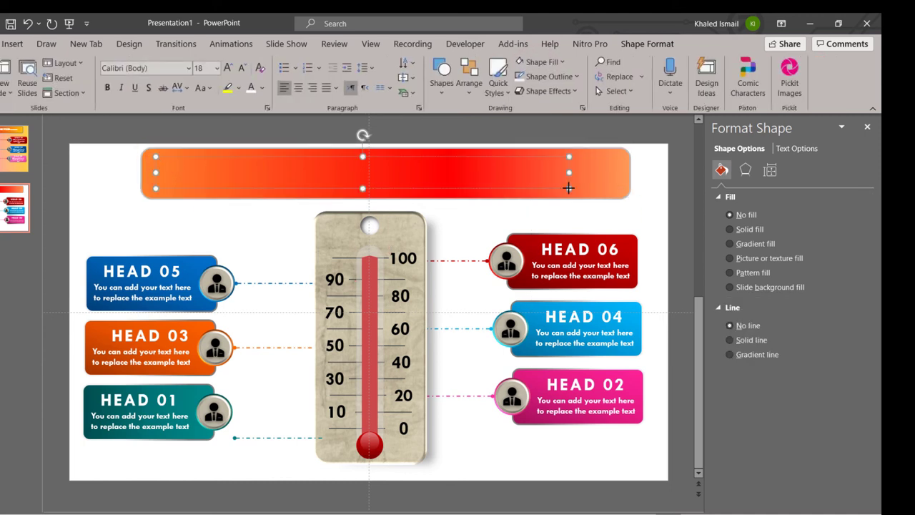
pyautogui.write('An')
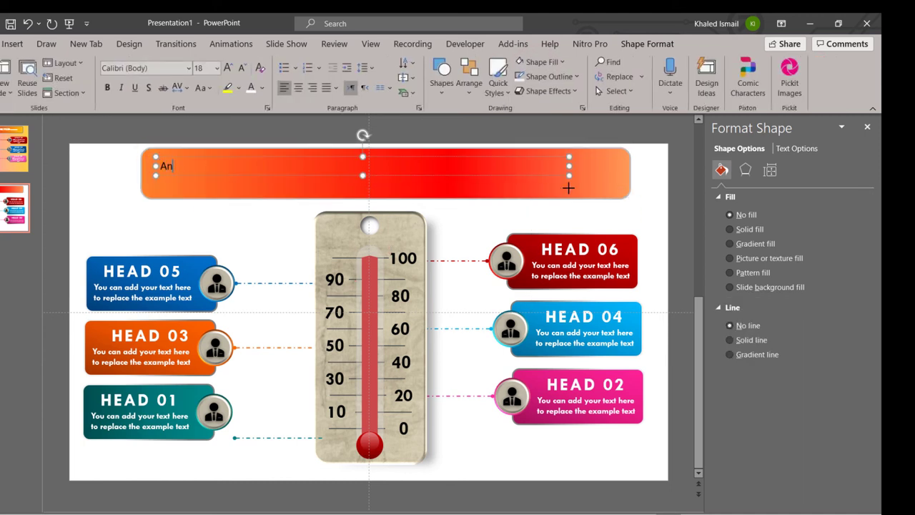
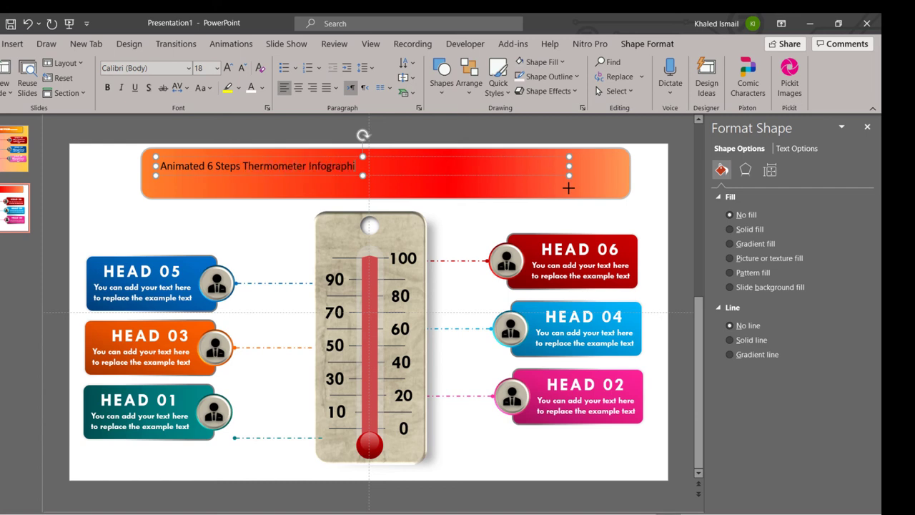
# - Set the slide title's font to Casanova Scotia in white
pyautogui.click(498, 157)
pyautogui.click(155, 67)
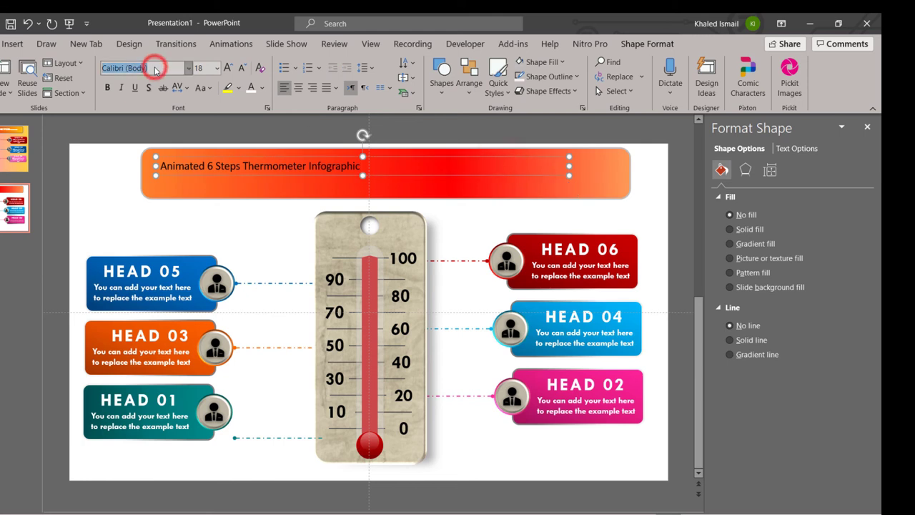
pyautogui.write('Casanova Scotia')
pyautogui.press('Return')
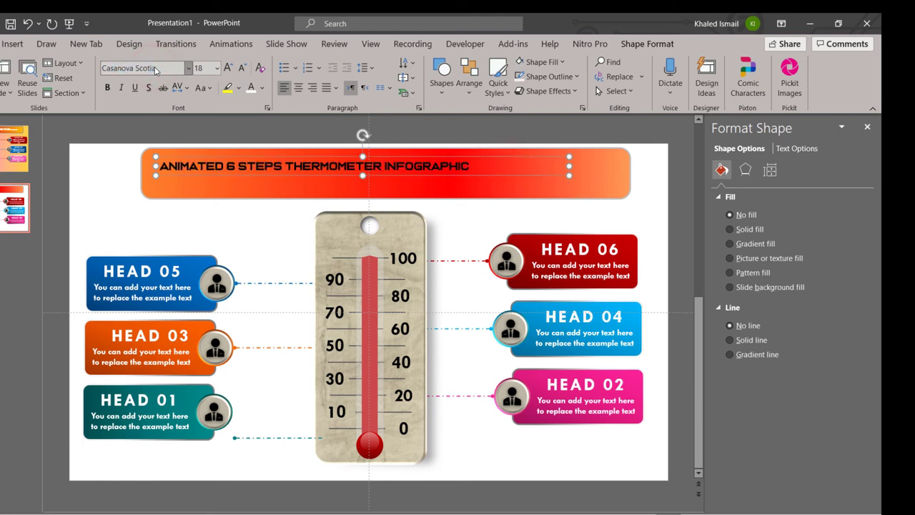
pyautogui.click(252, 87)
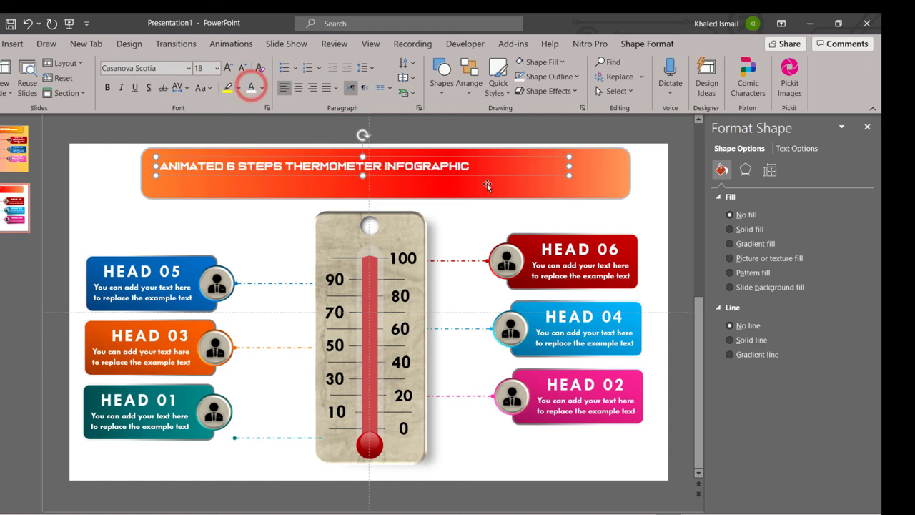
# - Enlarge the title to 28 pt, then widen and reposition its text box inside the bar
pyautogui.moveTo(569, 173); pyautogui.dragTo(624, 174)
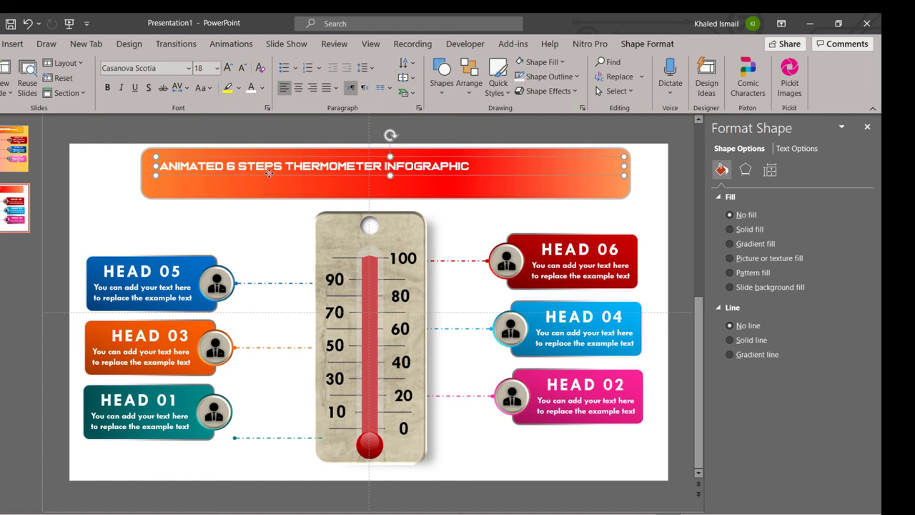
pyautogui.moveTo(270, 173); pyautogui.dragTo(271, 179)
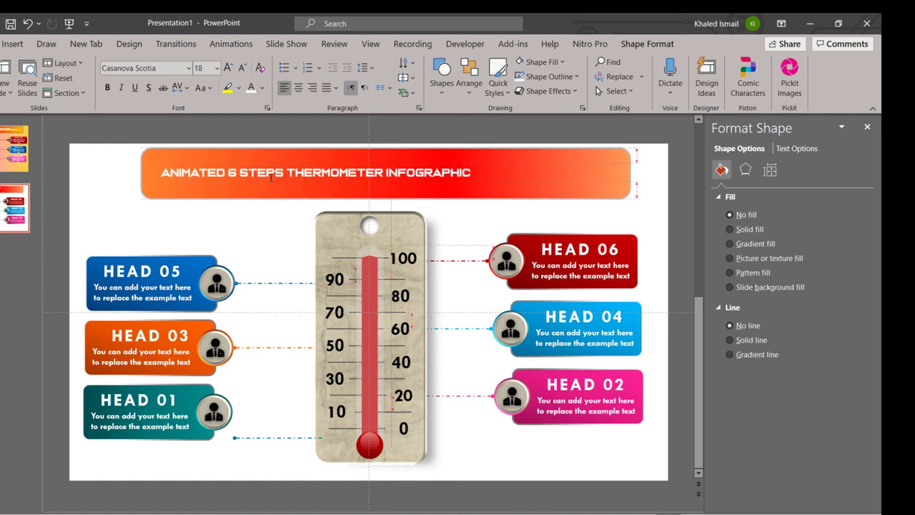
pyautogui.click(228, 67)
pyautogui.click(227, 67)
pyautogui.click(227, 68)
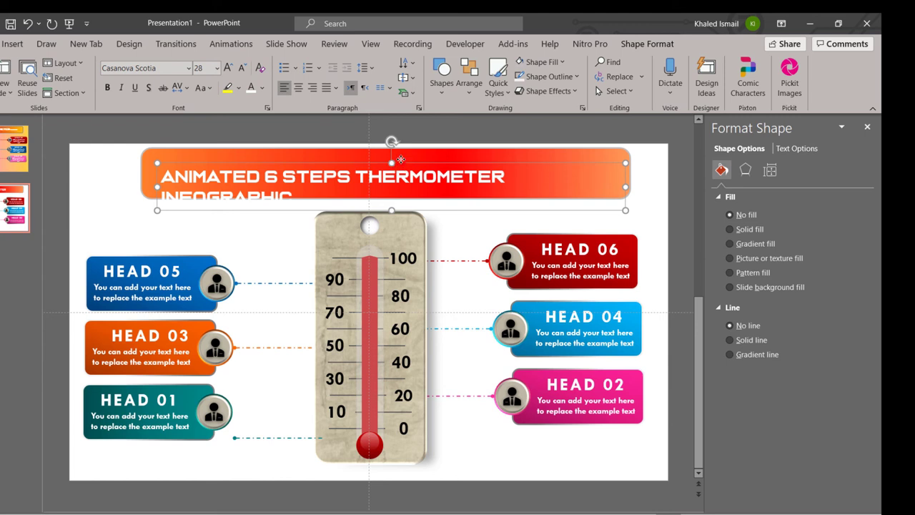
pyautogui.moveTo(401, 159); pyautogui.dragTo(393, 150)
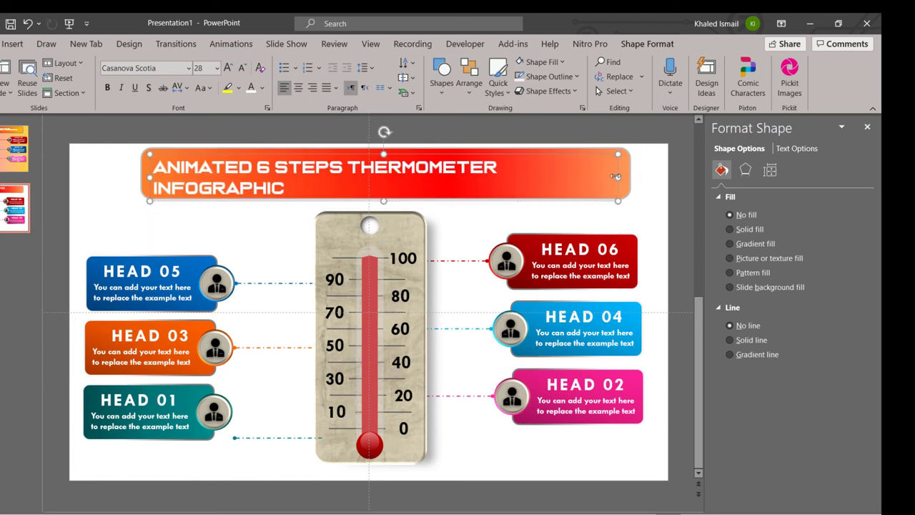
pyautogui.moveTo(615, 176); pyautogui.dragTo(635, 174)
pyautogui.moveTo(526, 157); pyautogui.dragTo(521, 155)
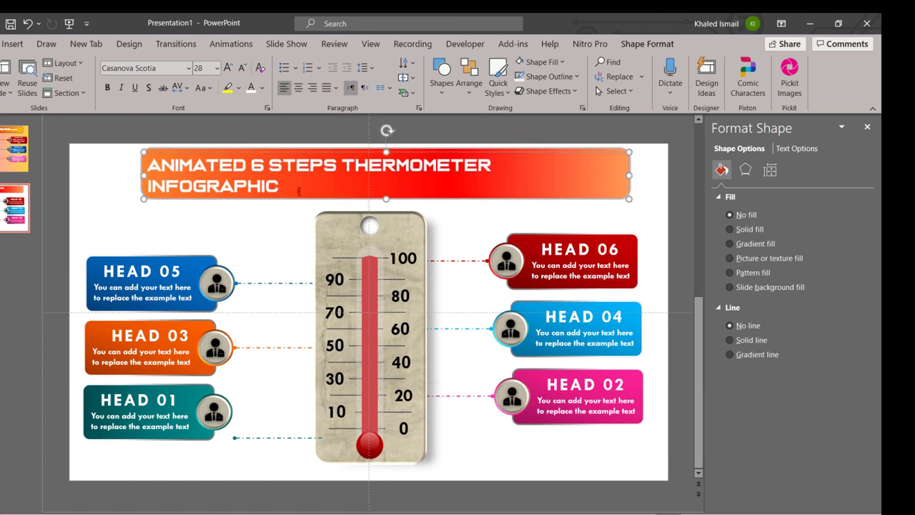
pyautogui.moveTo(296, 188); pyautogui.dragTo(151, 189)
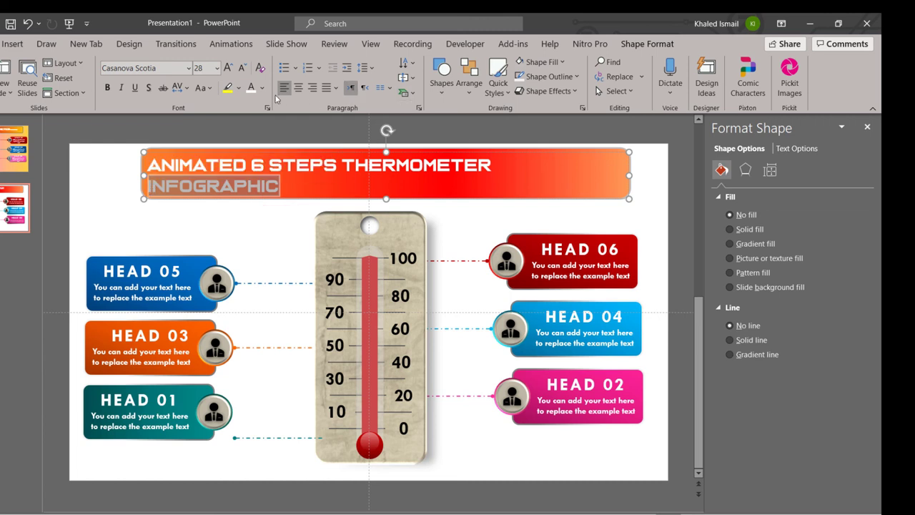
# - Shrink INFOGRAPHIC to 14 pt, underline it, and center the title on one line
pyautogui.click(244, 69)
pyautogui.click(245, 70)
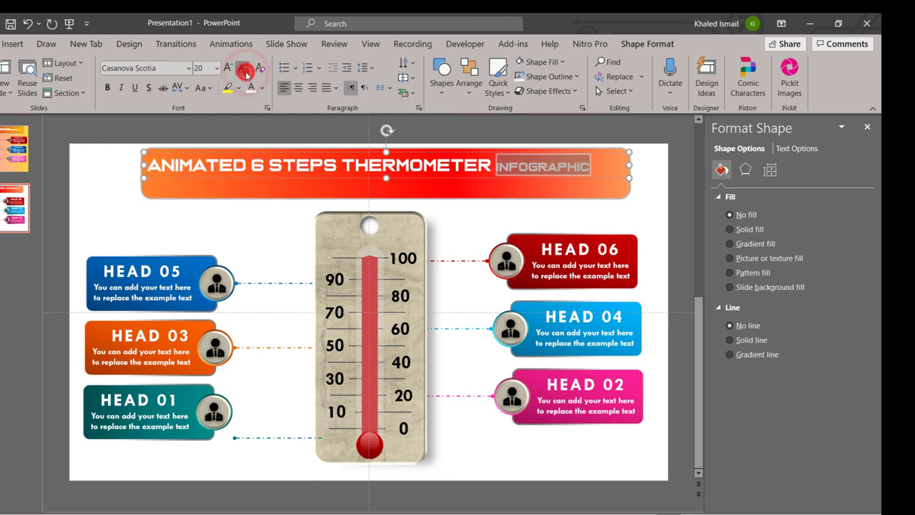
pyautogui.click(244, 69)
pyautogui.click(244, 69)
pyautogui.click(244, 69)
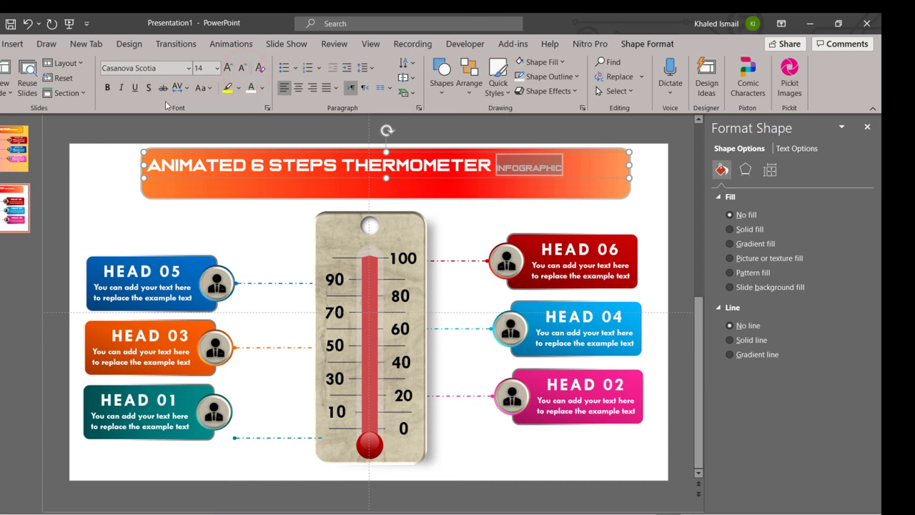
pyautogui.click(135, 88)
pyautogui.click(298, 87)
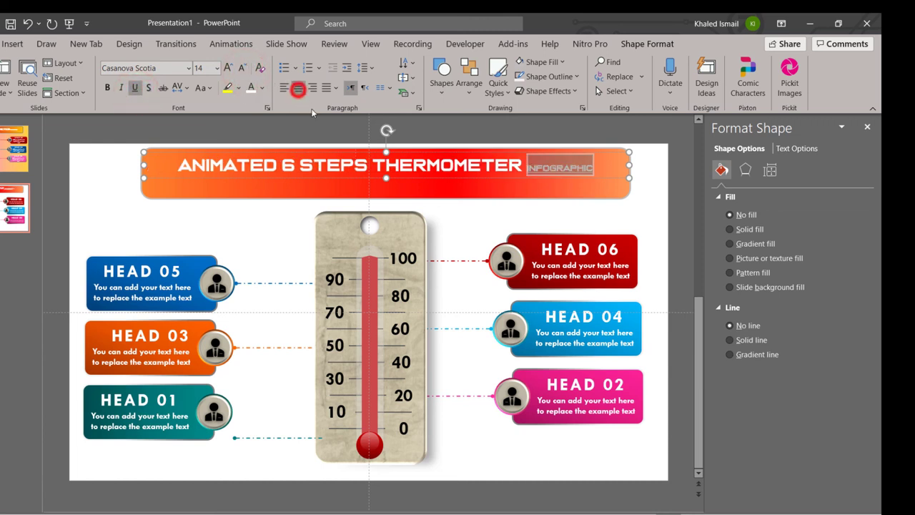
# - Shorten the orange-red title bar from its bottom edge
pyautogui.click(501, 192)
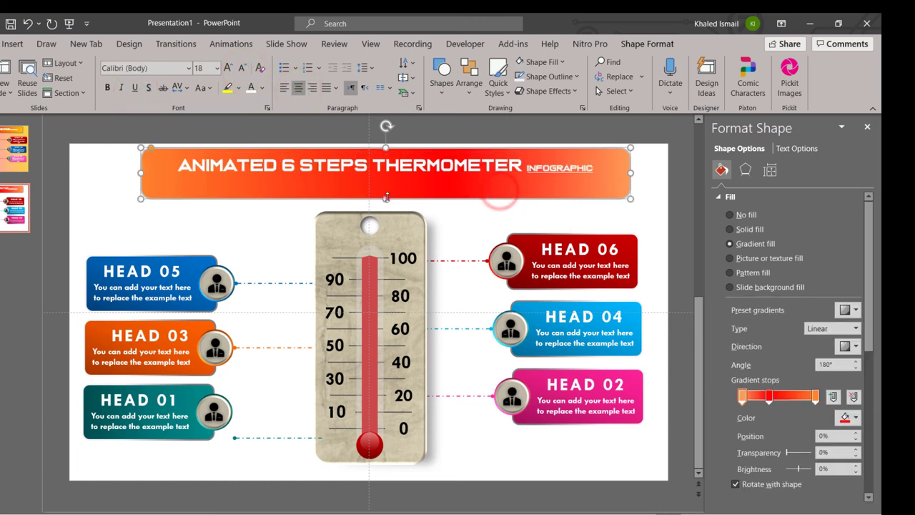
pyautogui.moveTo(388, 198); pyautogui.dragTo(388, 190)
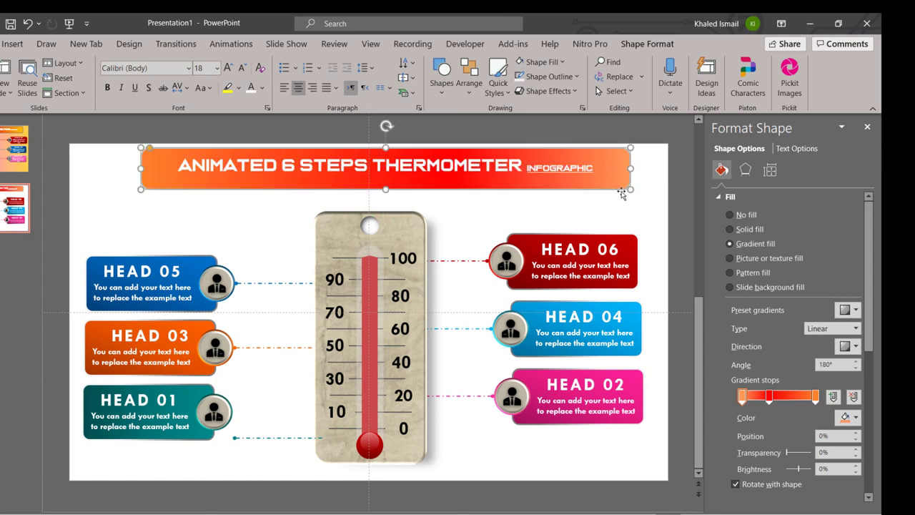
pyautogui.click(640, 201)
pyautogui.click(581, 175)
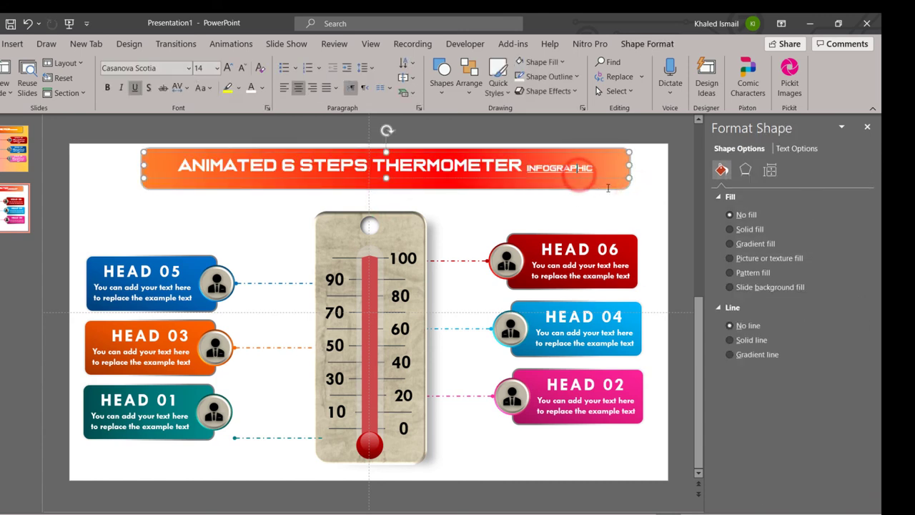
# - Give the title bar an Offset: Right outer shadow with its distance raised to 5 pt
pyautogui.click(643, 210)
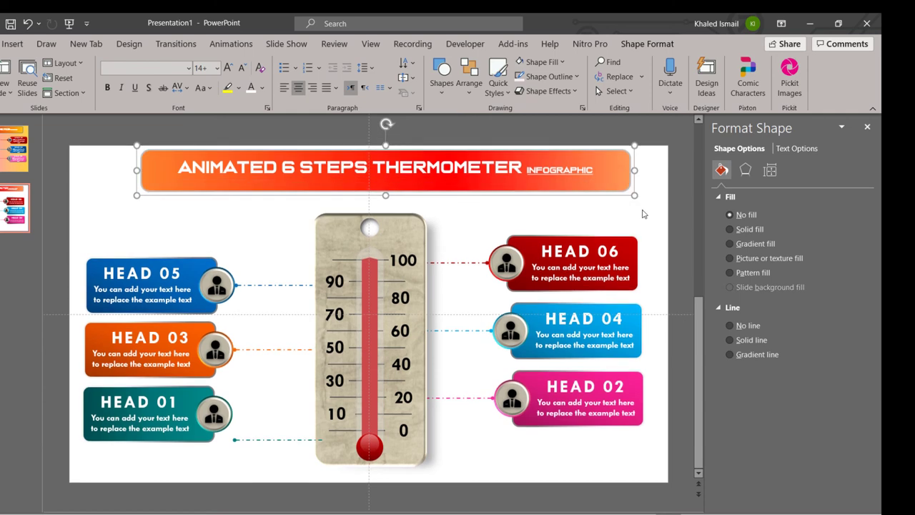
pyautogui.click(613, 188)
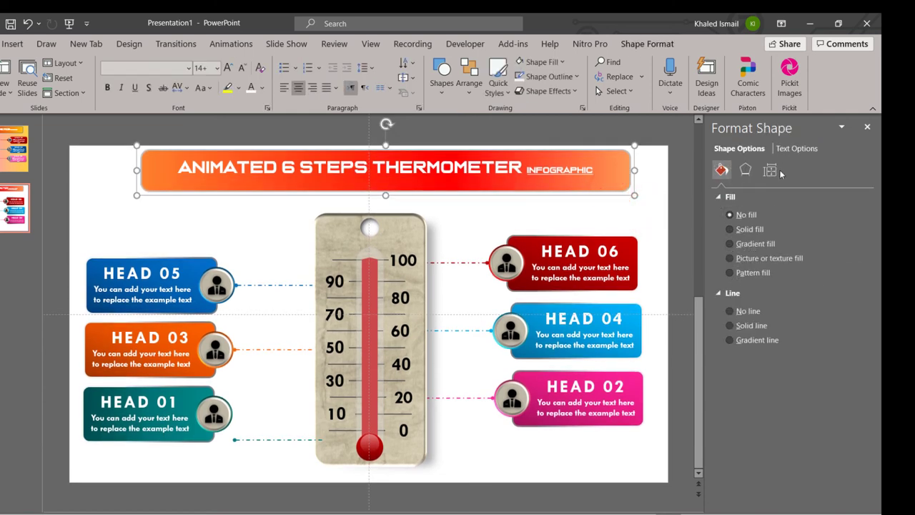
pyautogui.click(747, 170)
pyautogui.click(847, 213)
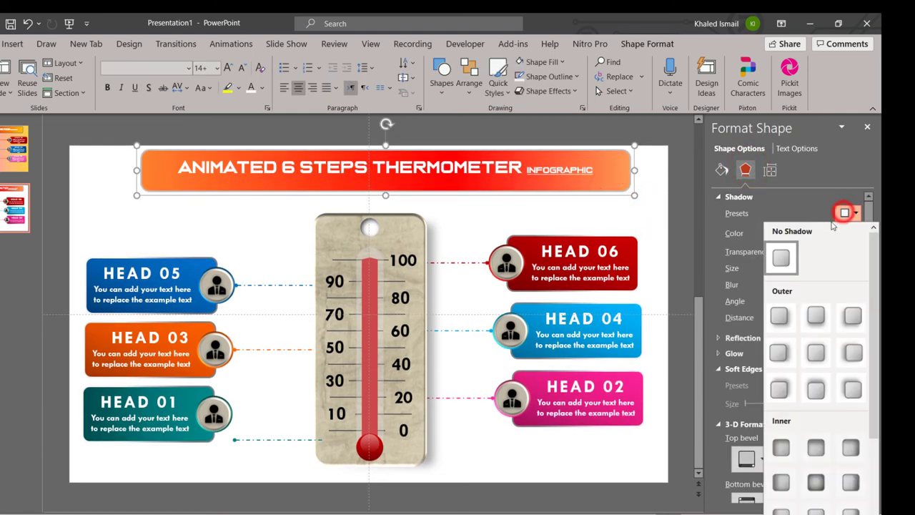
pyautogui.scroll(-3, 842, 409)
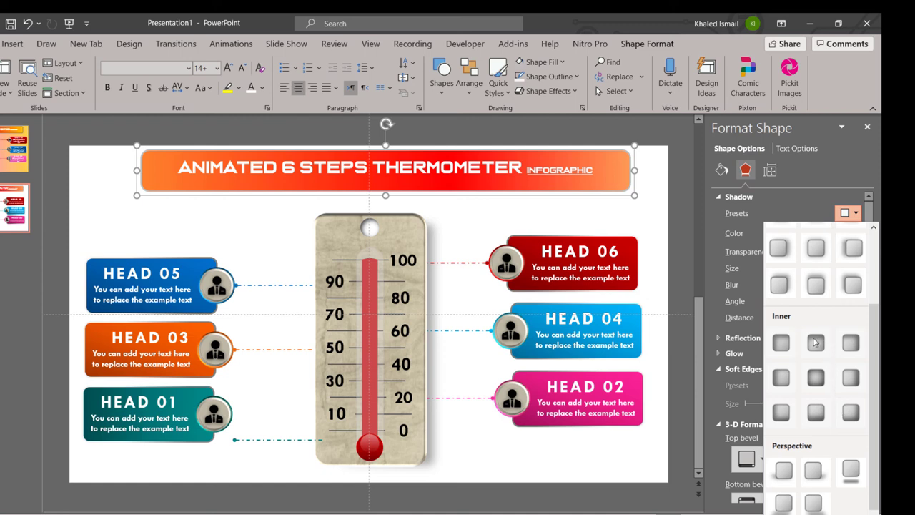
pyautogui.scroll(3, 815, 342)
pyautogui.click(790, 353)
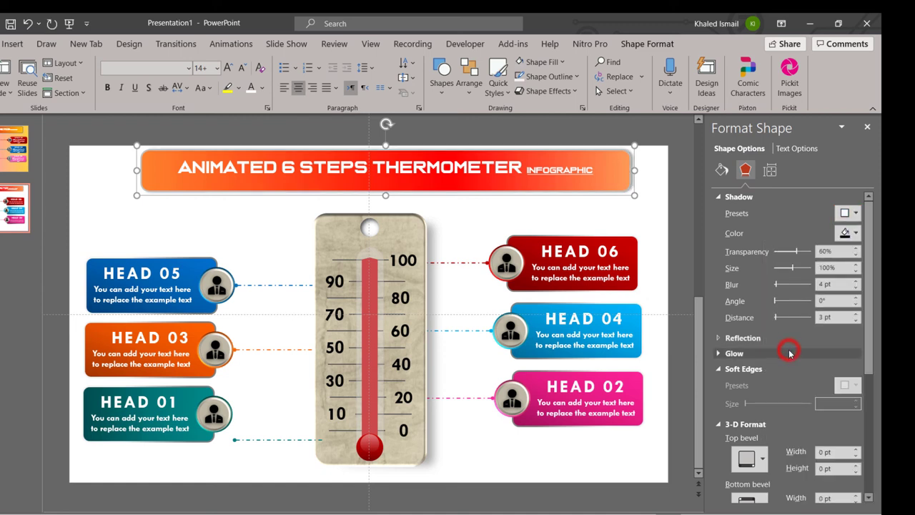
pyautogui.click(856, 314)
pyautogui.click(856, 314)
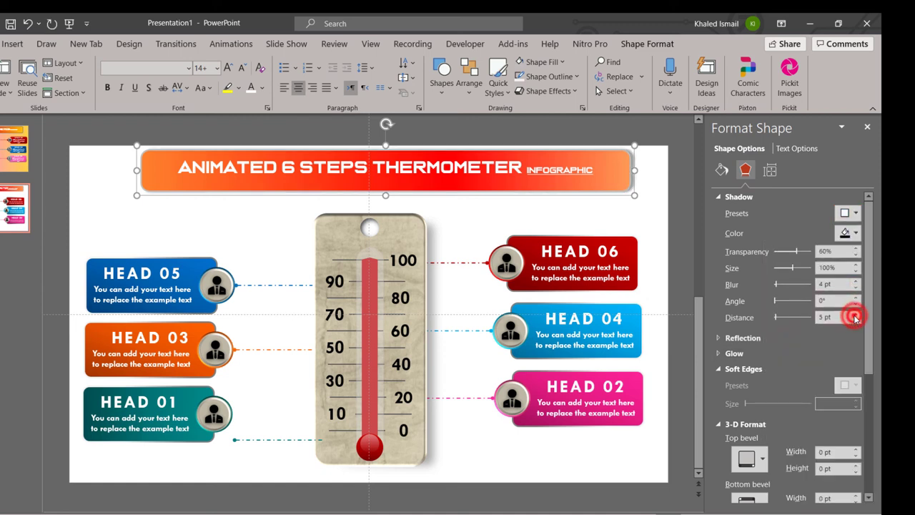
pyautogui.click(856, 314)
pyautogui.click(856, 314)
pyautogui.click(856, 314)
pyautogui.click(856, 314)
# - Switch the slide background to a gradient fill and shift its middle stop right
pyautogui.click(545, 215)
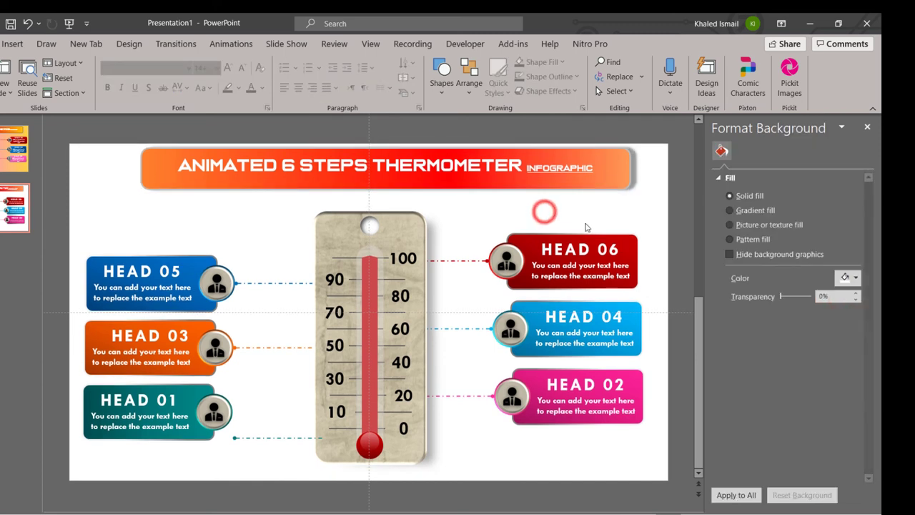
pyautogui.rightClick(566, 215)
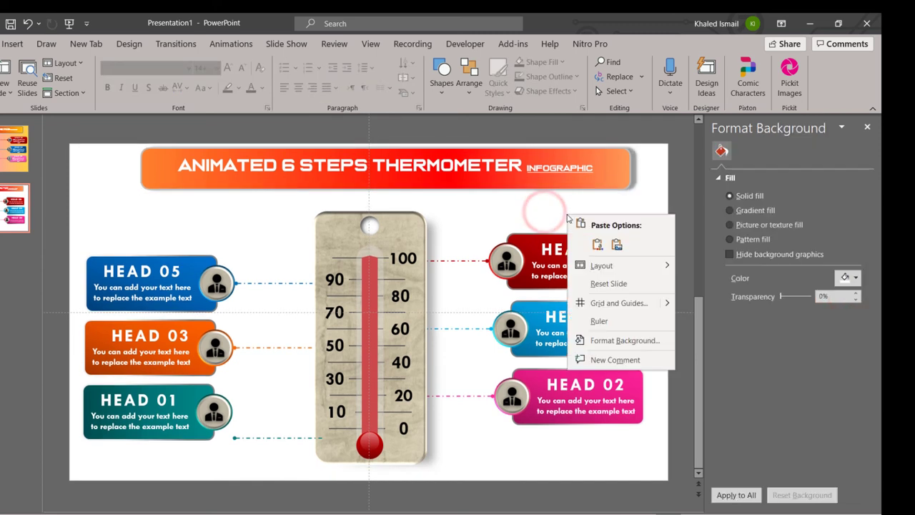
pyautogui.click(634, 342)
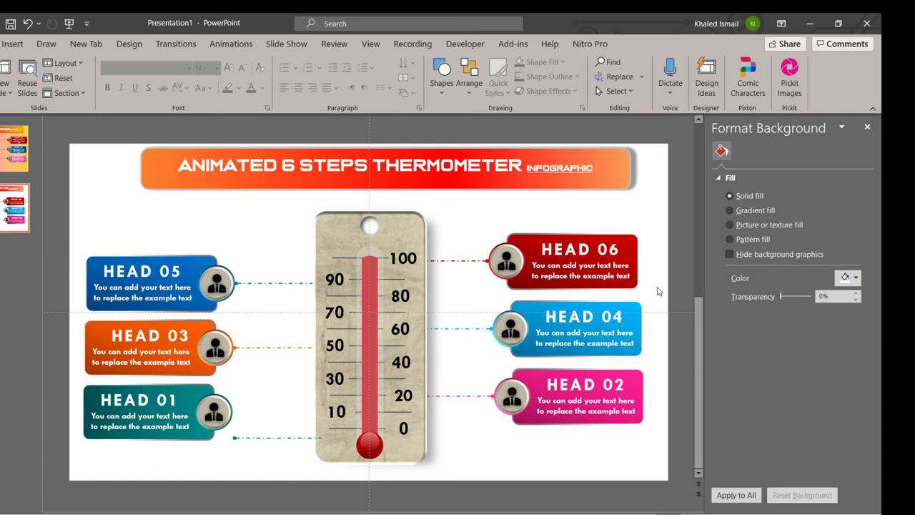
pyautogui.click(755, 212)
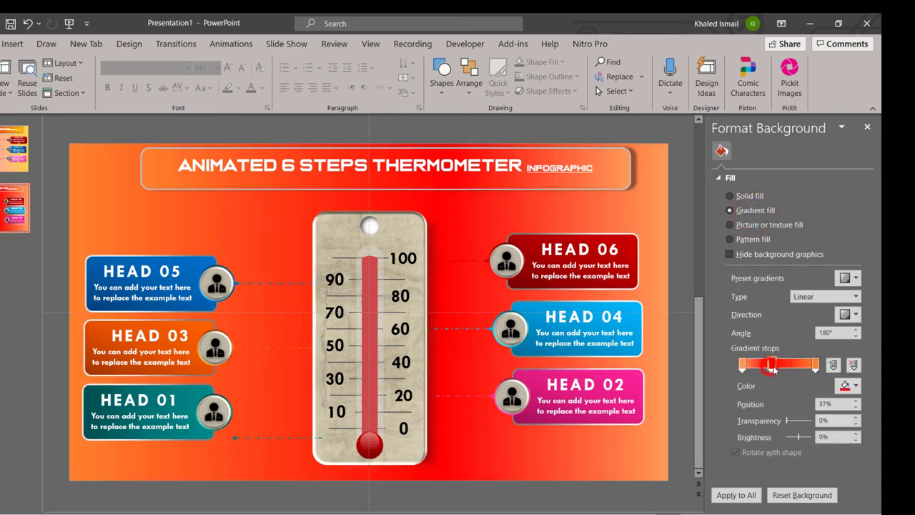
pyautogui.moveTo(770, 366); pyautogui.dragTo(781, 366)
# - Recolour the leftmost gradient stop to a pale peach
pyautogui.click(815, 365)
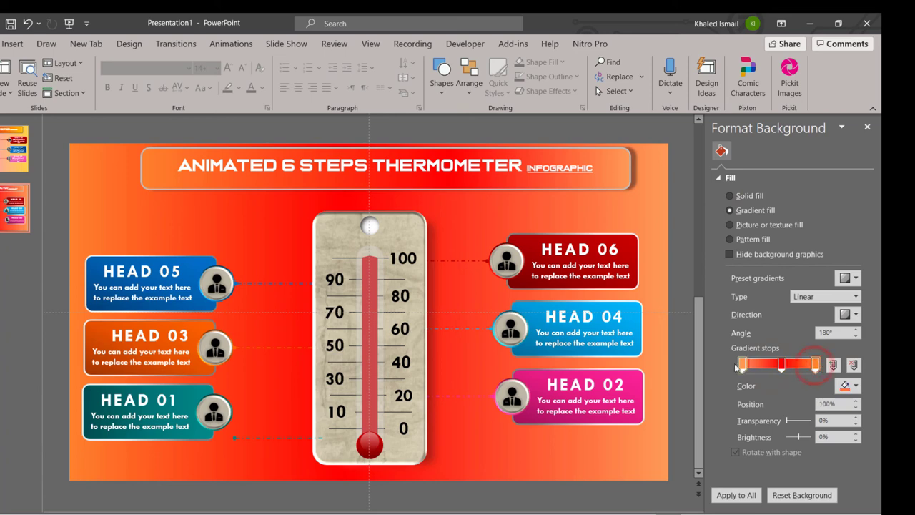
pyautogui.click(742, 366)
pyautogui.click(846, 387)
pyautogui.click(814, 359)
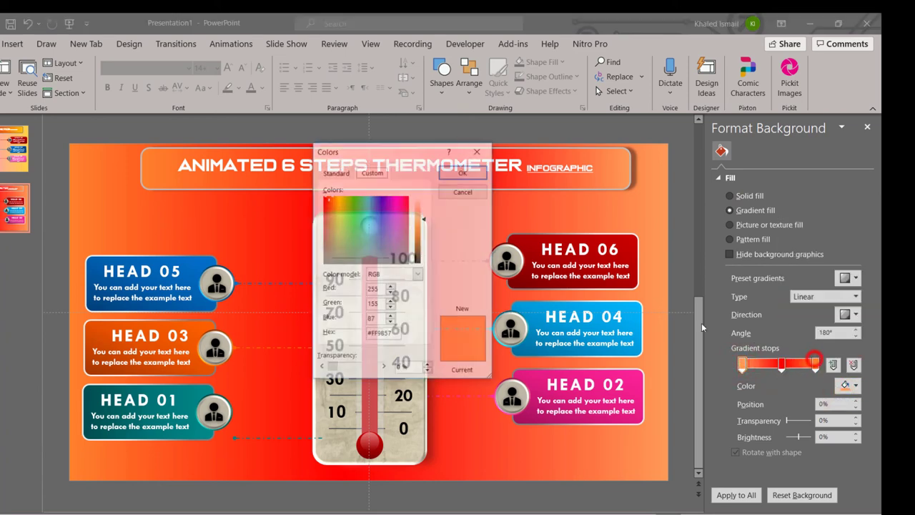
pyautogui.moveTo(426, 223); pyautogui.dragTo(425, 207)
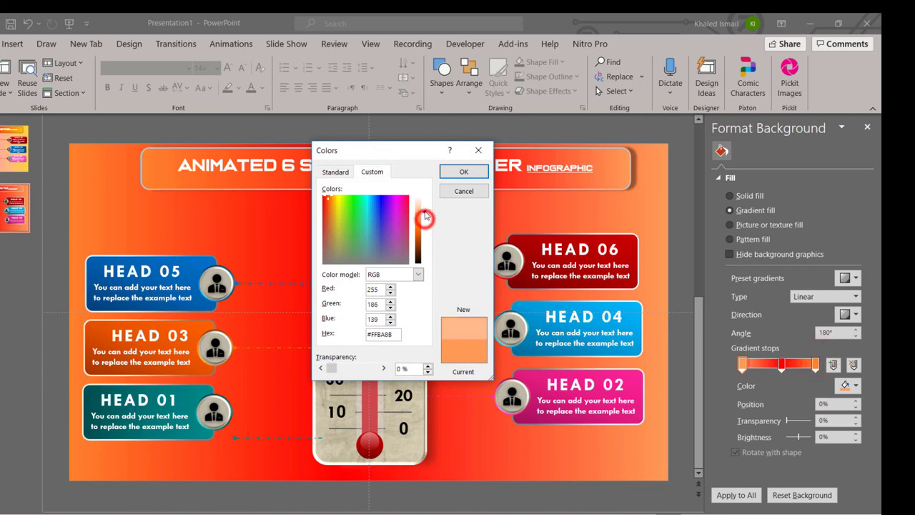
pyautogui.click(464, 172)
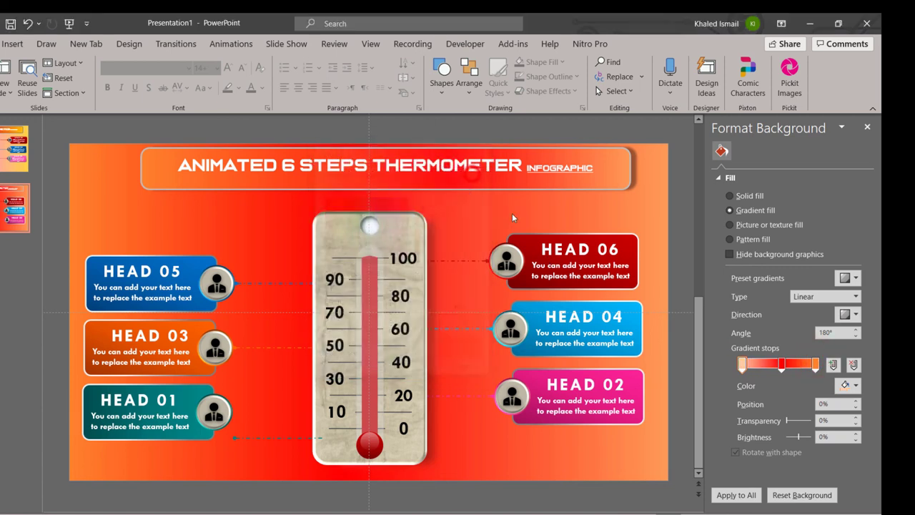
# - Lighten the middle gradient stop from red to light pink
pyautogui.click(781, 365)
pyautogui.click(856, 386)
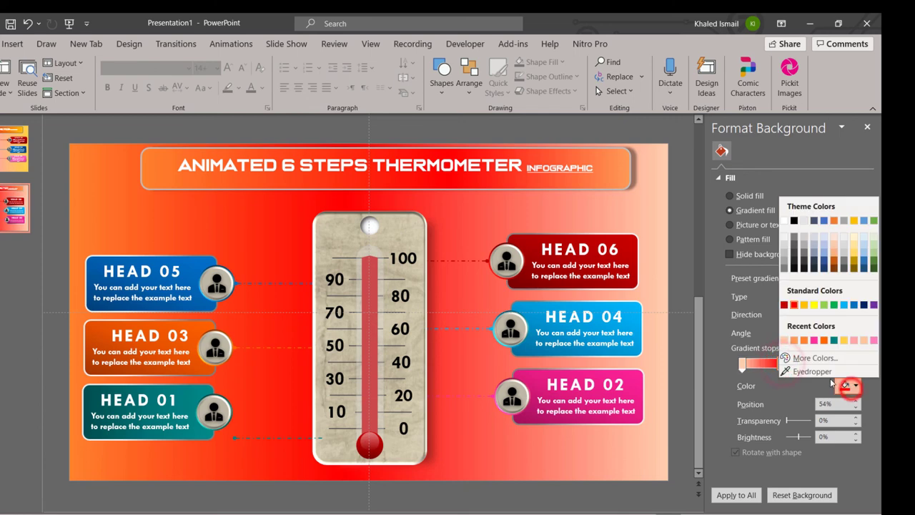
pyautogui.click(814, 354)
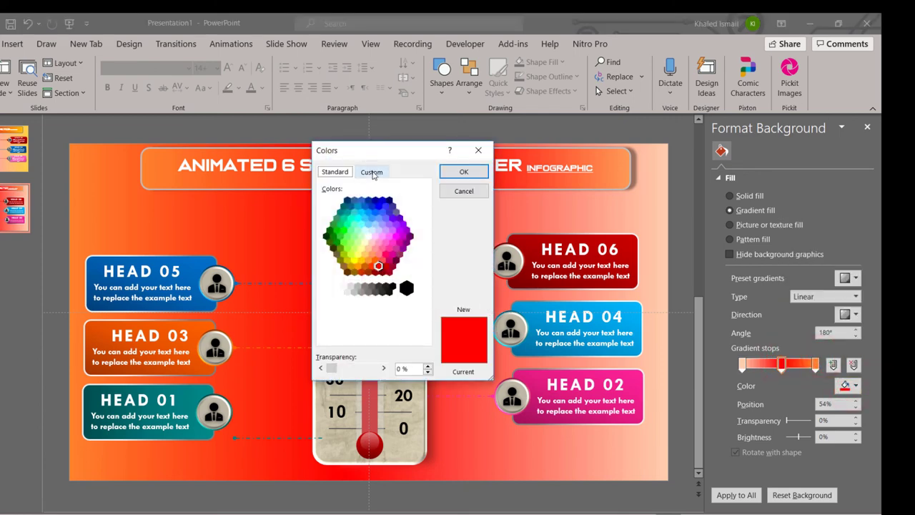
pyautogui.click(372, 172)
pyautogui.moveTo(426, 233); pyautogui.dragTo(425, 209)
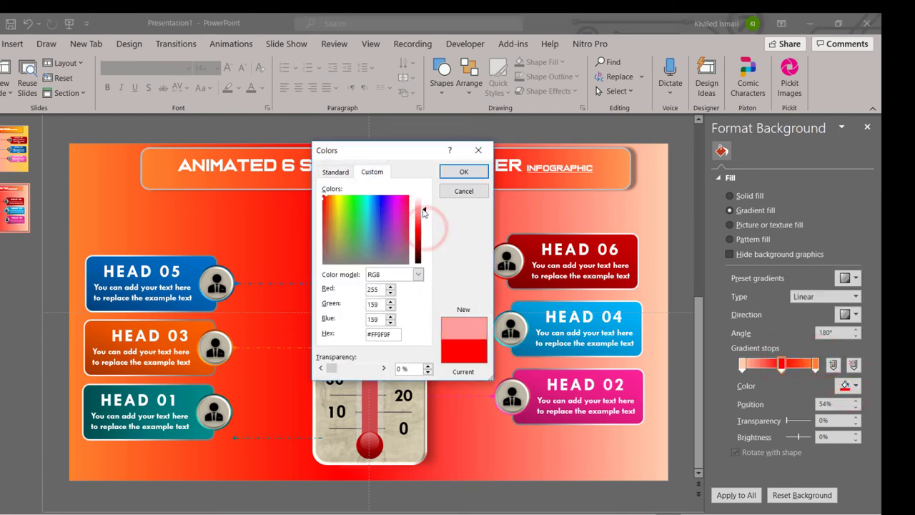
pyautogui.click(465, 174)
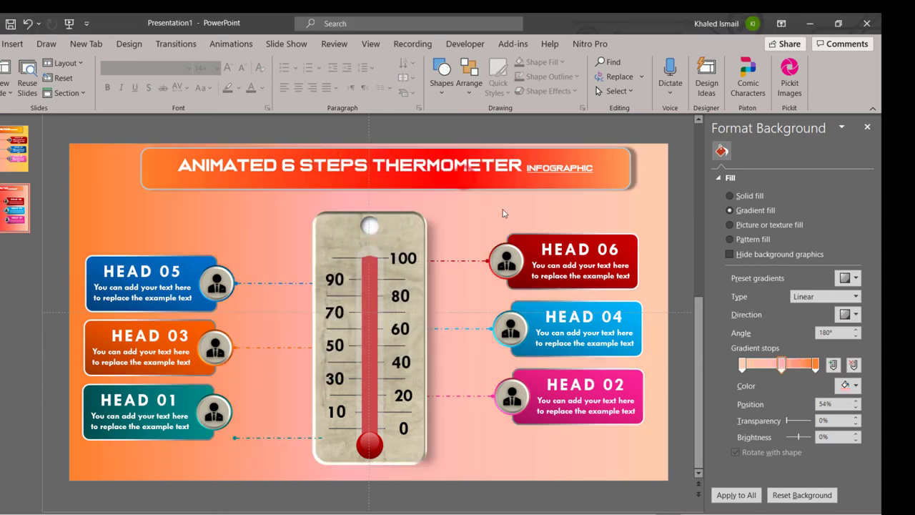
# - Soften the rightmost stop's orange and move the pink stop back to about 44%
pyautogui.click(814, 366)
pyautogui.click(848, 386)
pyautogui.click(816, 362)
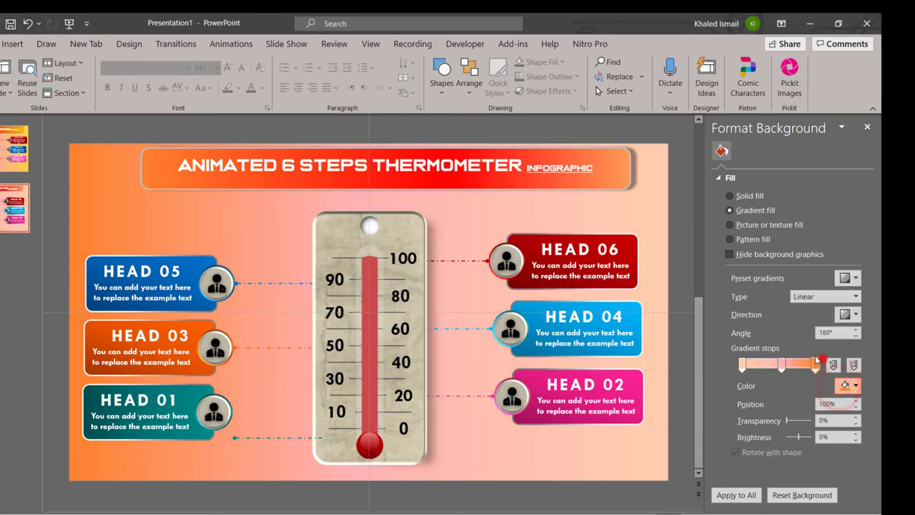
pyautogui.moveTo(425, 226); pyautogui.dragTo(425, 211)
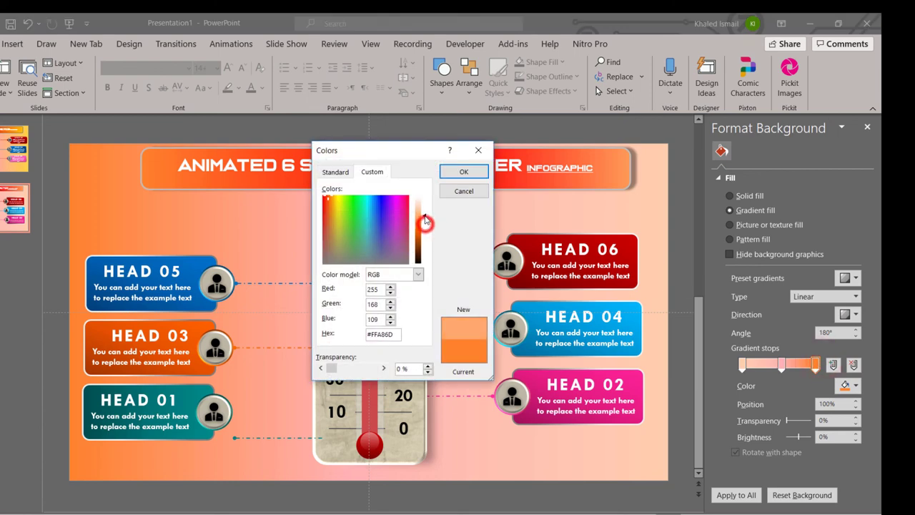
pyautogui.click(461, 175)
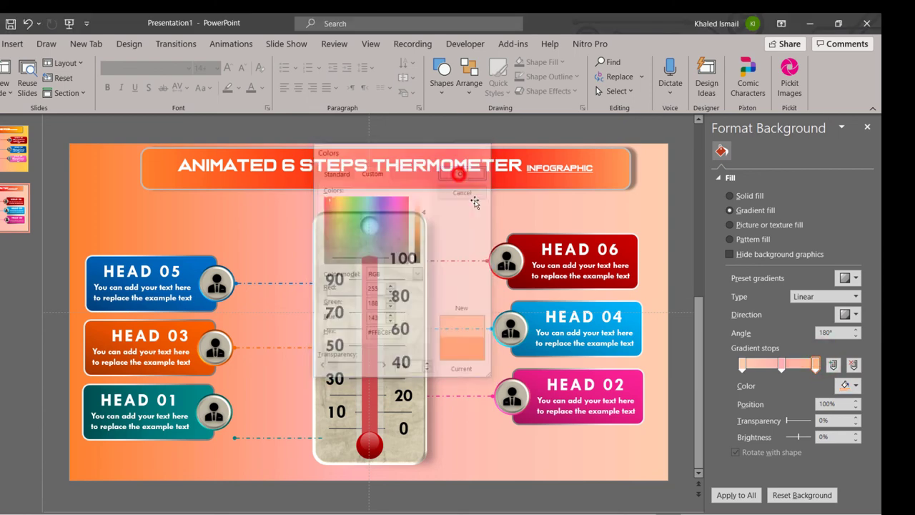
pyautogui.click(782, 365)
pyautogui.moveTo(779, 368); pyautogui.dragTo(778, 368)
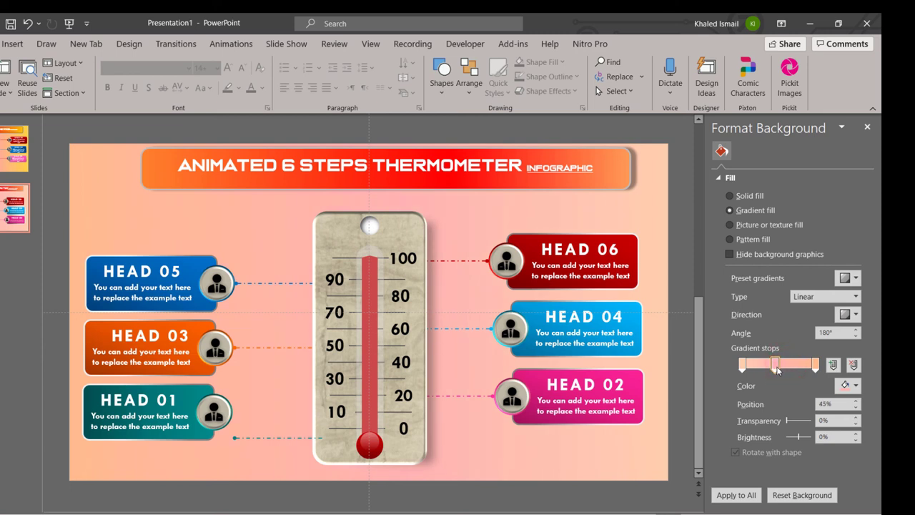
# - Make the leftmost gradient stop light gold instead of the right one
pyautogui.click(815, 365)
pyautogui.click(851, 385)
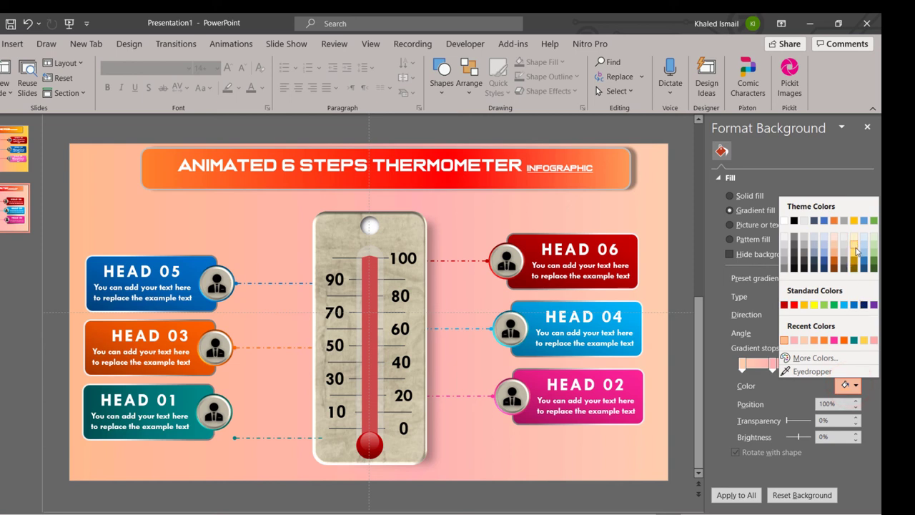
pyautogui.click(855, 245)
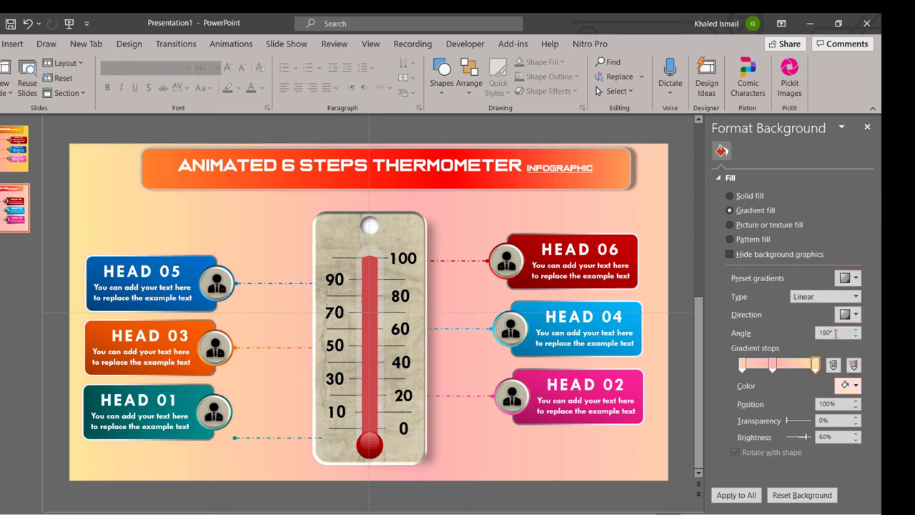
pyautogui.hotkey('ctrl', 'z')
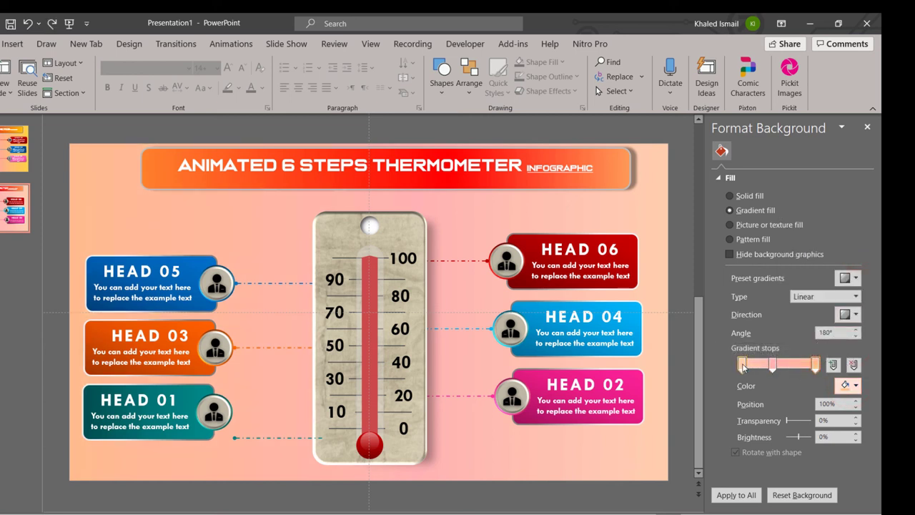
pyautogui.click(743, 367)
pyautogui.click(852, 386)
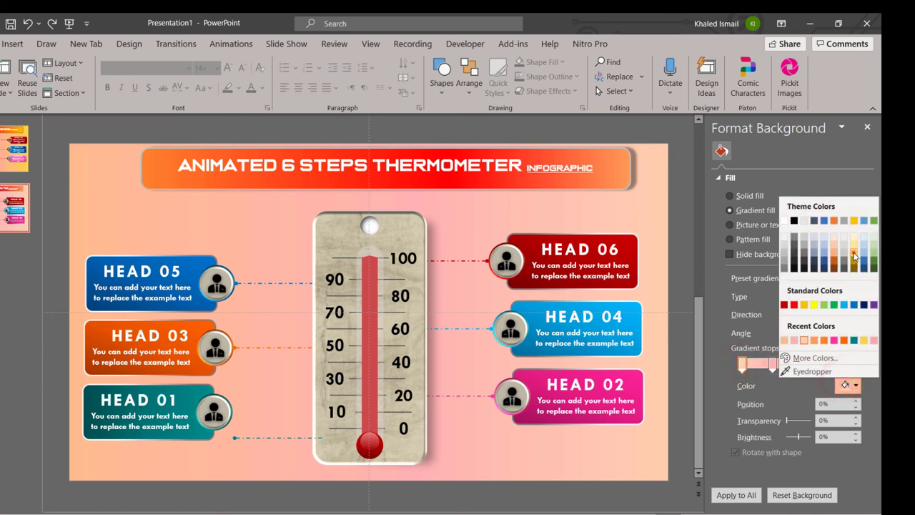
pyautogui.click(855, 255)
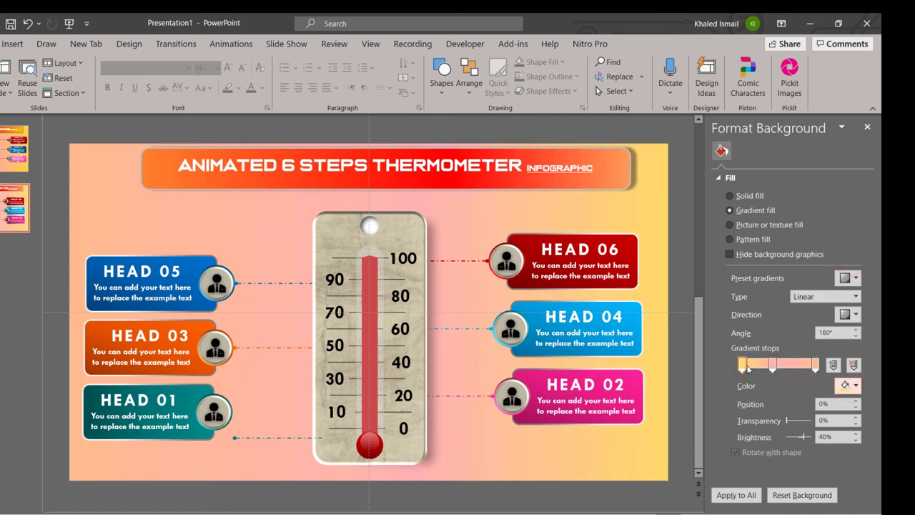
# - Deepen the pink stop slightly and shift the pink band to about 34-35%
pyautogui.click(749, 367)
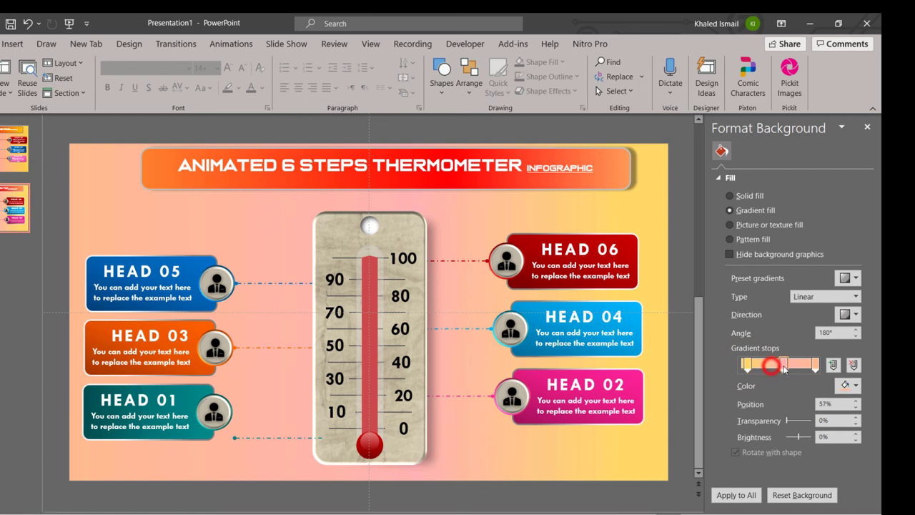
pyautogui.moveTo(772, 368); pyautogui.dragTo(789, 368)
pyautogui.click(840, 384)
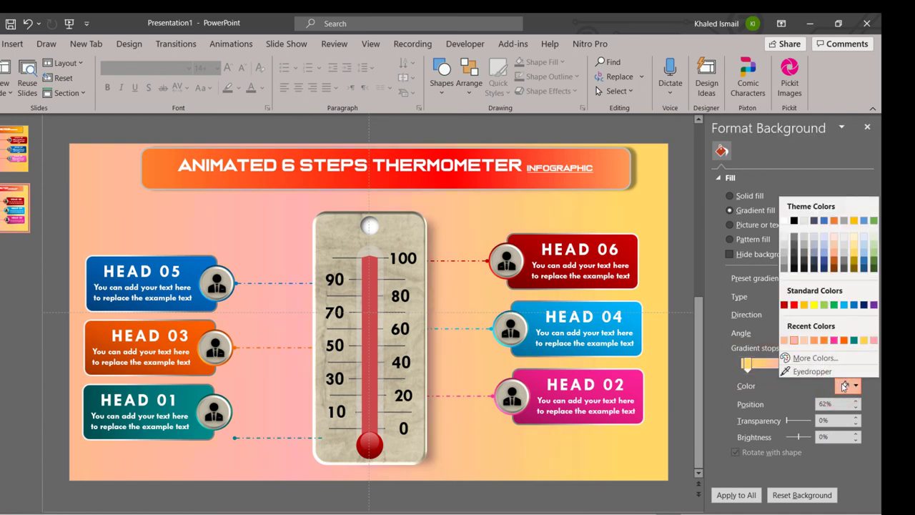
pyautogui.click(808, 357)
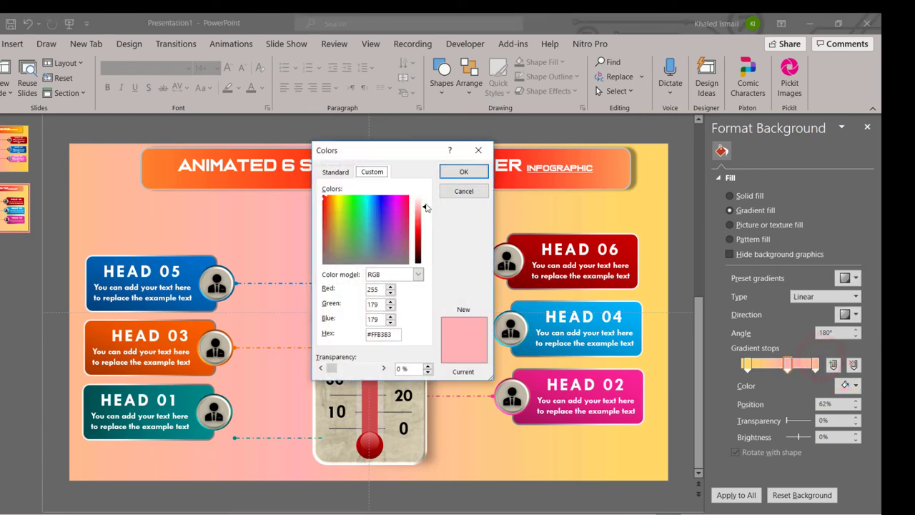
pyautogui.moveTo(425, 207); pyautogui.dragTo(426, 217)
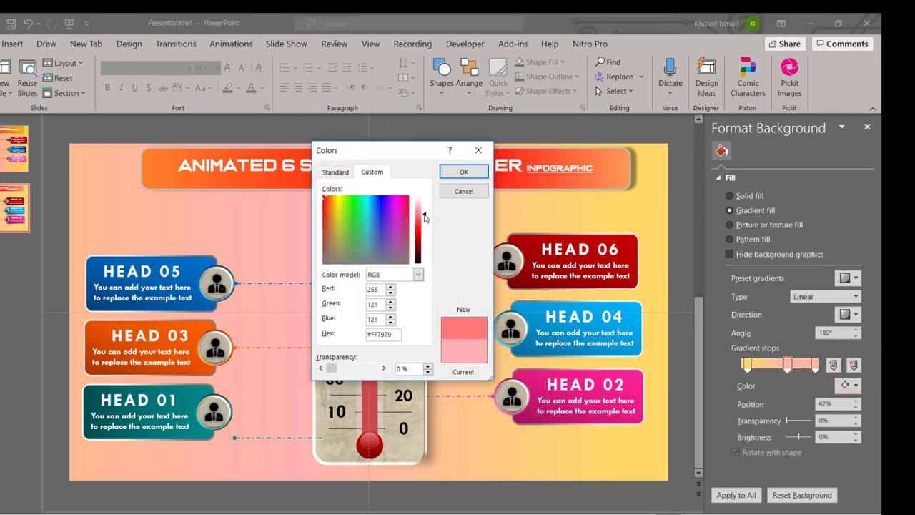
pyautogui.click(463, 172)
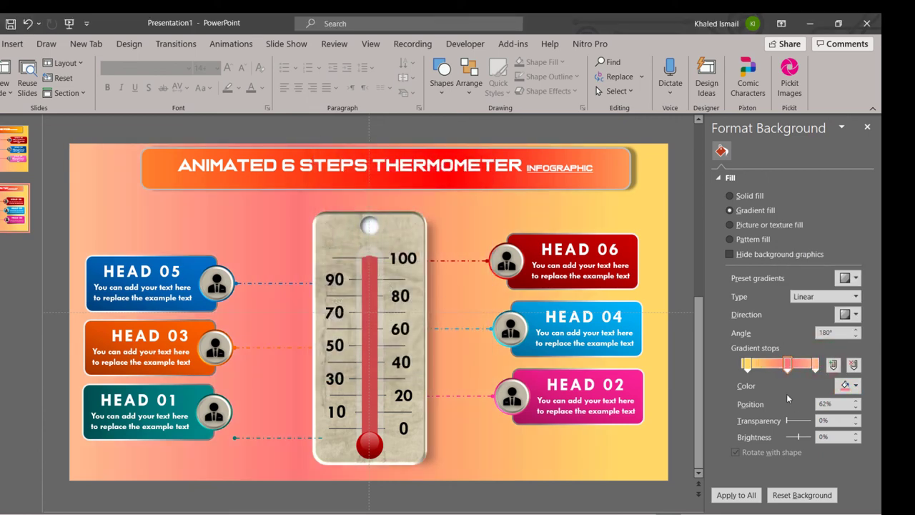
pyautogui.click(746, 364)
pyautogui.moveTo(788, 365); pyautogui.dragTo(763, 368)
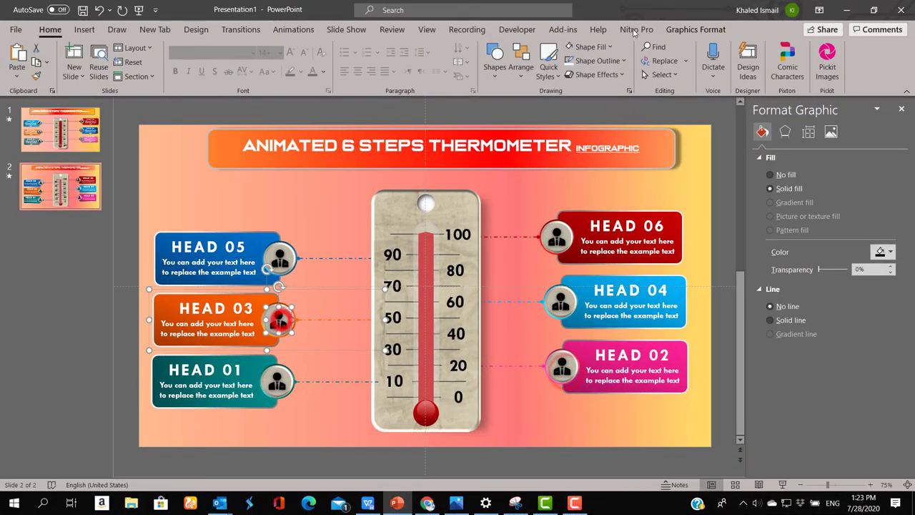
# - Replace HEAD 03's person icon with a stopwatch icon from a 'time' search
pyautogui.click(694, 29)
pyautogui.click(21, 61)
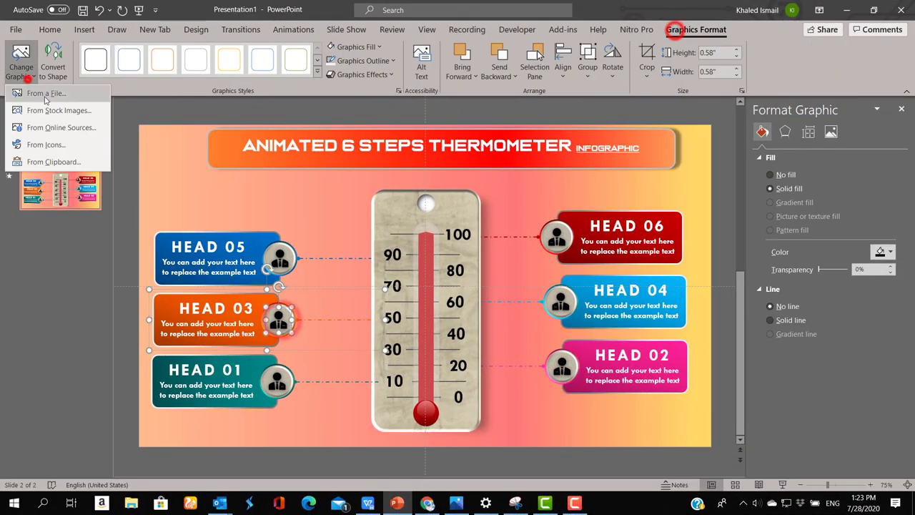
pyautogui.click(43, 141)
pyautogui.write('time')
pyautogui.click(474, 258)
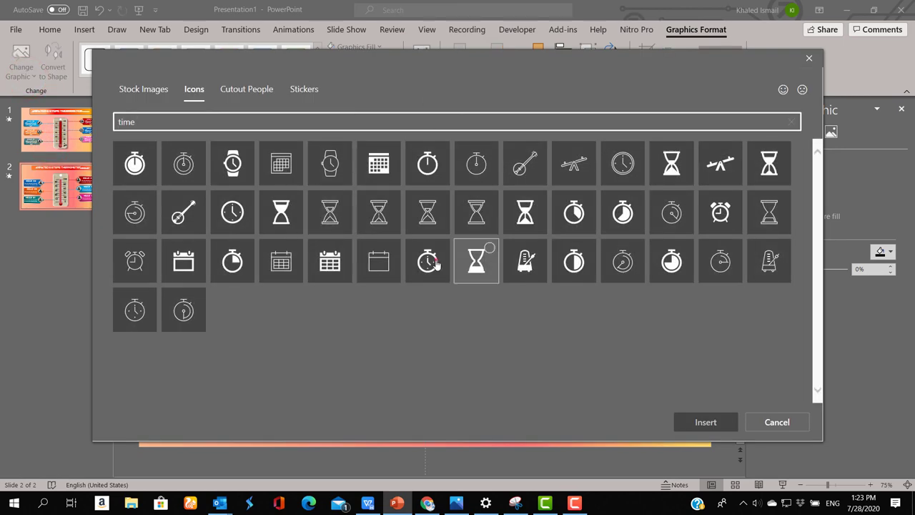
pyautogui.click(706, 422)
# - Replace HEAD 04's person icon with a gear icon from a 'gear' search
pyautogui.click(715, 419)
pyautogui.click(562, 301)
pyautogui.click(21, 61)
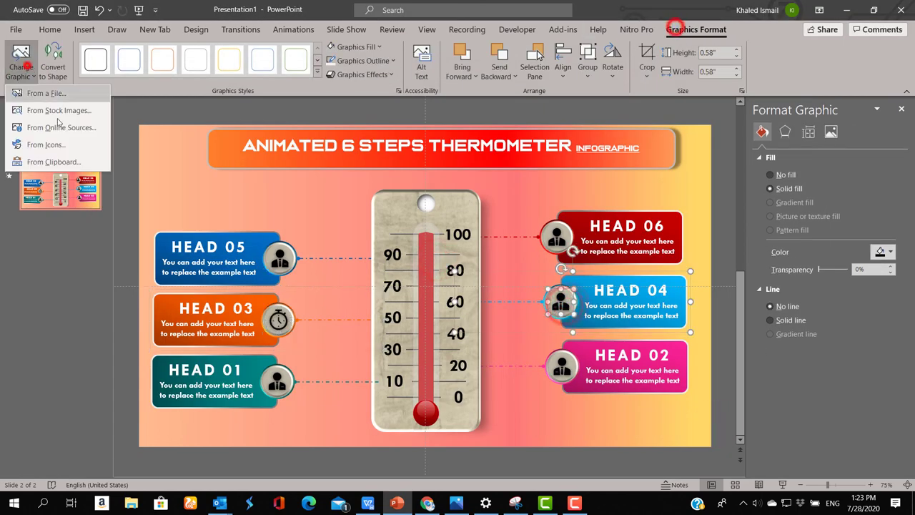
pyautogui.click(43, 141)
pyautogui.write('gear')
pyautogui.click(895, 374)
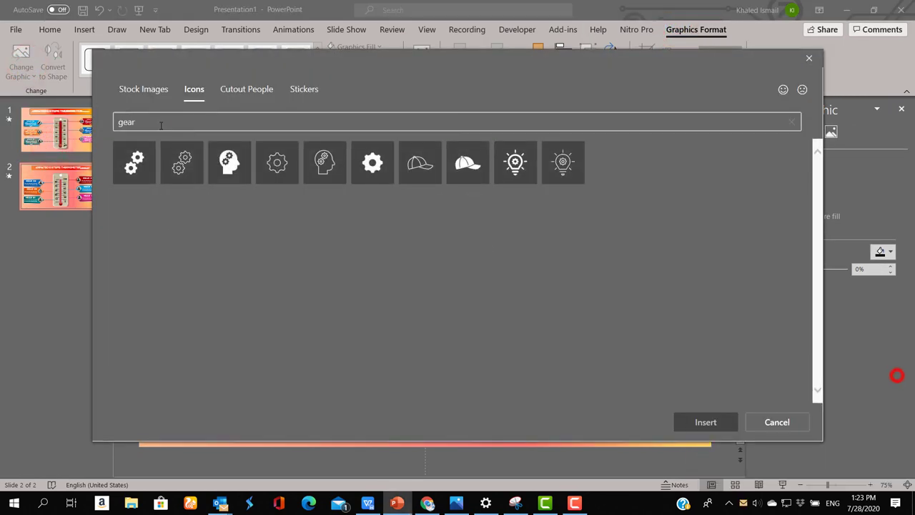
pyautogui.click(134, 162)
pyautogui.click(706, 422)
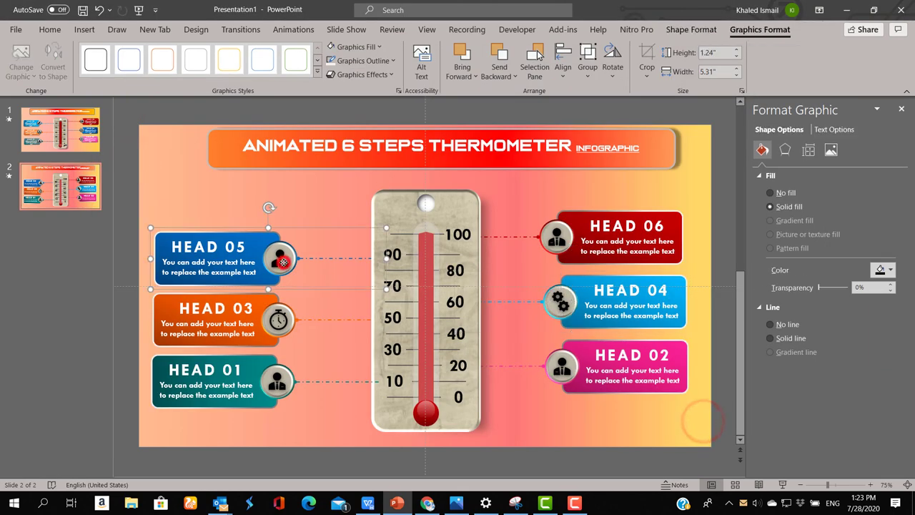
# - Replace HEAD 02's person icon with a network icon from a 'social' search
pyautogui.click(563, 369)
pyautogui.click(700, 29)
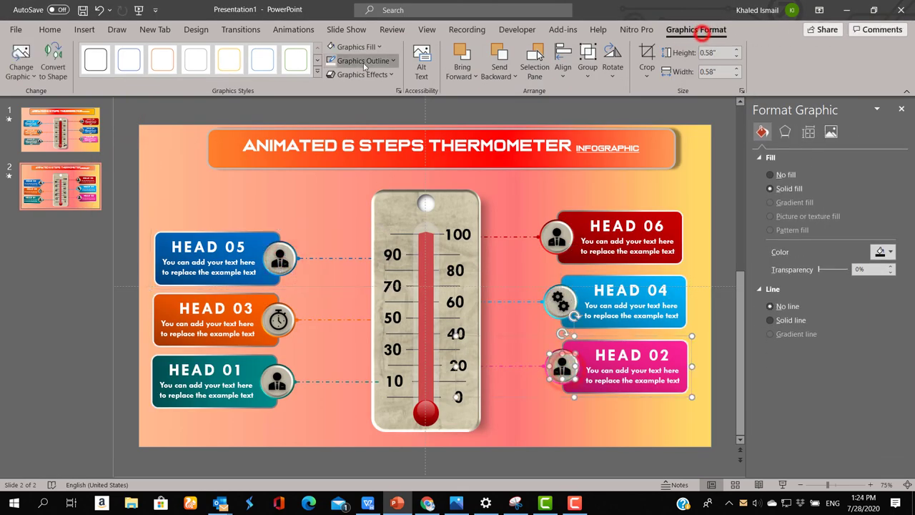
pyautogui.click(21, 61)
pyautogui.click(43, 141)
pyautogui.write('social')
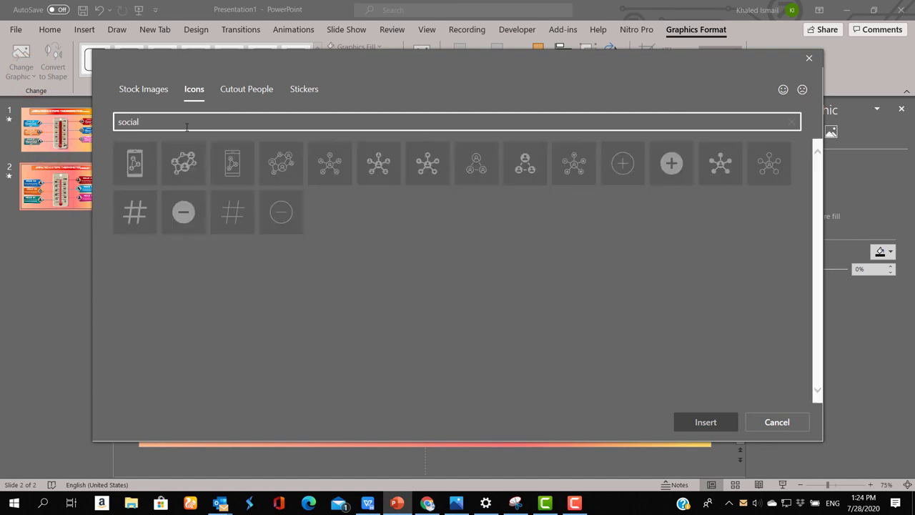
pyautogui.click(525, 164)
pyautogui.press('Return')
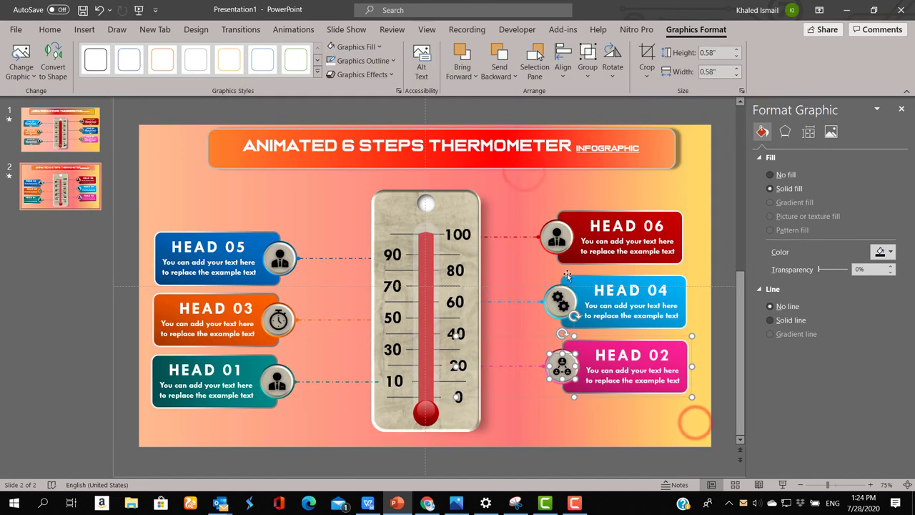
# - Replace HEAD 06's person icon with a brain-in-head icon
pyautogui.click(557, 236)
pyautogui.click(29, 74)
pyautogui.click(50, 142)
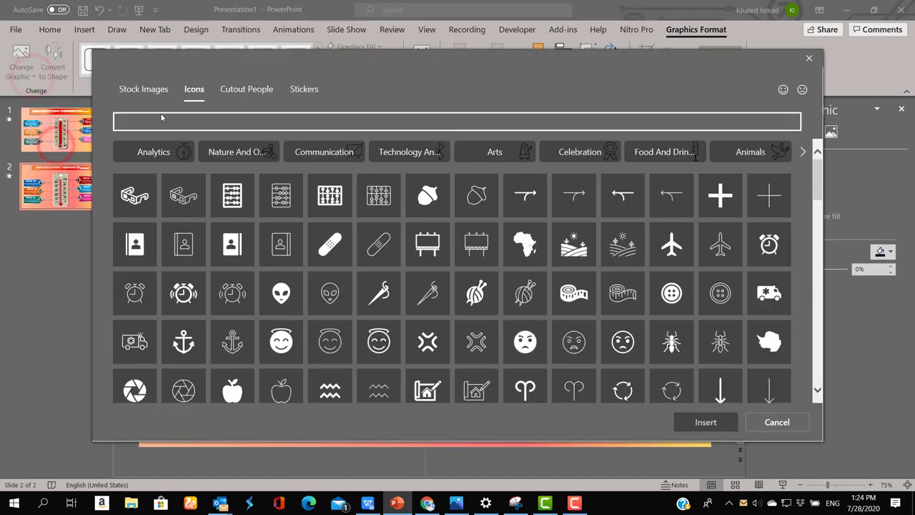
pyautogui.write('brain')
pyautogui.click(325, 163)
pyautogui.click(696, 422)
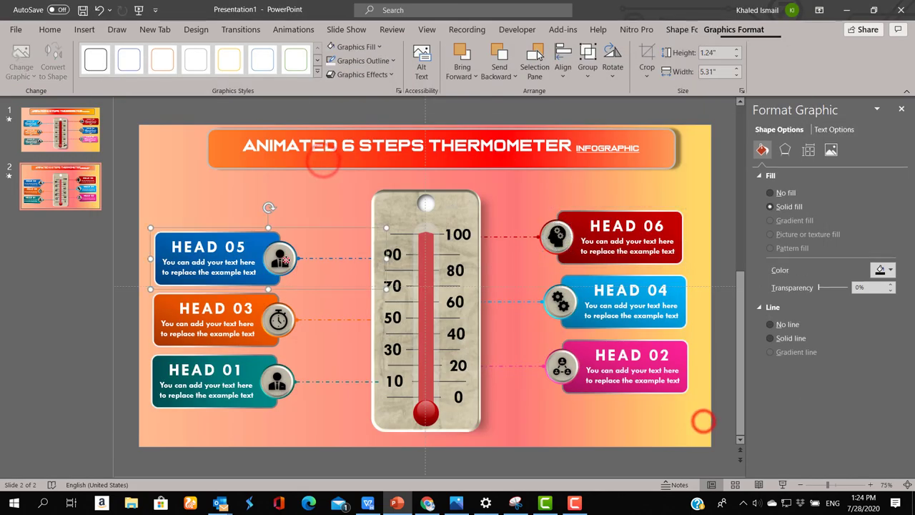
# - Replace HEAD 05's person icon with a cash icon from a 'cost' search
pyautogui.click(284, 260)
pyautogui.click(29, 74)
pyautogui.click(50, 141)
pyautogui.write('co')
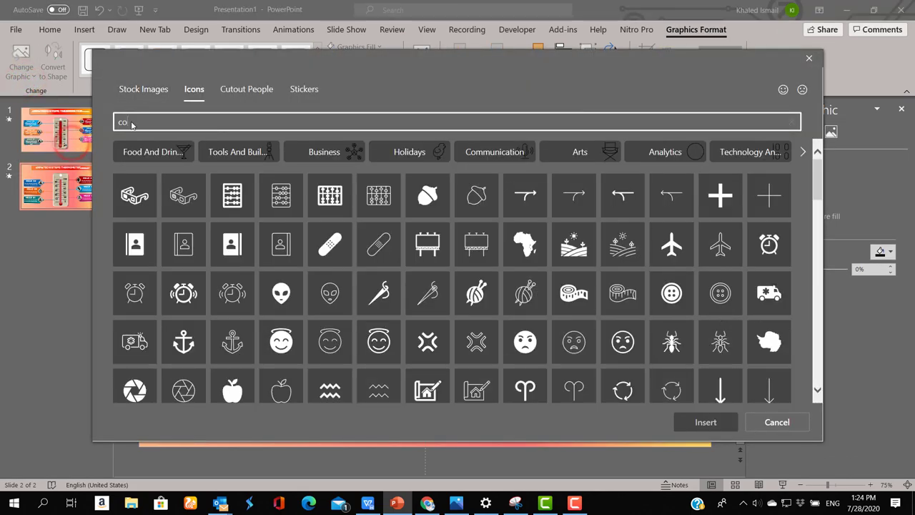
pyautogui.write('st')
pyautogui.click(576, 199)
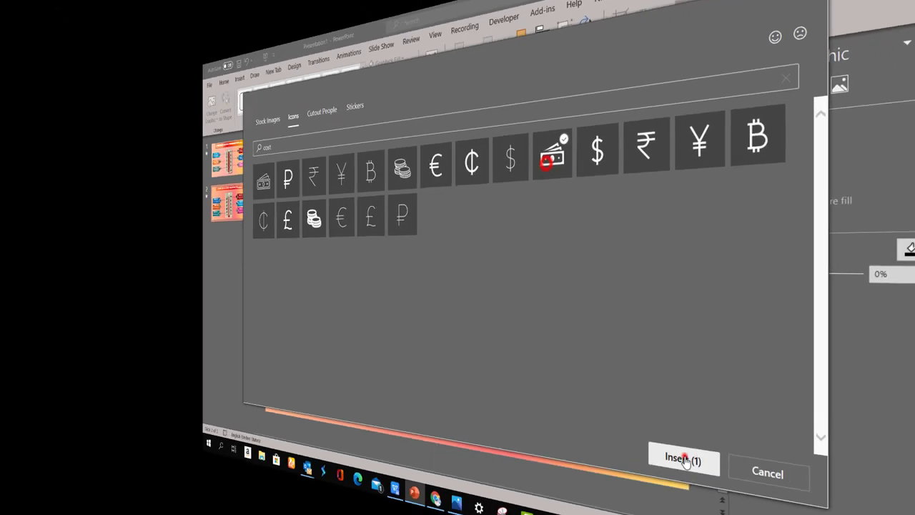
pyautogui.click(684, 462)
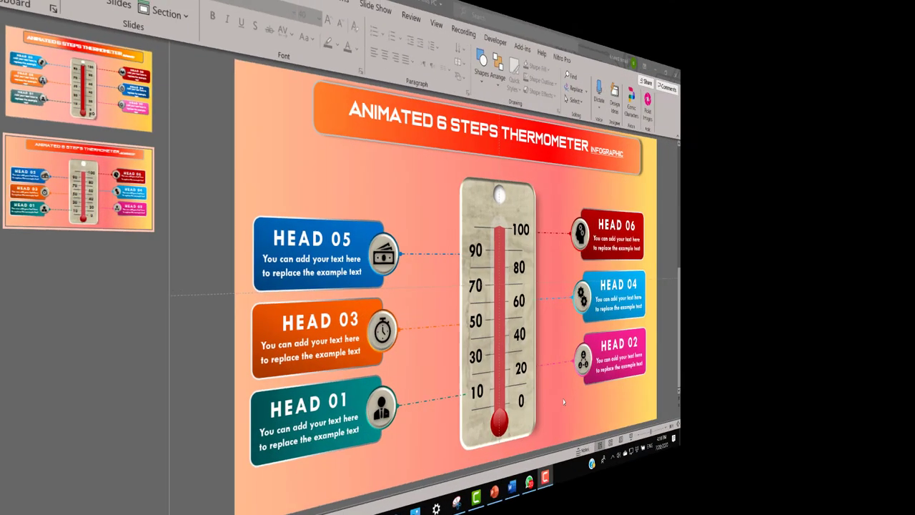
# - Add a text box containing 'F' just below the thermometer's 0 mark
pyautogui.click(494, 77)
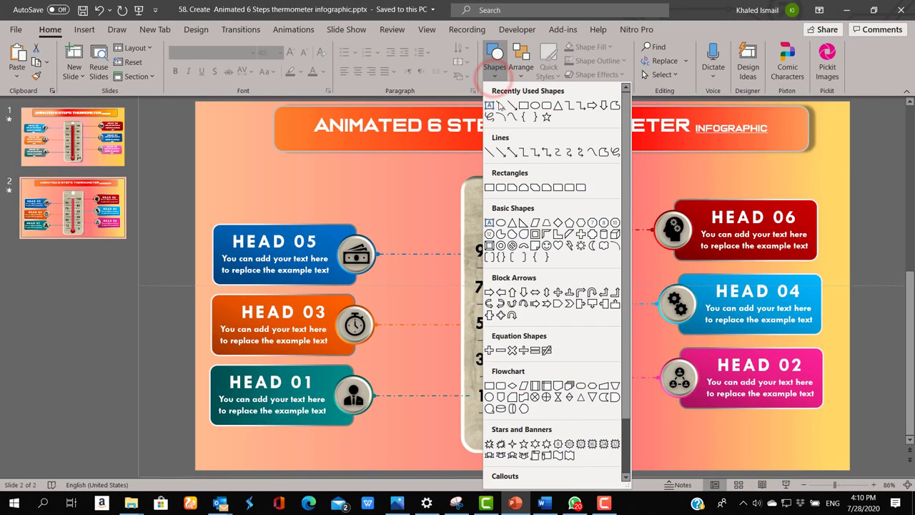
pyautogui.click(490, 105)
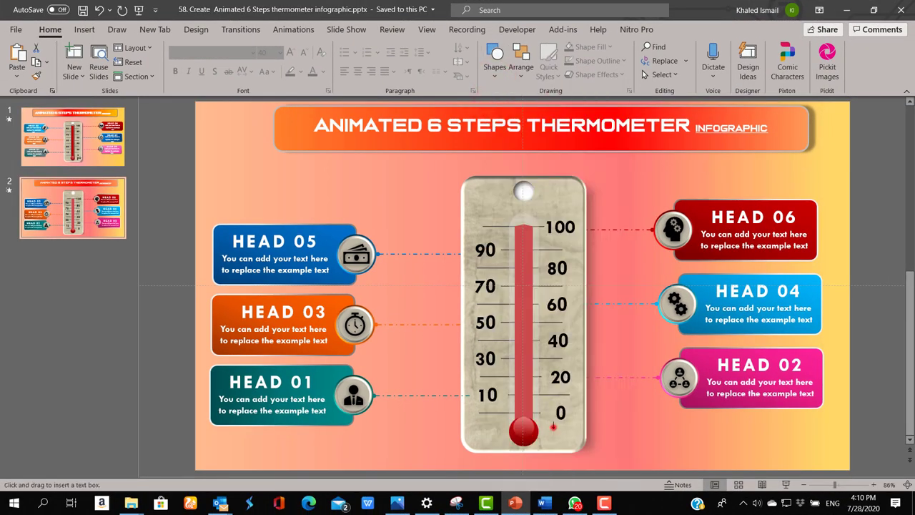
pyautogui.moveTo(555, 427)
pyautogui.mouseDown()
pyautogui.moveTo(583, 449)
pyautogui.moveTo(546, 437)
pyautogui.mouseUp()
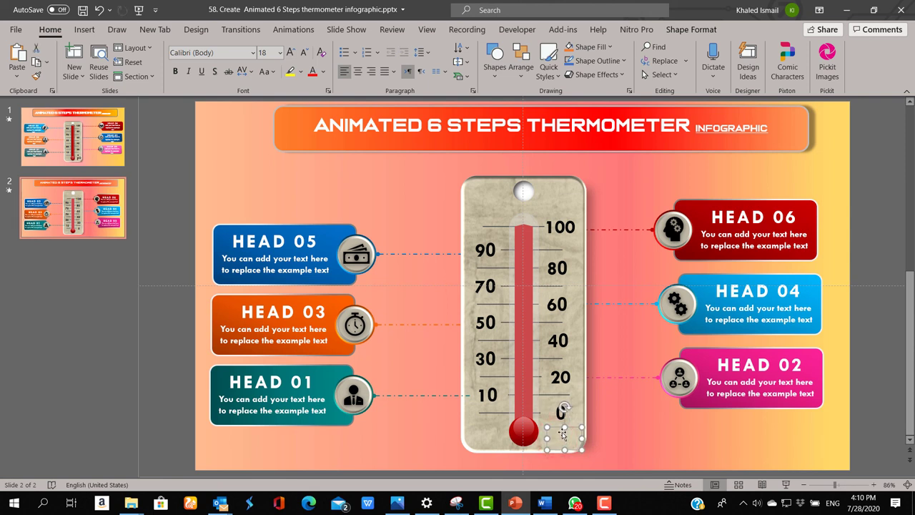
pyautogui.write('F')
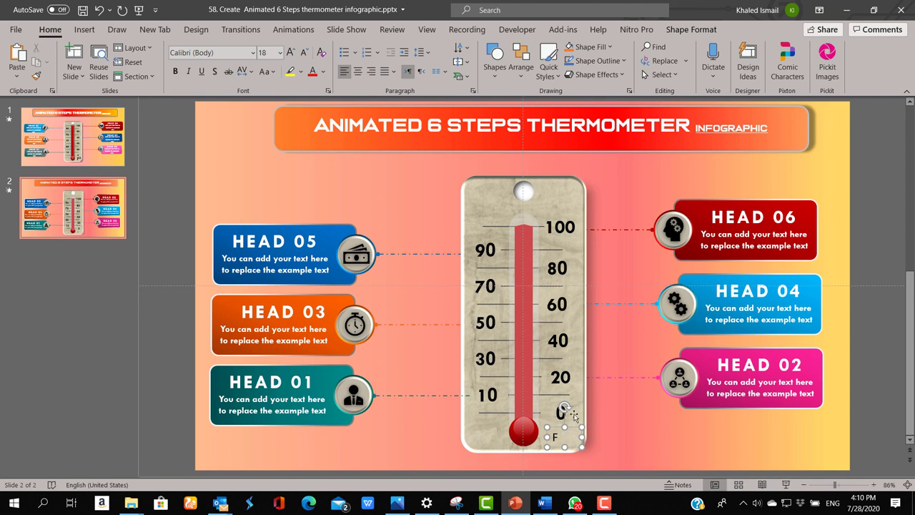
# - Make the F bold Tw Cen MT, enlarge it, and fit it beside the bulb
pyautogui.click(556, 436)
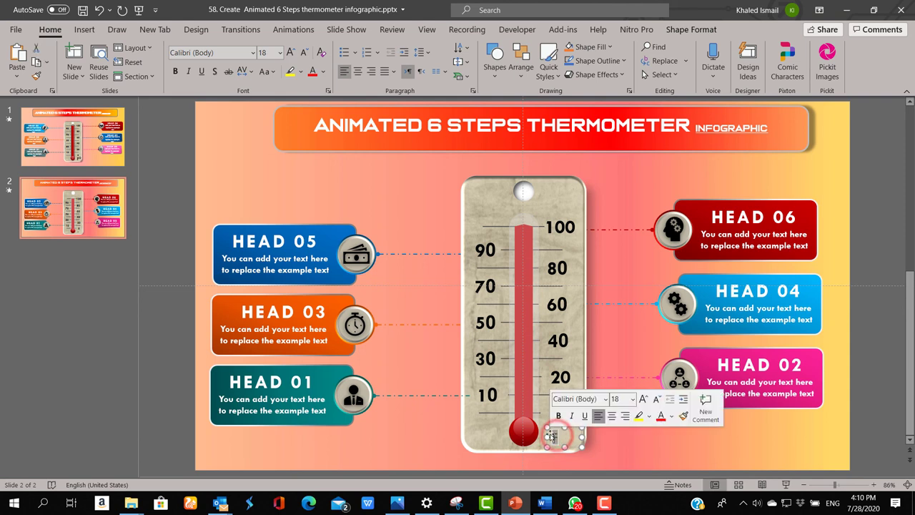
pyautogui.write('F')
pyautogui.click(175, 70)
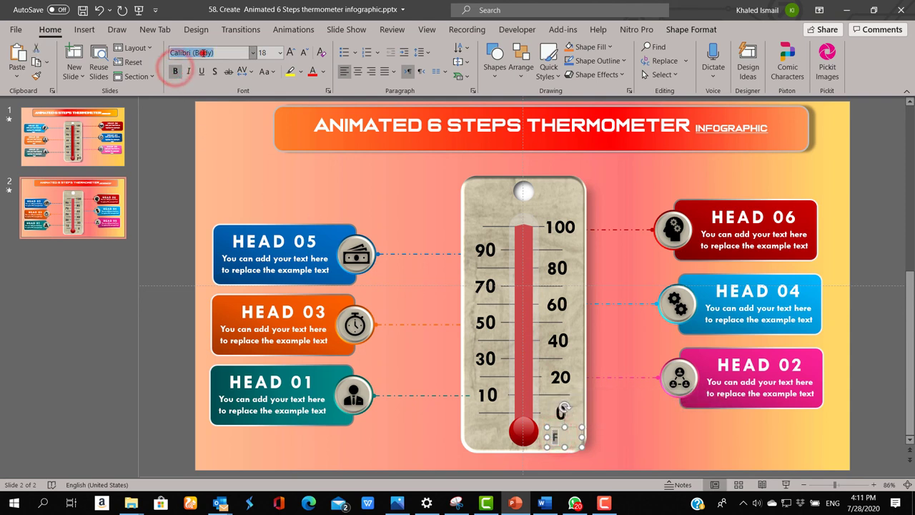
pyautogui.click(202, 52)
pyautogui.write('Tw Cen MT')
pyautogui.press('Return')
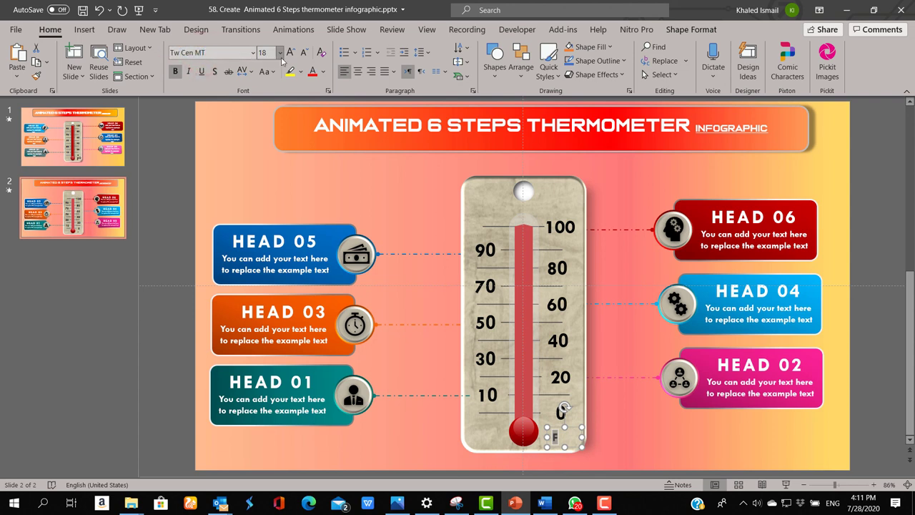
pyautogui.click(293, 54)
pyautogui.click(291, 54)
pyautogui.click(291, 53)
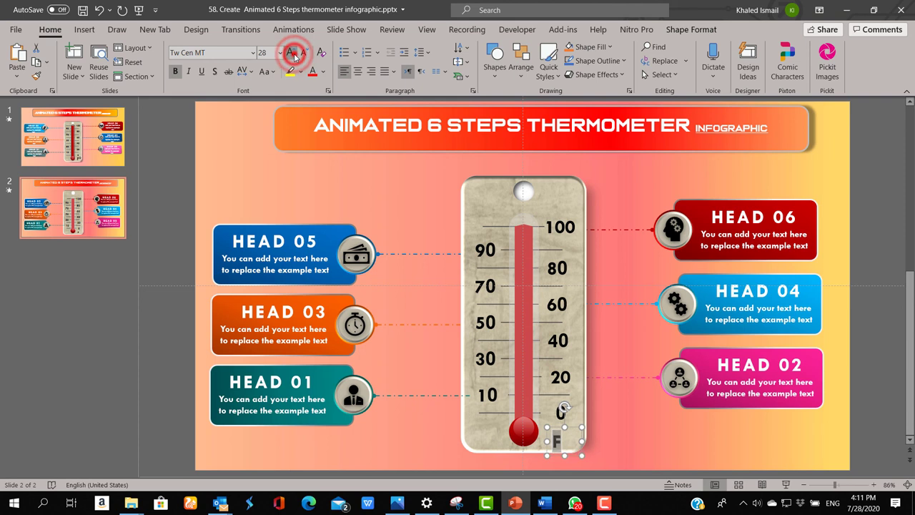
pyautogui.click(291, 53)
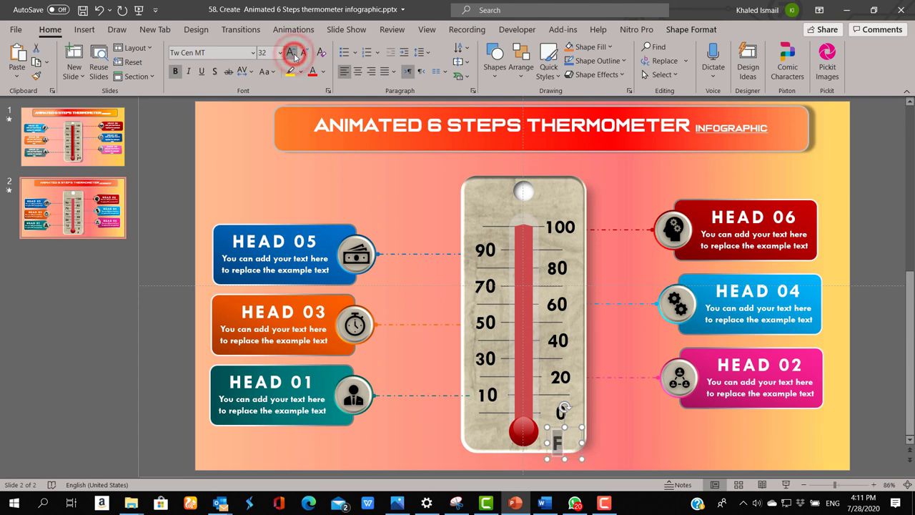
pyautogui.click(575, 425)
pyautogui.moveTo(575, 425); pyautogui.dragTo(584, 419)
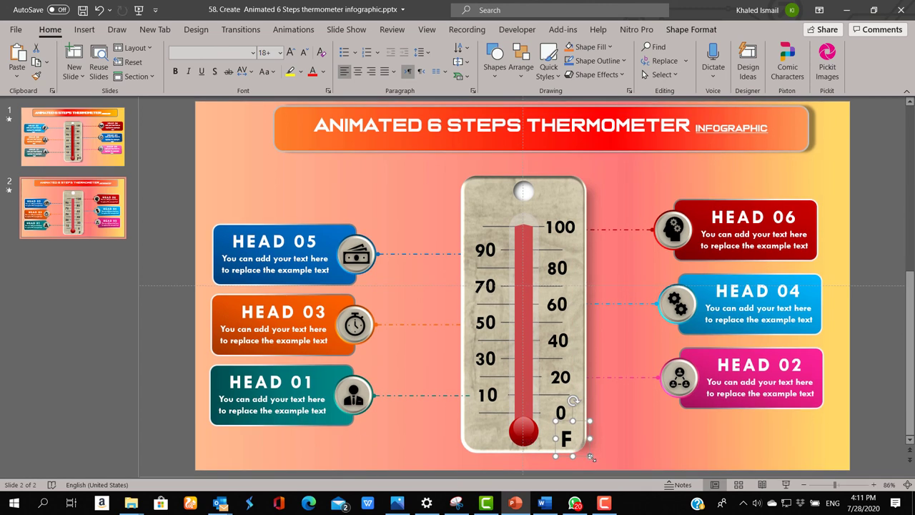
pyautogui.moveTo(588, 454); pyautogui.dragTo(583, 451)
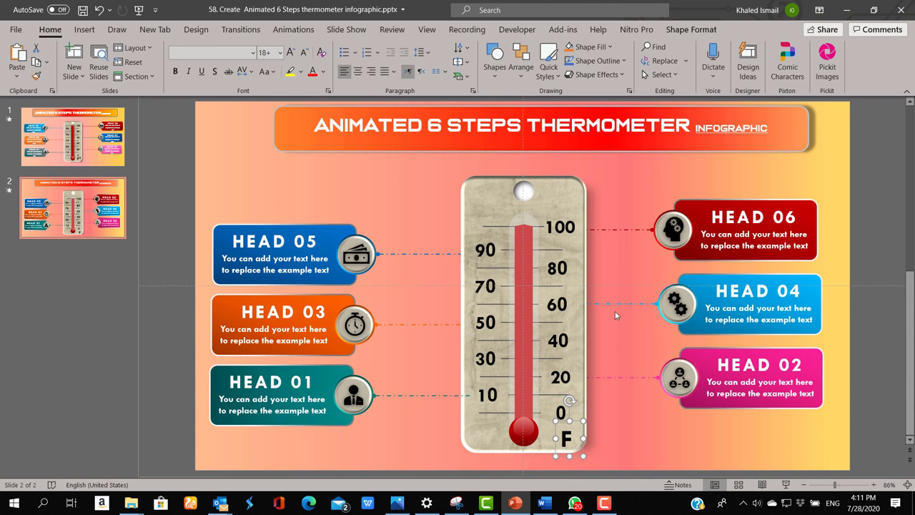
# - Draw a small circle next to the F label
pyautogui.click(495, 60)
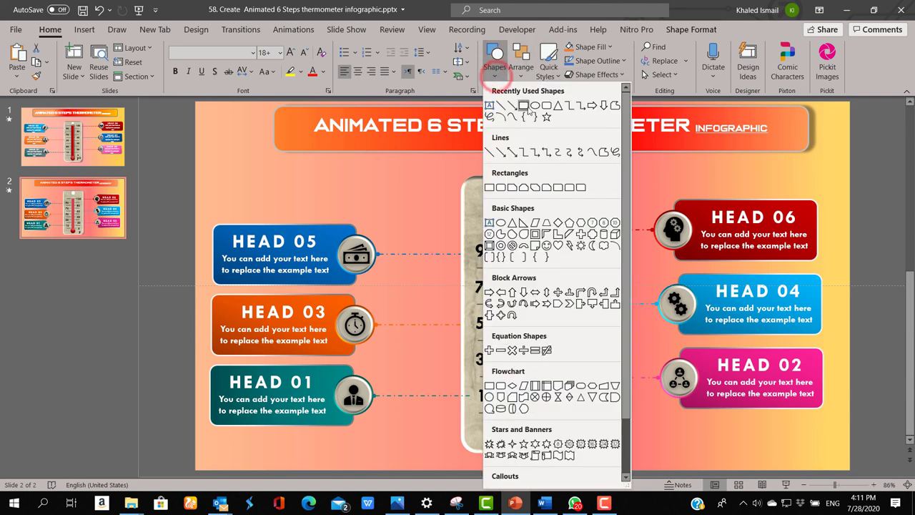
pyautogui.click(534, 105)
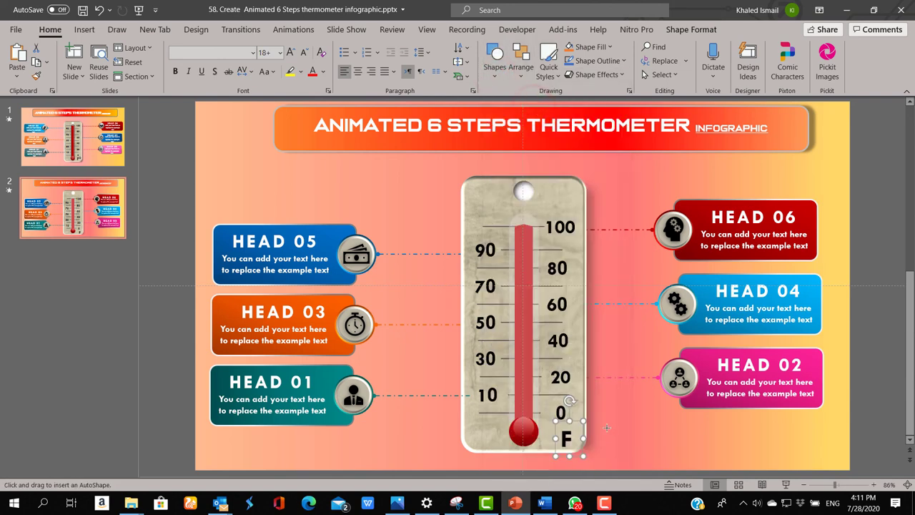
pyautogui.moveTo(602, 418); pyautogui.dragTo(611, 429)
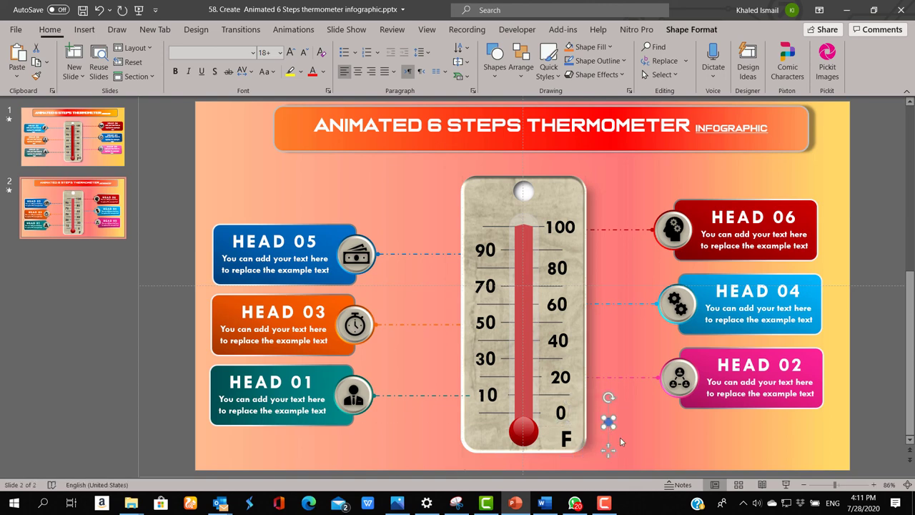
pyautogui.scroll(3, 621, 442)
pyautogui.scroll(2, 621, 437)
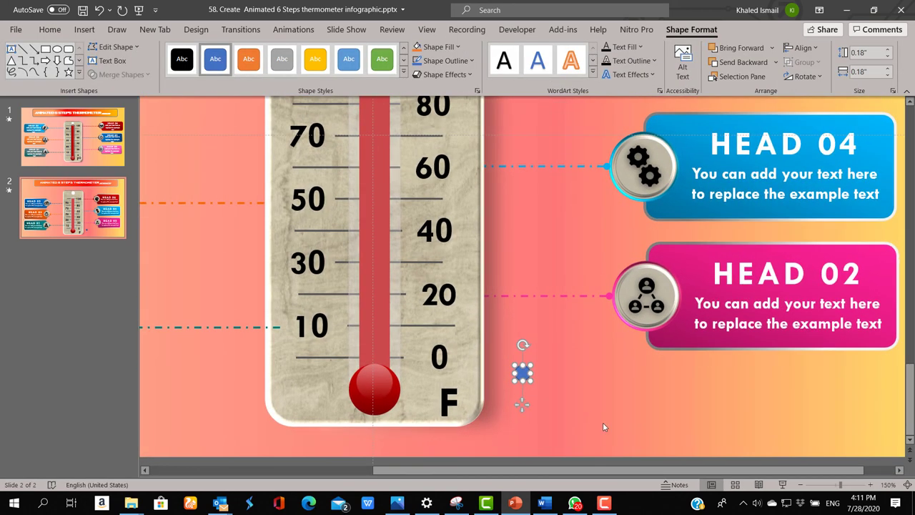
# - Style the circle as a hollow ring: 4½ pt outline, no fill, dark outline colour
pyautogui.click(446, 61)
pyautogui.moveTo(470, 275)
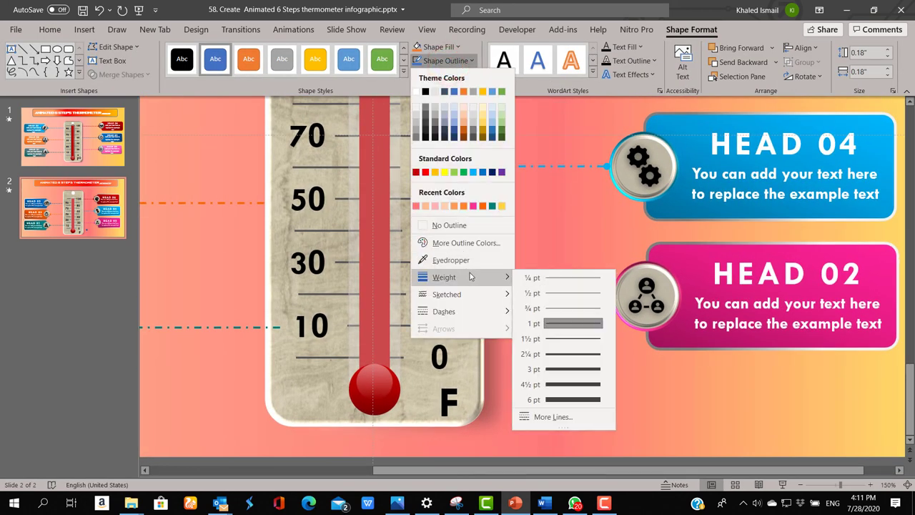
pyautogui.click(563, 386)
pyautogui.click(439, 47)
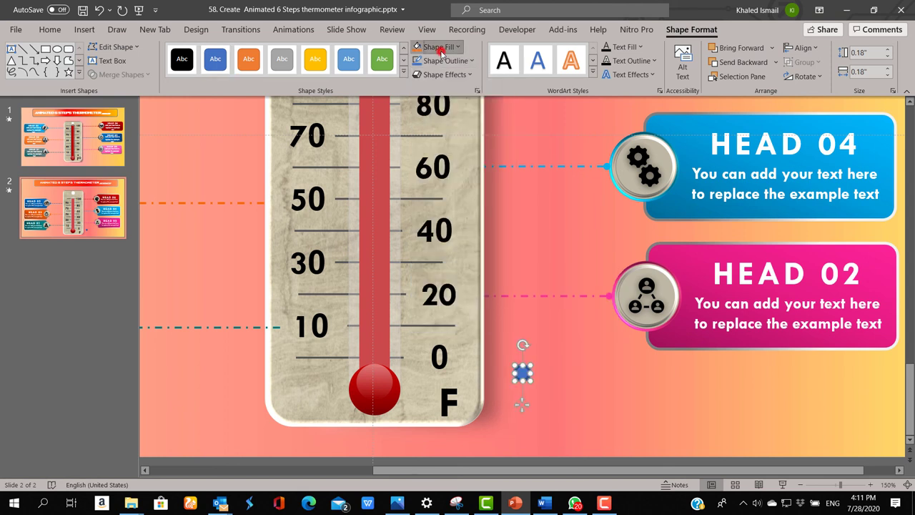
pyautogui.click(474, 213)
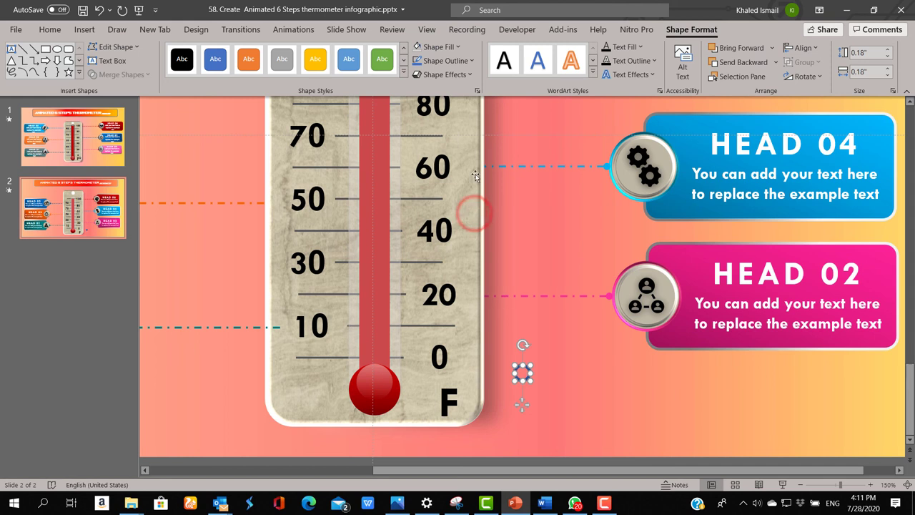
pyautogui.click(432, 61)
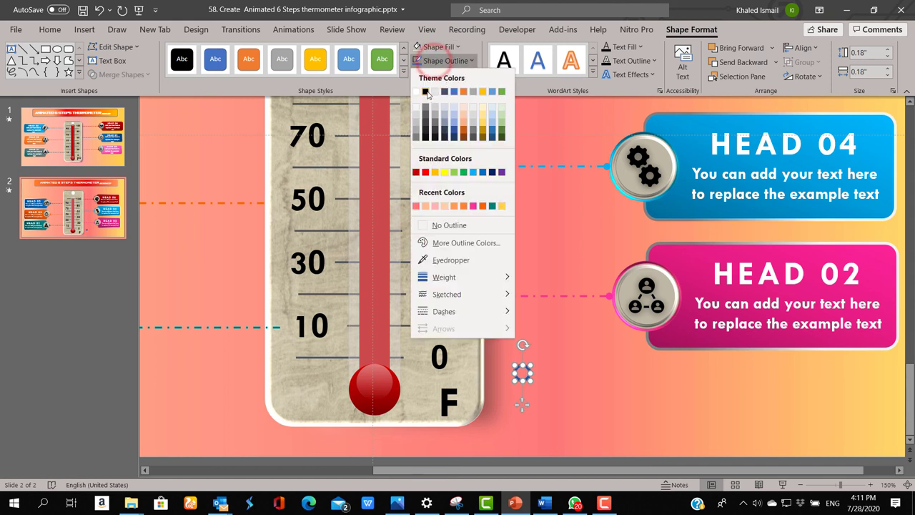
pyautogui.click(426, 91)
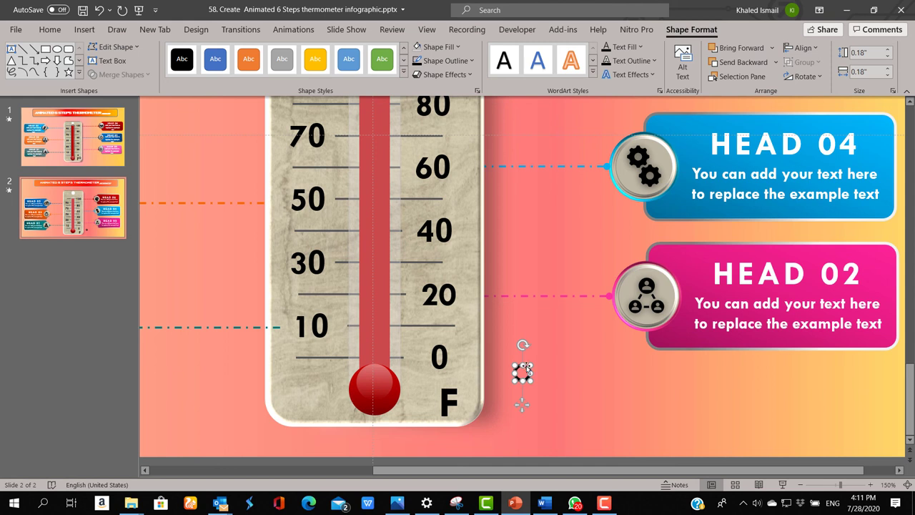
# - Position the ring beside the F so the label reads F°
pyautogui.moveTo(527, 369); pyautogui.dragTo(472, 379)
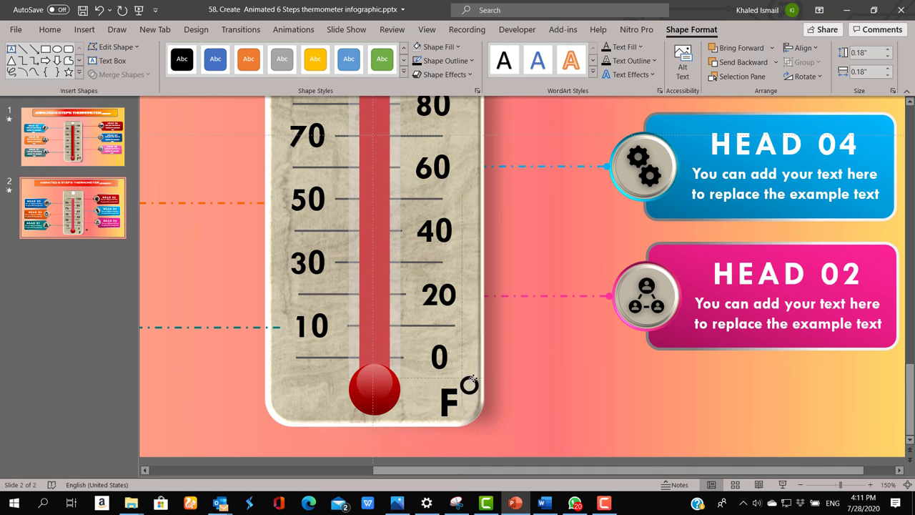
pyautogui.moveTo(472, 380); pyautogui.dragTo(472, 392)
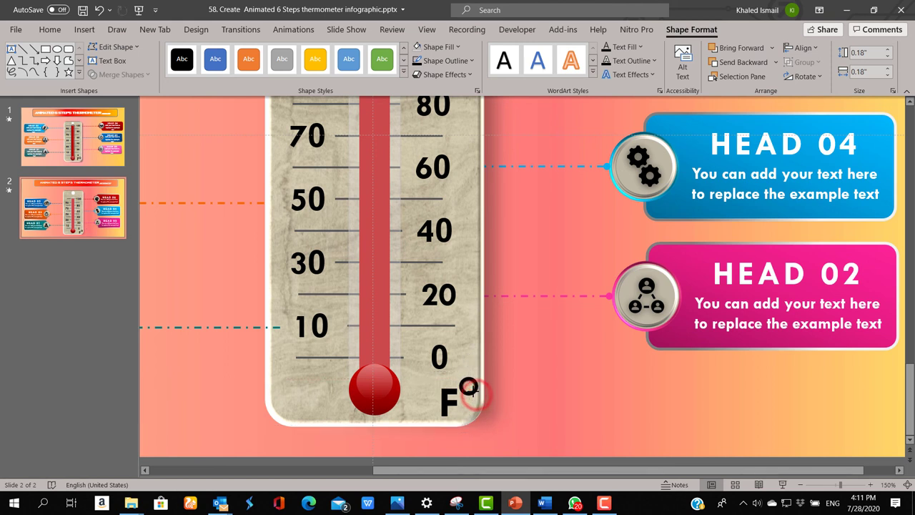
pyautogui.click(492, 418)
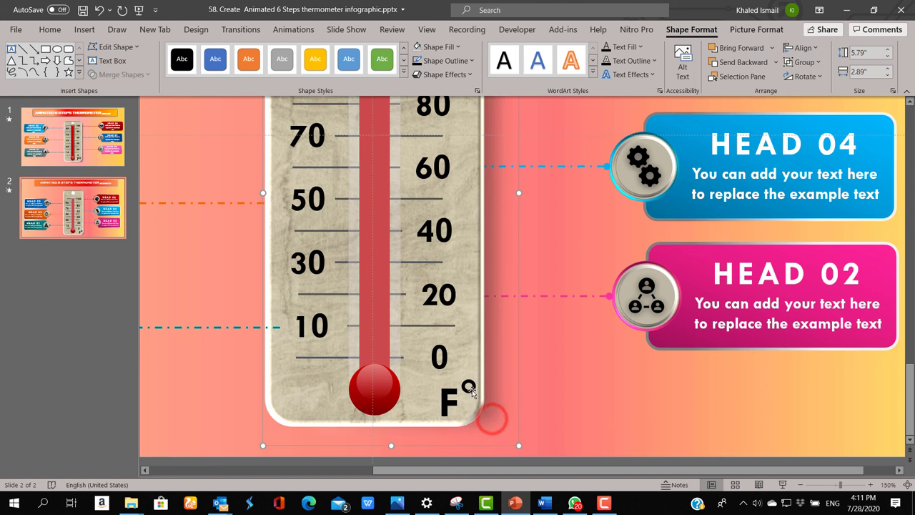
pyautogui.click(468, 386)
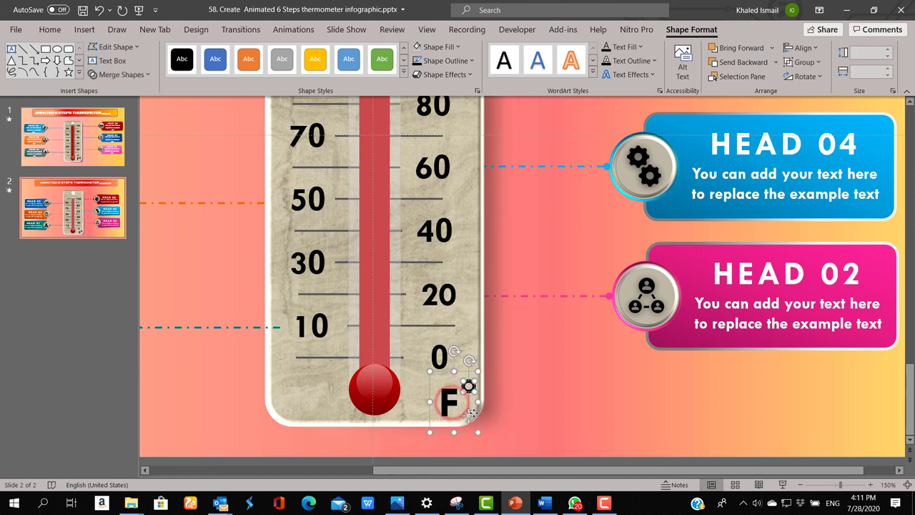
pyautogui.click(474, 412)
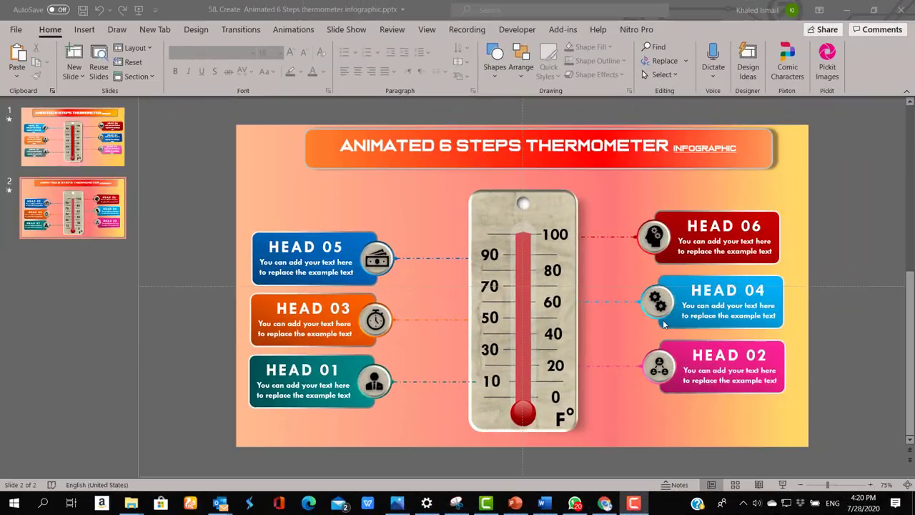
# - Select the small hanging-hole circle at the top of the thermometer
pyautogui.click(524, 206)
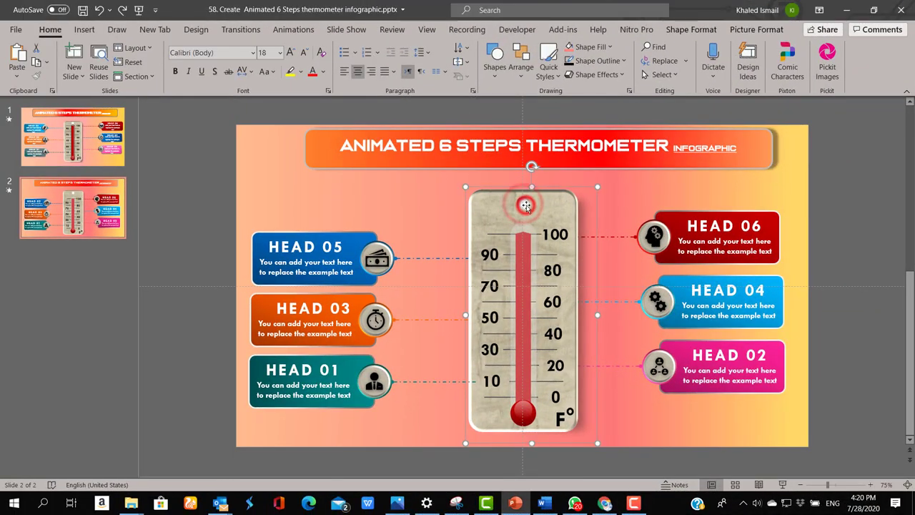
pyautogui.scroll(2, 574, 269)
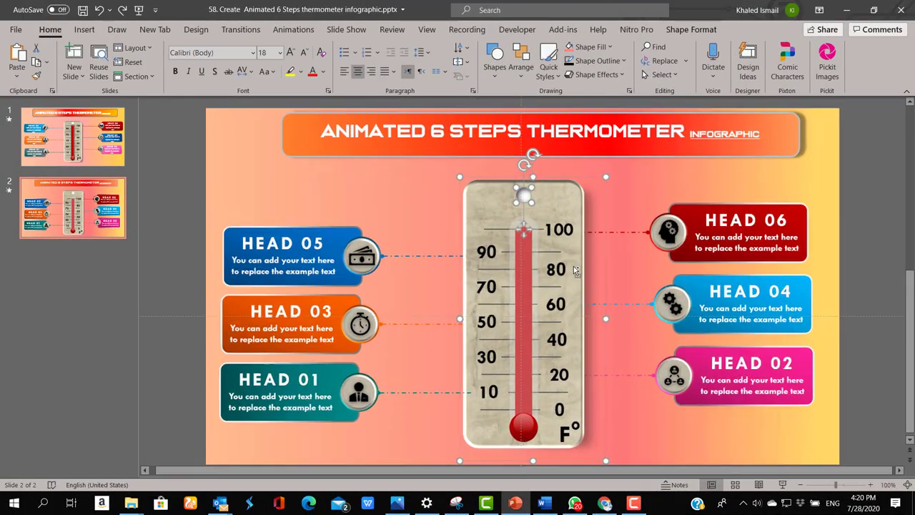
pyautogui.scroll(3, 574, 266)
pyautogui.scroll(7, 576, 275)
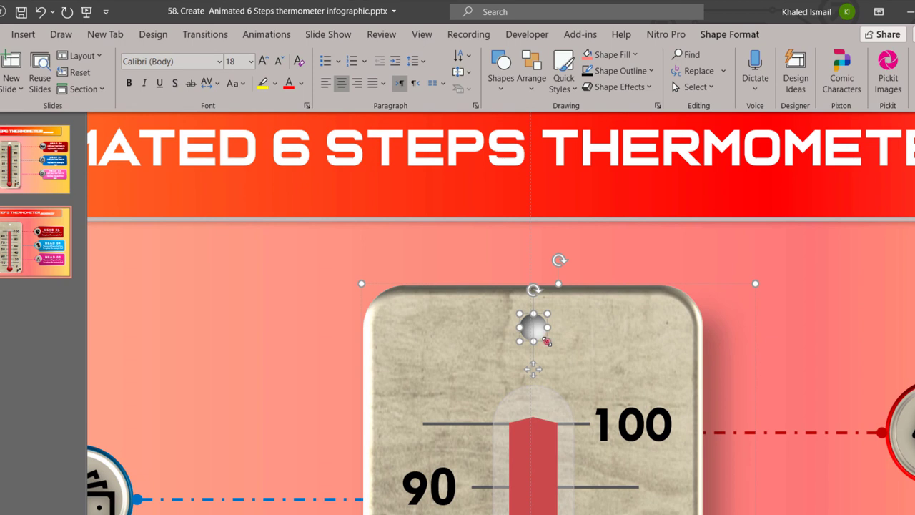
pyautogui.click(547, 342)
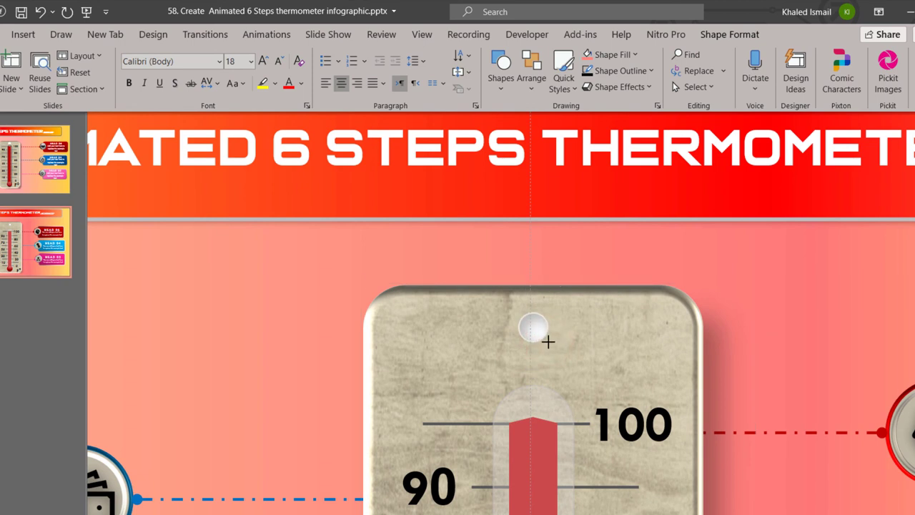
pyautogui.click(548, 342)
pyautogui.click(729, 369)
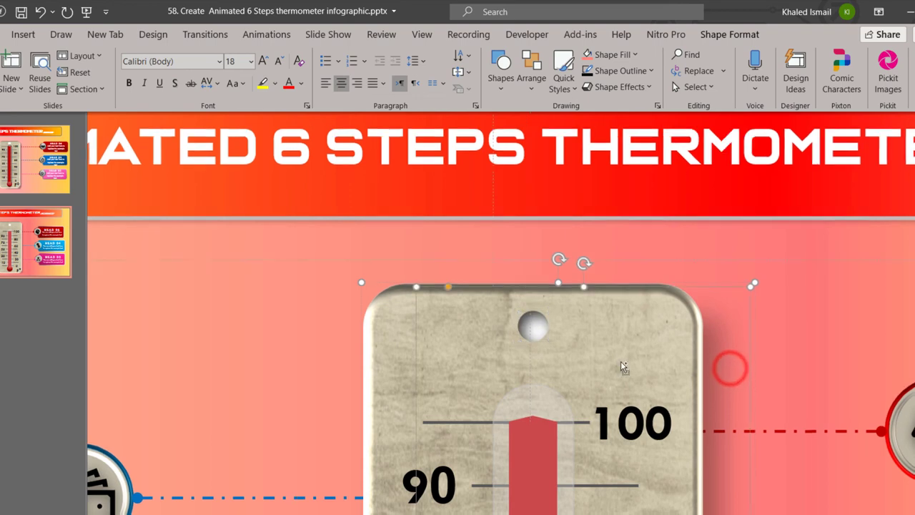
pyautogui.scroll(2, 618, 359)
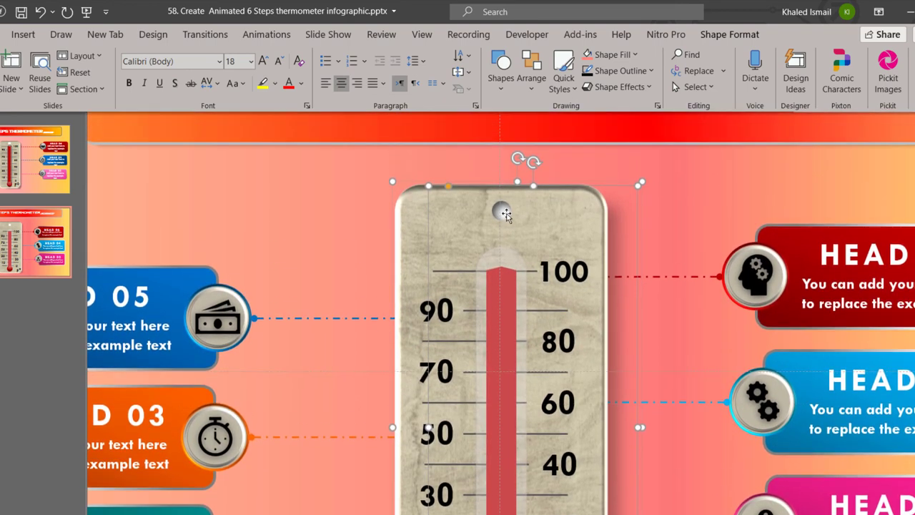
pyautogui.click(504, 210)
# - Eyedropper the salmon-red slide background colour into the hole circle's fill
pyautogui.click(613, 54)
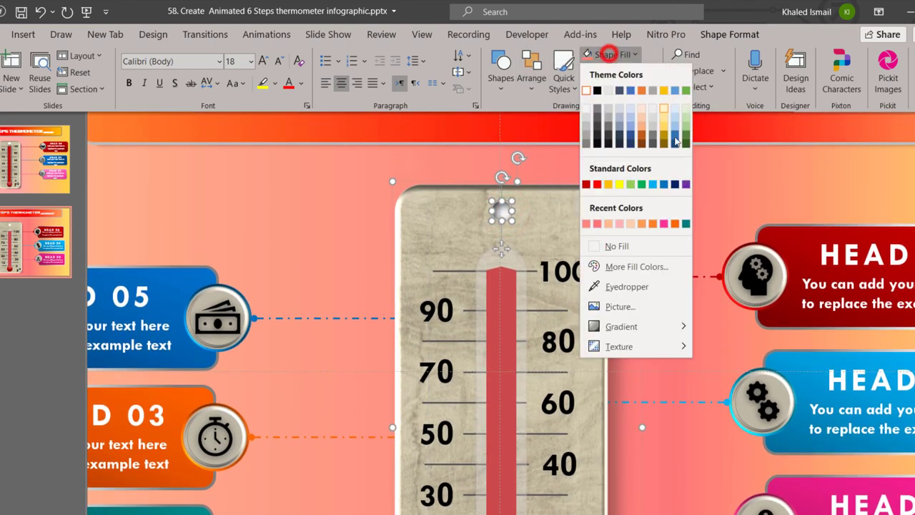
pyautogui.click(608, 287)
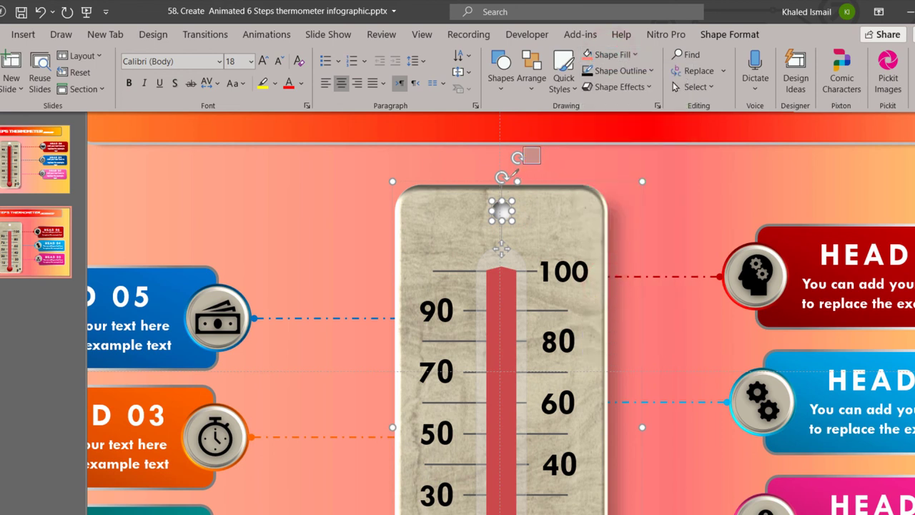
pyautogui.click(514, 162)
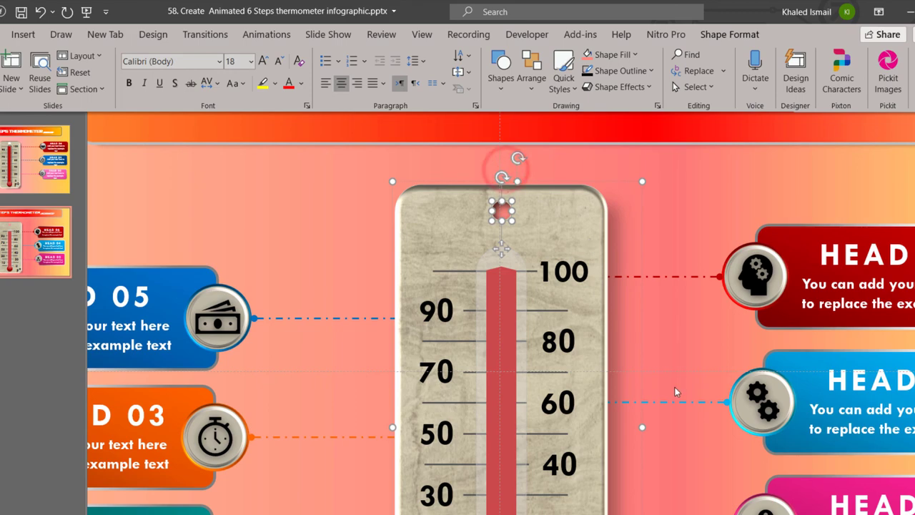
pyautogui.scroll(-5, 662, 247)
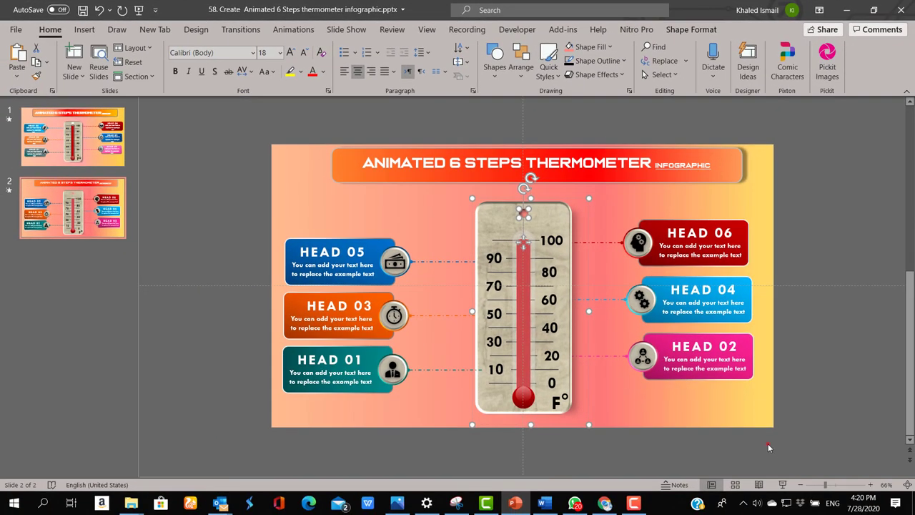
pyautogui.click(768, 444)
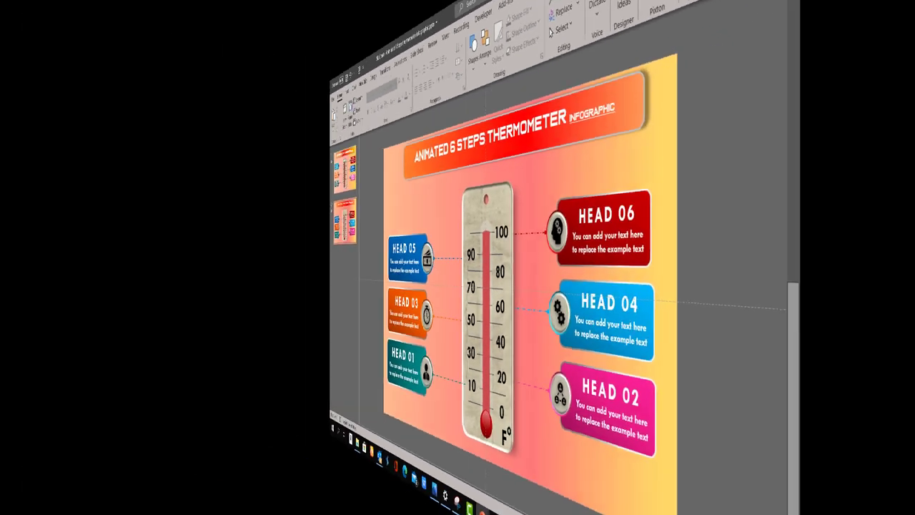